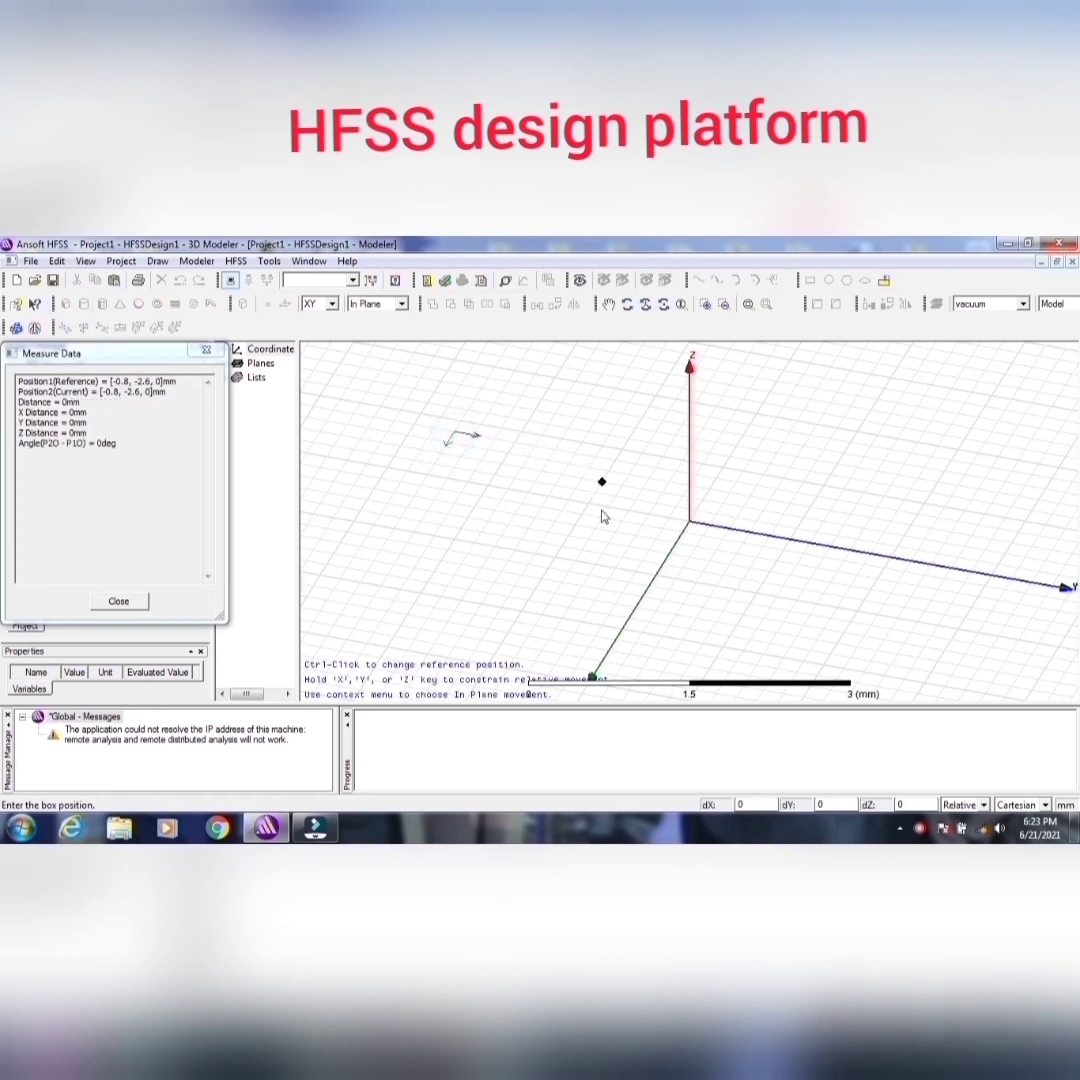
# Step: Draw a box about 1.8 × 1.8 × 1 mm beside the origin and name it Sub
pyautogui.click(577, 558)
pyautogui.click(577, 648)
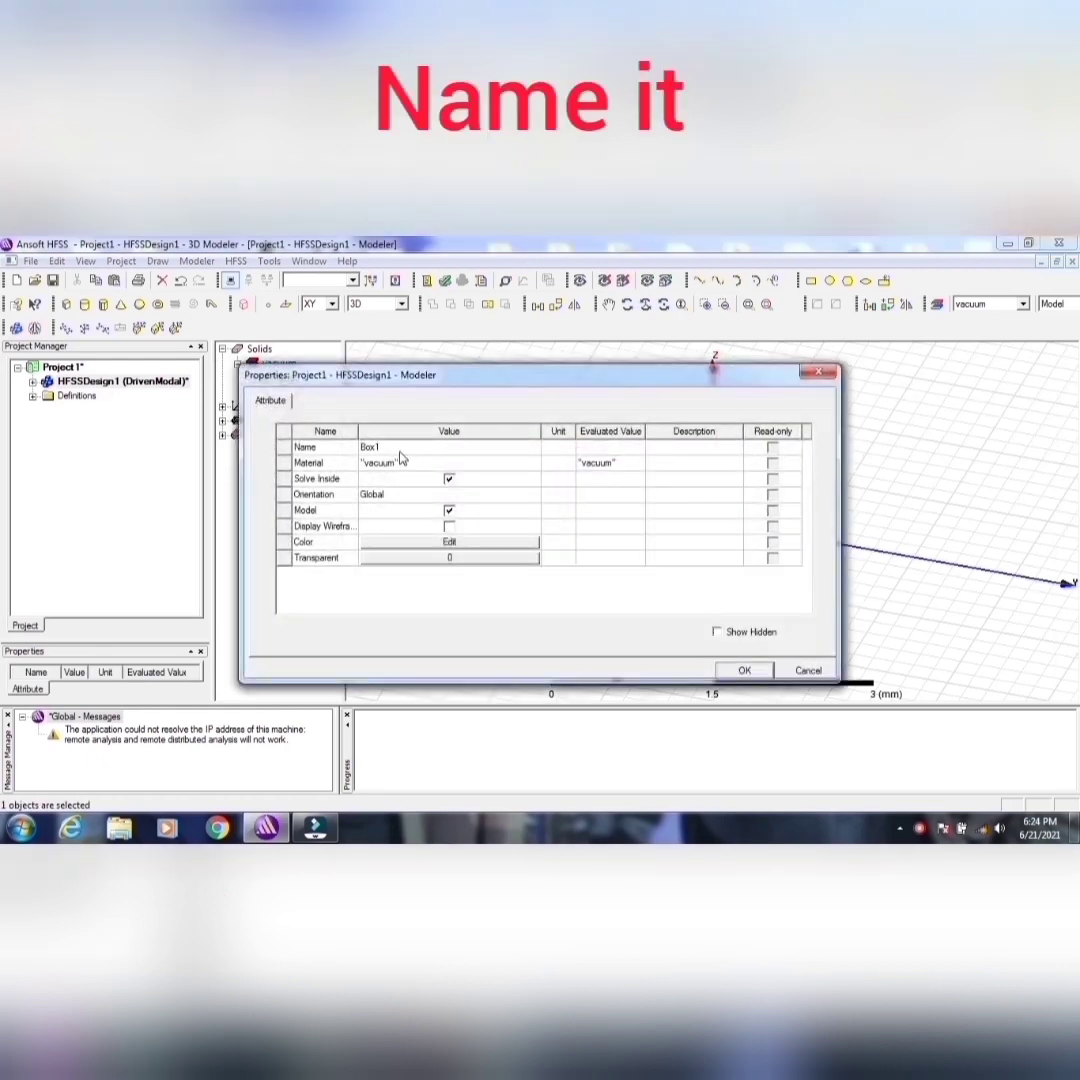
pyautogui.click(400, 449)
pyautogui.write('S')
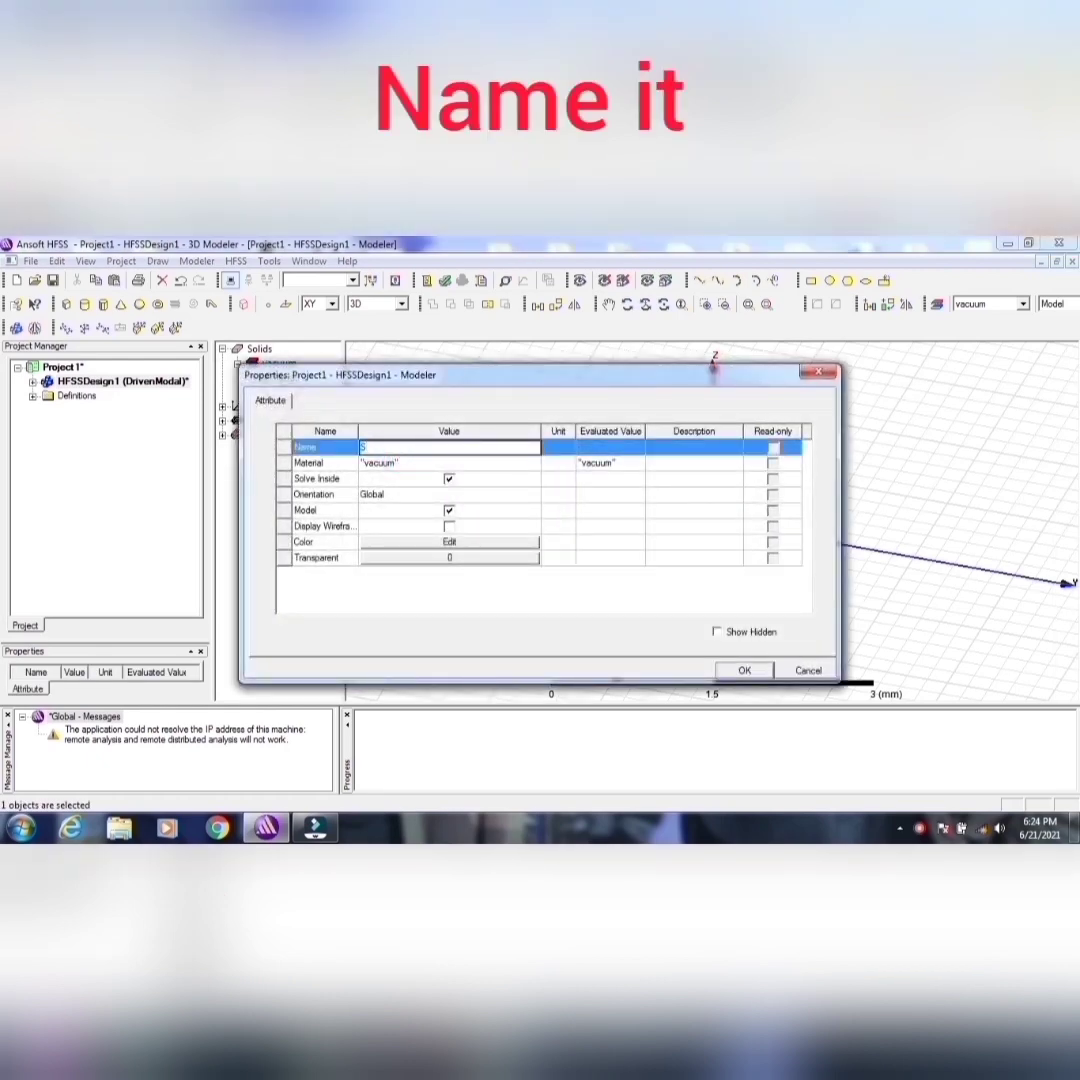
pyautogui.write('ub')
# Step: Find materials with relative permittivity 2.2 and assign Rogers RT/duroid 5880 (tm) to Sub
pyautogui.click(419, 464)
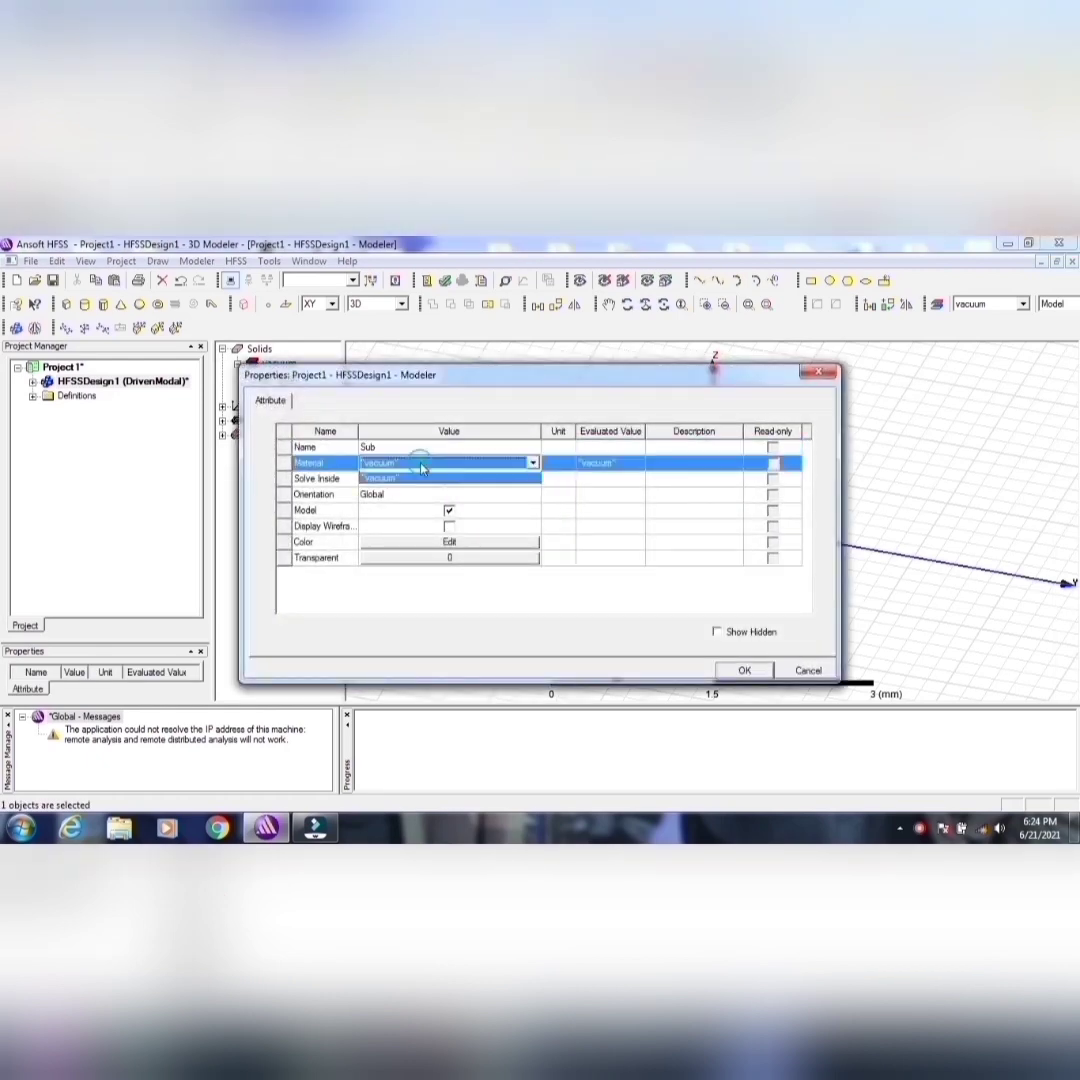
pyautogui.click(395, 478)
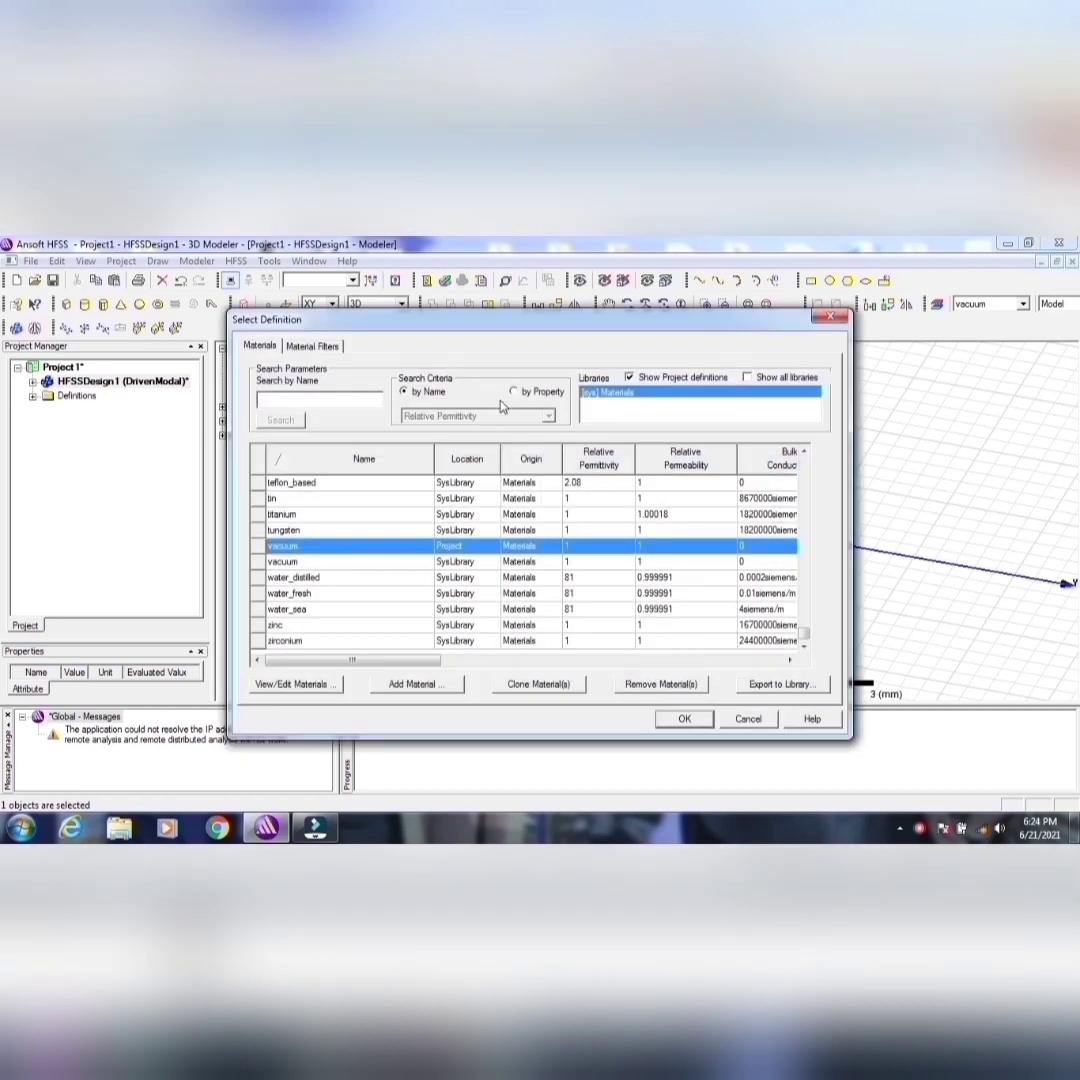
pyautogui.click(515, 392)
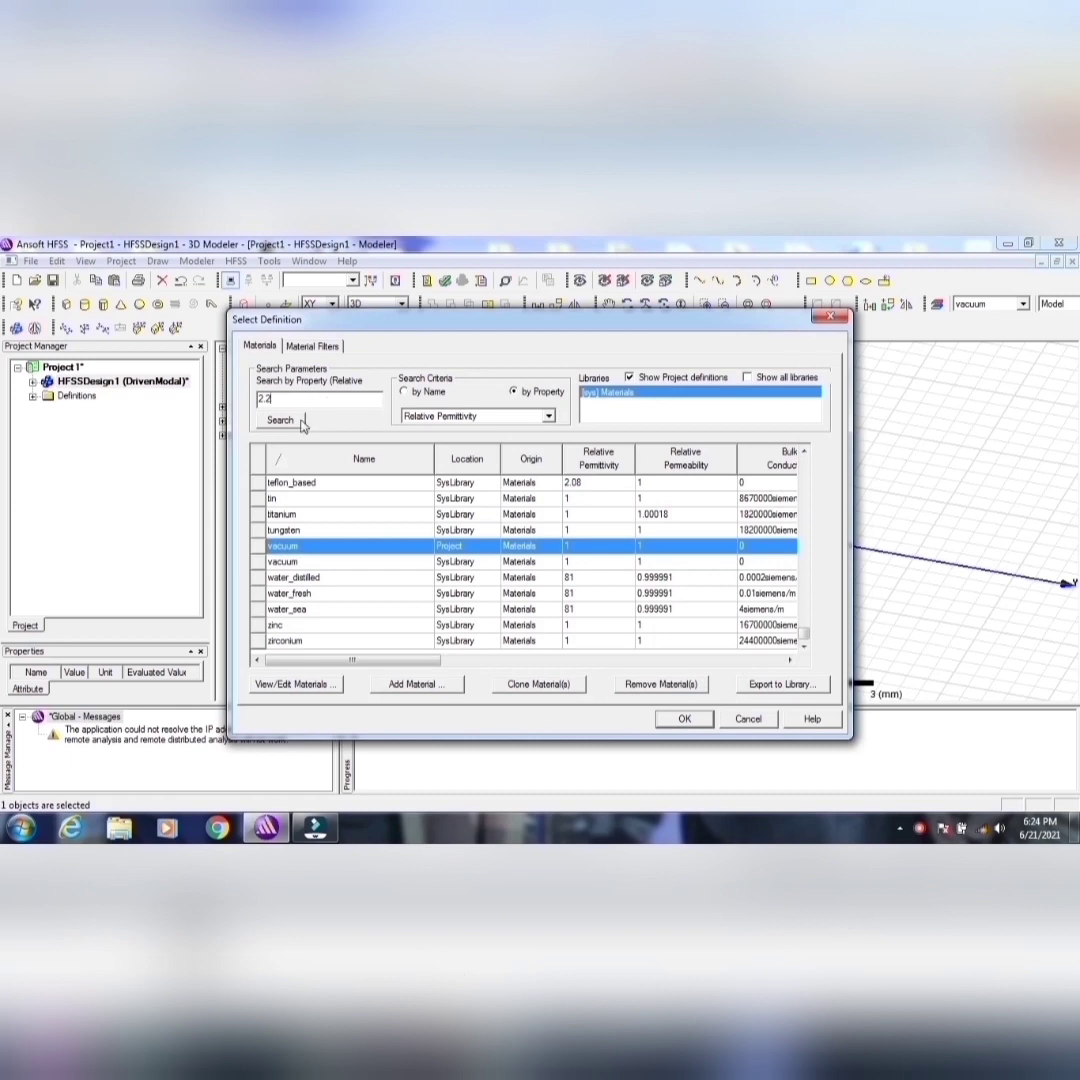
pyautogui.click(299, 421)
pyautogui.click(300, 530)
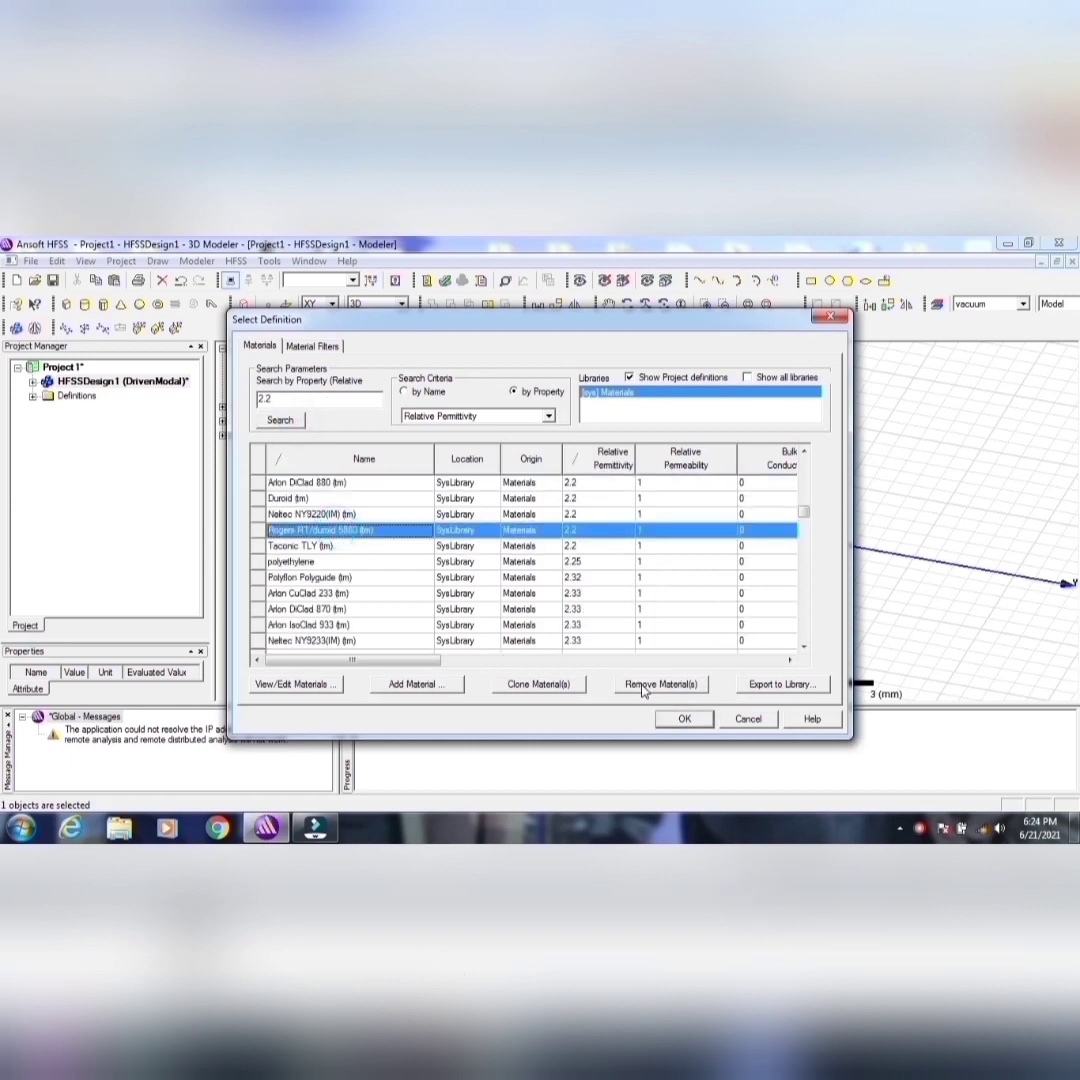
pyautogui.click(680, 720)
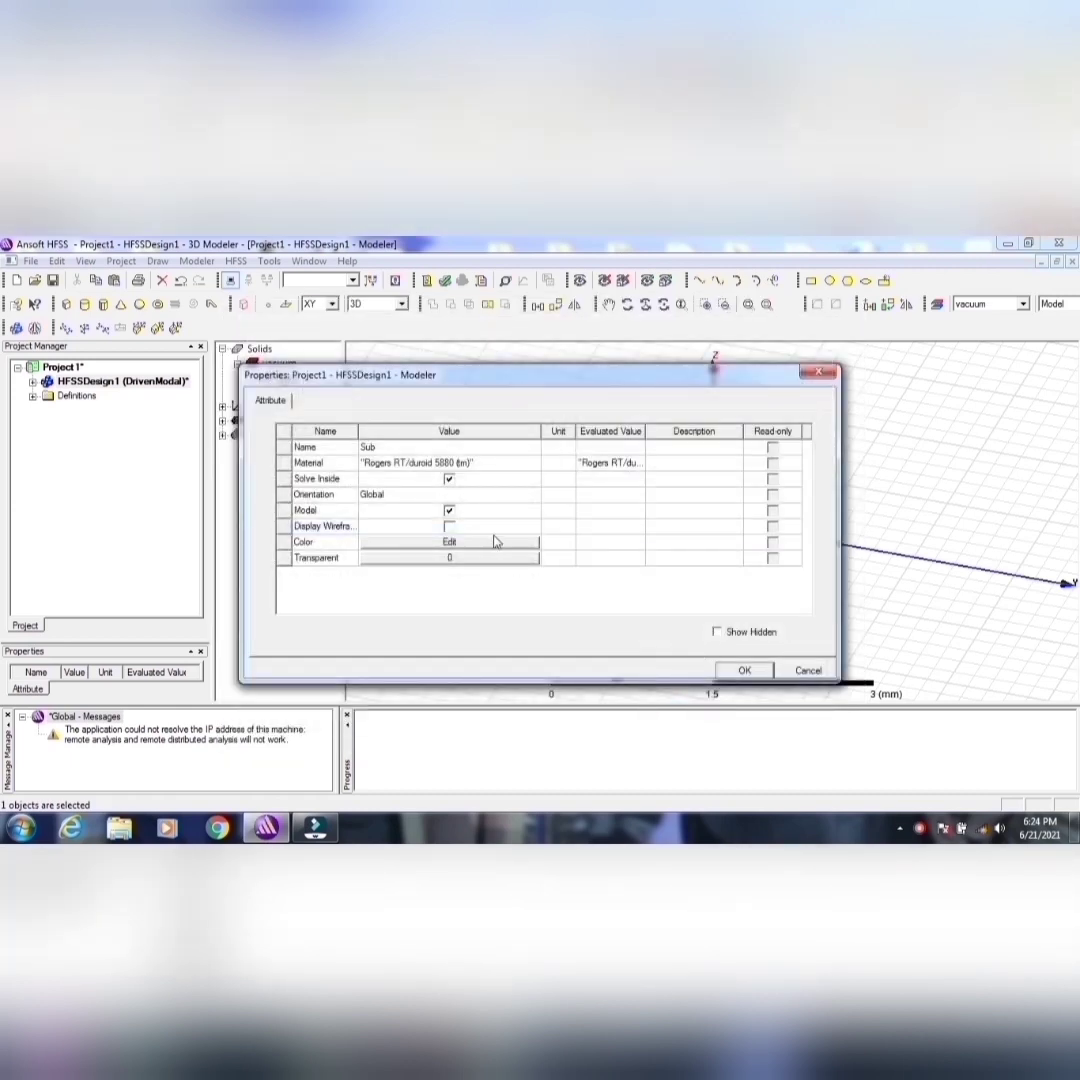
# Step: Give Sub a dark navy color and a transparency of 0.37, and apply its attributes
pyautogui.click(450, 542)
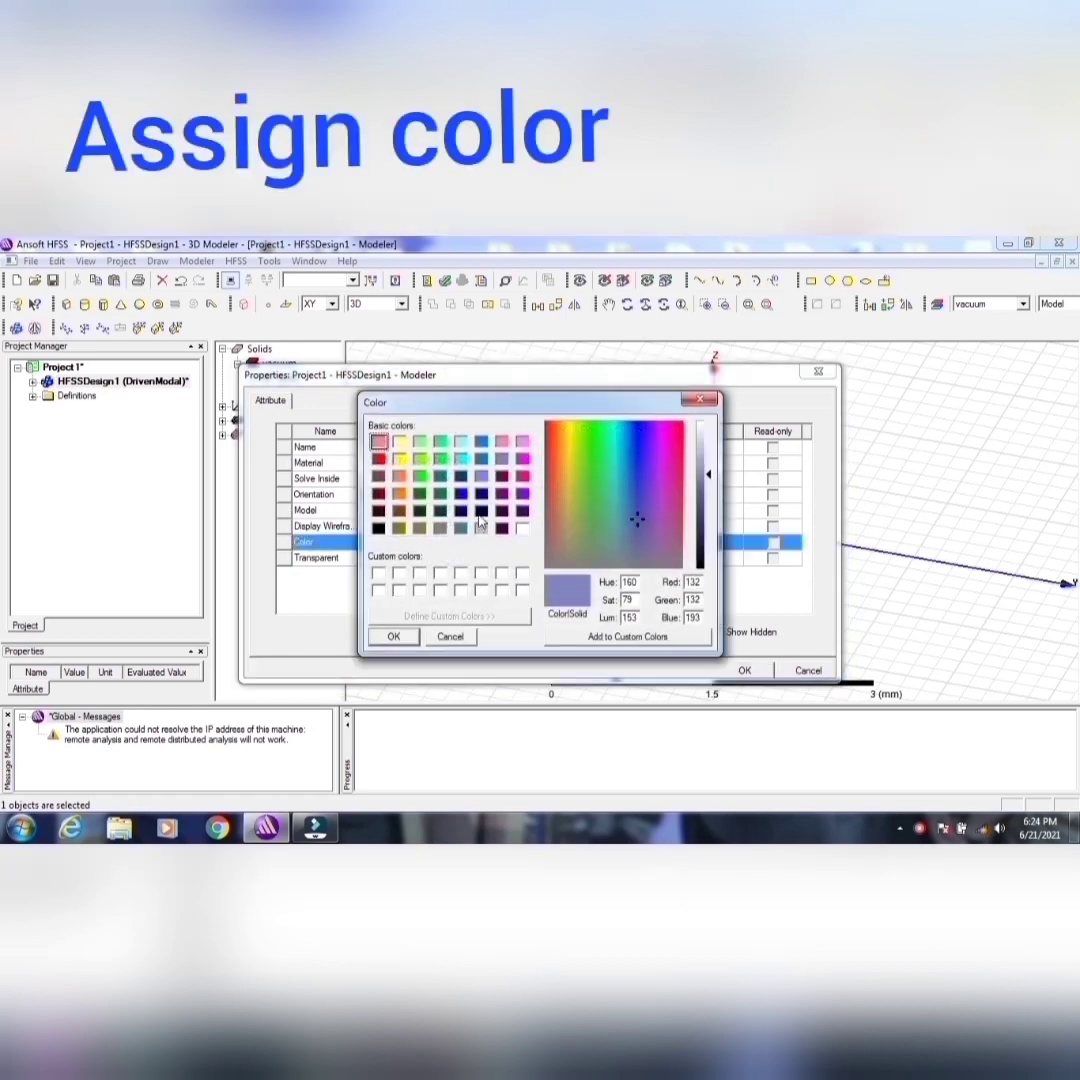
pyautogui.click(482, 512)
pyautogui.click(393, 636)
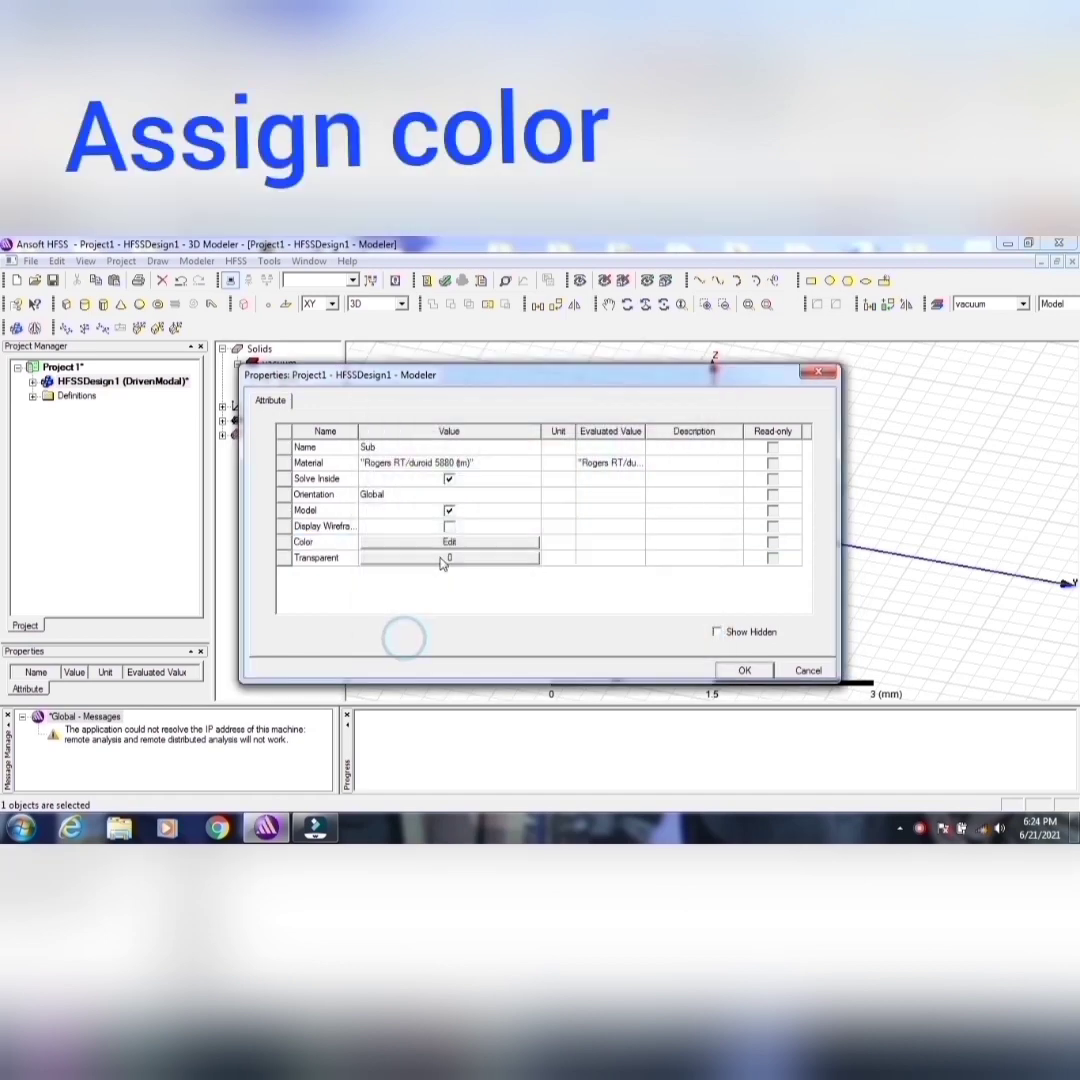
pyautogui.click(430, 560)
pyautogui.click(430, 560)
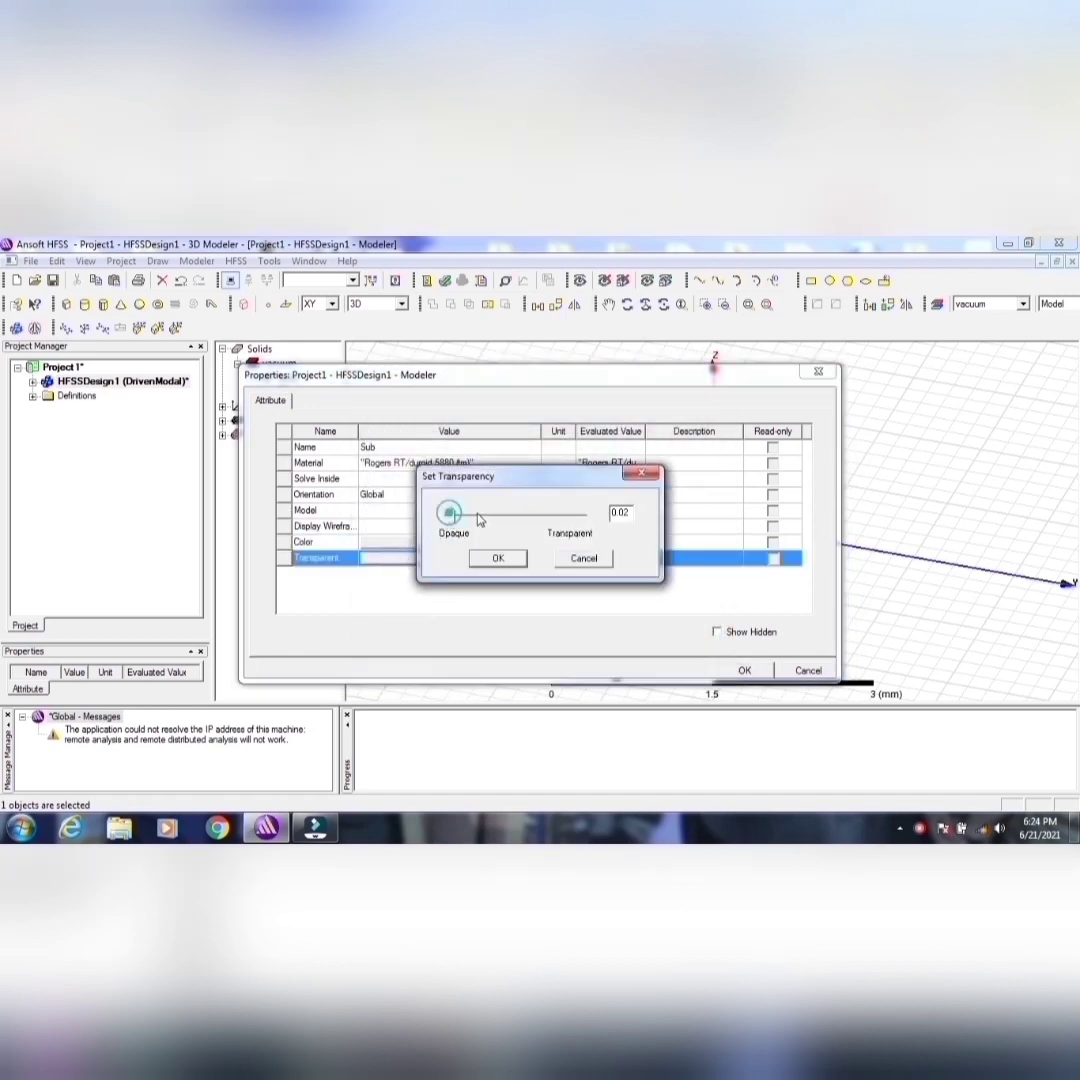
pyautogui.moveTo(479, 519); pyautogui.dragTo(515, 540)
pyautogui.click(519, 566)
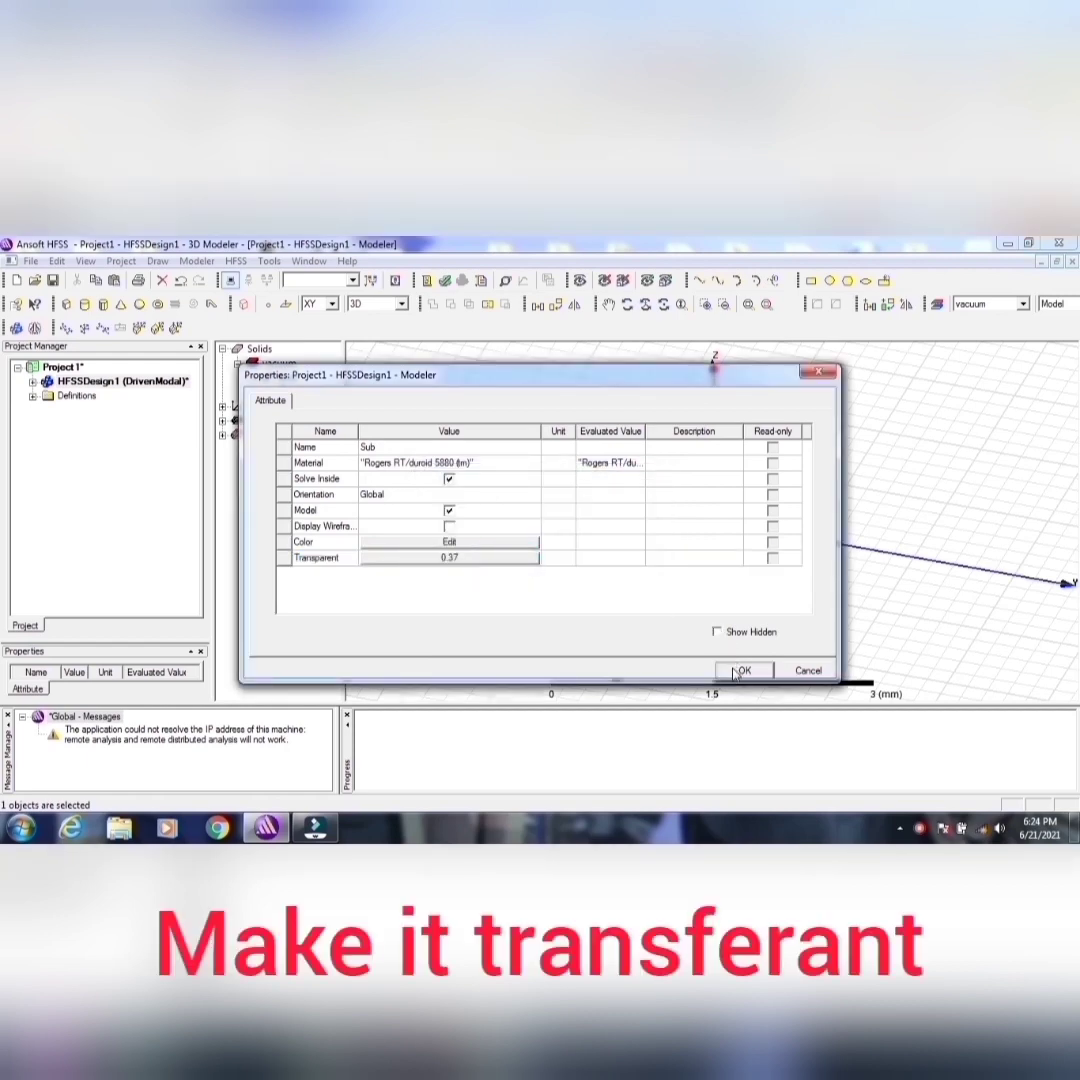
pyautogui.click(738, 669)
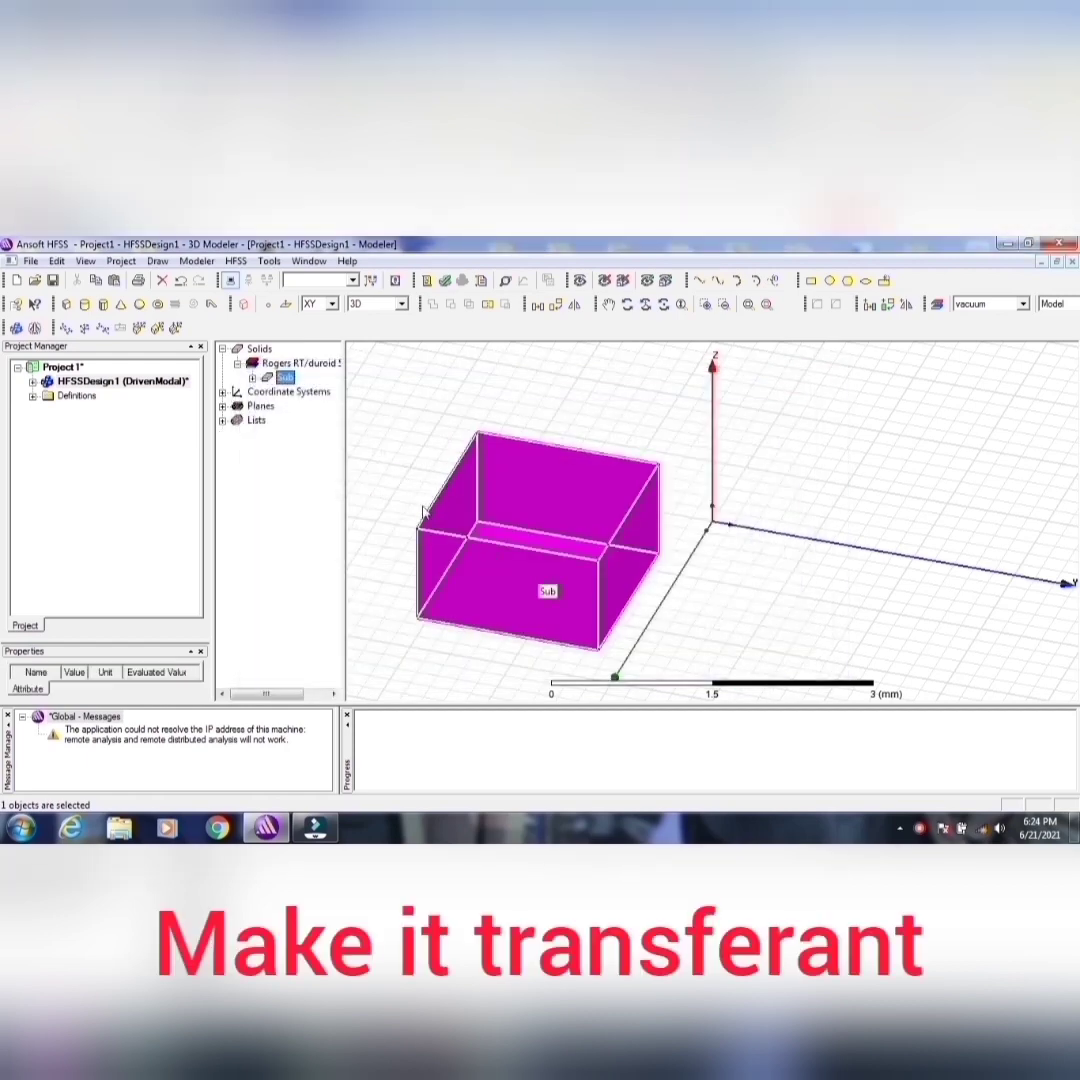
# Step: Set the position of the Sub box to -25.5mm, -29.5mm, 1.6mm
pyautogui.click(252, 377)
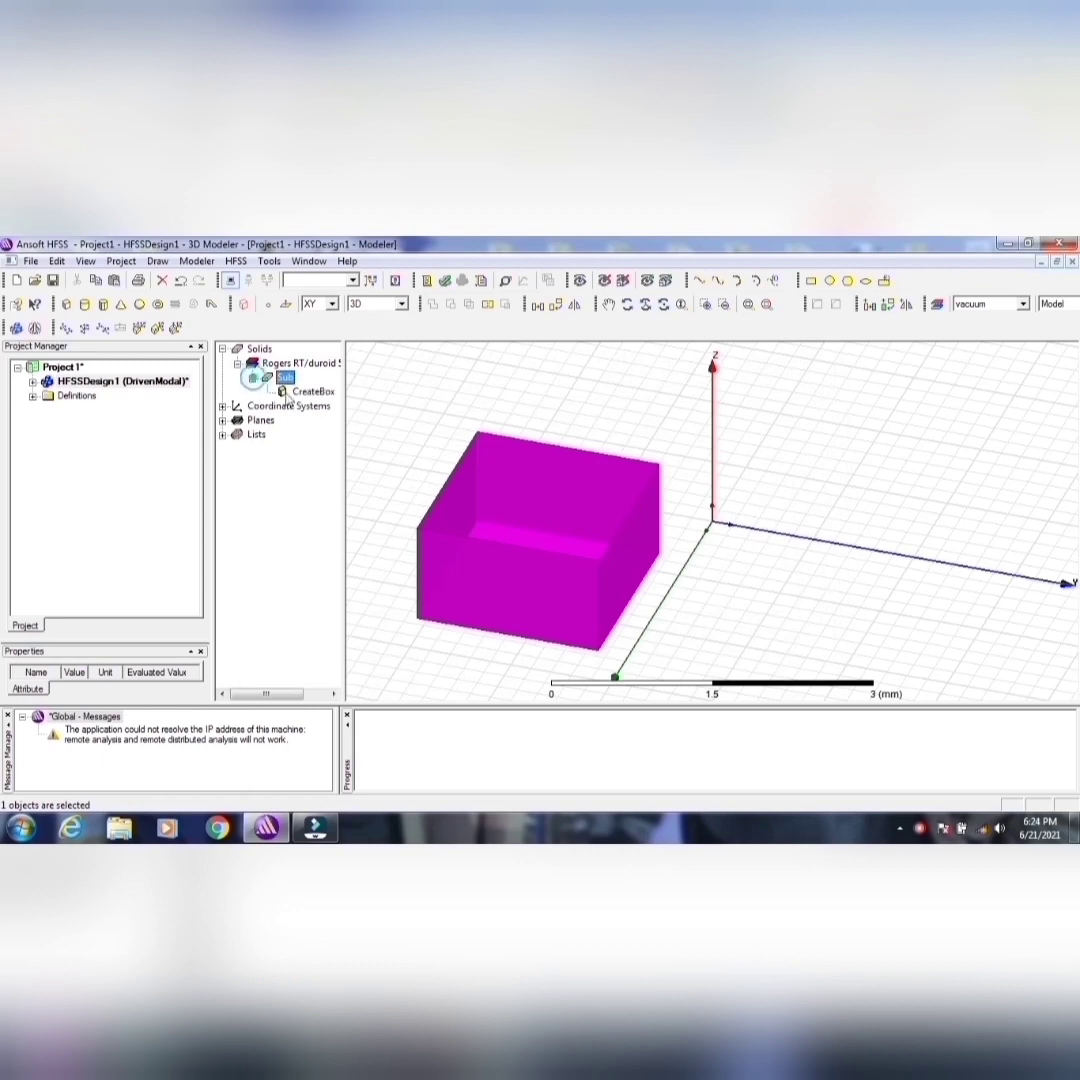
pyautogui.doubleClick(300, 391)
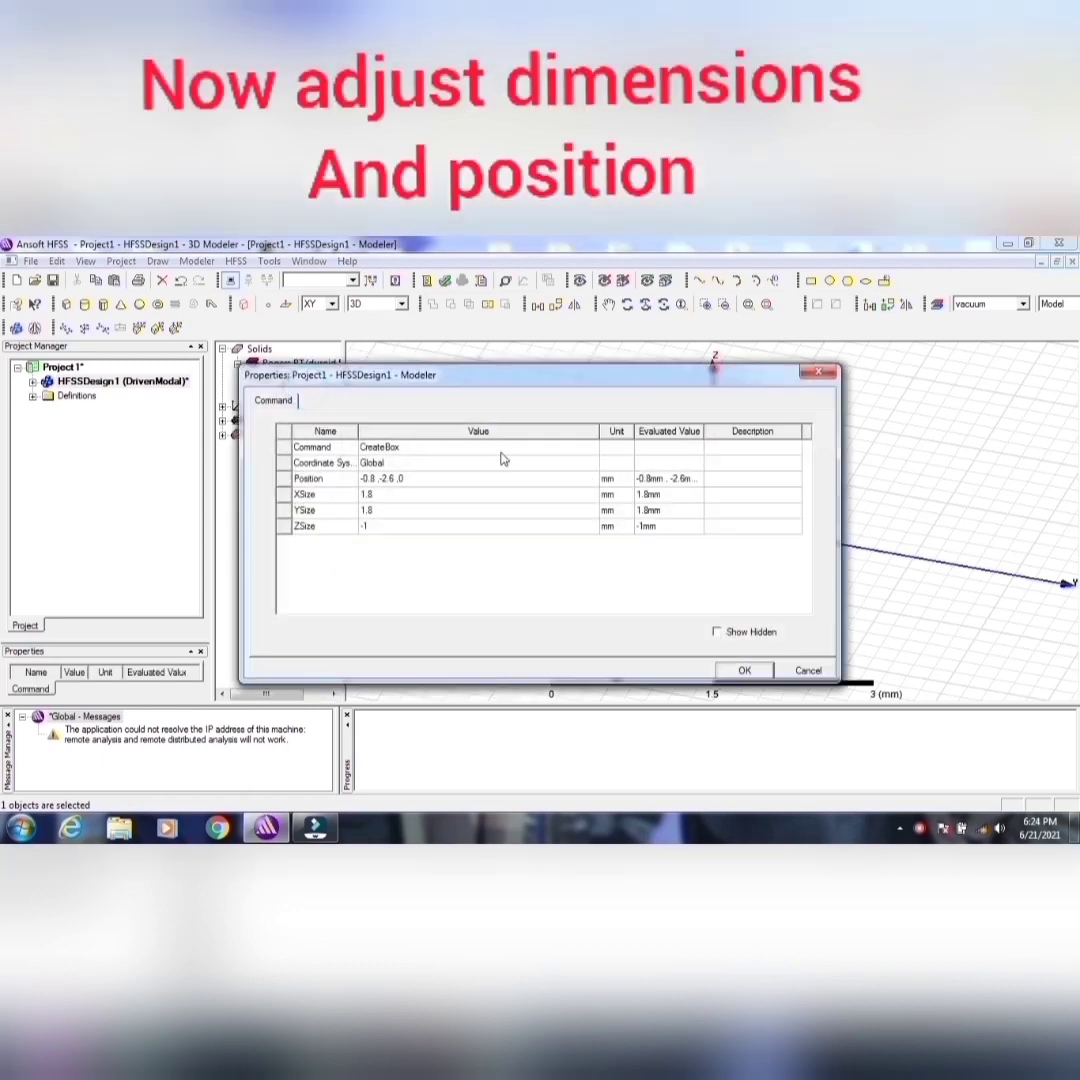
pyautogui.click(441, 478)
pyautogui.write('-')
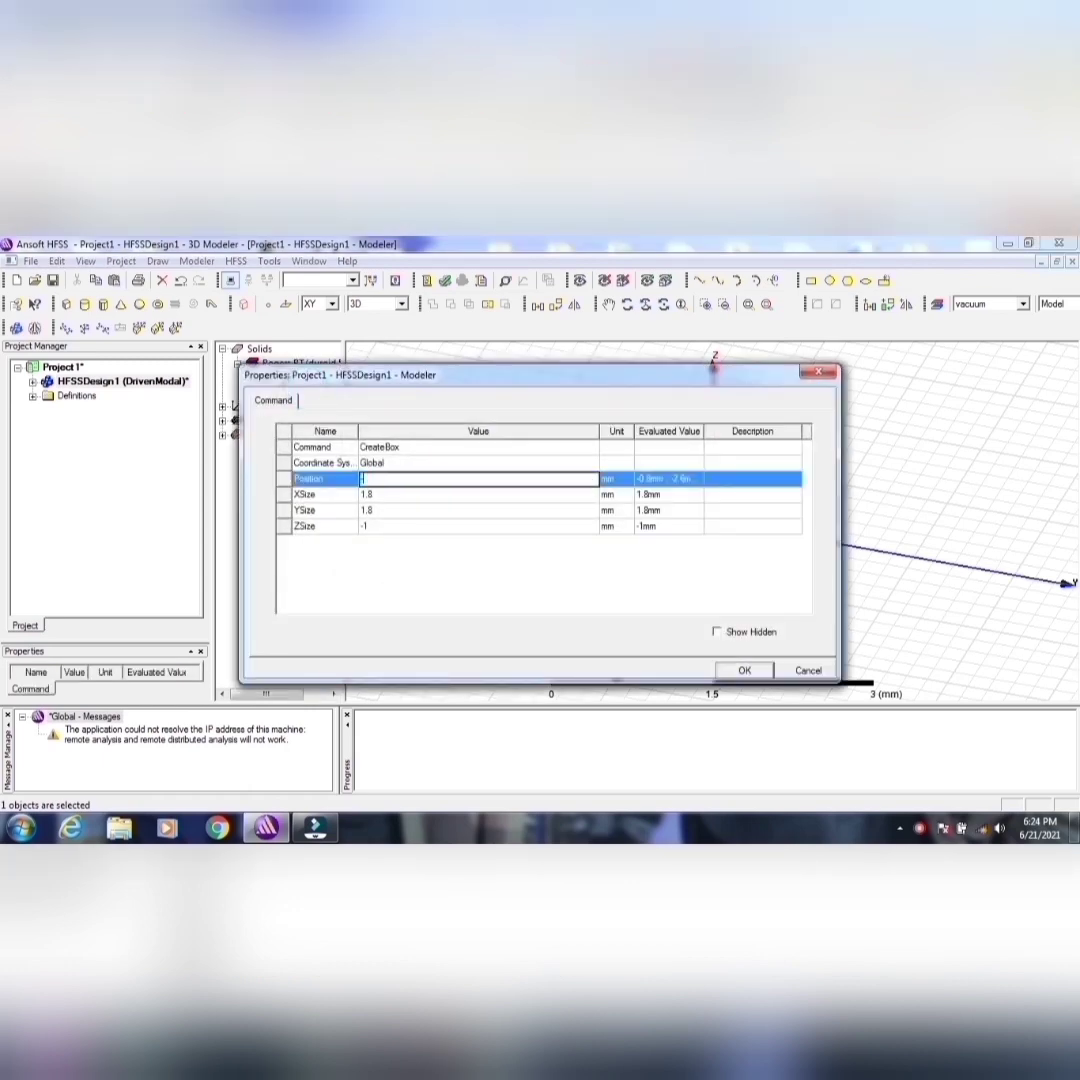
pyautogui.write('25')
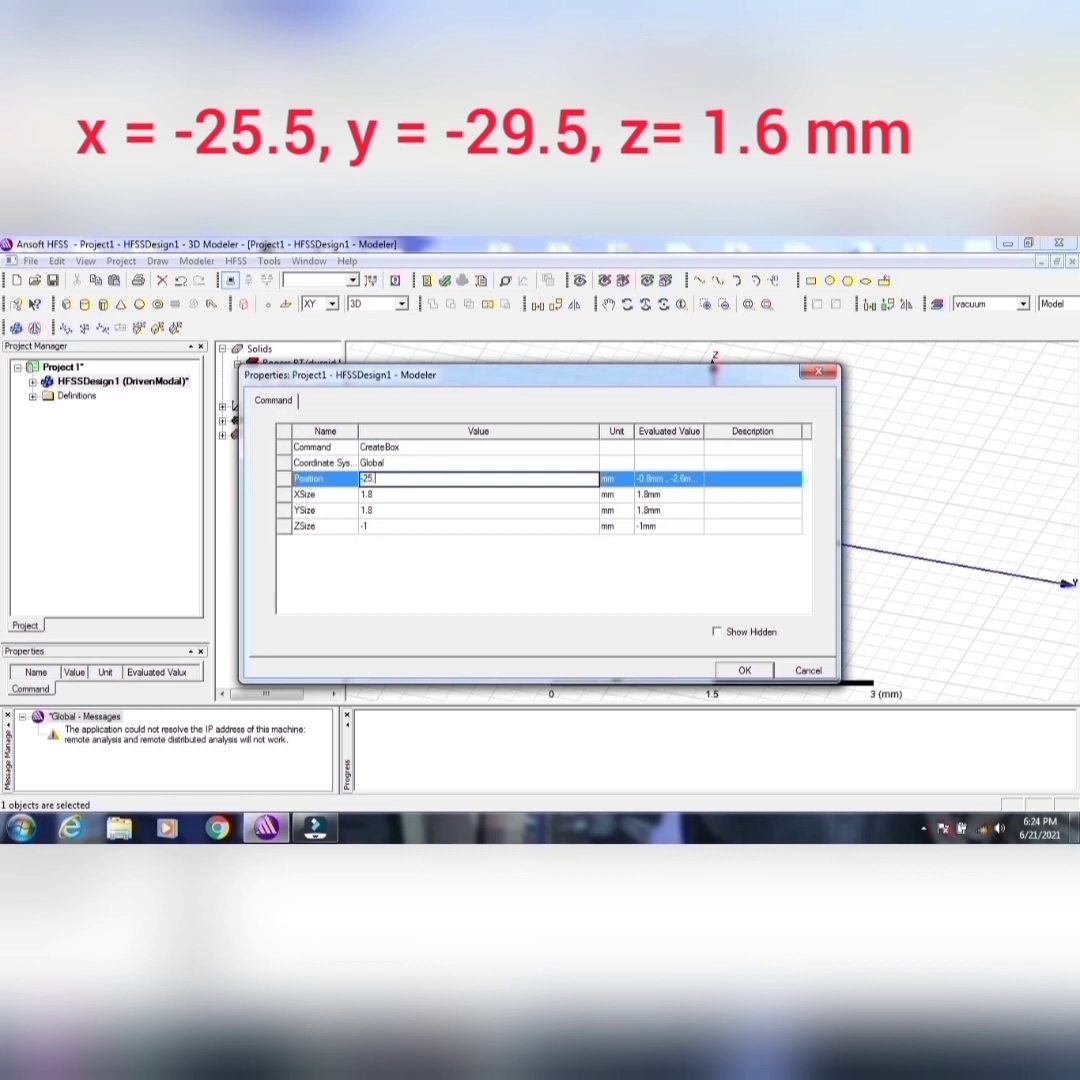
pyautogui.write('.5mm,1.6mm')
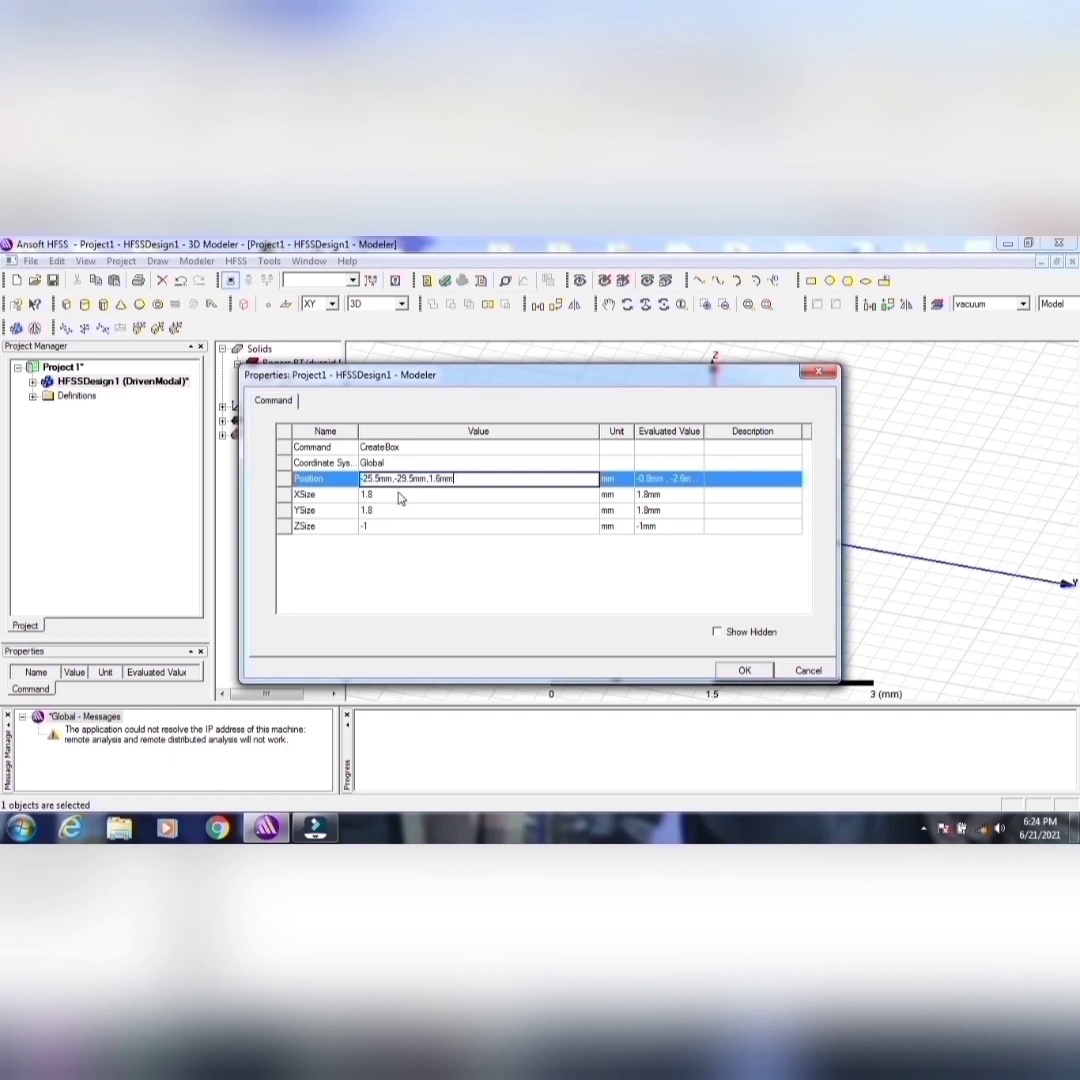
# Step: Set the Sub box's XSize to 51 mm, YSize to 59 mm and ZSize to 1.6 mm, and apply the dimensions
pyautogui.click(399, 493)
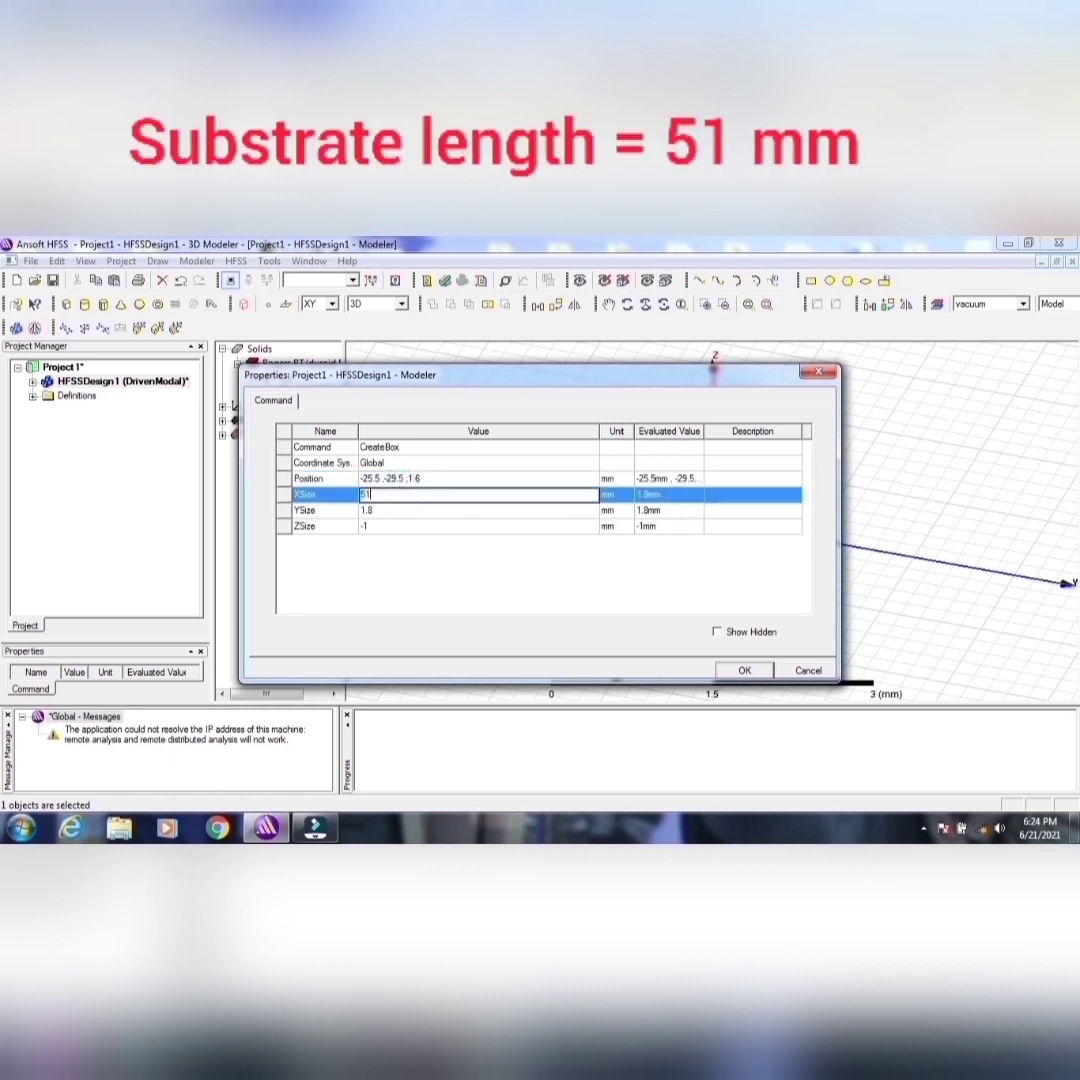
pyautogui.click(396, 510)
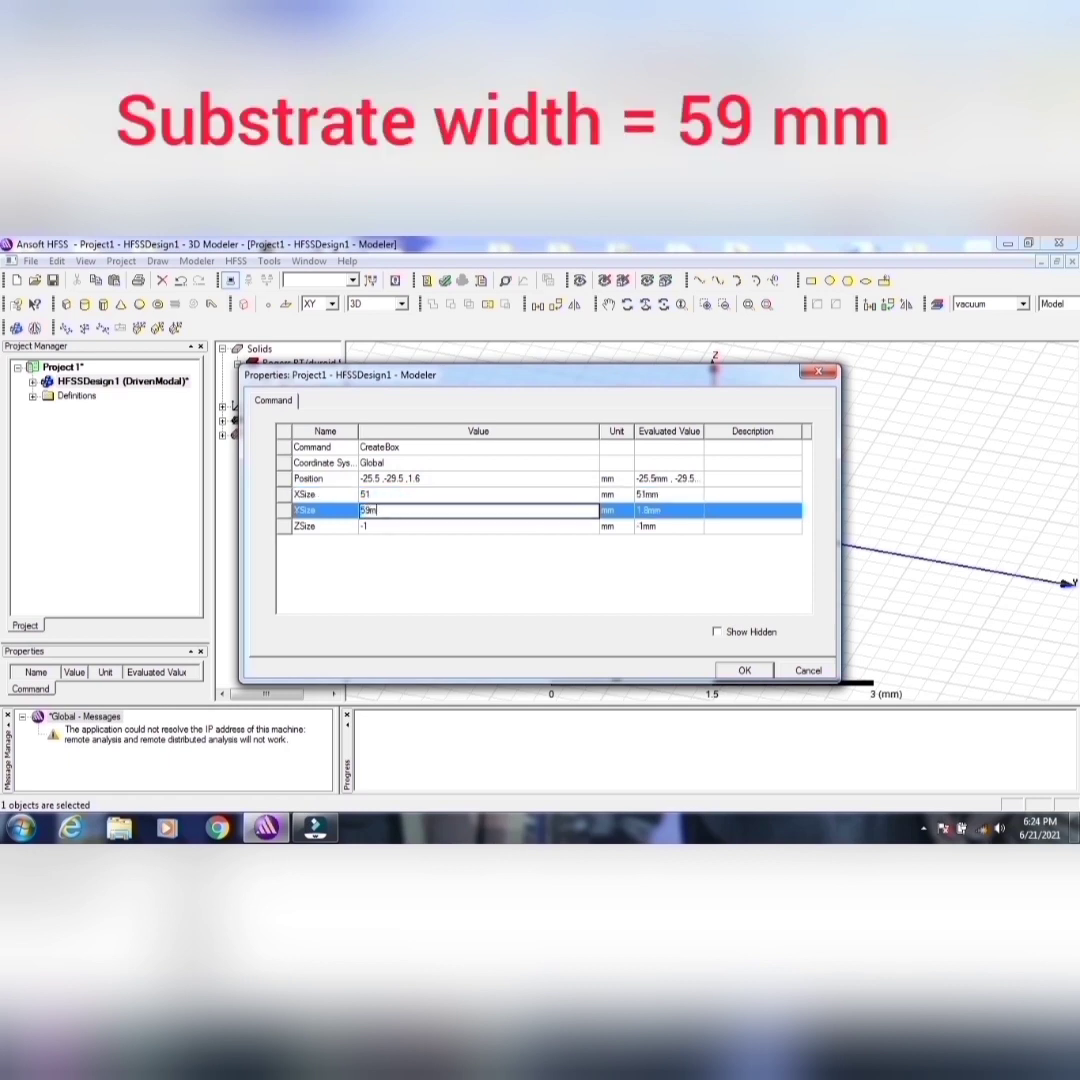
pyautogui.click(386, 527)
pyautogui.write('1')
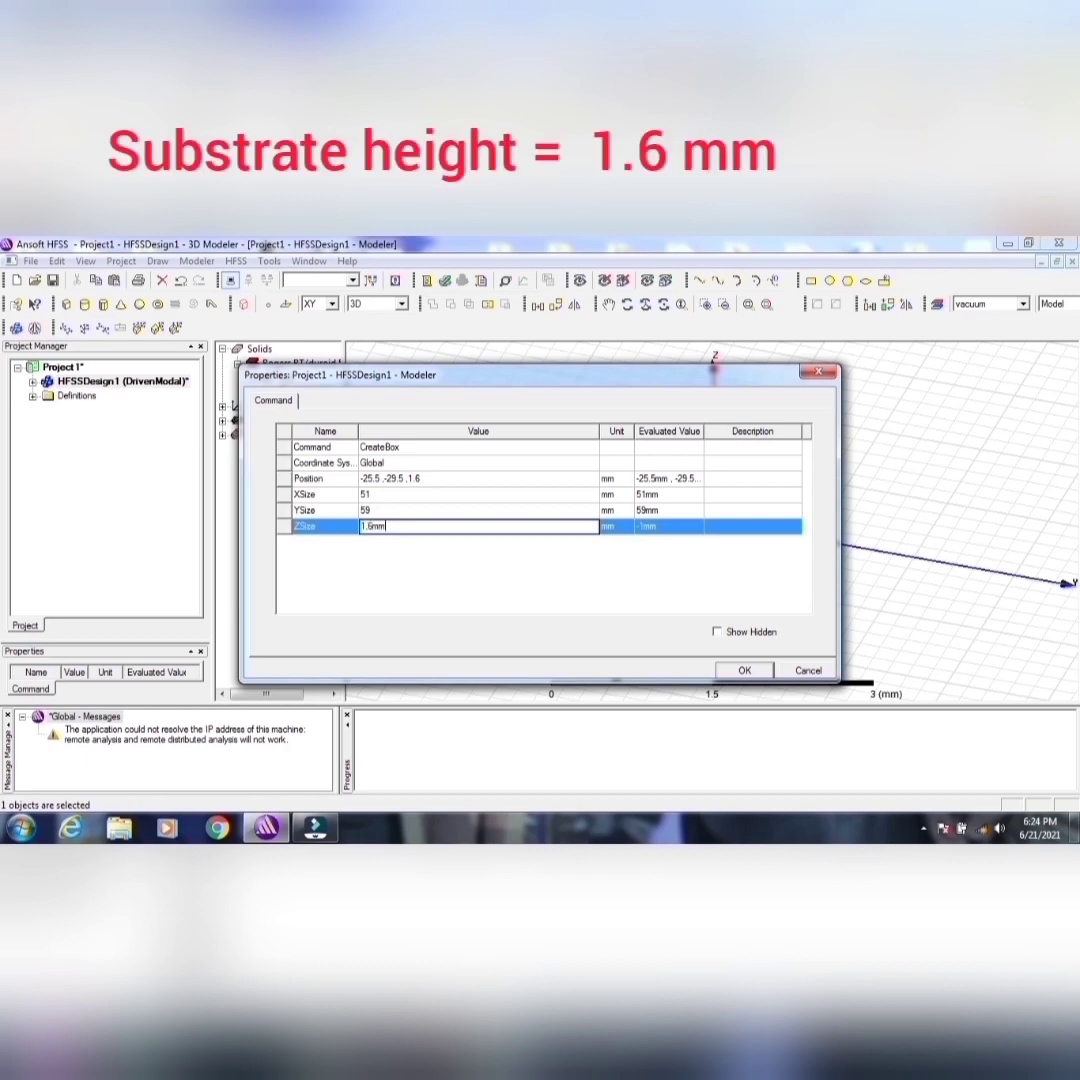
pyautogui.write('.6mm')
pyautogui.click(743, 671)
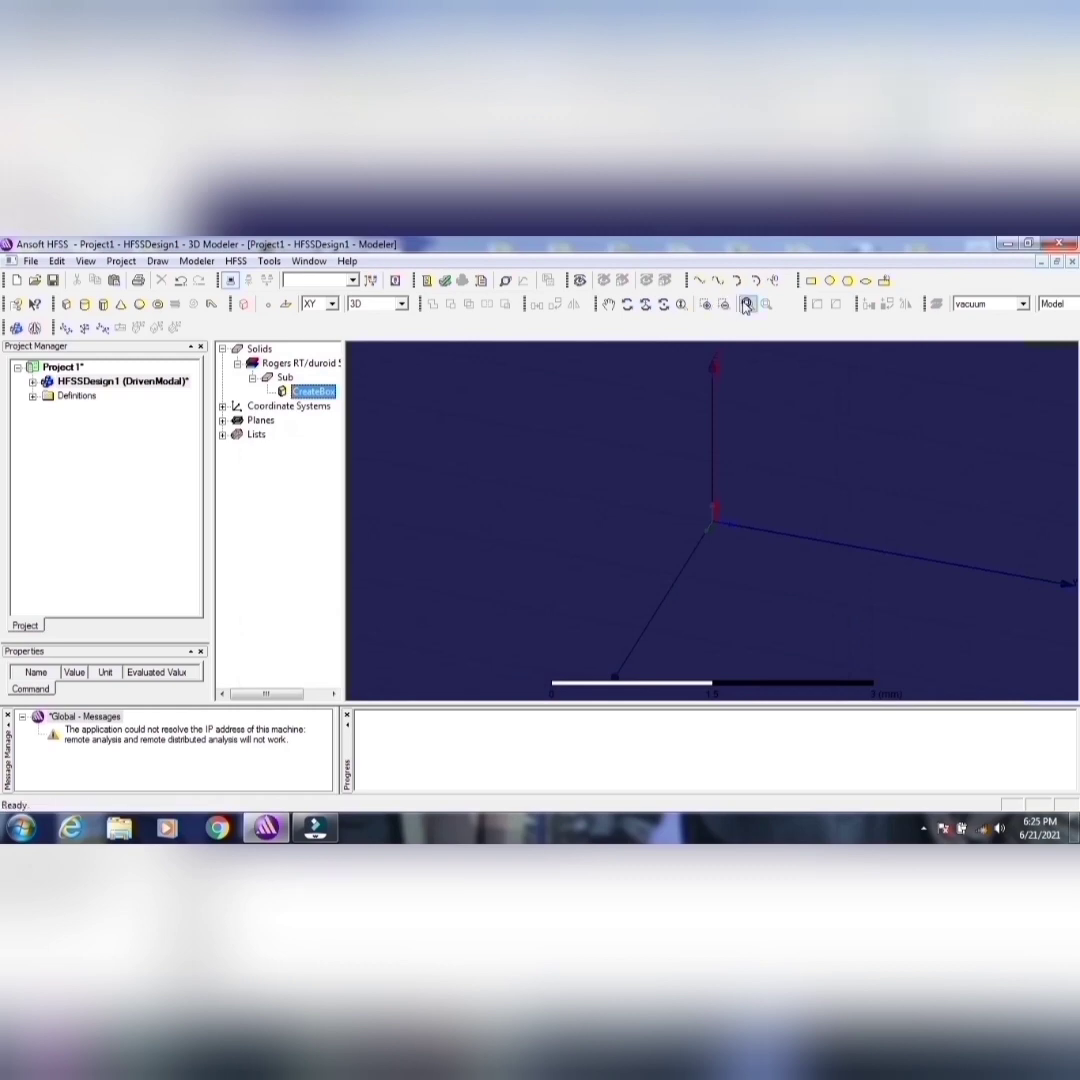
# Step: Draw a rectangle about 12 × 8 mm on the XY plane, outside the substrate, for the ground plane
pyautogui.click(704, 304)
pyautogui.click(626, 304)
pyautogui.moveTo(607, 434); pyautogui.dragTo(675, 494)
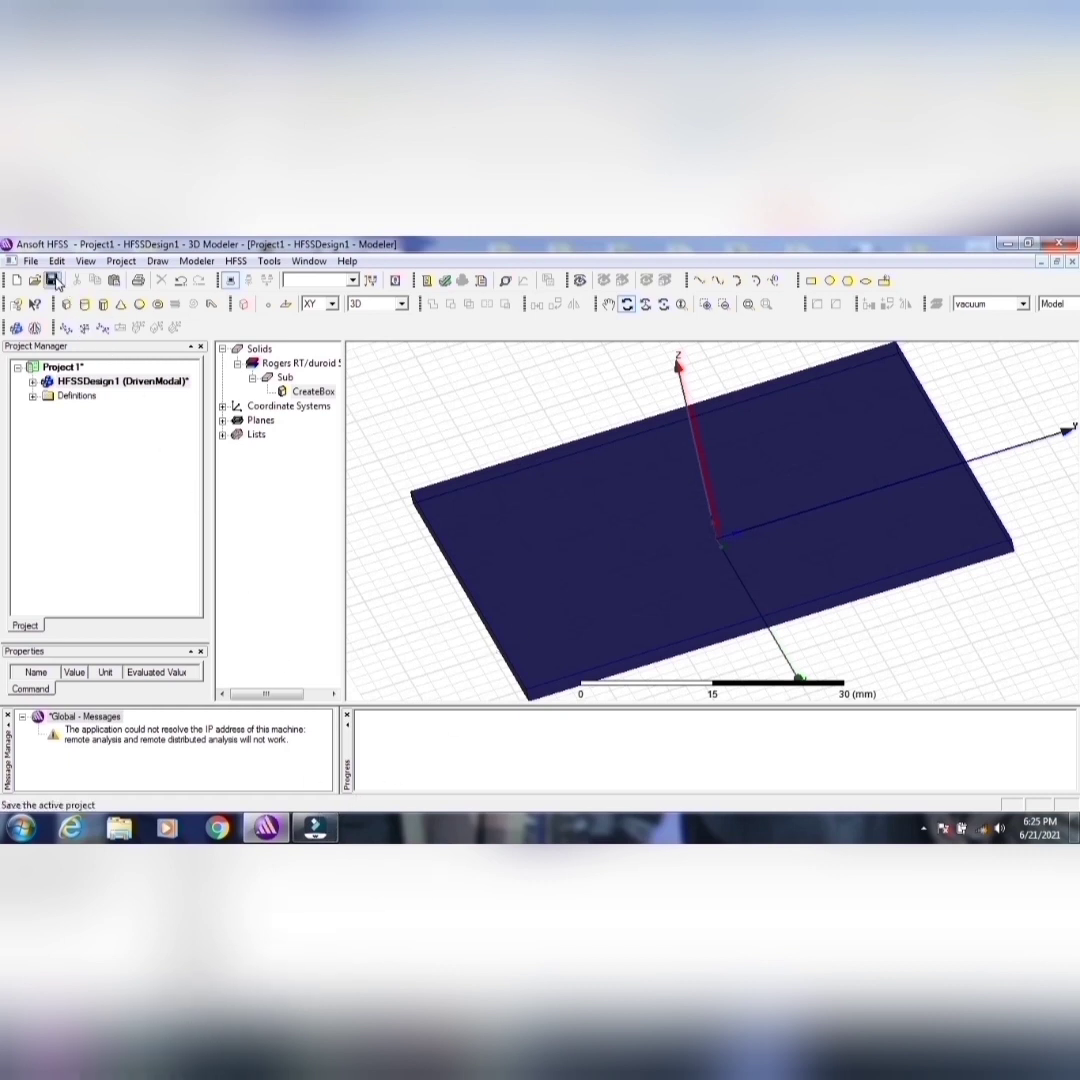
pyautogui.click(315, 828)
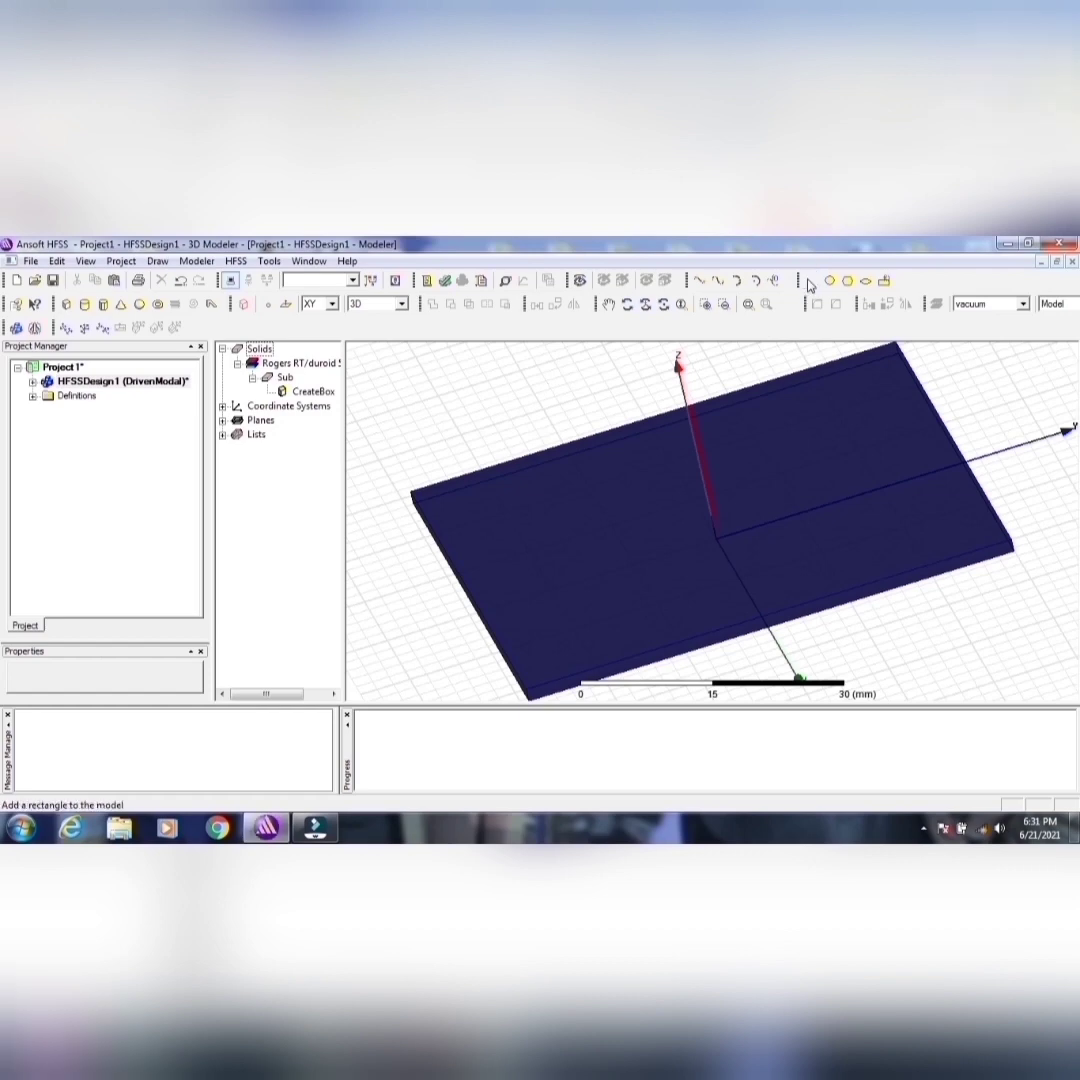
pyautogui.click(810, 281)
pyautogui.click(485, 374)
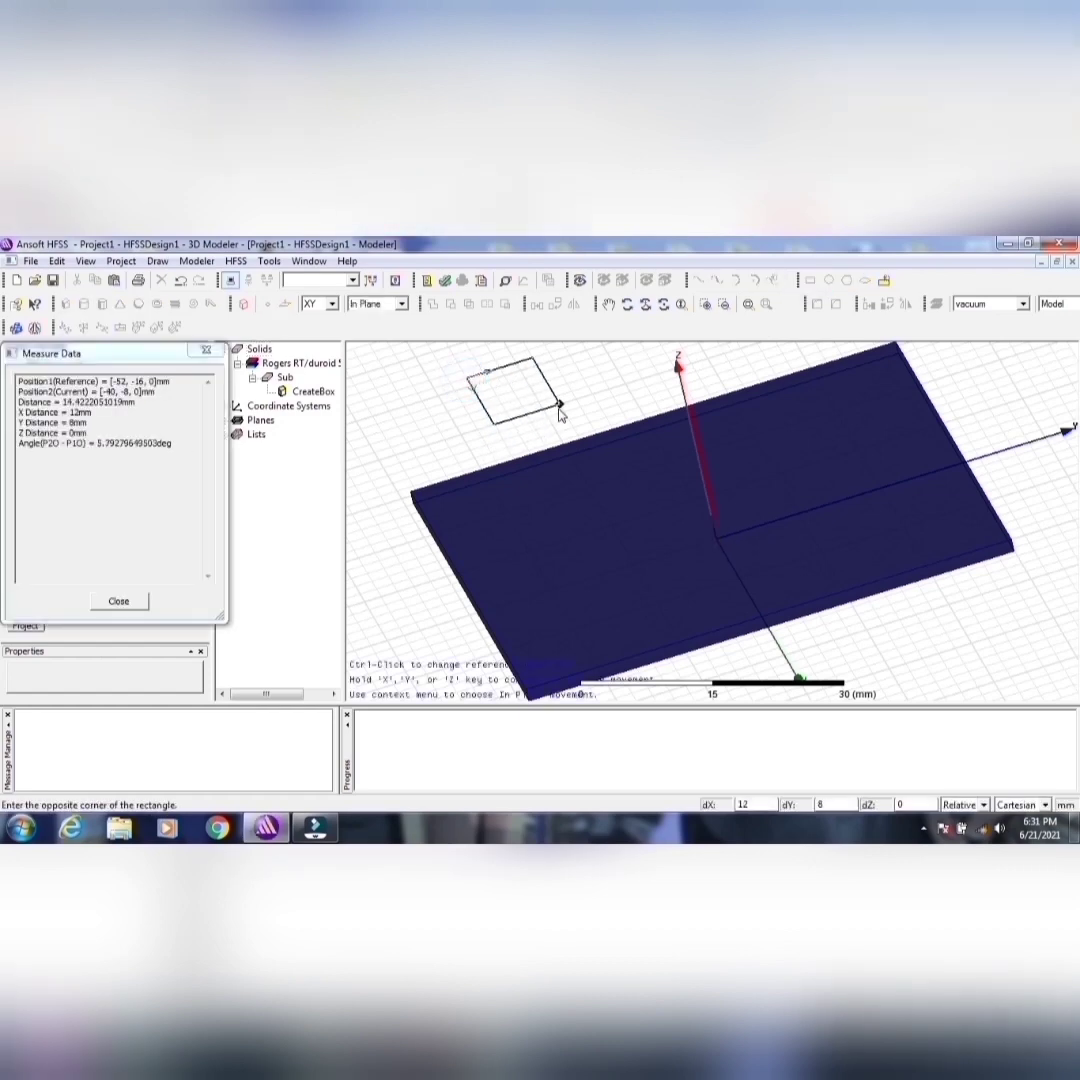
pyautogui.click(558, 406)
pyautogui.click(561, 439)
pyautogui.click(521, 397)
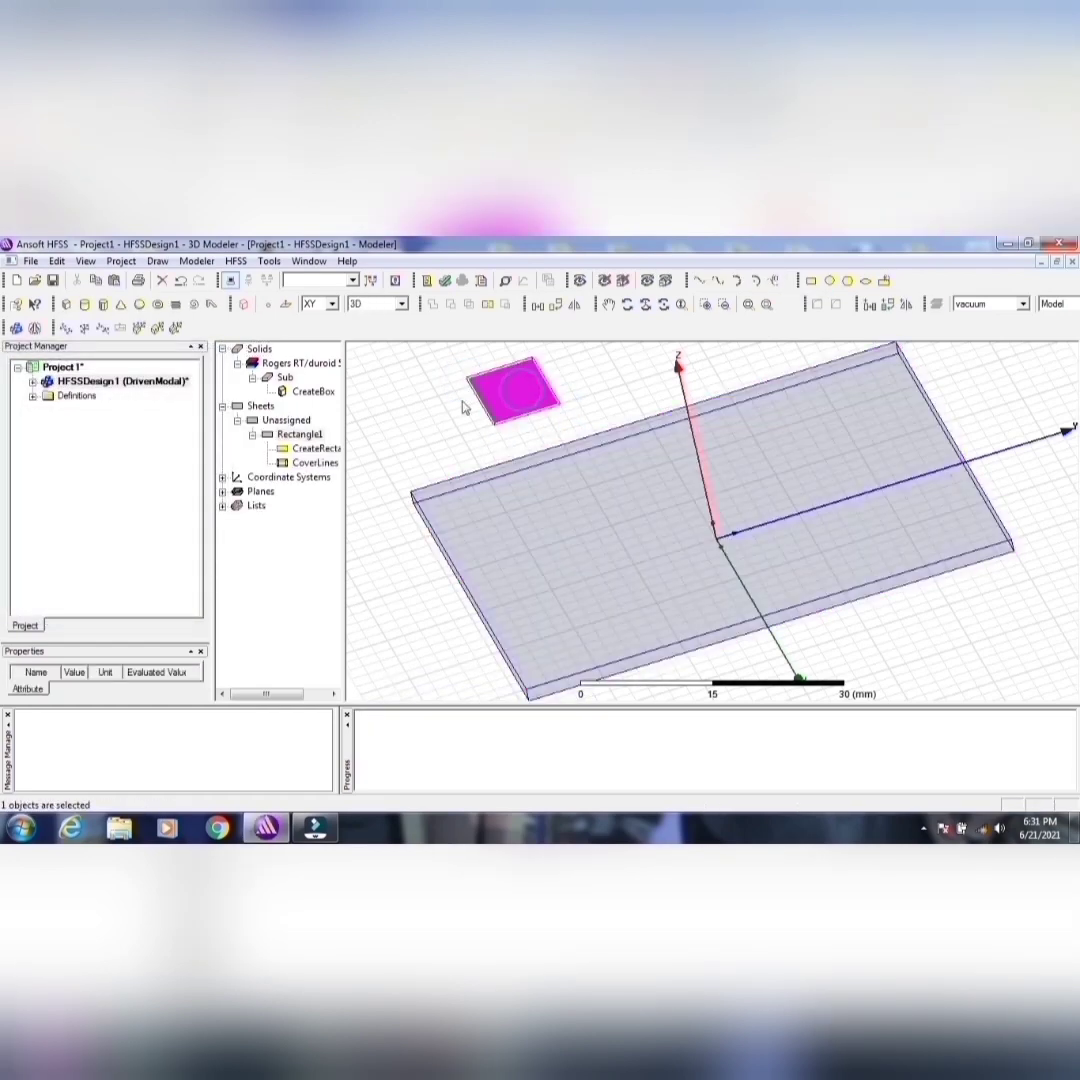
# Step: Rename the new rectangle sheet as GP
pyautogui.doubleClick(290, 436)
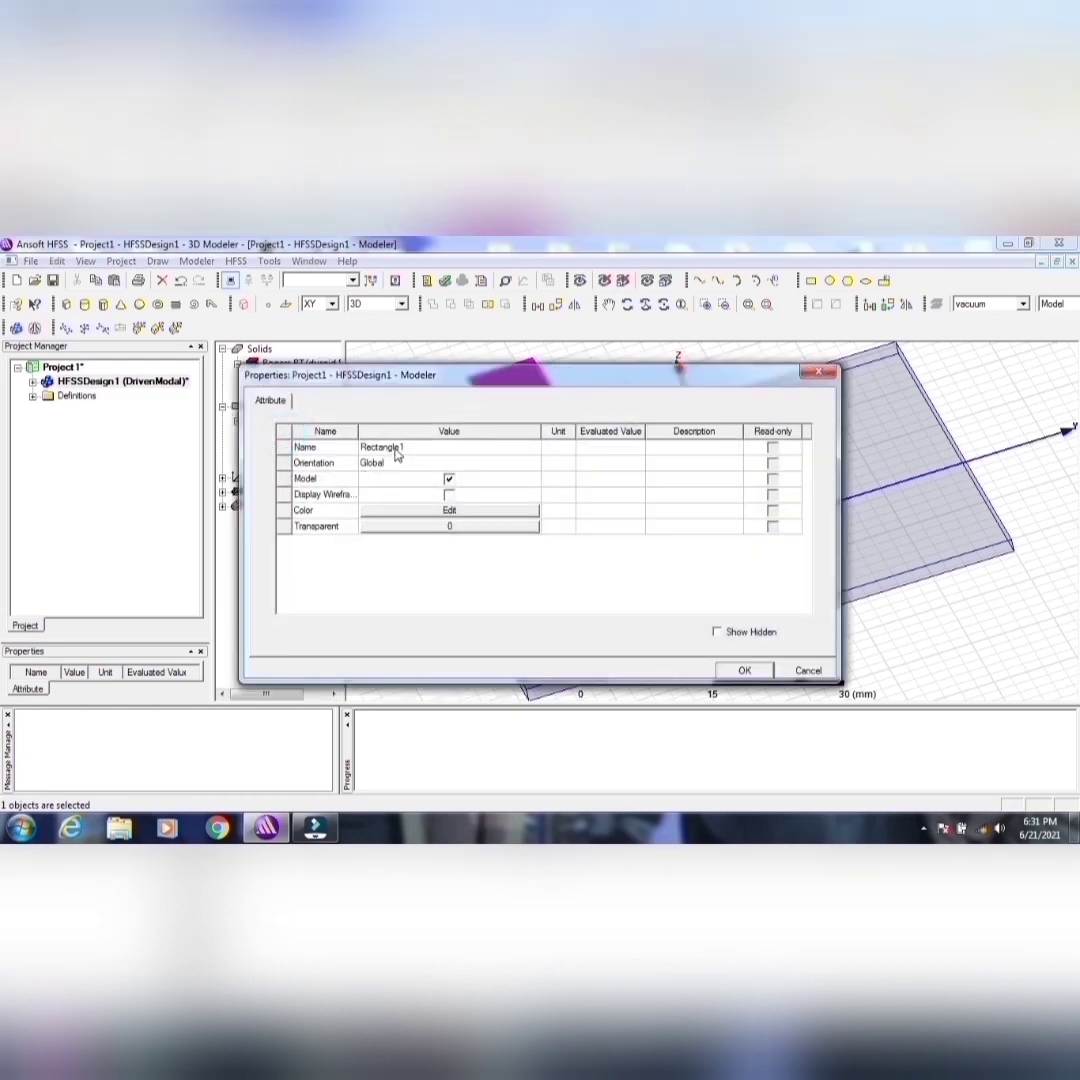
pyautogui.click(397, 447)
pyautogui.write('GP')
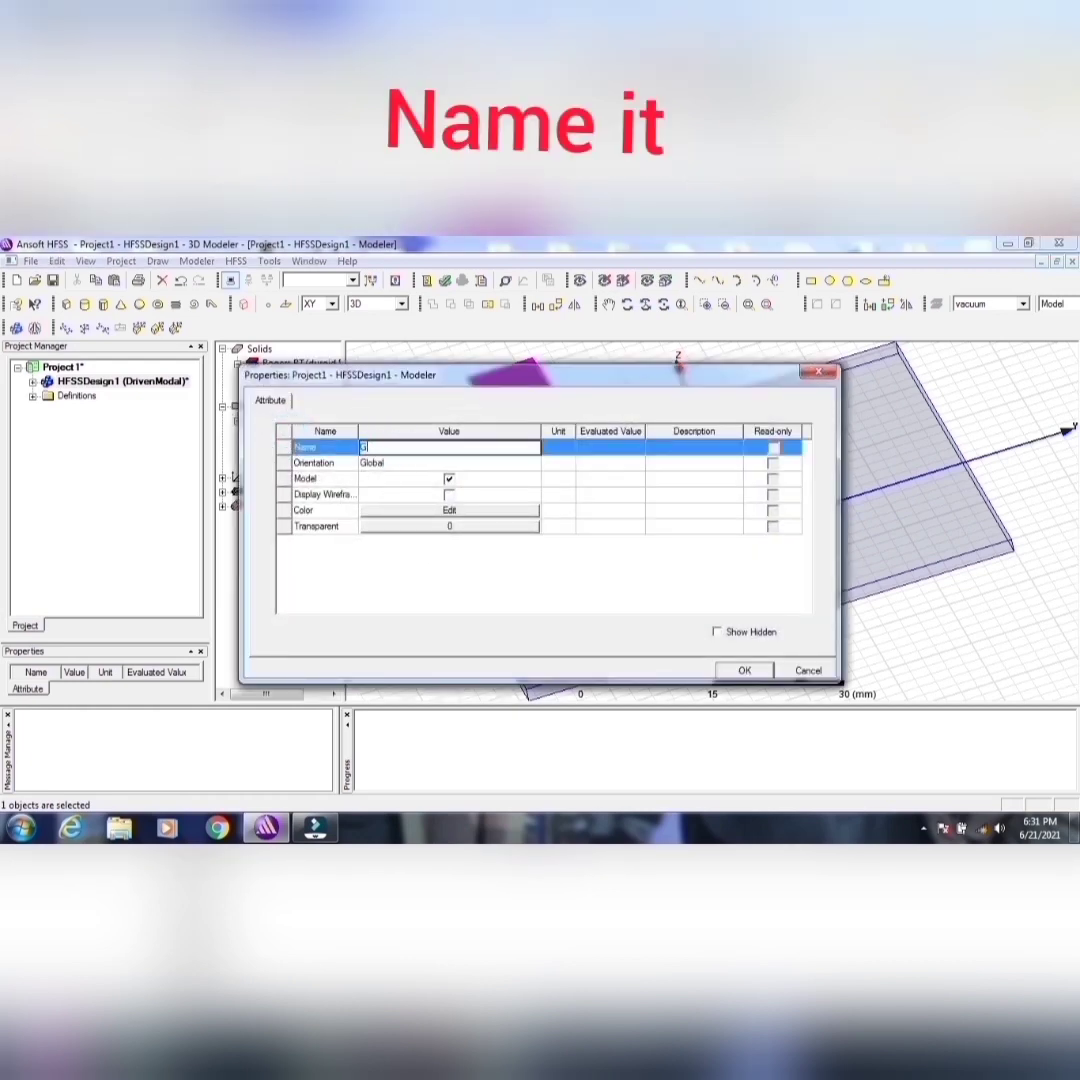
# Step: Give the ground plane sheet an olive color and a transparency of 0.6, and apply its attributes
pyautogui.click(449, 511)
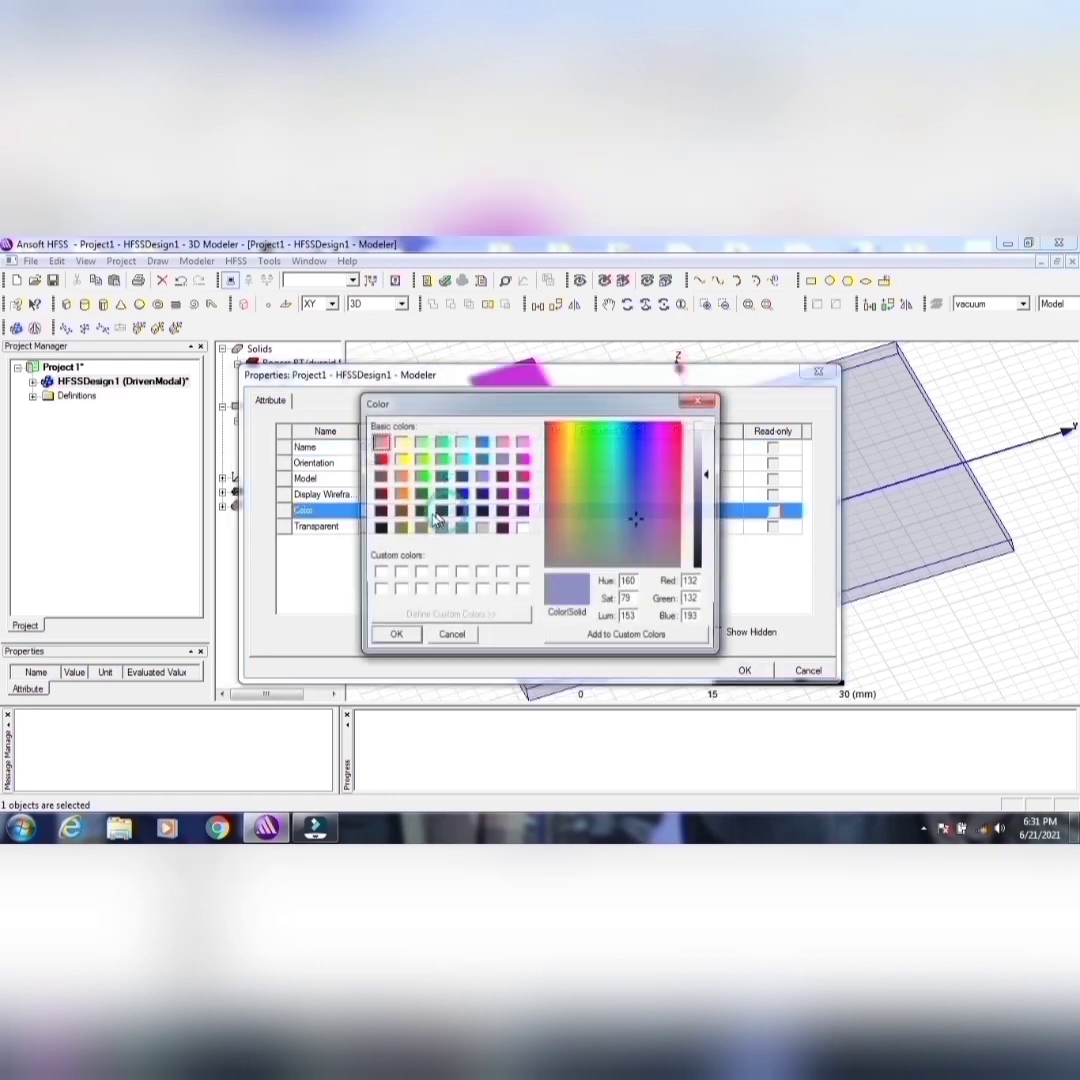
pyautogui.click(400, 528)
pyautogui.click(395, 636)
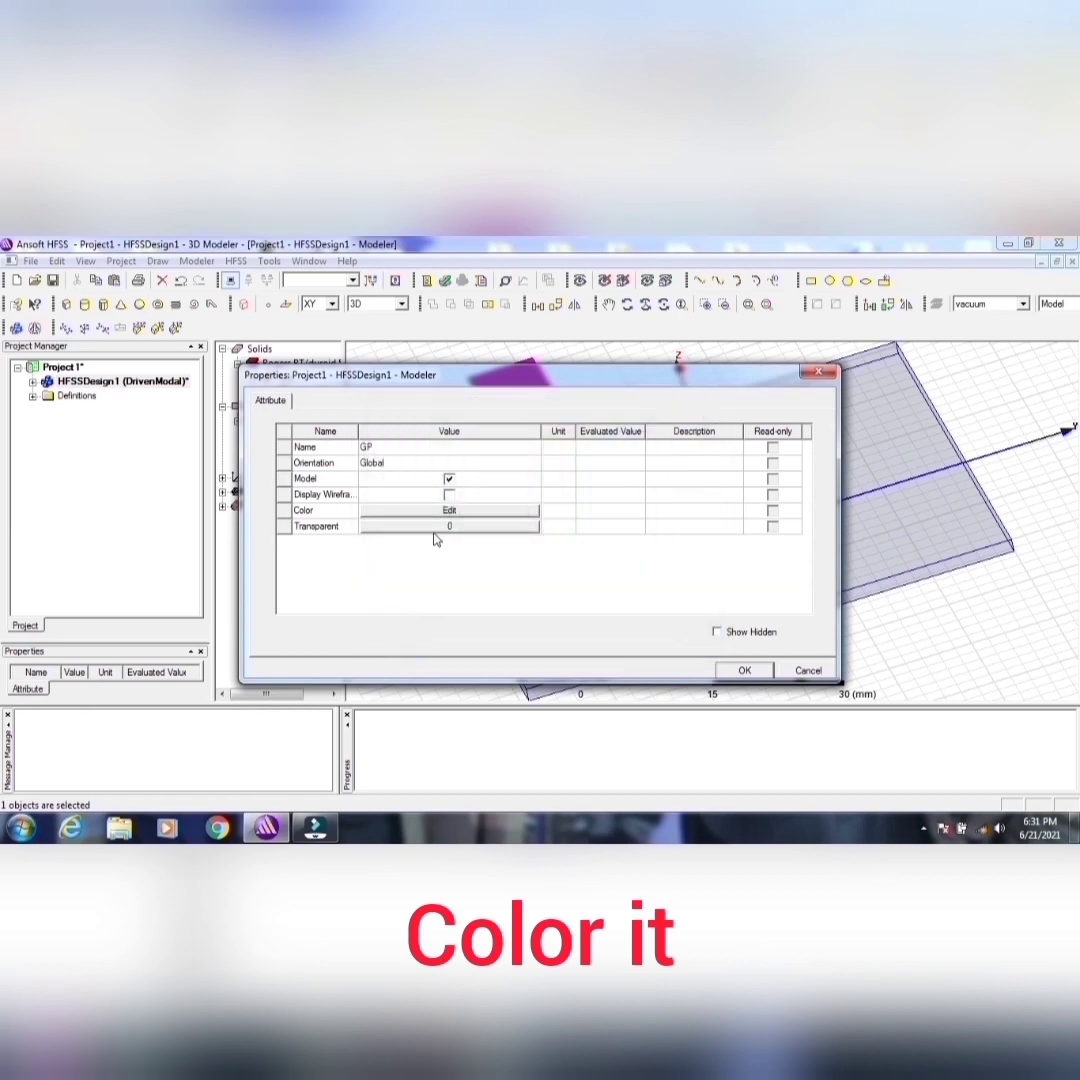
pyautogui.click(436, 526)
pyautogui.moveTo(493, 514); pyautogui.dragTo(531, 514)
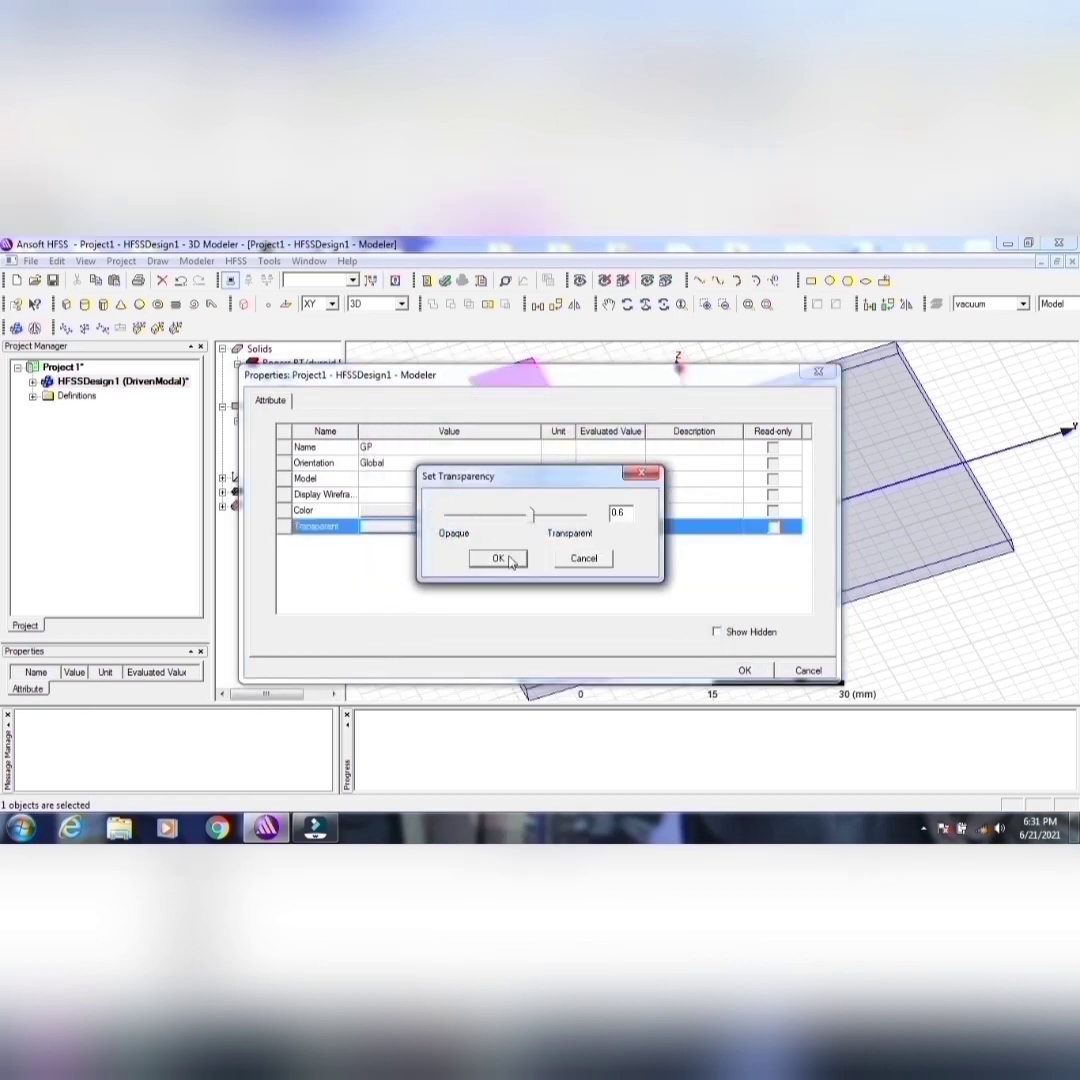
pyautogui.click(498, 558)
pyautogui.click(722, 670)
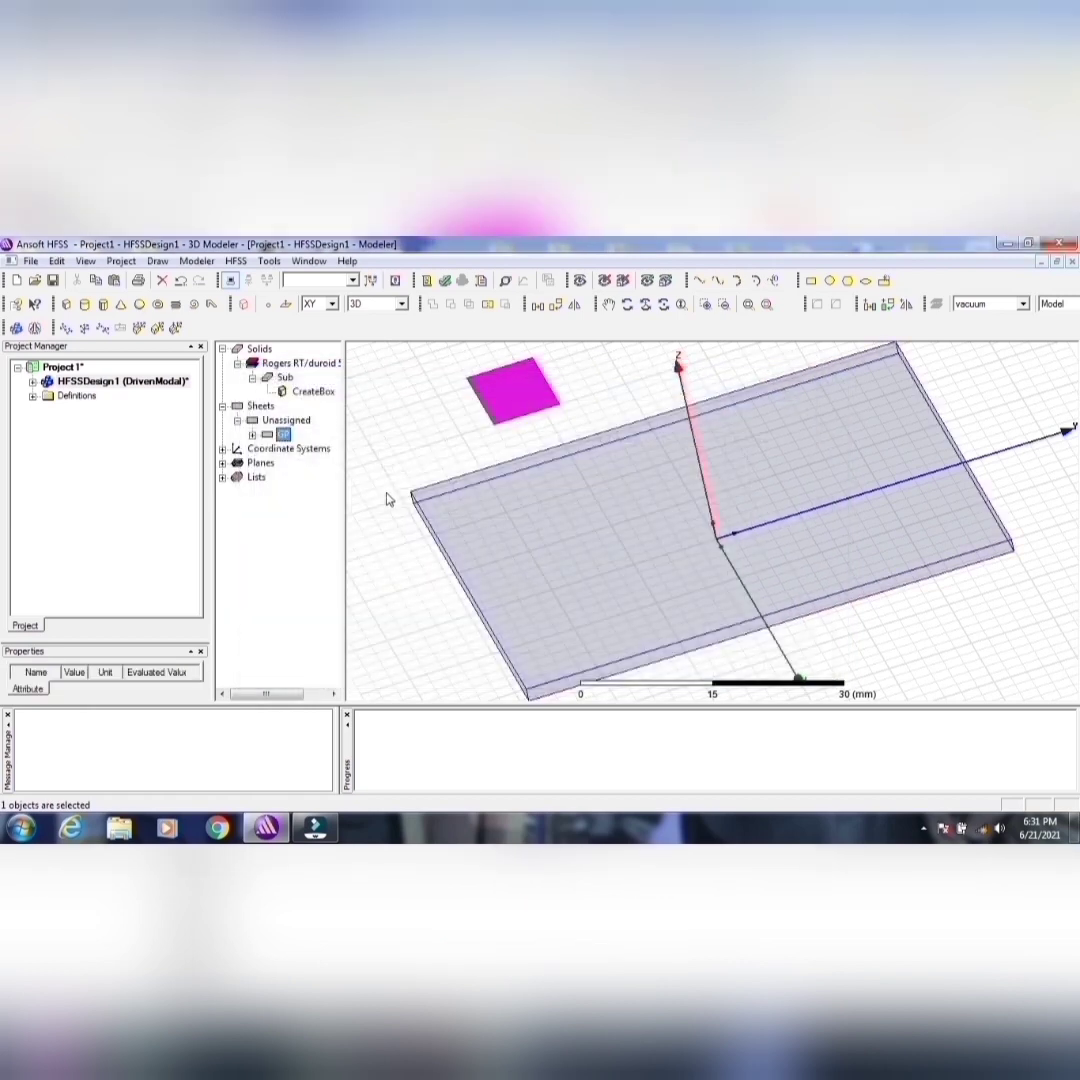
# Step: Set the position of the GP rectangle to -25.5mm, -29.5mm, 0mm
pyautogui.click(252, 433)
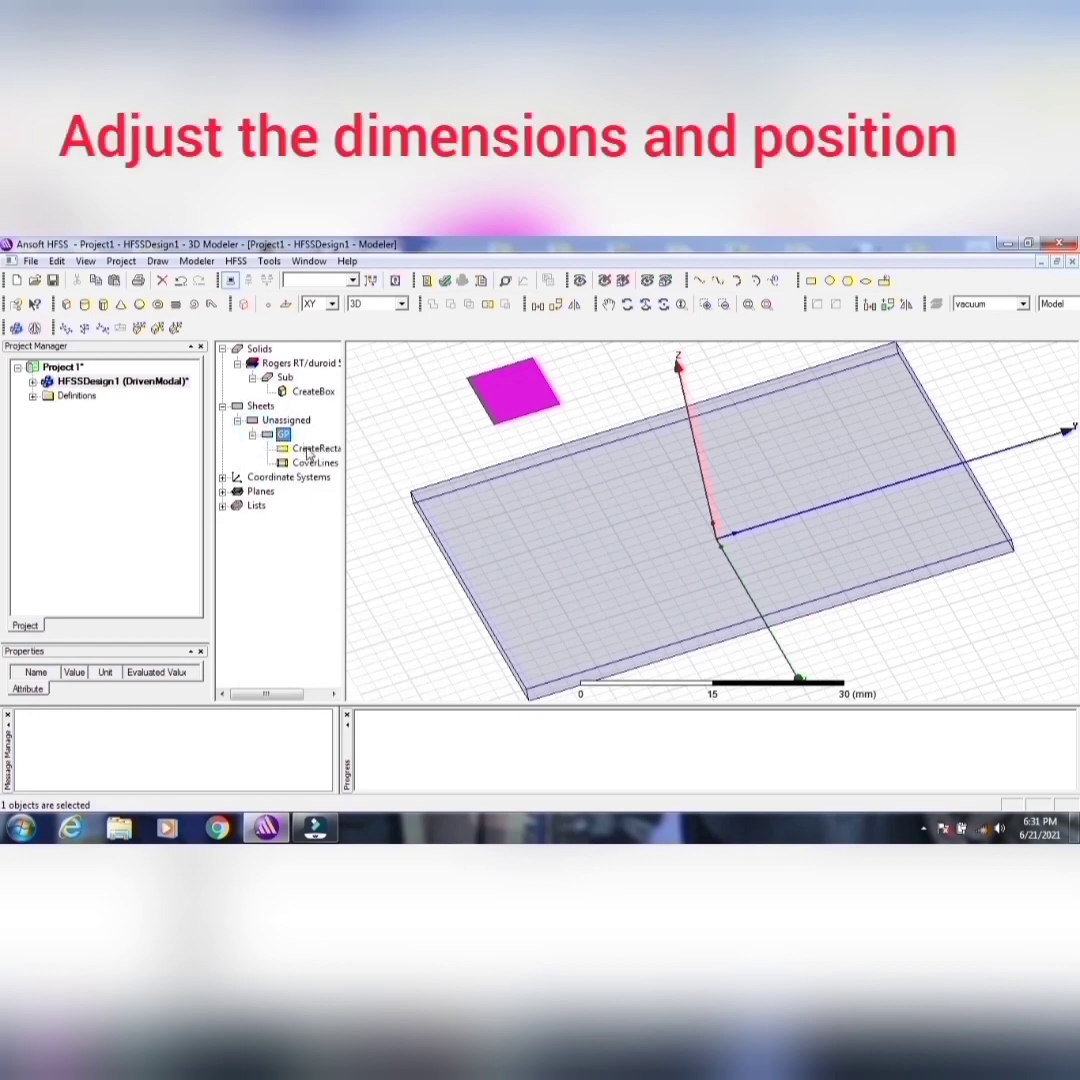
pyautogui.doubleClick(315, 448)
pyautogui.click(425, 479)
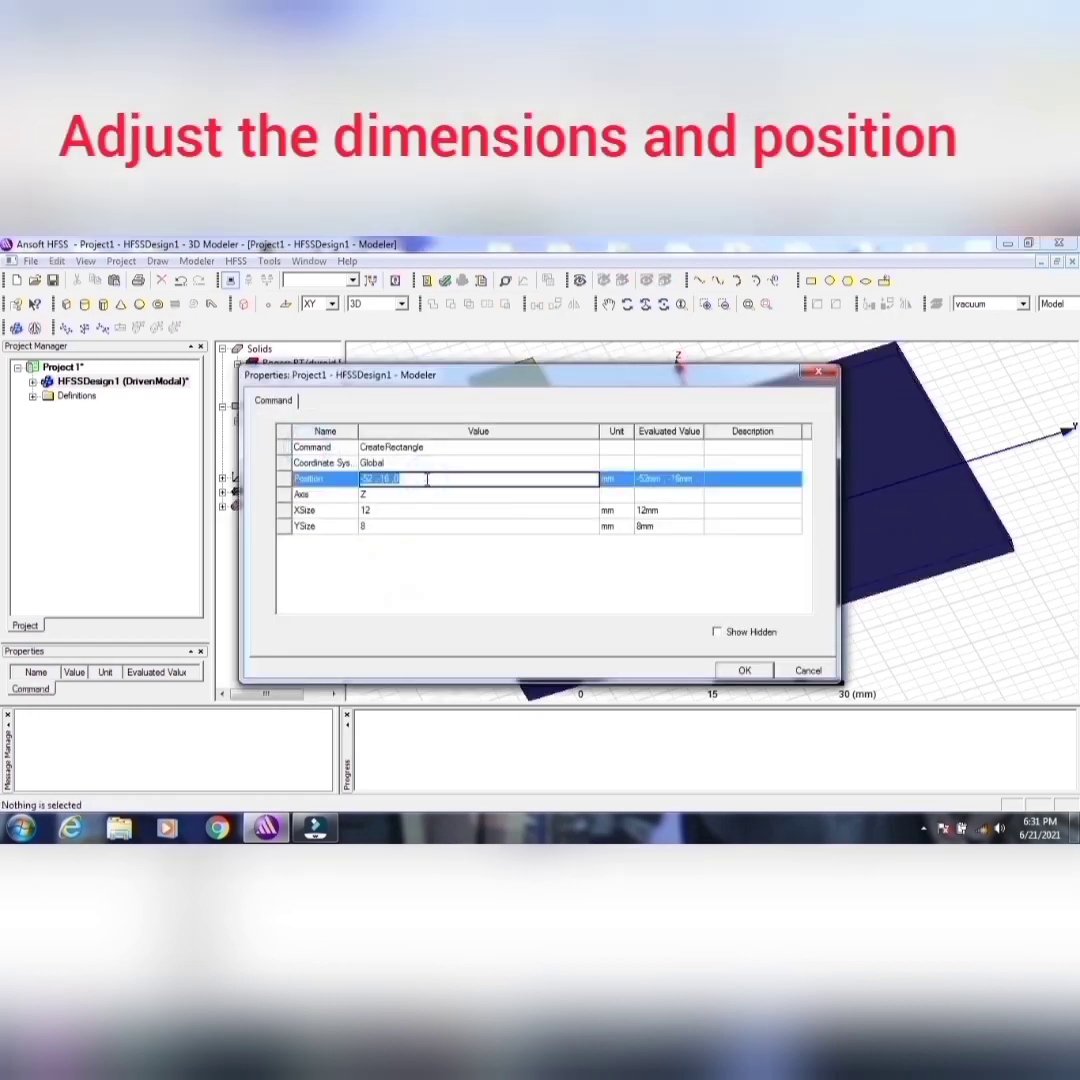
pyautogui.write('-2')
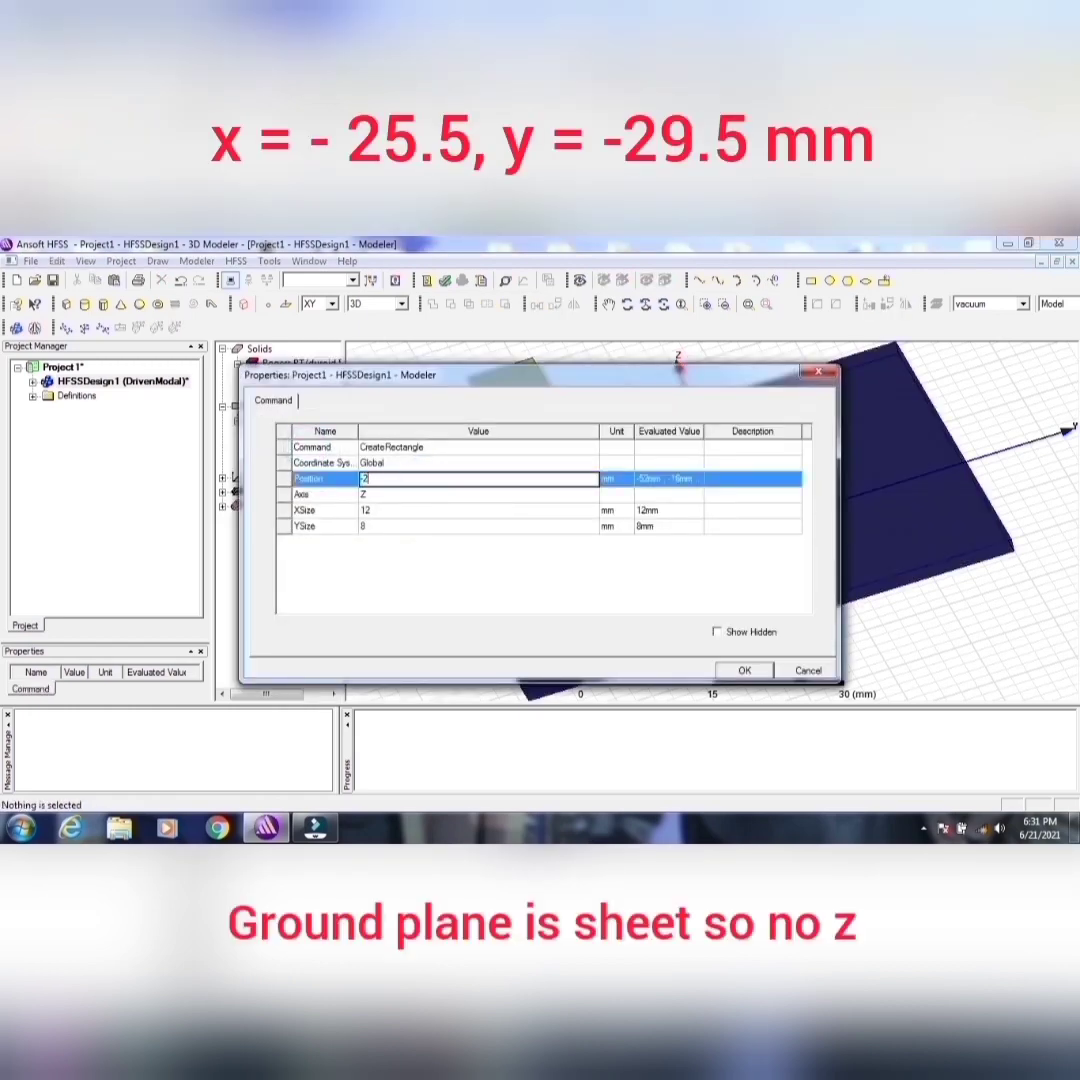
pyautogui.write('5.5mm,-29.5mm,0mm')
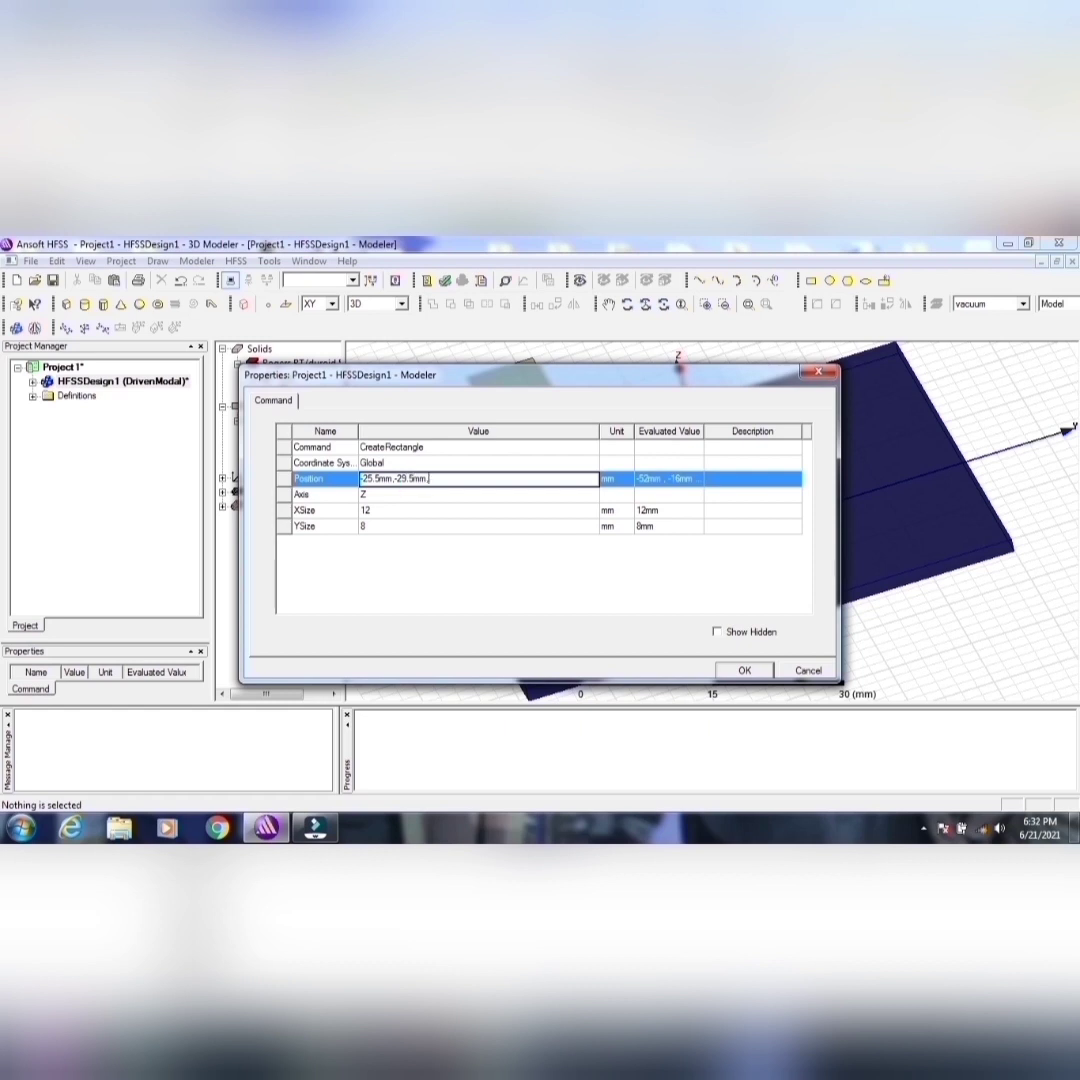
# Step: Set the GP rectangle's X size to 51 mm and Y size to 59 mm
pyautogui.click(403, 510)
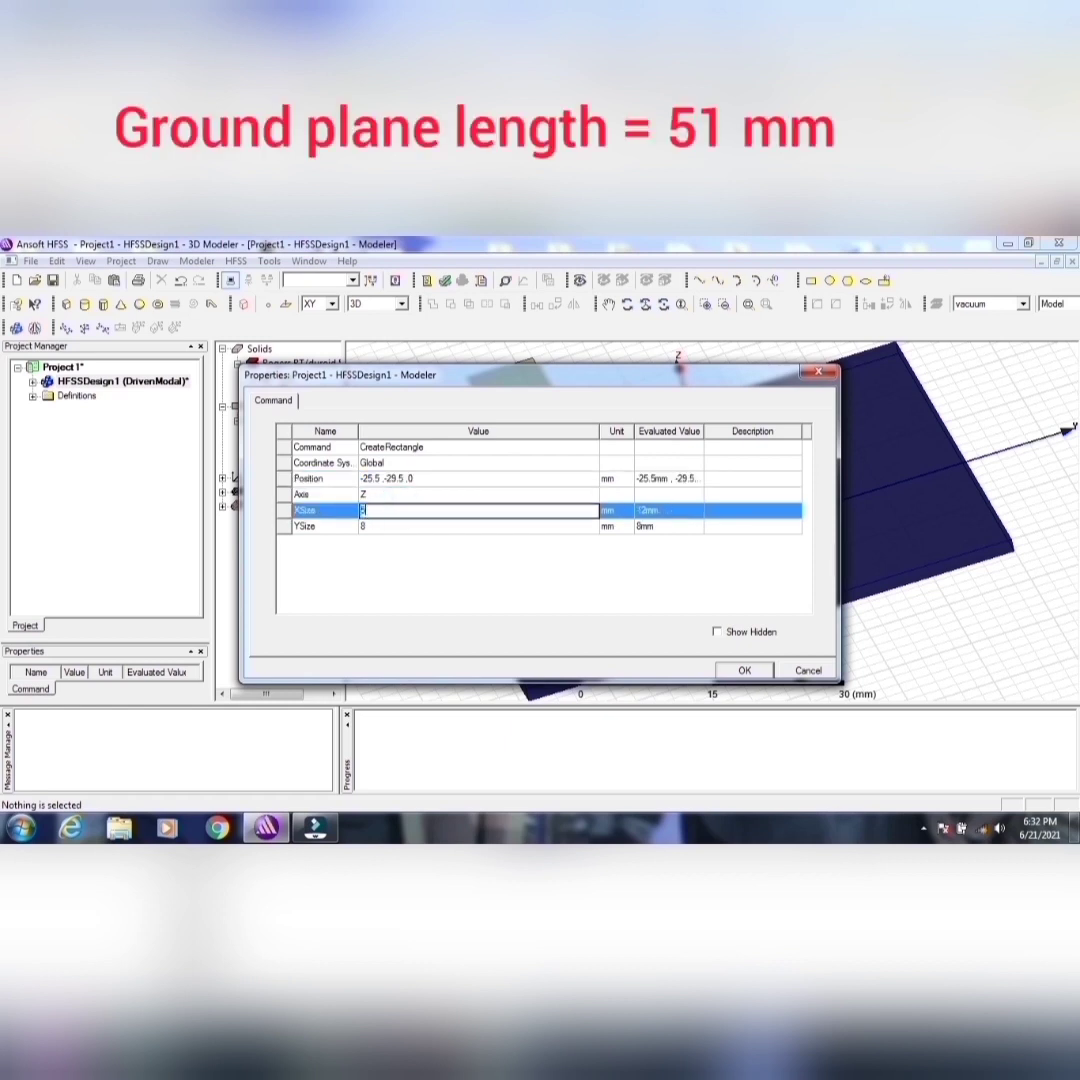
pyautogui.click(379, 527)
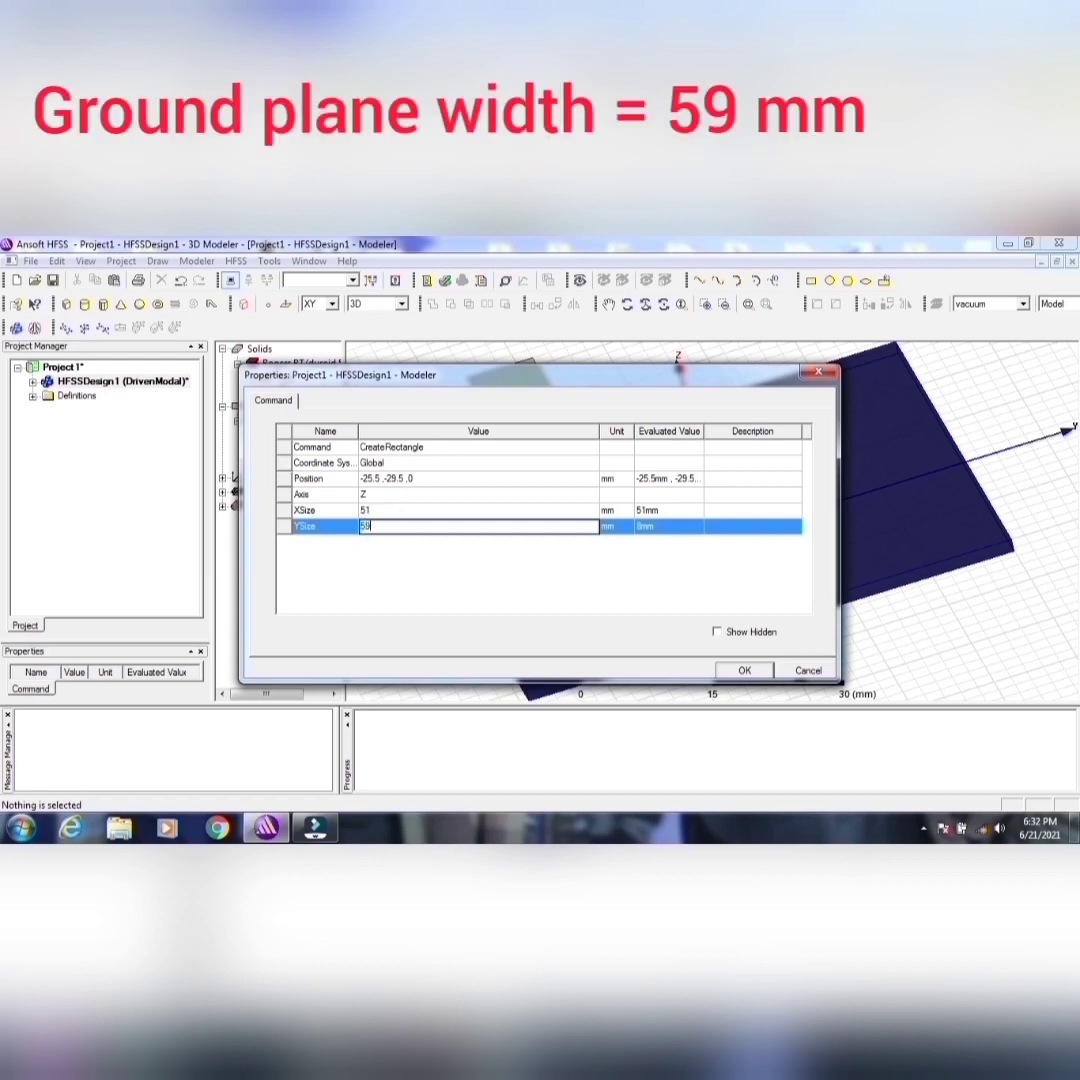
pyautogui.click(744, 670)
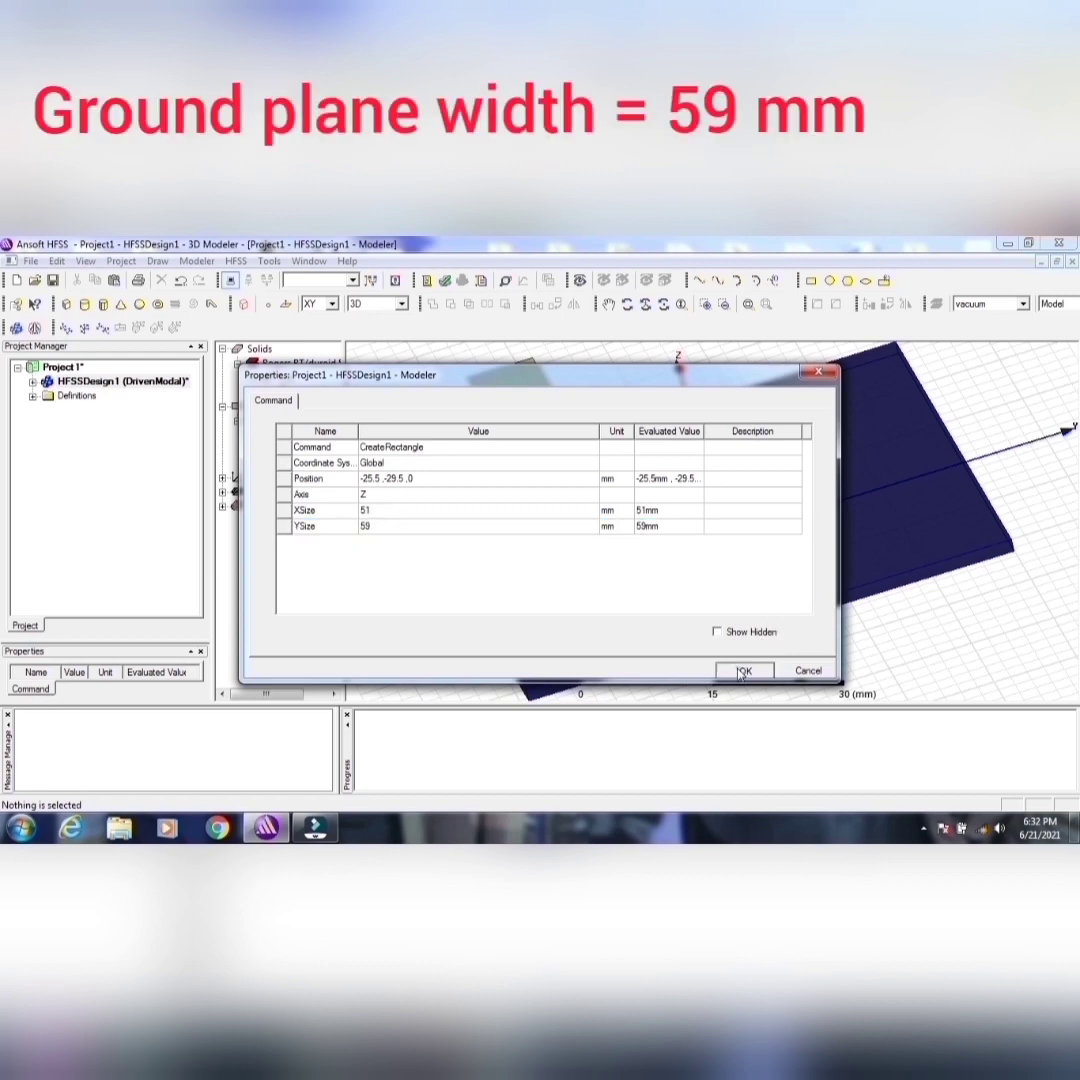
# Step: Change the substrate box's Z position so its bottom face rests directly on the ground plane sheet
pyautogui.click(283, 434)
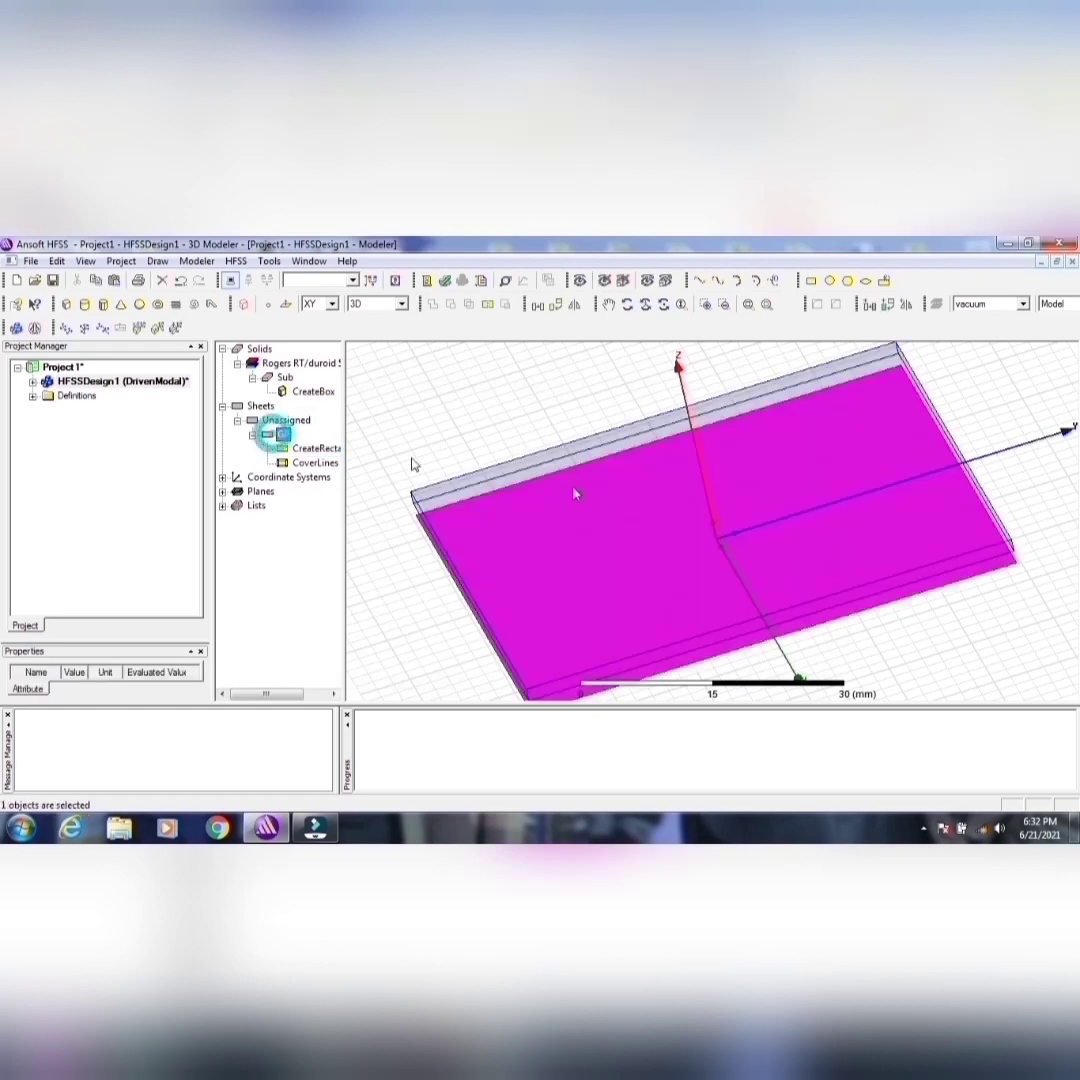
pyautogui.click(626, 305)
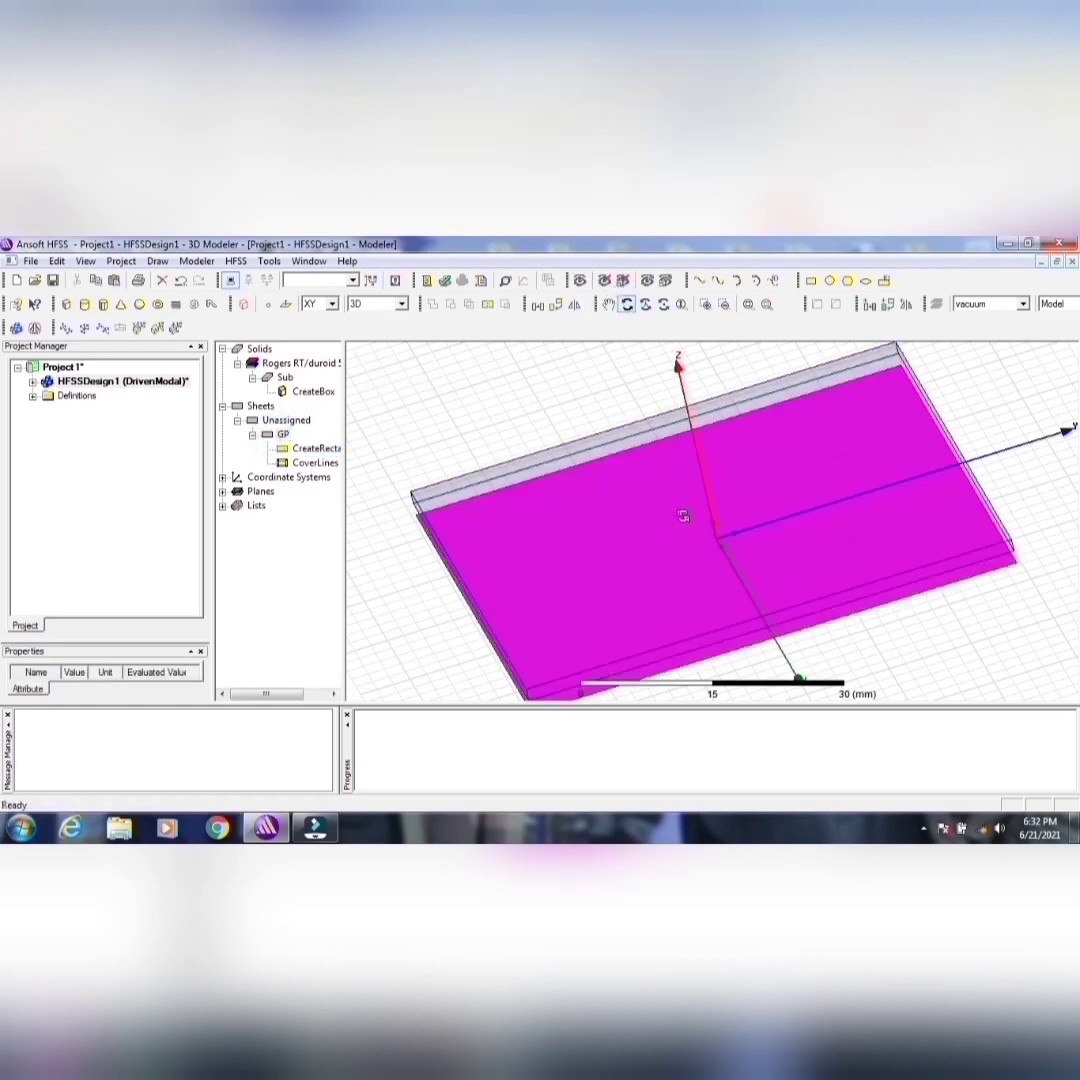
pyautogui.moveTo(685, 513)
pyautogui.mouseDown()
pyautogui.moveTo(687, 453)
pyautogui.moveTo(655, 507)
pyautogui.moveTo(685, 513)
pyautogui.moveTo(699, 499)
pyautogui.mouseUp()
pyautogui.keyDown('alt'); pyautogui.doubleClick(981, 493); pyautogui.keyUp('alt')
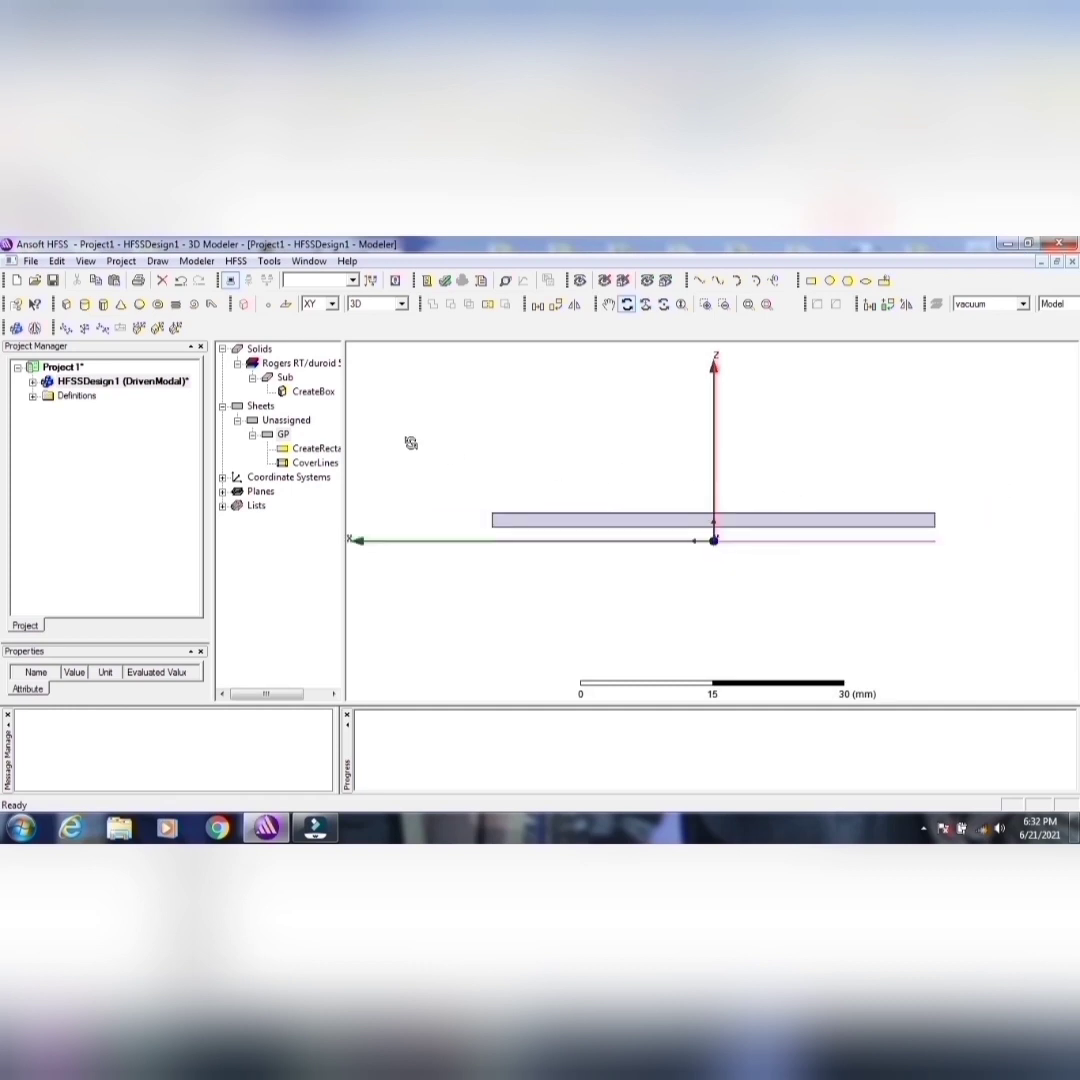
pyautogui.doubleClick(311, 392)
pyautogui.click(436, 479)
pyautogui.click(435, 478)
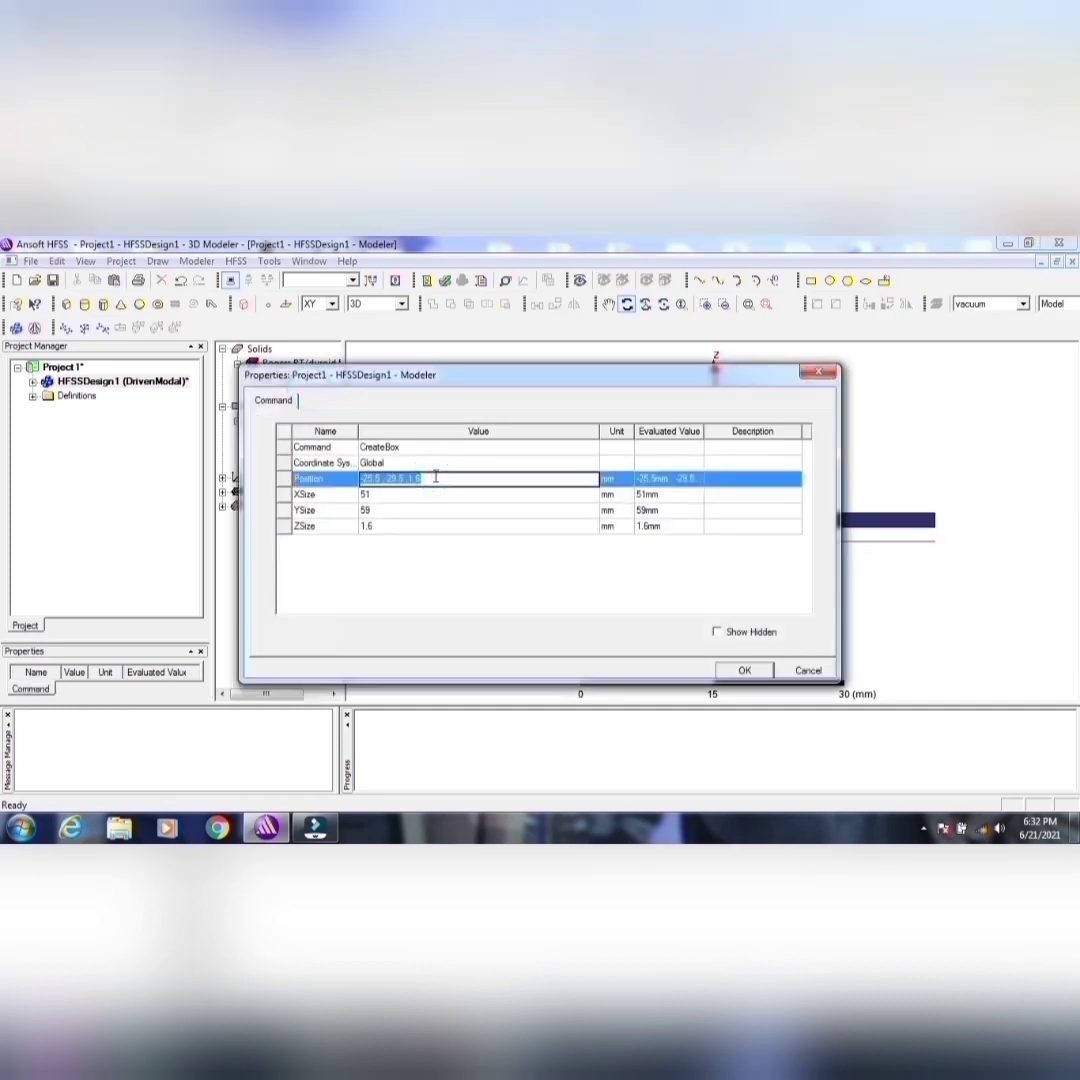
pyautogui.click(436, 478)
pyautogui.click(742, 670)
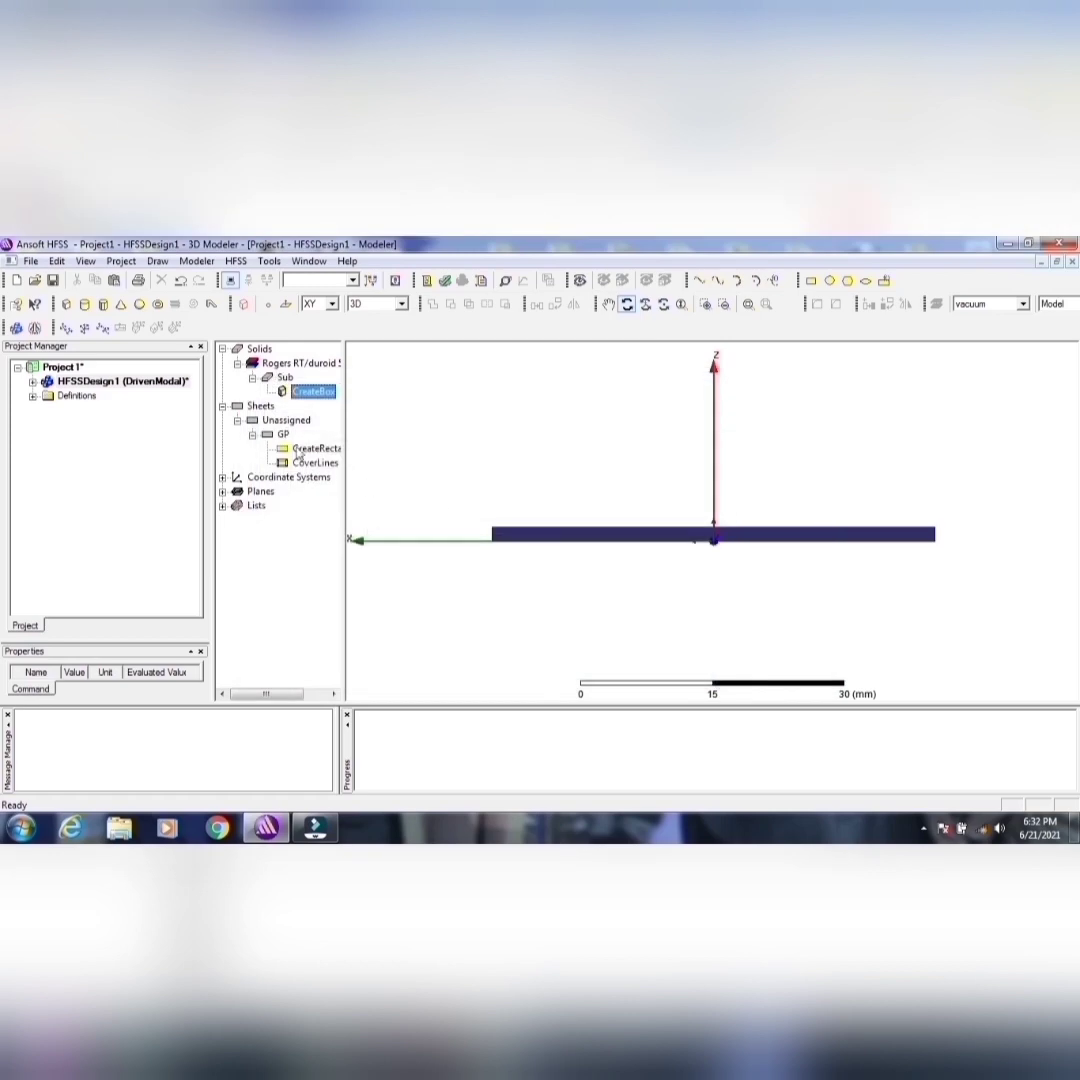
# Step: Assign a Perfect E boundary to the GP sheet with the Infinite Ground Plane option enabled
pyautogui.click(286, 435)
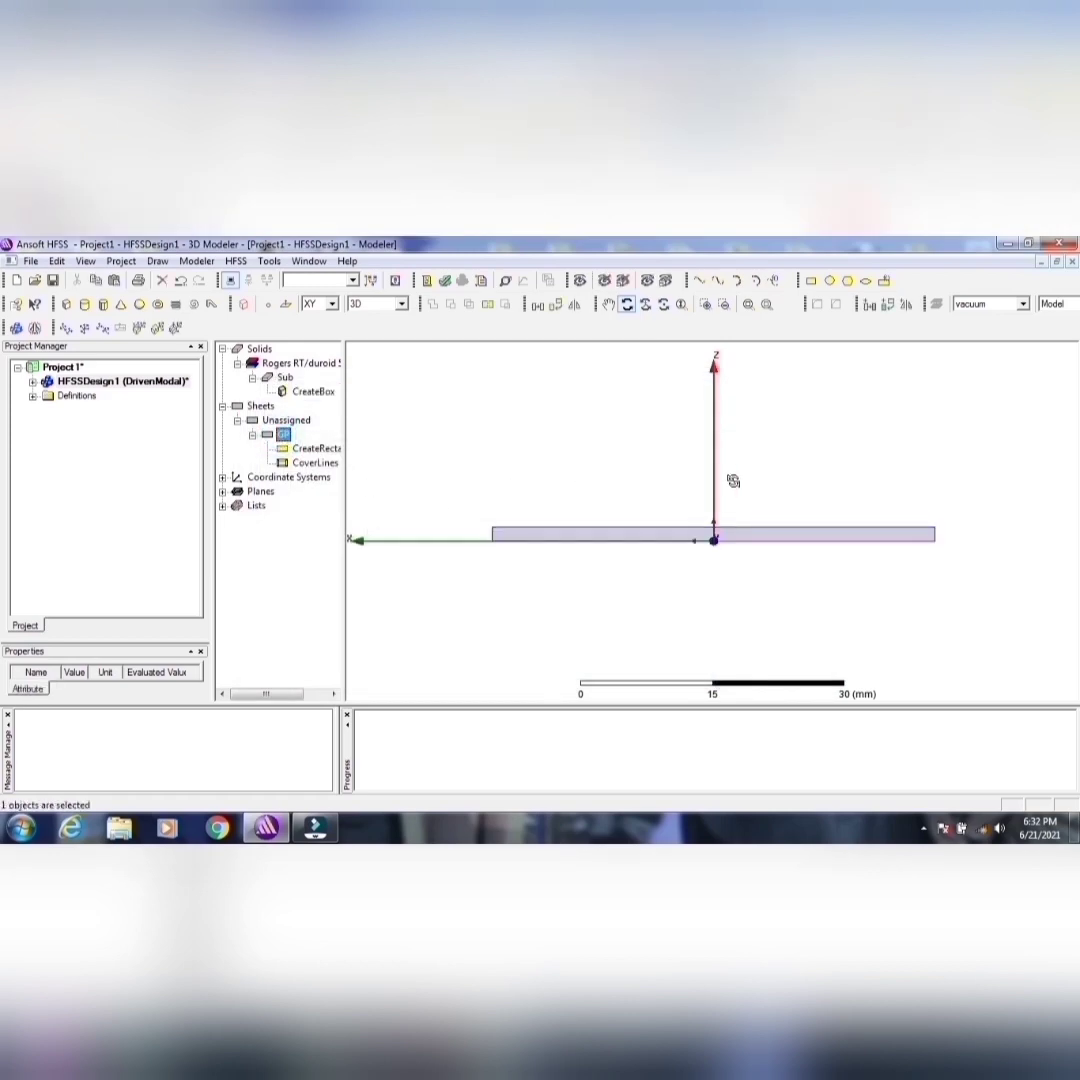
pyautogui.moveTo(734, 481); pyautogui.dragTo(805, 489)
pyautogui.moveTo(632, 525); pyautogui.dragTo(586, 518)
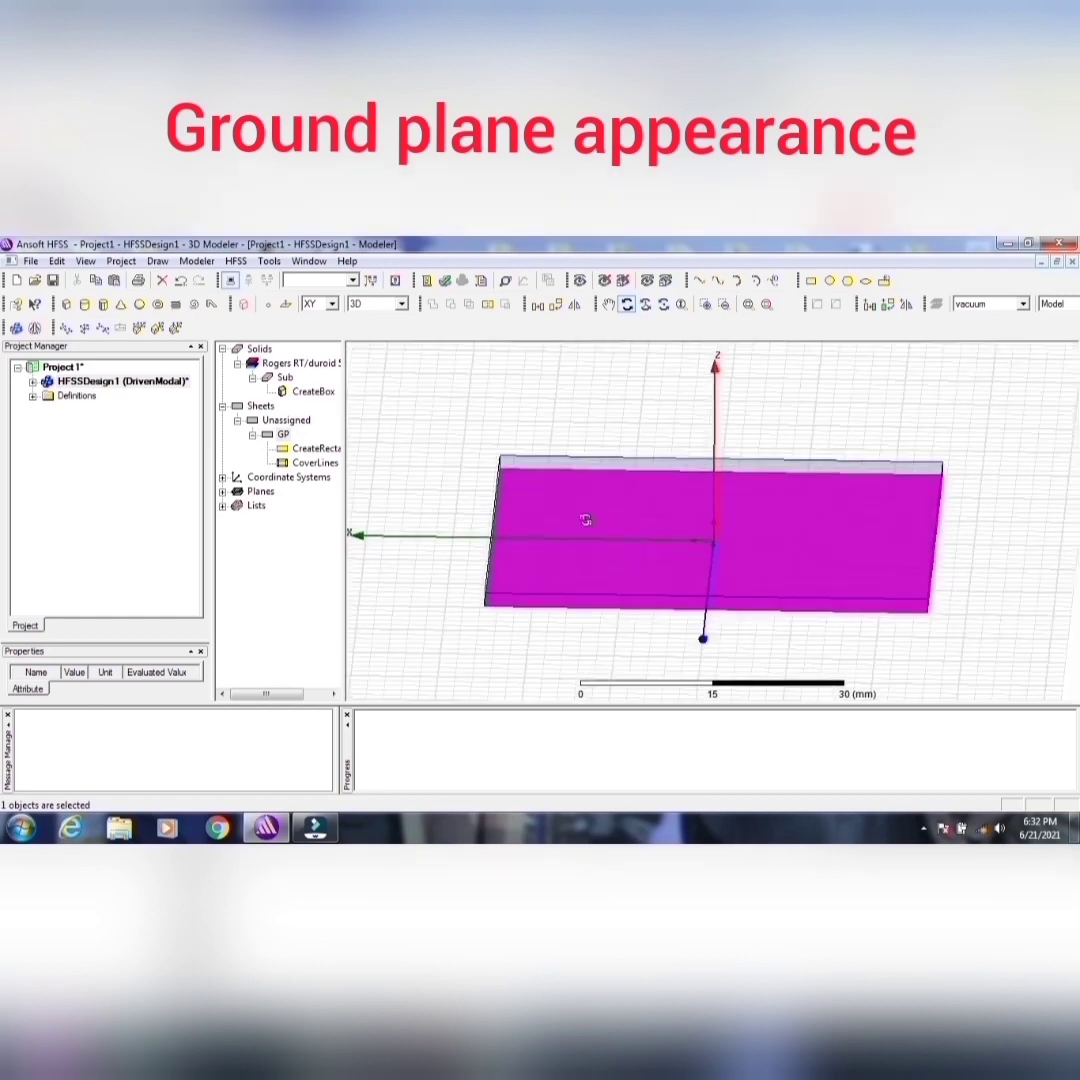
pyautogui.rightClick(588, 526)
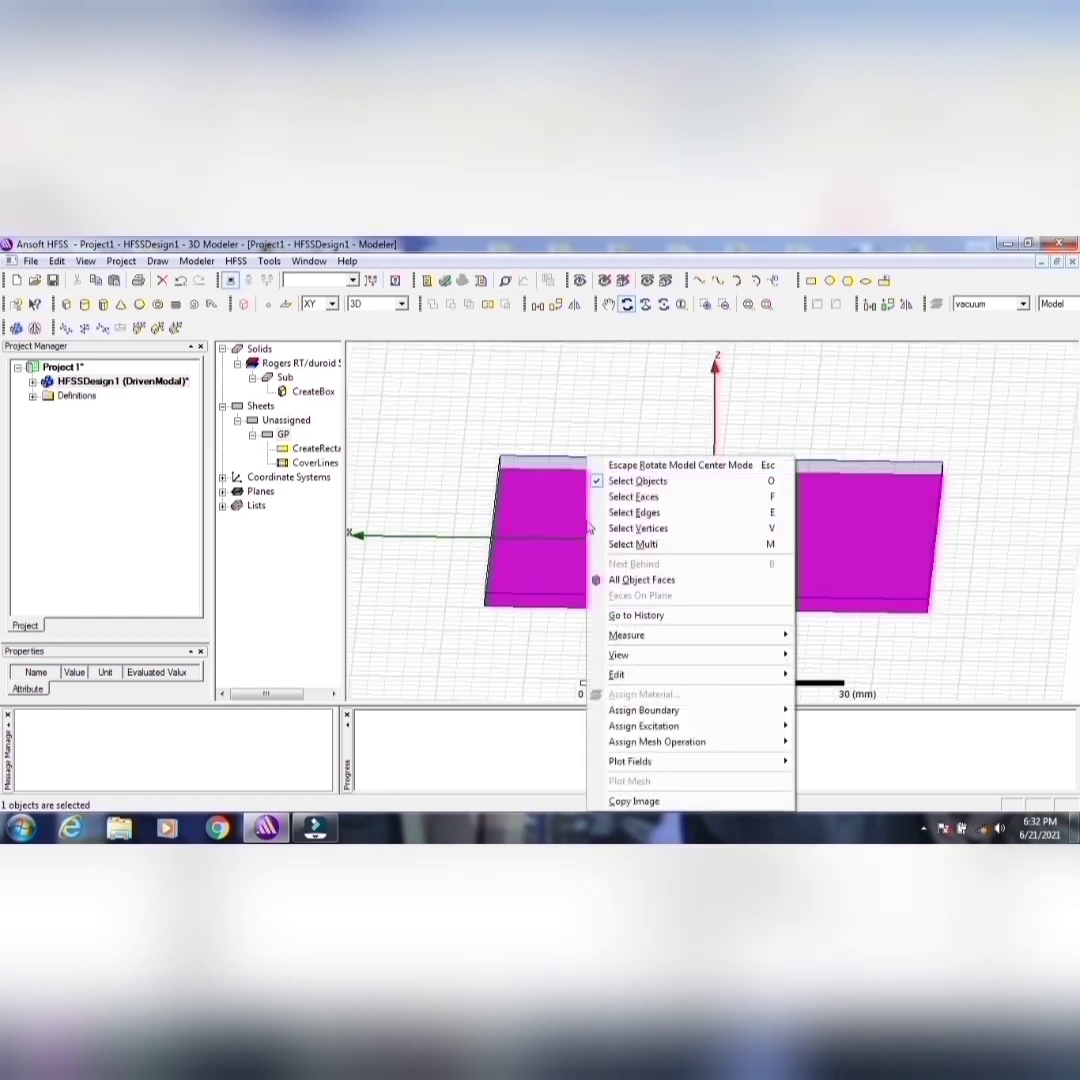
pyautogui.click(462, 430)
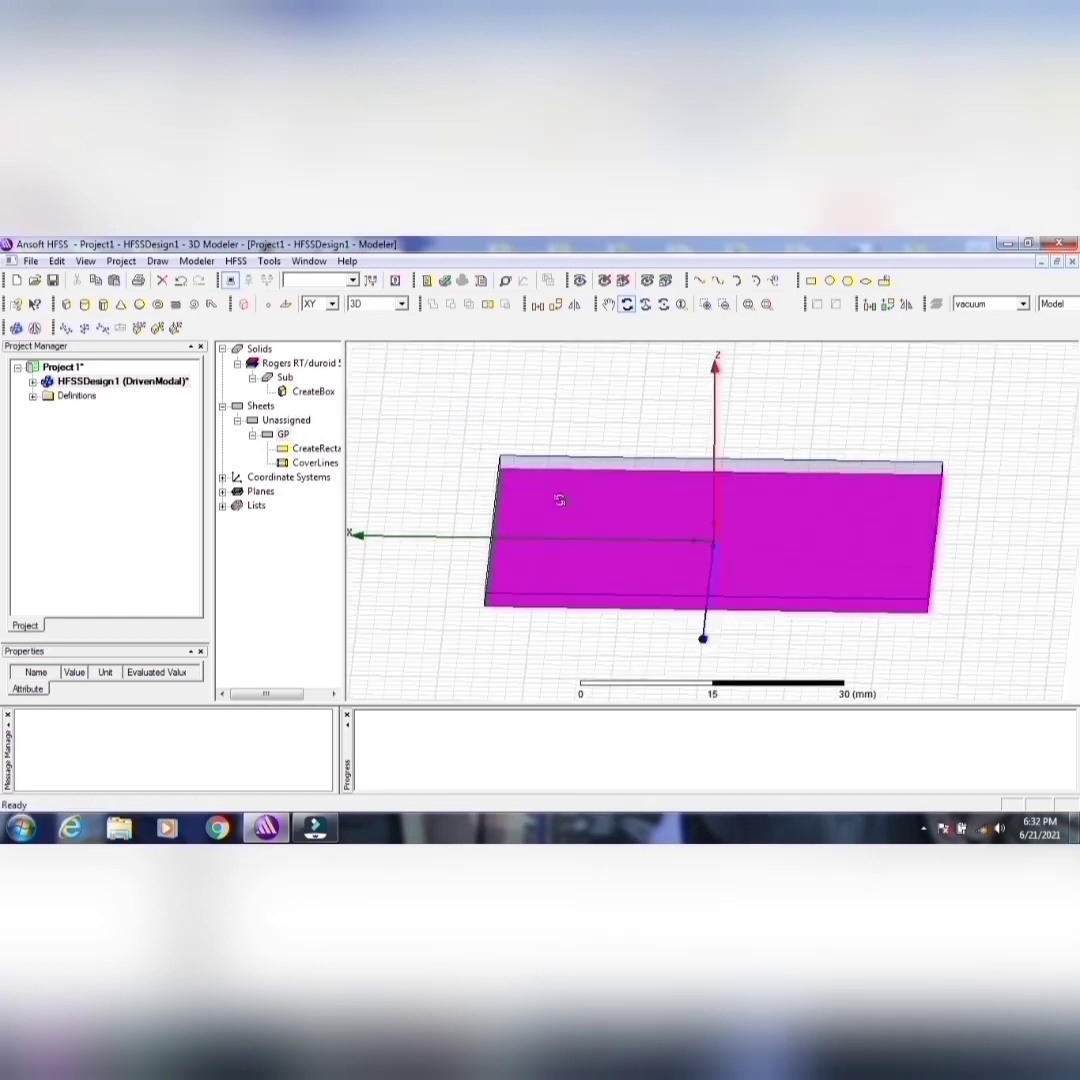
pyautogui.rightClick(641, 541)
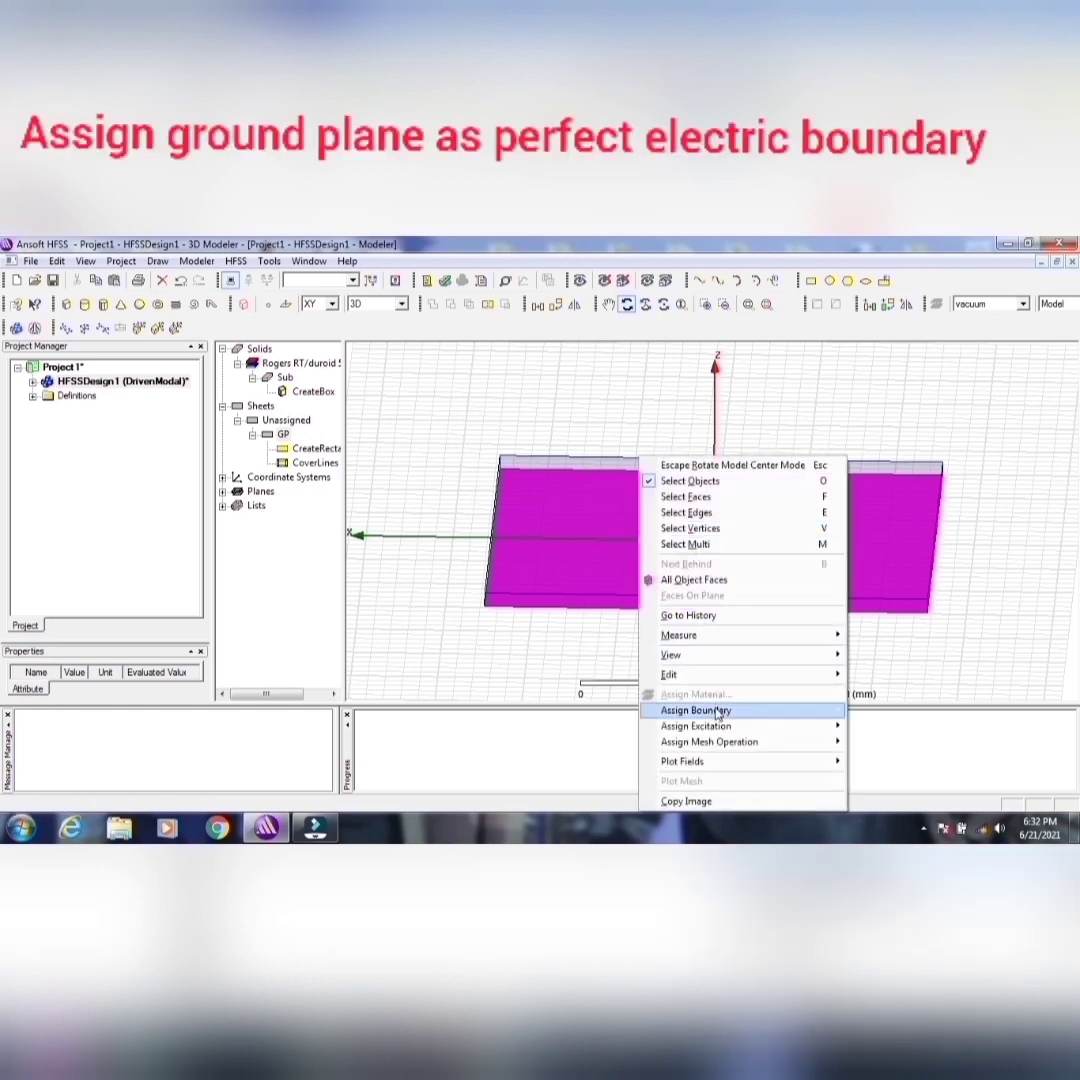
pyautogui.moveTo(820, 706)
pyautogui.click(887, 532)
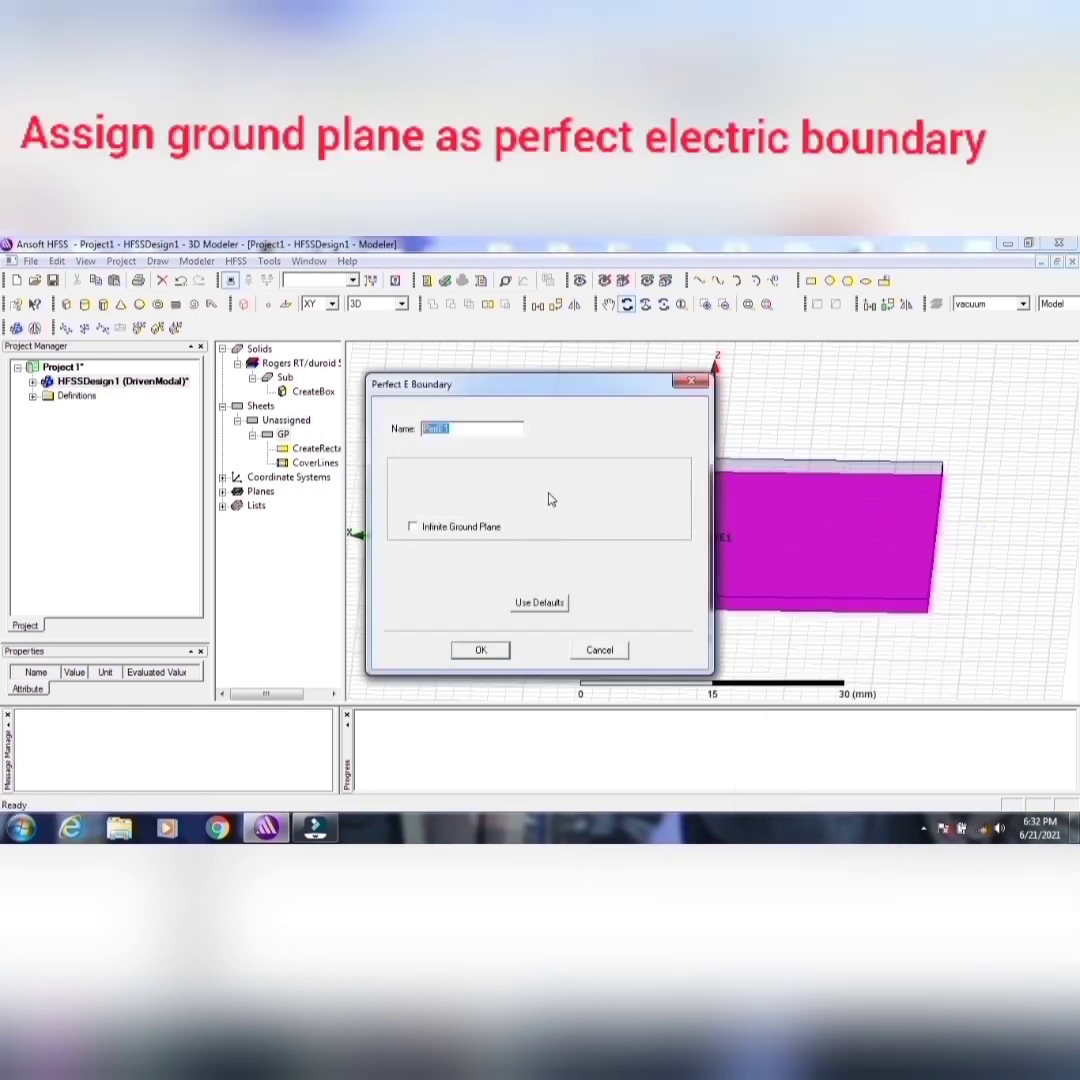
pyautogui.click(411, 525)
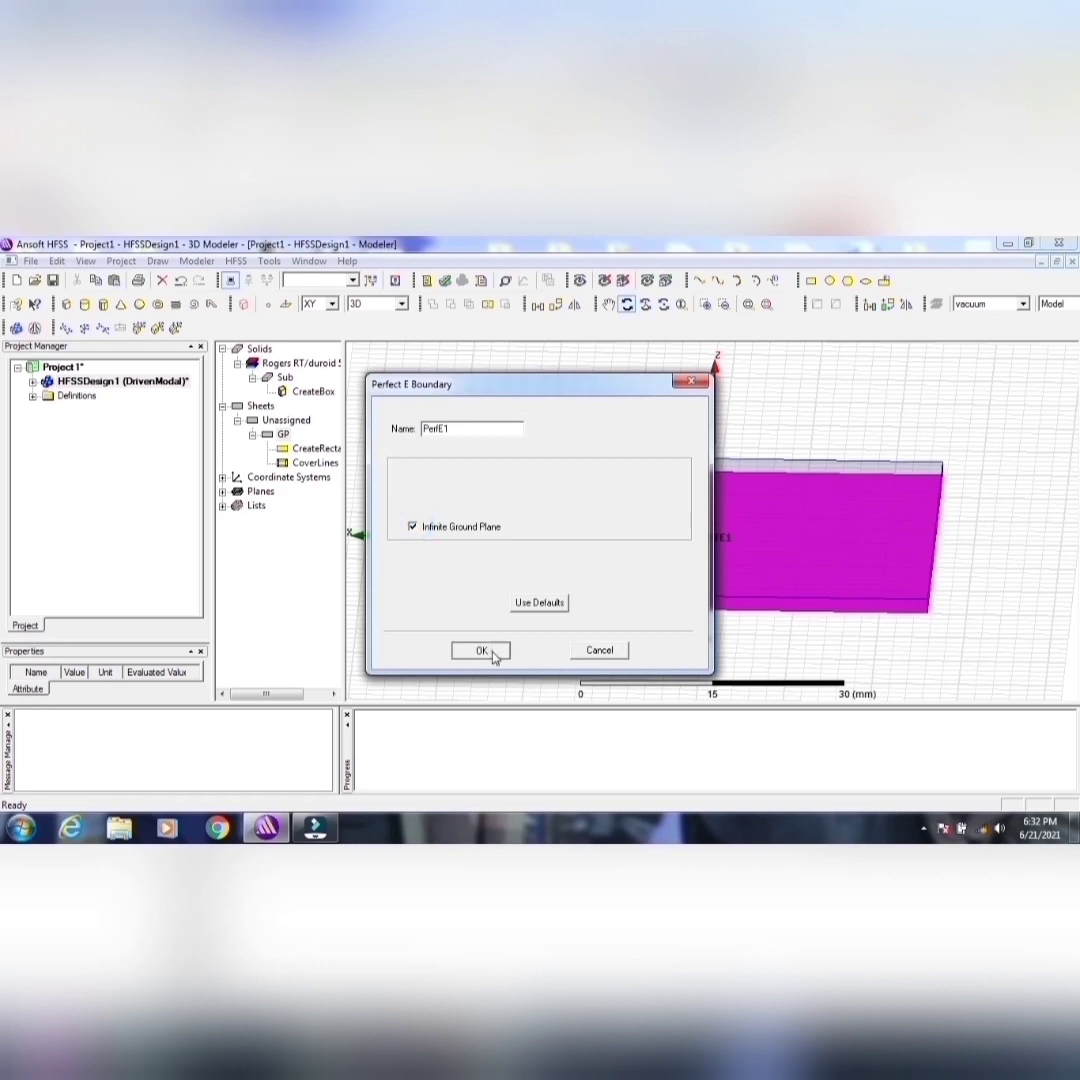
pyautogui.click(481, 649)
pyautogui.click(53, 280)
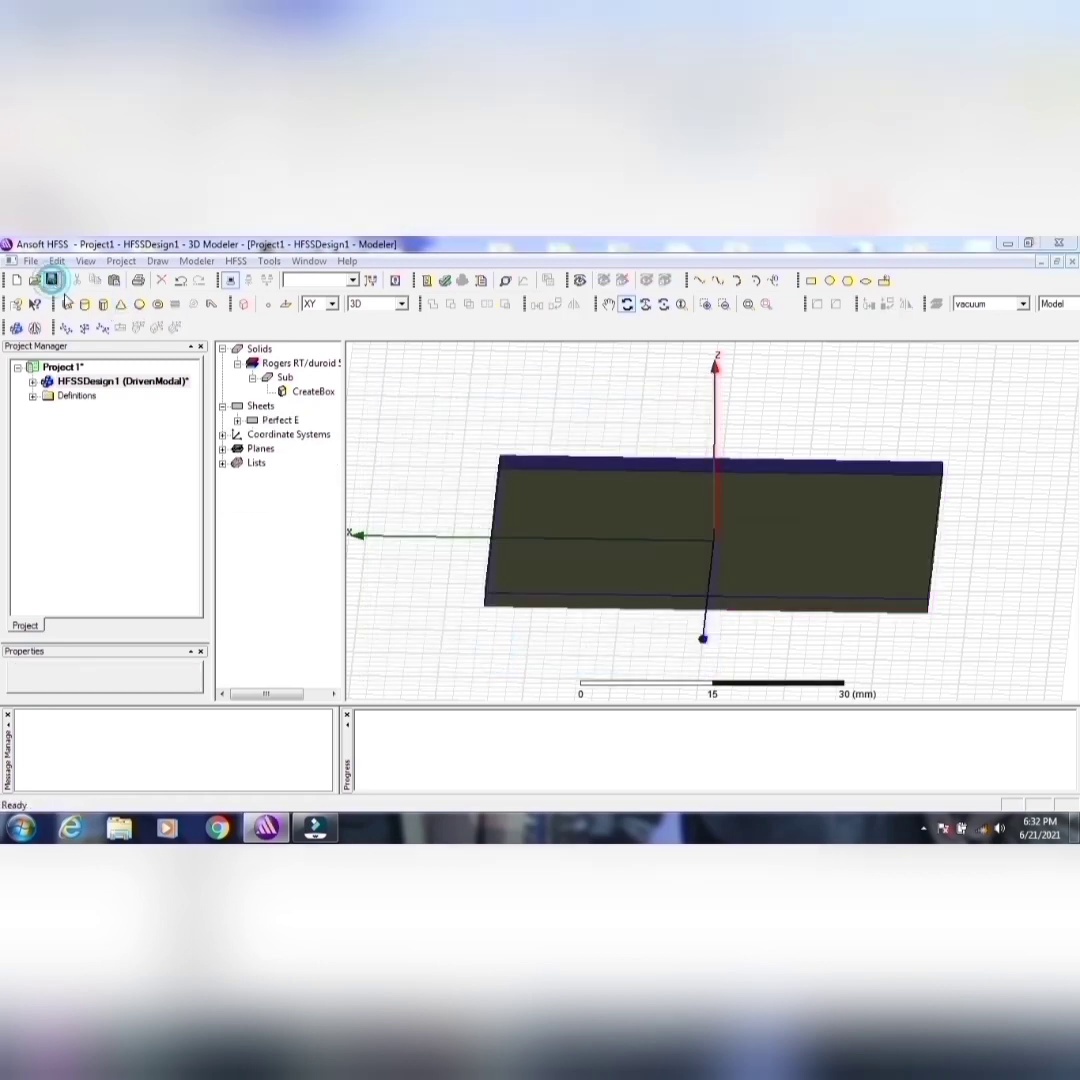
pyautogui.click(633, 660)
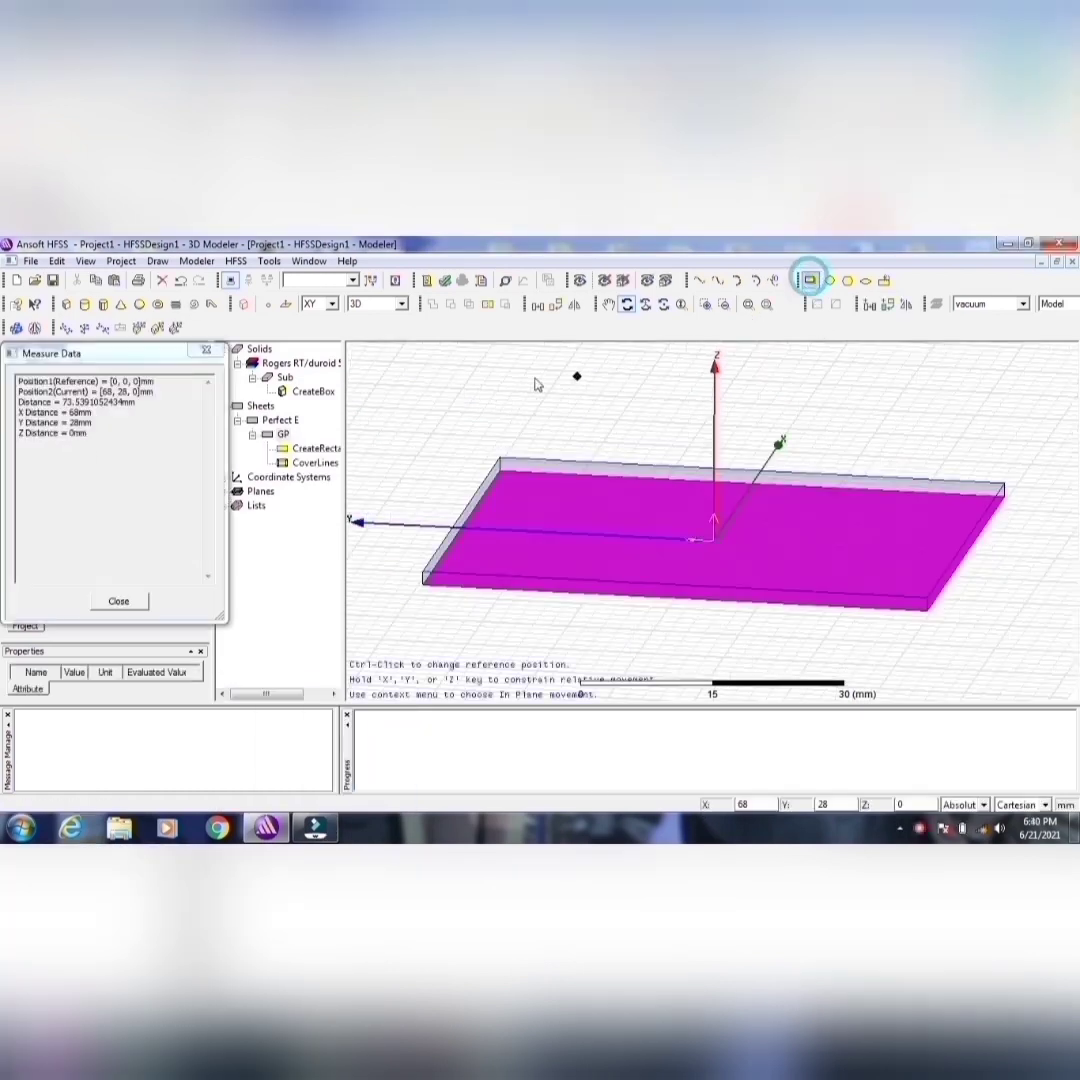
# Step: Draw a rectangle about 26 × 12 mm on the XY plane, outside the substrate, for the patch
pyautogui.click(492, 379)
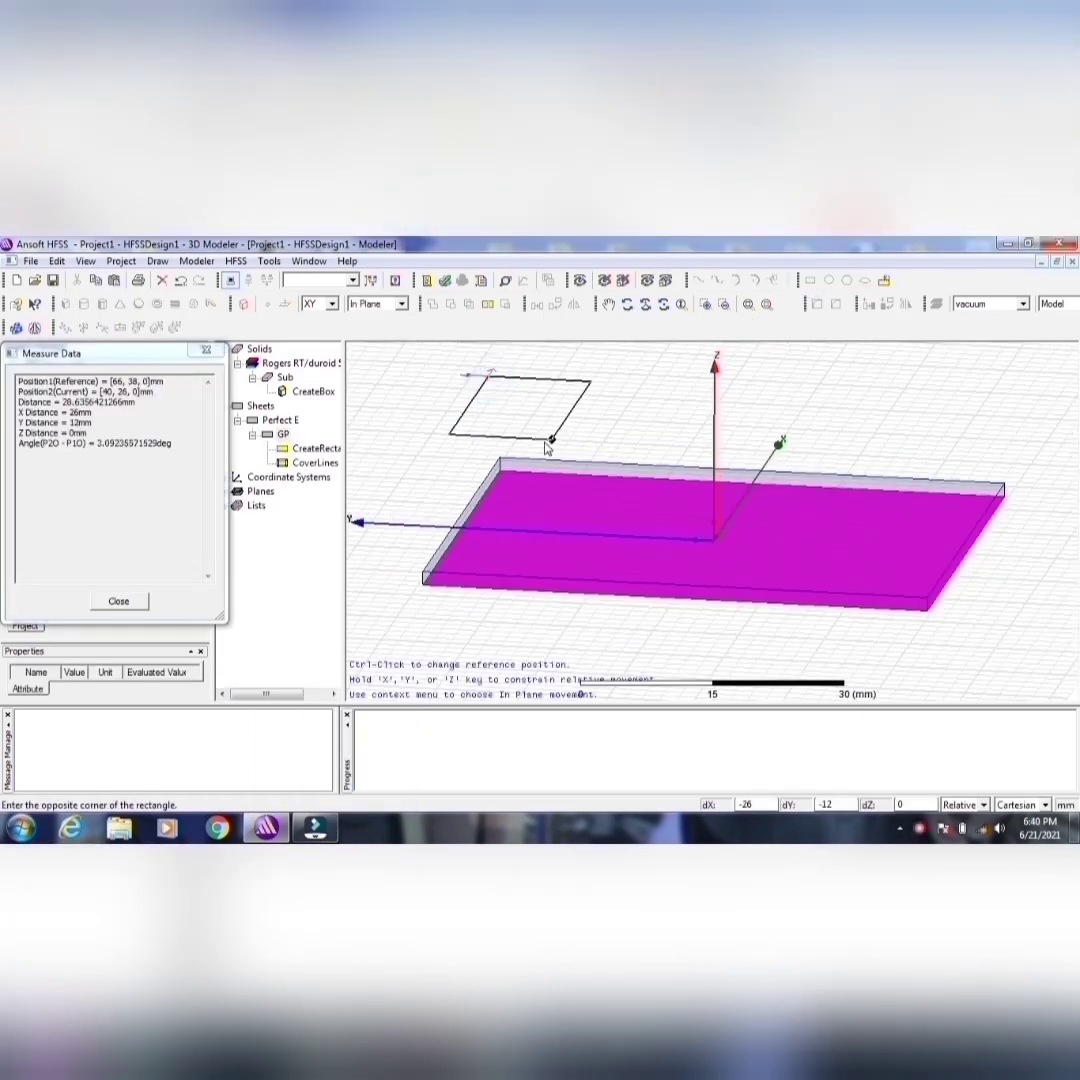
pyautogui.click(551, 440)
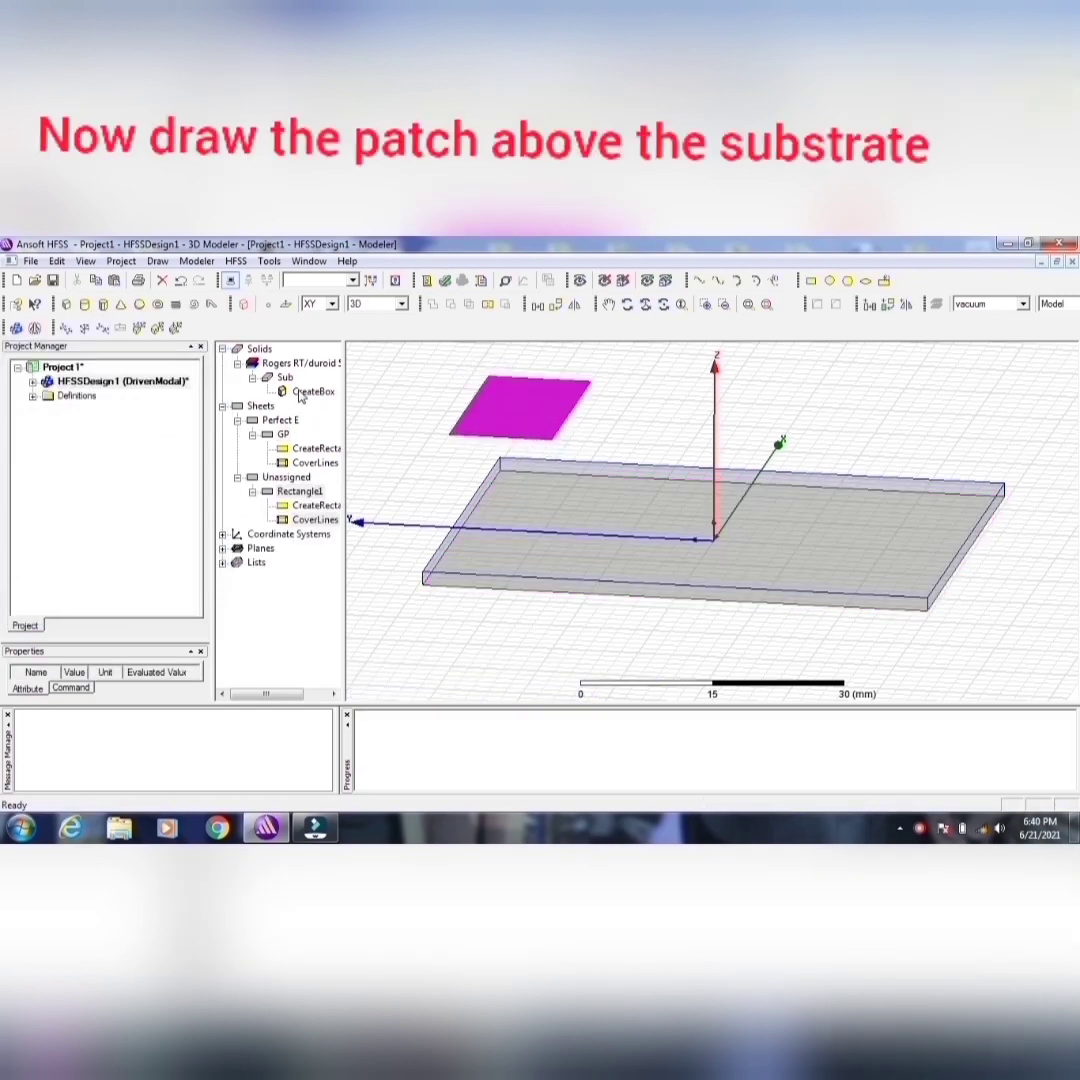
pyautogui.doubleClick(310, 506)
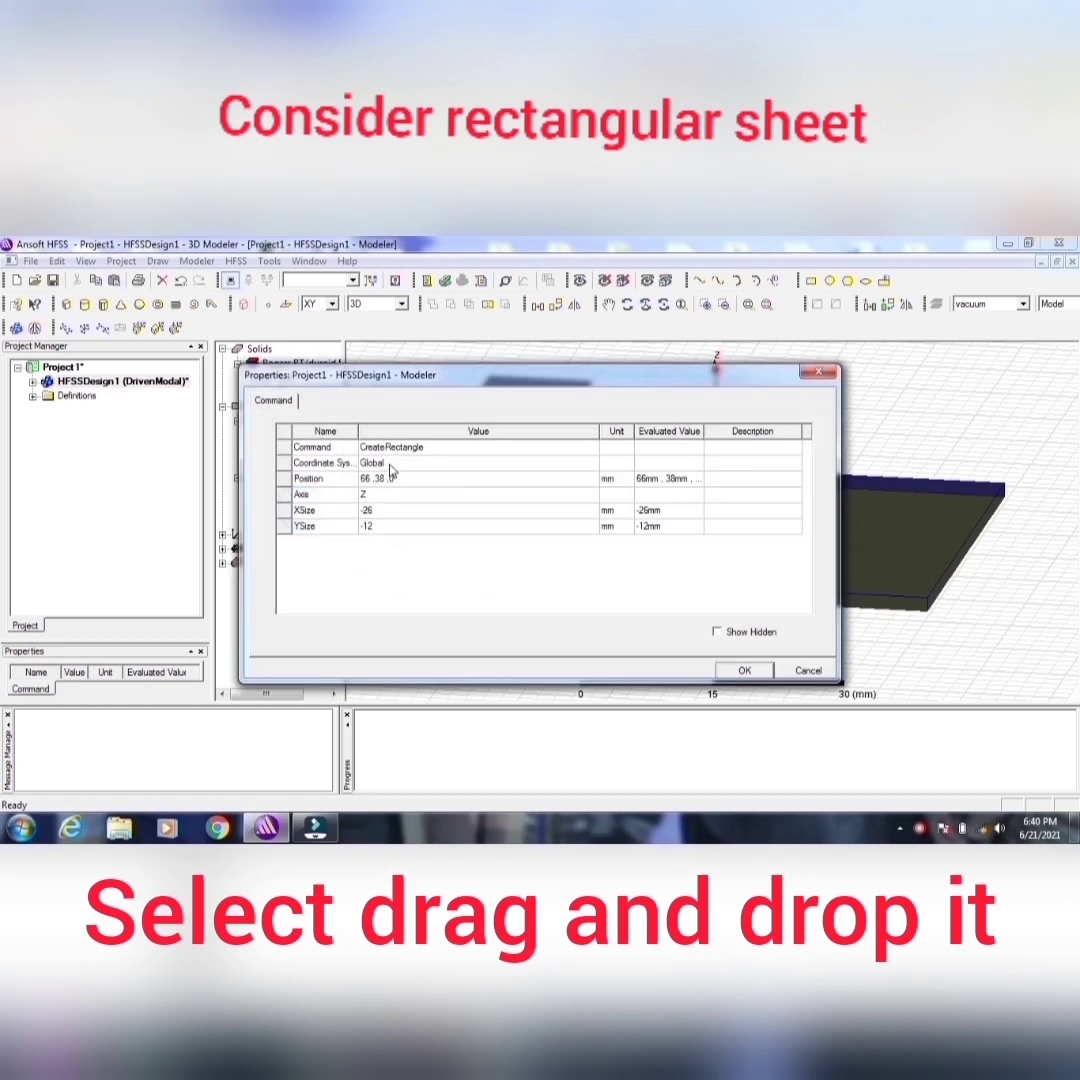
pyautogui.click(804, 668)
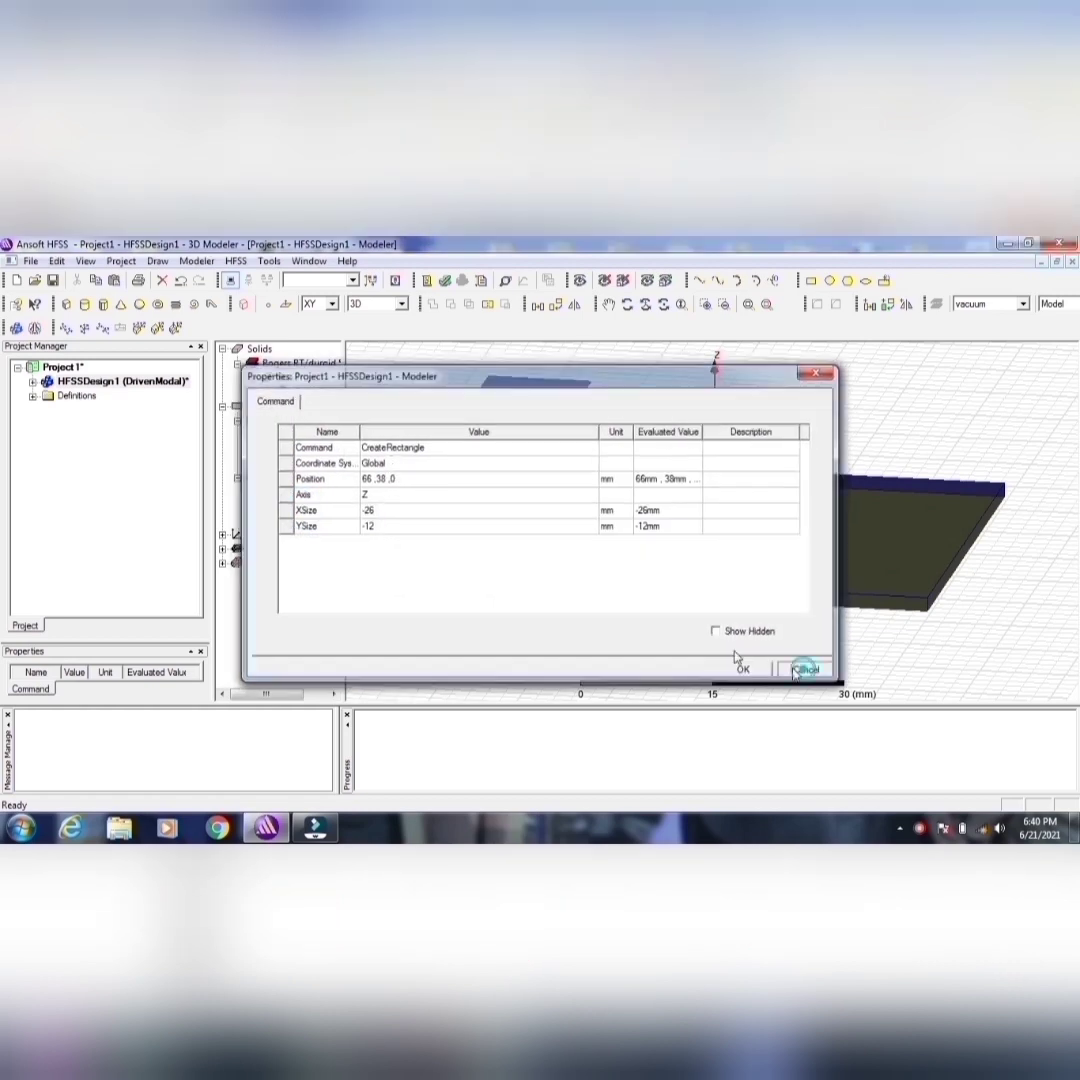
# Step: Rename the new rectangle sheet as Patch and give it an olive color with a transparency of 0.31
pyautogui.doubleClick(298, 492)
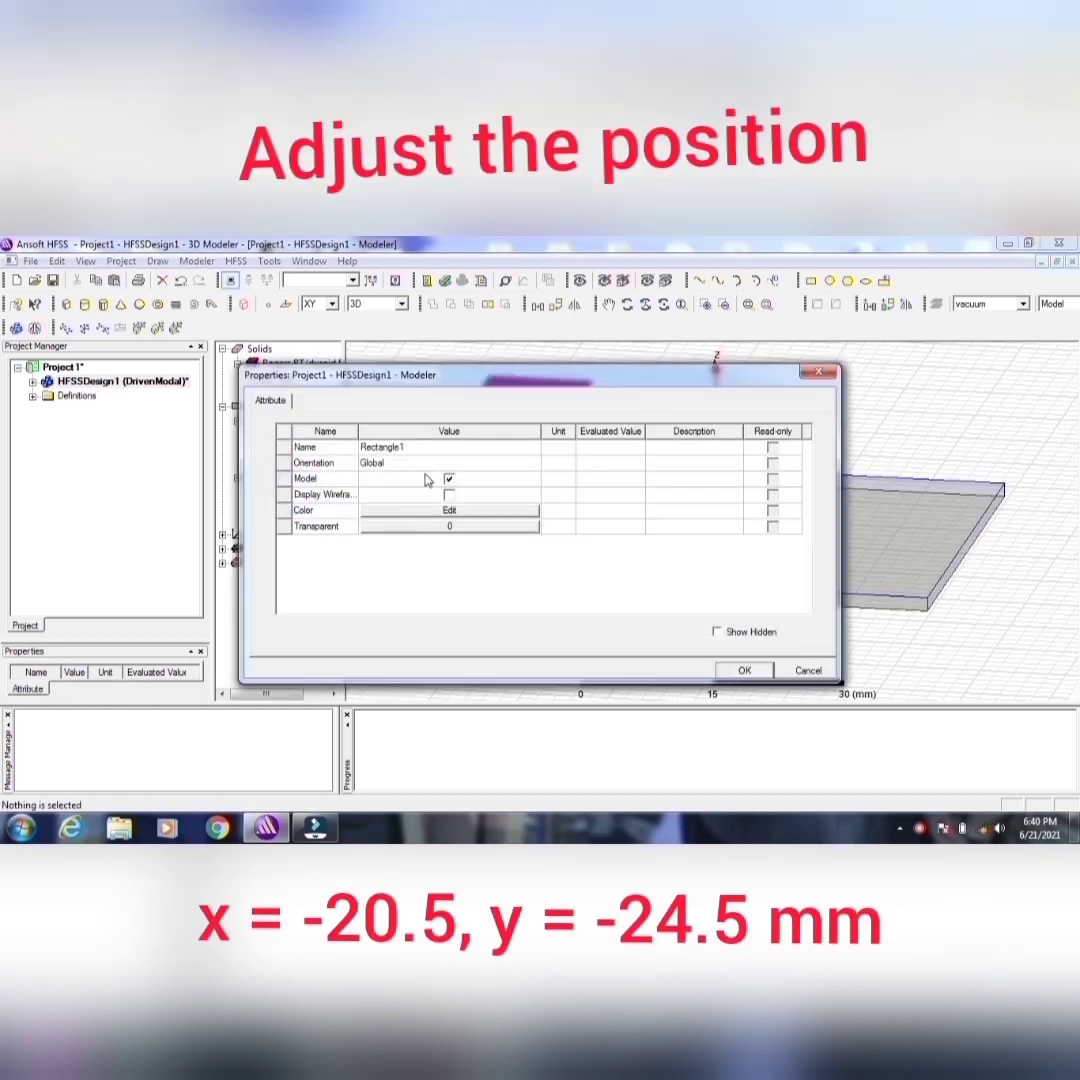
pyautogui.click(398, 448)
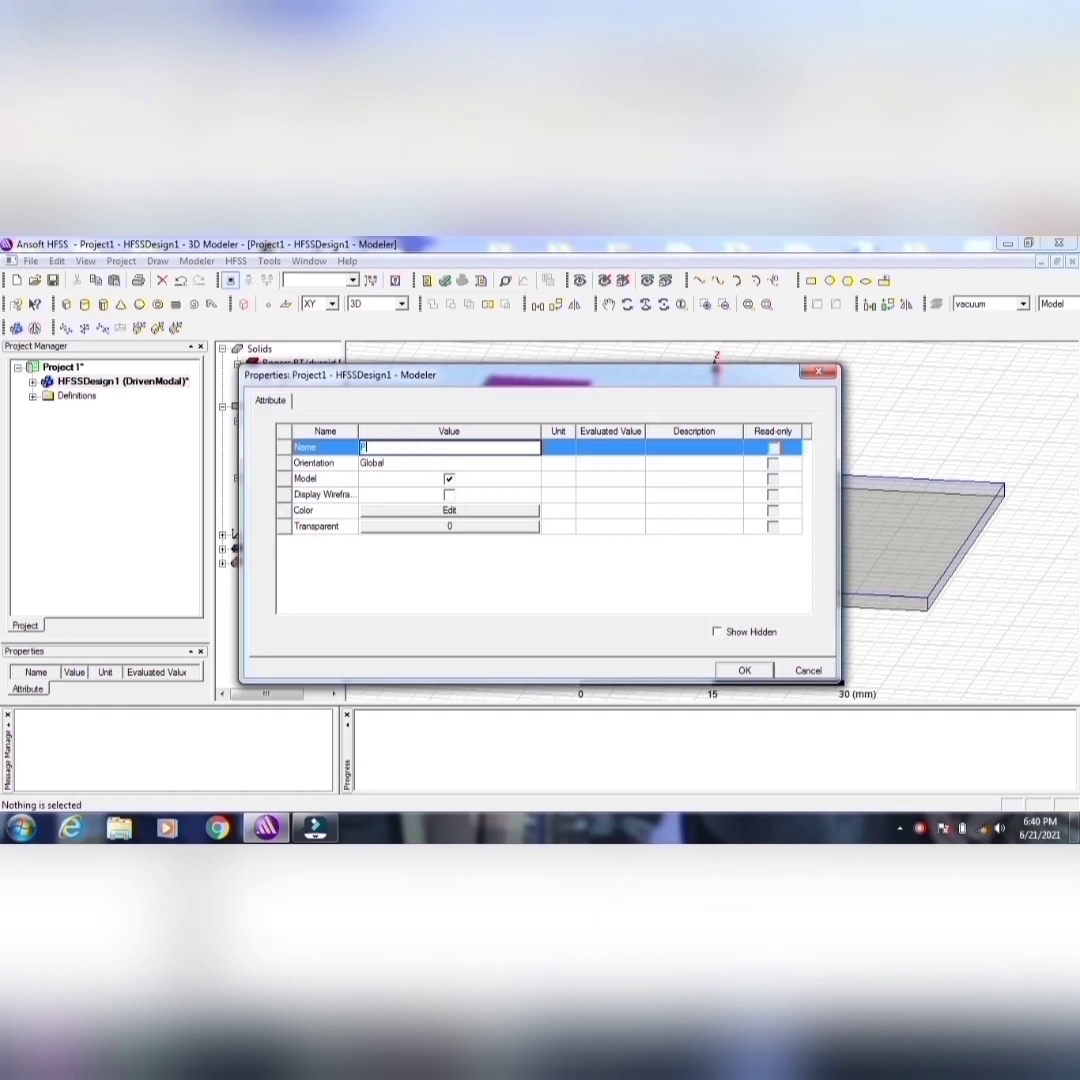
pyautogui.click(428, 511)
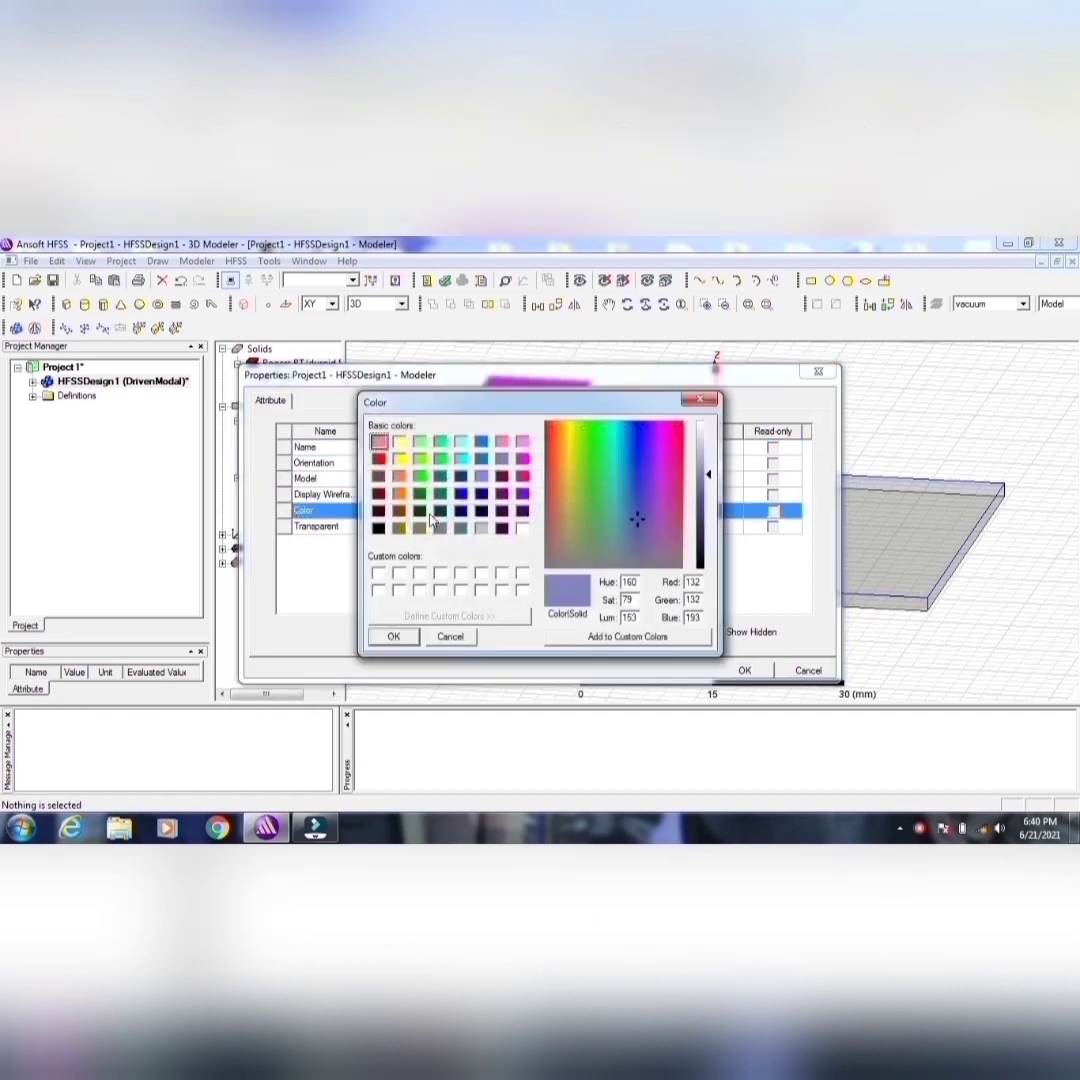
pyautogui.click(399, 528)
pyautogui.click(393, 636)
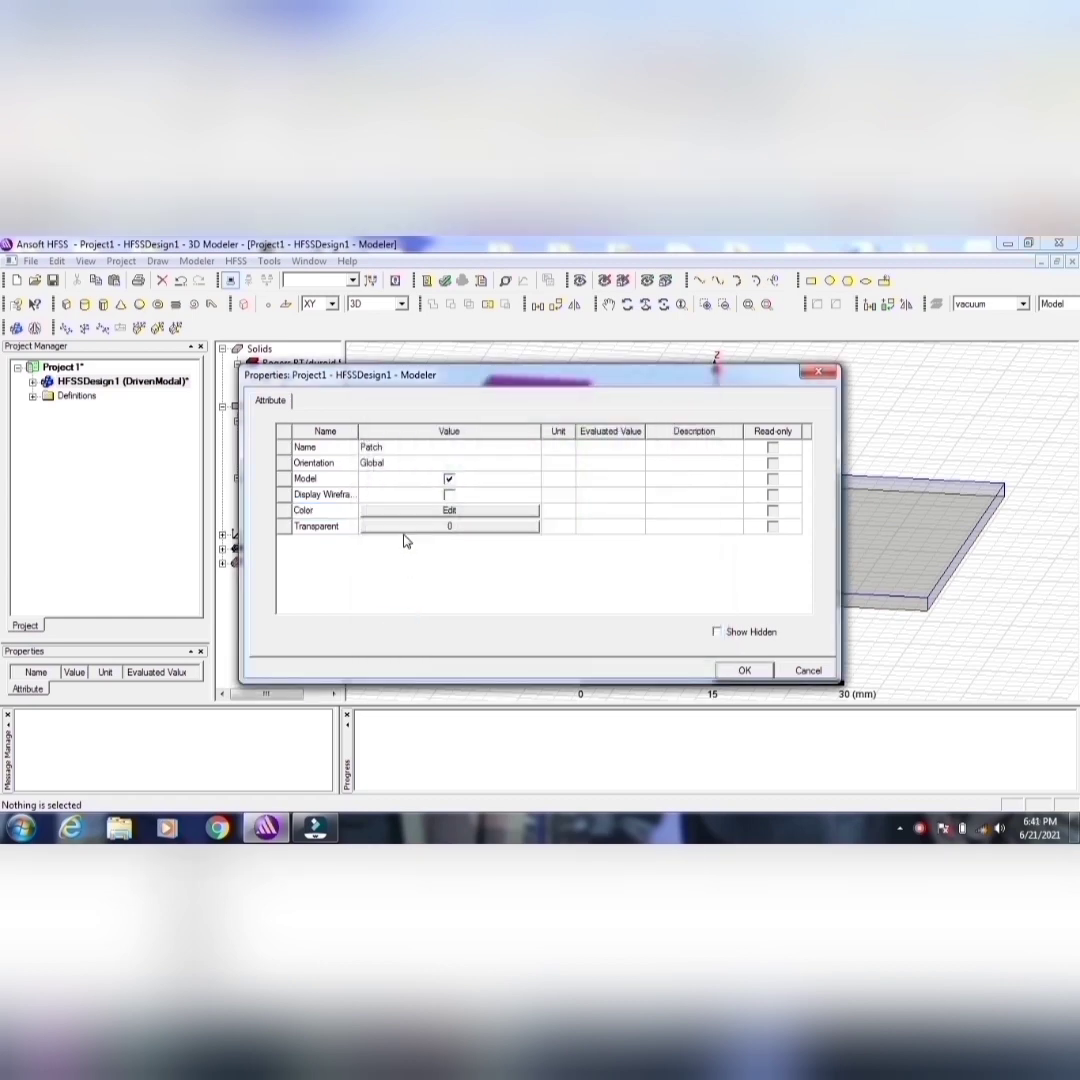
pyautogui.click(405, 530)
pyautogui.moveTo(441, 514); pyautogui.dragTo(492, 514)
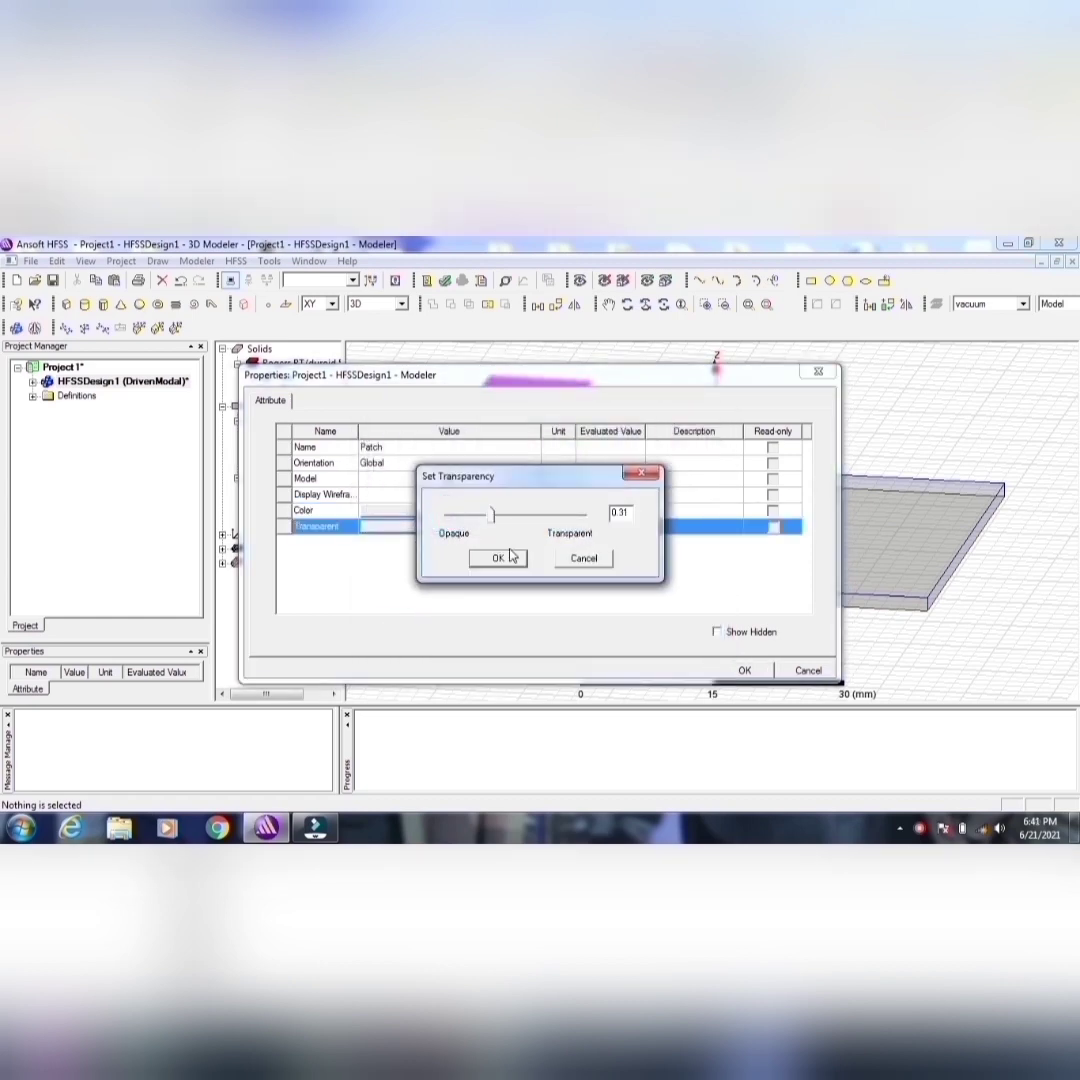
pyautogui.click(499, 557)
pyautogui.click(744, 670)
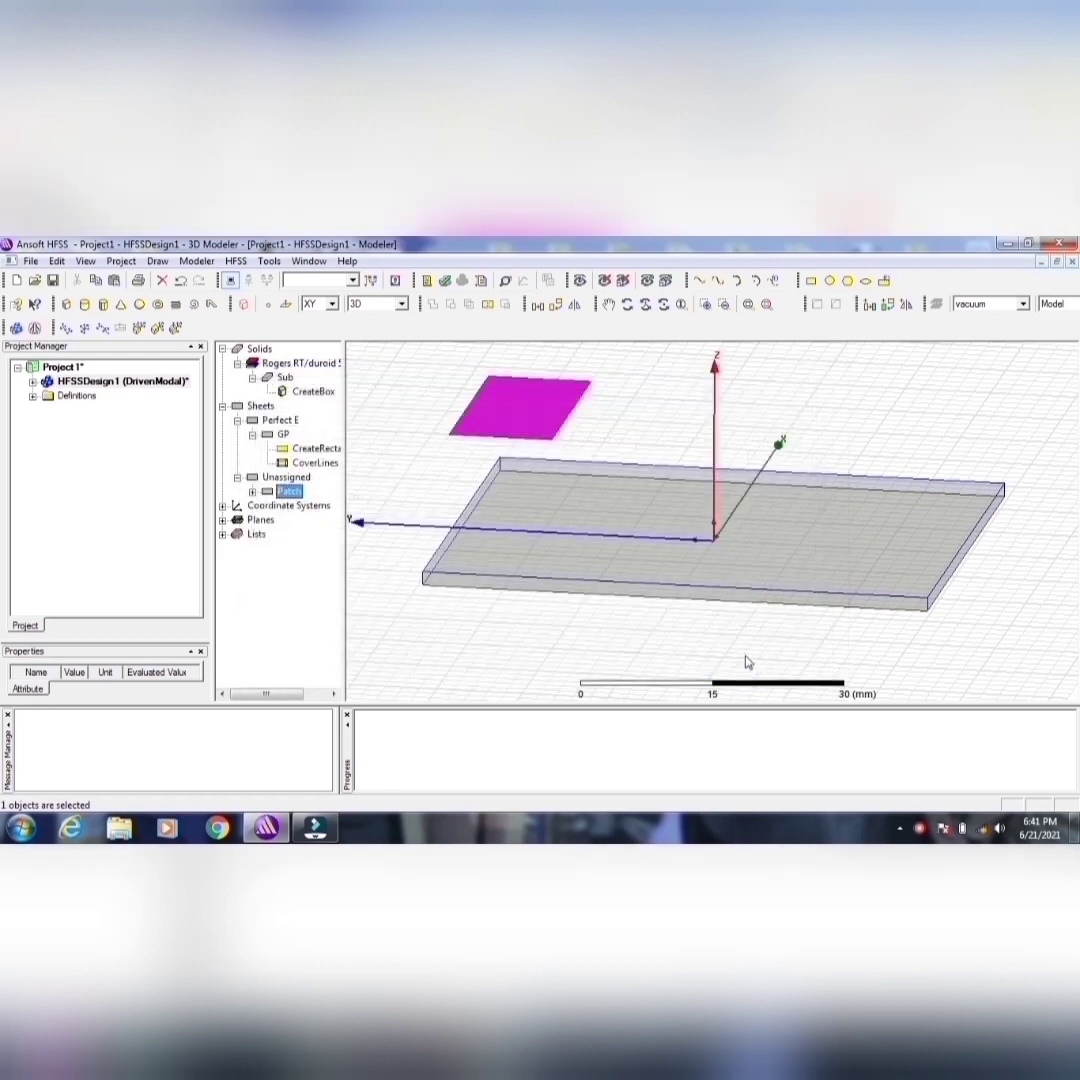
# Step: Set the position of the Patch rectangle to -20.5, -29.5, 1.6 mm
pyautogui.click(252, 491)
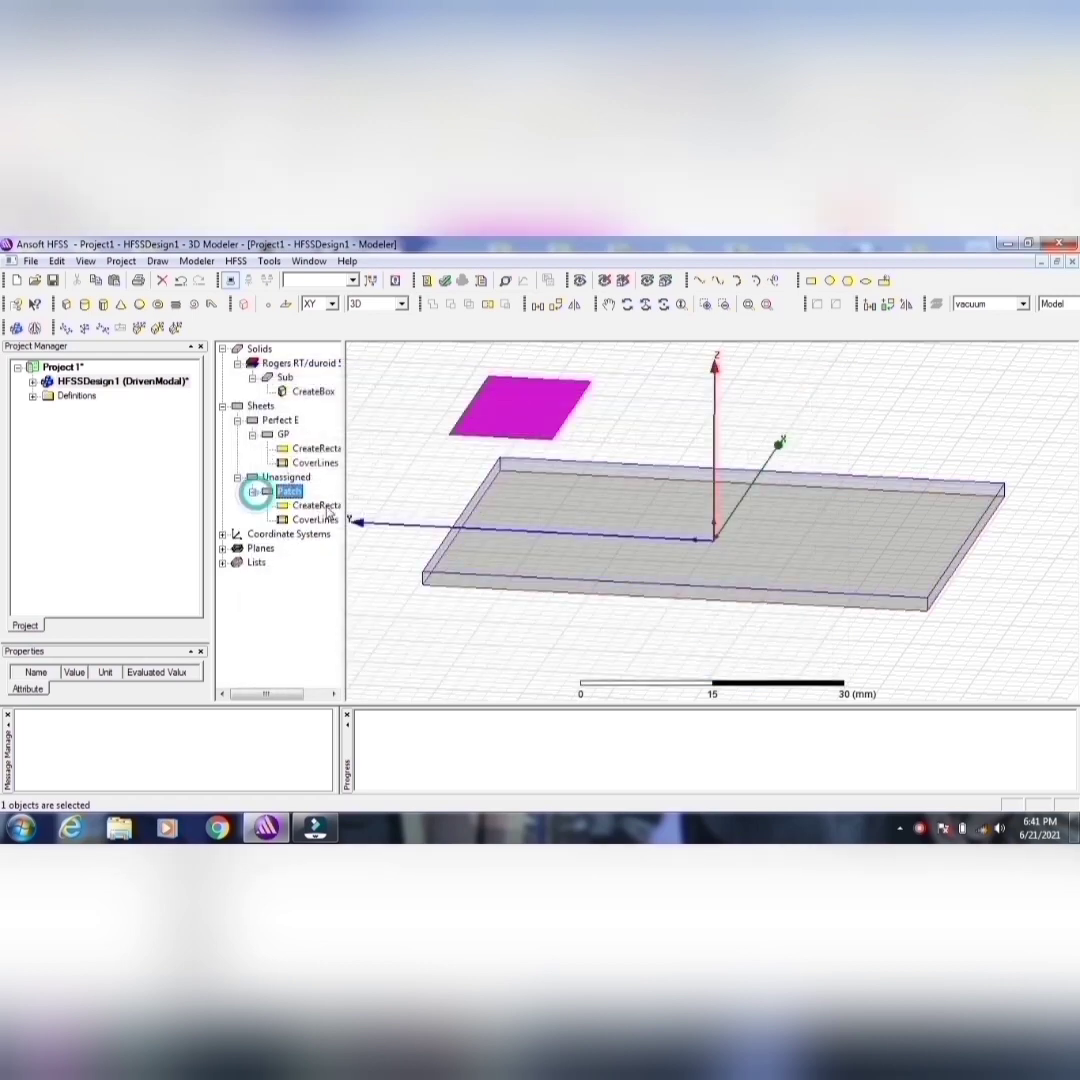
pyautogui.doubleClick(308, 505)
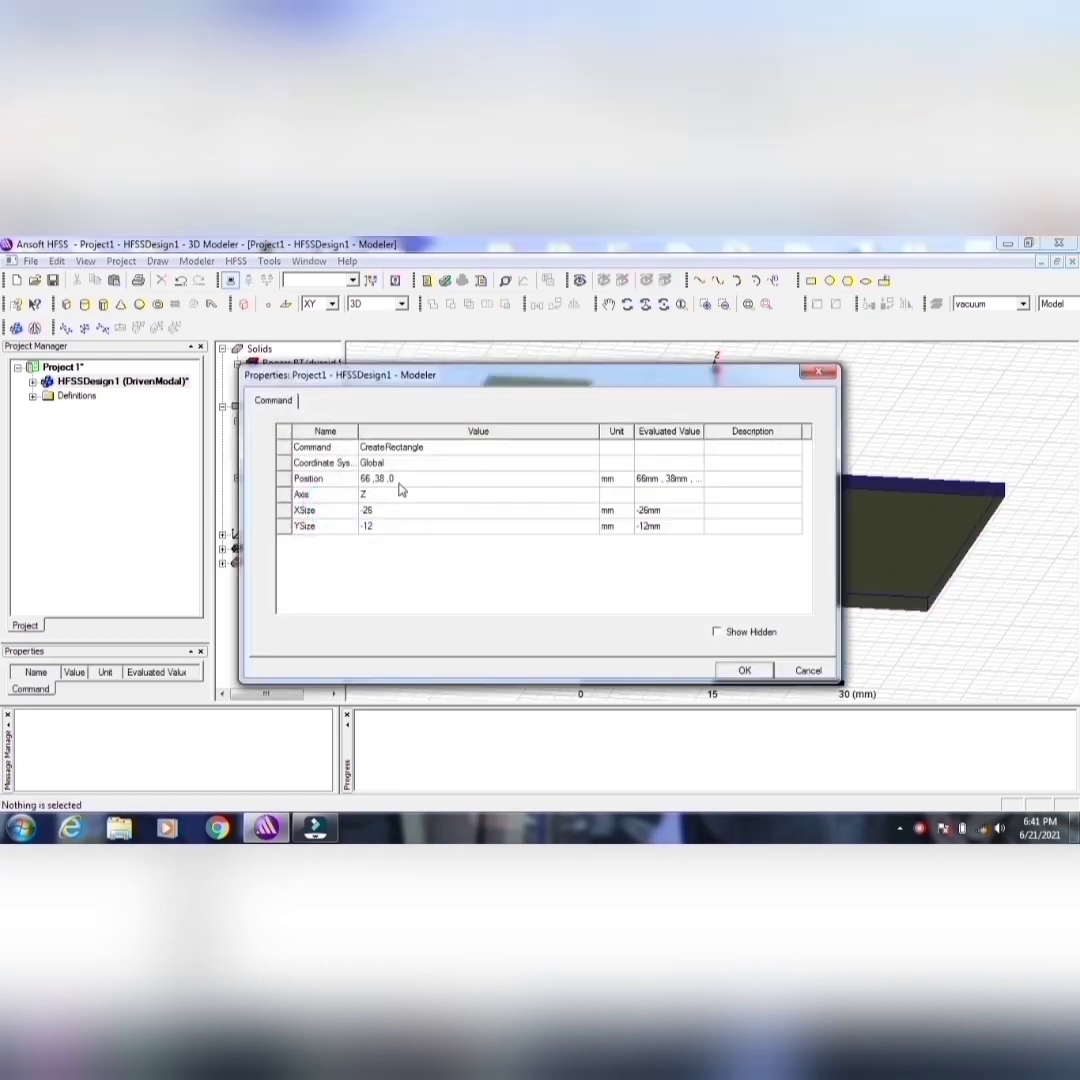
pyautogui.click(399, 479)
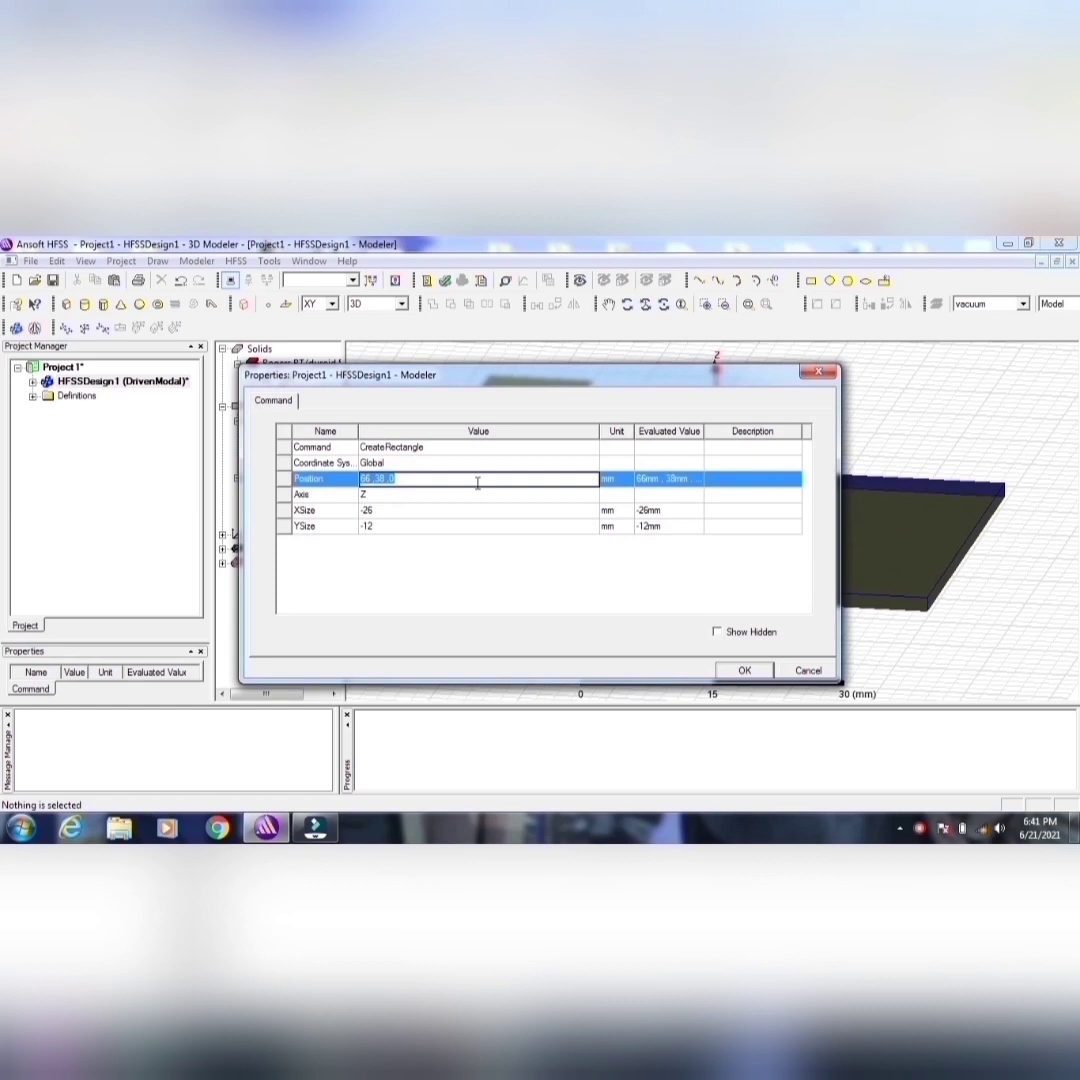
pyautogui.press('BackSpace')
# Step: Set the Patch rectangle's X size to 41 mm and Y size to 49 mm, and apply its dimensions
pyautogui.click(393, 511)
pyautogui.write('41mm')
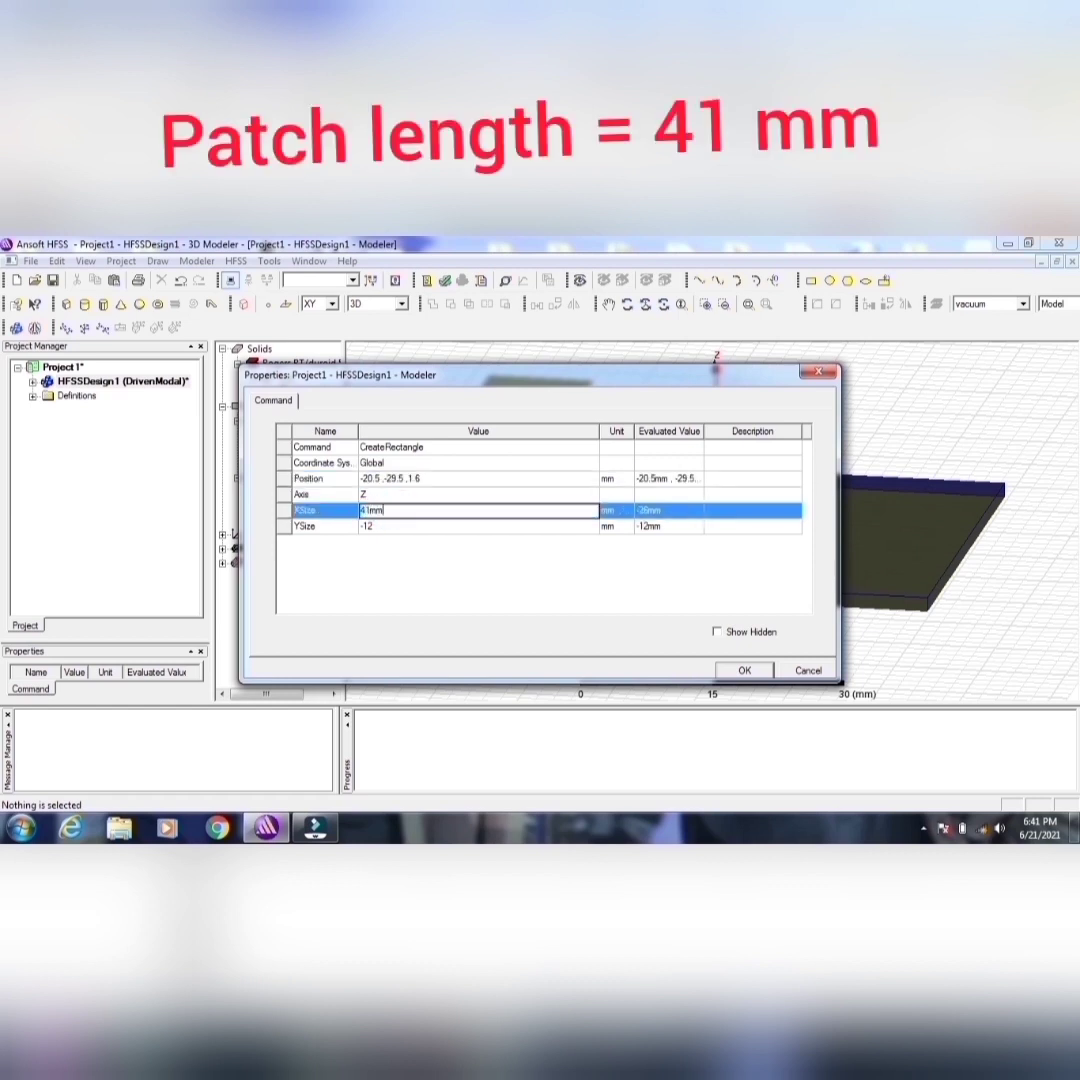
pyautogui.click(381, 525)
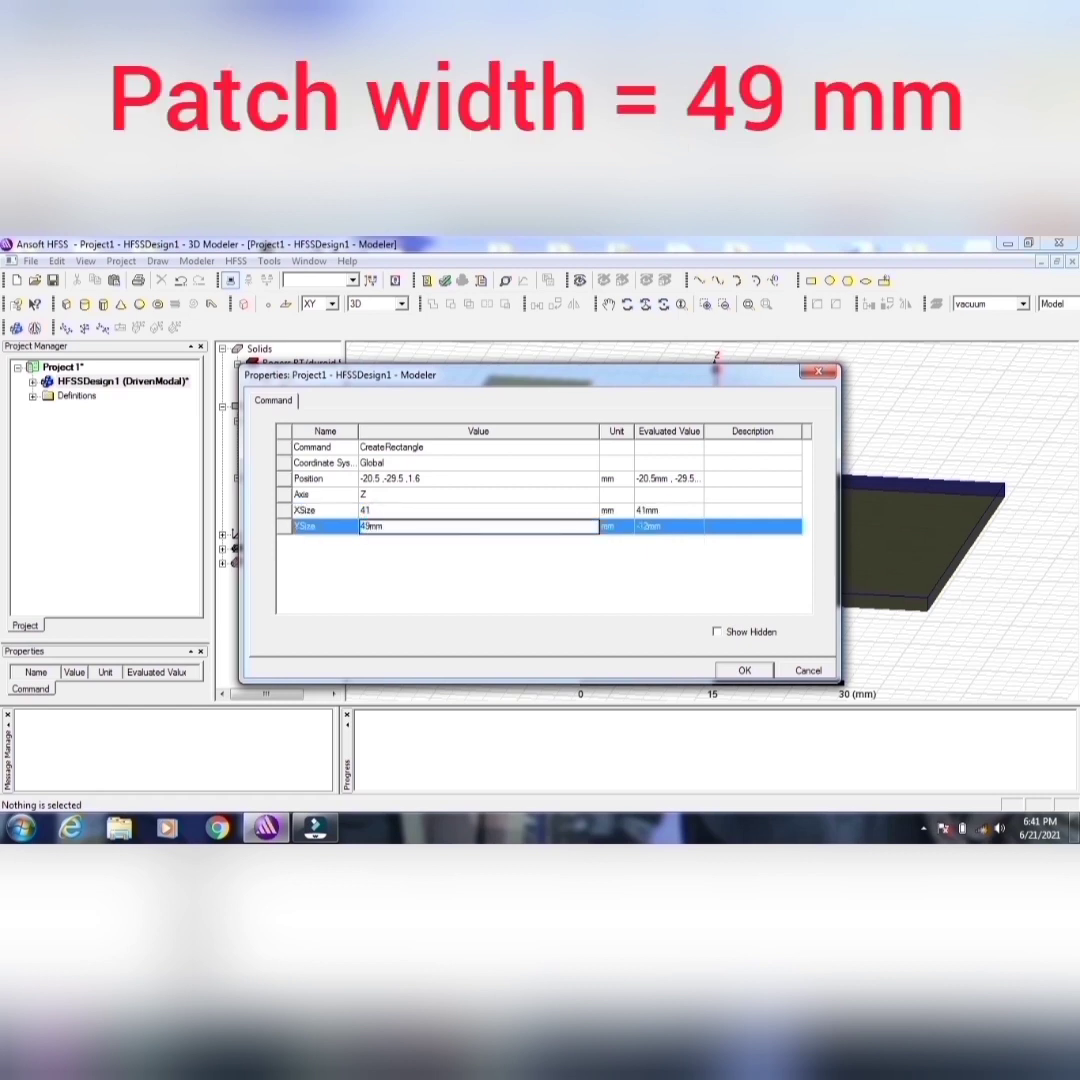
pyautogui.write('49mm')
pyautogui.click(744, 670)
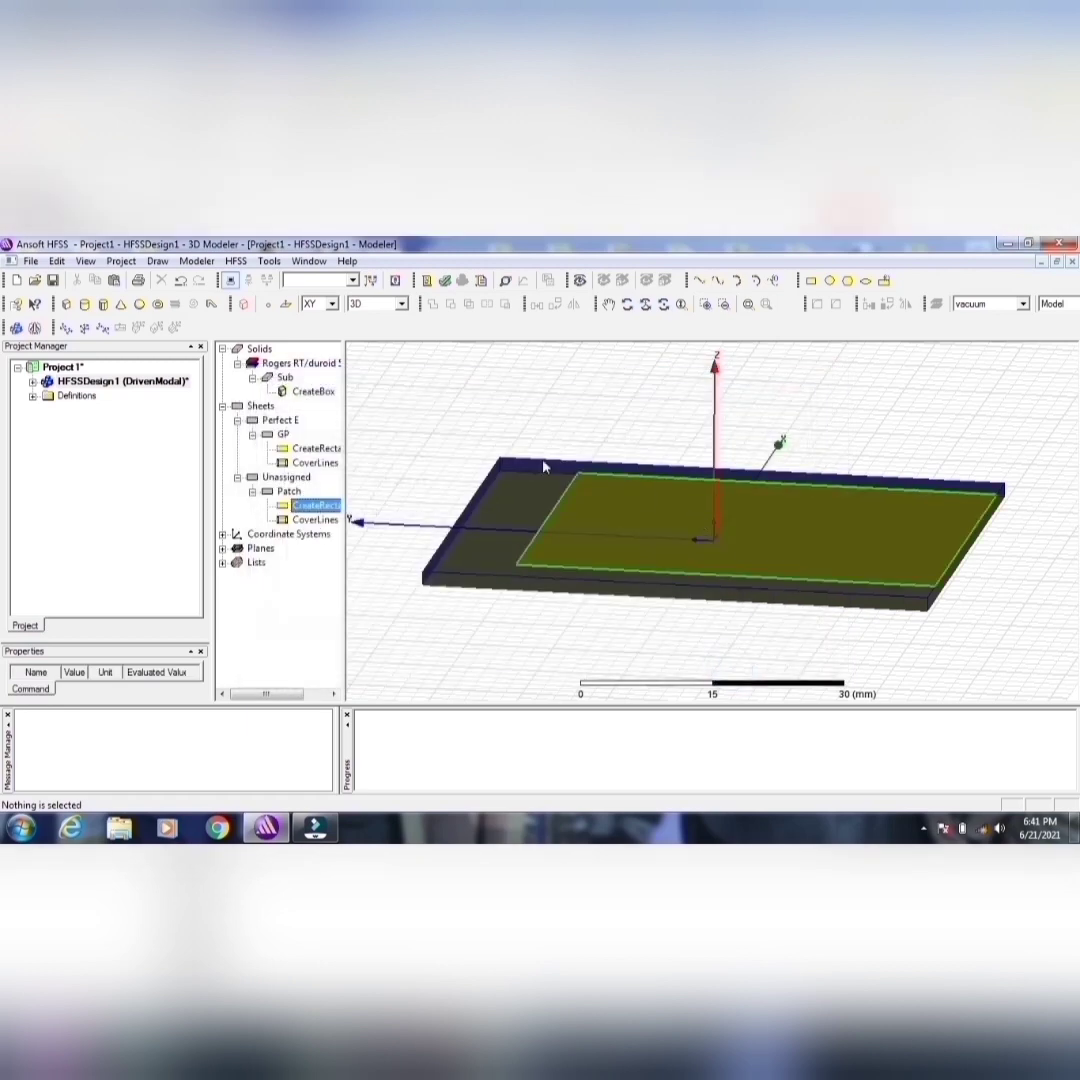
# Step: Correct the Patch rectangle's position to -20.5, -24.5, 1.6 mm and apply the change
pyautogui.doubleClick(330, 507)
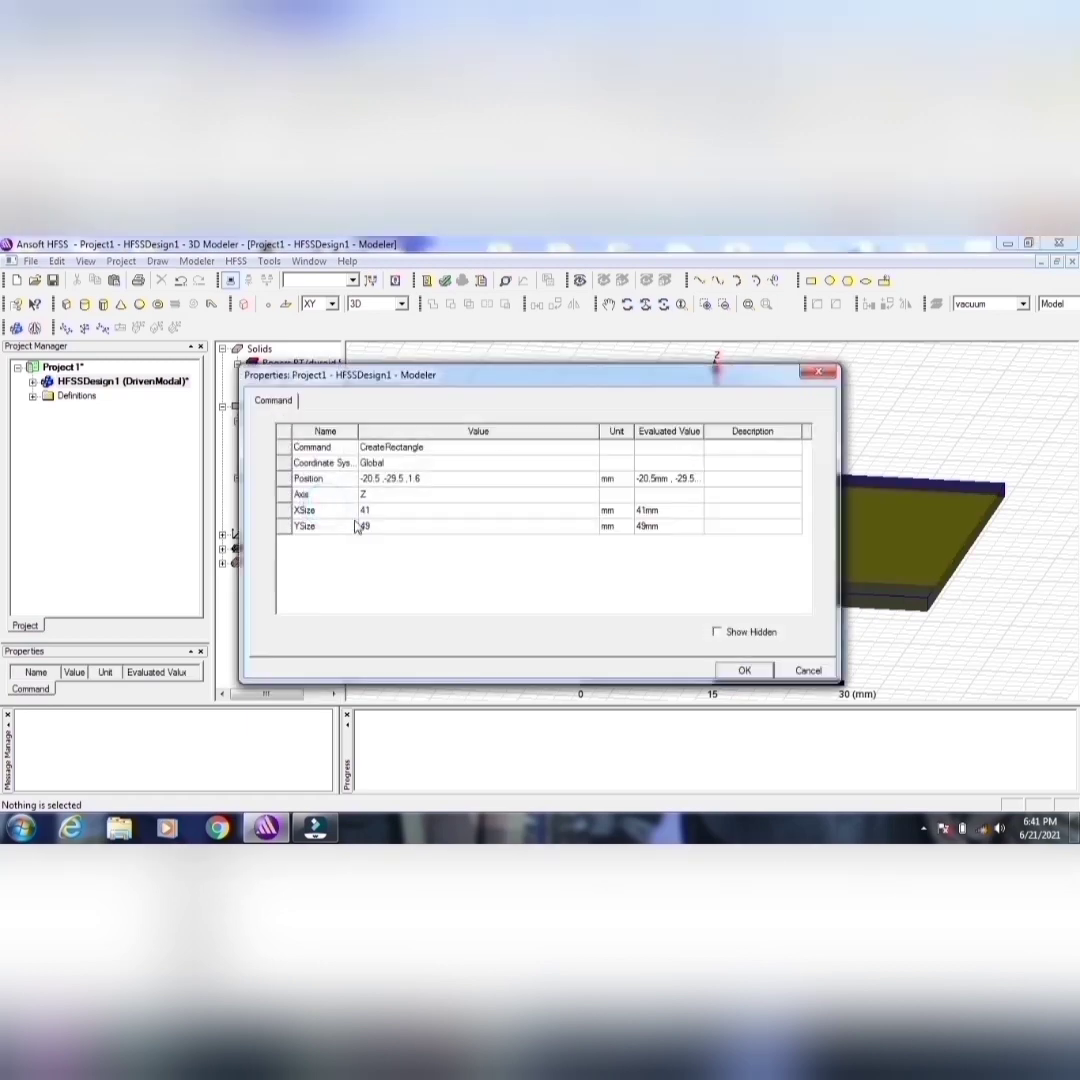
pyautogui.click(389, 482)
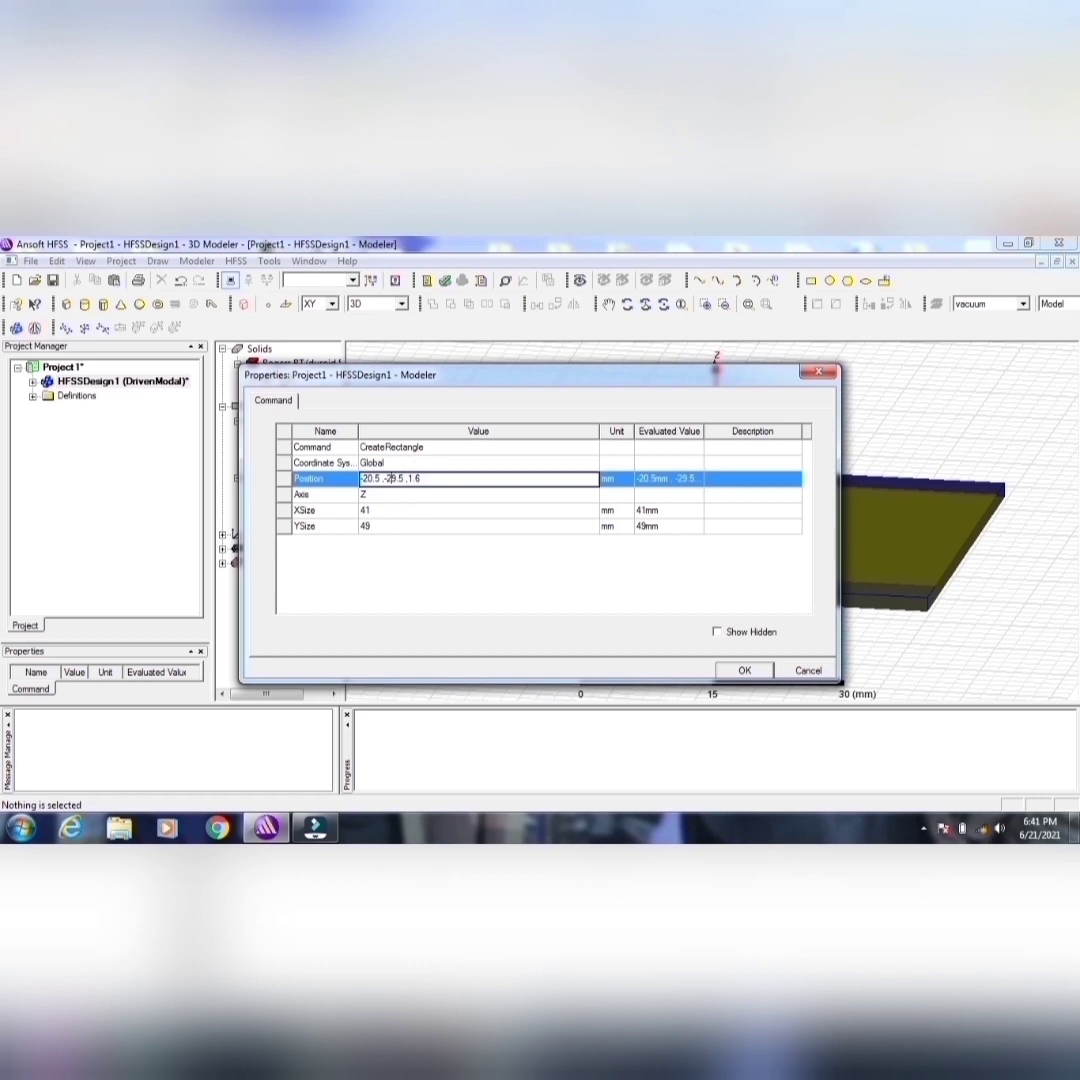
pyautogui.write('4')
pyautogui.click(742, 668)
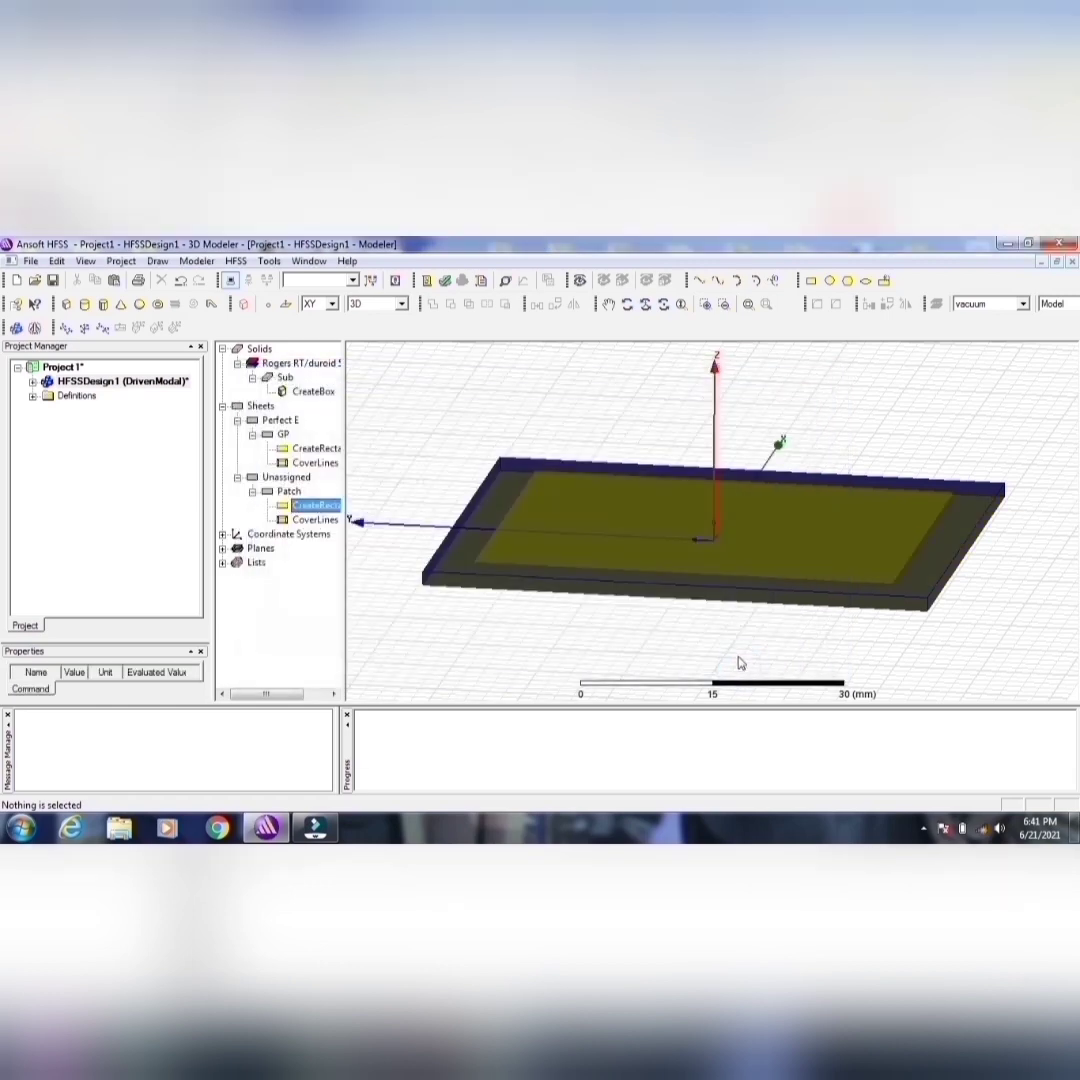
# Step: Inspect the Patch, Sub and GP objects one after another from different viewing angles
pyautogui.click(288, 491)
pyautogui.click(626, 304)
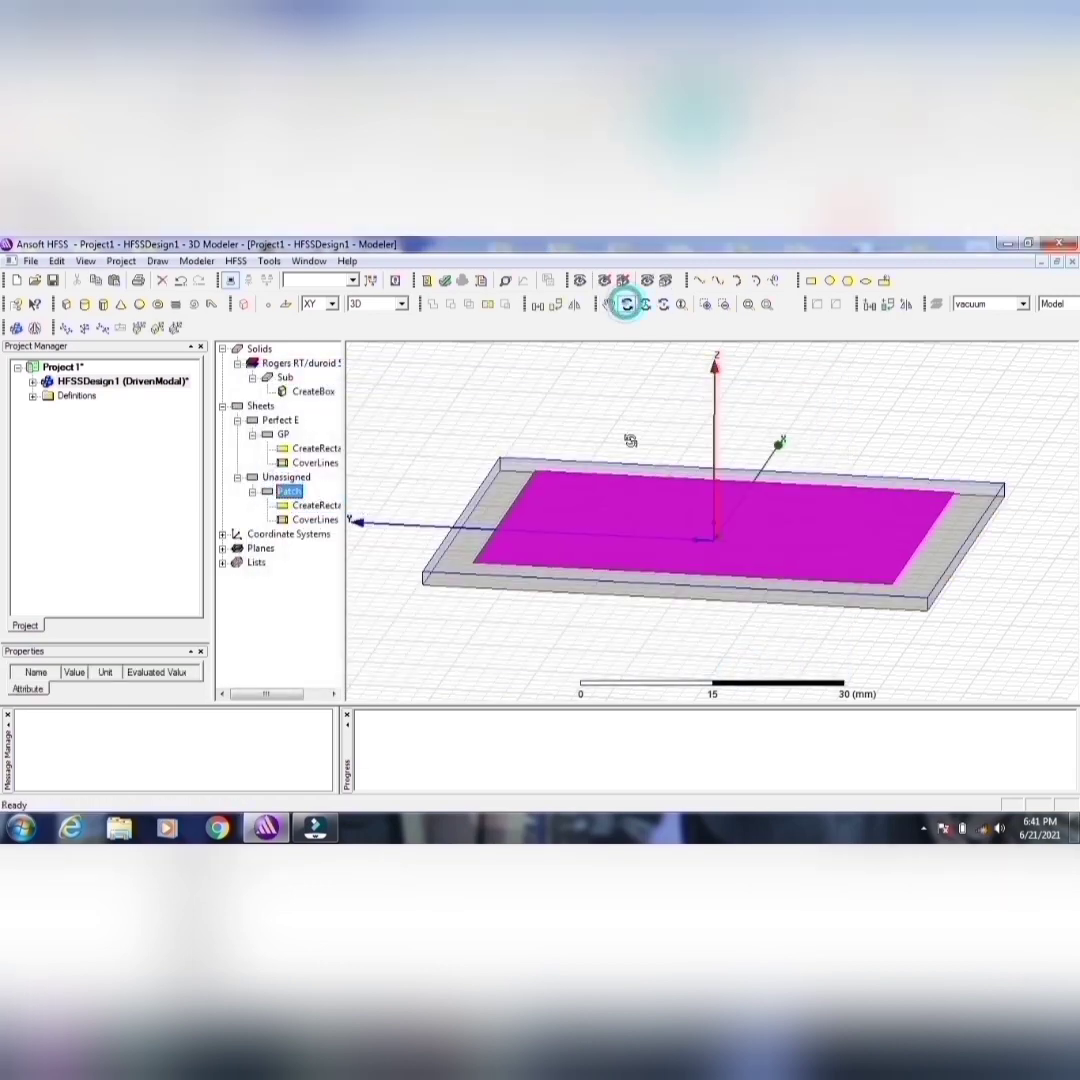
pyautogui.moveTo(629, 441); pyautogui.dragTo(547, 355)
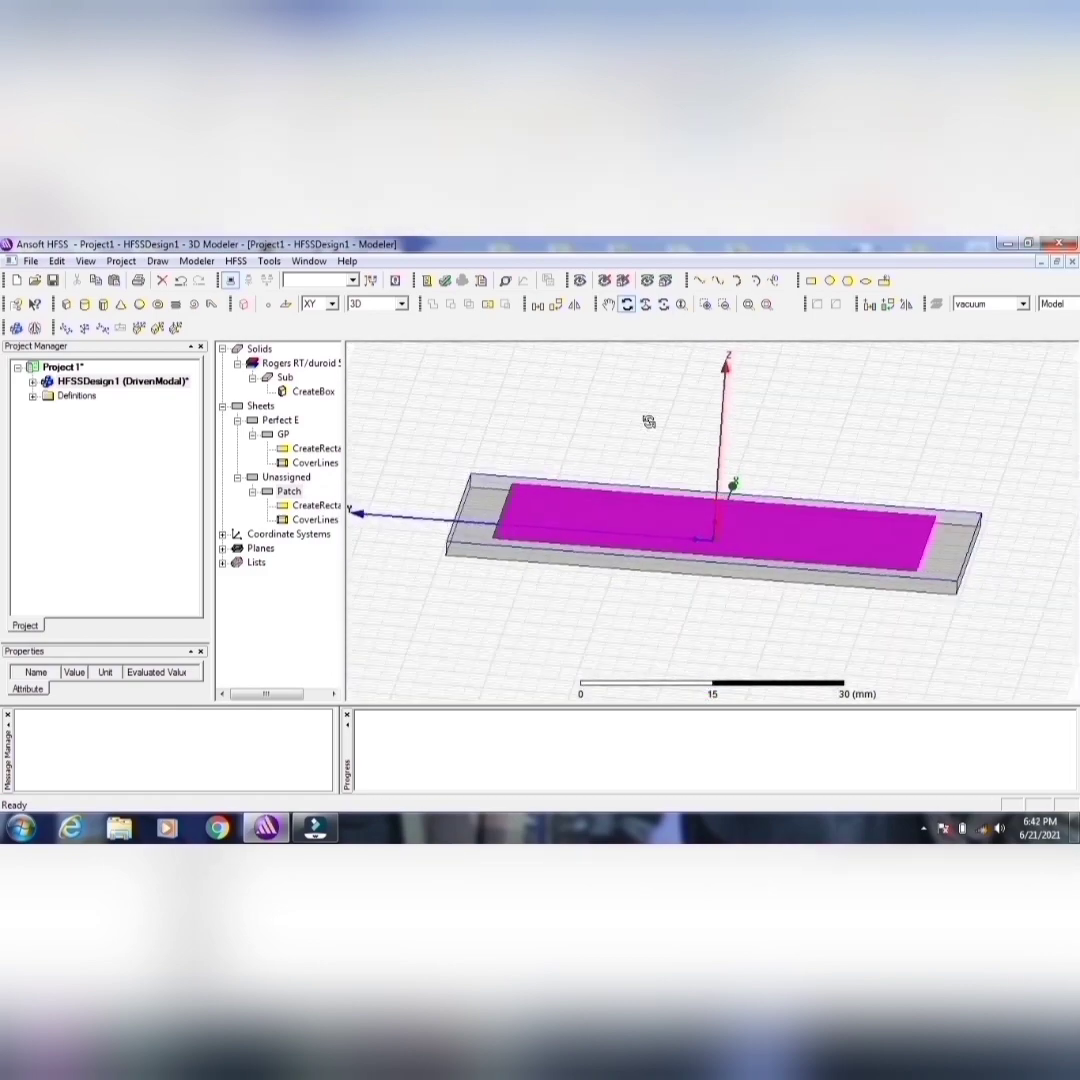
pyautogui.click(285, 377)
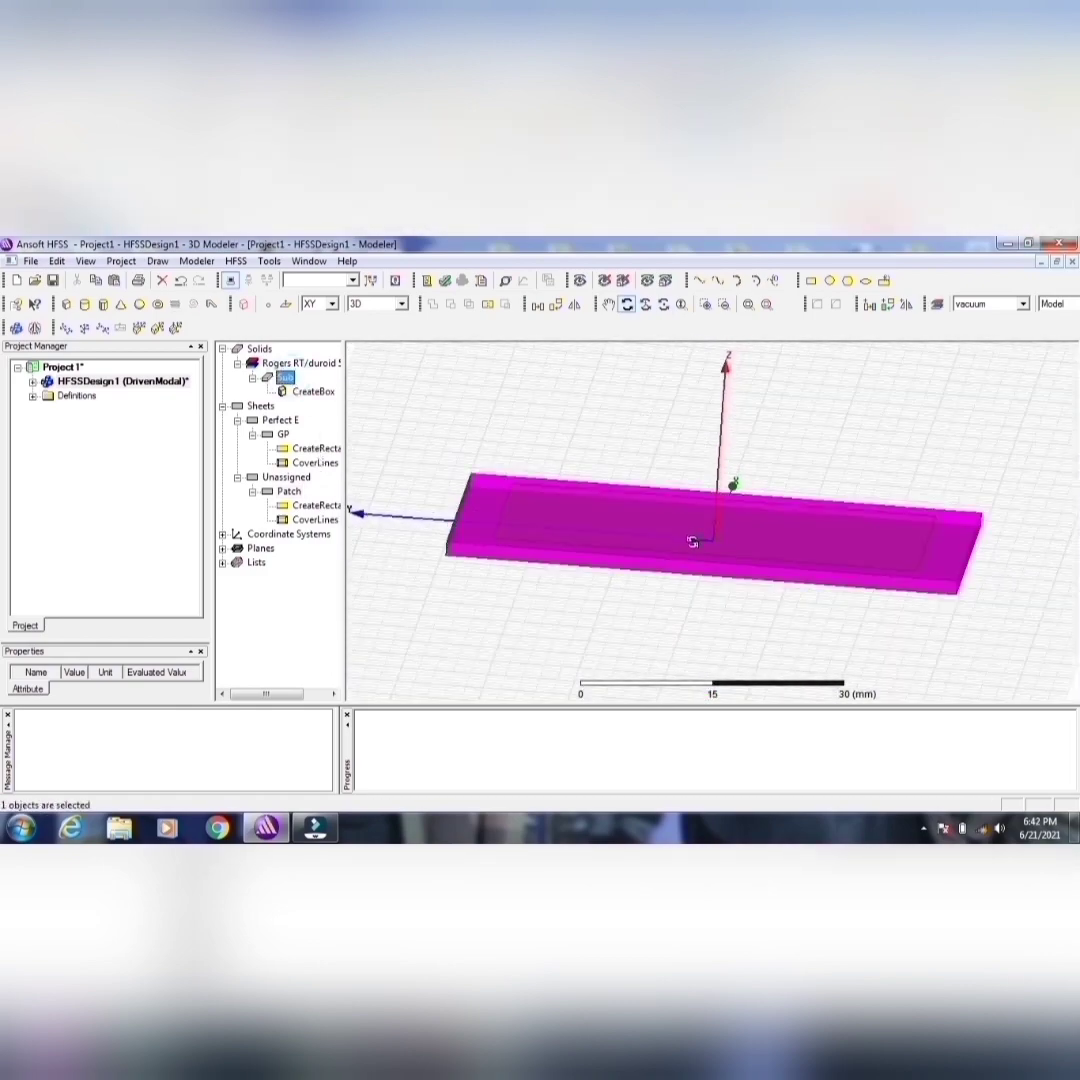
pyautogui.moveTo(700, 530); pyautogui.dragTo(700, 528)
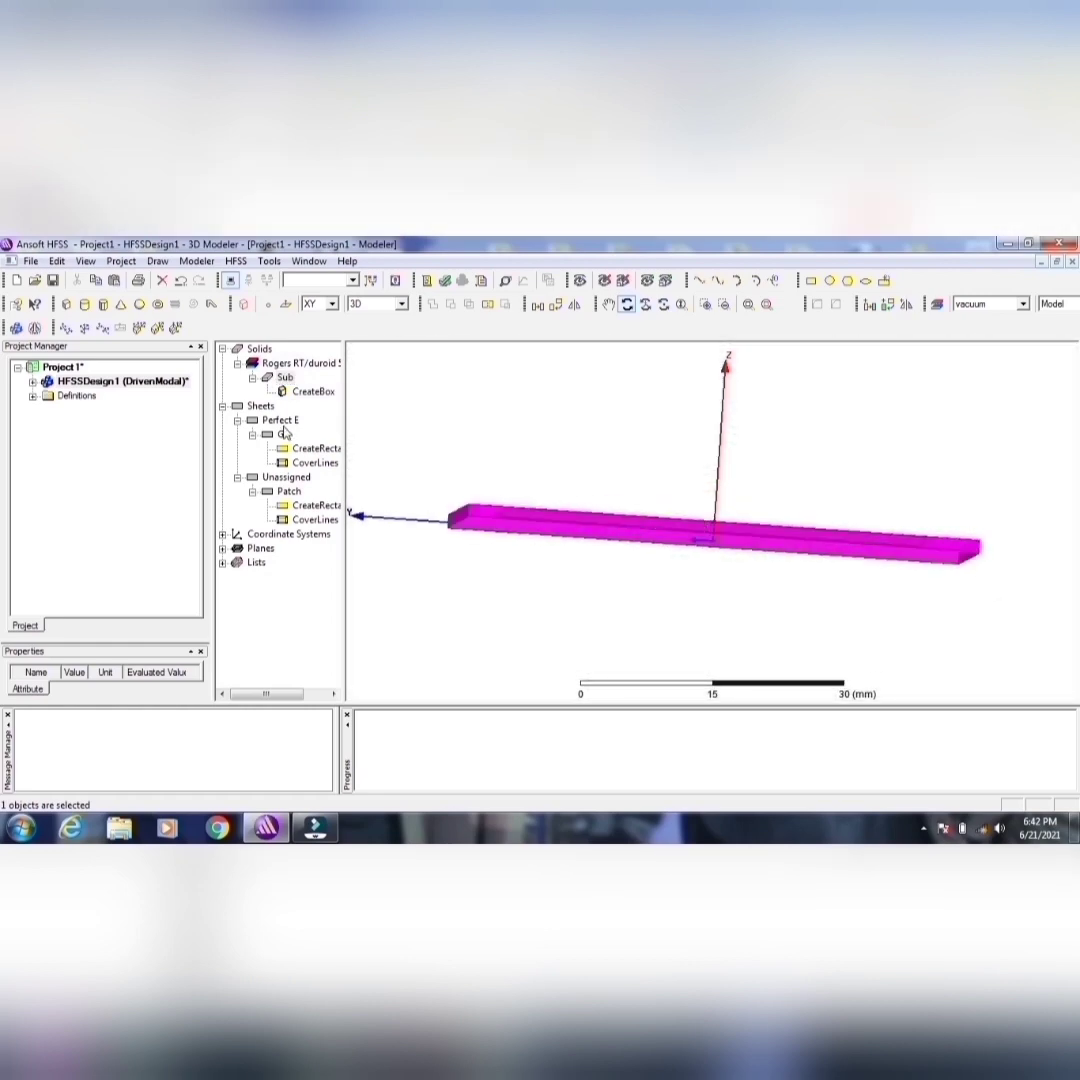
pyautogui.click(283, 434)
# Step: Assign a Perfect E boundary to the Patch sheet, keeping the default boundary name and no infinite ground plane
pyautogui.click(288, 491)
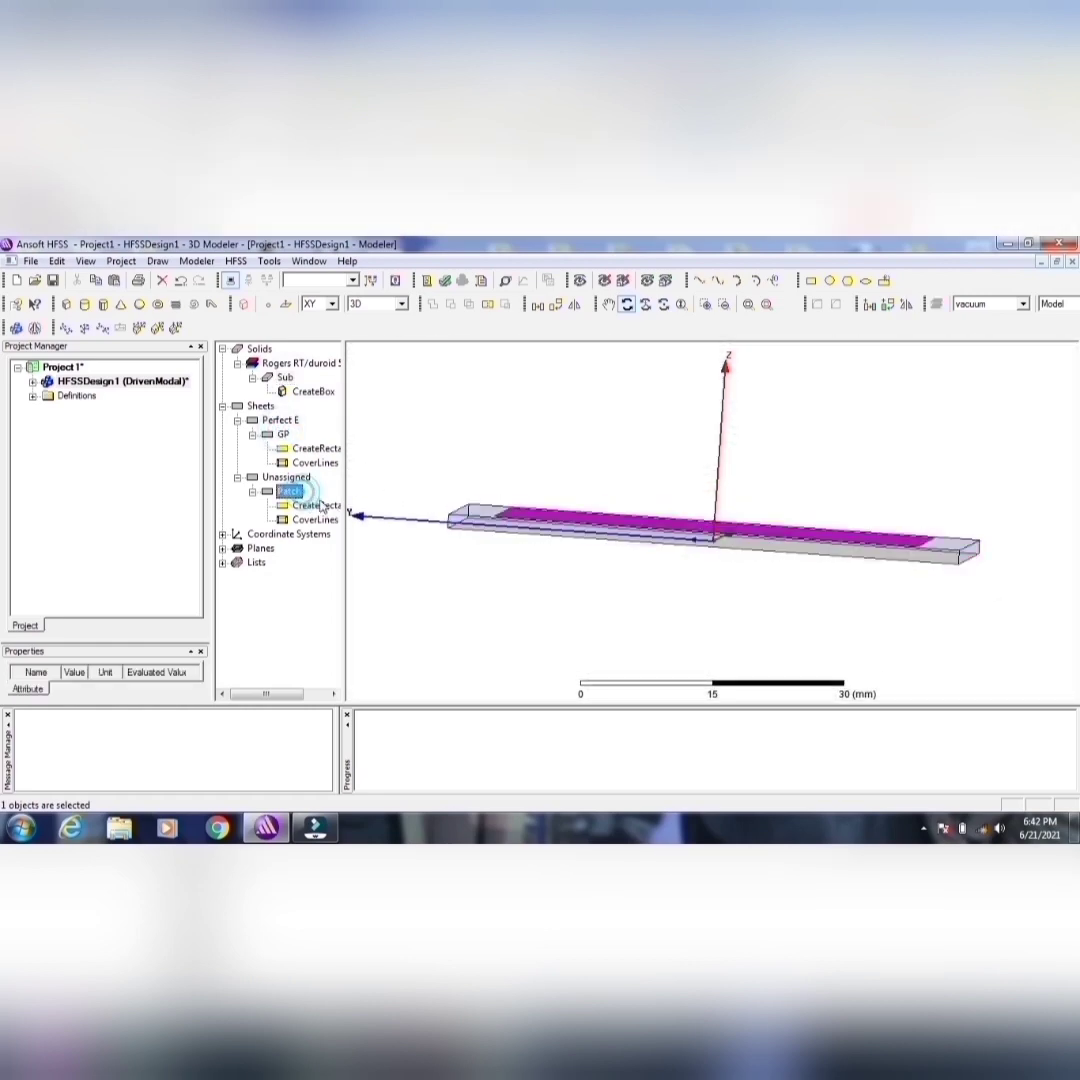
pyautogui.moveTo(469, 435); pyautogui.dragTo(646, 540)
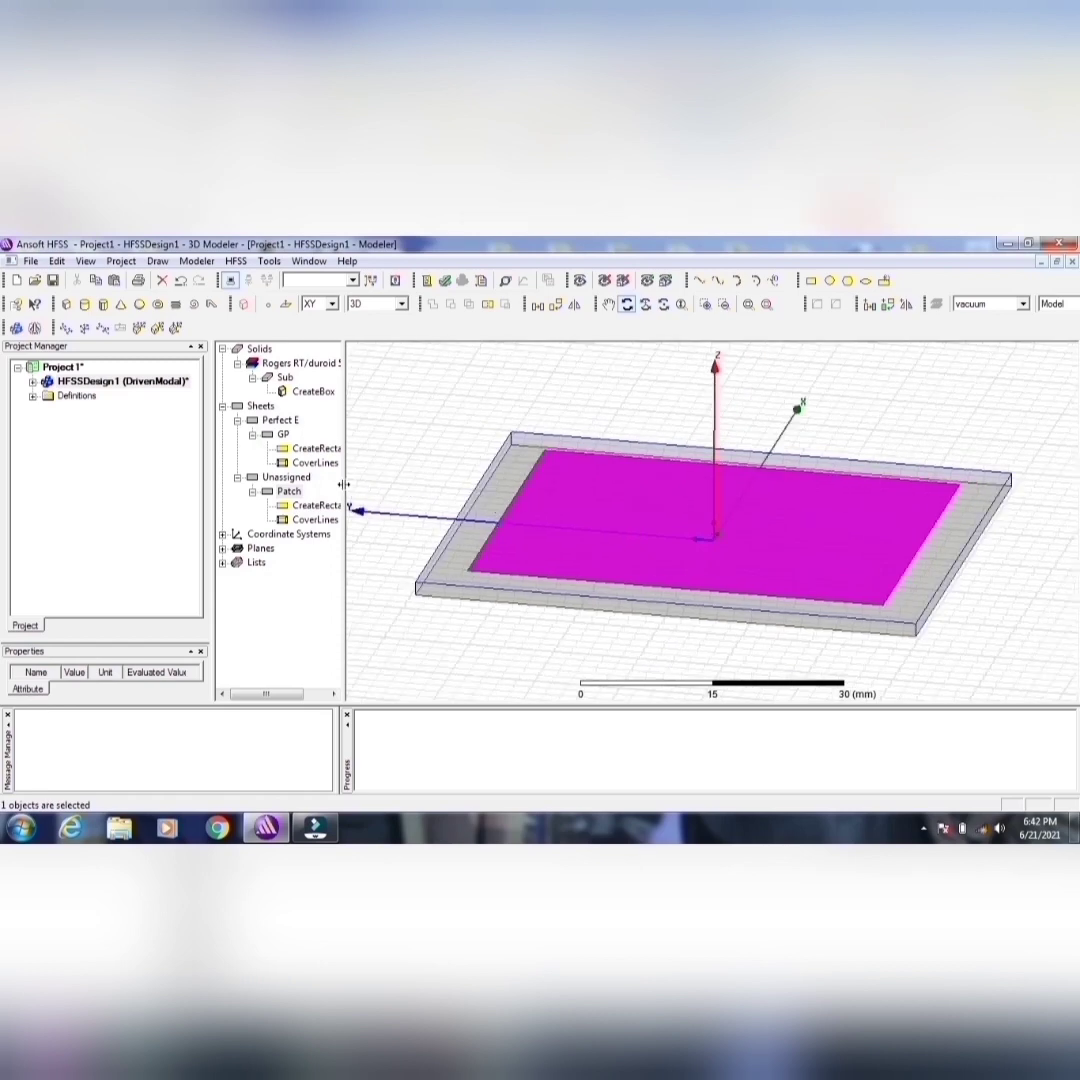
pyautogui.rightClick(646, 531)
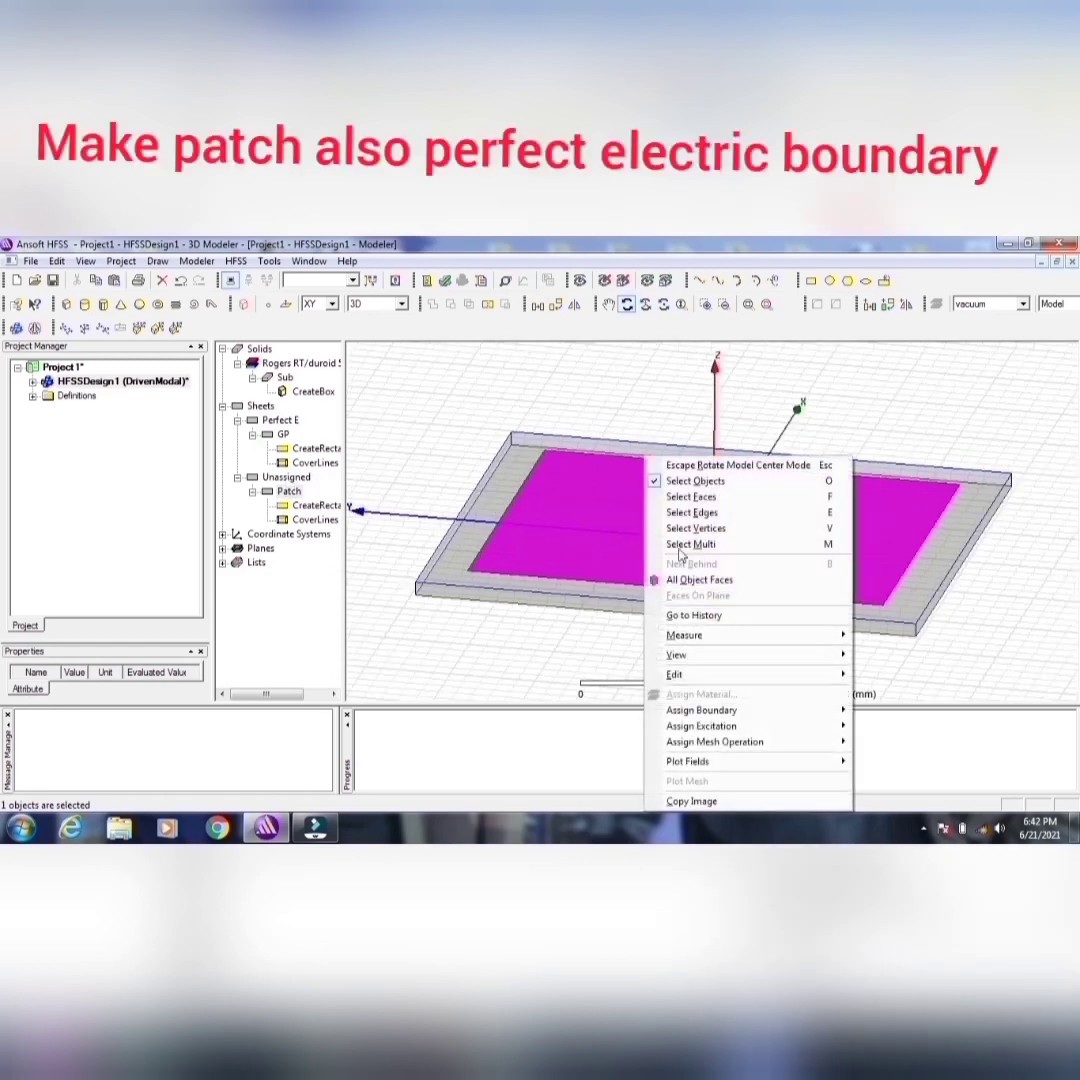
pyautogui.moveTo(701, 710)
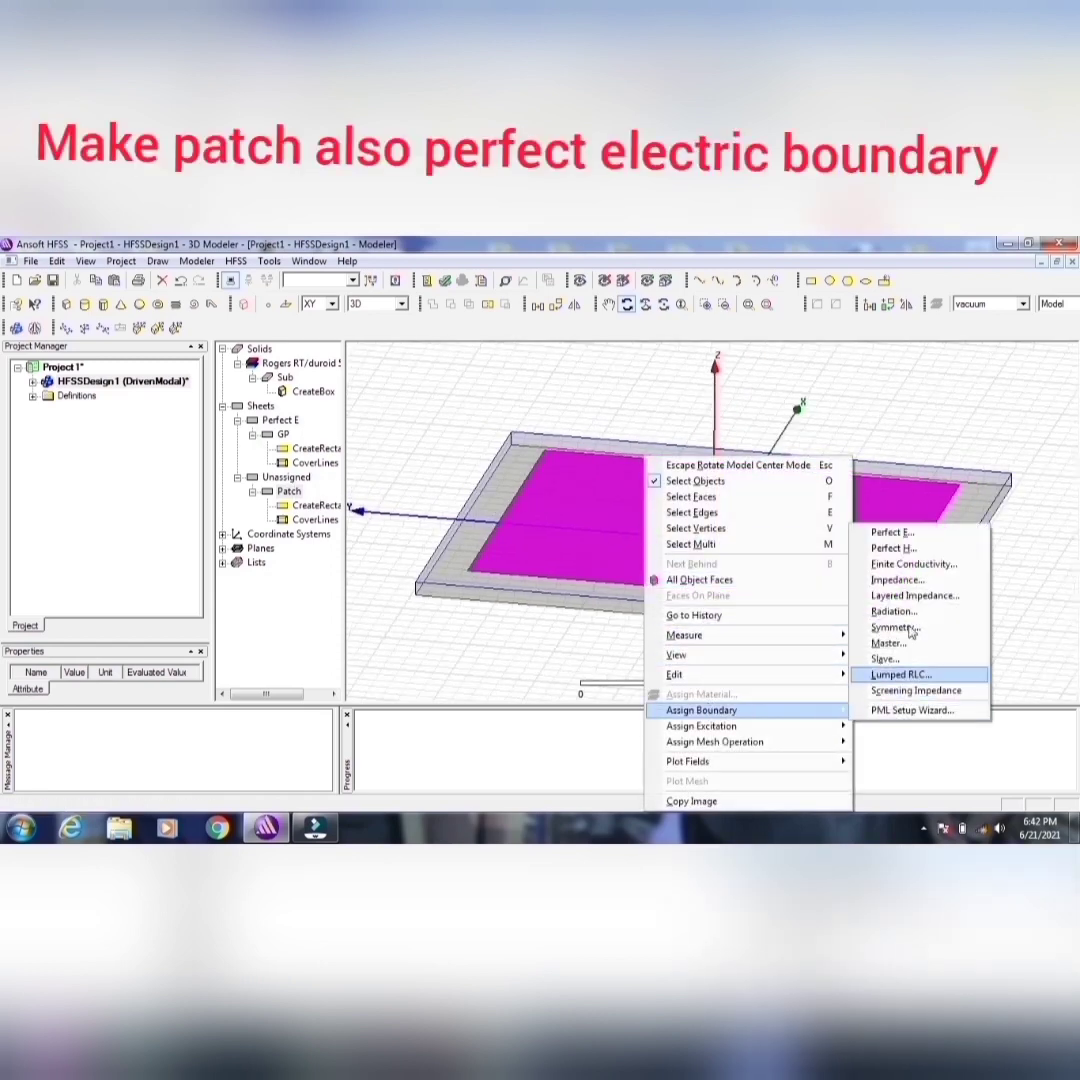
pyautogui.click(890, 532)
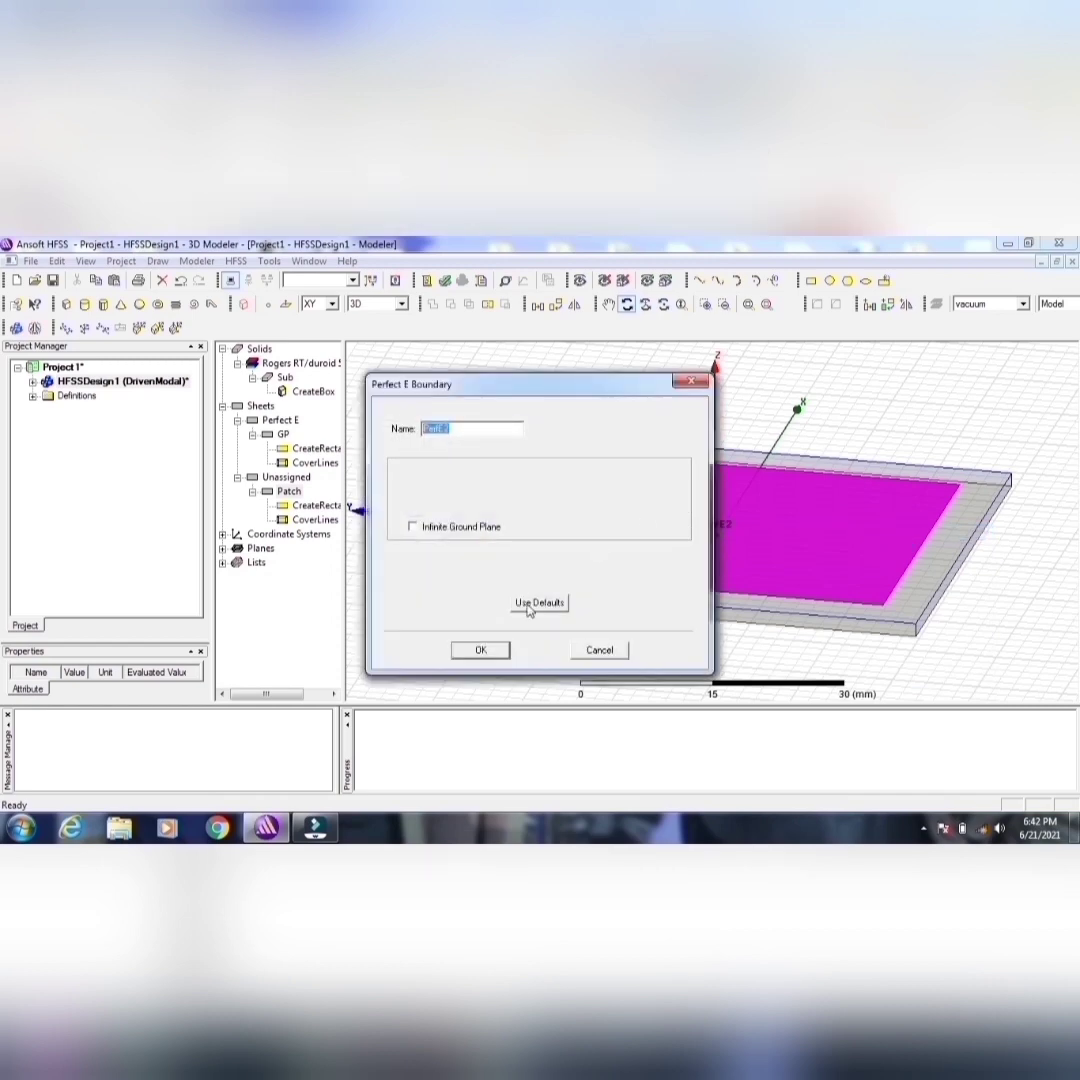
pyautogui.click(481, 650)
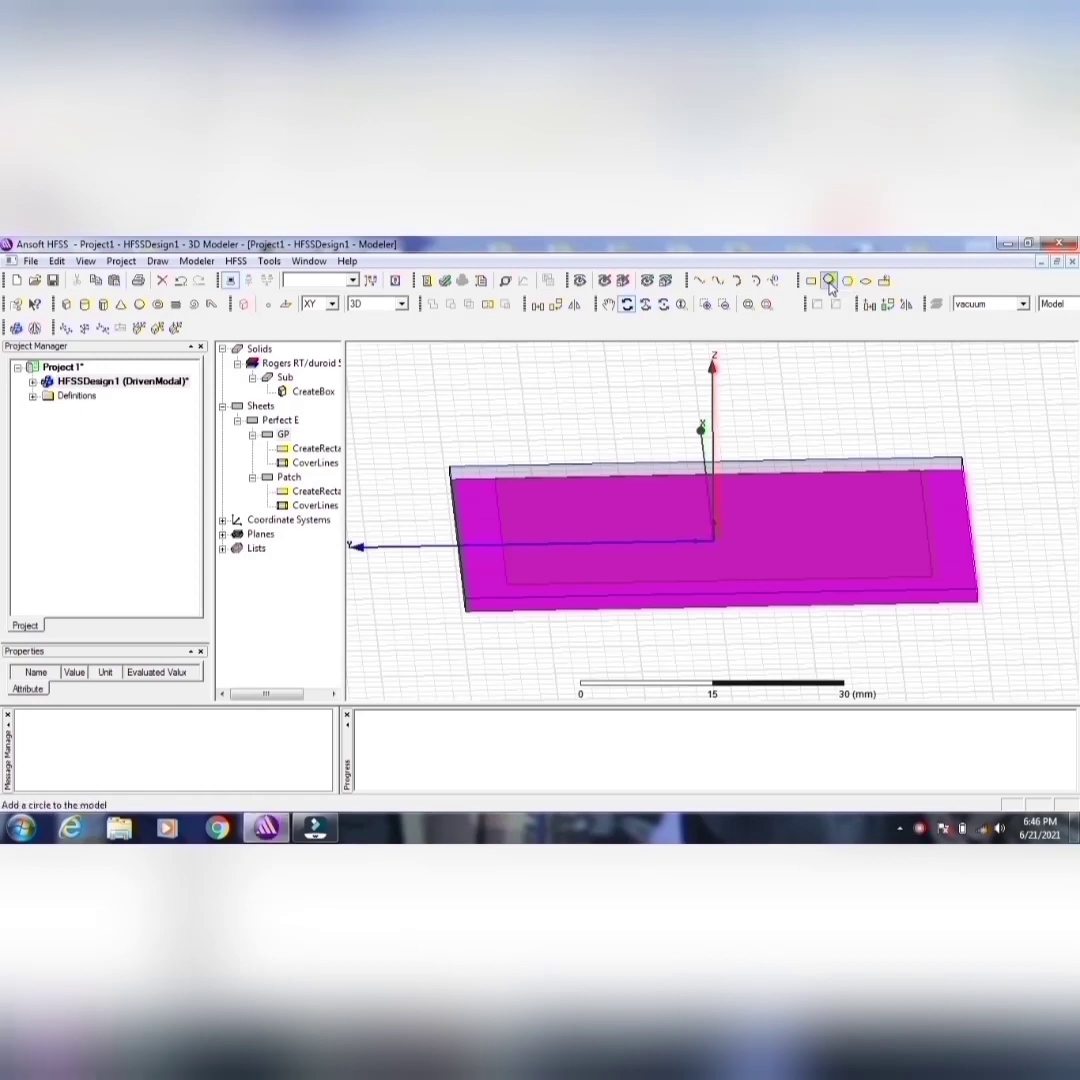
# Step: Draw a circle of about 16 mm radius on the XY plane outside the substrate, centered at about 56, 24, 0 mm
pyautogui.click(829, 280)
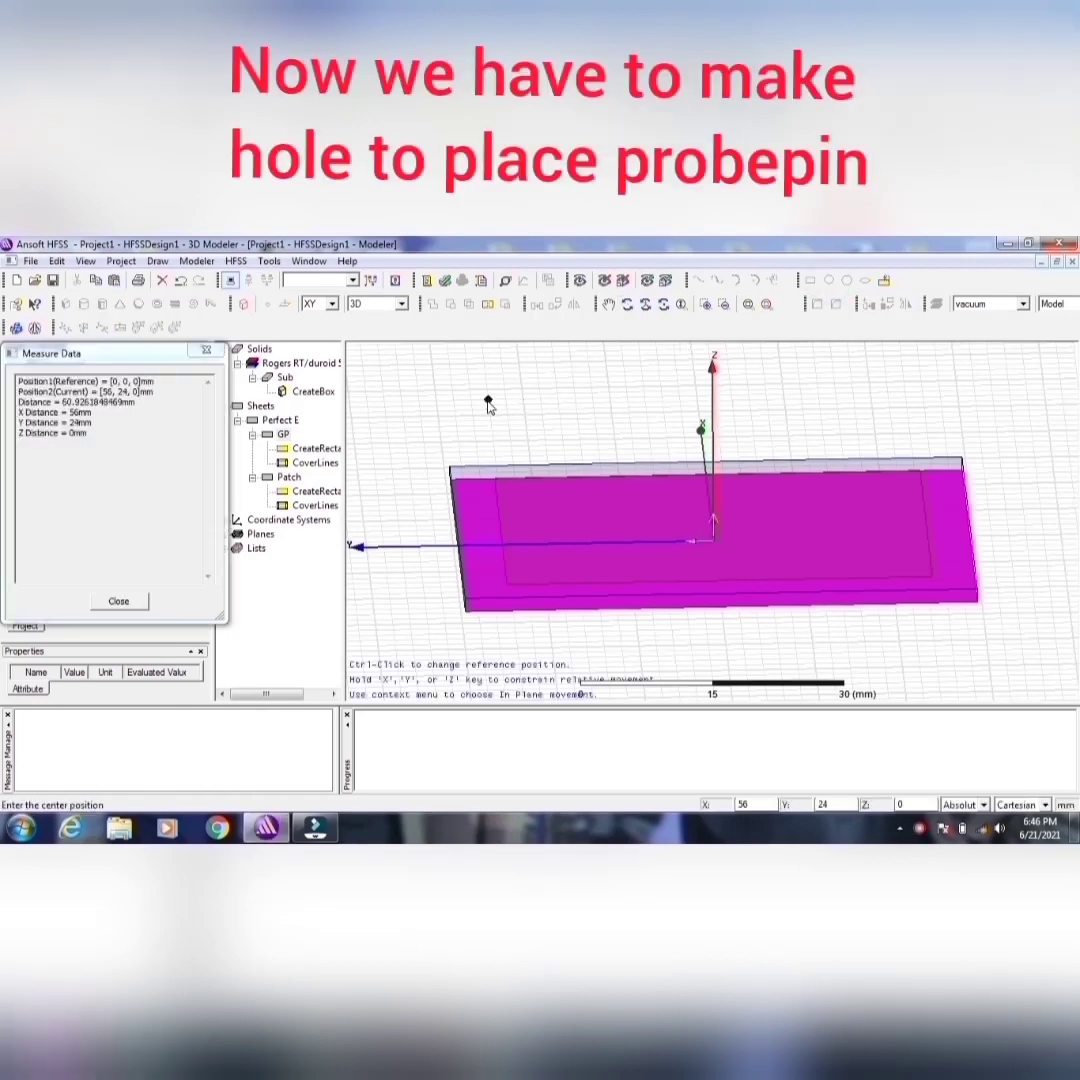
pyautogui.click(488, 401)
pyautogui.click(513, 439)
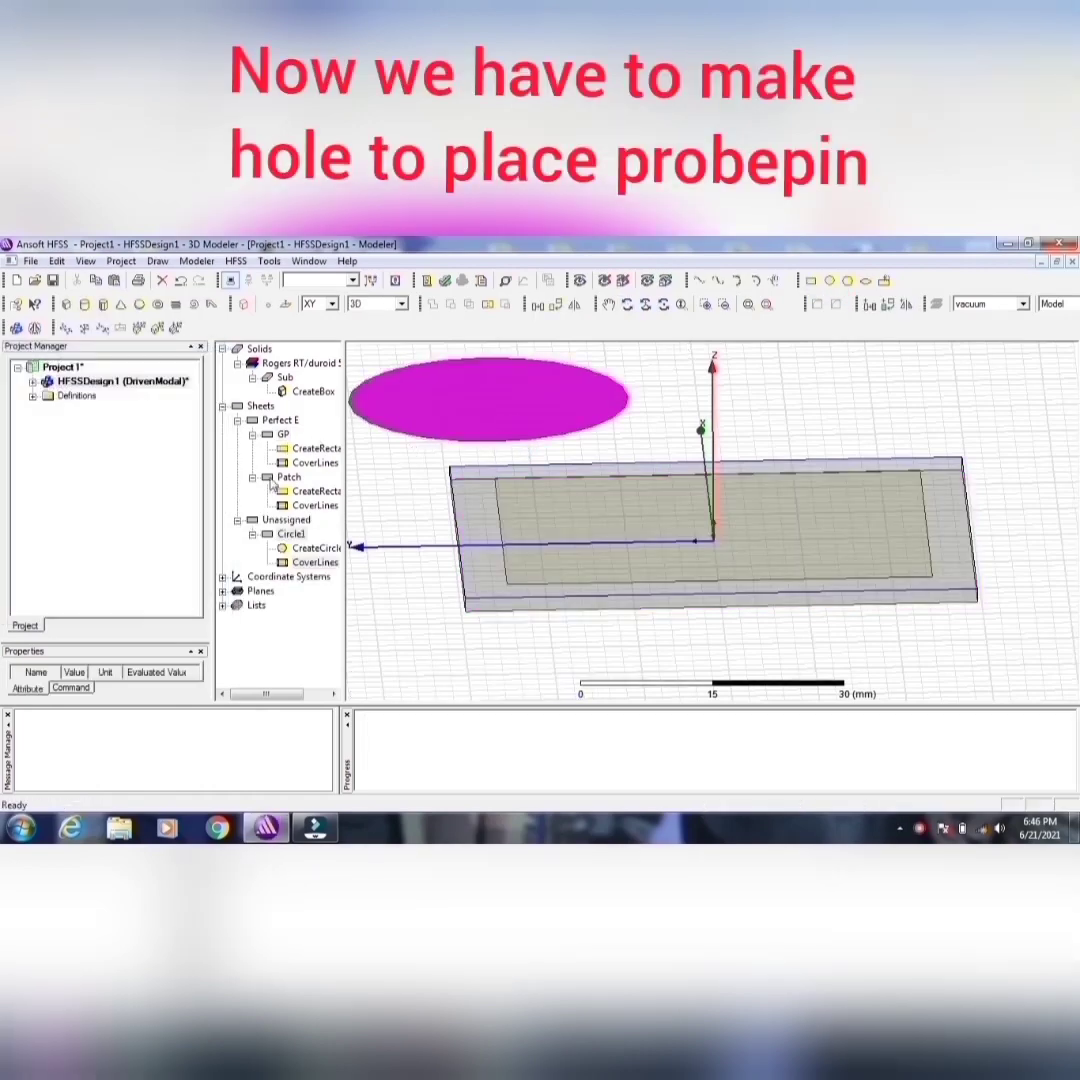
# Step: Rename the new circle sheet as GPCut and give it an olive color
pyautogui.doubleClick(285, 534)
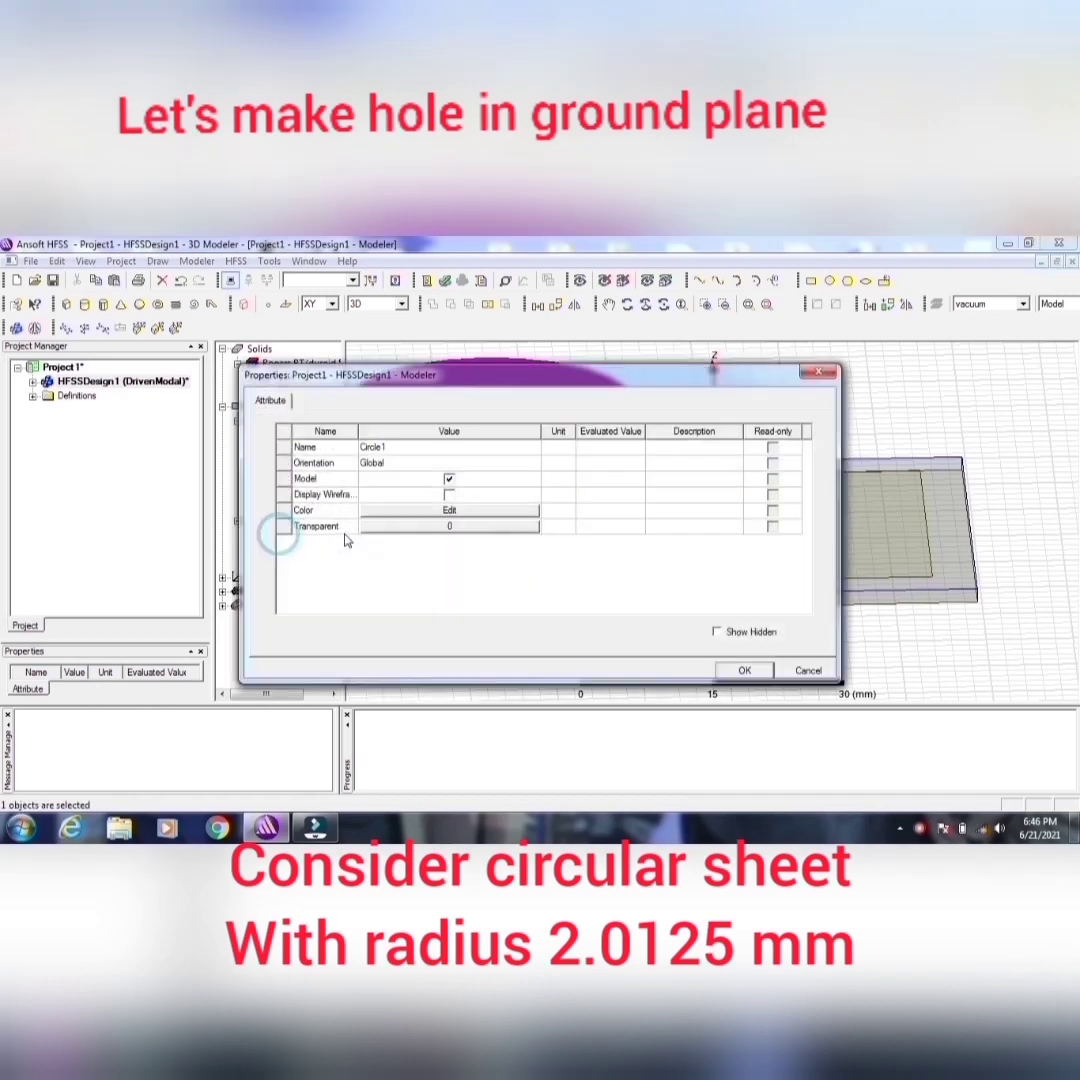
pyautogui.click(400, 447)
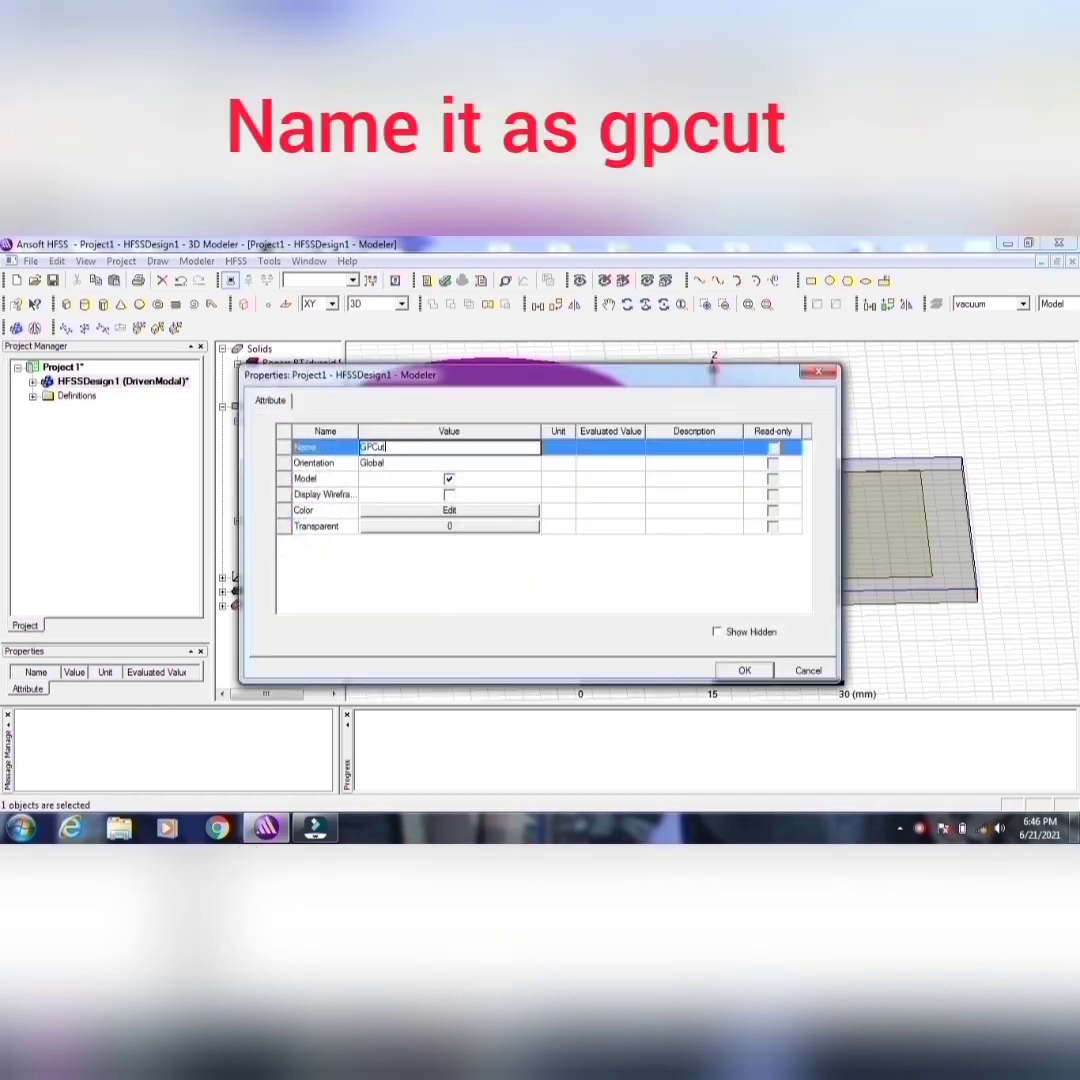
pyautogui.click(436, 517)
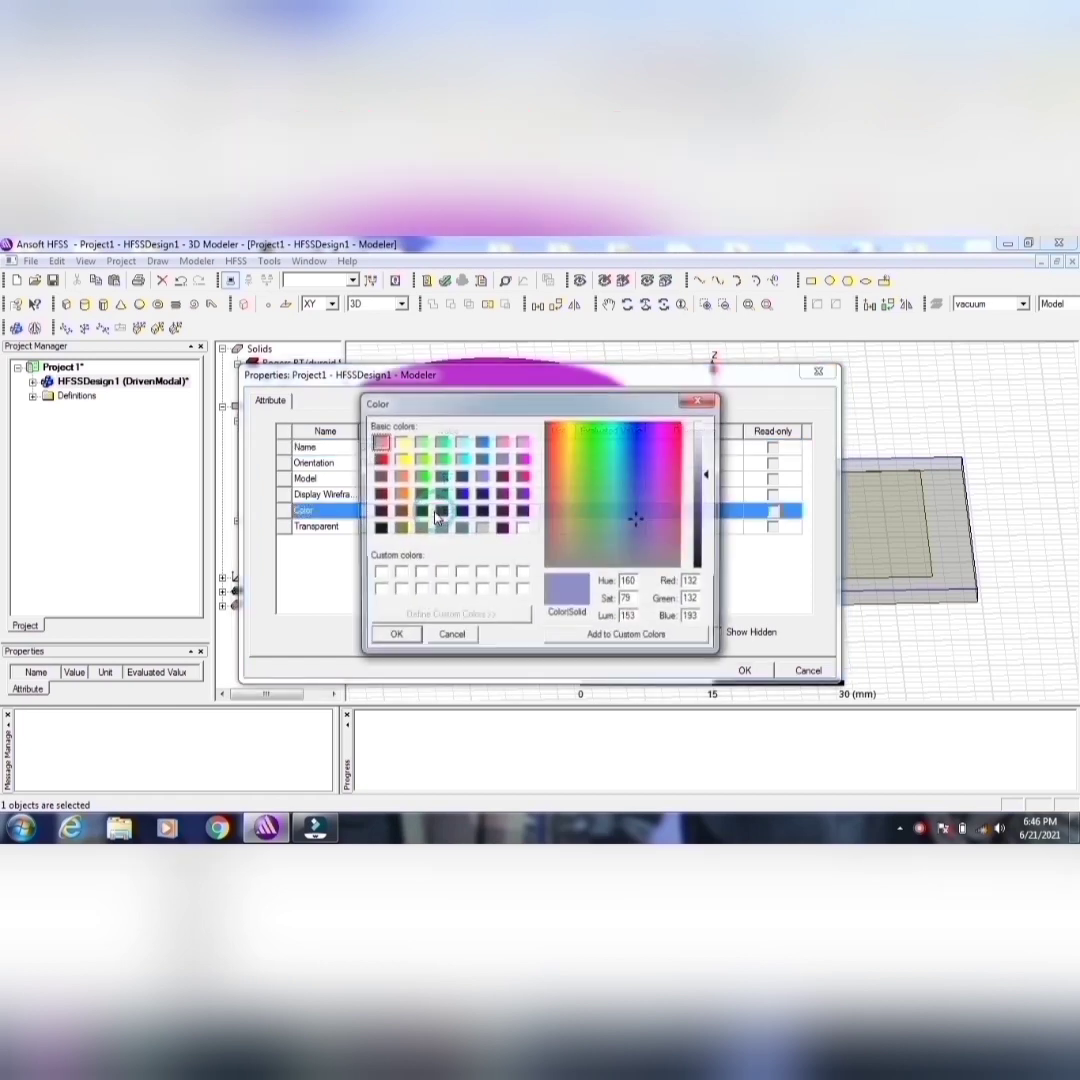
pyautogui.click(399, 528)
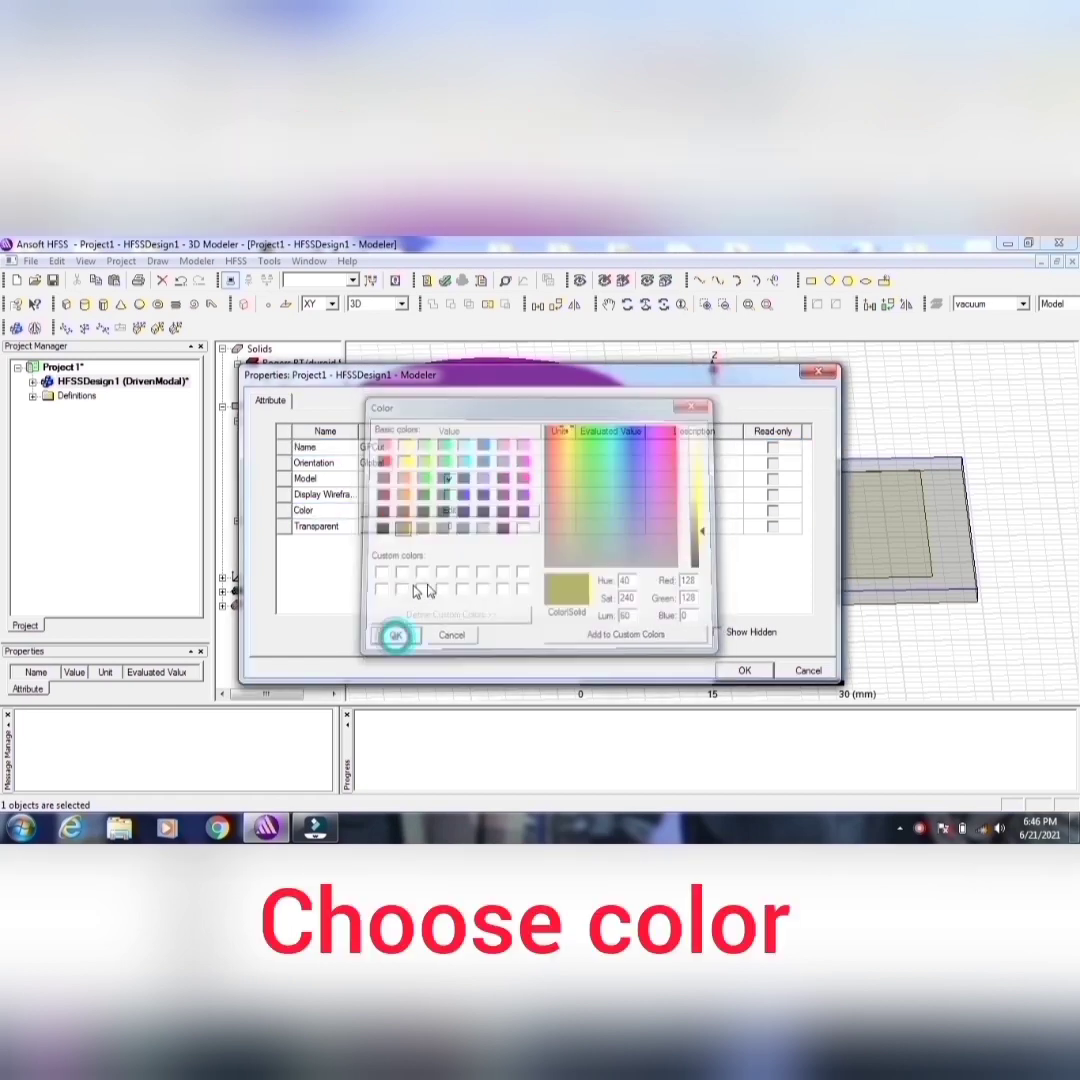
pyautogui.click(395, 637)
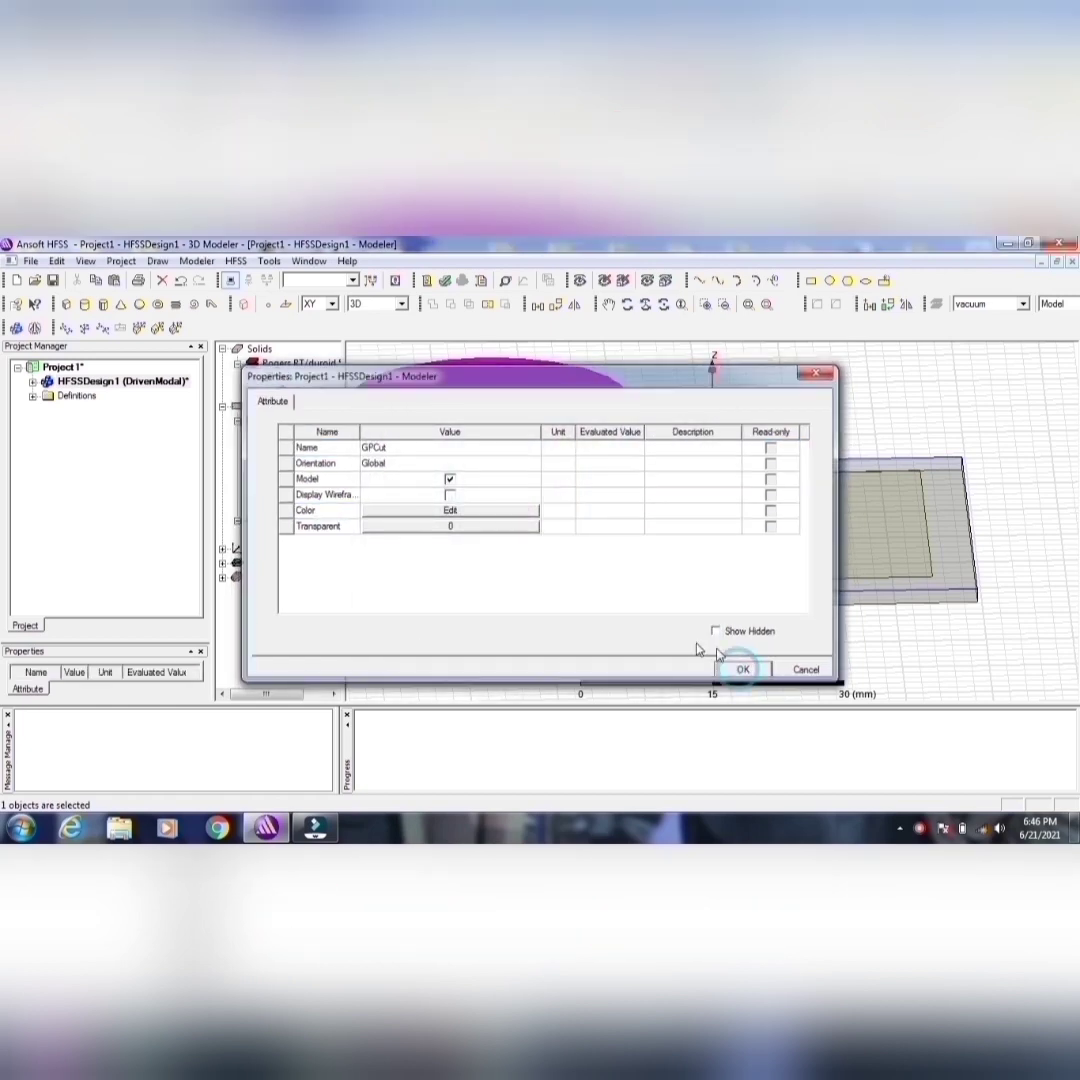
pyautogui.click(743, 671)
# Step: Set the GPCut circle's center position to -9, 0, 0 mm and its radius to 2.0125 mm
pyautogui.click(252, 534)
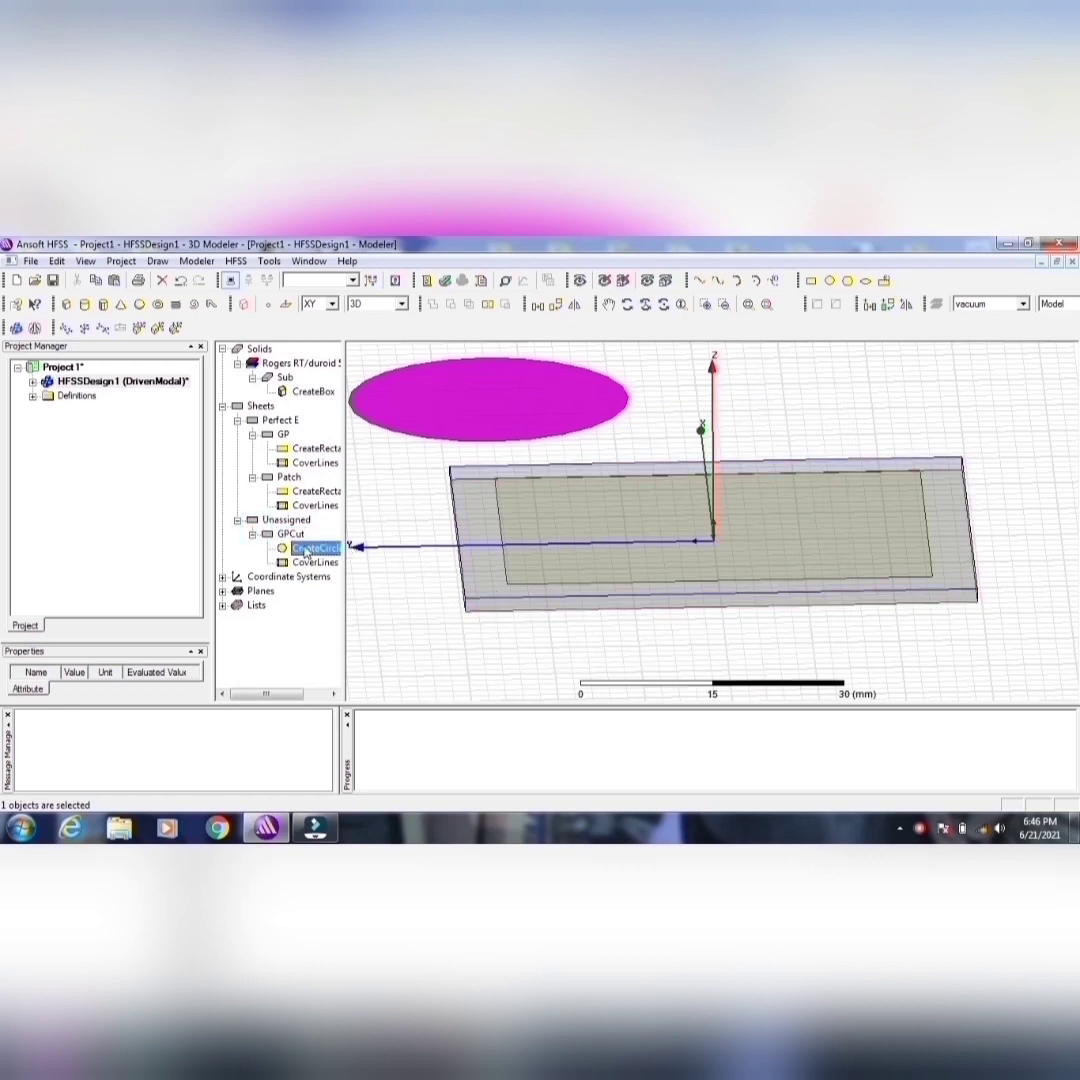
pyautogui.doubleClick(300, 548)
pyautogui.click(407, 479)
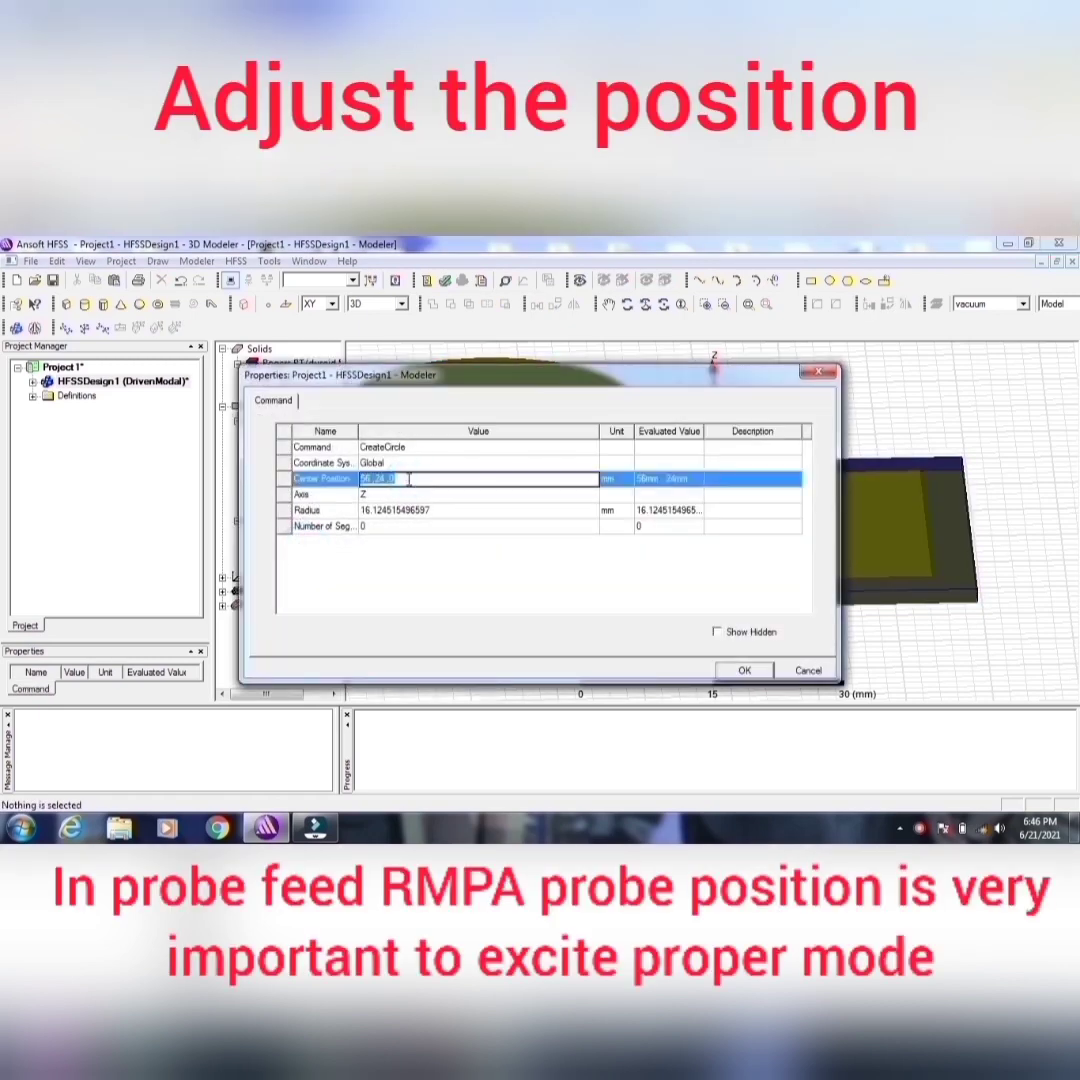
pyautogui.press('BackSpace')
pyautogui.write('-9mm,')
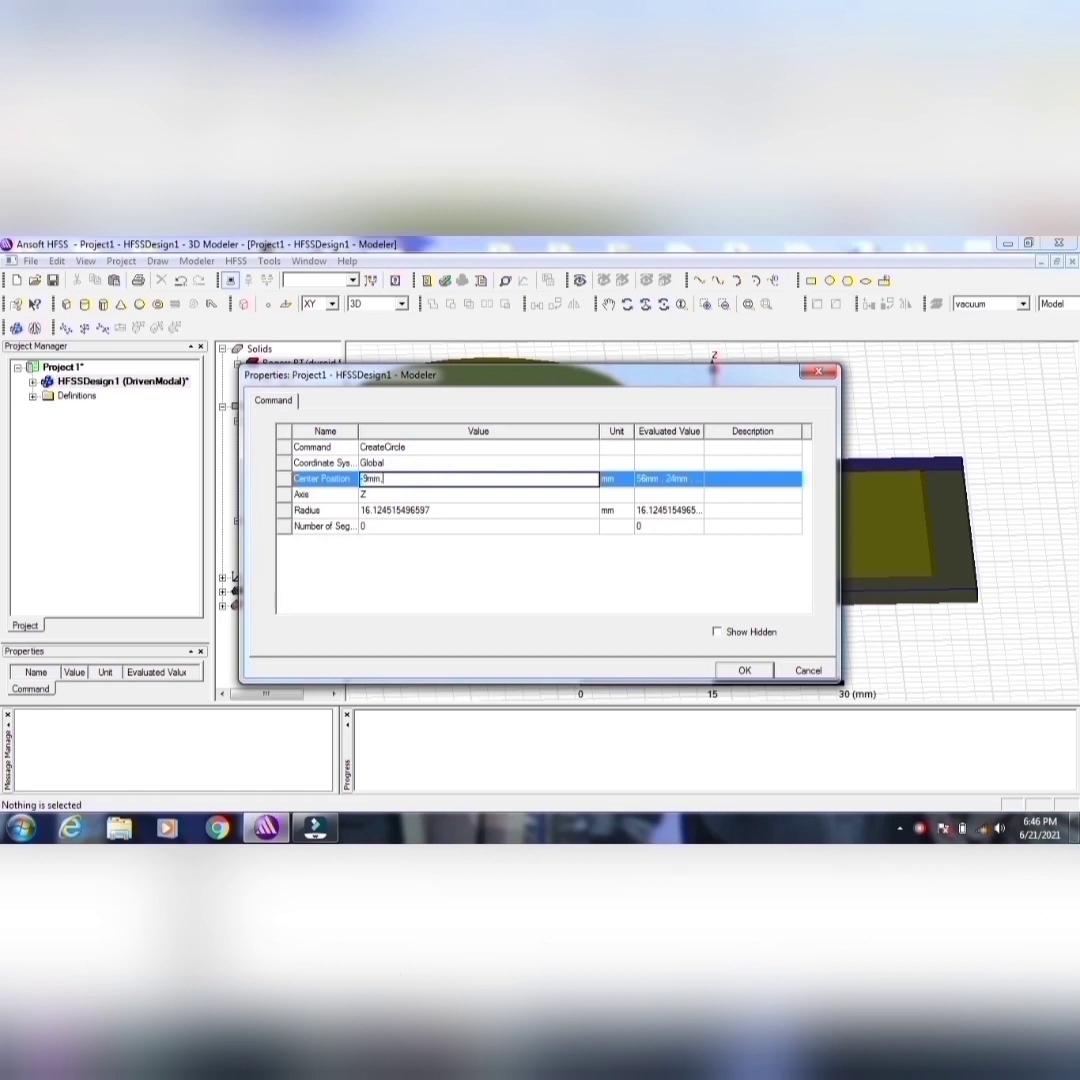
pyautogui.write('0,0mm')
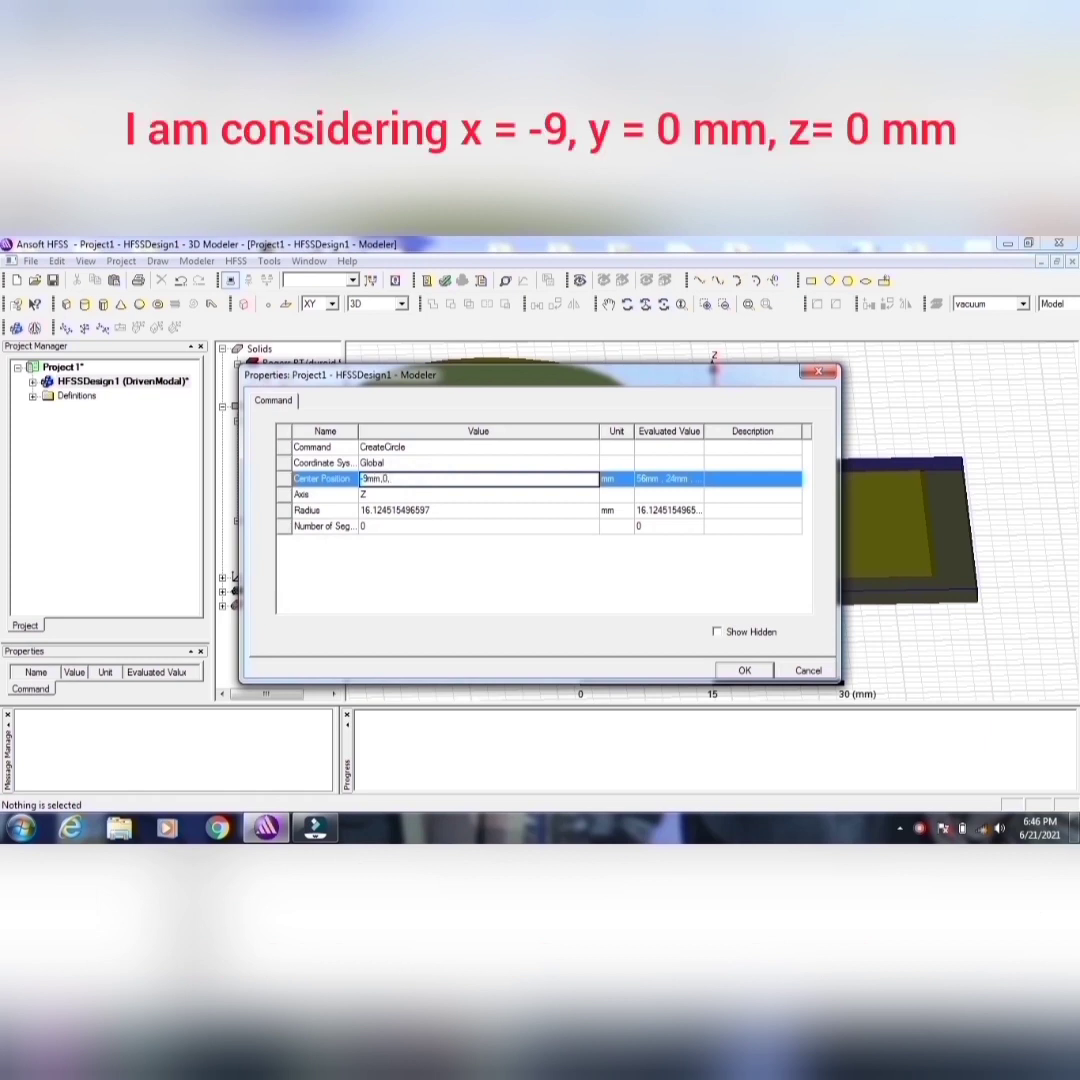
pyautogui.click(396, 510)
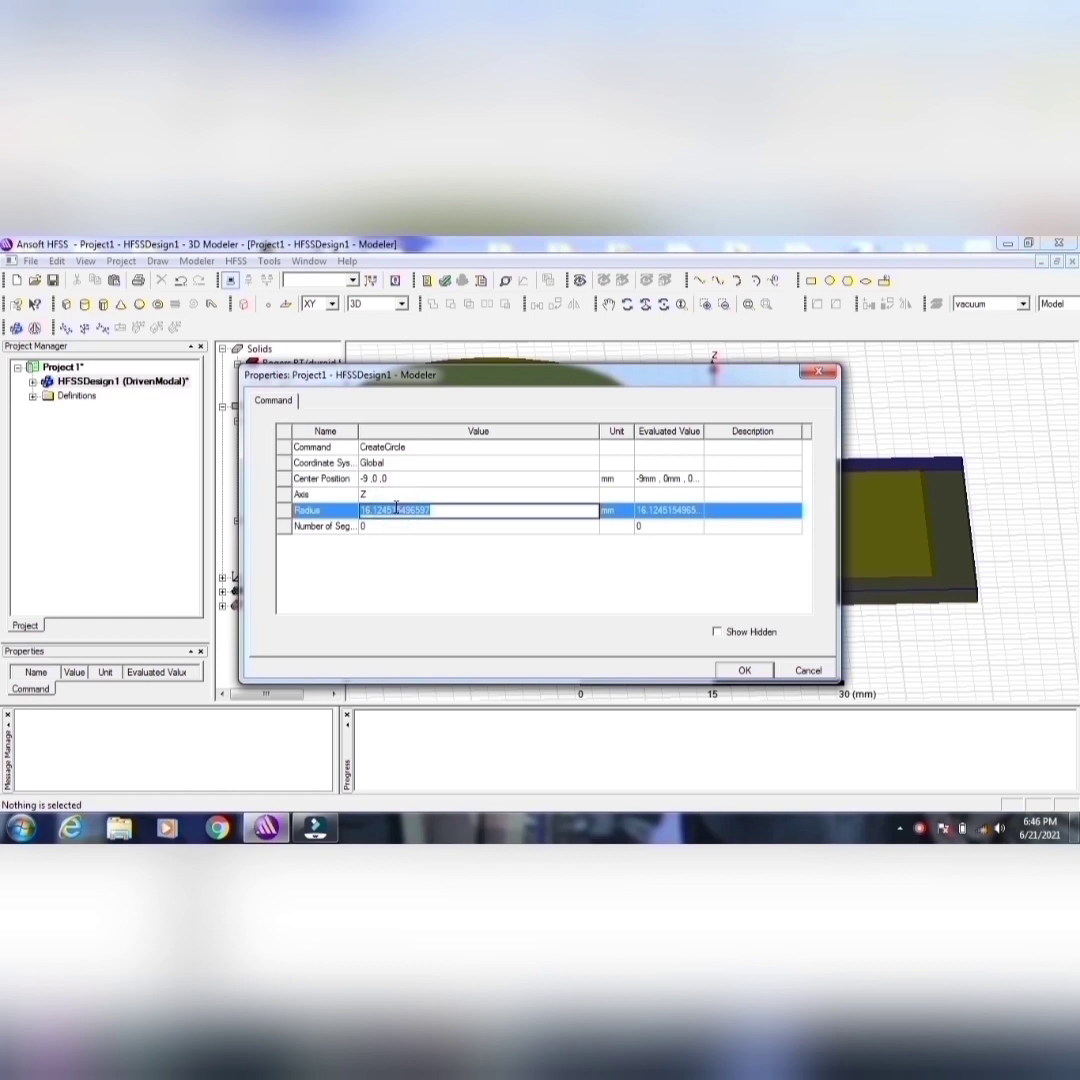
pyautogui.write('2.0125')
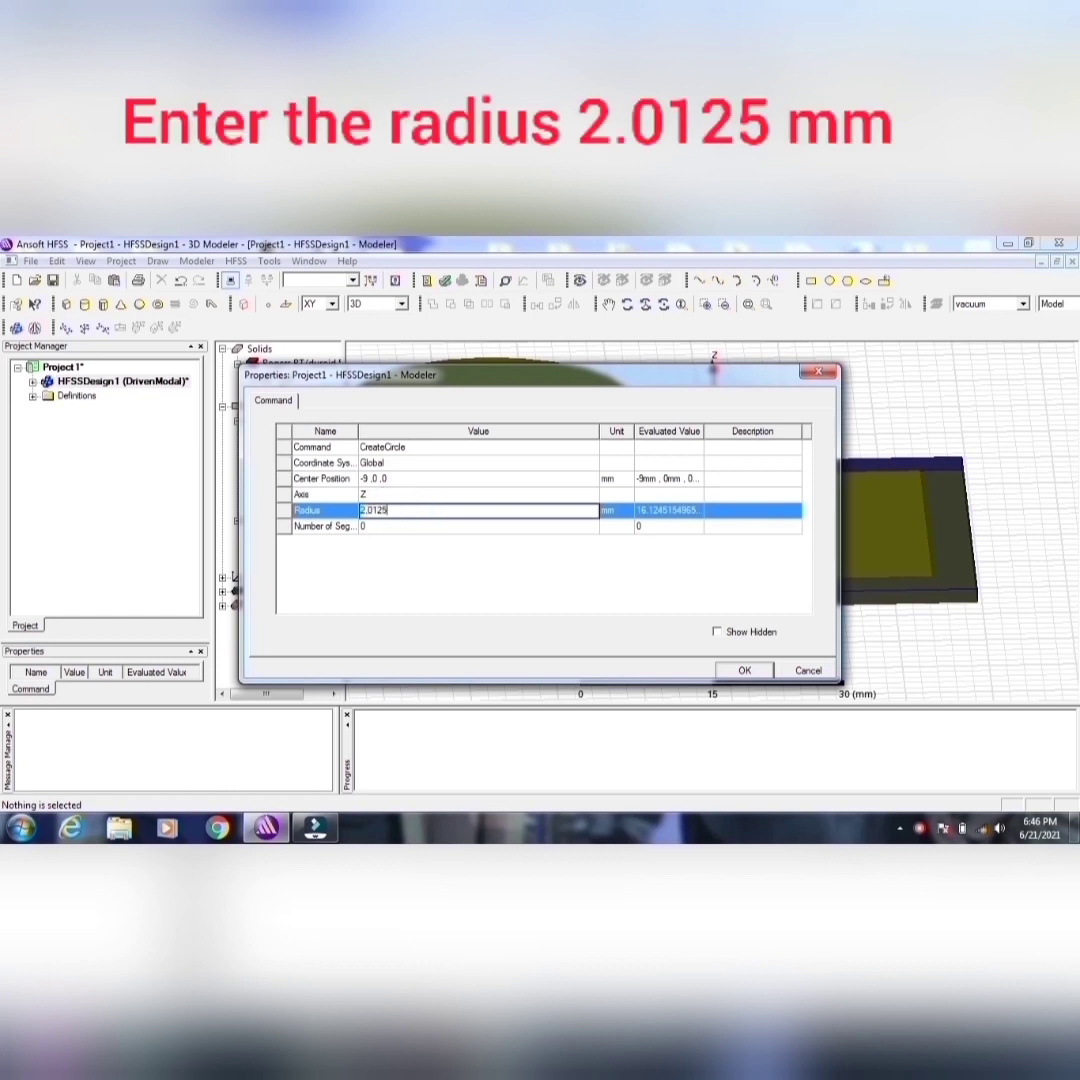
pyautogui.click(745, 671)
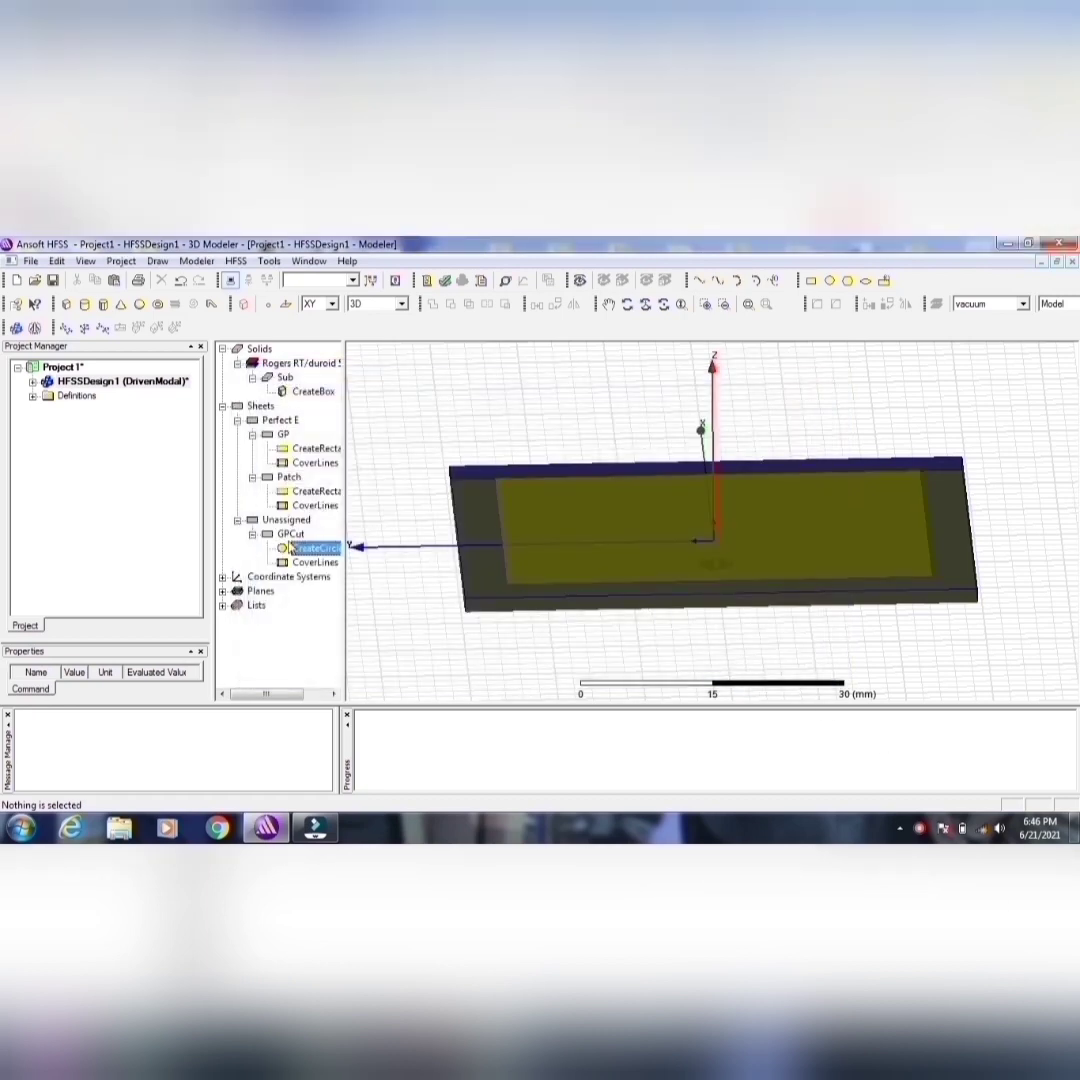
# Step: Subtract the GPCut circle from the GP ground plane sheet to cut the probe hole
pyautogui.click(290, 534)
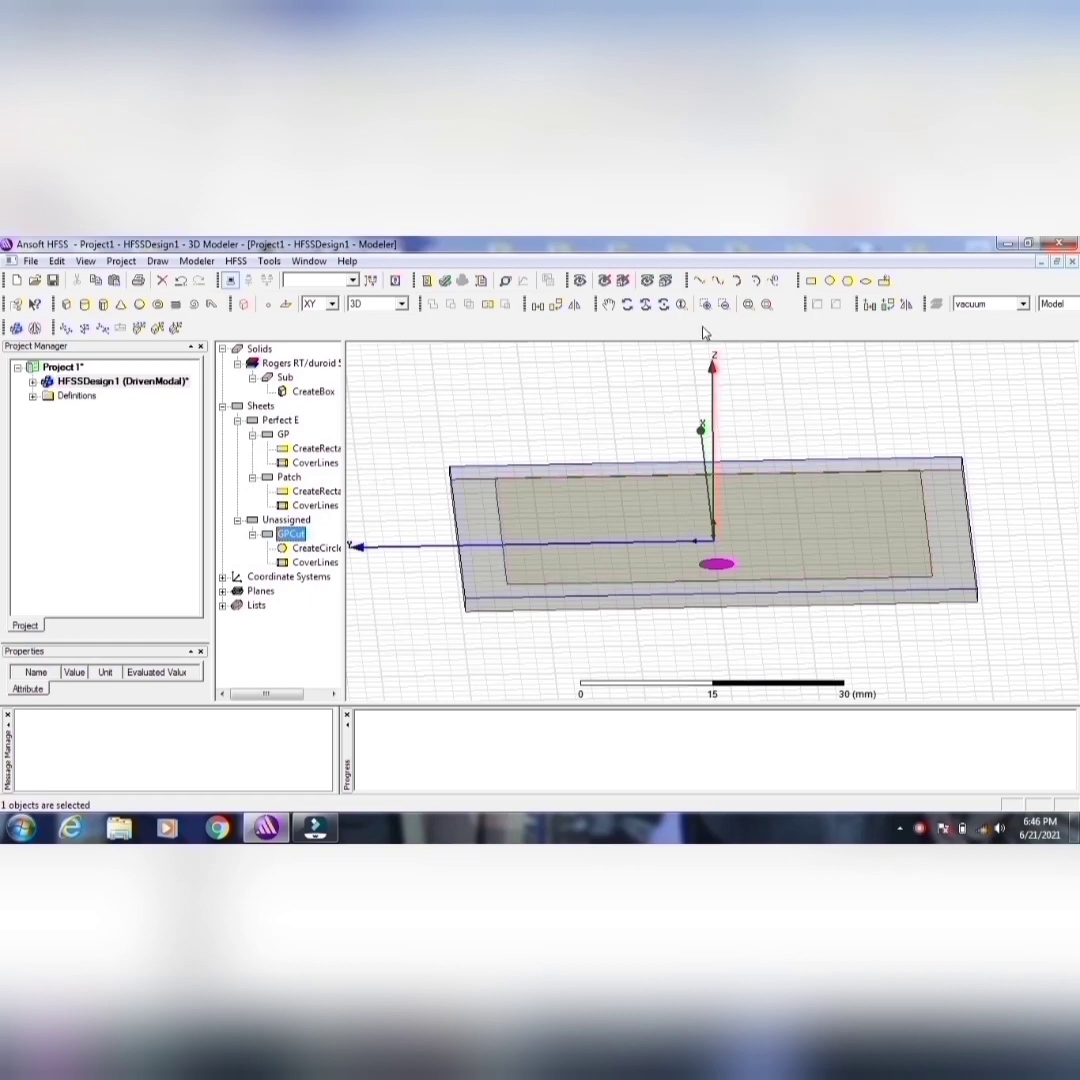
pyautogui.click(627, 305)
pyautogui.moveTo(725, 465)
pyautogui.mouseDown()
pyautogui.moveTo(725, 510)
pyautogui.moveTo(728, 478)
pyautogui.mouseUp()
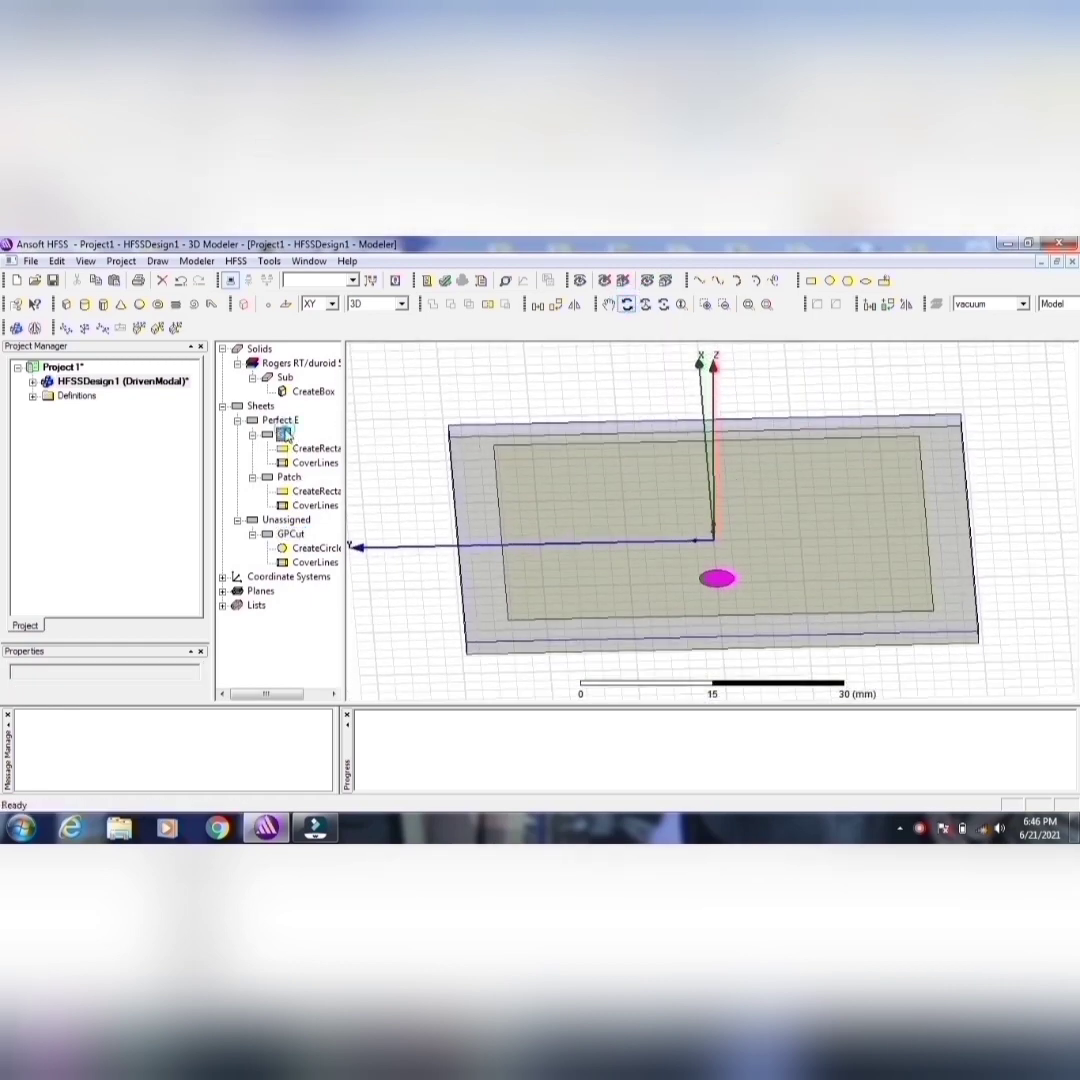
pyautogui.click(284, 436)
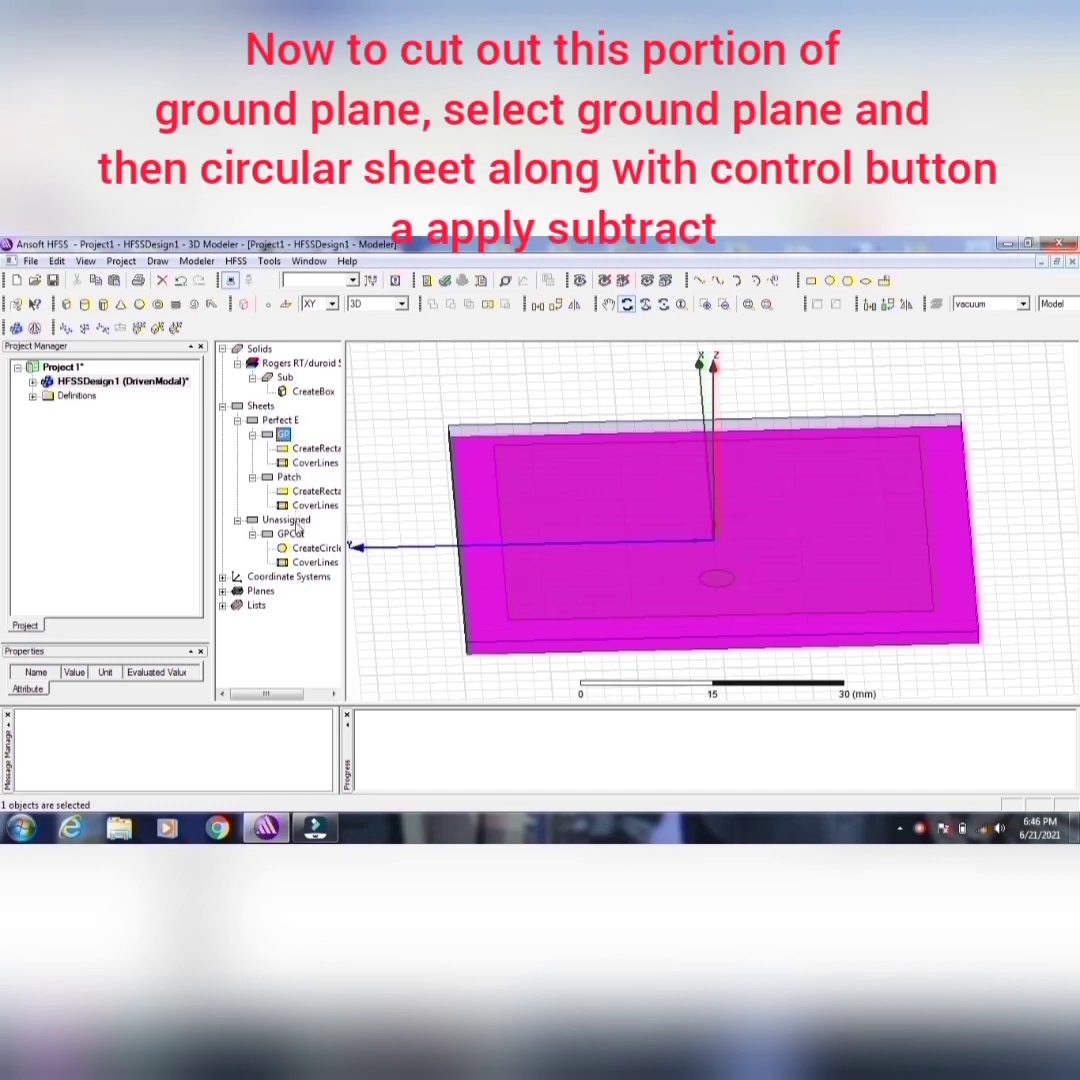
pyautogui.keyDown('ctrl'); pyautogui.click(291, 534); pyautogui.keyUp('ctrl')
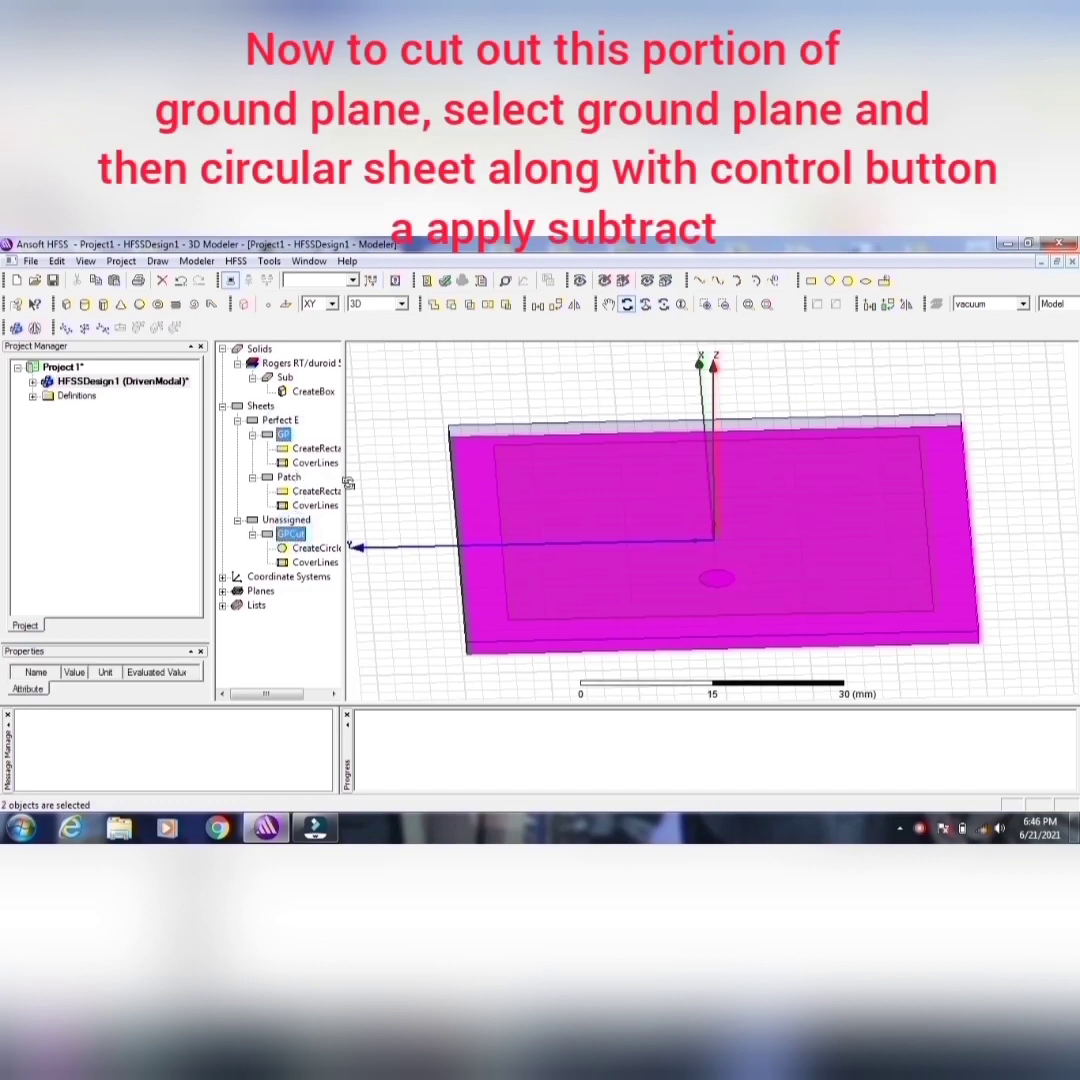
pyautogui.click(449, 304)
pyautogui.click(495, 601)
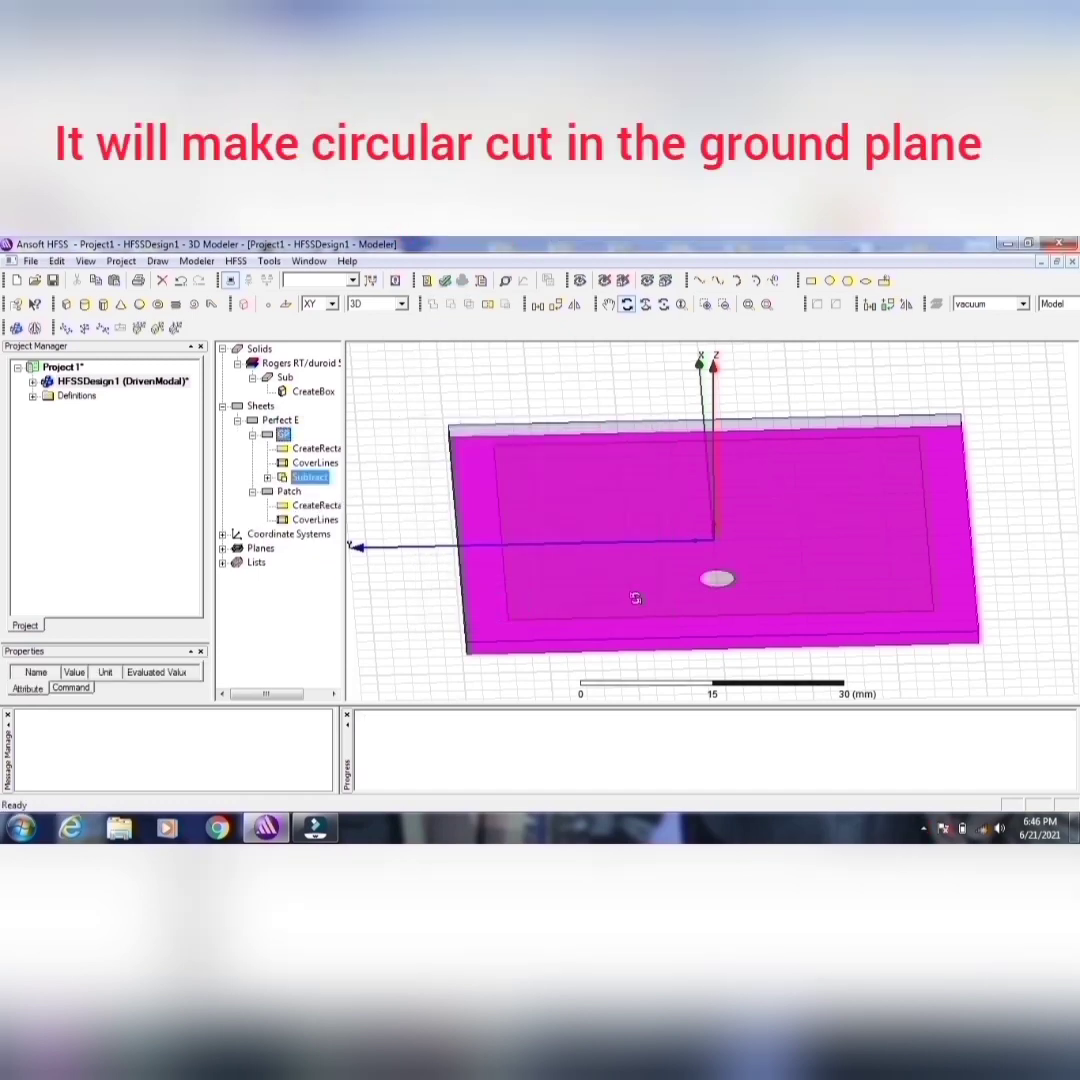
# Step: Draw another circle on the XY plane, outside the substrate
pyautogui.moveTo(716, 497); pyautogui.dragTo(740, 487)
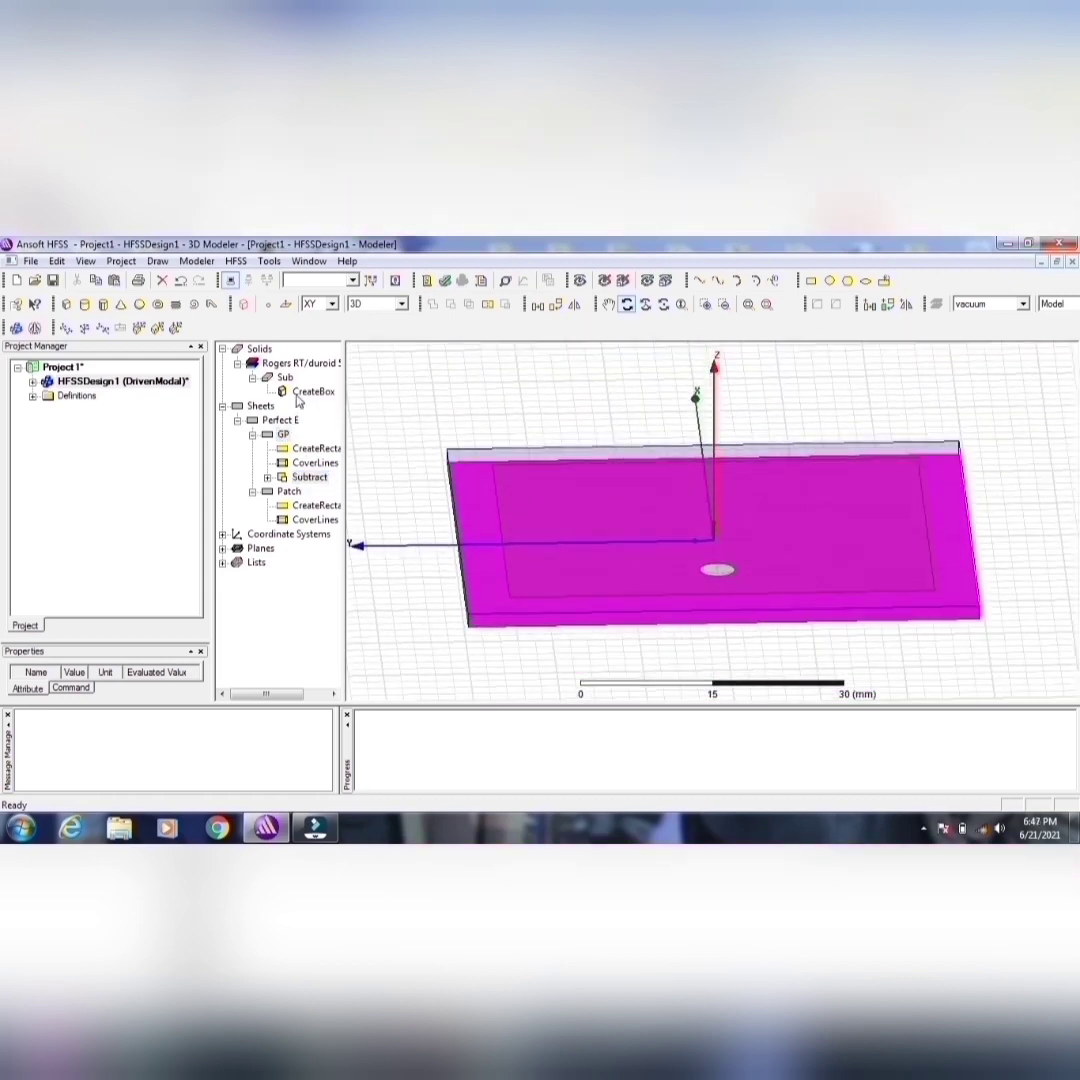
pyautogui.click(827, 280)
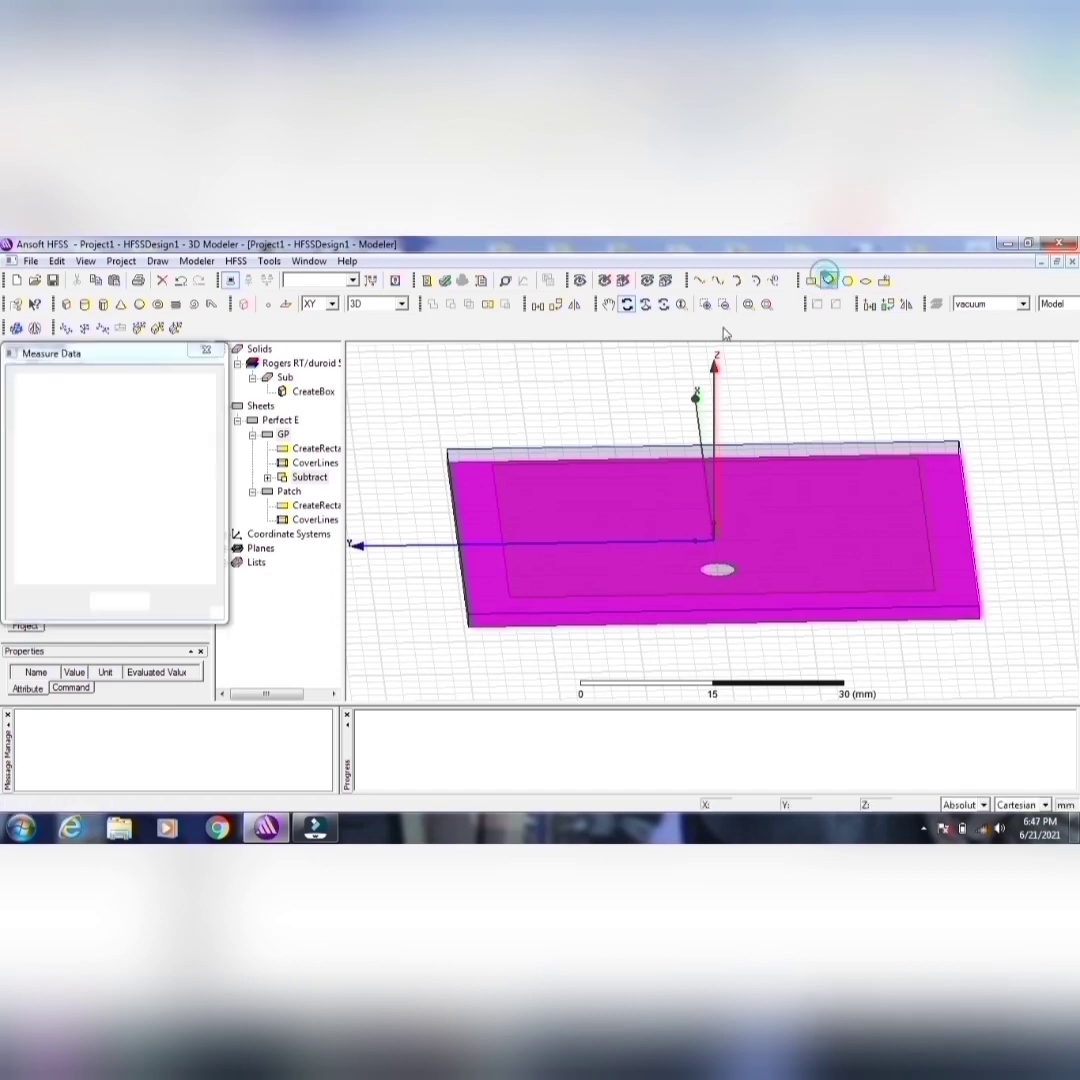
pyautogui.click(465, 396)
pyautogui.click(506, 441)
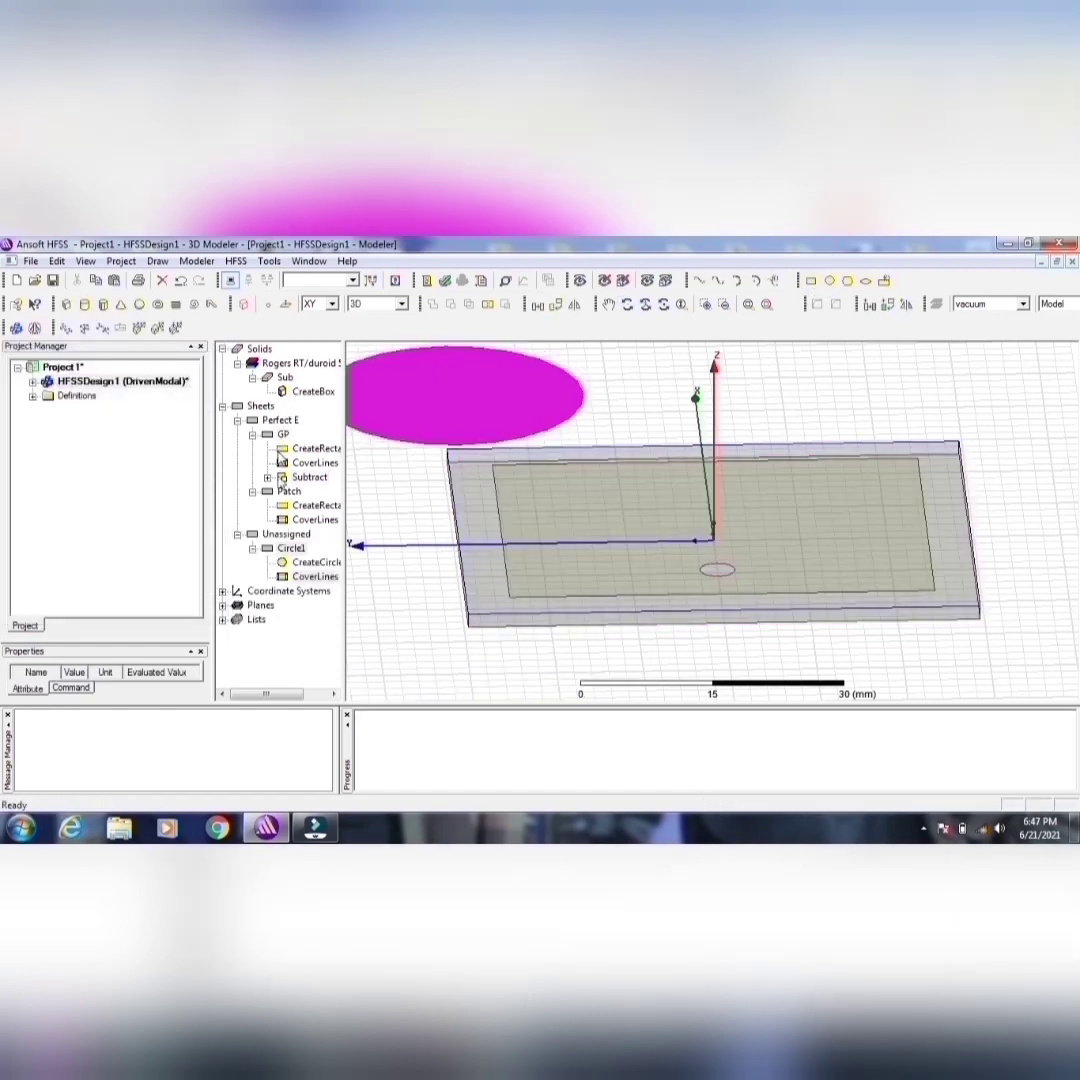
pyautogui.doubleClick(290, 550)
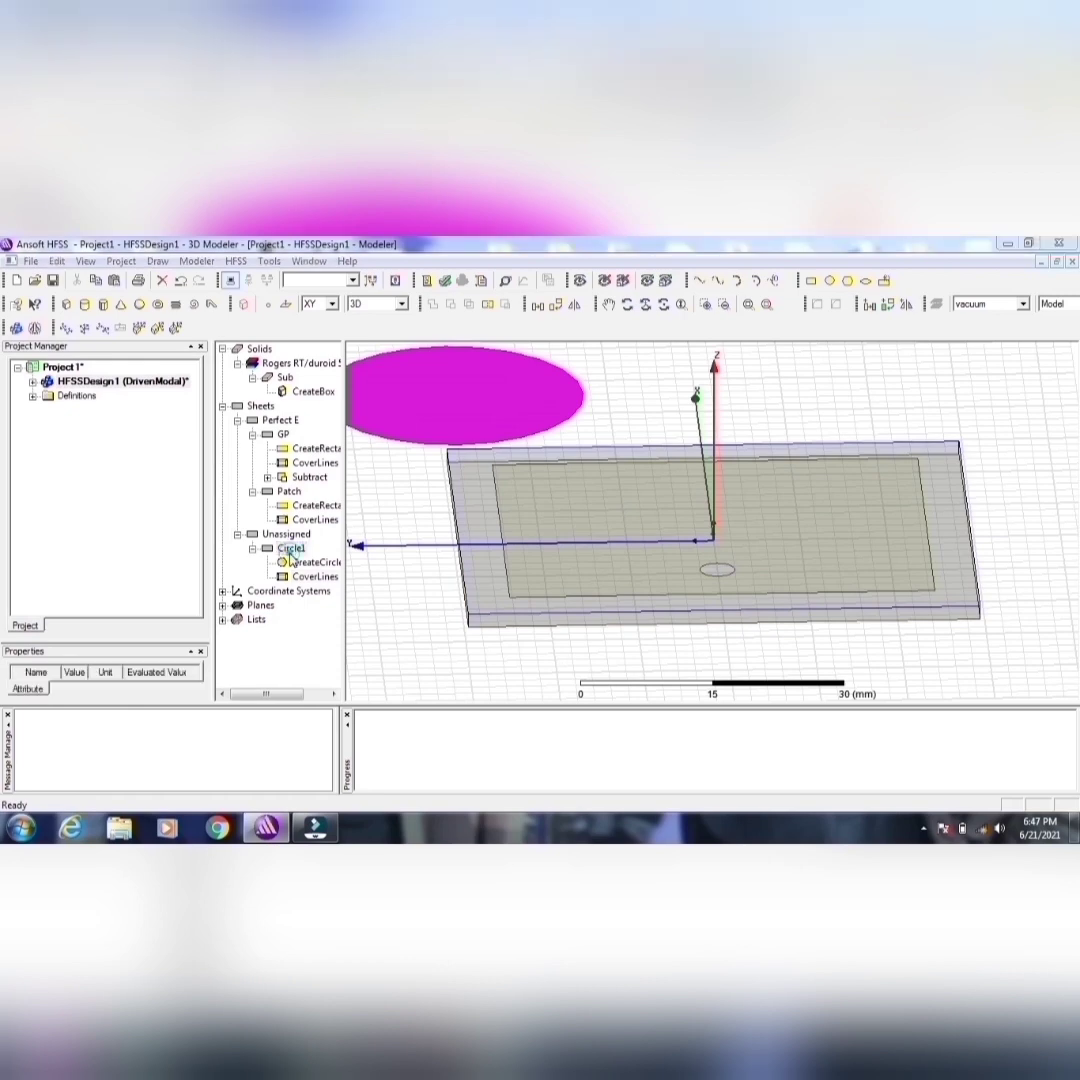
pyautogui.click(400, 448)
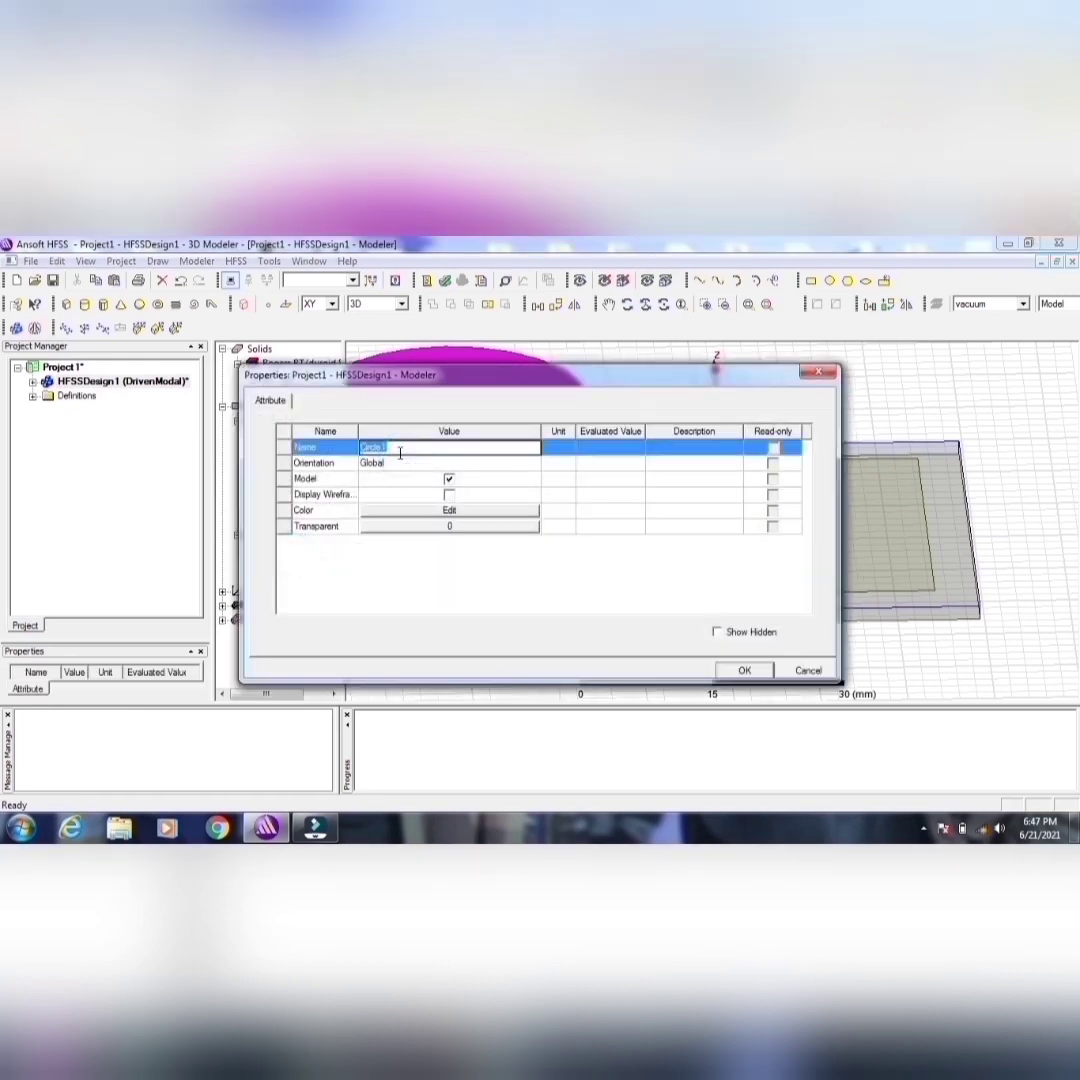
pyautogui.write('P')
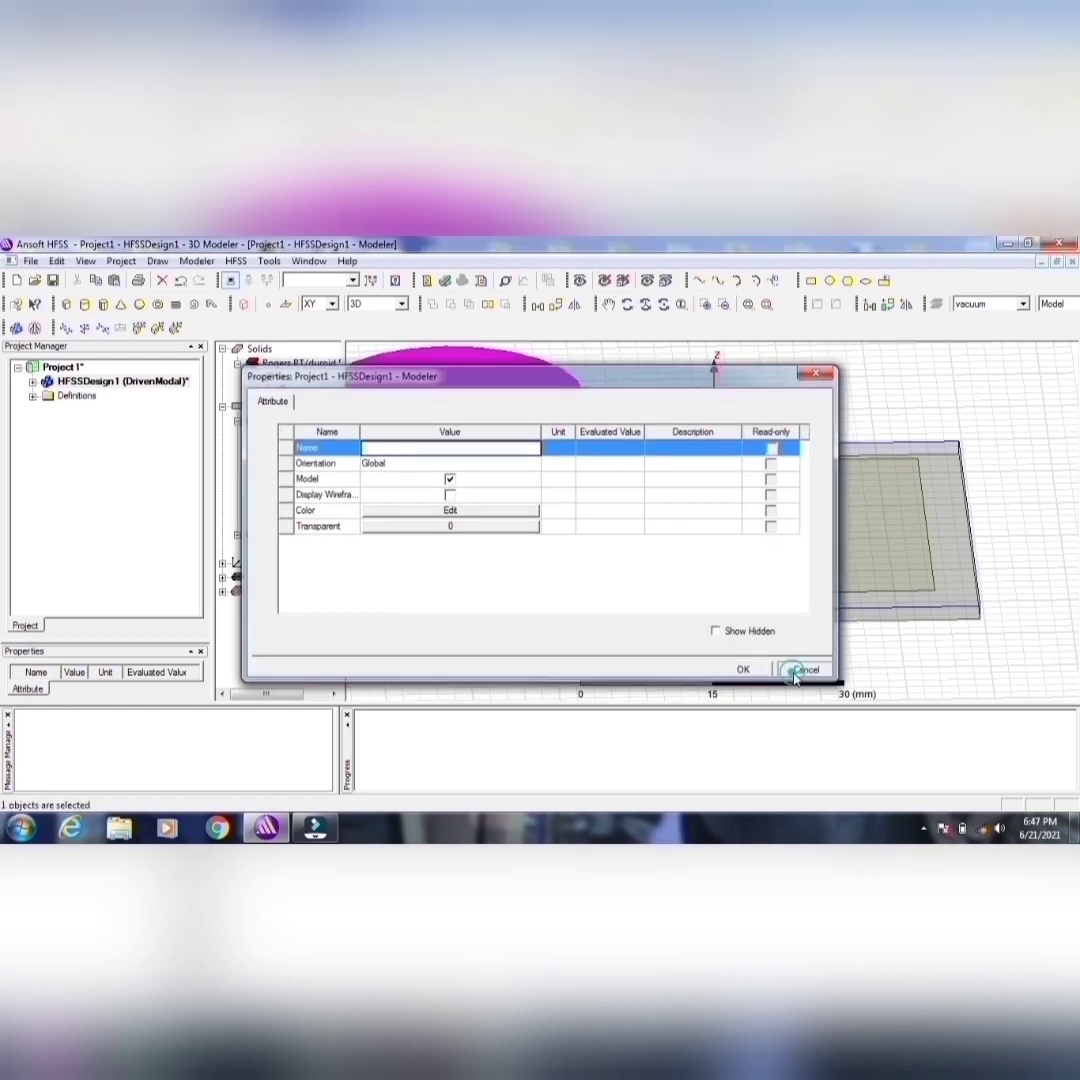
pyautogui.click(806, 670)
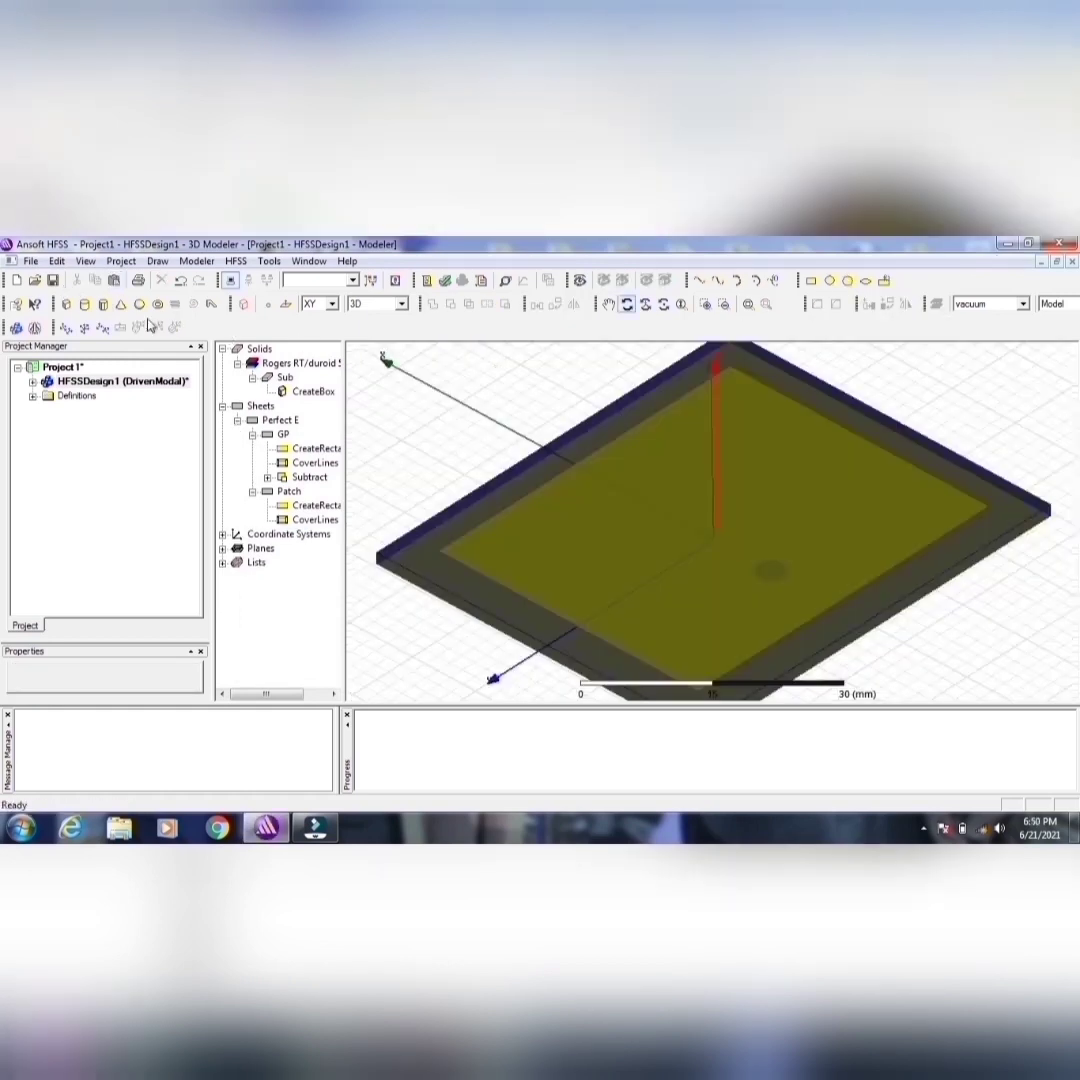
# Step: Draw a cylinder on the XY plane beyond the substrate's corner, with a radius of about 5.66 mm and a height of about -4 mm
pyautogui.click(84, 304)
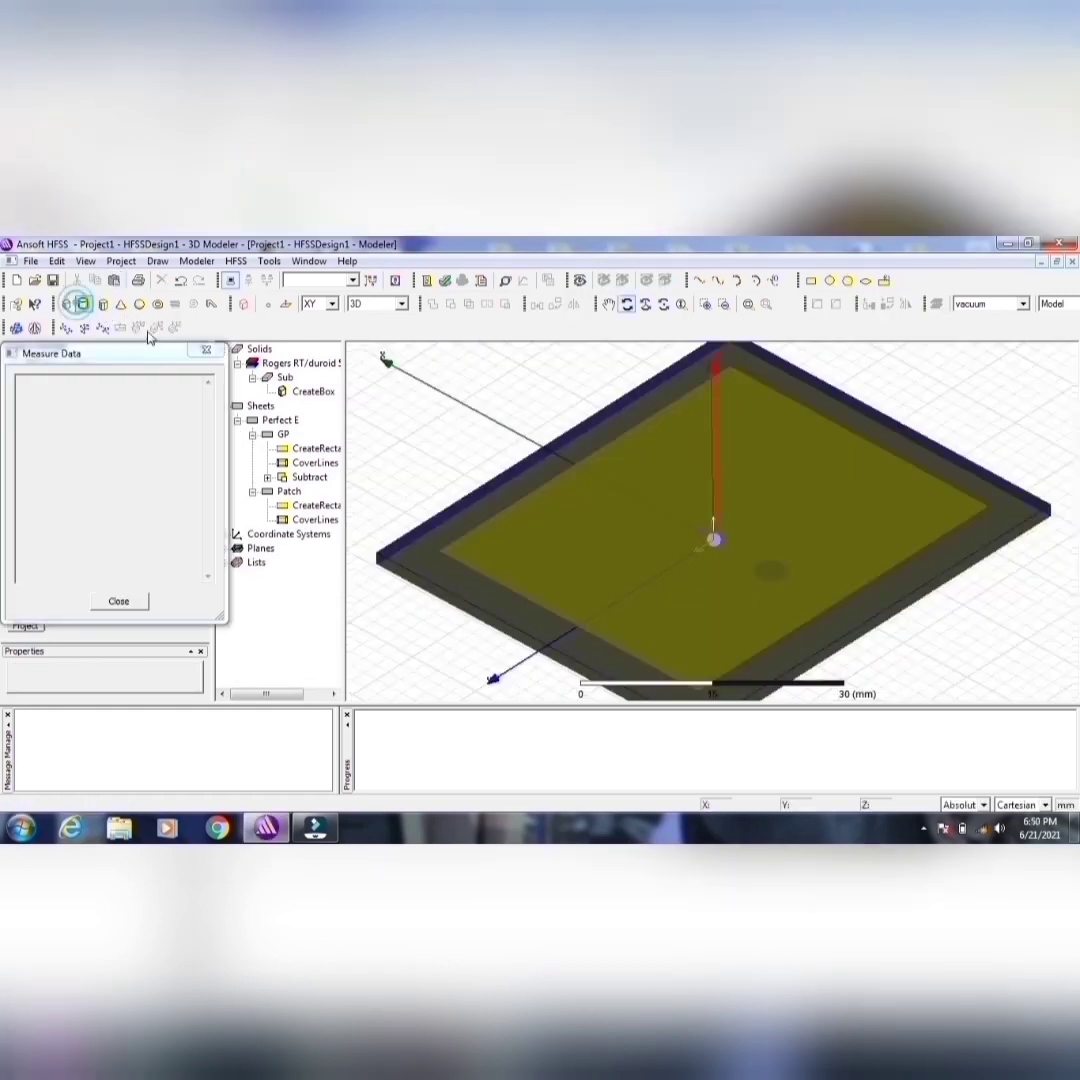
pyautogui.click(413, 406)
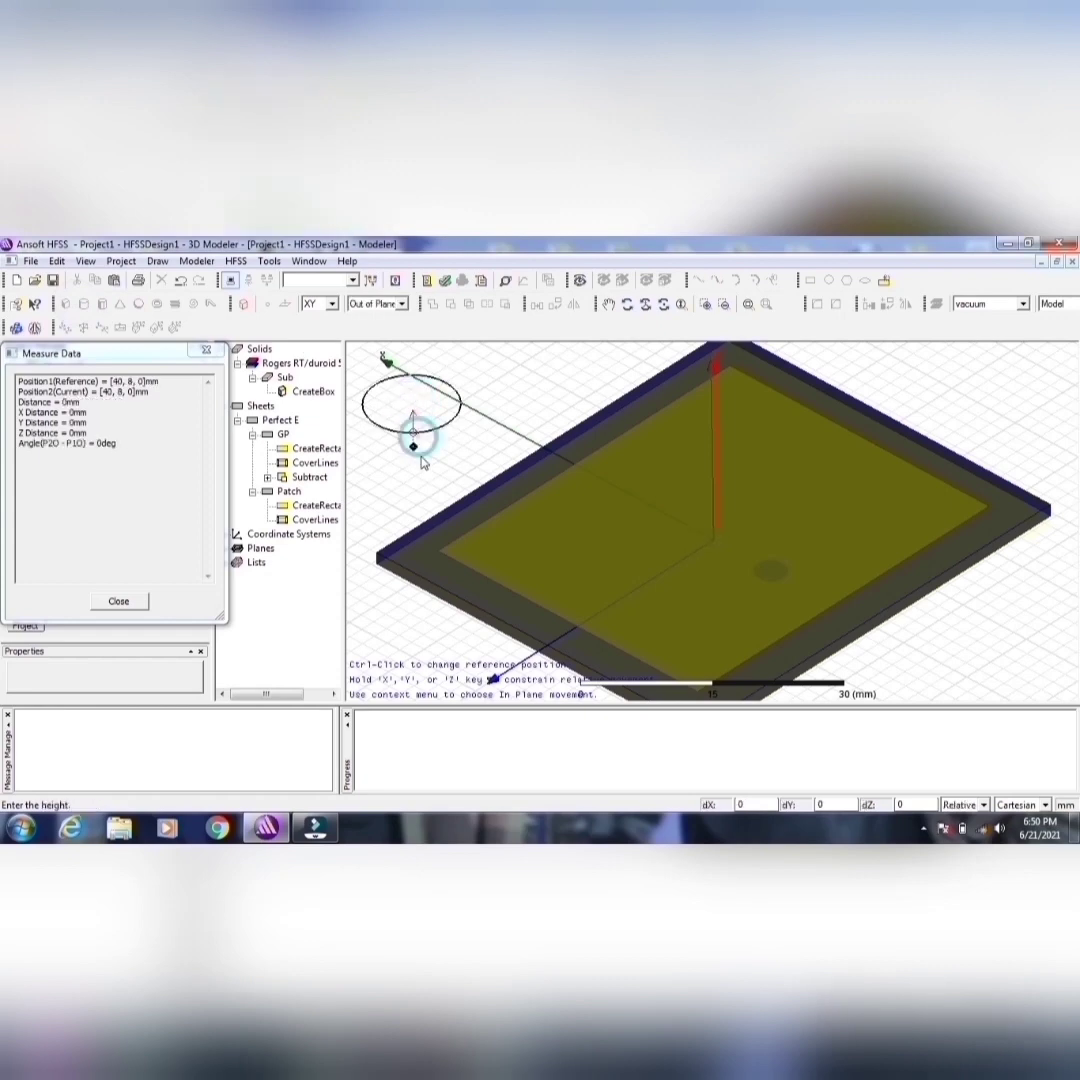
pyautogui.click(416, 440)
pyautogui.click(423, 473)
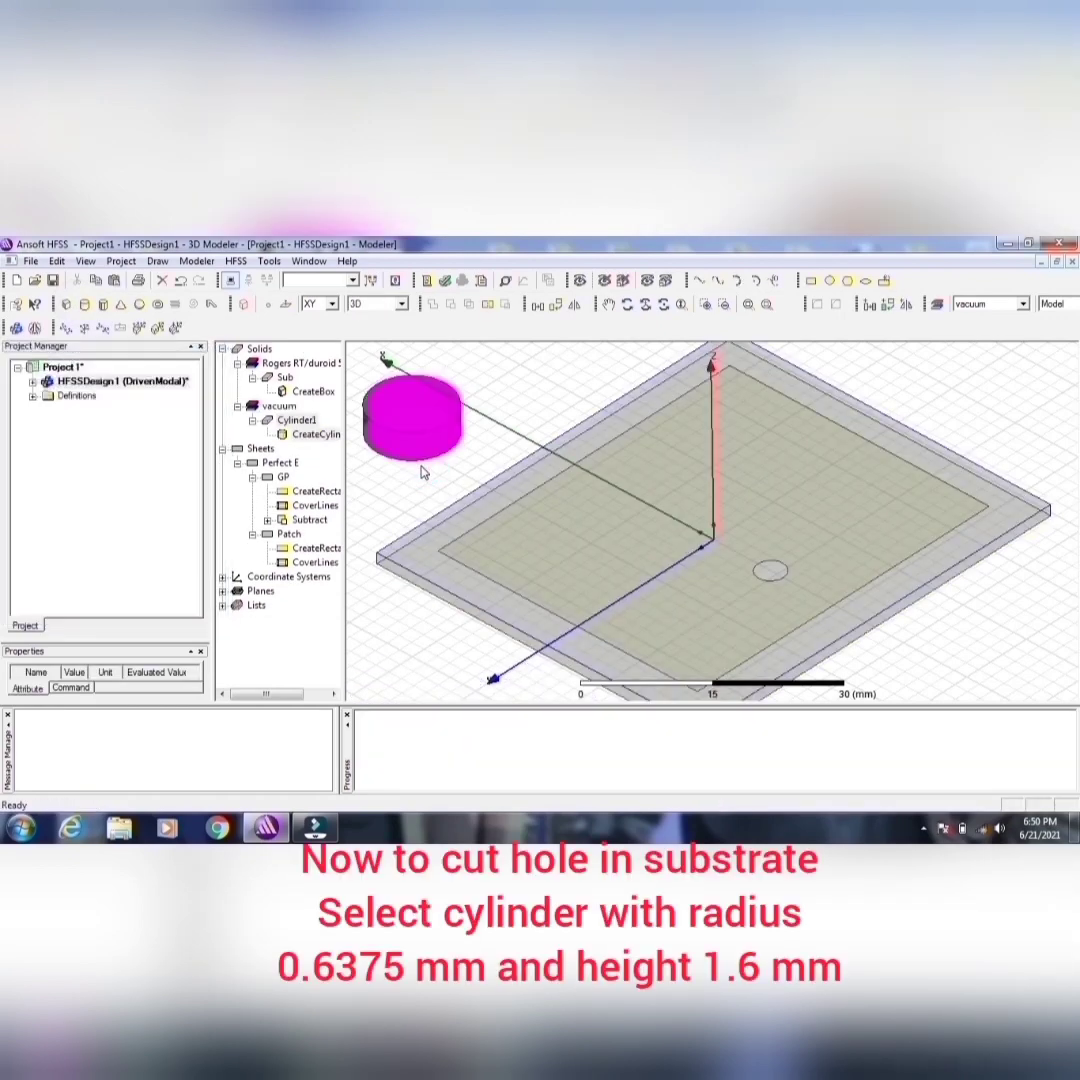
# Step: Rename the new cylinder as SubCut and assign it the Rogers RT/duroid 5880 (tm) material
pyautogui.doubleClick(300, 421)
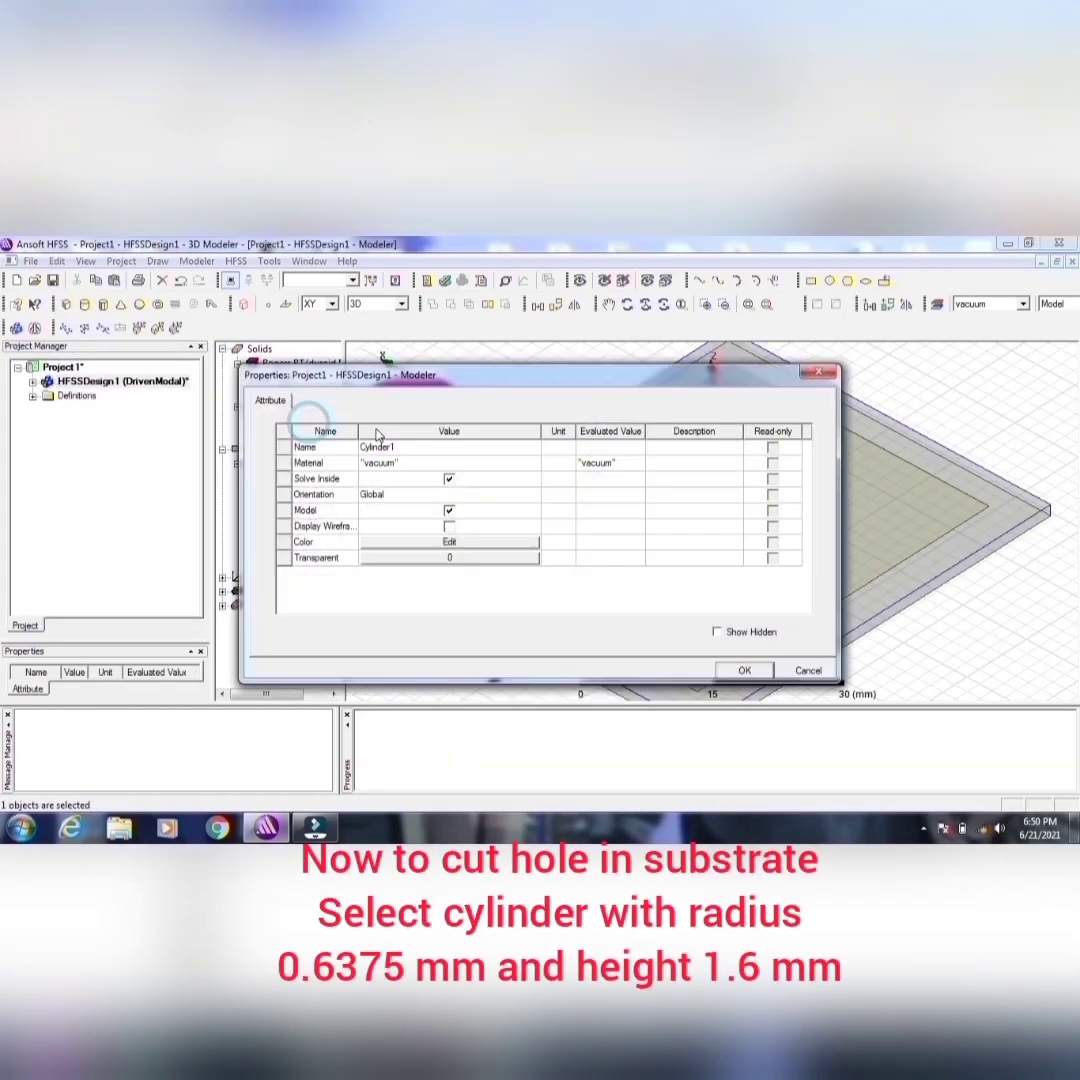
pyautogui.click(400, 447)
pyautogui.write('SubCut')
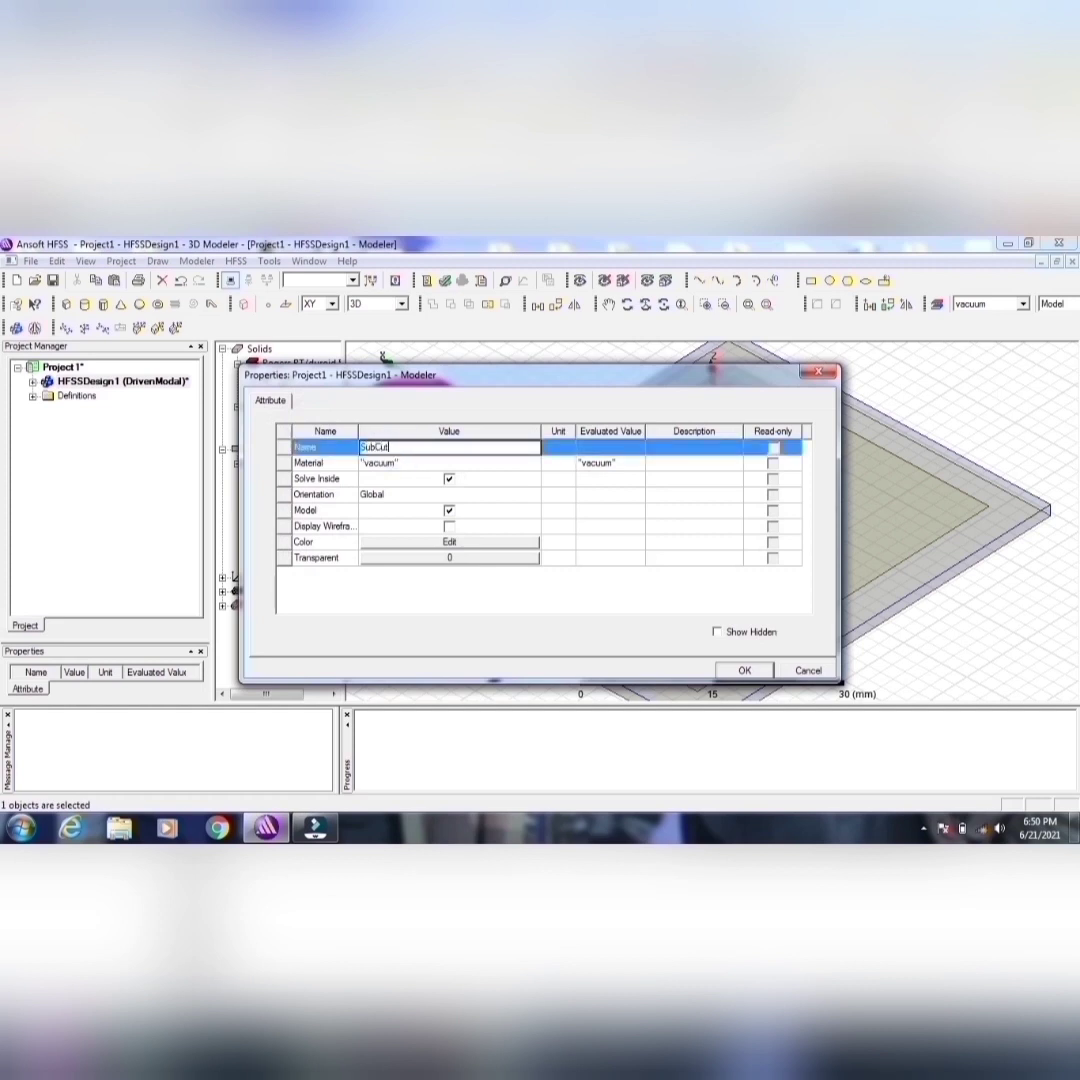
pyautogui.click(408, 462)
pyautogui.click(405, 463)
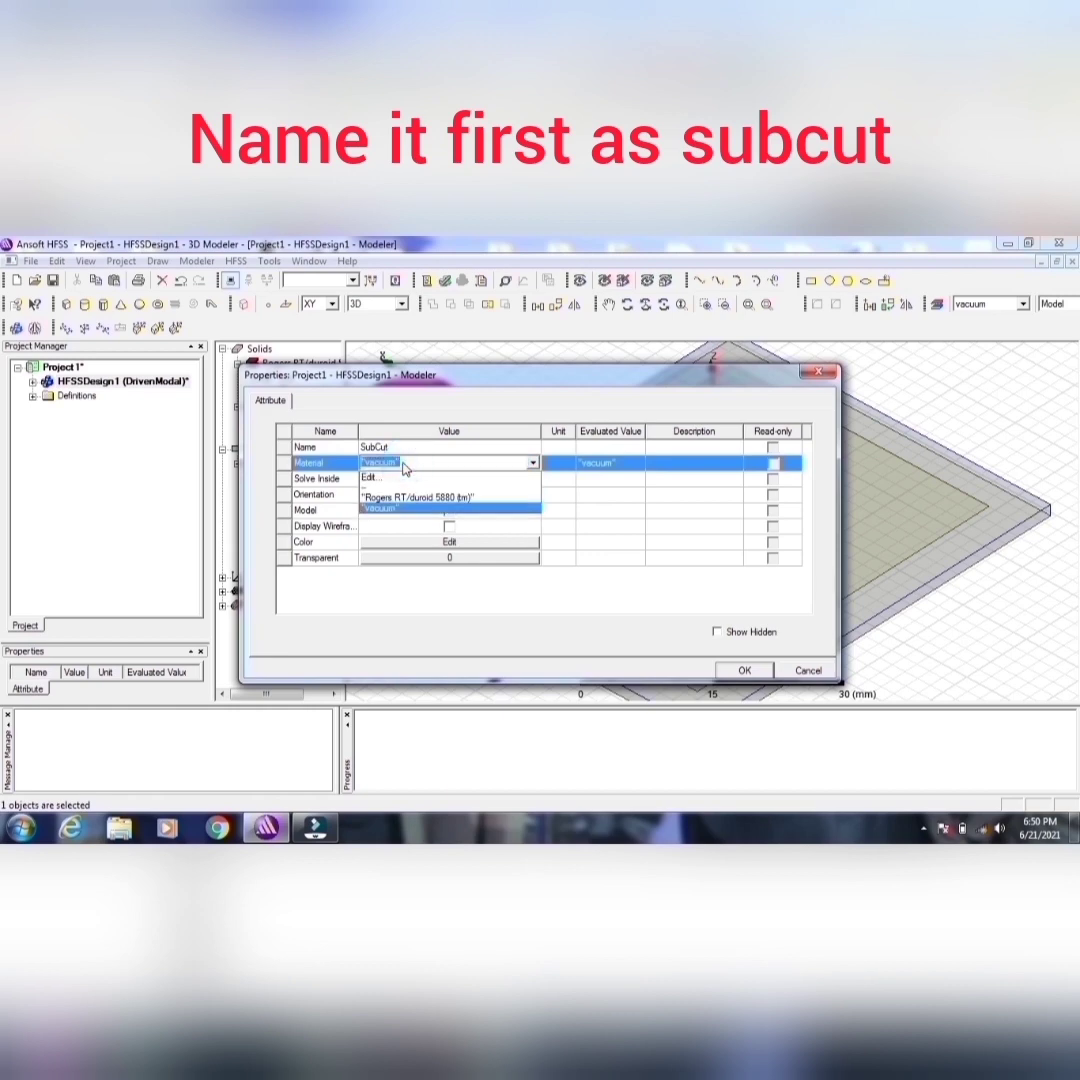
pyautogui.click(390, 500)
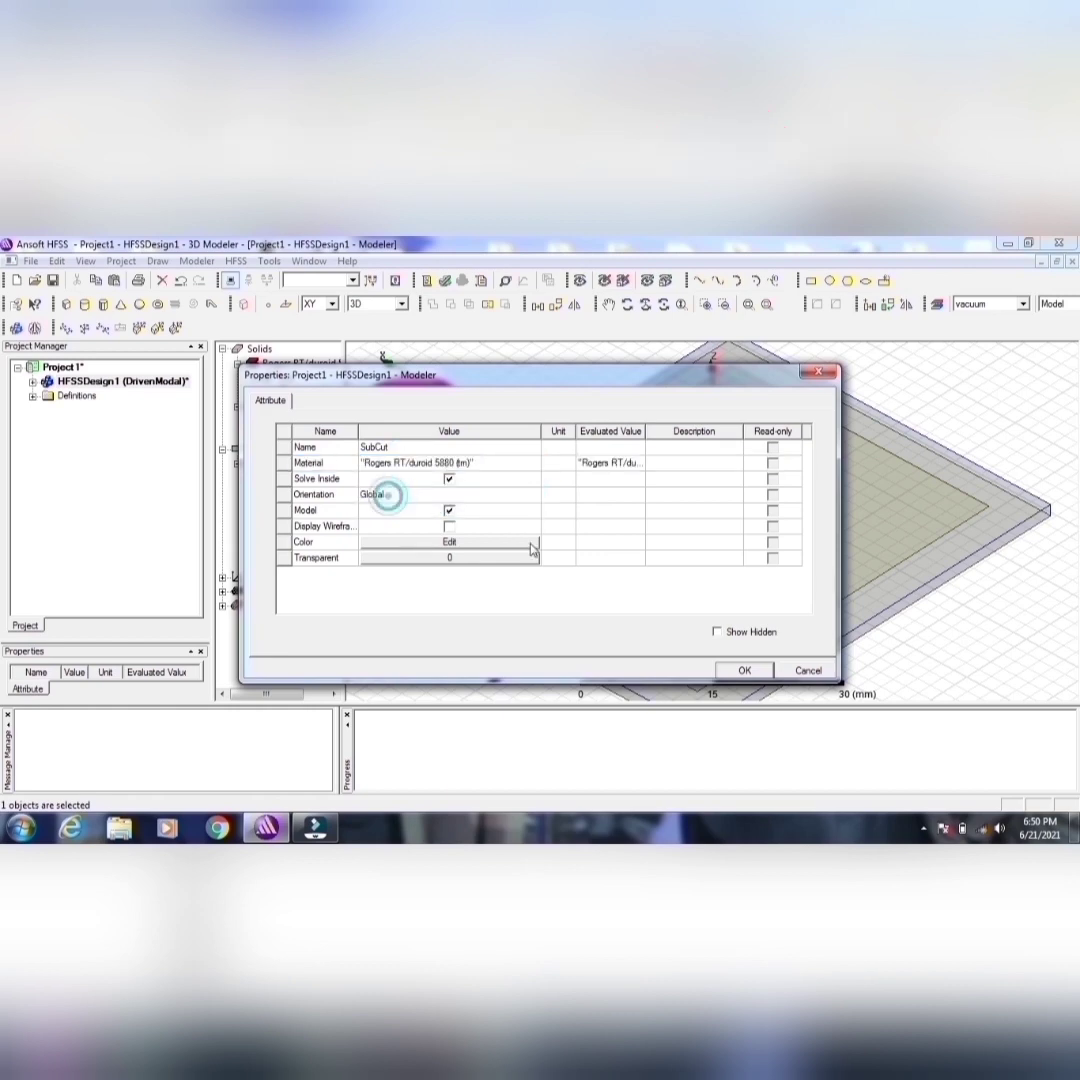
pyautogui.click(744, 670)
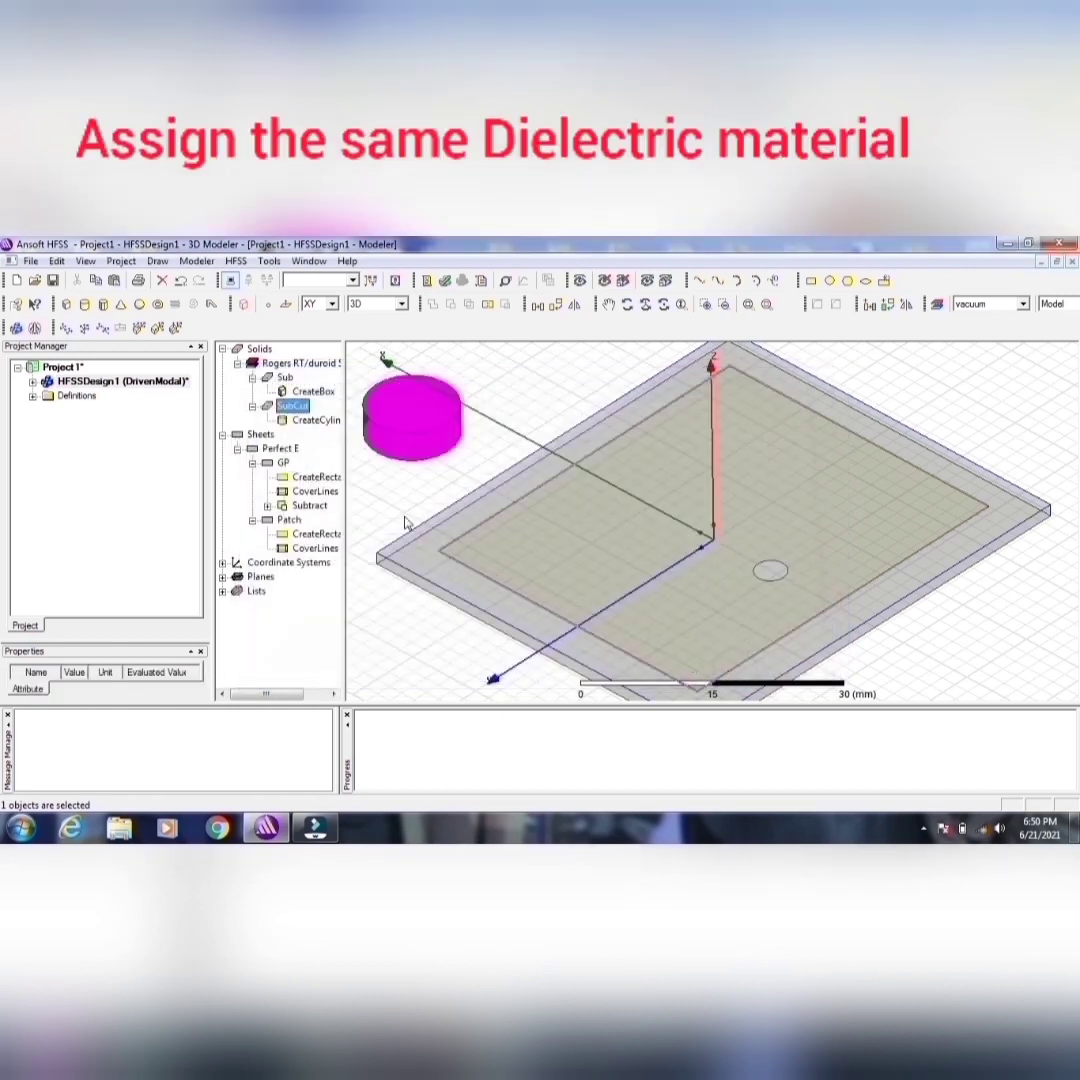
# Step: Set the SubCut cylinder's center position to -9, 0, 0 mm
pyautogui.doubleClick(302, 421)
pyautogui.click(387, 479)
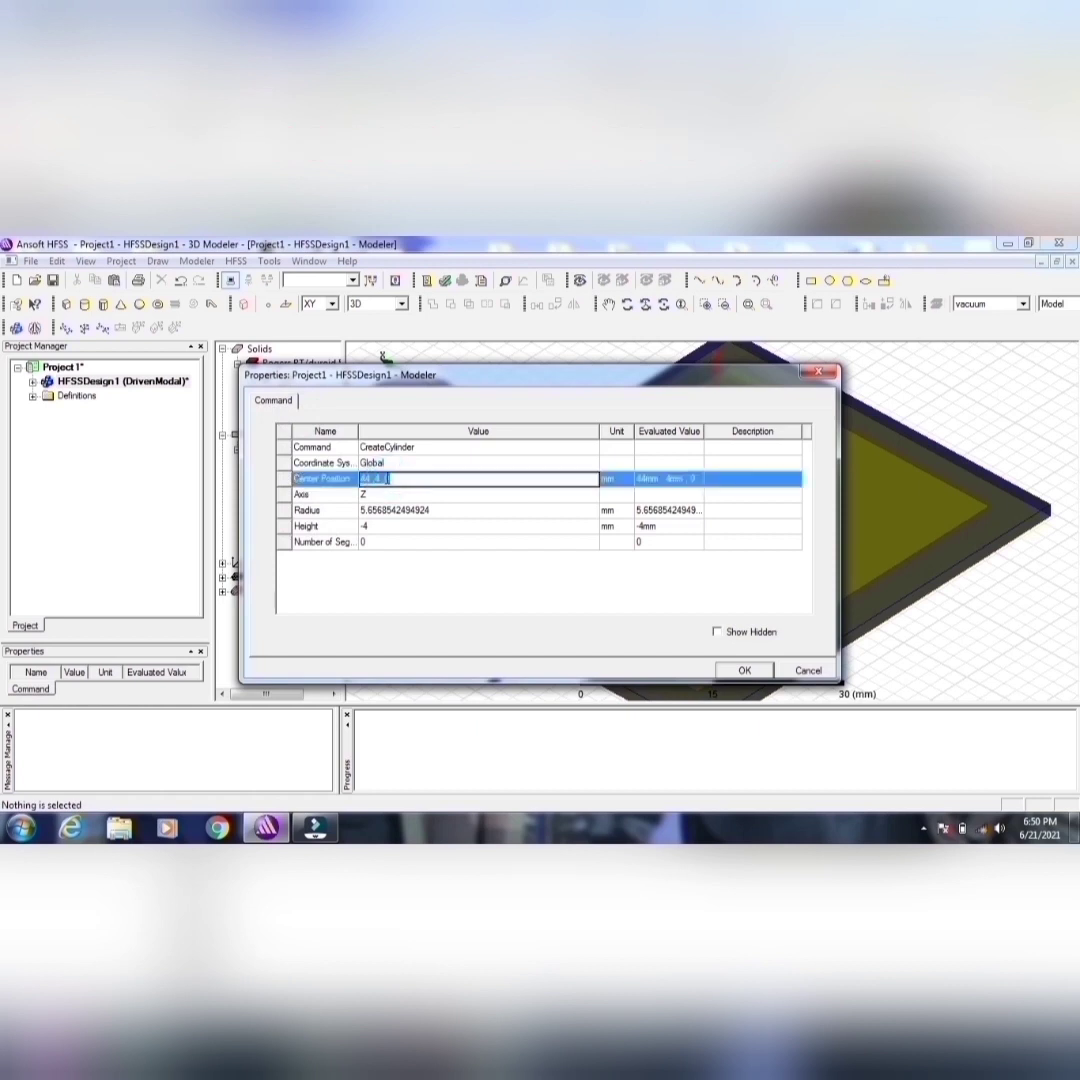
pyautogui.write('-9mm')
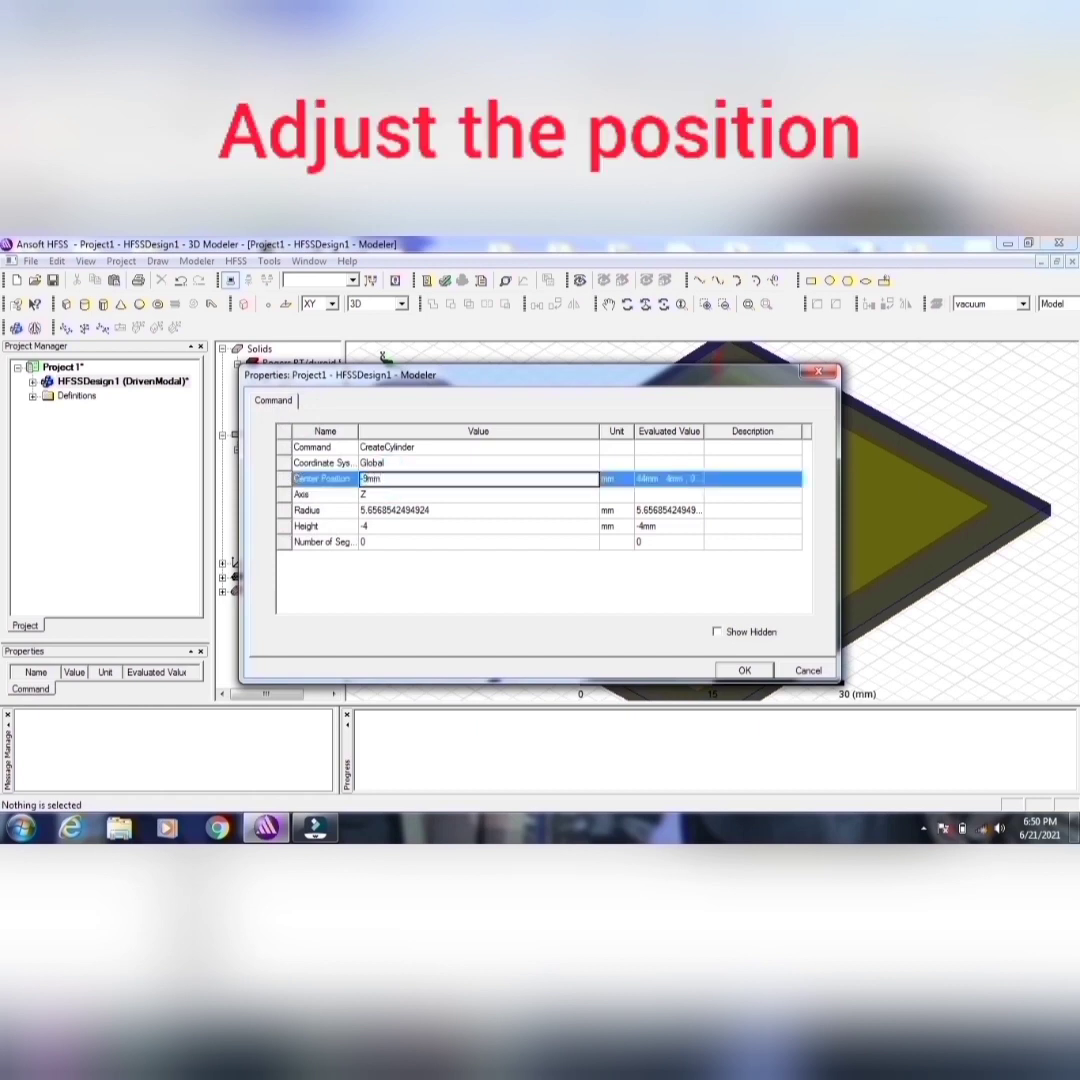
pyautogui.write(',0,')
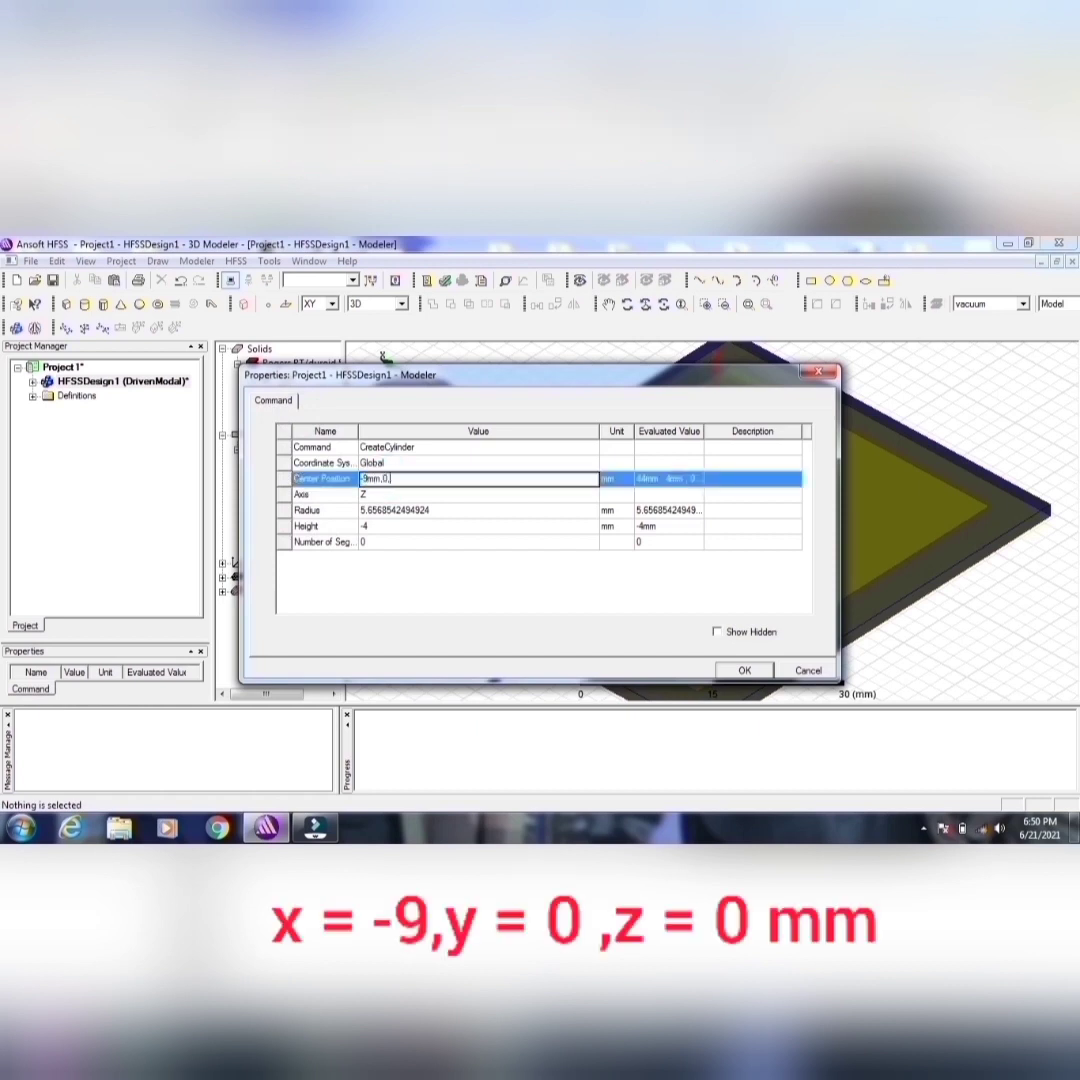
pyautogui.write('0mm')
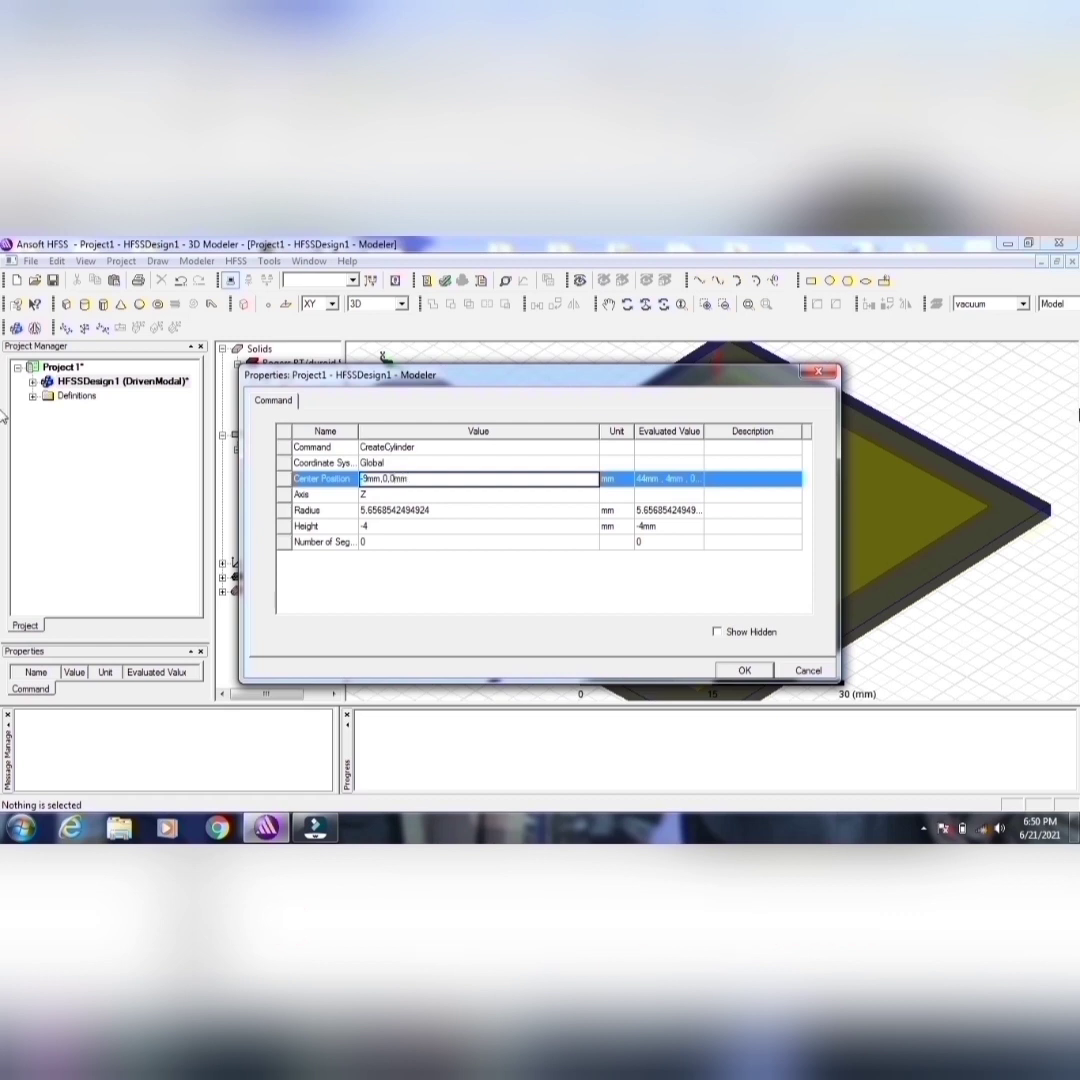
# Step: Set the SubCut cylinder's height to 1.6 mm and its radius to 0.6375 mm
pyautogui.click(382, 526)
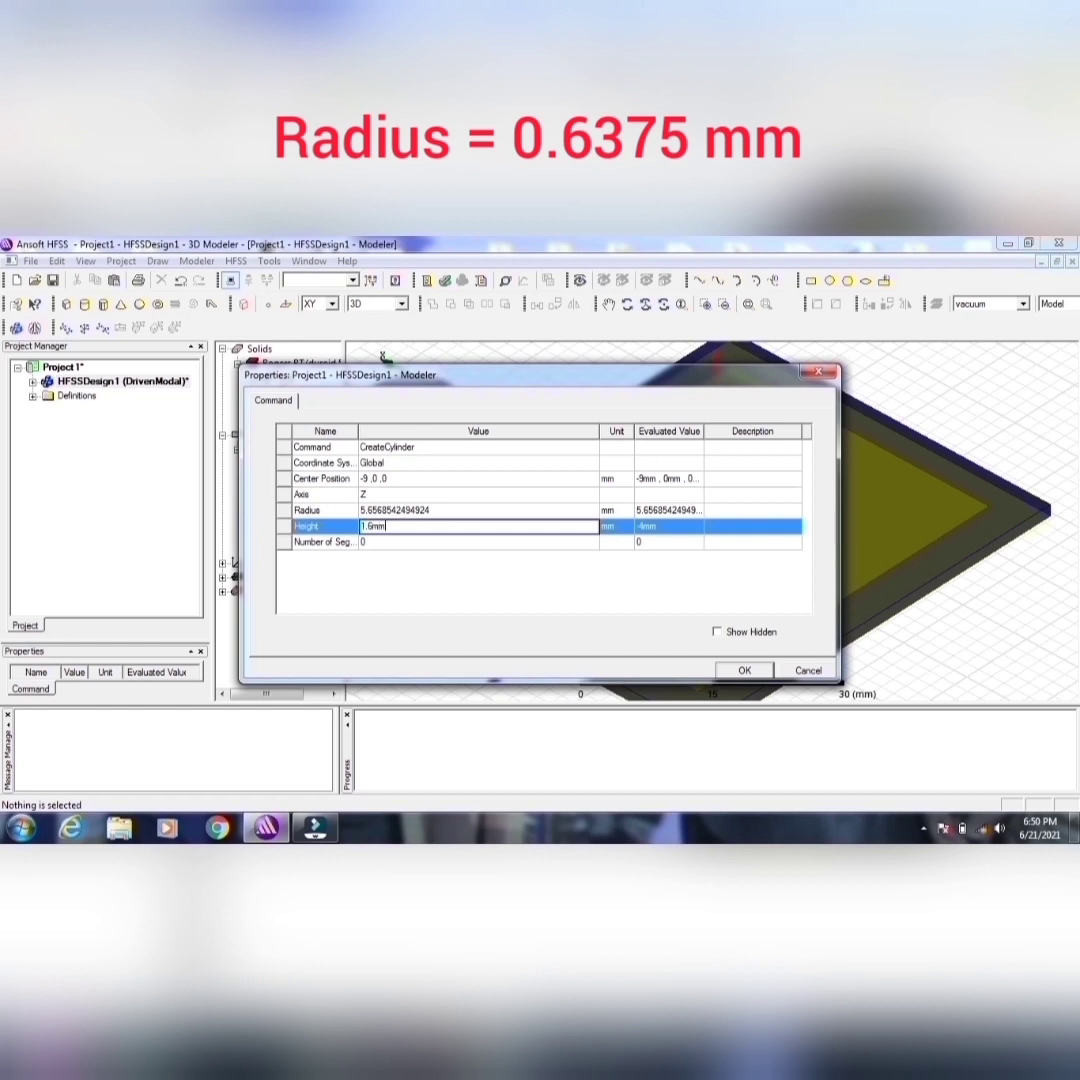
pyautogui.click(398, 510)
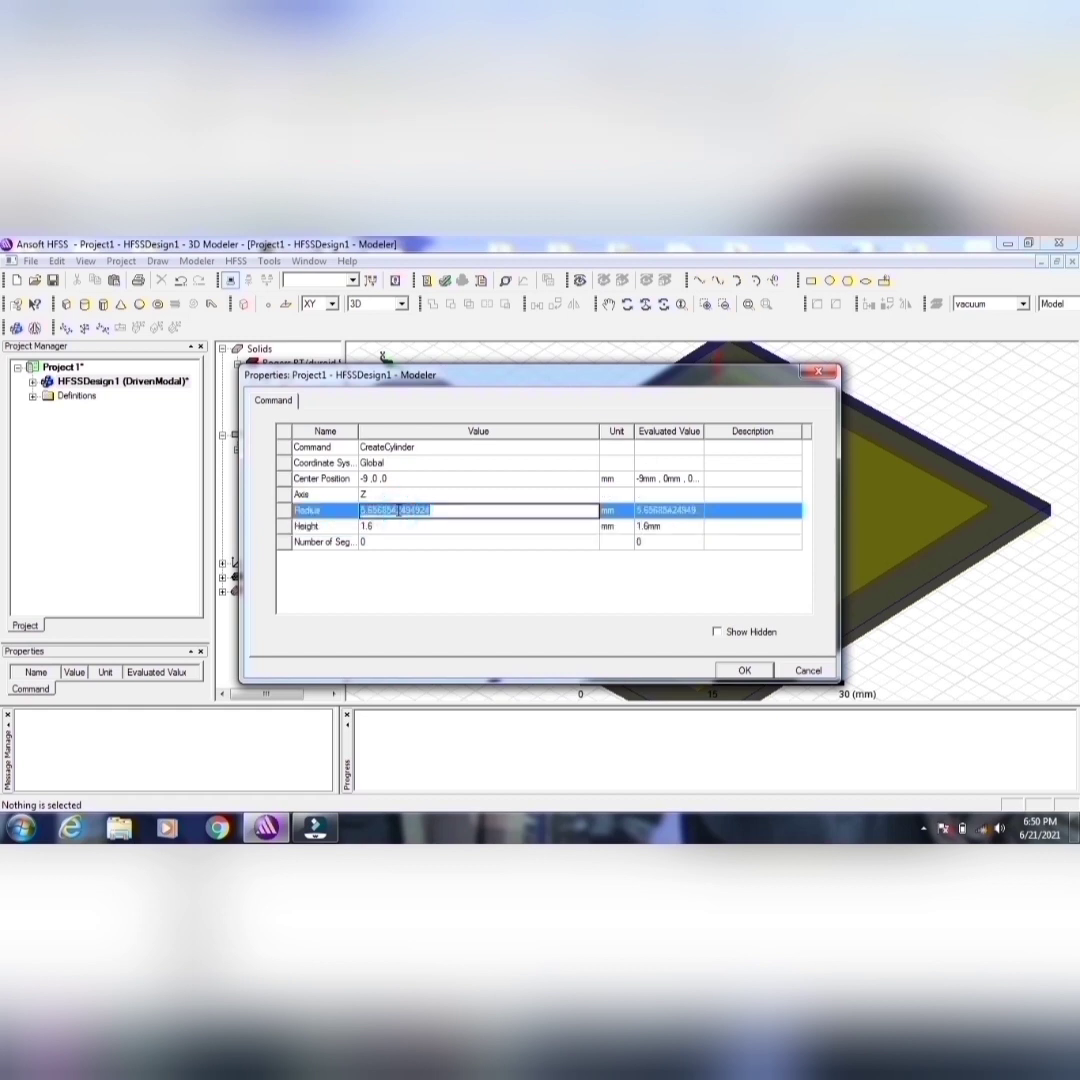
pyautogui.write('0.6375mm')
pyautogui.click(744, 670)
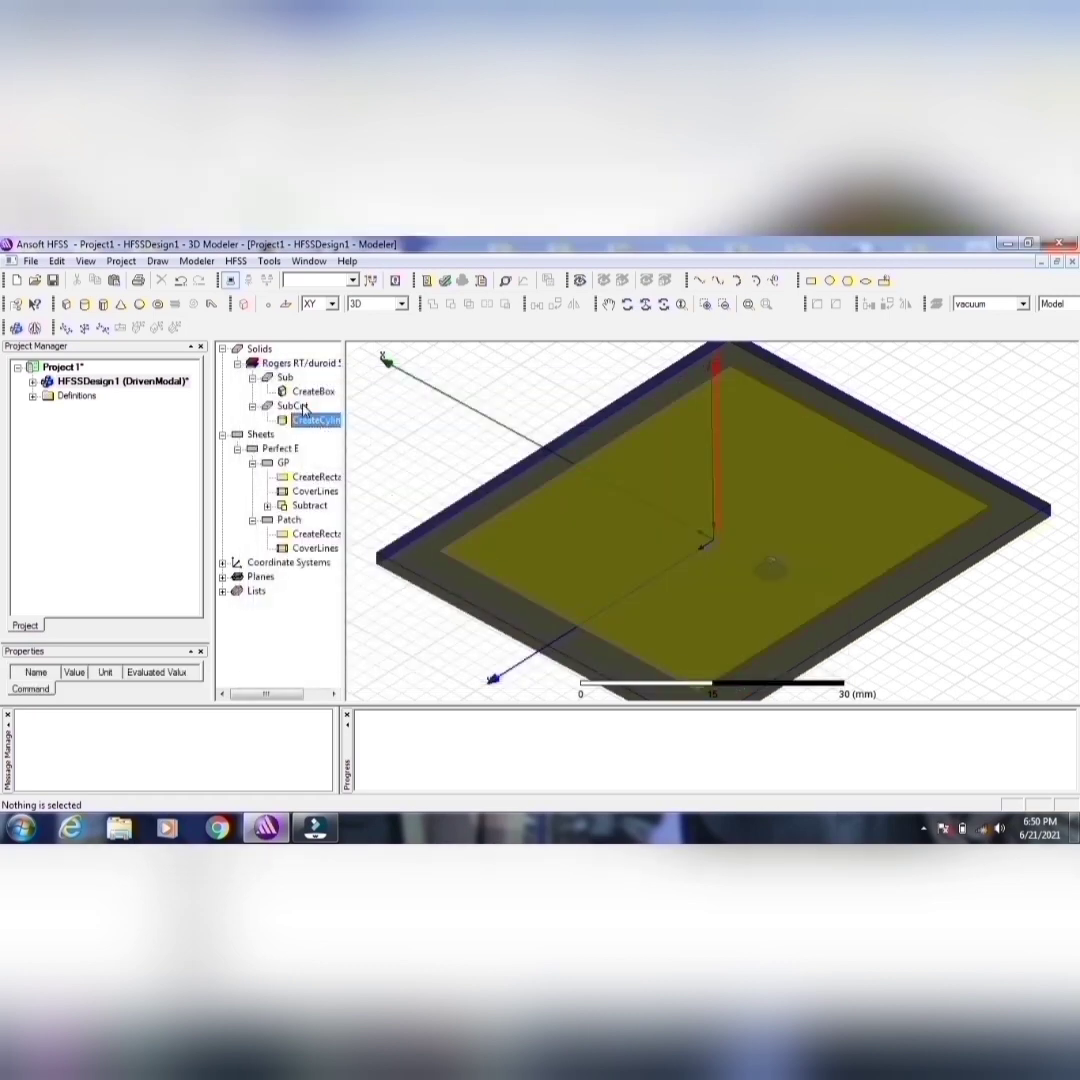
# Step: Subtract the SubCut cylinder from the Sub substrate to cut the probe hole
pyautogui.click(285, 378)
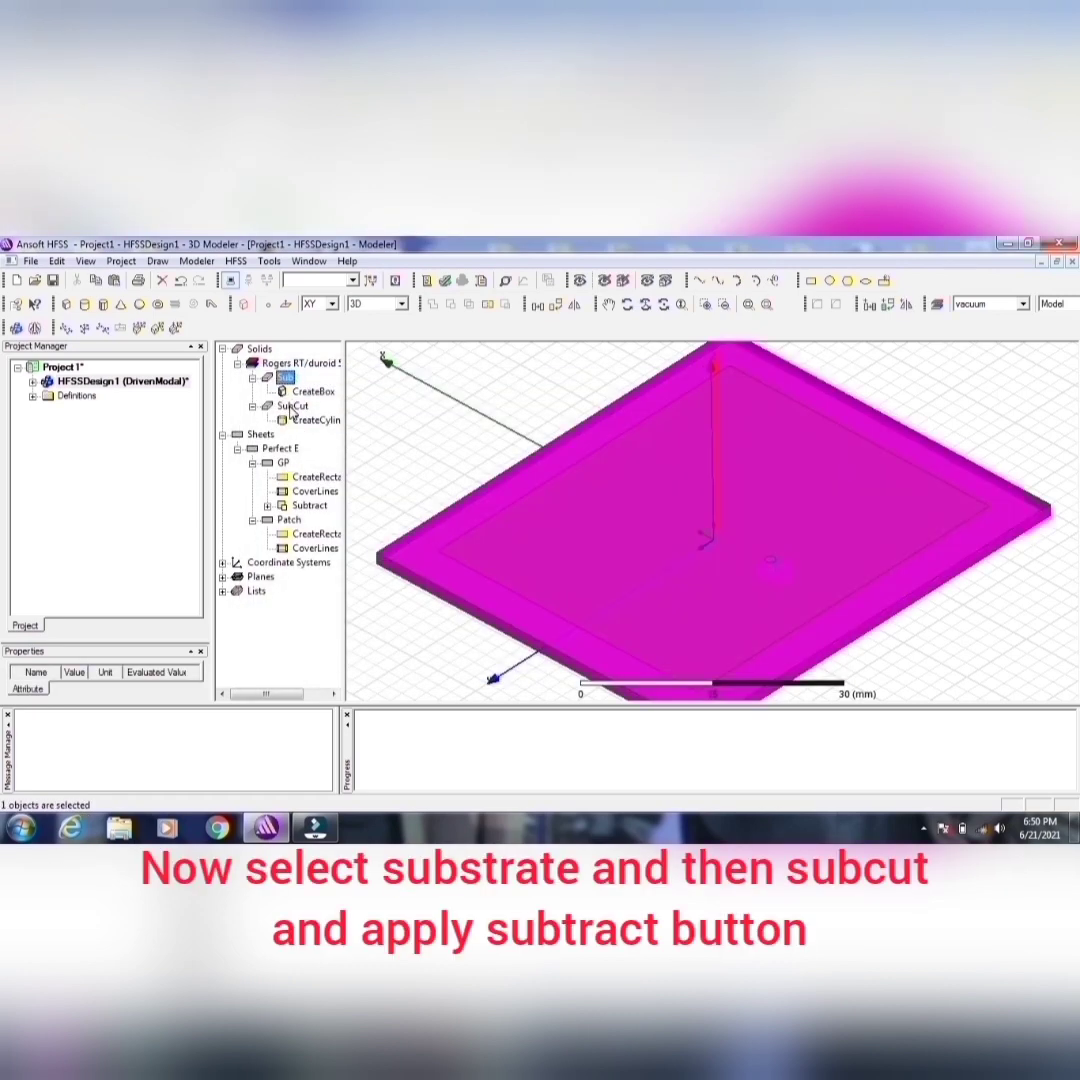
pyautogui.keyDown('ctrl'); pyautogui.click(294, 407); pyautogui.keyUp('ctrl')
pyautogui.click(450, 304)
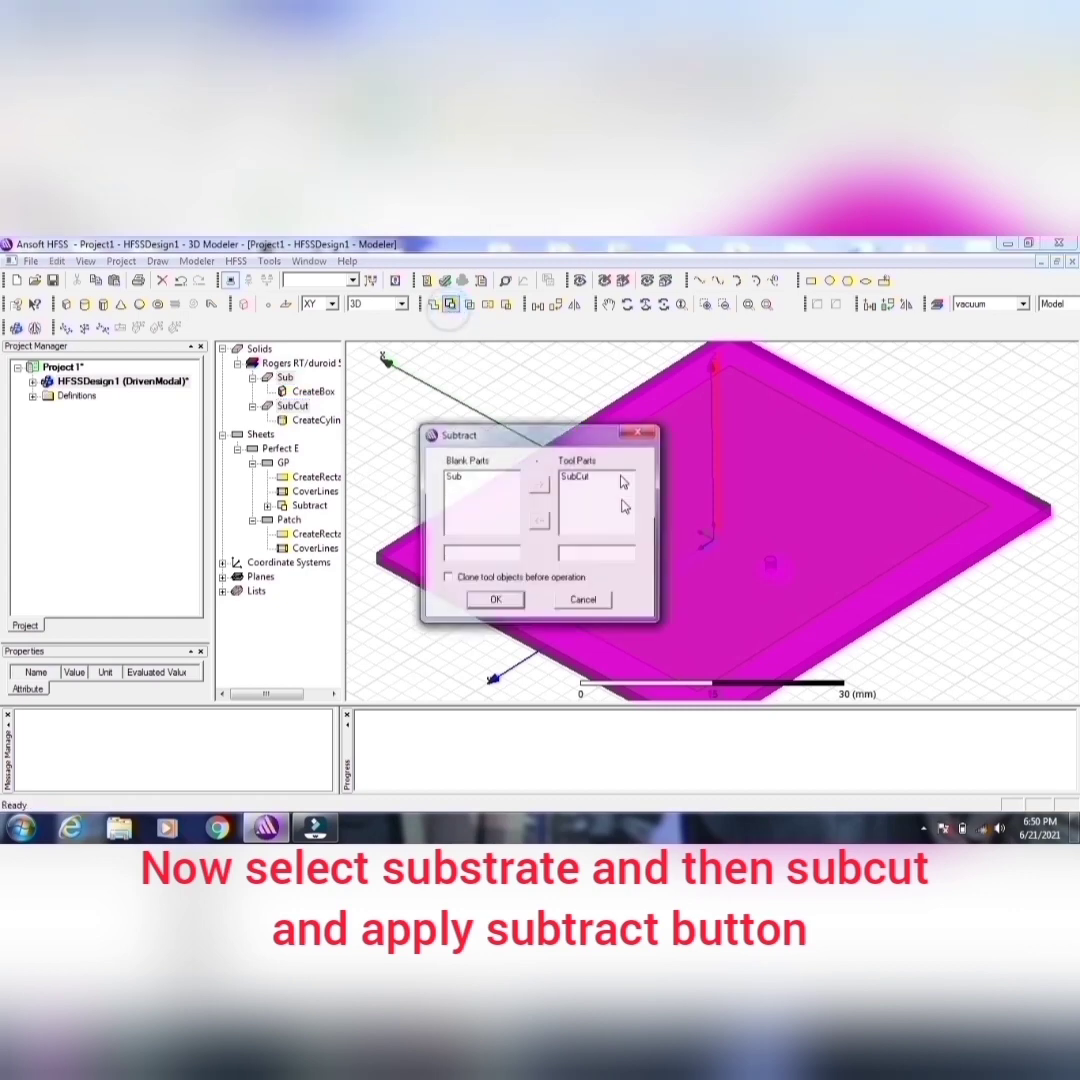
pyautogui.click(515, 600)
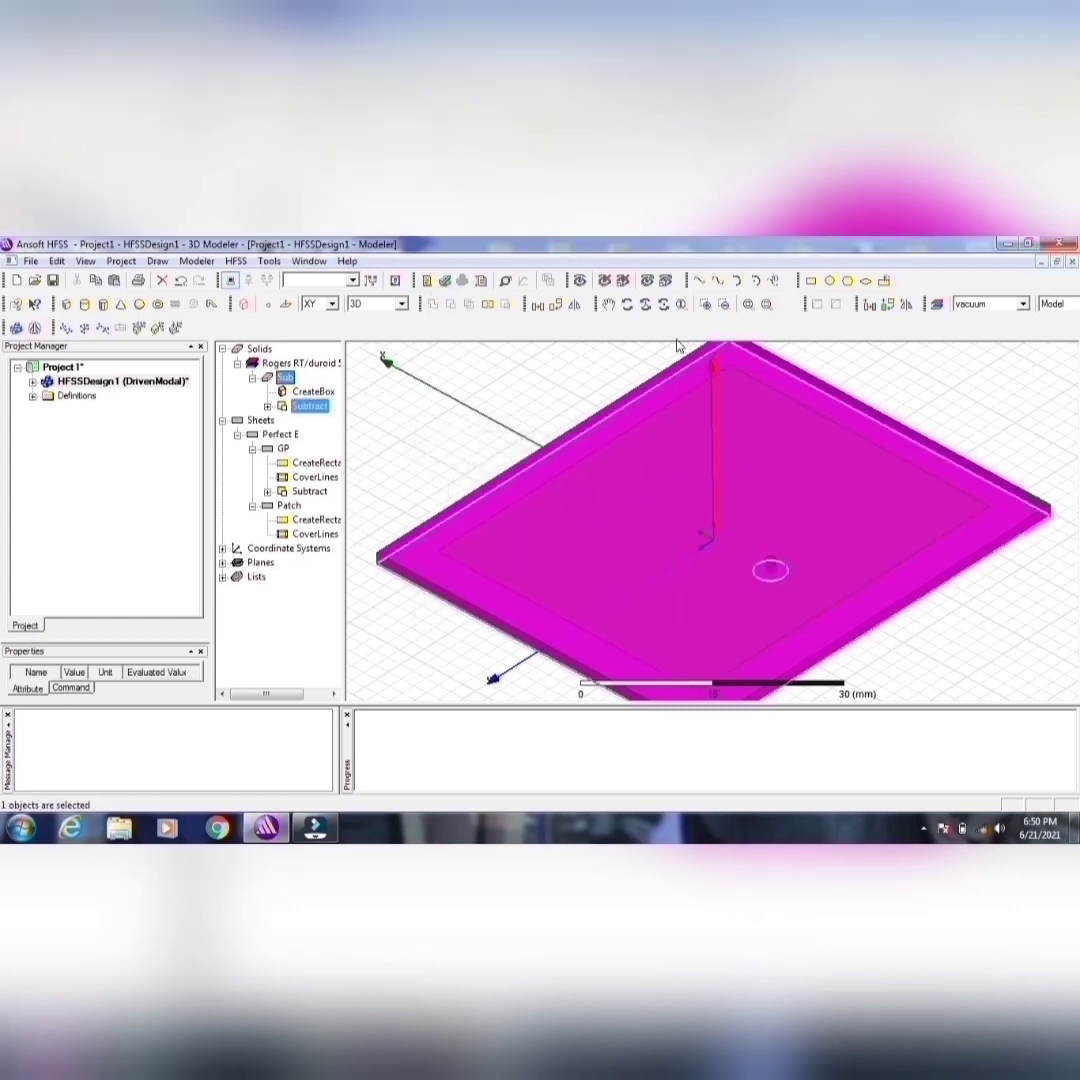
# Step: Examine the probe hole through the substrate from different angles, checking it against the patch and substrate
pyautogui.click(625, 306)
pyautogui.moveTo(736, 476); pyautogui.dragTo(765, 479)
pyautogui.click(289, 505)
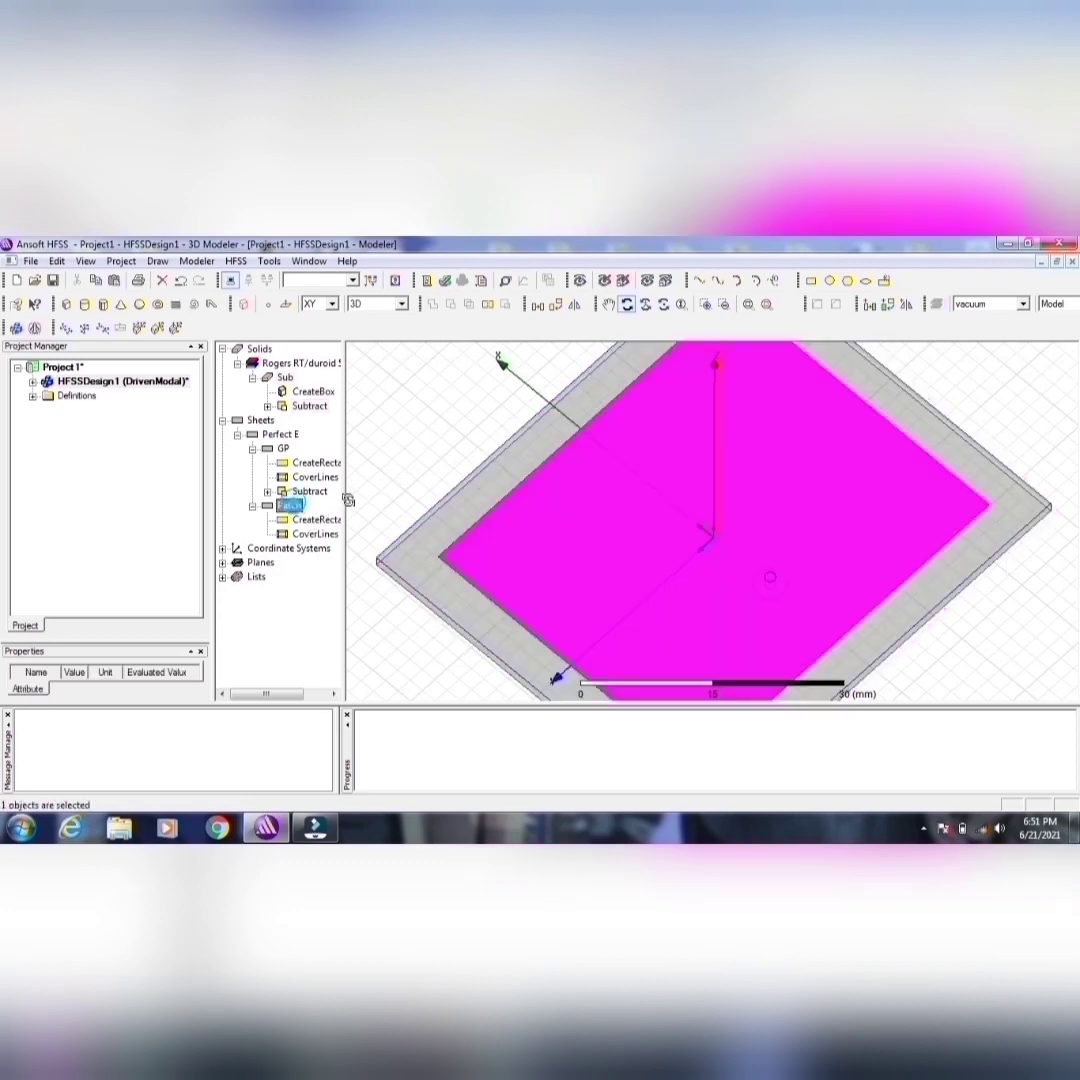
pyautogui.click(292, 364)
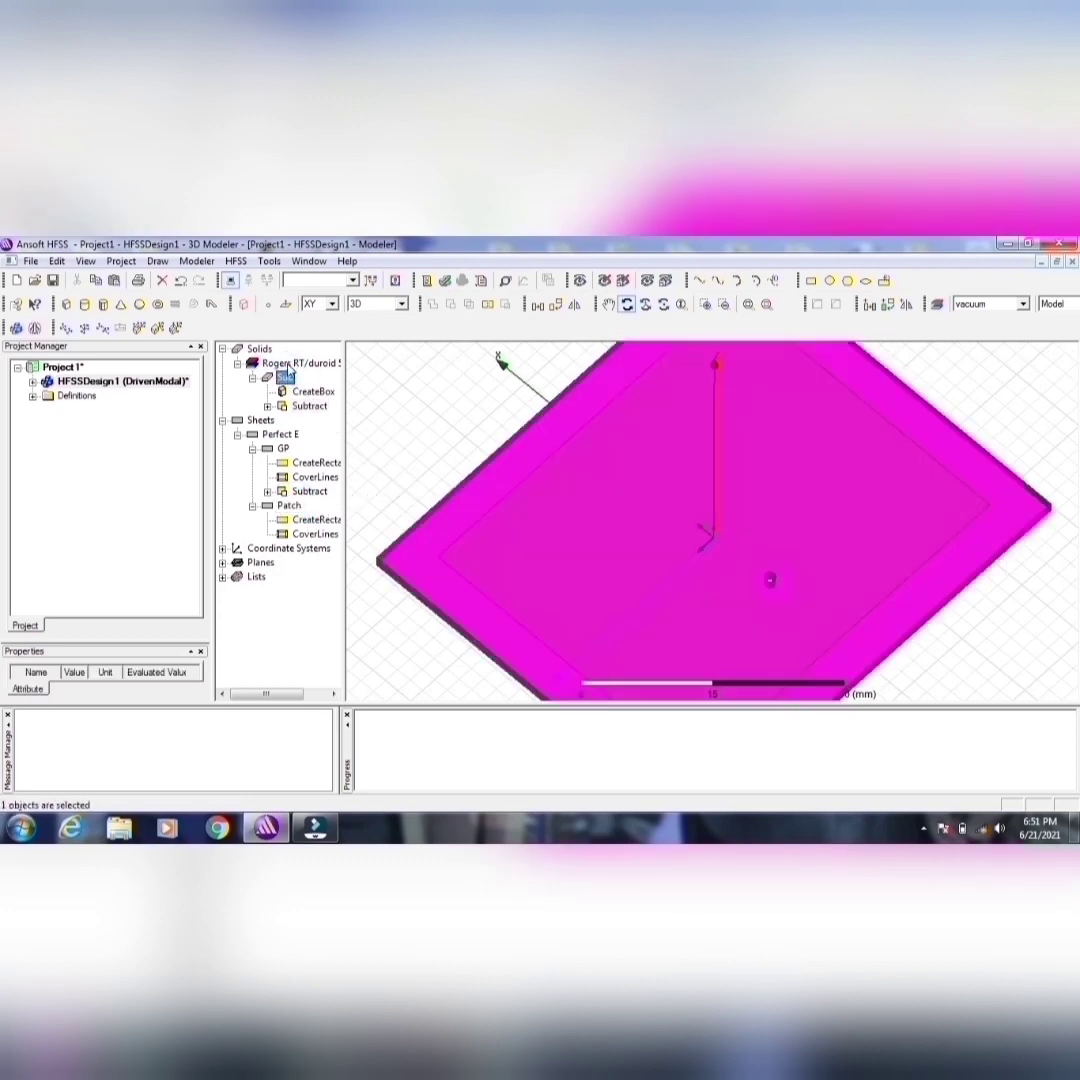
pyautogui.click(285, 378)
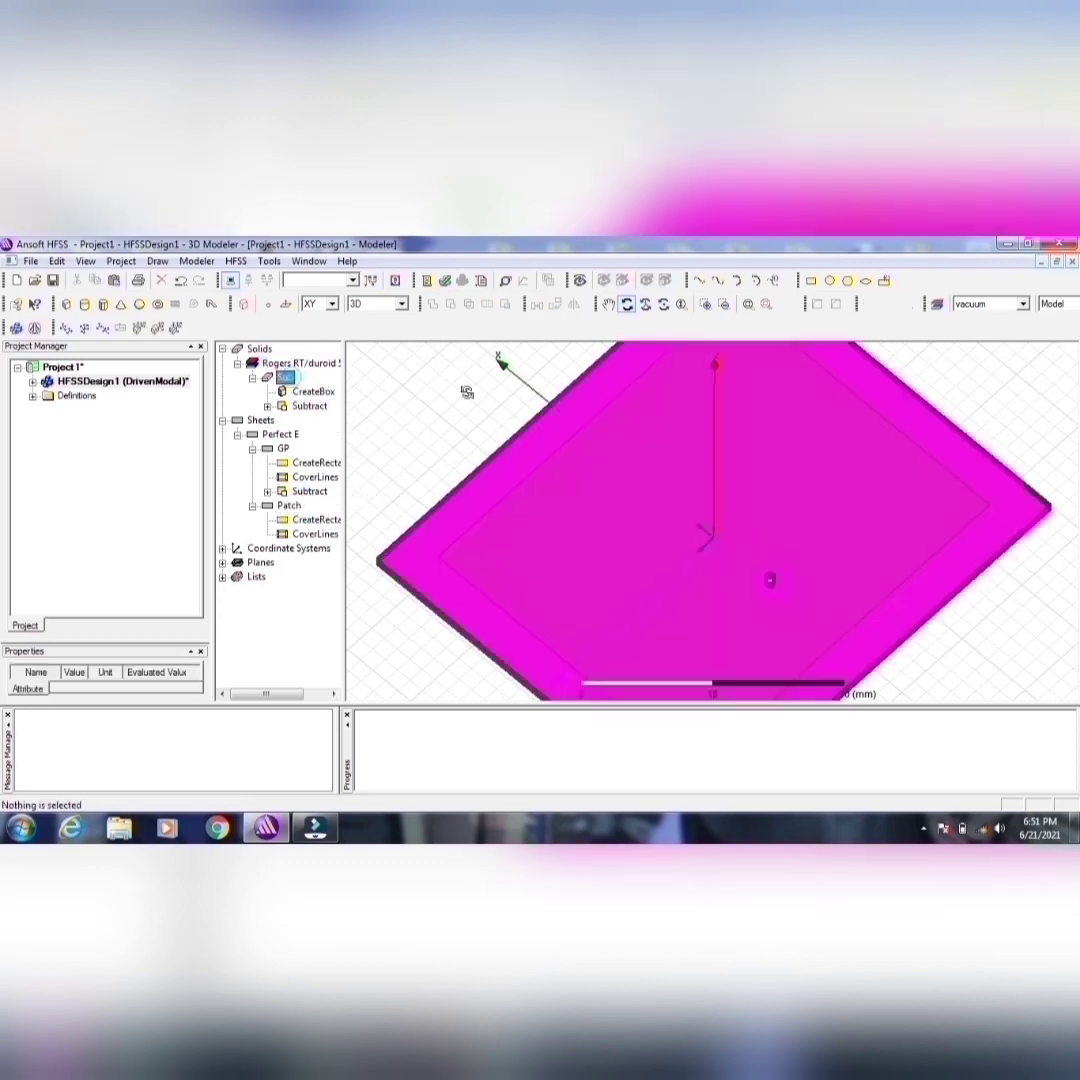
pyautogui.moveTo(761, 424); pyautogui.dragTo(690, 560)
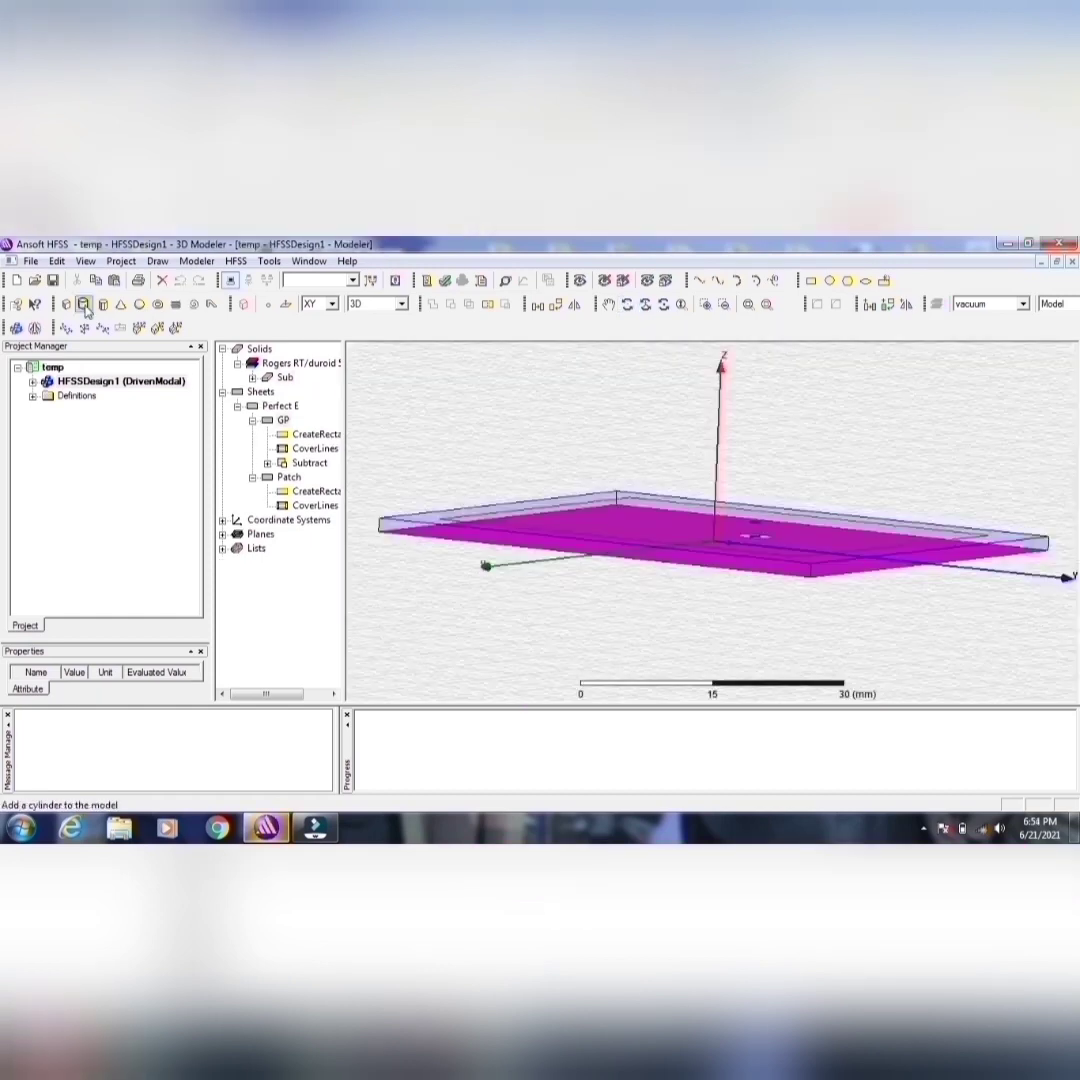
# Step: Draw another cylinder along the Z axis from the XY plane, for the outer coax
pyautogui.click(89, 303)
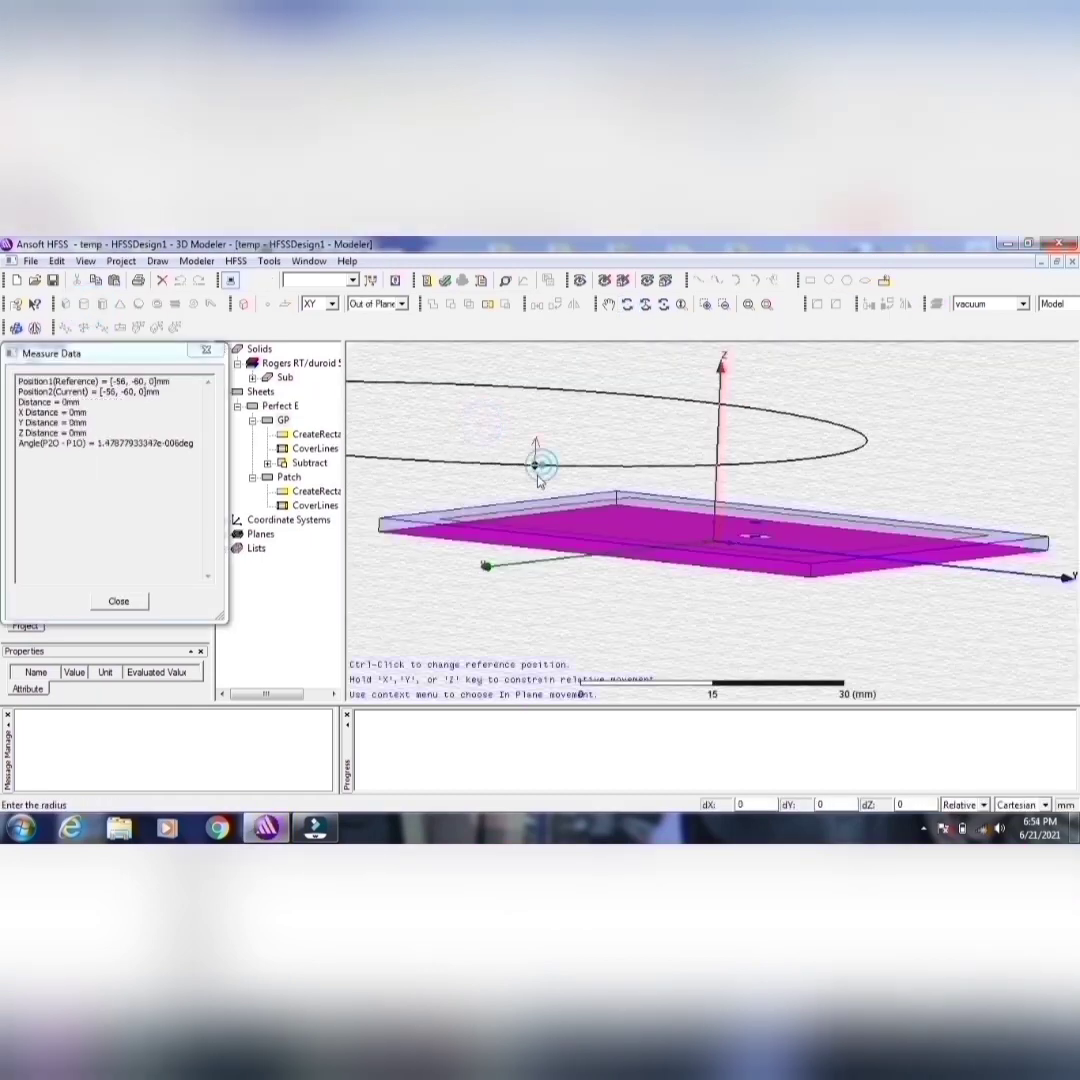
pyautogui.click(535, 458)
pyautogui.click(530, 515)
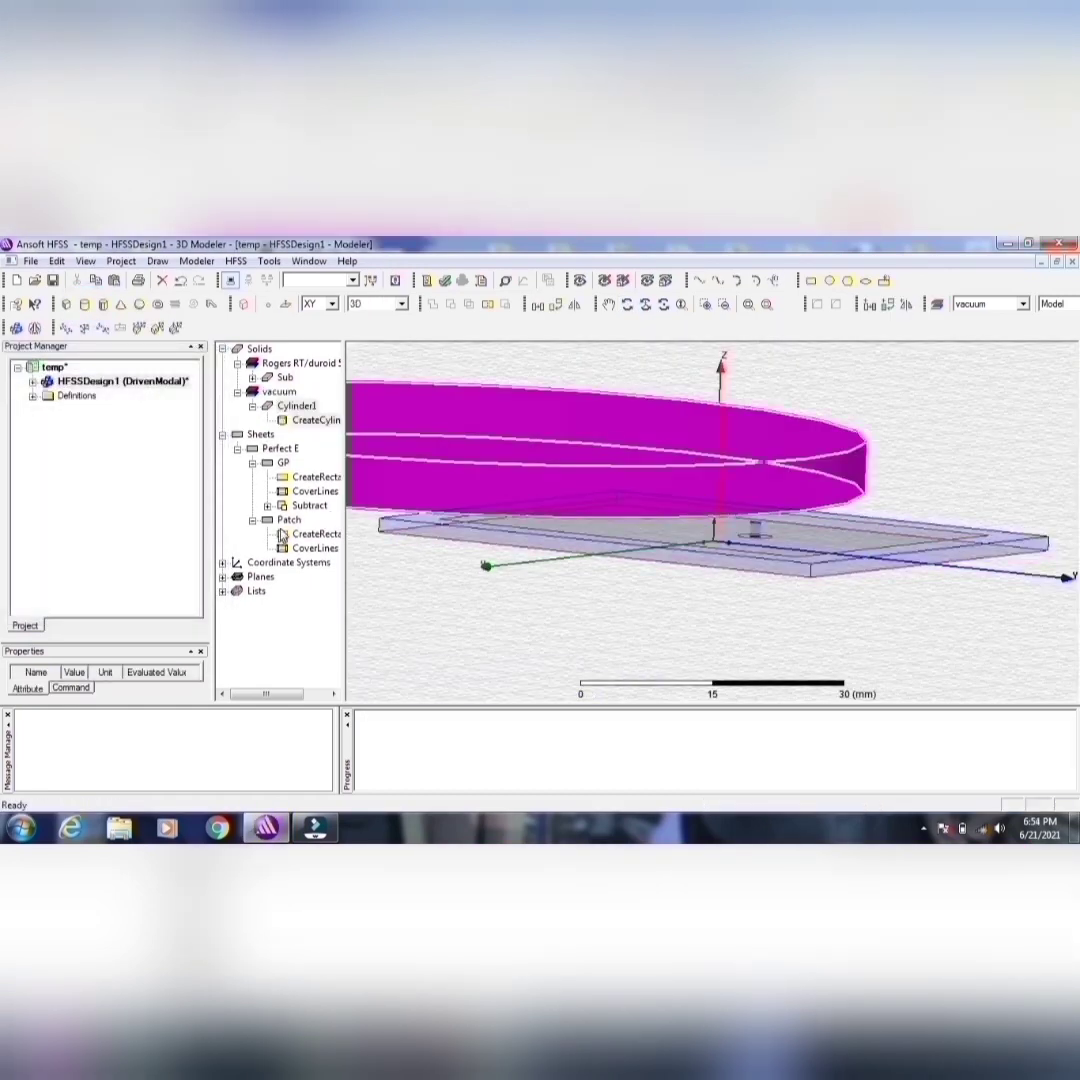
# Step: Rename the new cylinder as Coax and assign it the pec material from the system library
pyautogui.doubleClick(290, 406)
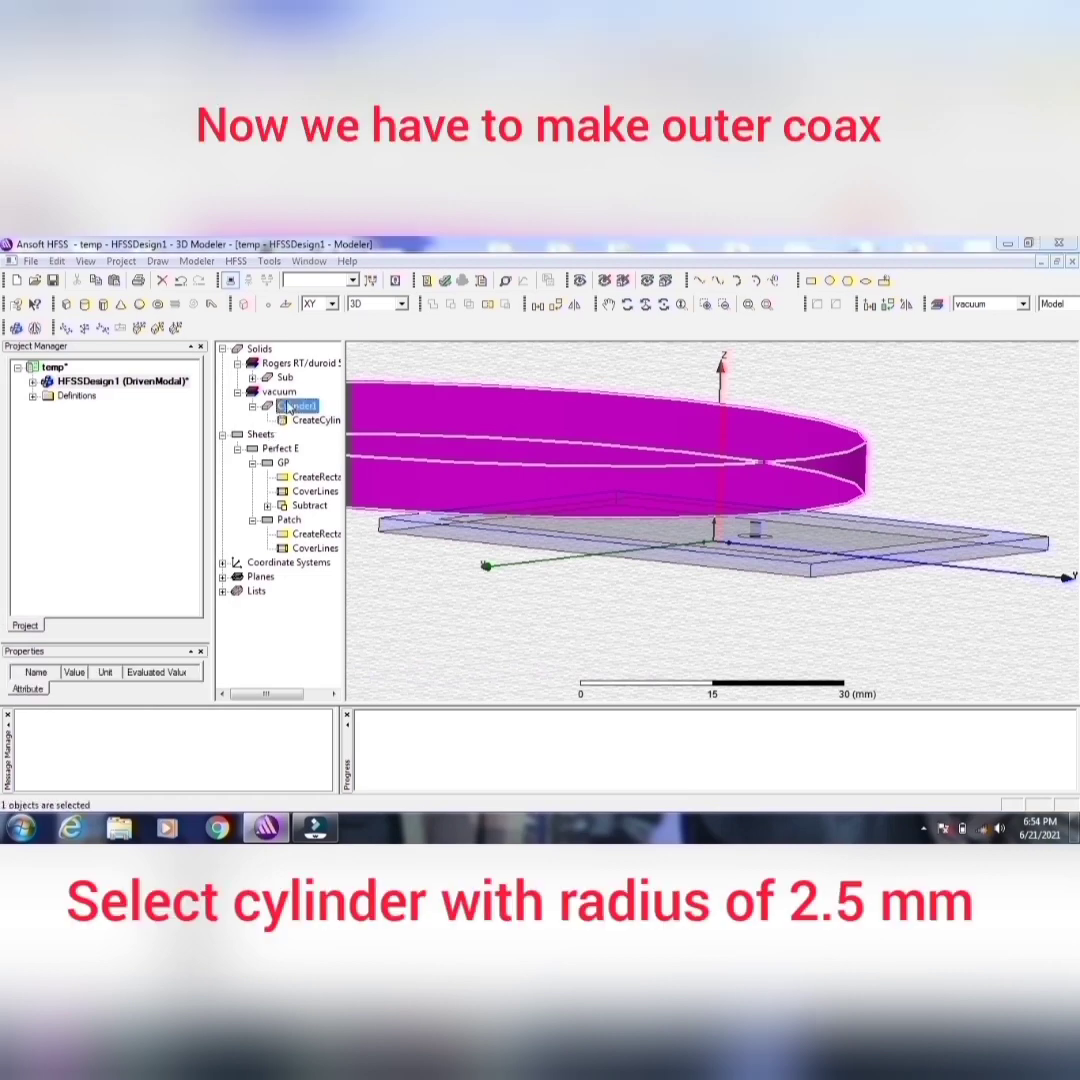
pyautogui.click(372, 447)
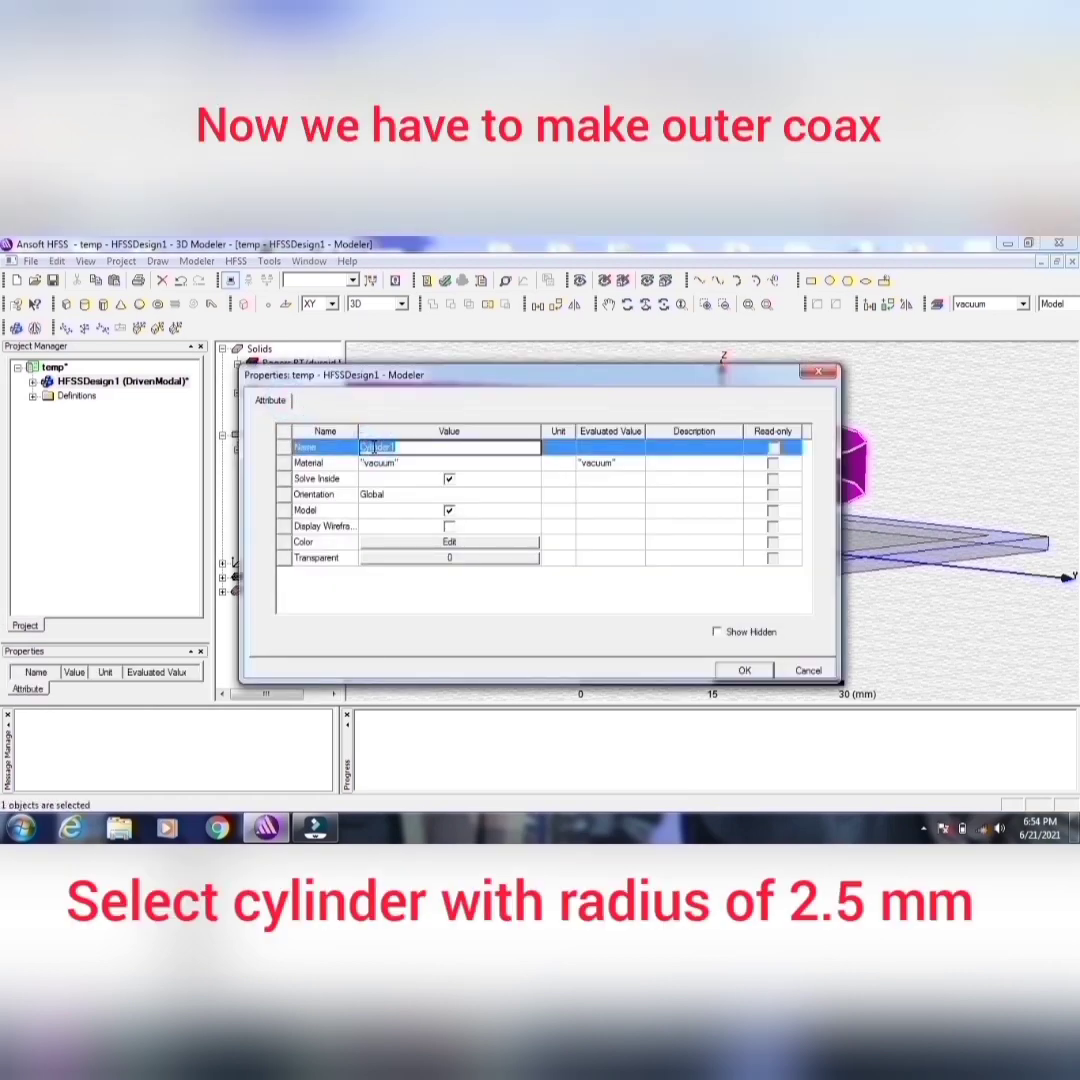
pyautogui.write('Coax')
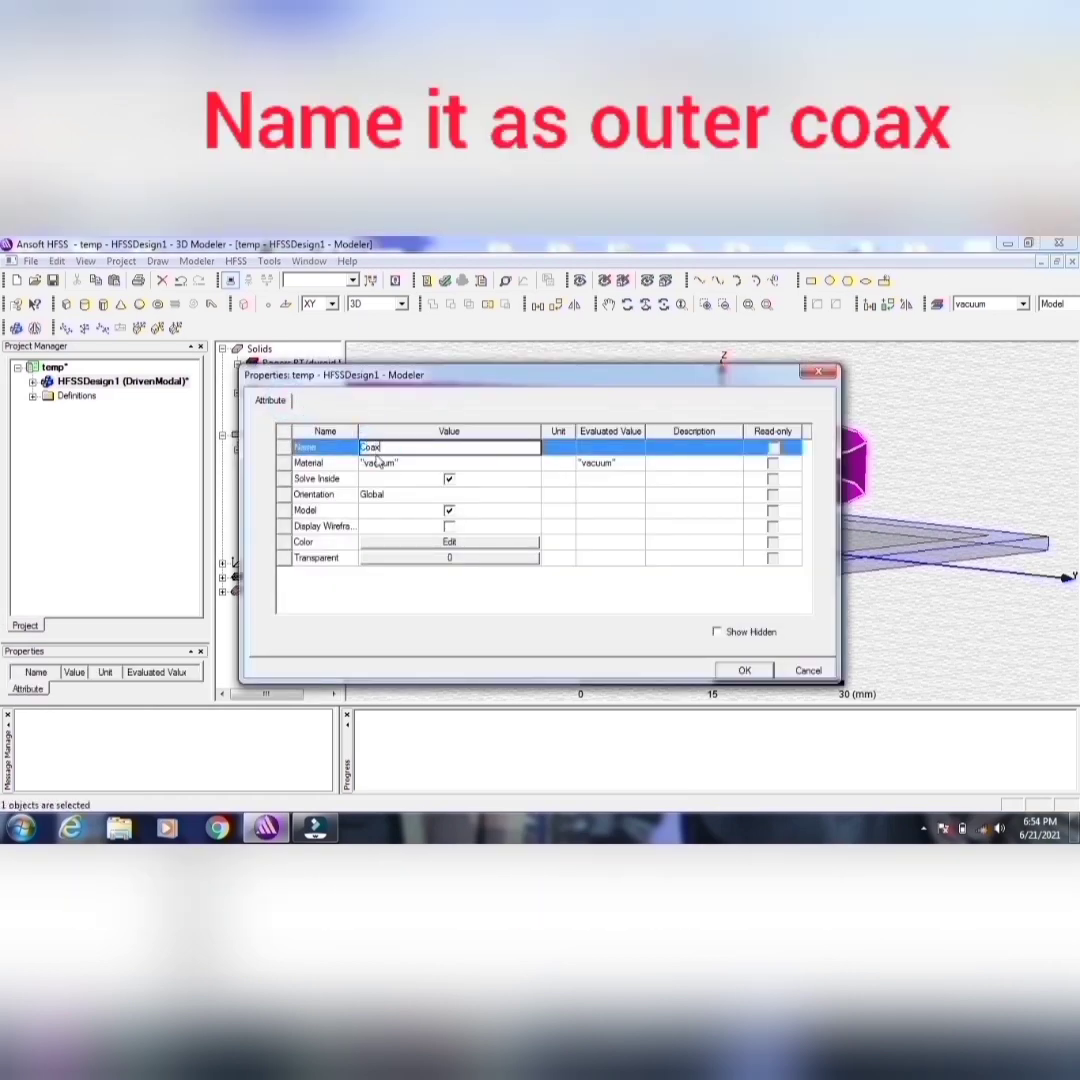
pyautogui.click(392, 465)
pyautogui.click(392, 465)
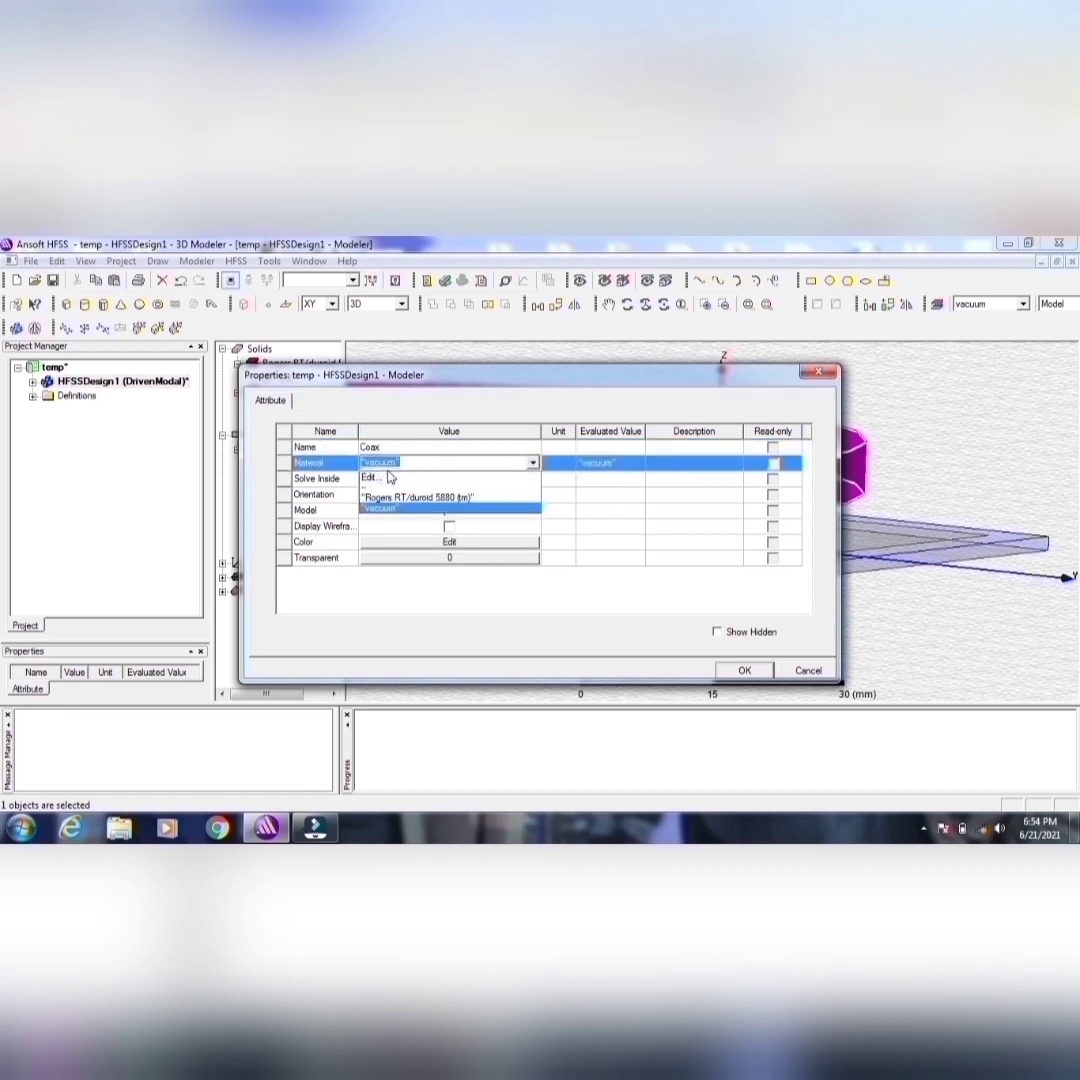
pyautogui.click(387, 481)
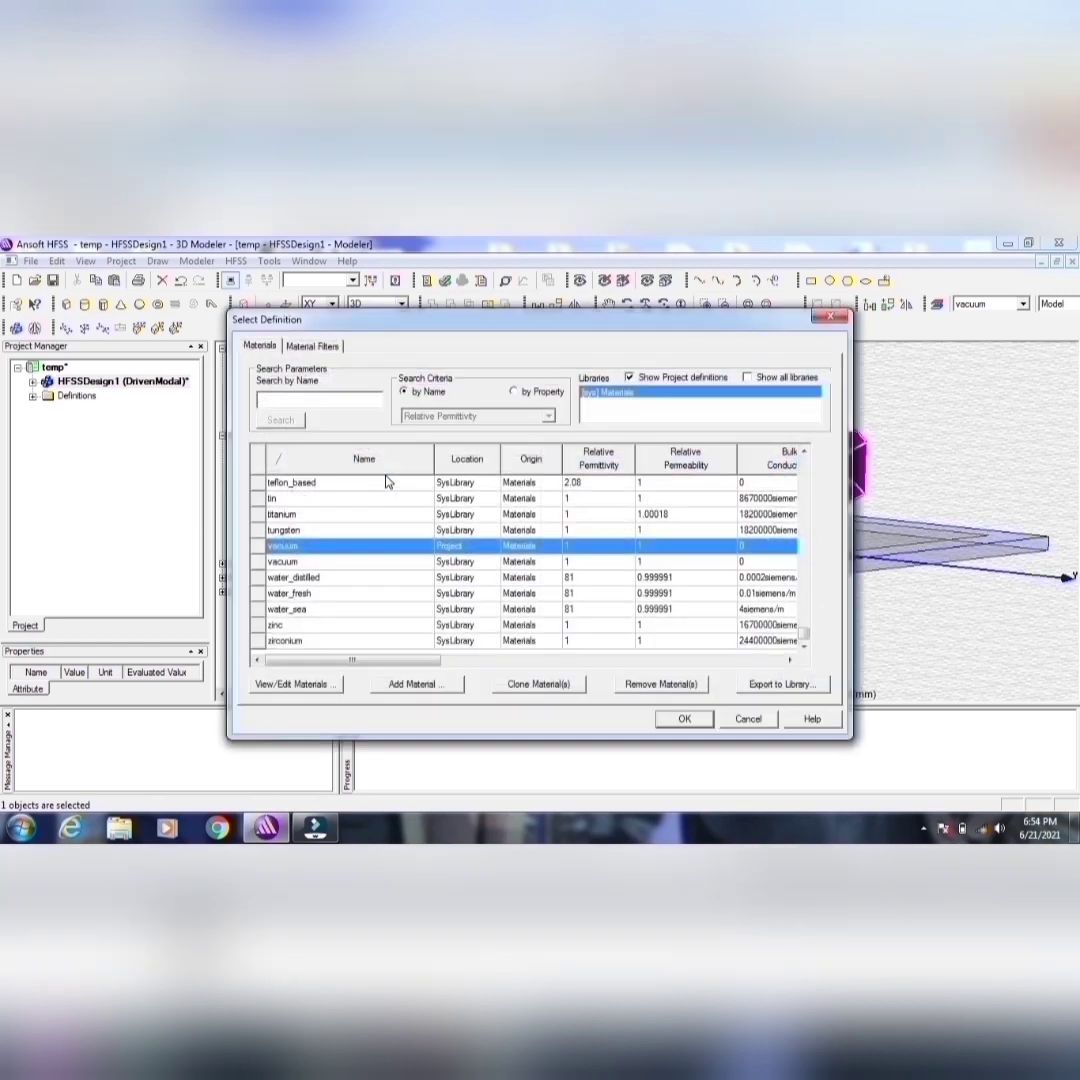
pyautogui.write('pec')
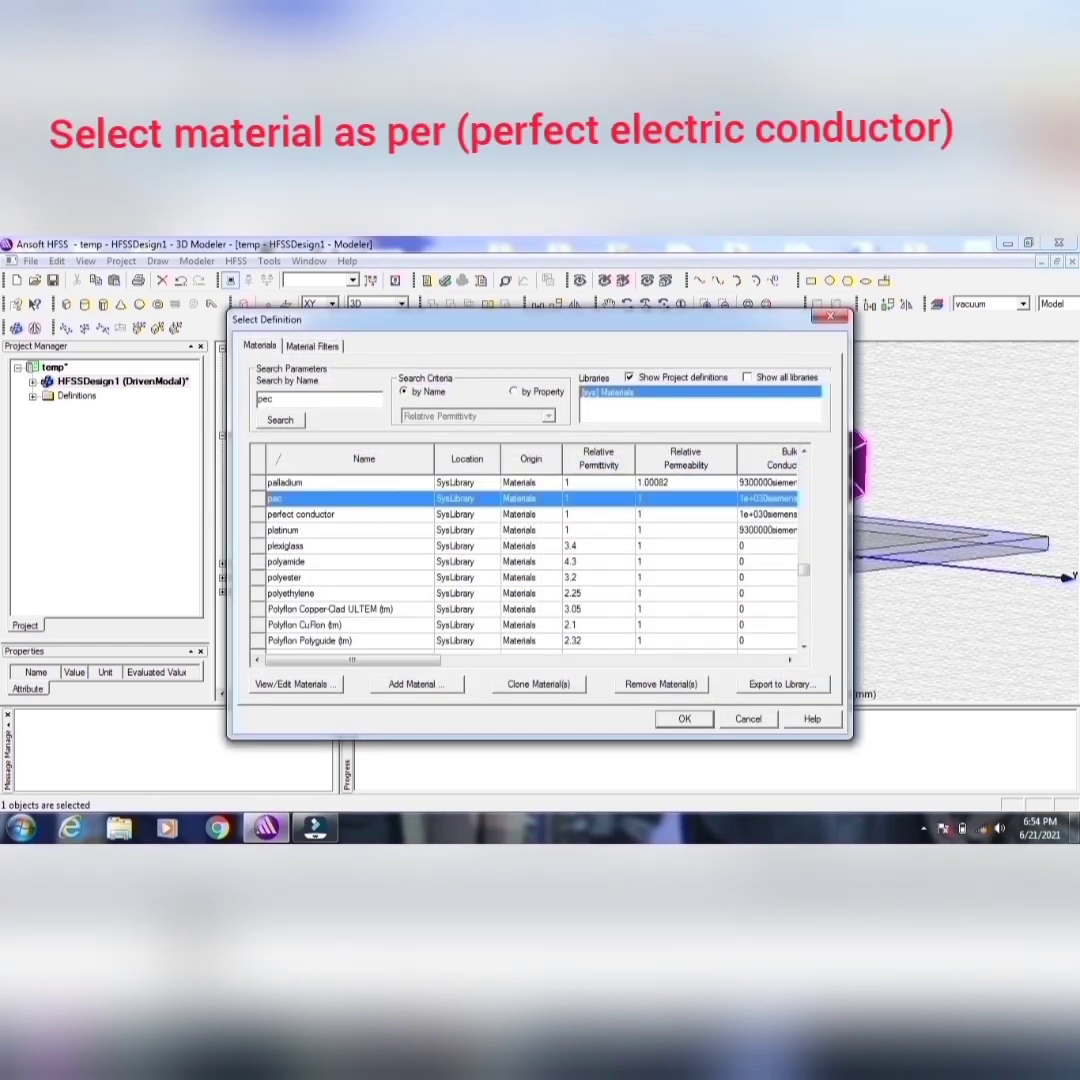
pyautogui.click(682, 718)
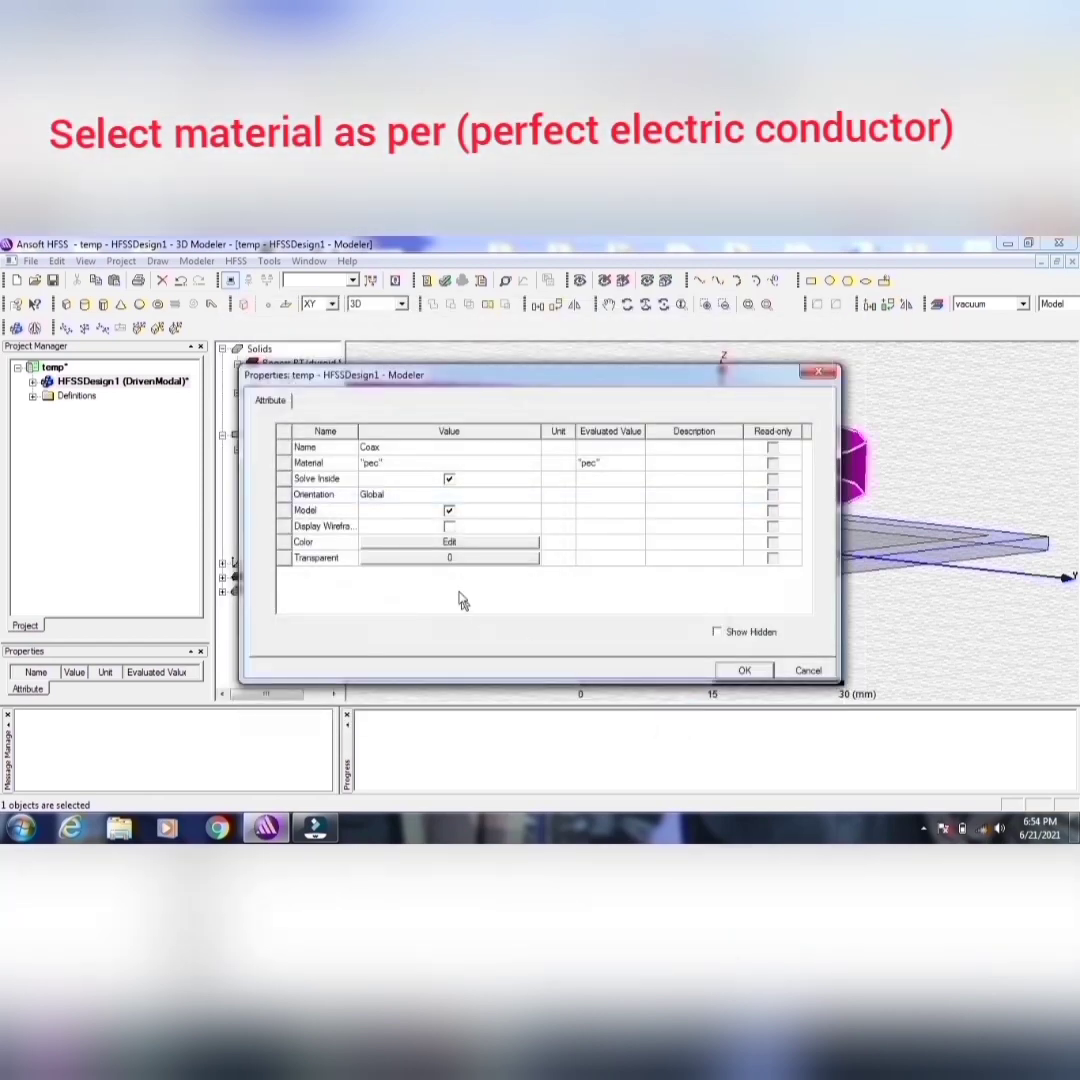
# Step: Set the Coax cylinder's color to olive (red 128, green 128, blue 0) and its transparency to 0.48
pyautogui.click(449, 542)
pyautogui.click(400, 528)
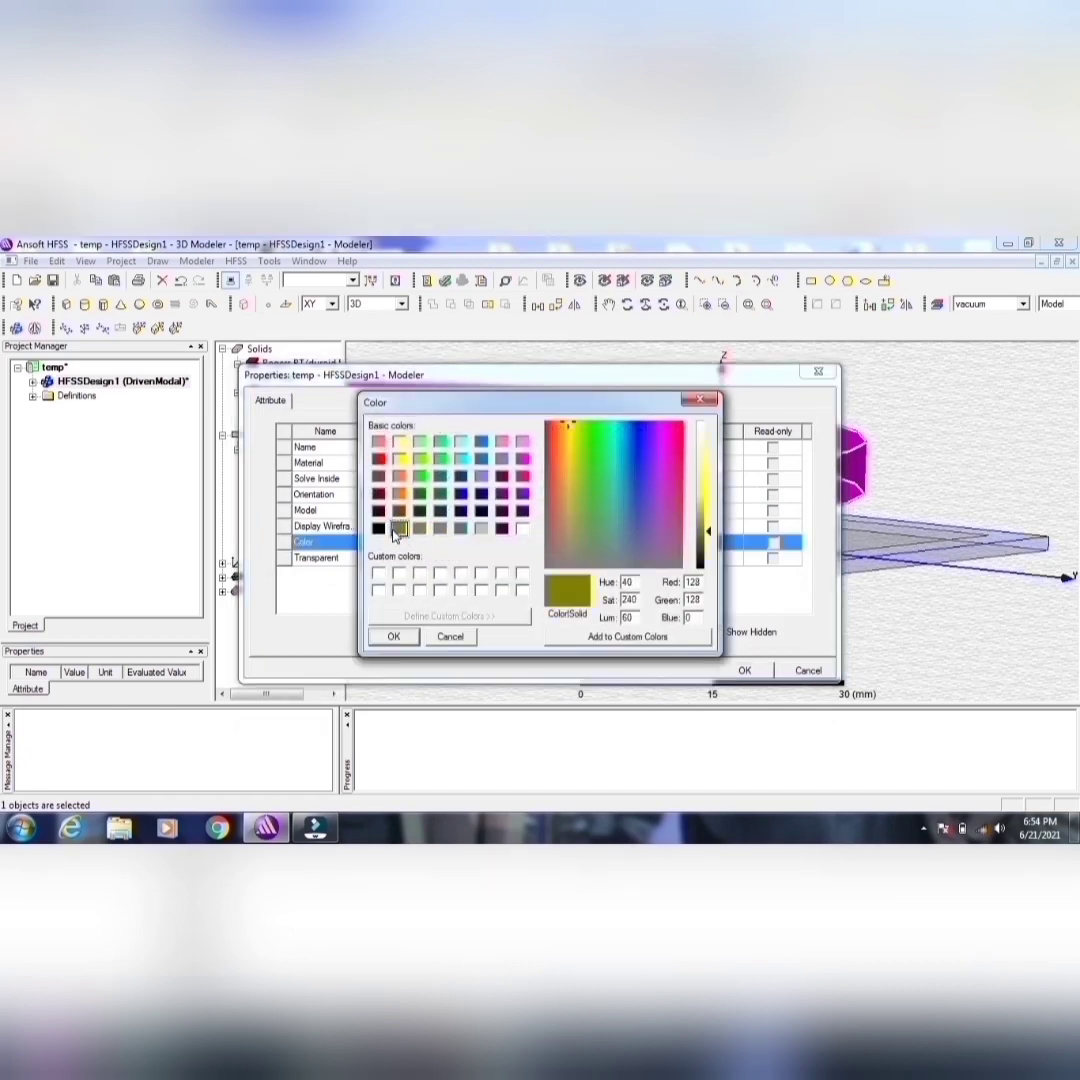
pyautogui.click(395, 637)
pyautogui.click(475, 559)
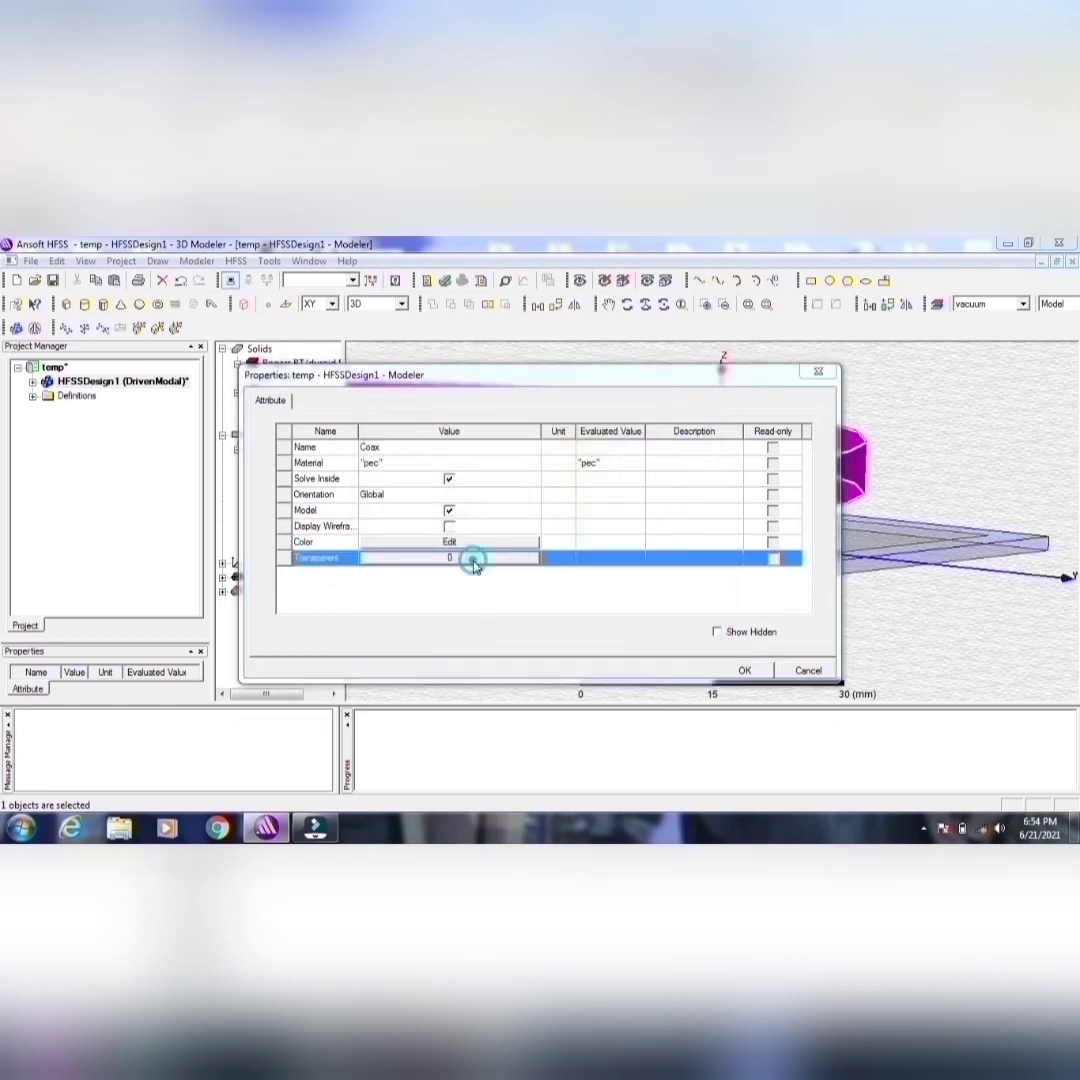
pyautogui.moveTo(451, 519); pyautogui.dragTo(516, 519)
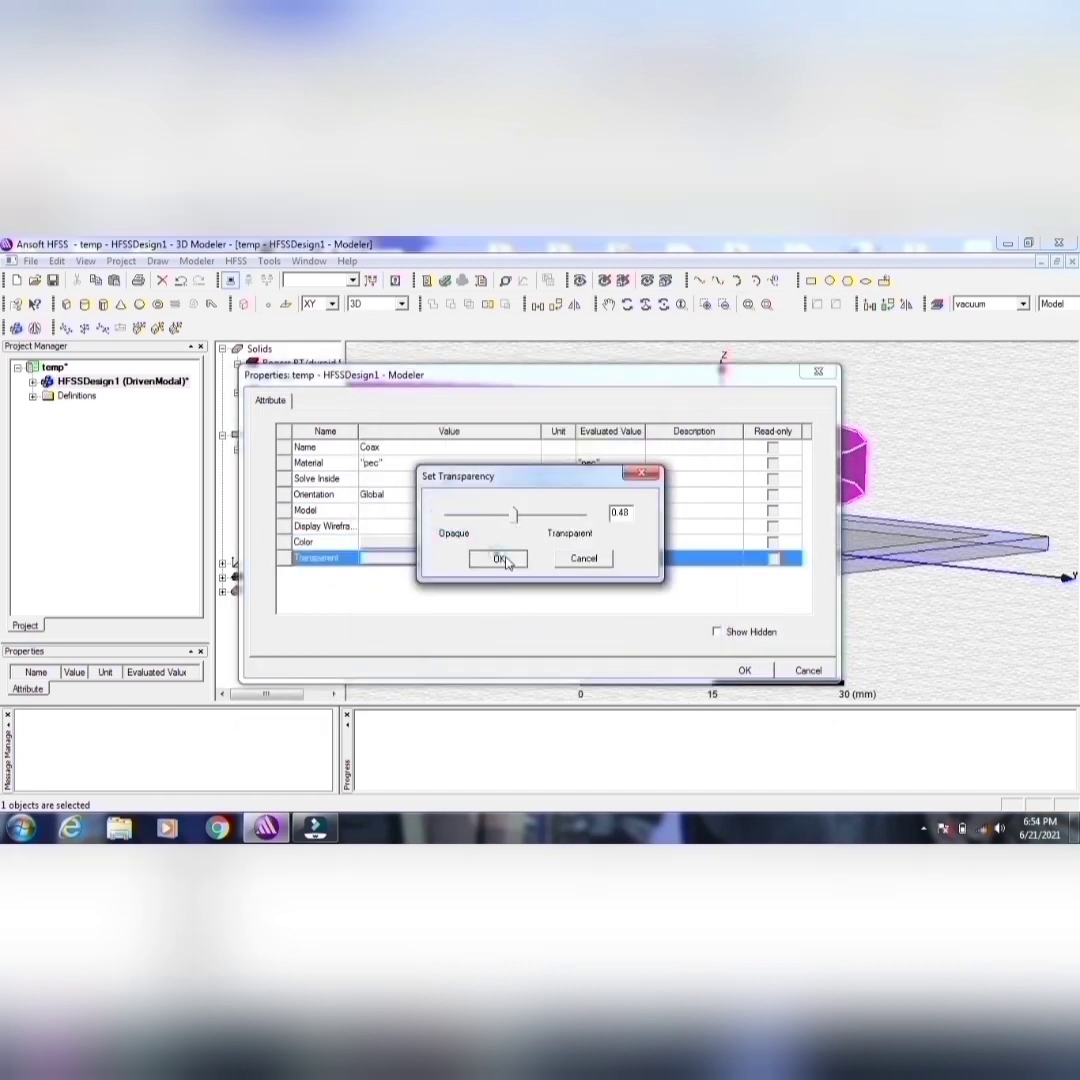
pyautogui.click(498, 558)
pyautogui.click(748, 672)
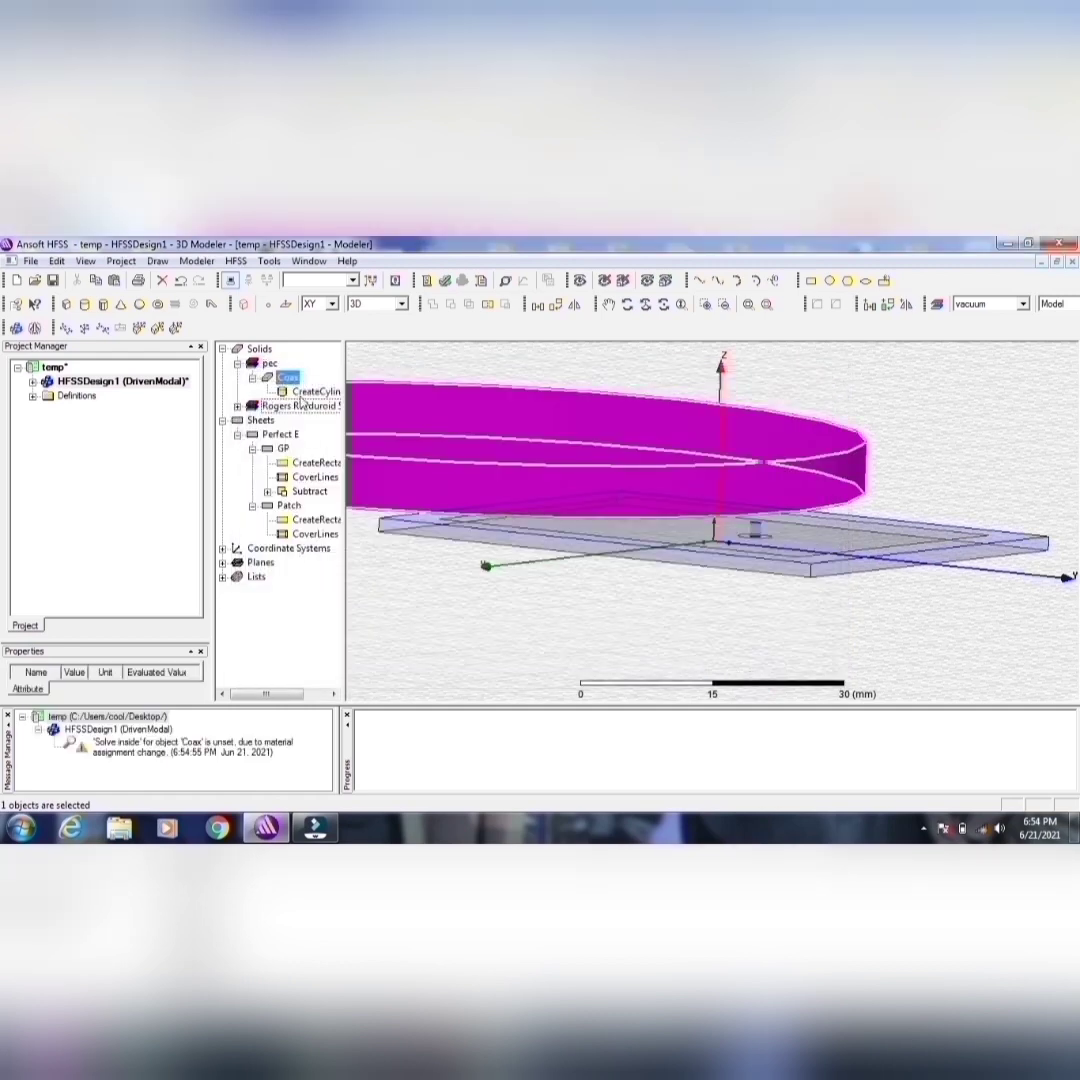
# Step: Set the Coax cylinder's center position to -9, 0, -2 mm, its radius to 2.5 mm and its height to 2 mm
pyautogui.doubleClick(312, 391)
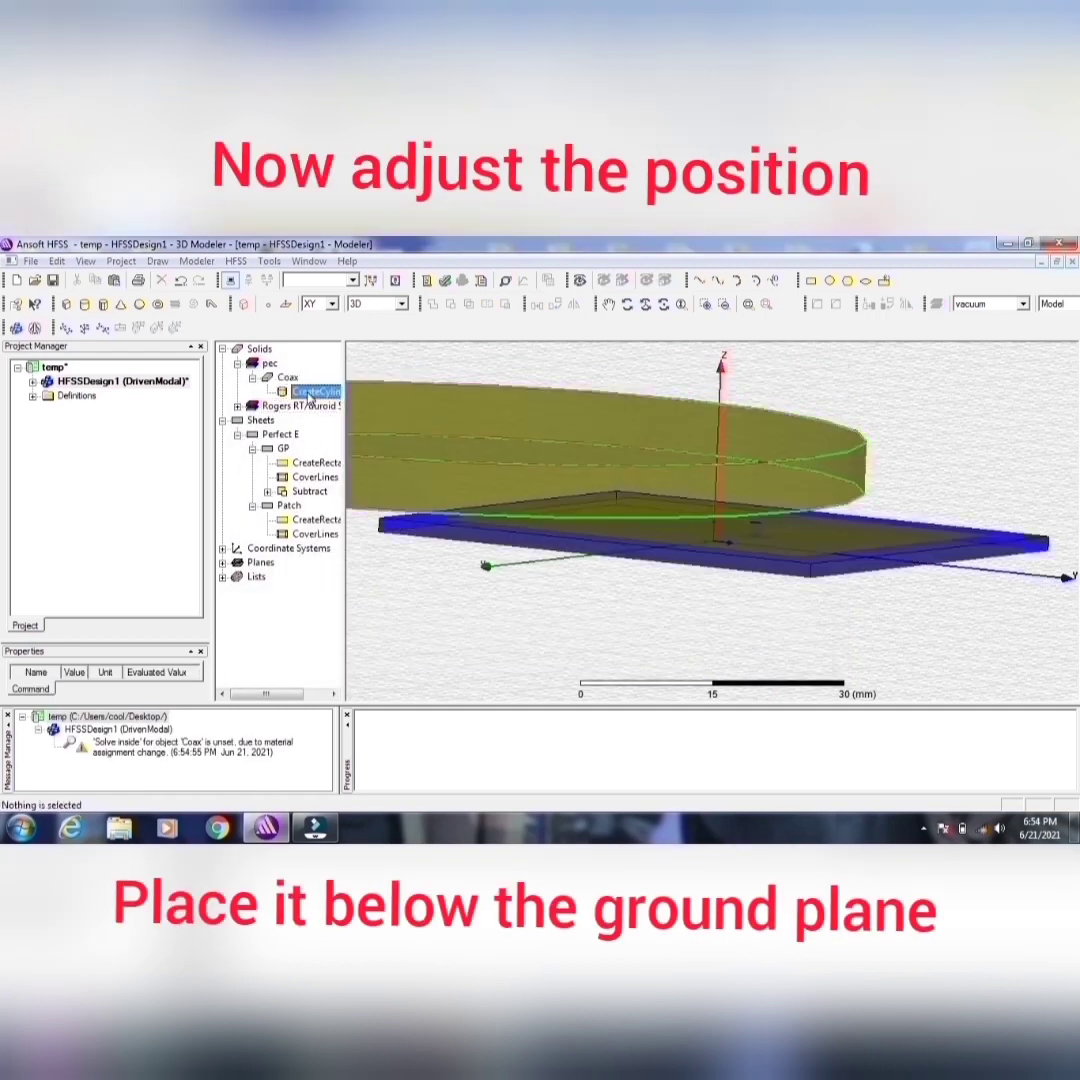
pyautogui.click(399, 479)
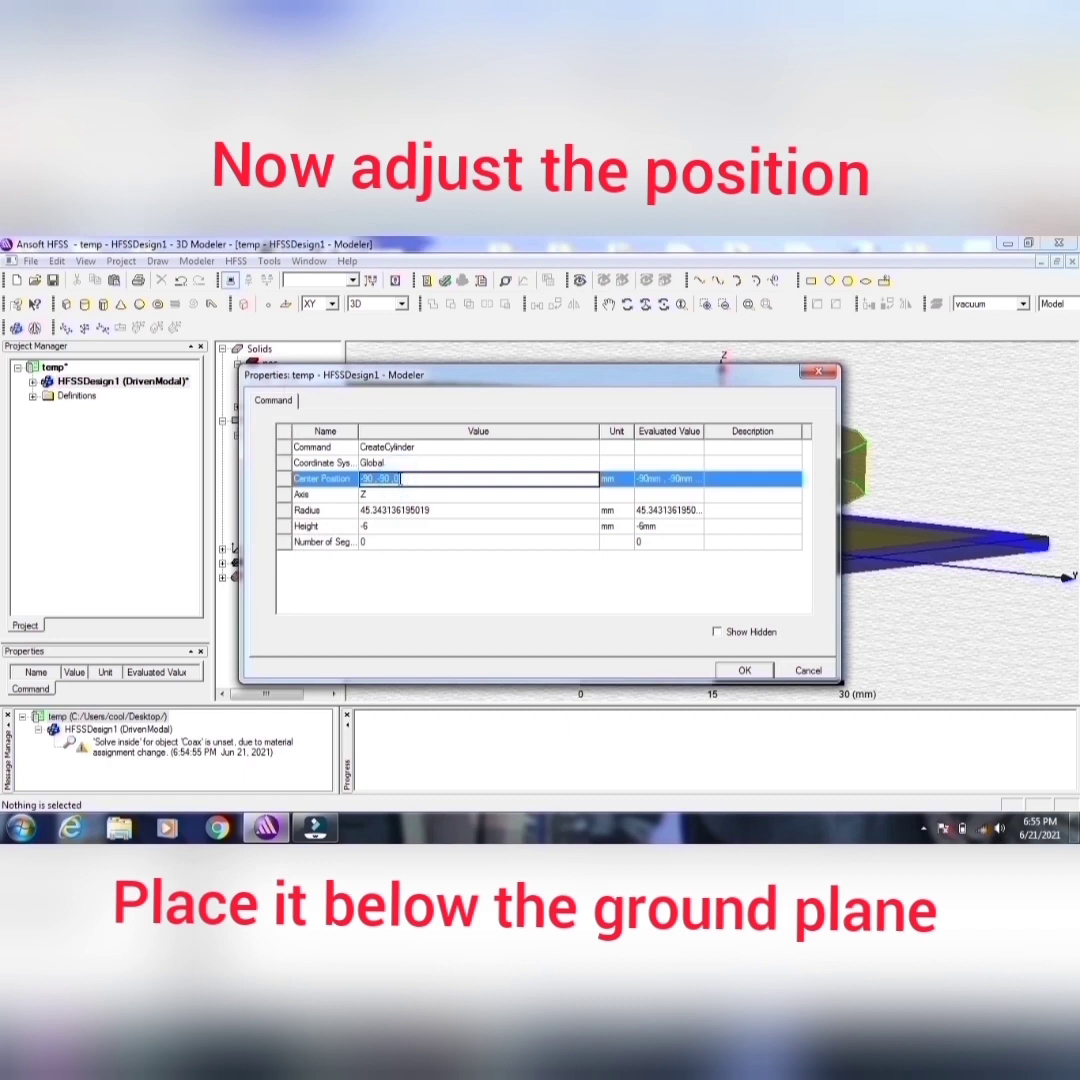
pyautogui.write('-9mm')
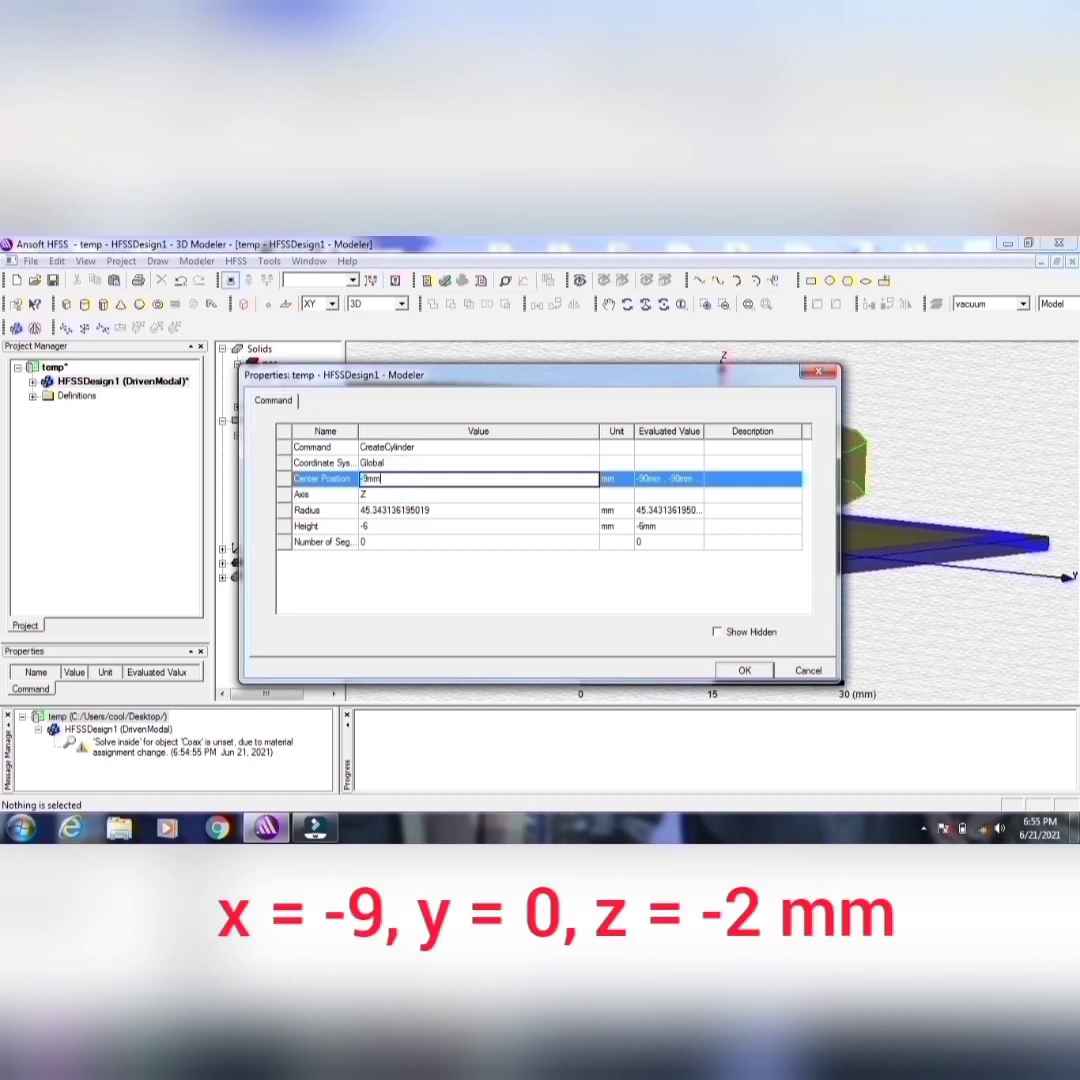
pyautogui.write(',0mm,-2mm')
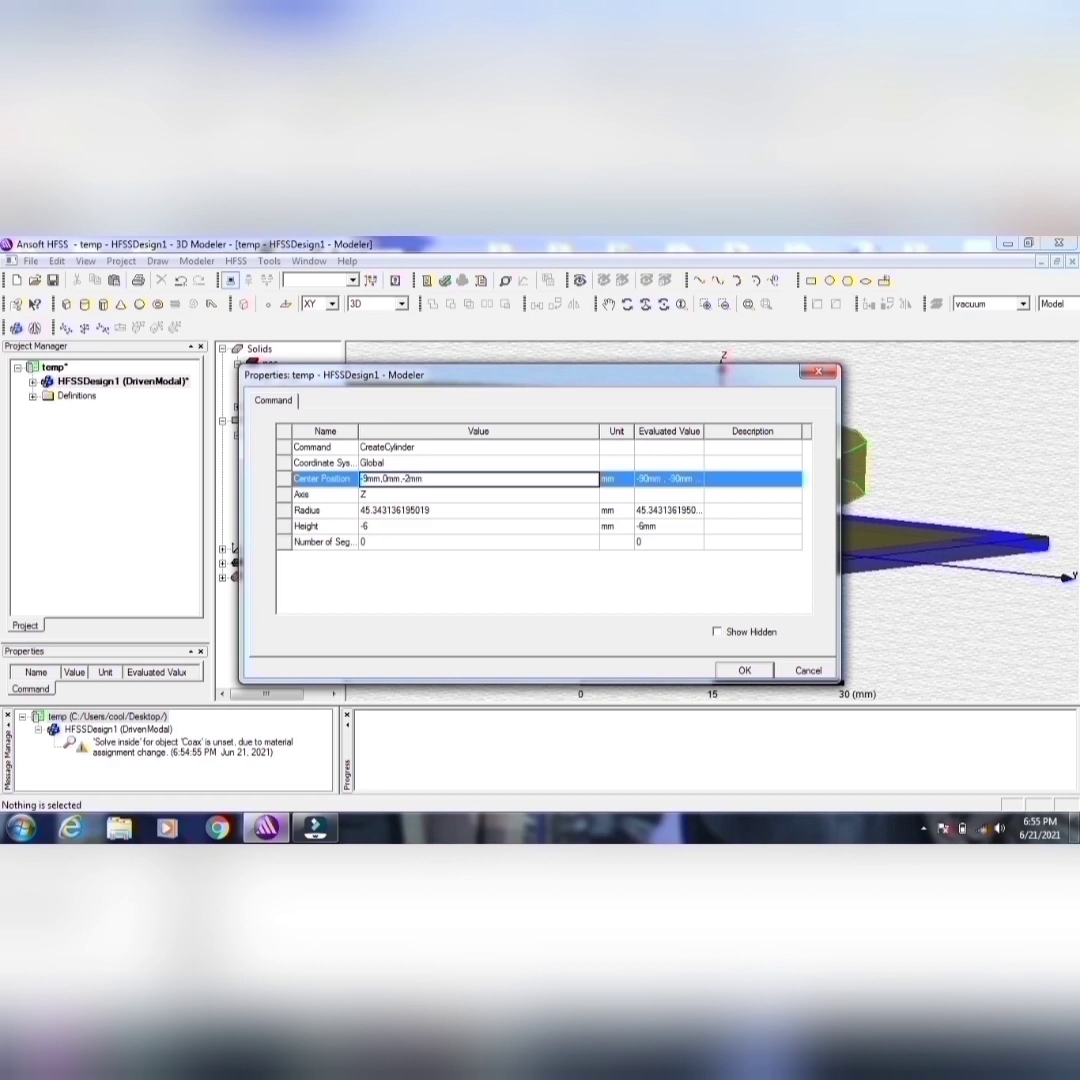
pyautogui.click(387, 510)
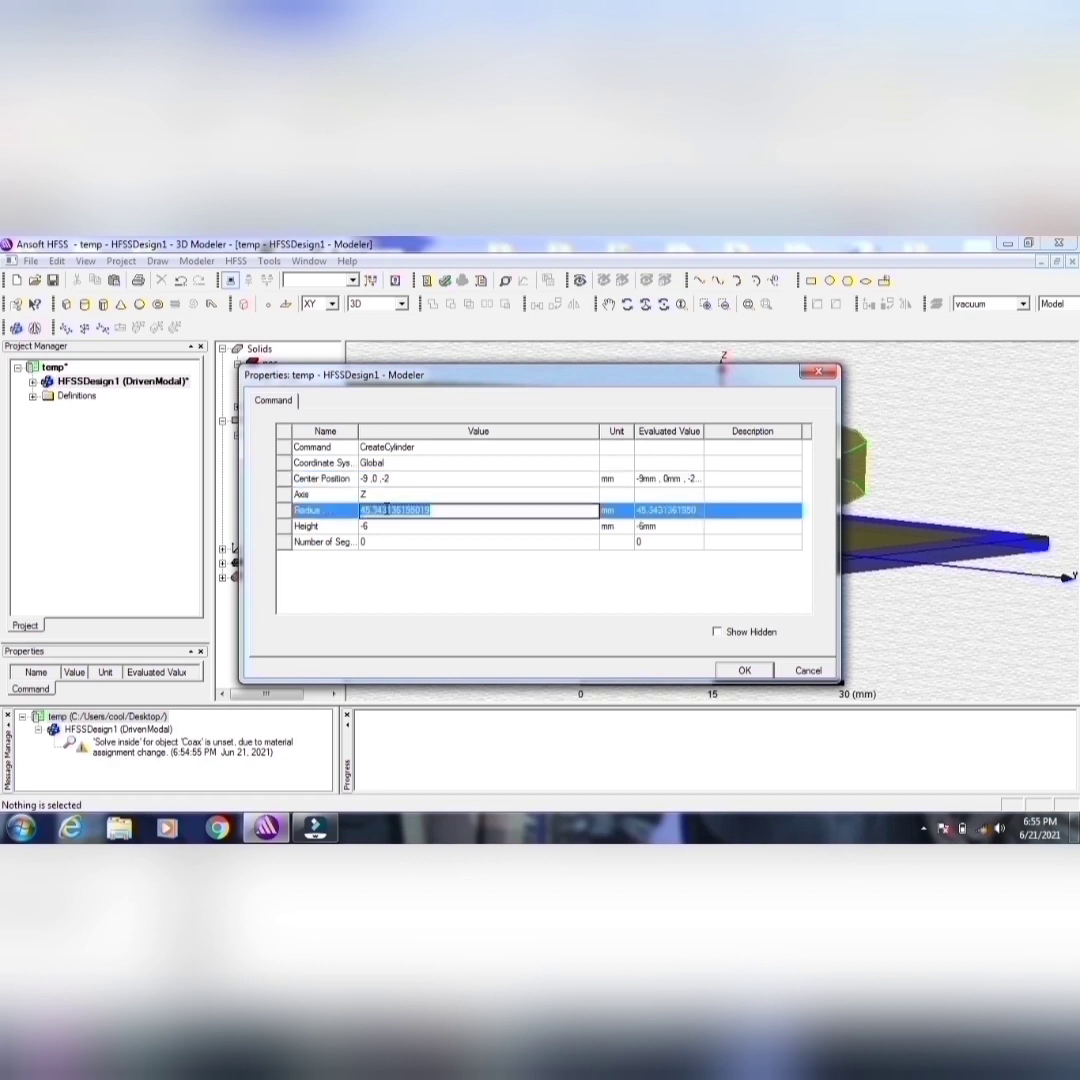
pyautogui.write('2')
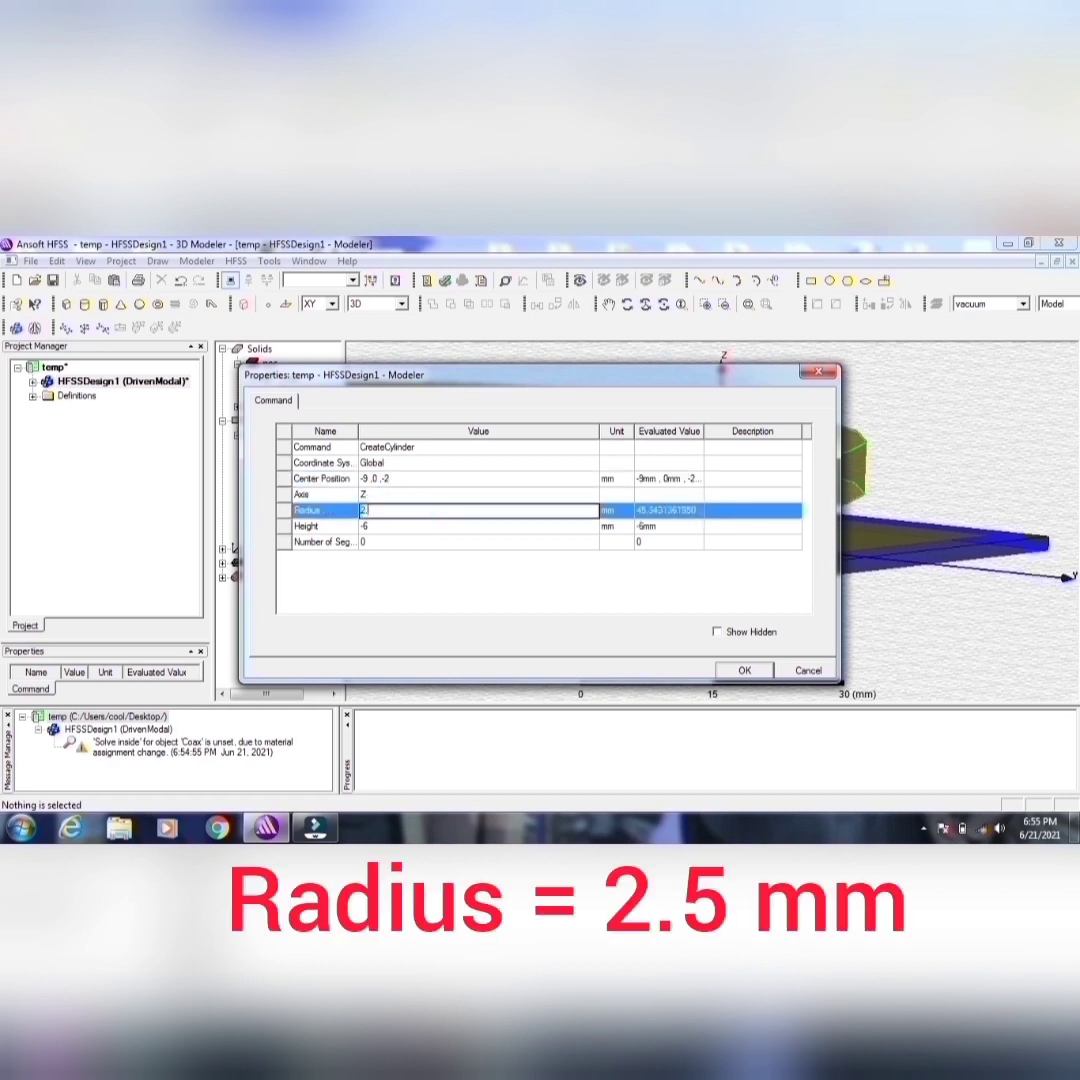
pyautogui.write('.5mm')
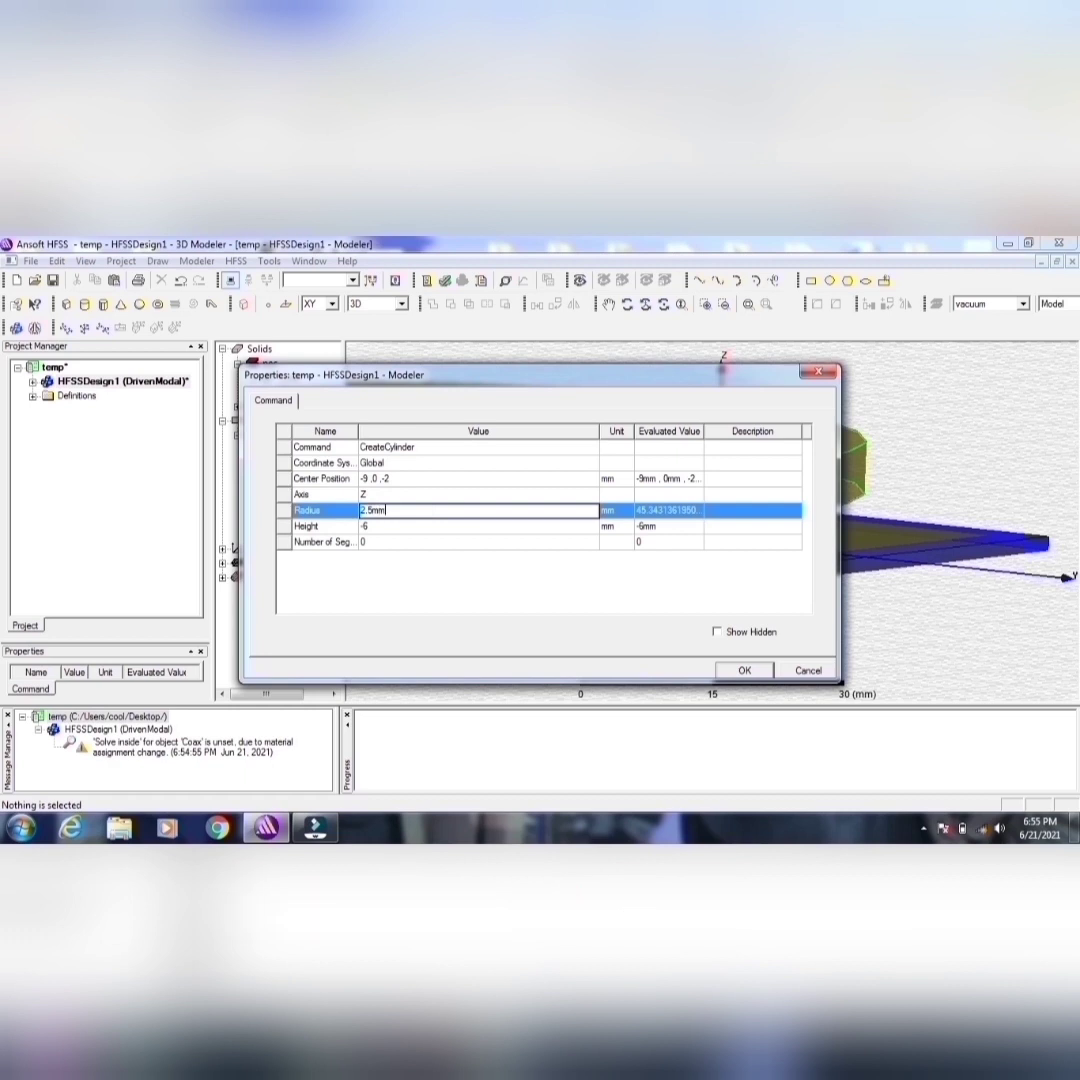
pyautogui.click(366, 528)
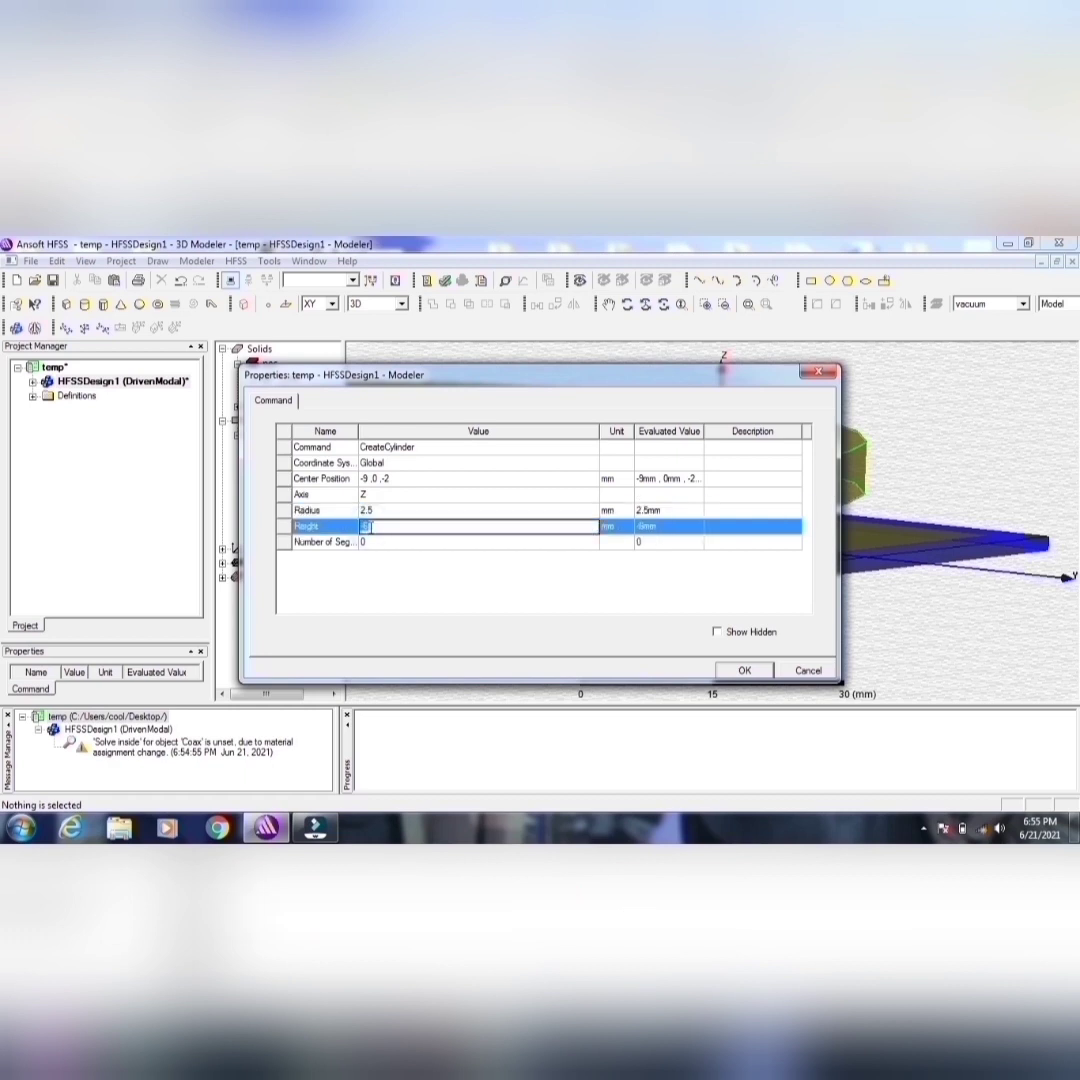
pyautogui.write('2mm')
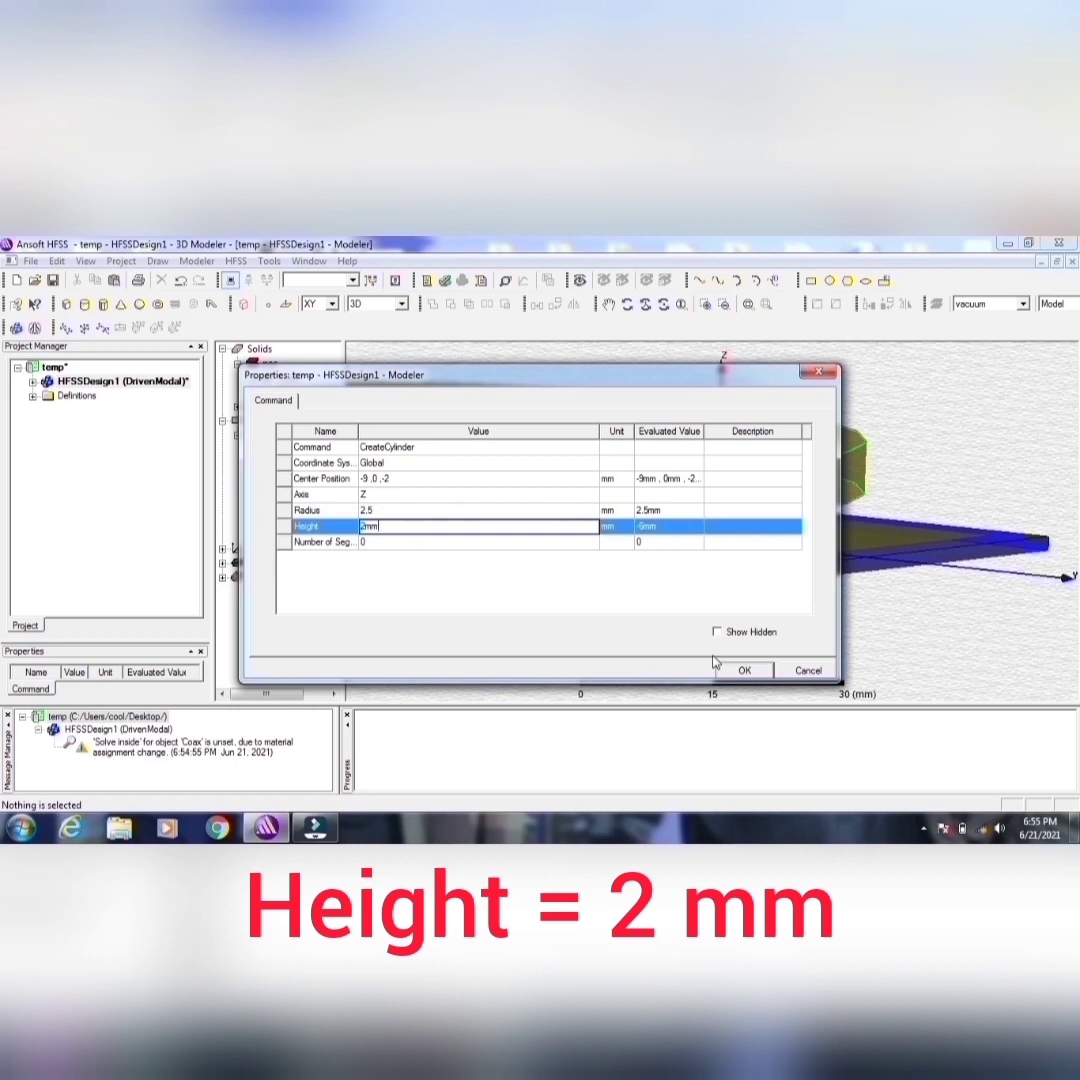
pyautogui.click(742, 670)
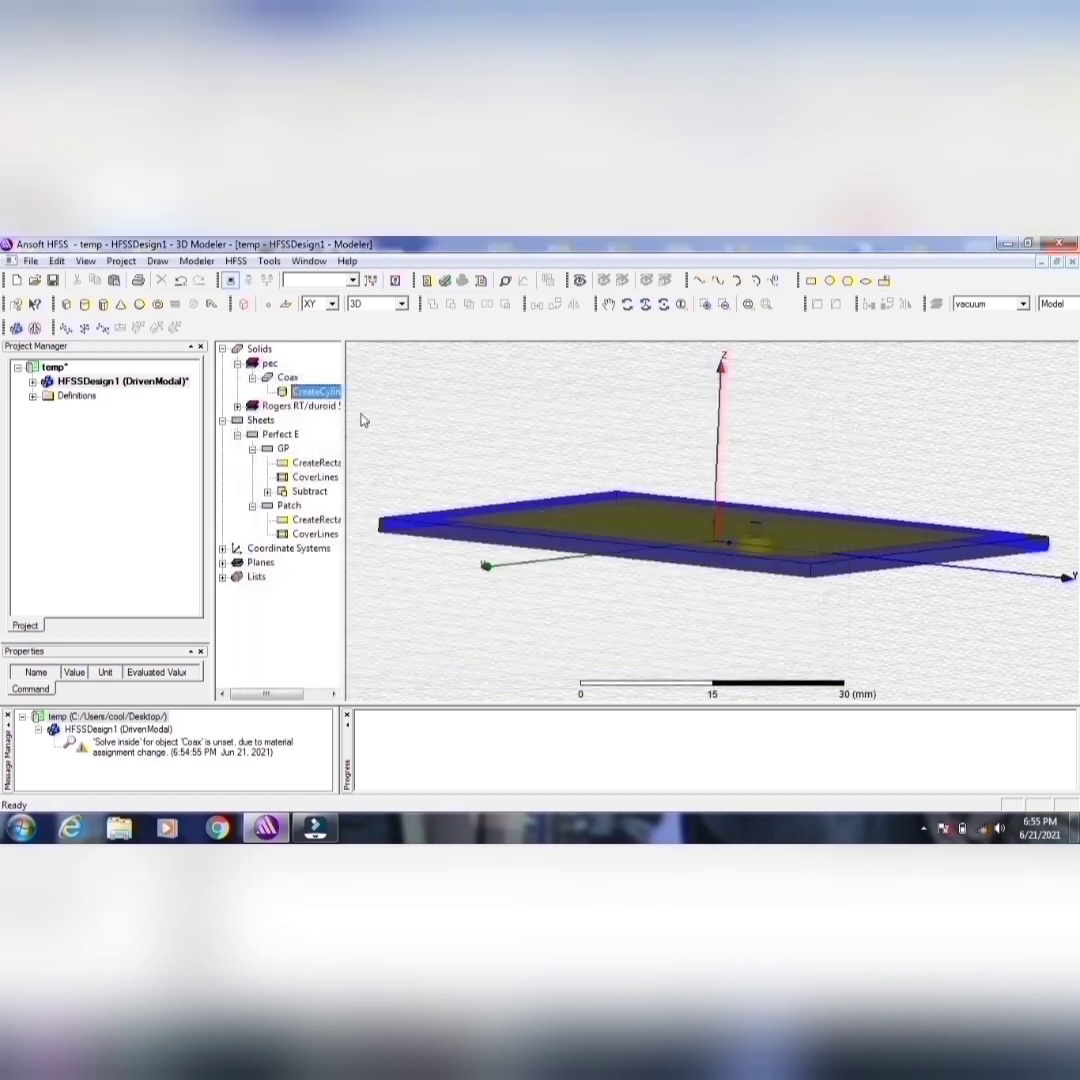
# Step: Copy the Coax cylinder and paste a duplicate in the same place for the dielectric spacer hole
pyautogui.click(627, 304)
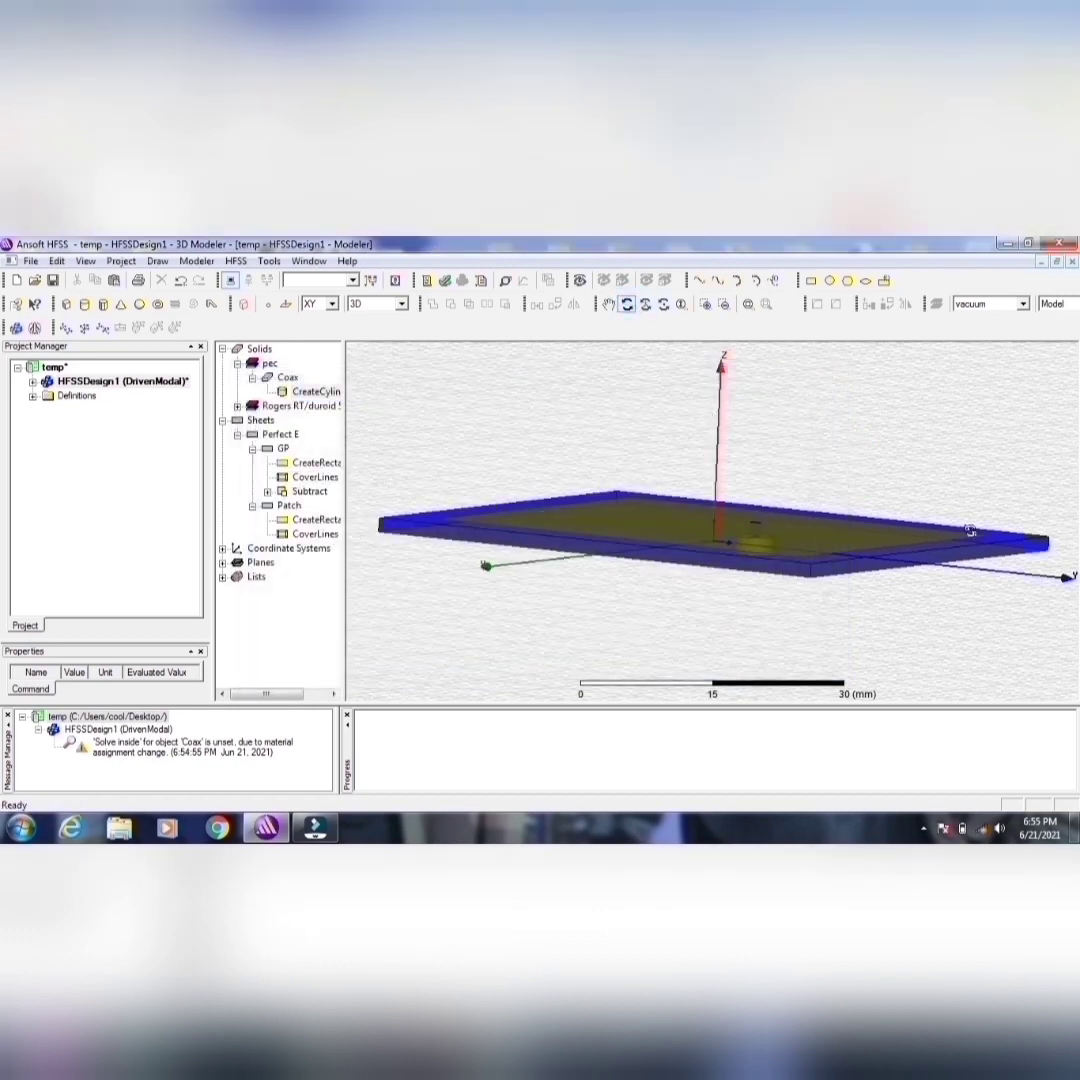
pyautogui.moveTo(969, 528); pyautogui.dragTo(809, 609)
pyautogui.click(287, 377)
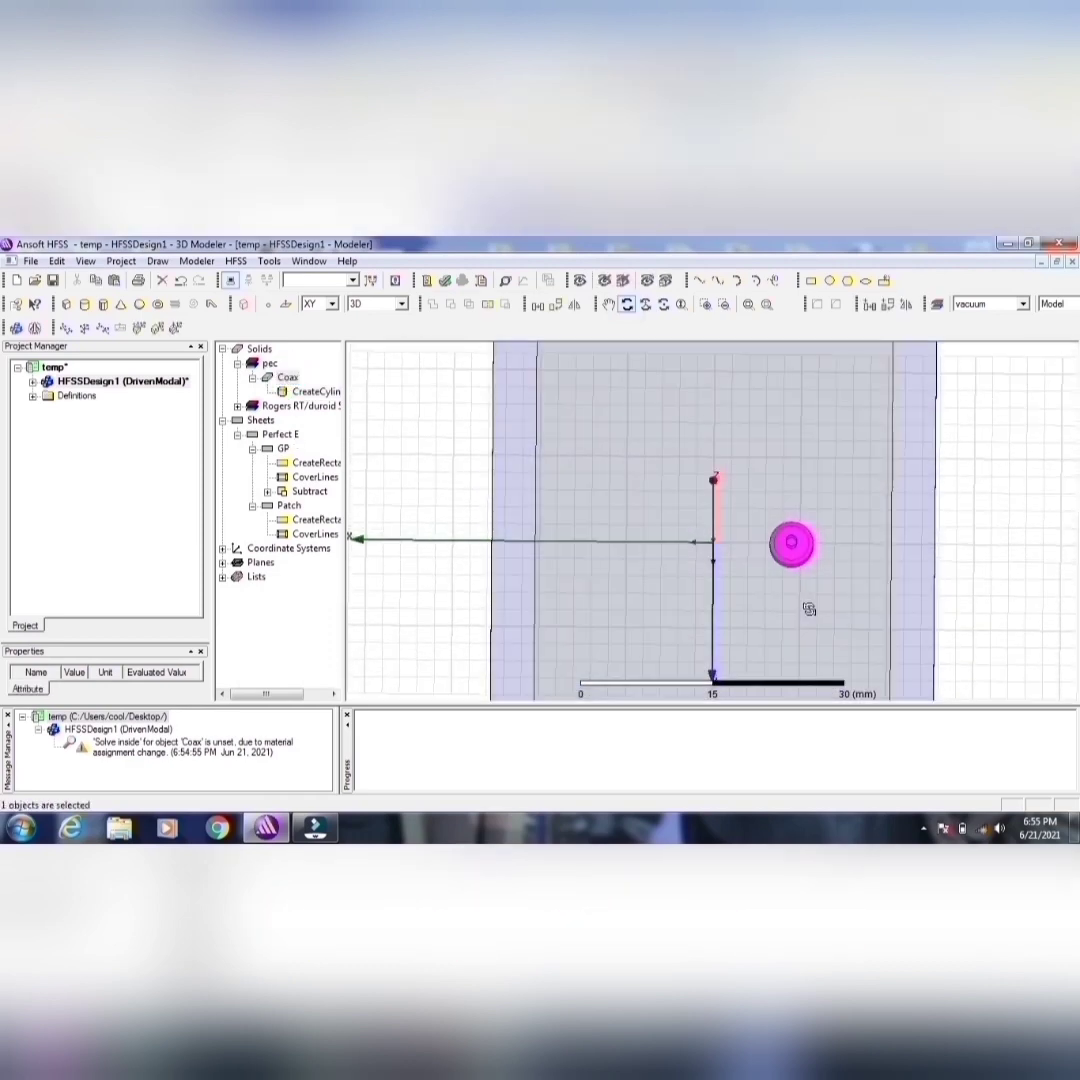
pyautogui.rightClick(290, 379)
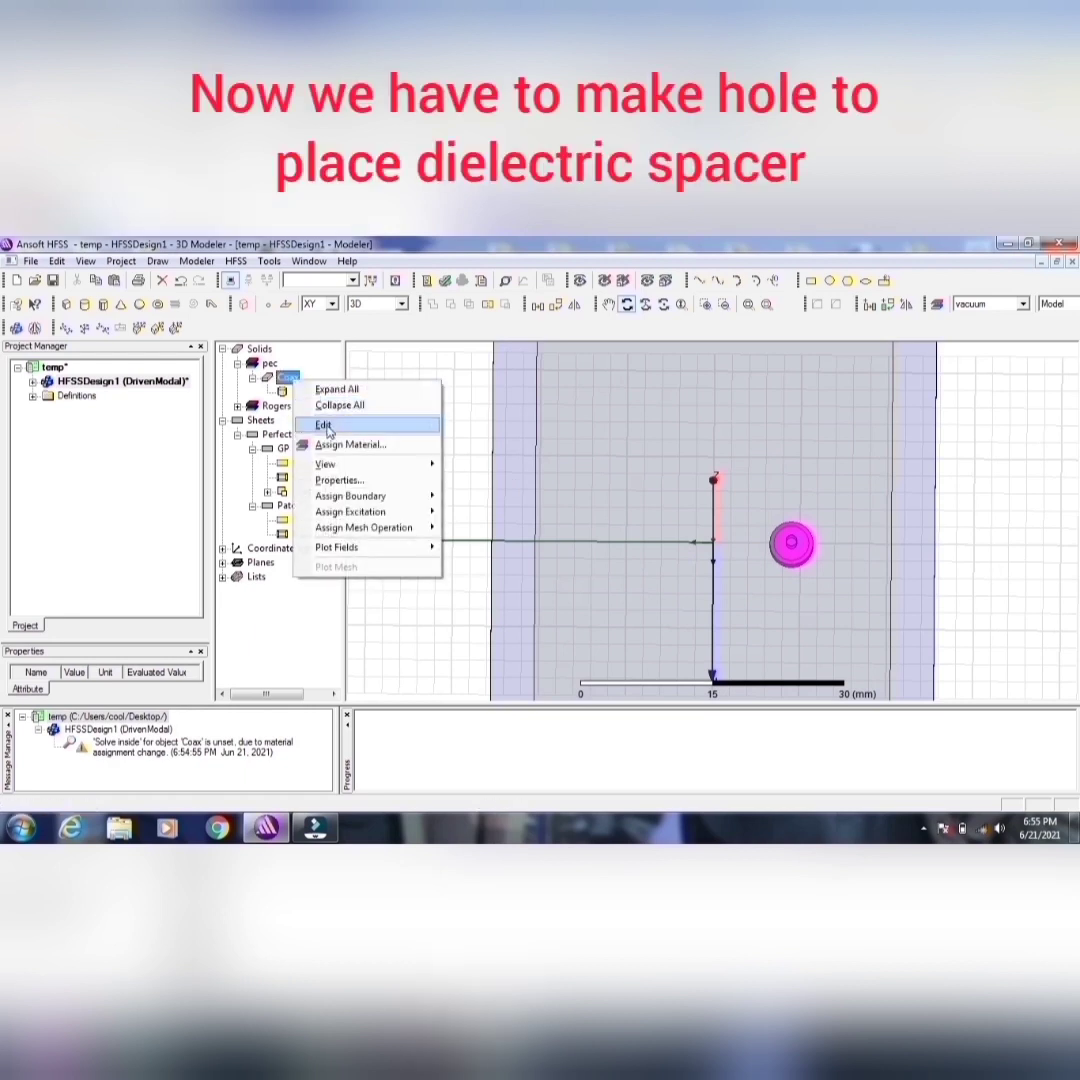
pyautogui.moveTo(330, 424)
pyautogui.click(482, 431)
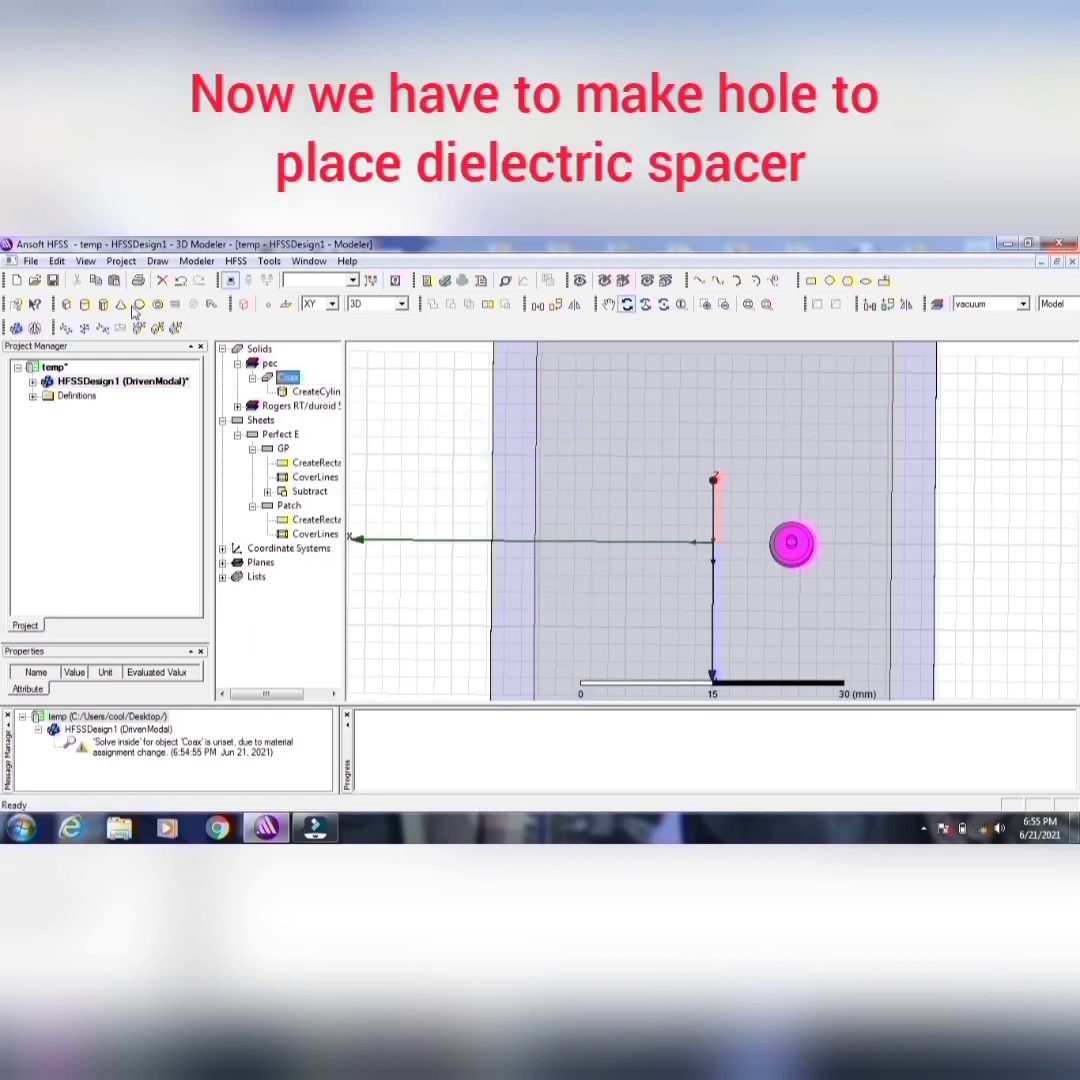
pyautogui.click(113, 281)
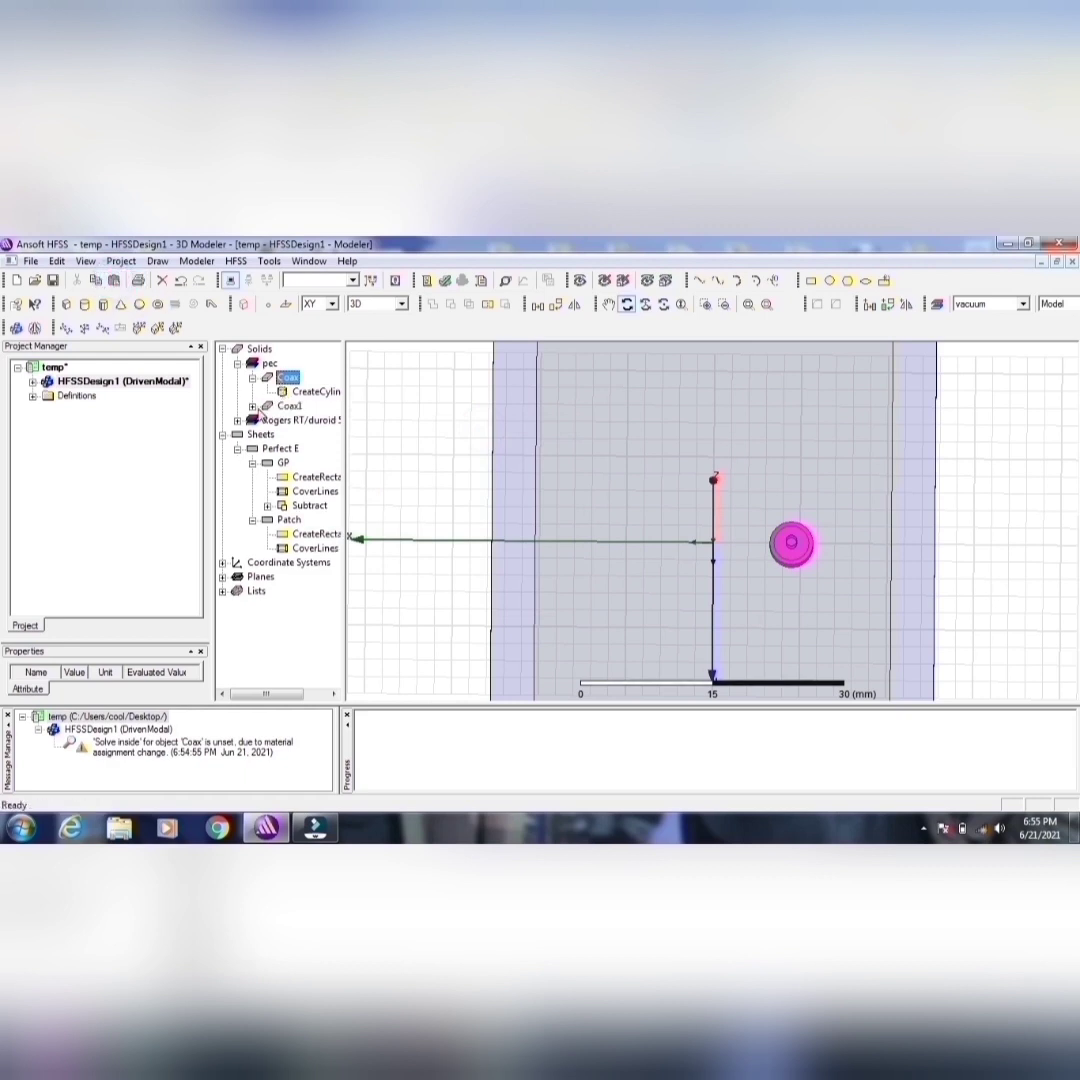
# Step: Set the radius of the duplicated coax cylinder to 2.0125 mm
pyautogui.doubleClick(307, 421)
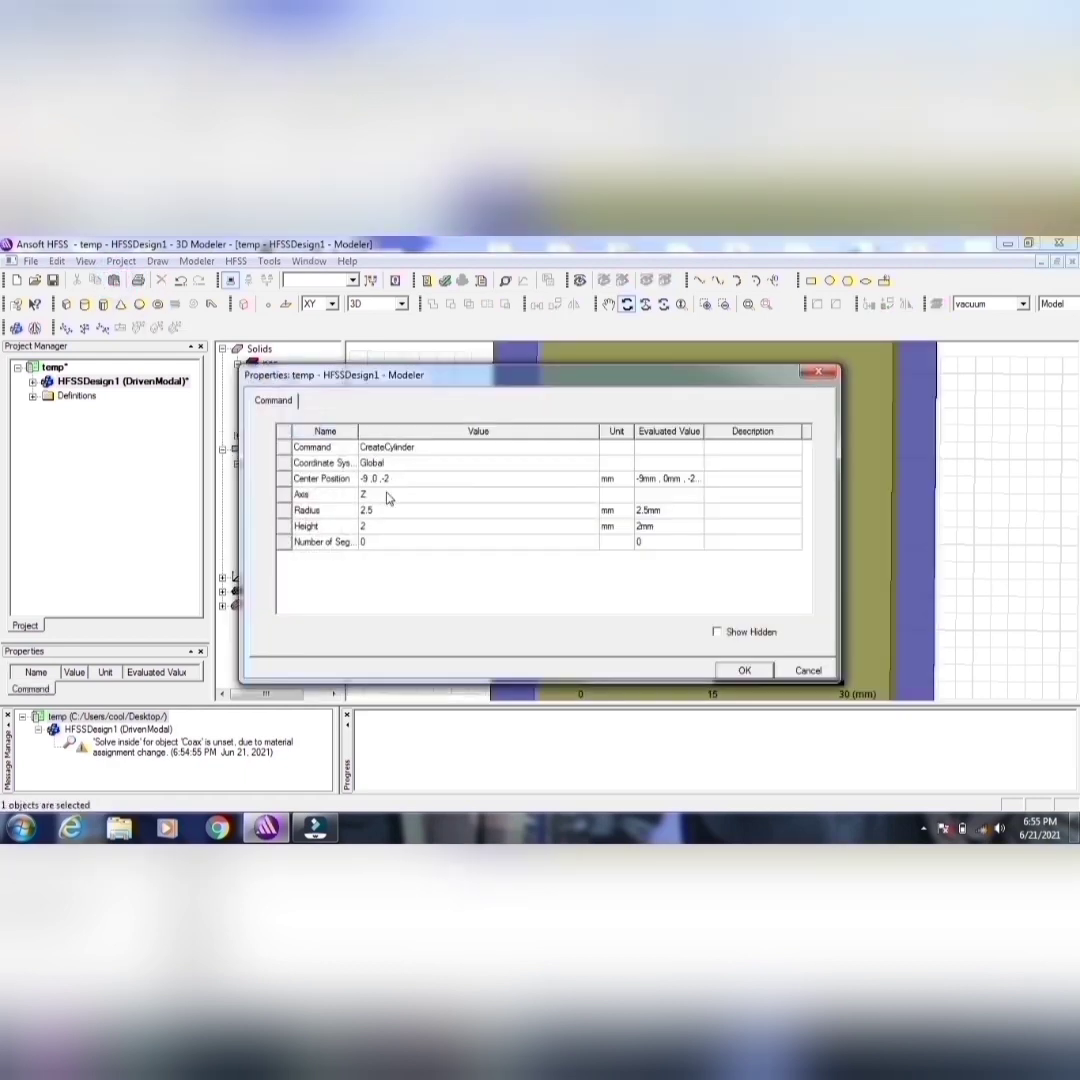
pyautogui.click(379, 512)
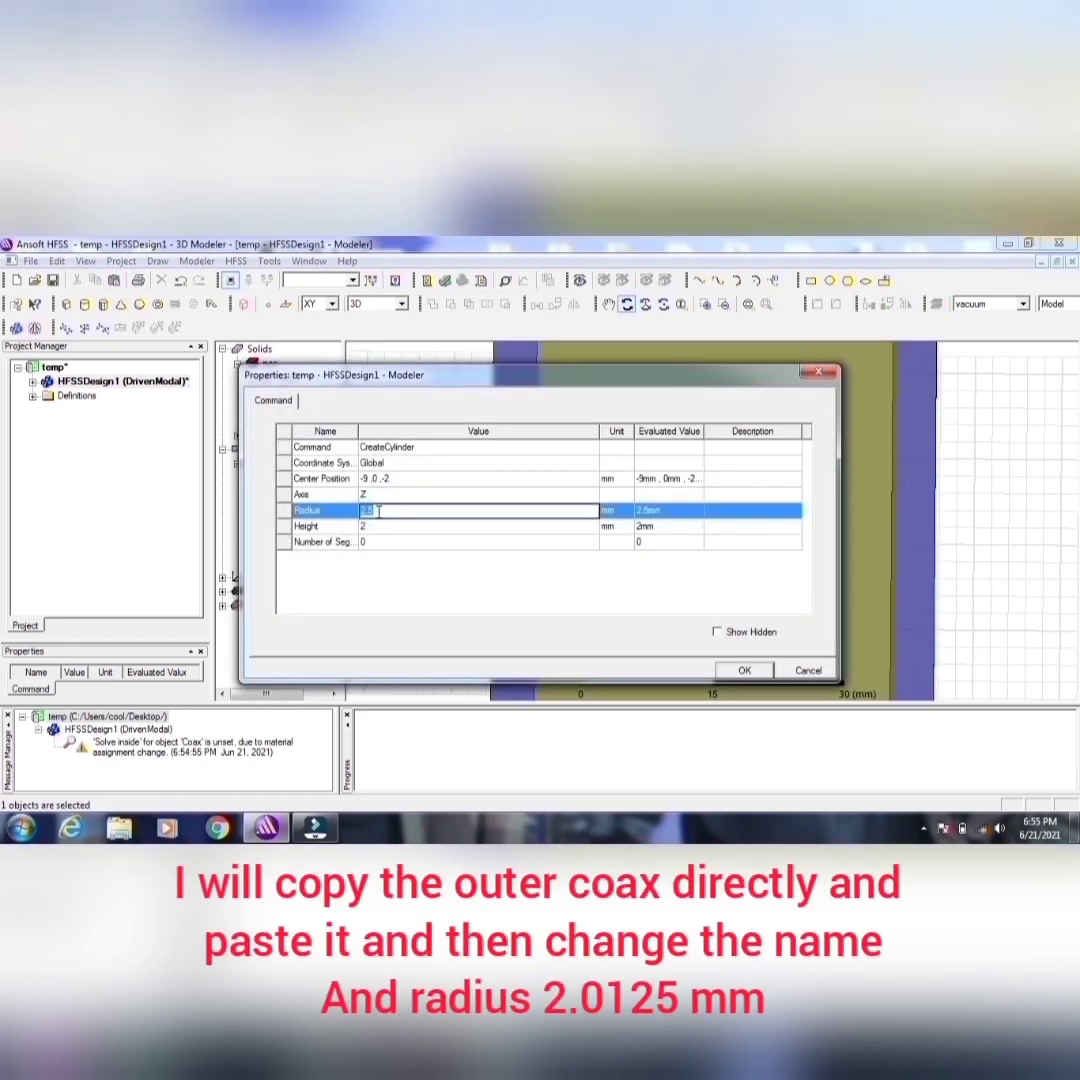
pyautogui.write('2.0125')
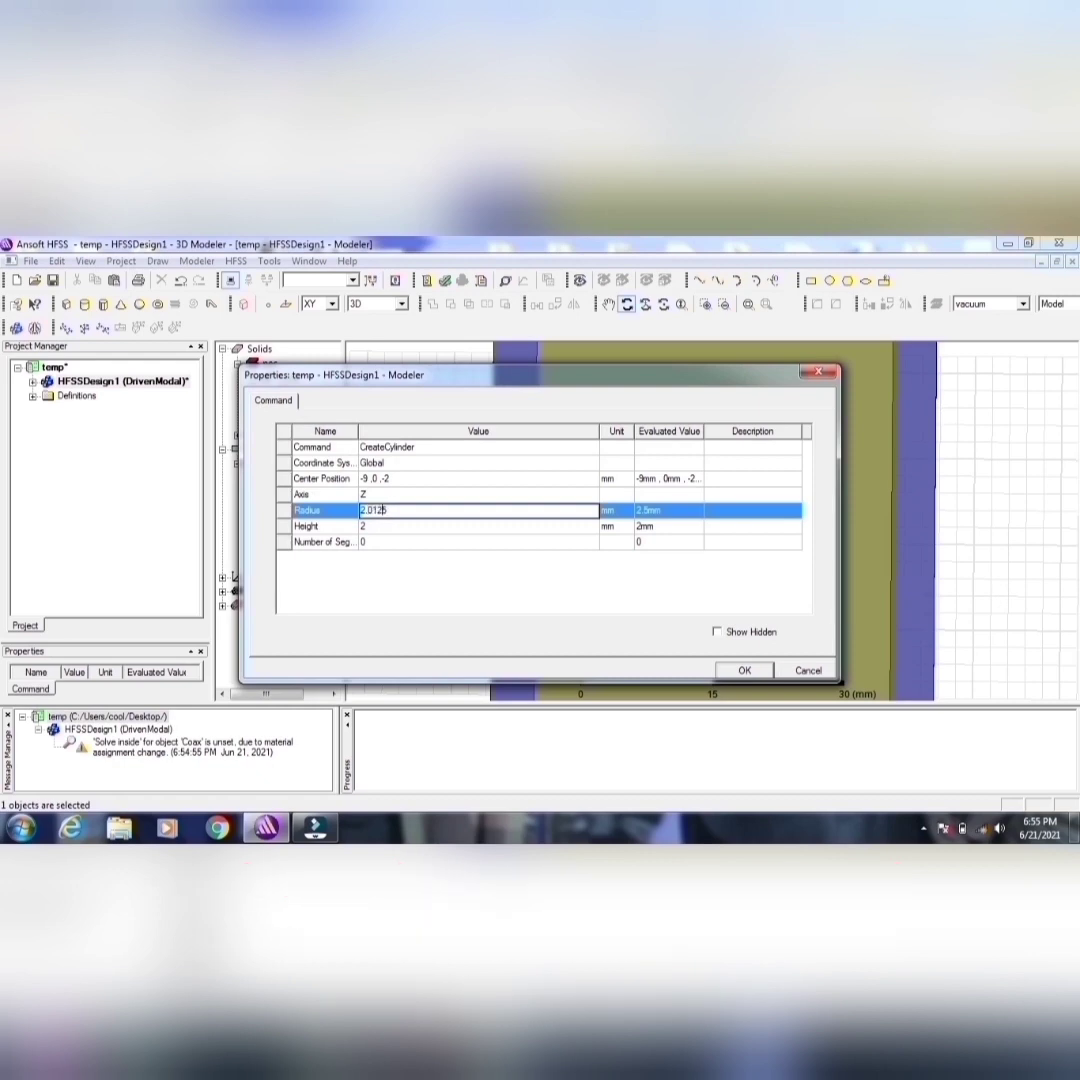
pyautogui.click(744, 669)
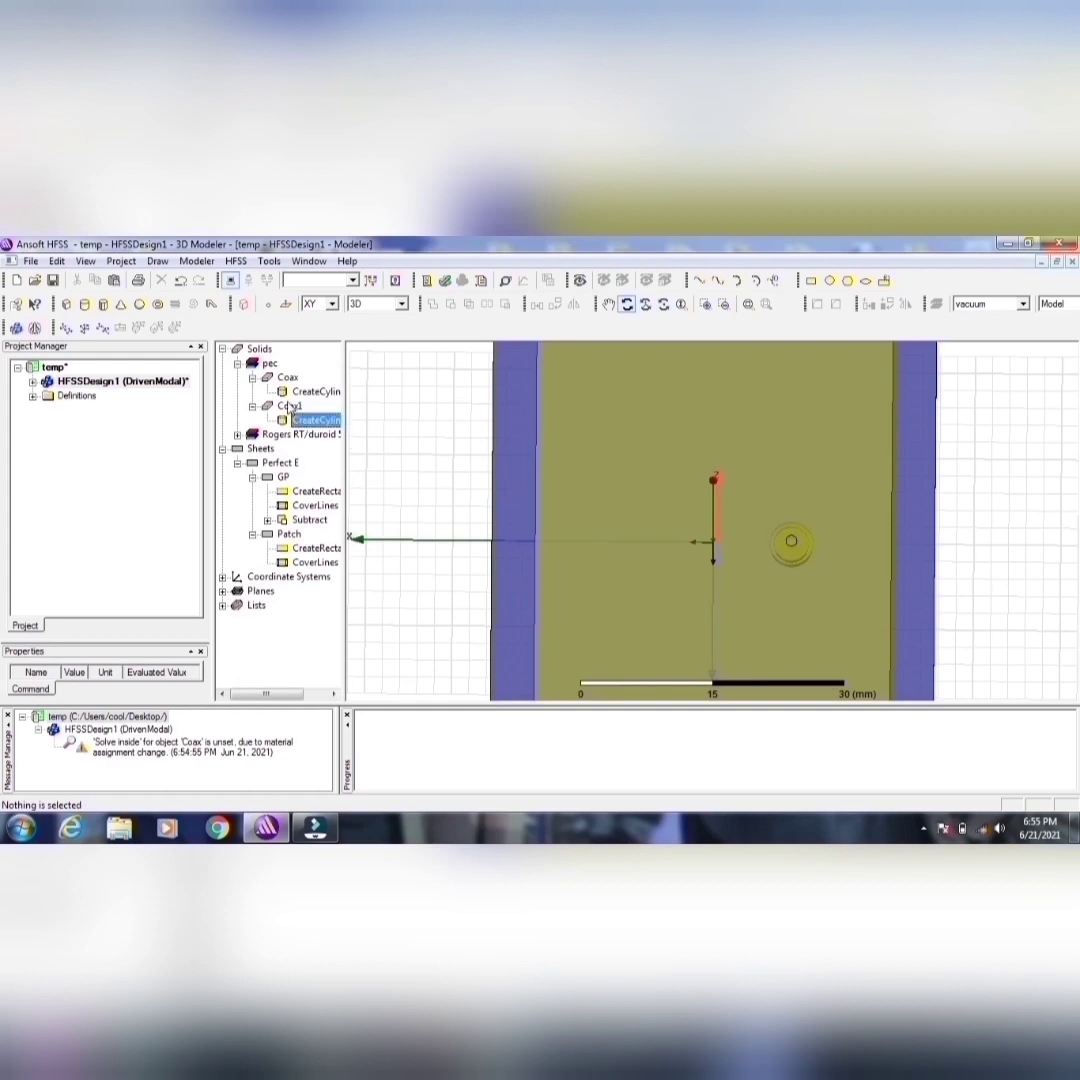
# Step: Subtract the smaller Coax1 cylinder from the outer Coax cylinder without cloning the tool object
pyautogui.click(290, 406)
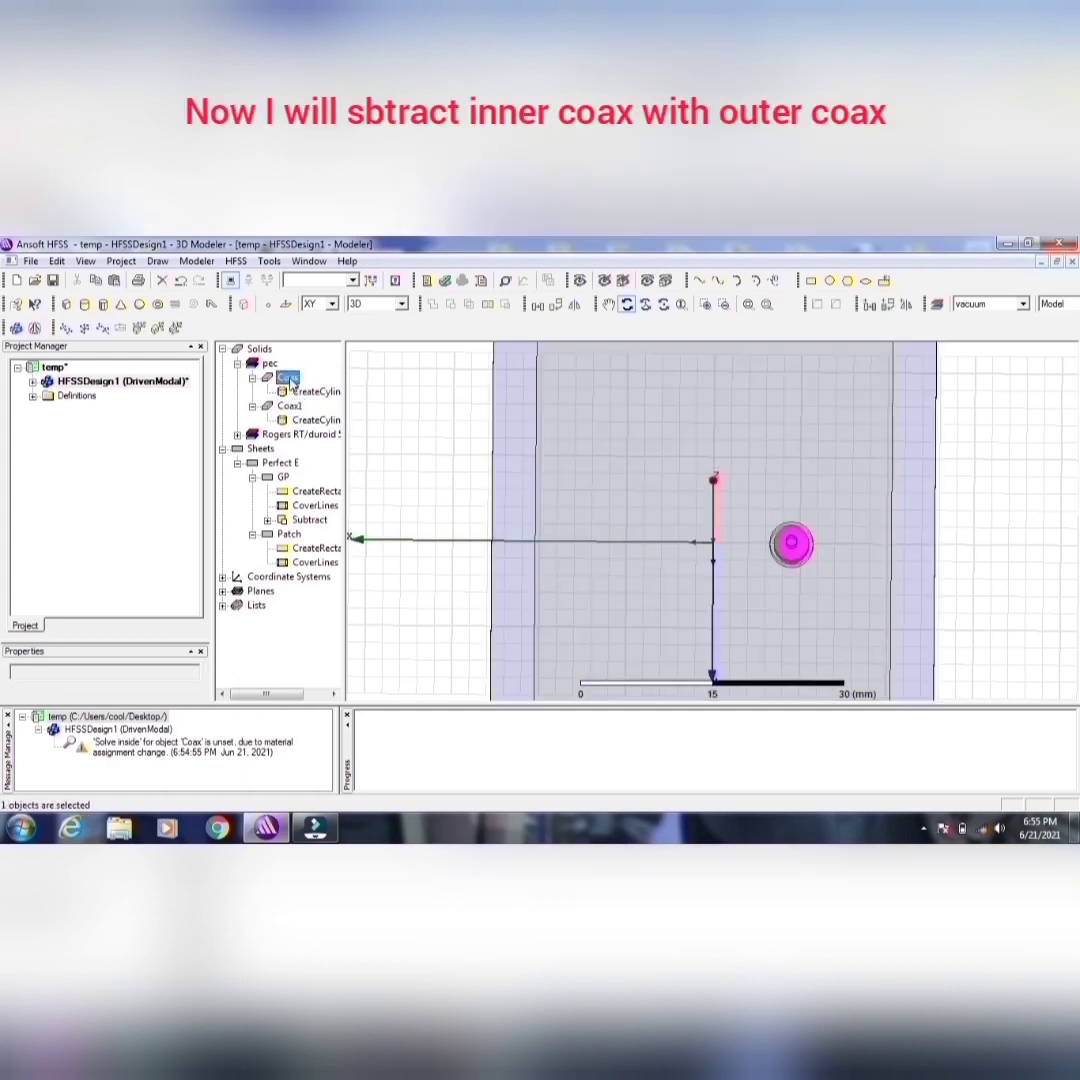
pyautogui.click(288, 378)
pyautogui.keyDown('ctrl'); pyautogui.click(290, 406); pyautogui.keyUp('ctrl')
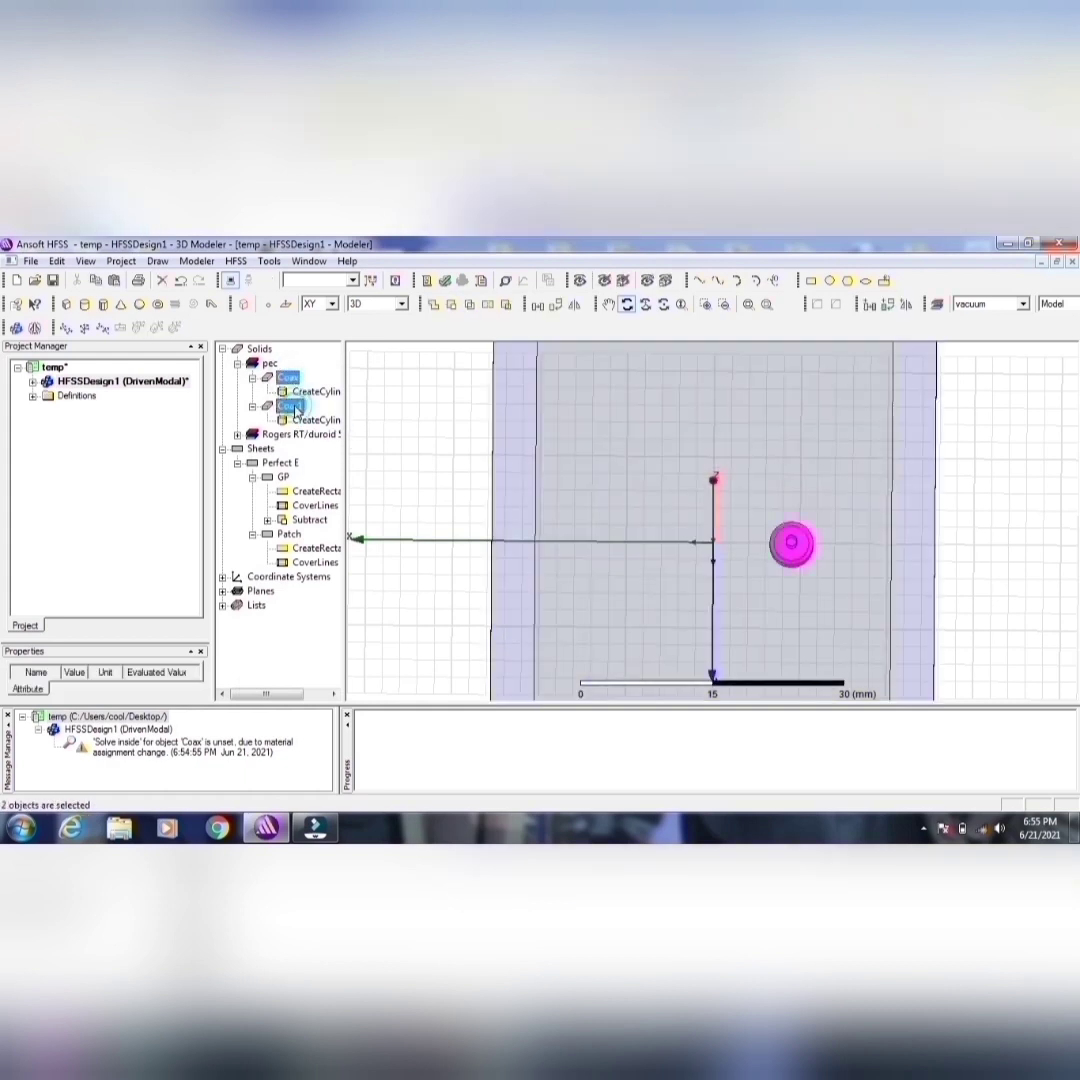
pyautogui.click(450, 304)
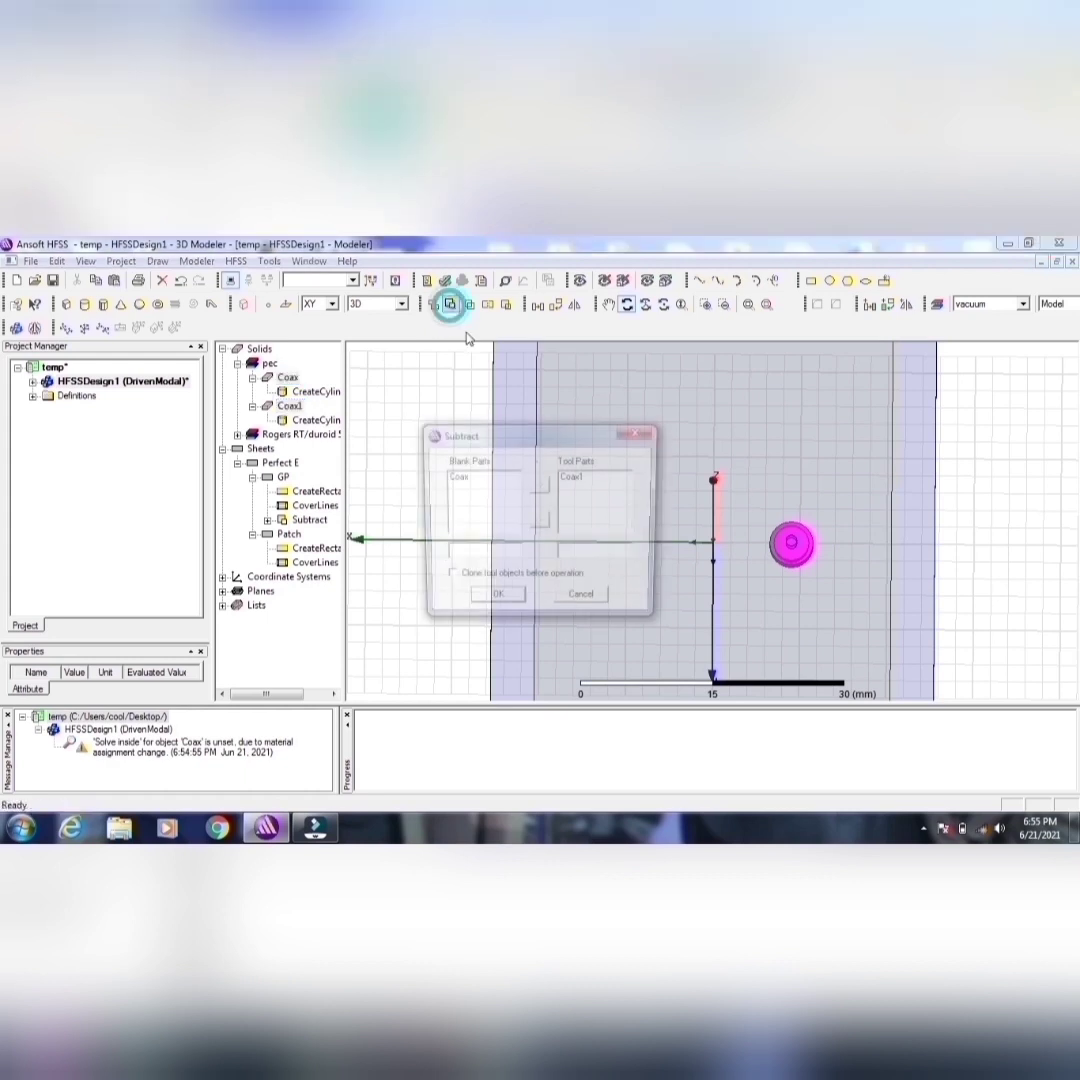
pyautogui.click(496, 604)
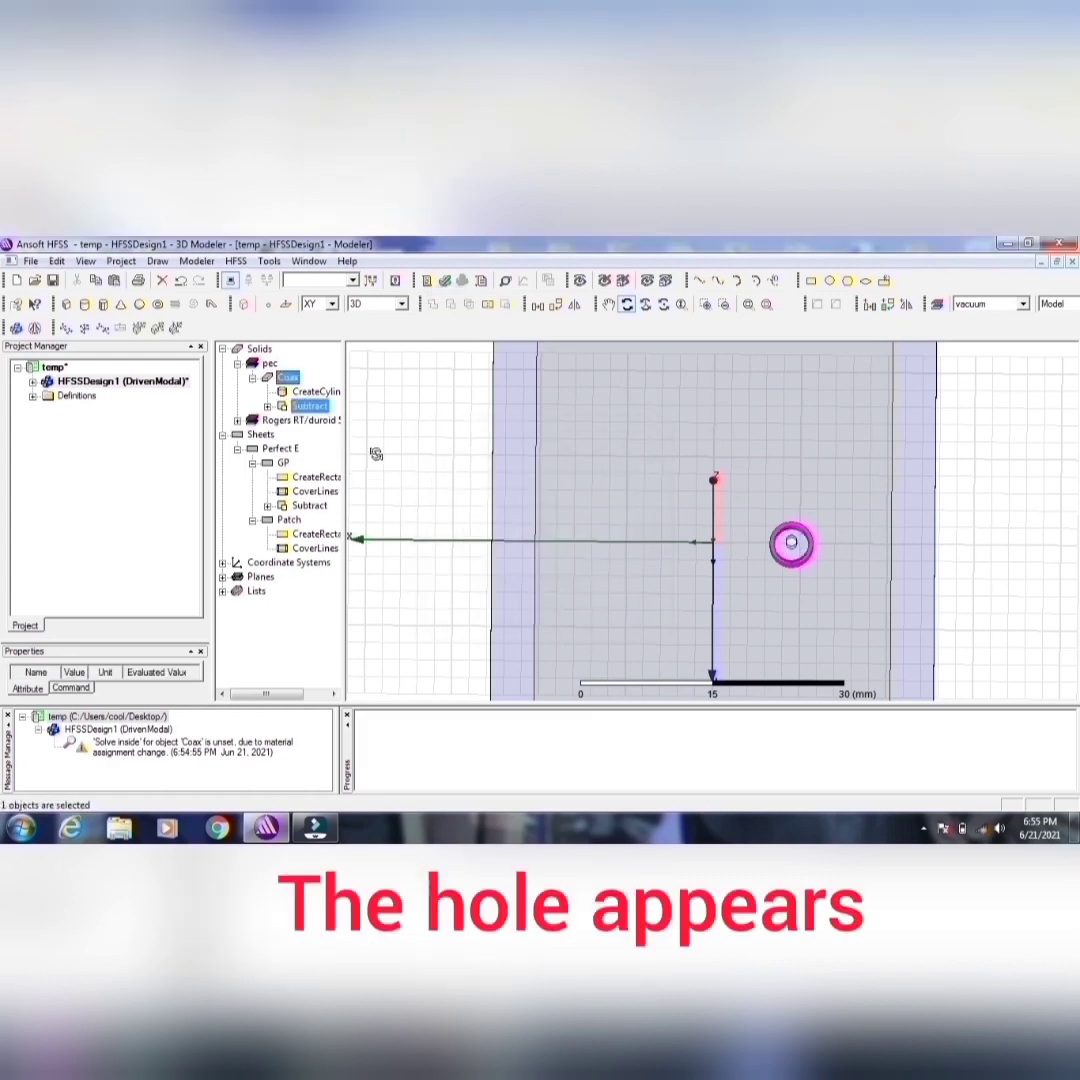
# Step: Copy the Coax1 cylinder from within Coax's Subtract operation and paste it as a separate solid
pyautogui.moveTo(662, 447); pyautogui.dragTo(776, 415)
pyautogui.moveTo(920, 537); pyautogui.dragTo(804, 560)
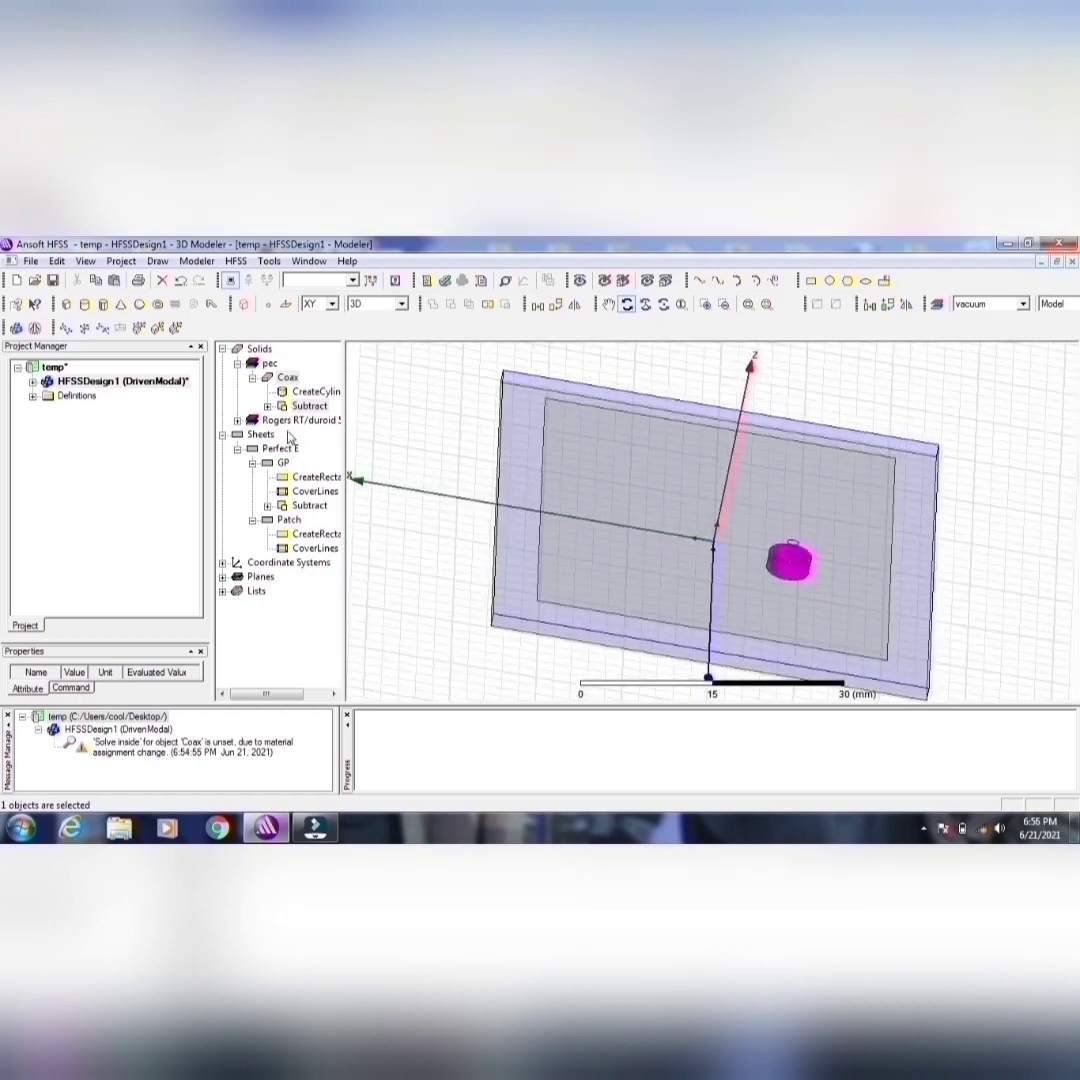
pyautogui.click(268, 406)
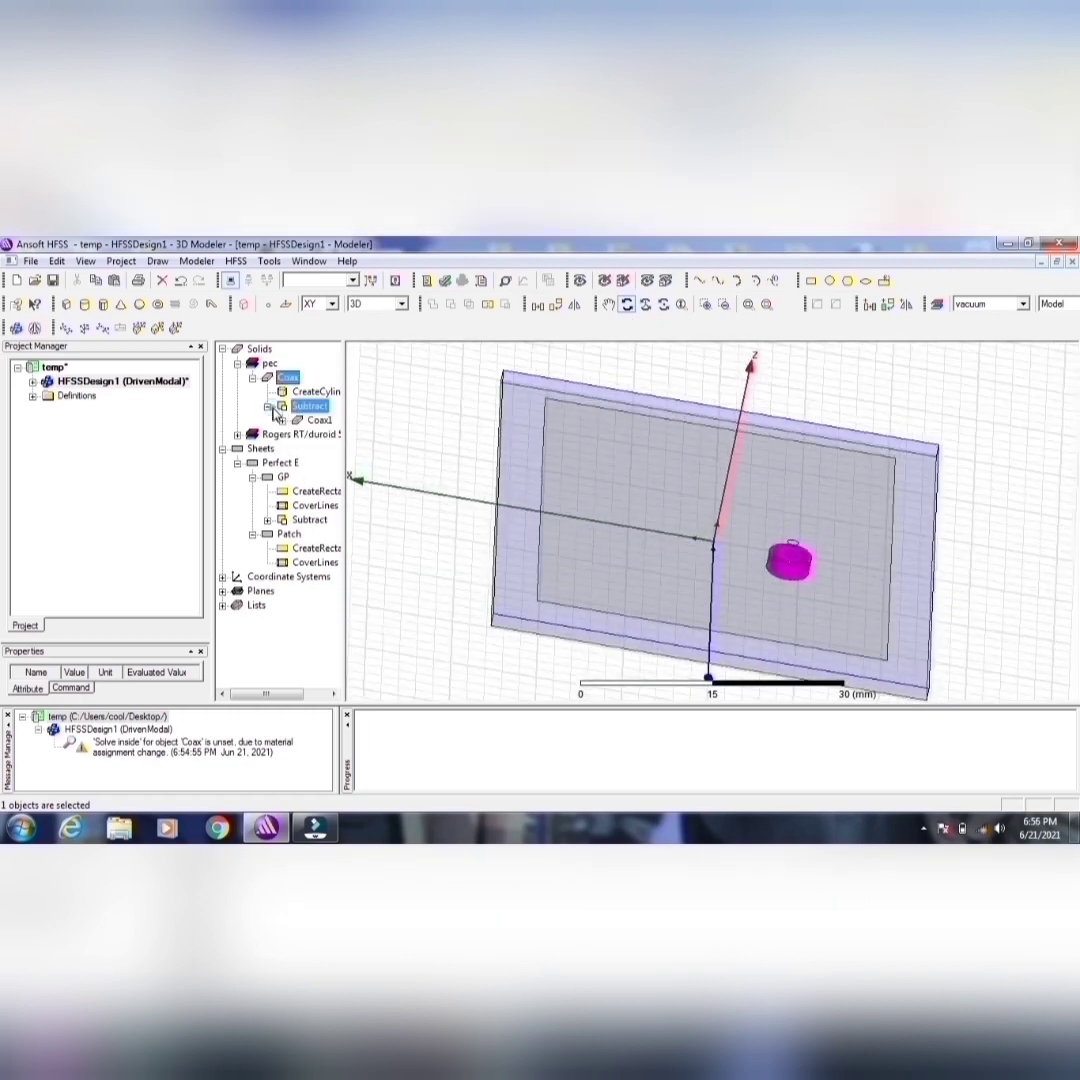
pyautogui.rightClick(321, 421)
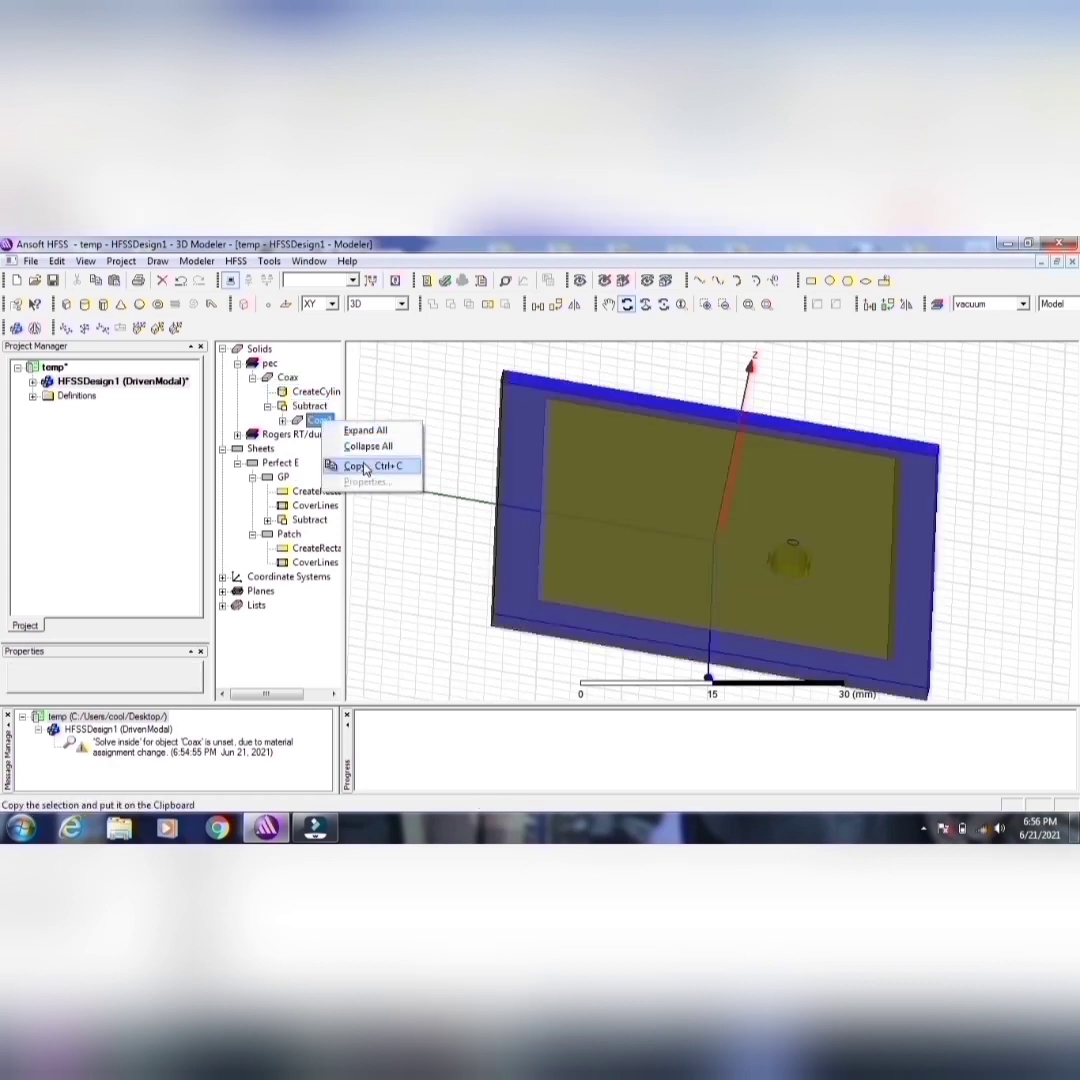
pyautogui.click(361, 465)
pyautogui.click(113, 280)
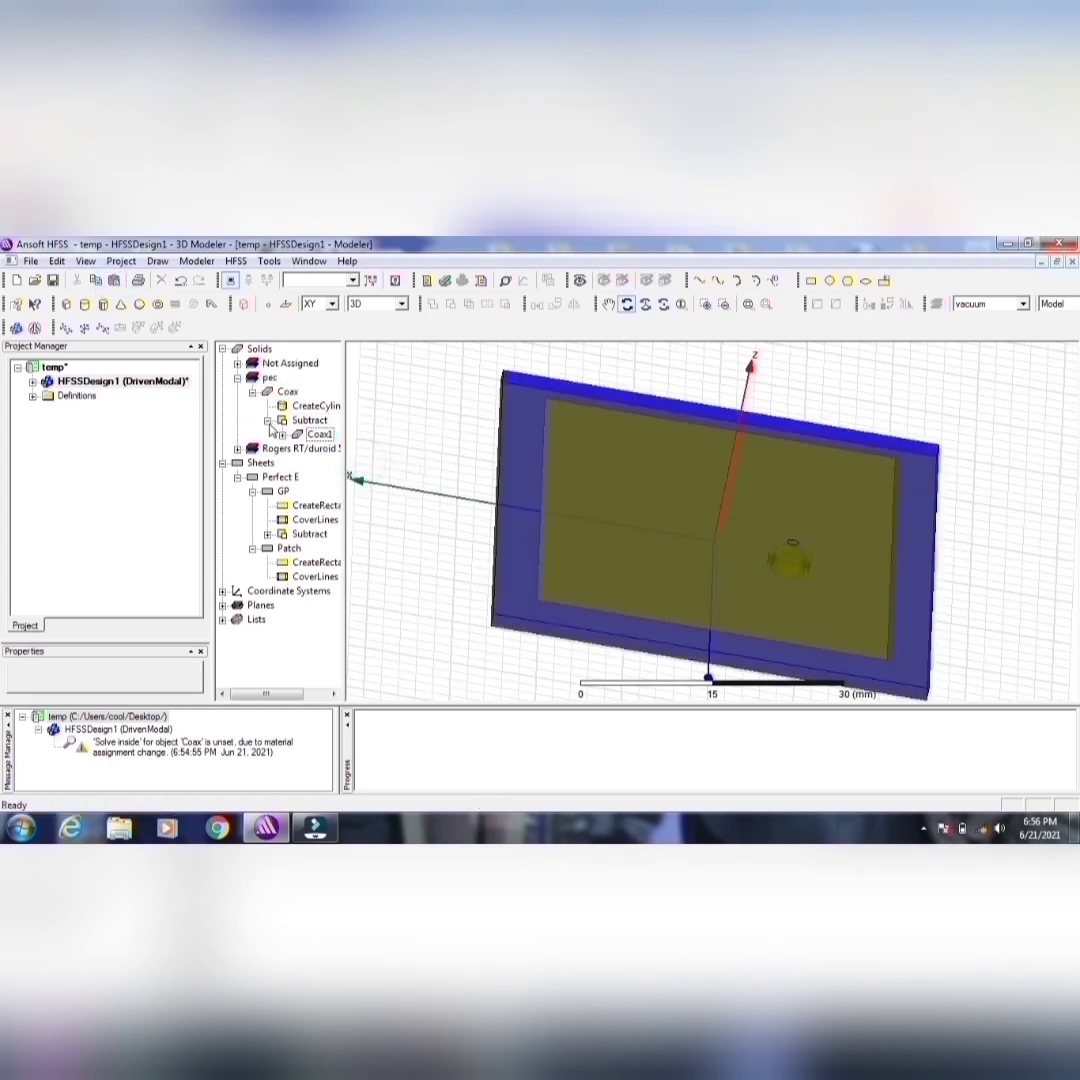
# Step: Rename the pasted Coax2 cylinder as DielectricSpacer
pyautogui.click(238, 363)
pyautogui.doubleClick(285, 377)
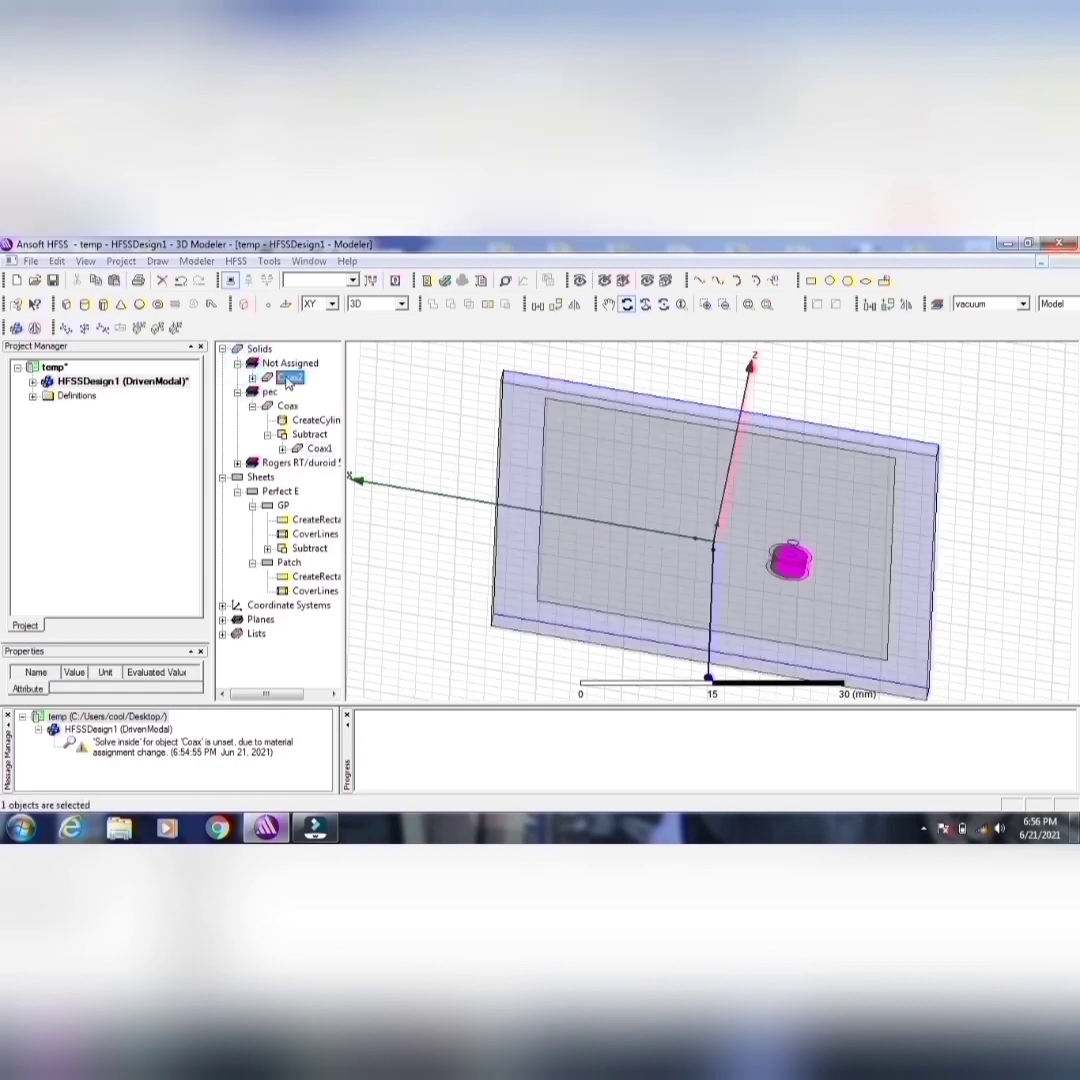
pyautogui.doubleClick(370, 447)
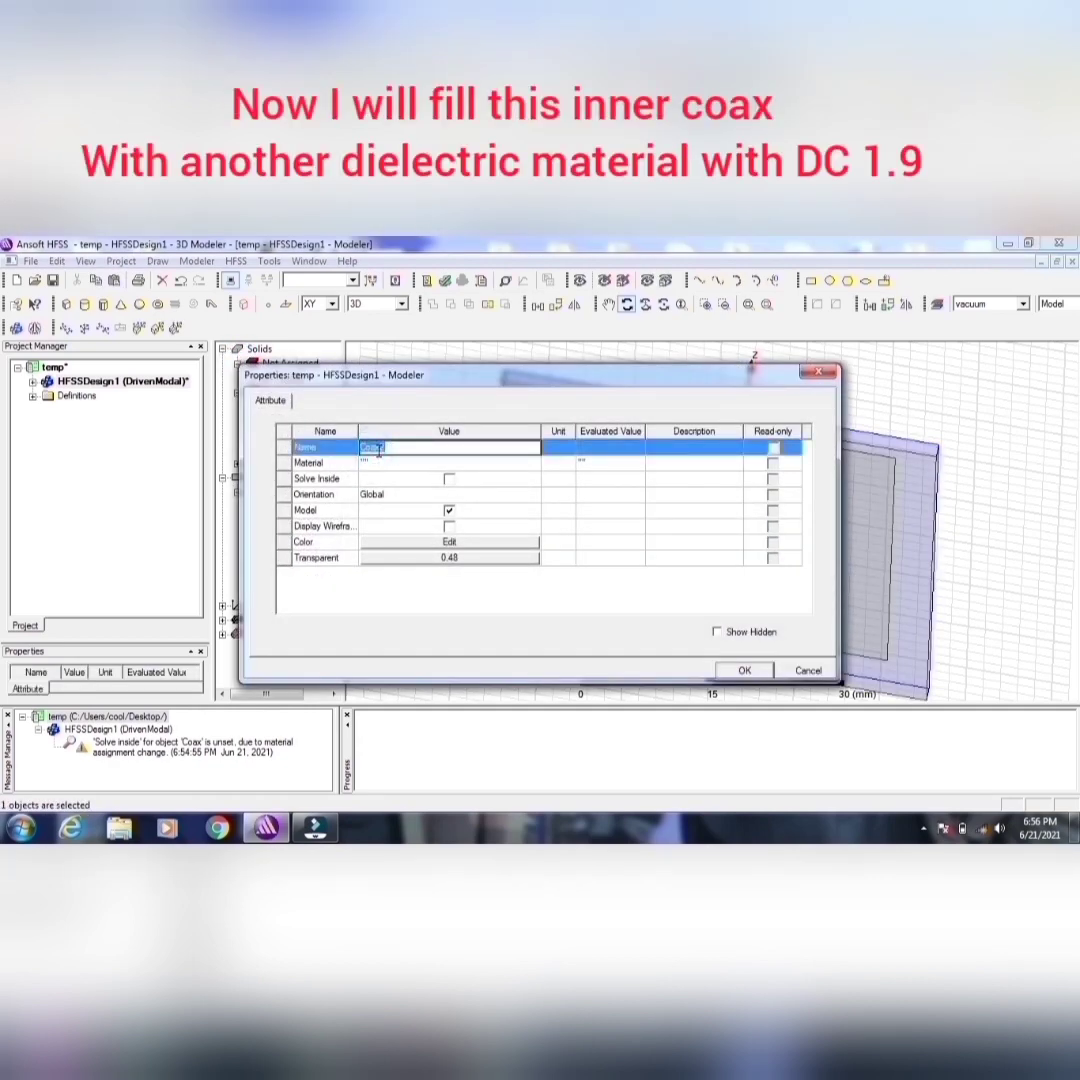
pyautogui.write('DielectricSpacer')
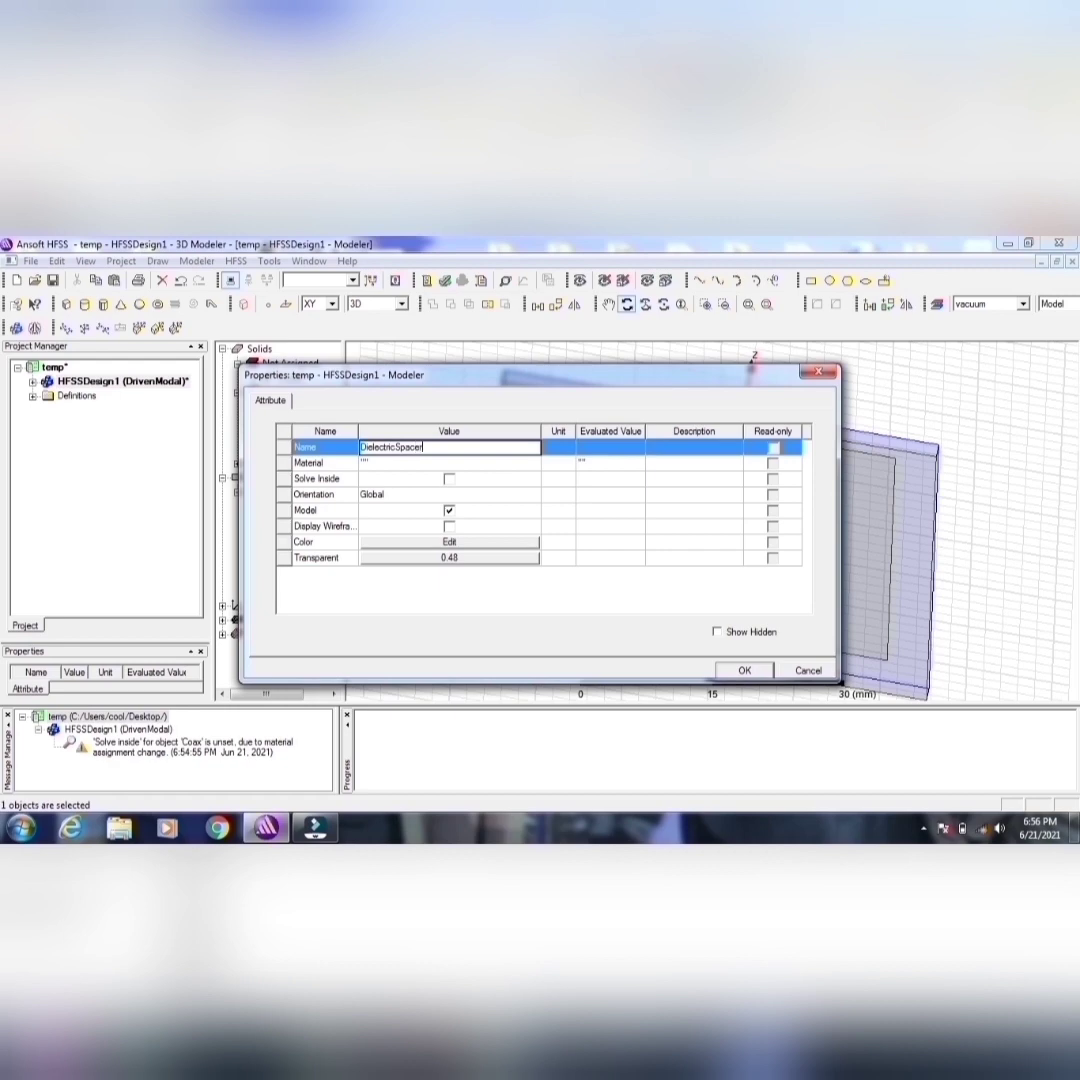
# Step: Create and validate a new material named Probefill with relative permittivity 1.9, and assign it to DielectricSpacer
pyautogui.click(395, 463)
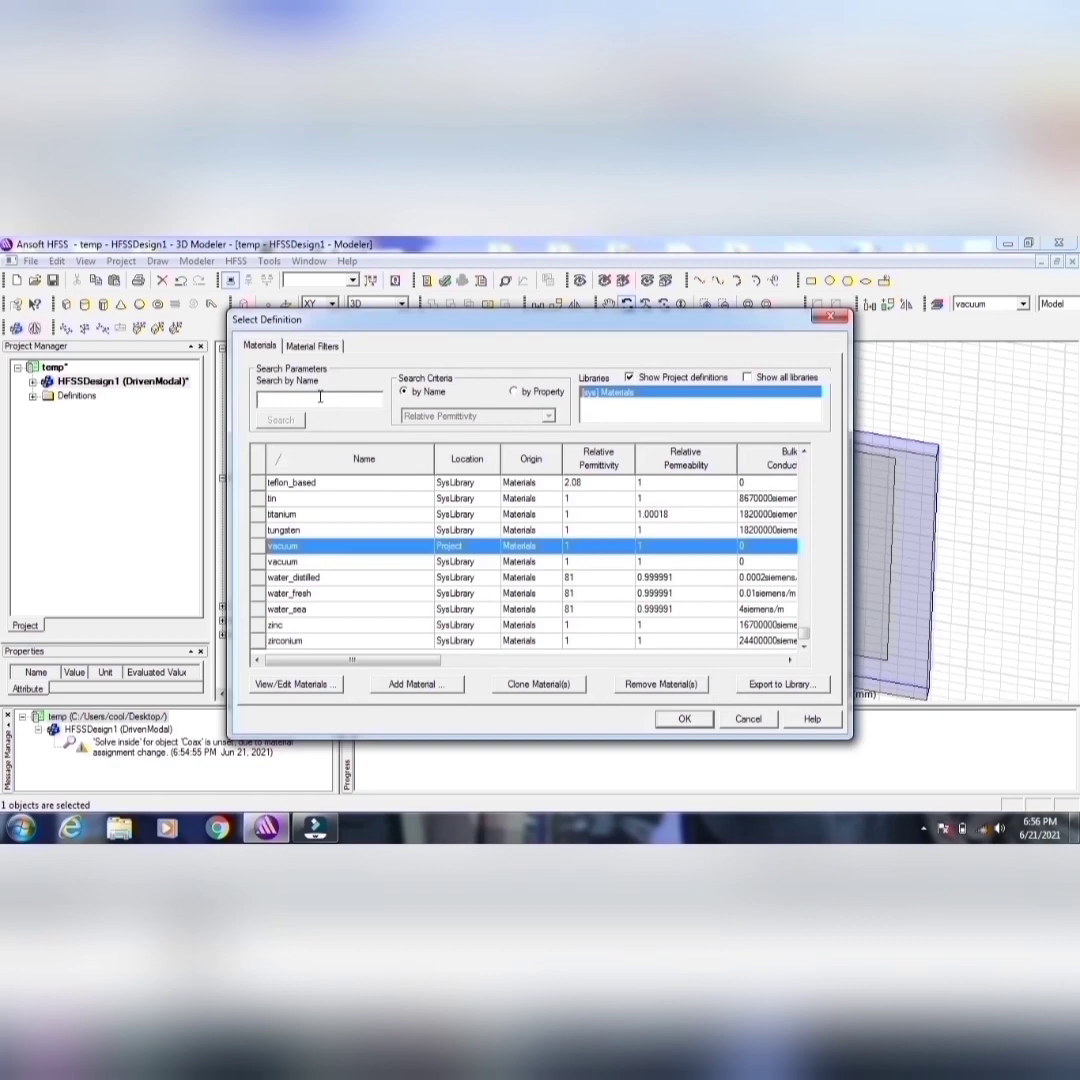
pyautogui.click(412, 685)
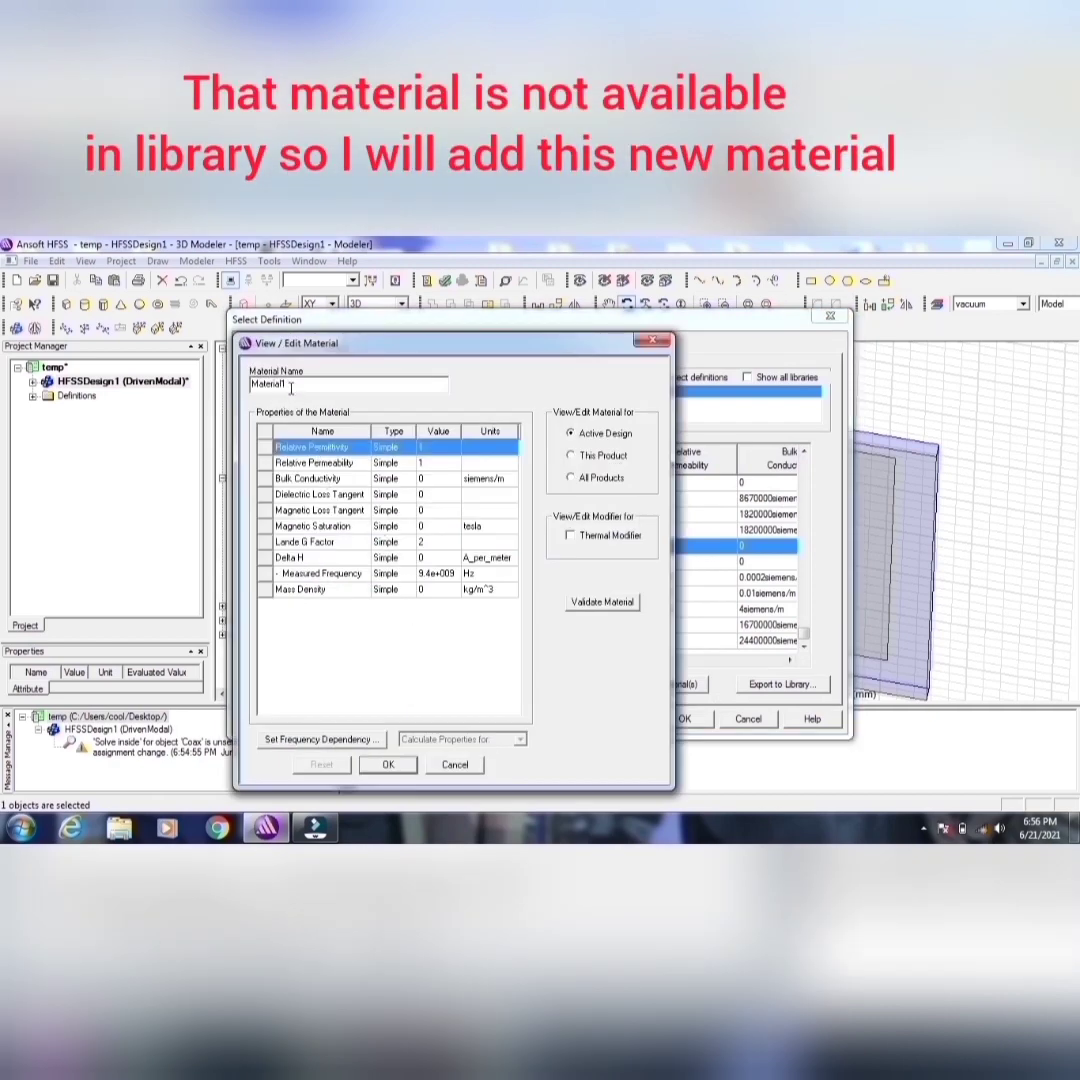
pyautogui.press('BackSpace')
pyautogui.press('BackSpace')
pyautogui.press('BackSpace')
pyautogui.press('BackSpace')
pyautogui.press('BackSpace')
pyautogui.press('BackSpace')
pyautogui.press('BackSpace')
pyautogui.press('BackSpace')
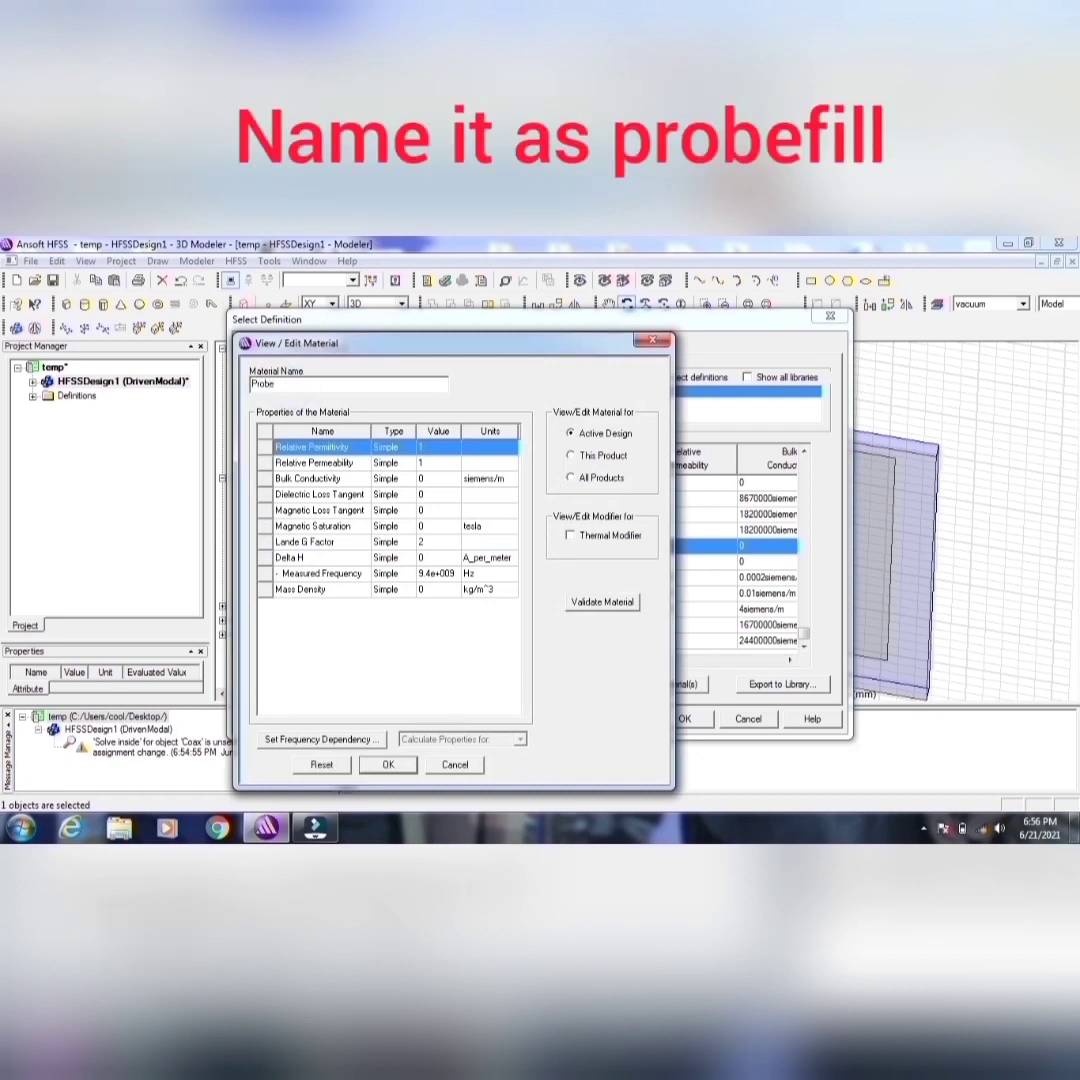
pyautogui.write('Probefill')
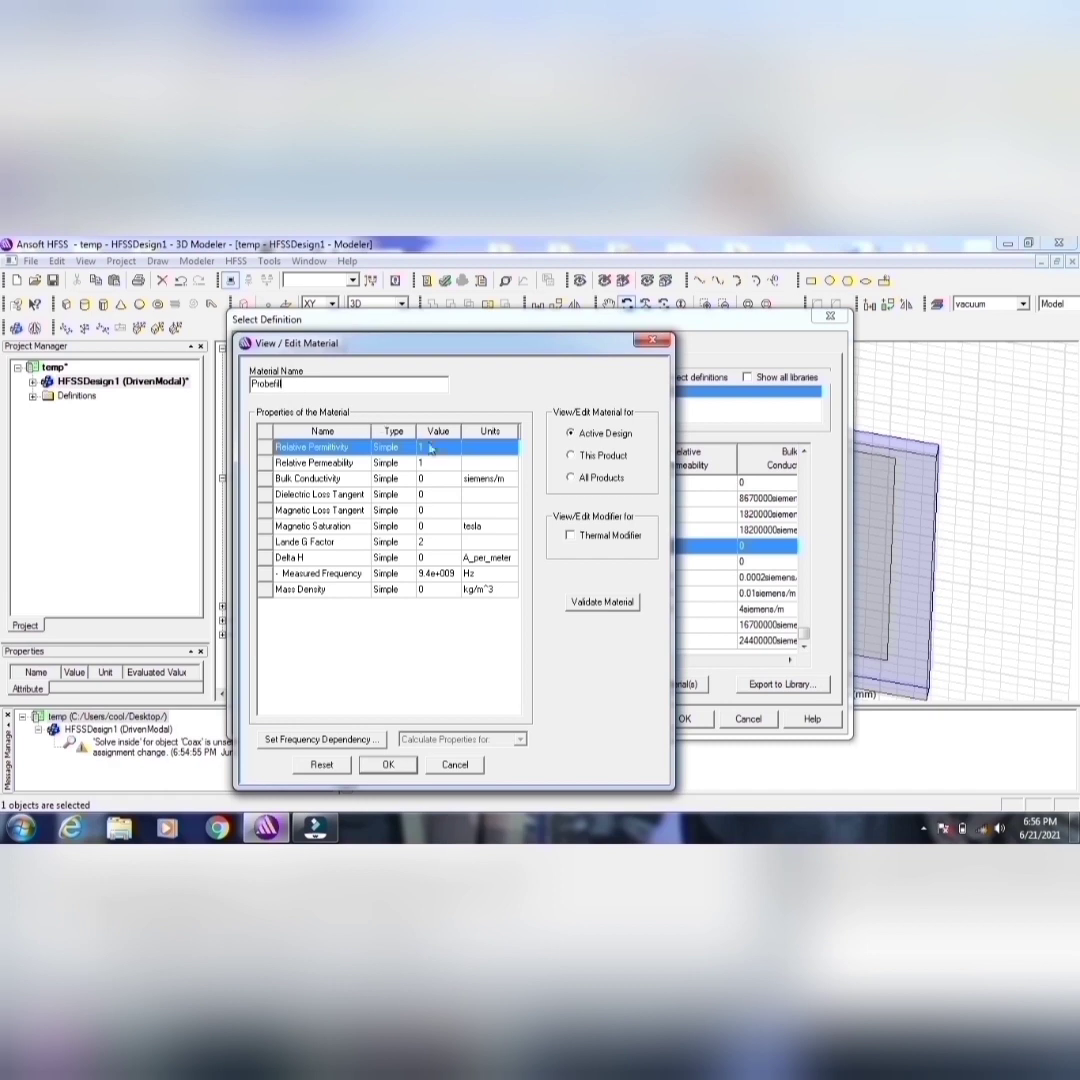
pyautogui.click(434, 448)
pyautogui.click(601, 601)
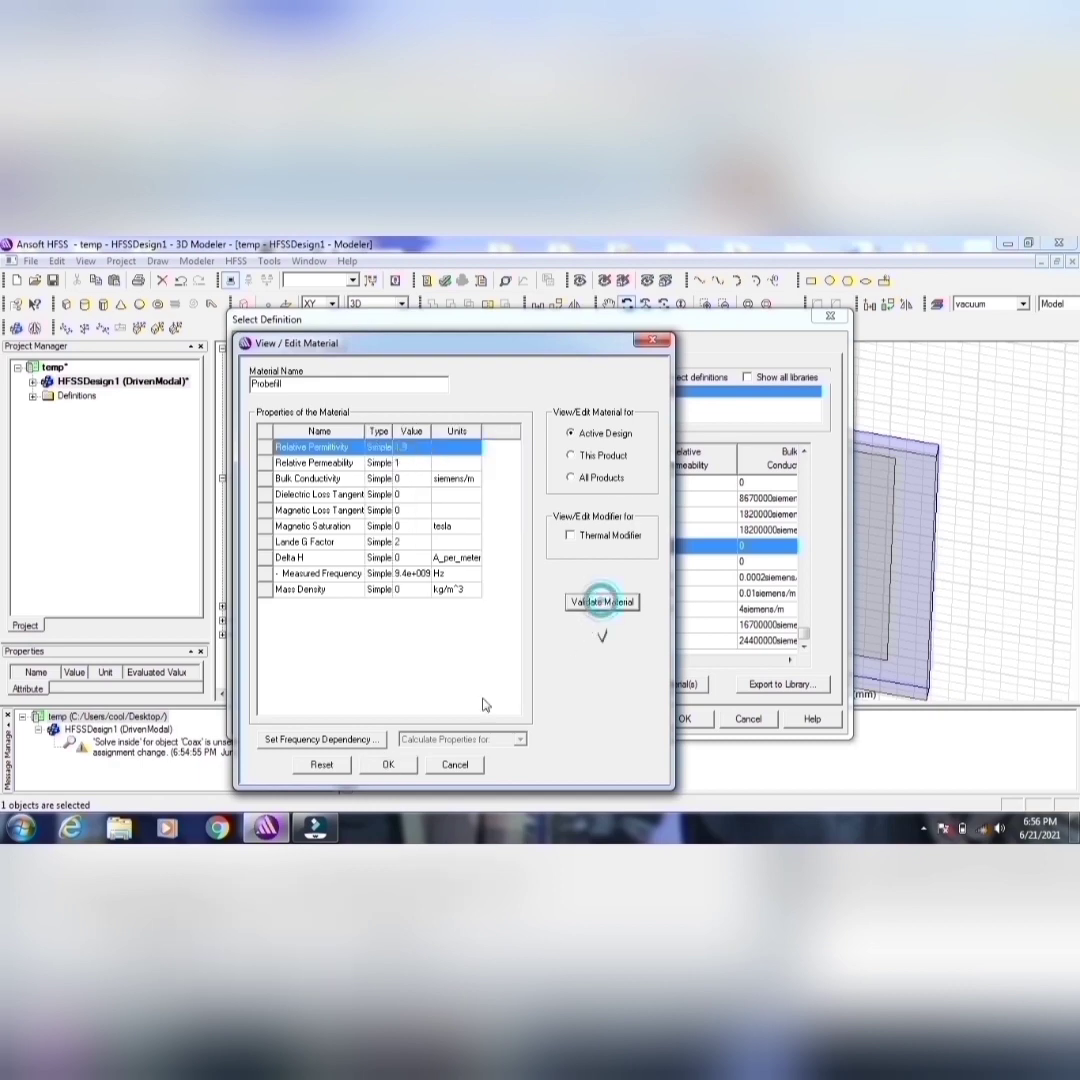
pyautogui.click(390, 765)
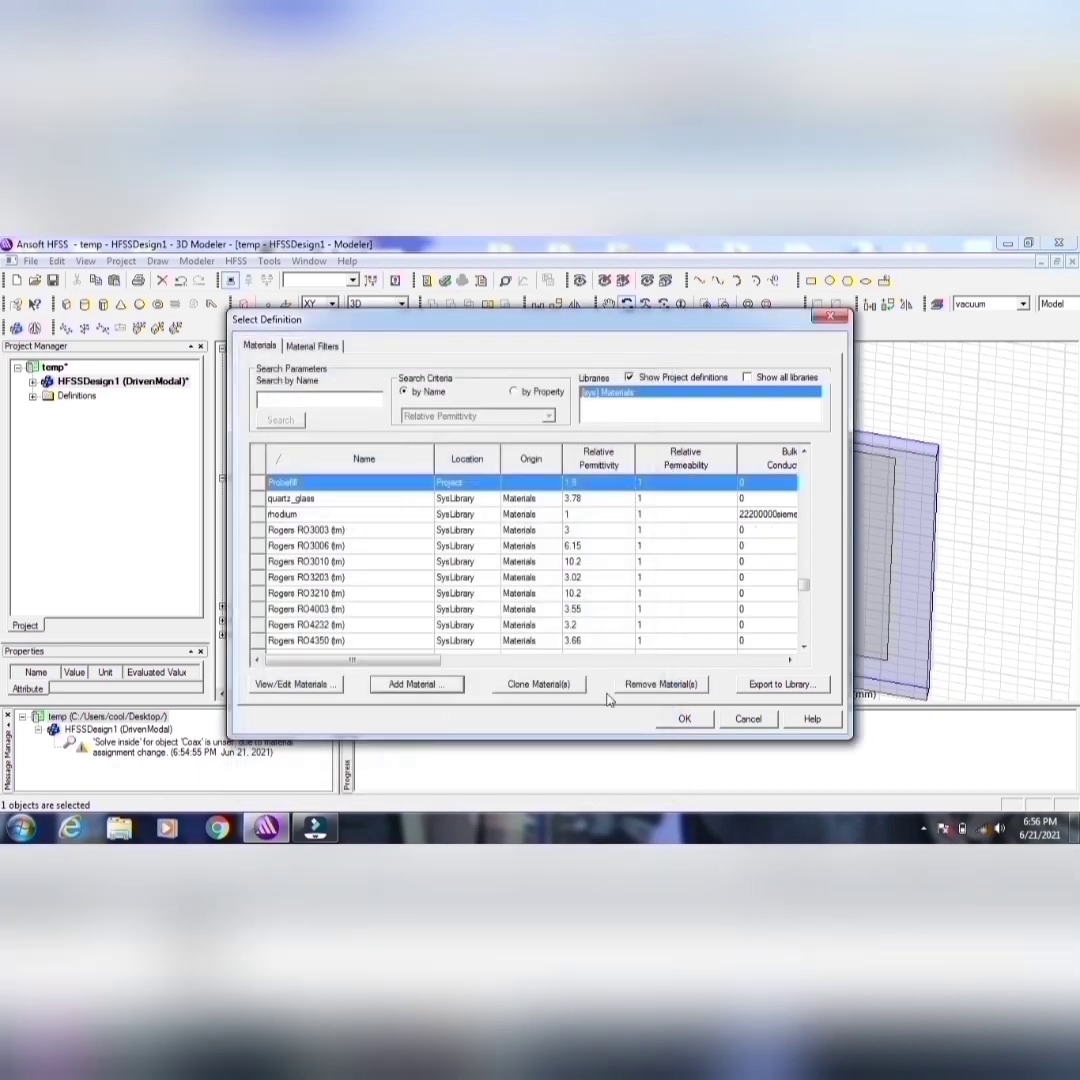
pyautogui.click(684, 718)
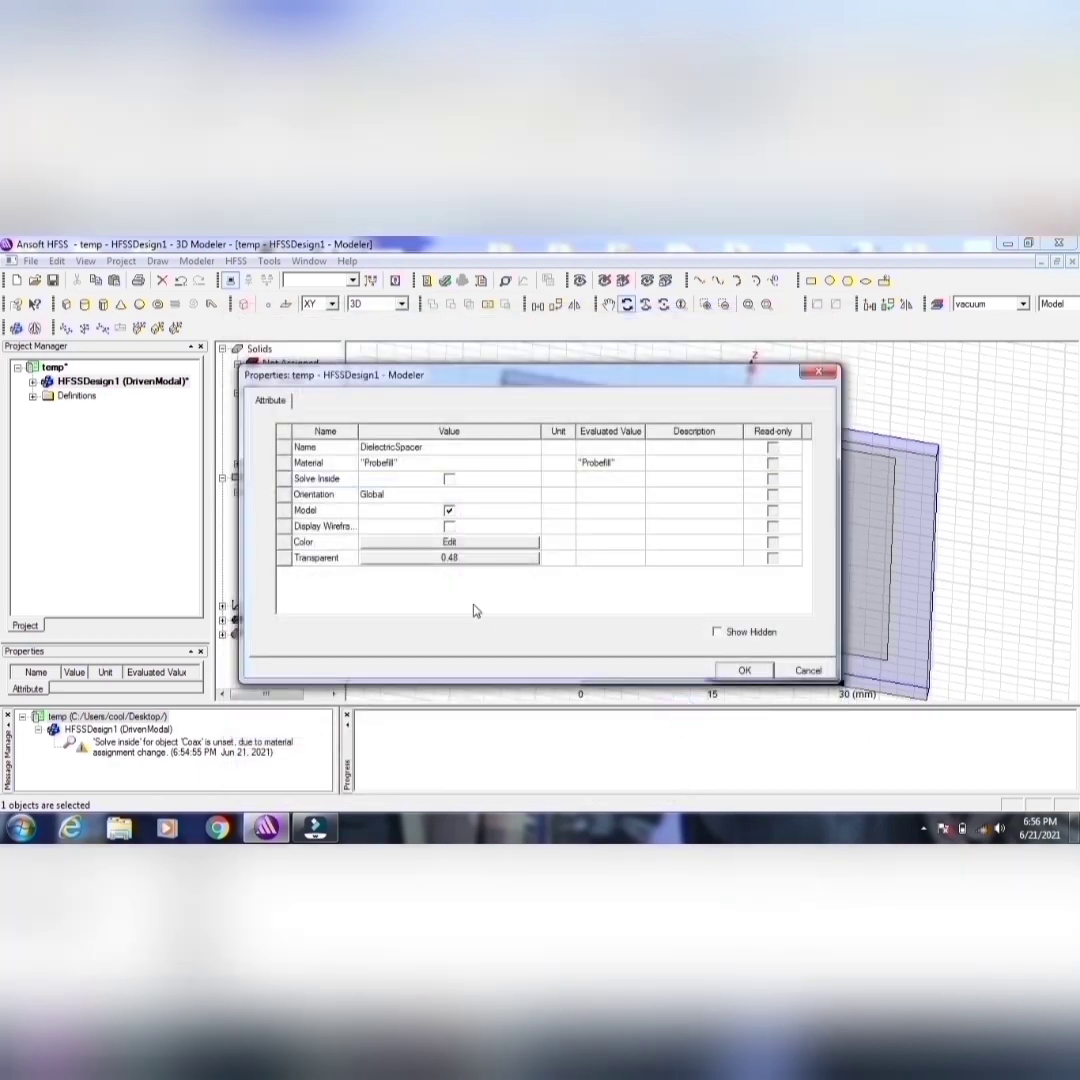
# Step: Set the DielectricSpacer's colour to purple (128, 0, 128), keep its transparency at 0.48 and apply the properties
pyautogui.click(431, 542)
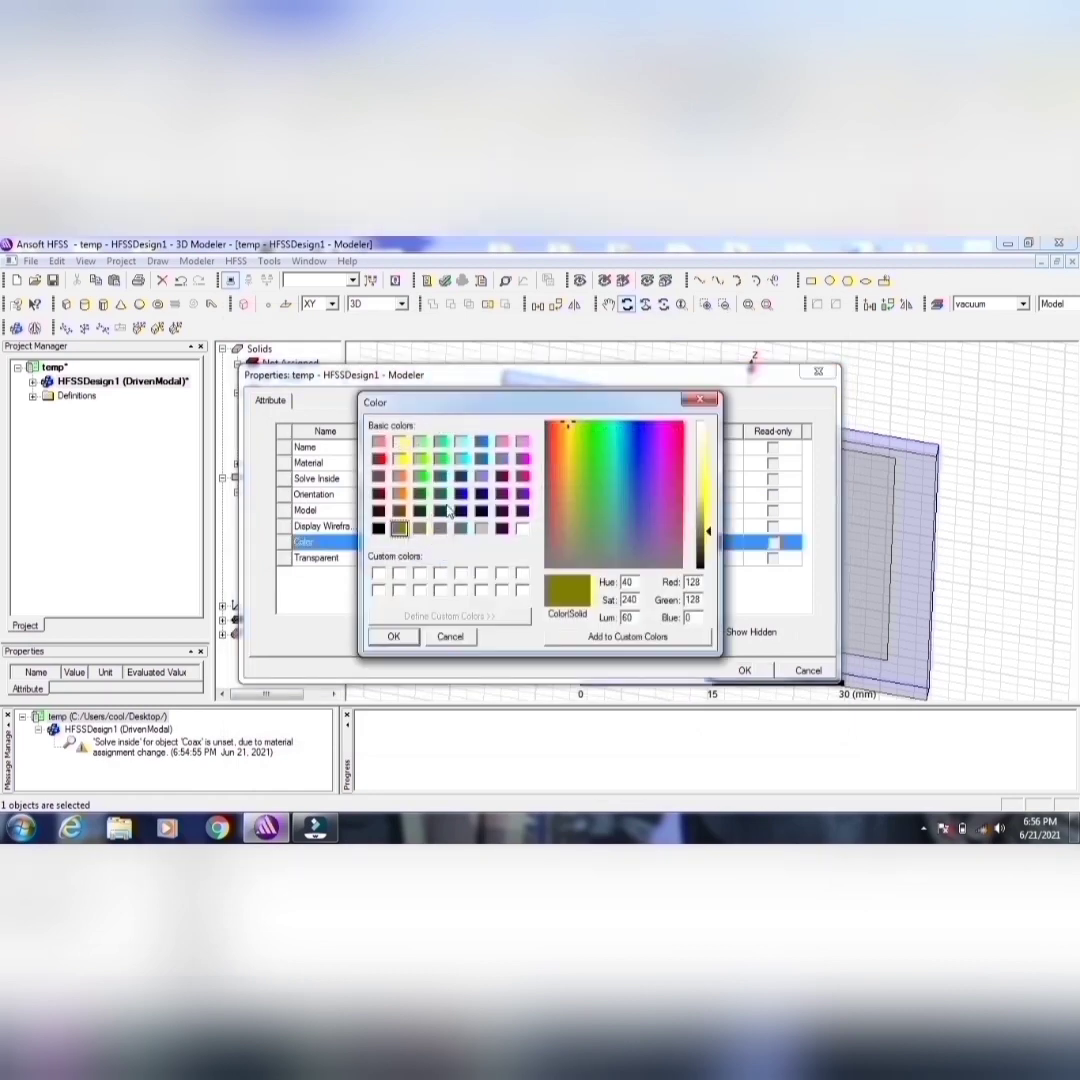
pyautogui.click(504, 510)
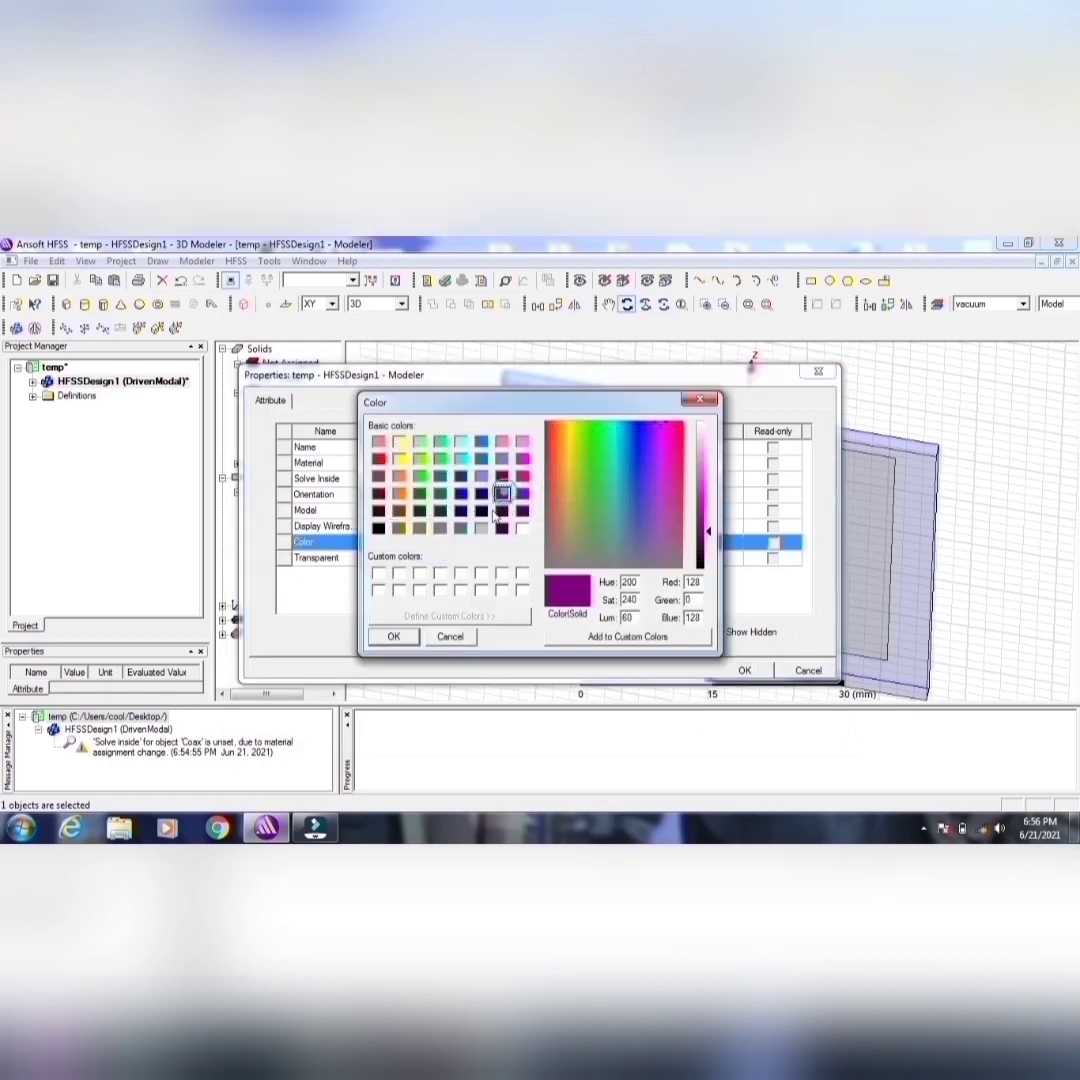
pyautogui.click(393, 636)
pyautogui.click(441, 560)
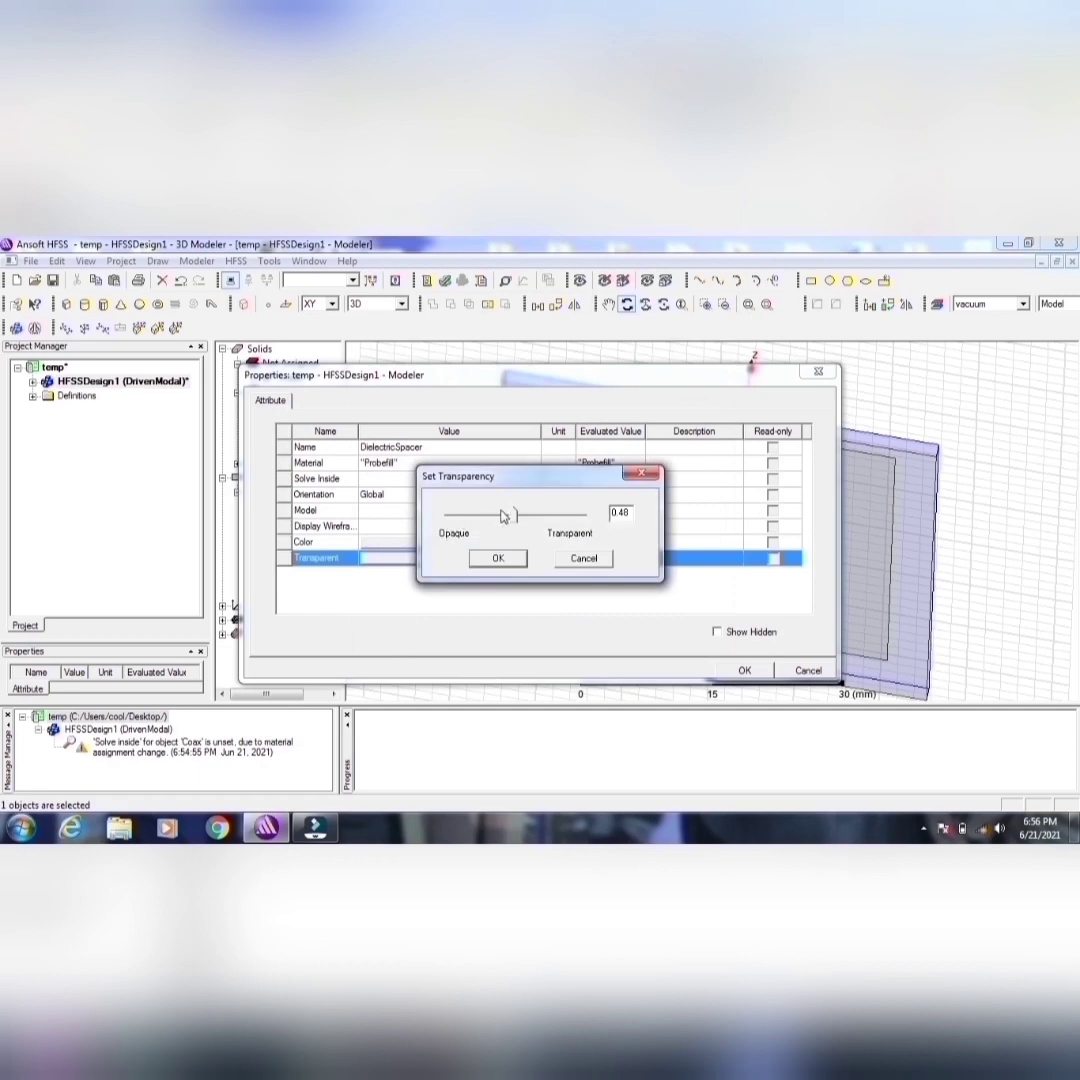
pyautogui.click(496, 559)
pyautogui.click(744, 670)
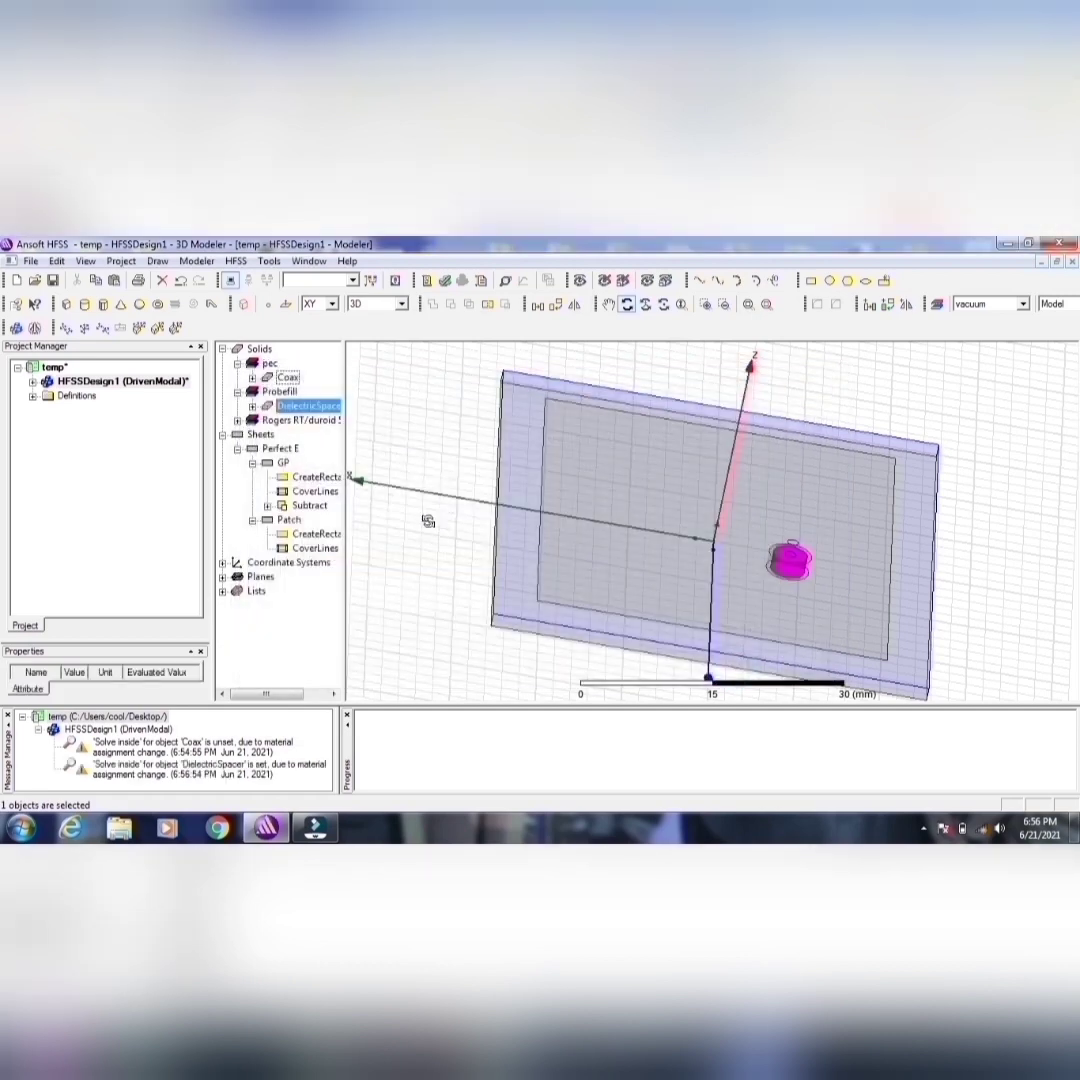
# Step: Copy the DielectricSpacer cylinder and paste a duplicate in the same place for the probe pin hole
pyautogui.click(253, 406)
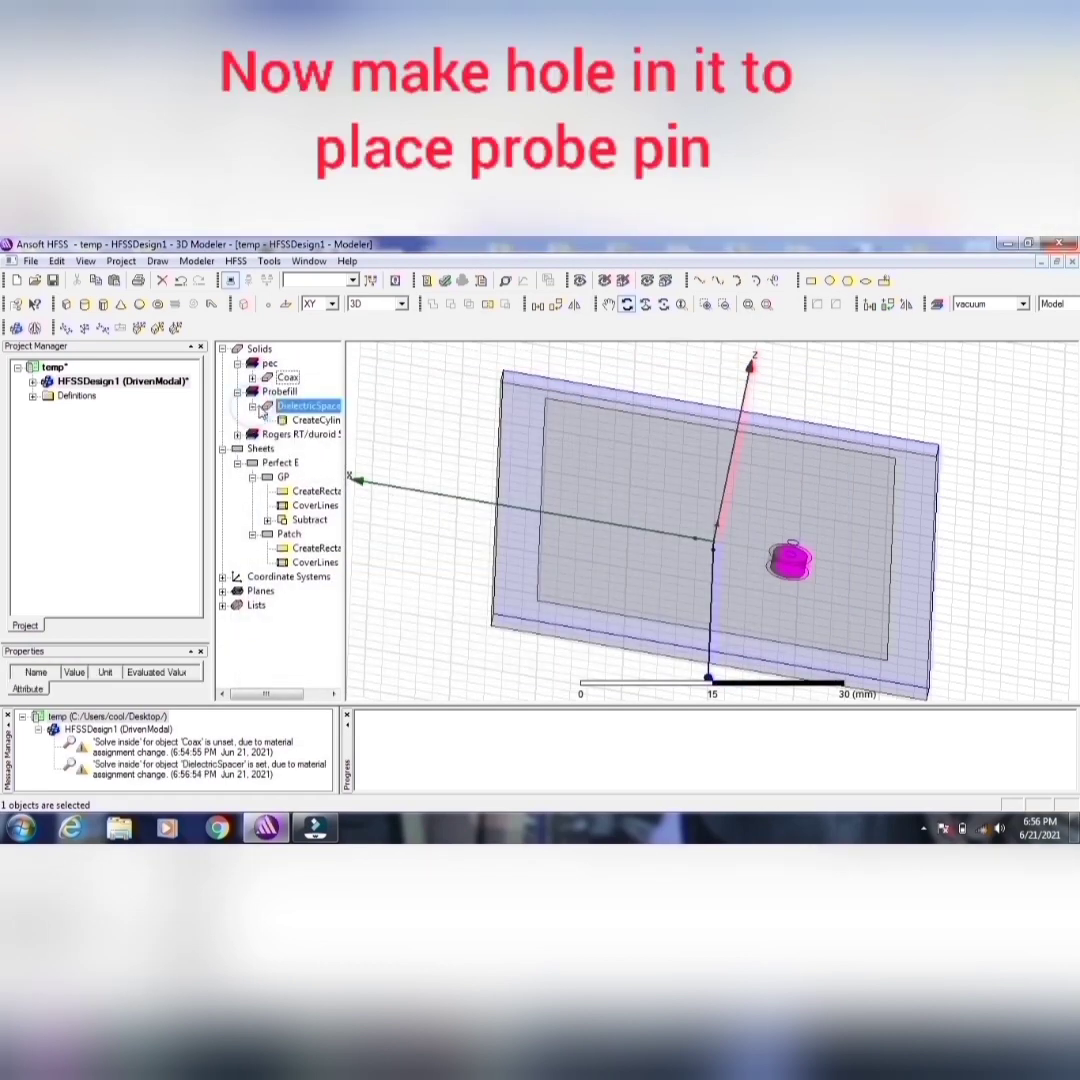
pyautogui.rightClick(313, 410)
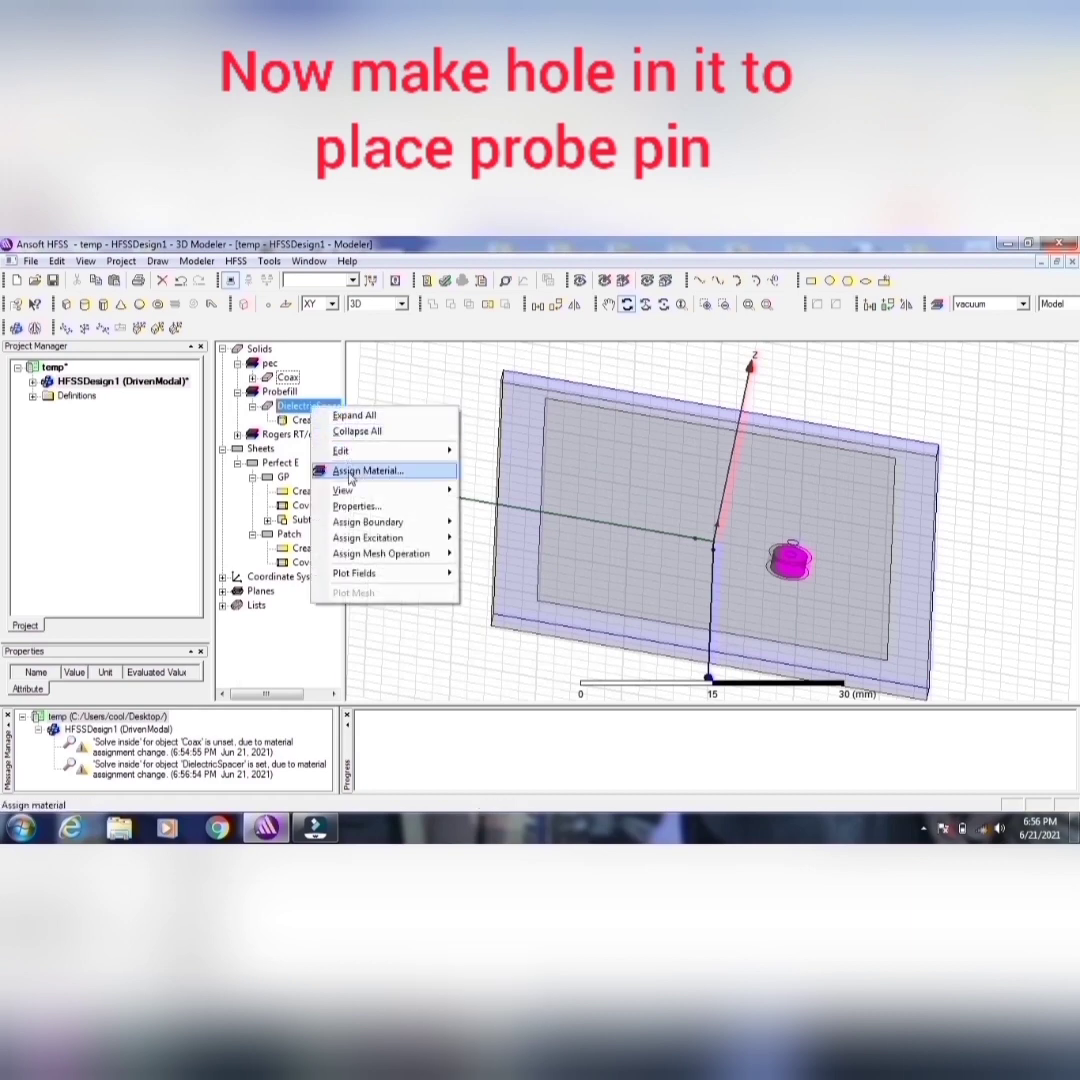
pyautogui.moveTo(400, 451)
pyautogui.click(507, 455)
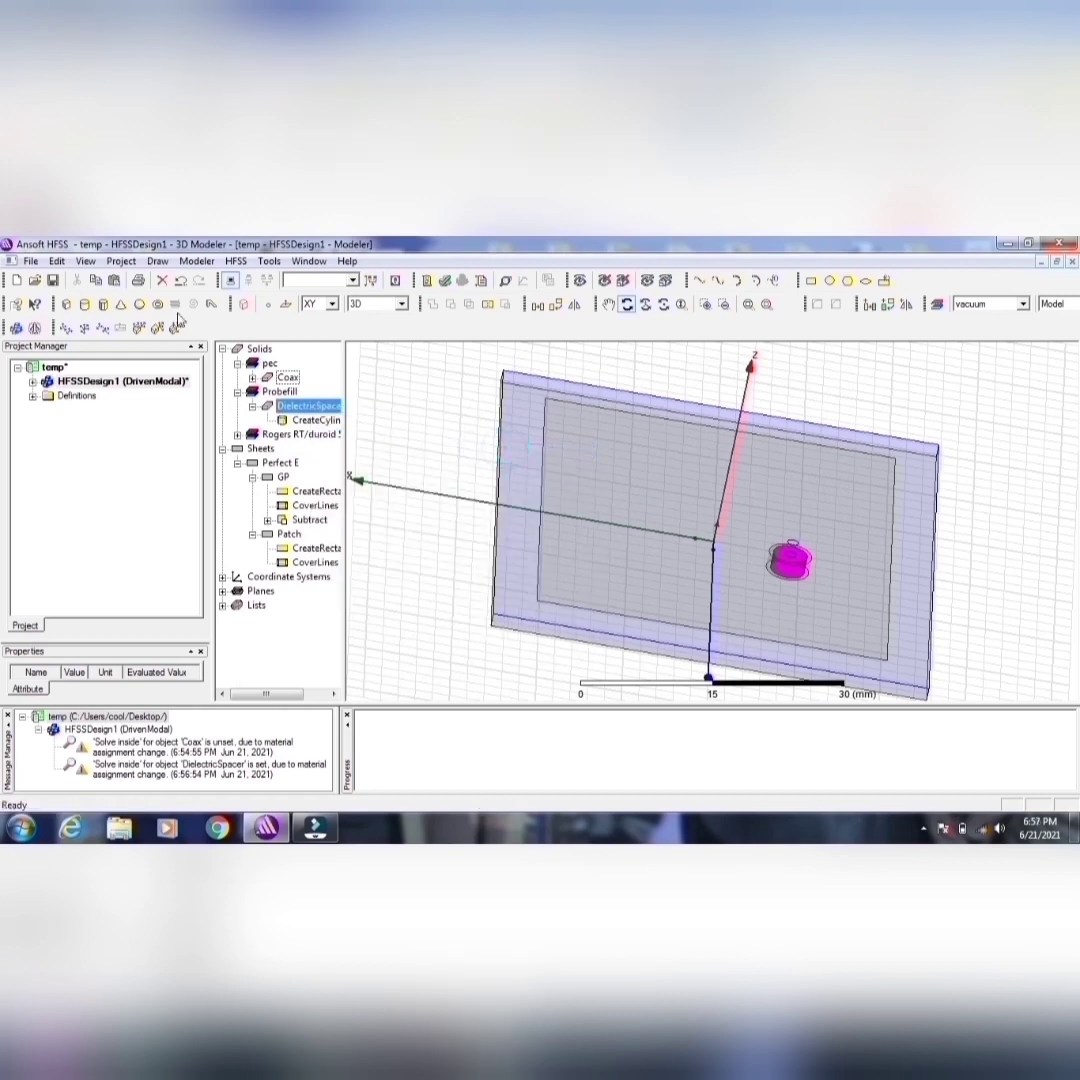
pyautogui.click(112, 280)
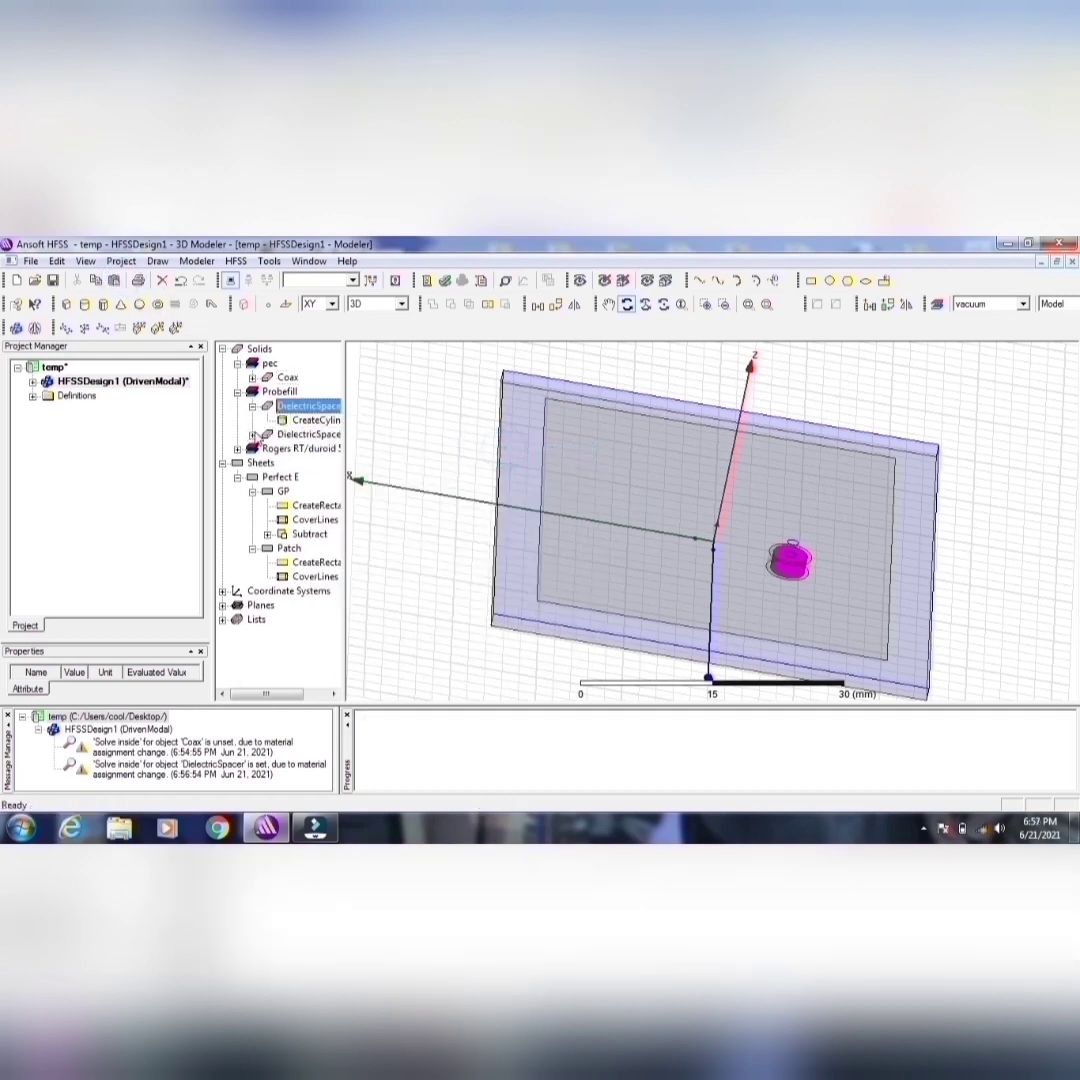
# Step: Set the radius of the duplicated DielectricSpacer cylinder to 0.6375 mm
pyautogui.click(253, 434)
pyautogui.doubleClick(315, 447)
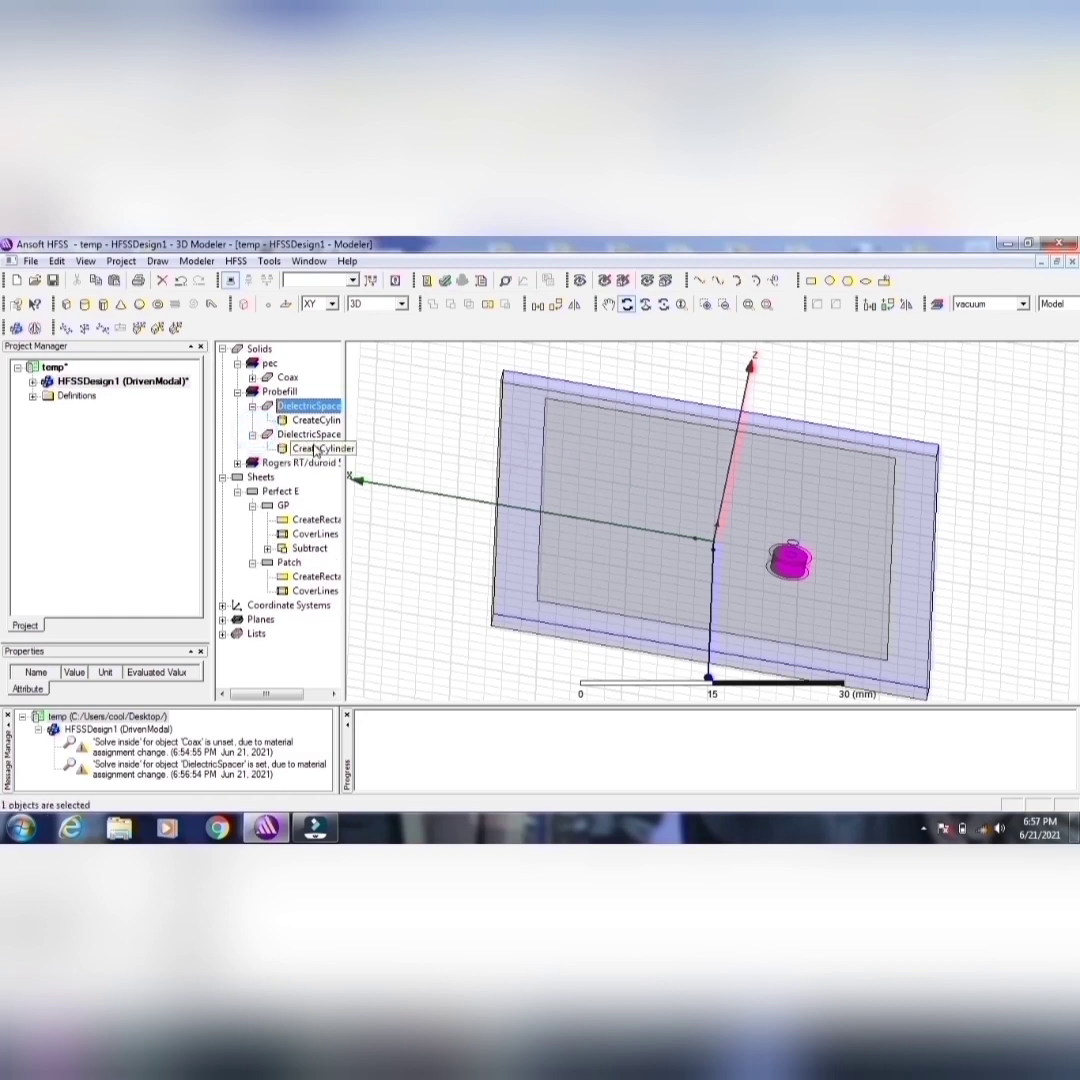
pyautogui.click(385, 511)
pyautogui.click(400, 511)
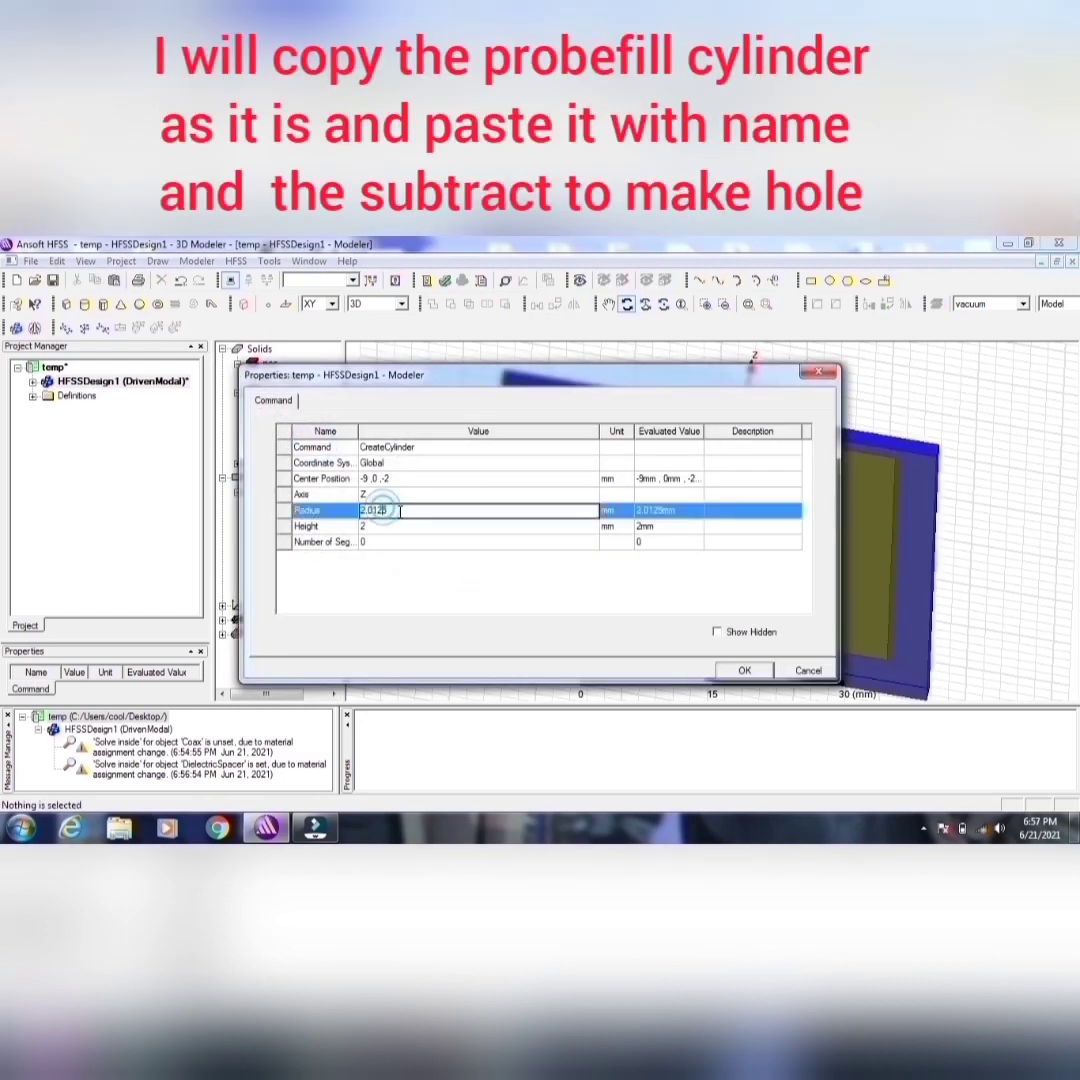
pyautogui.press('Left')
pyautogui.press('Left')
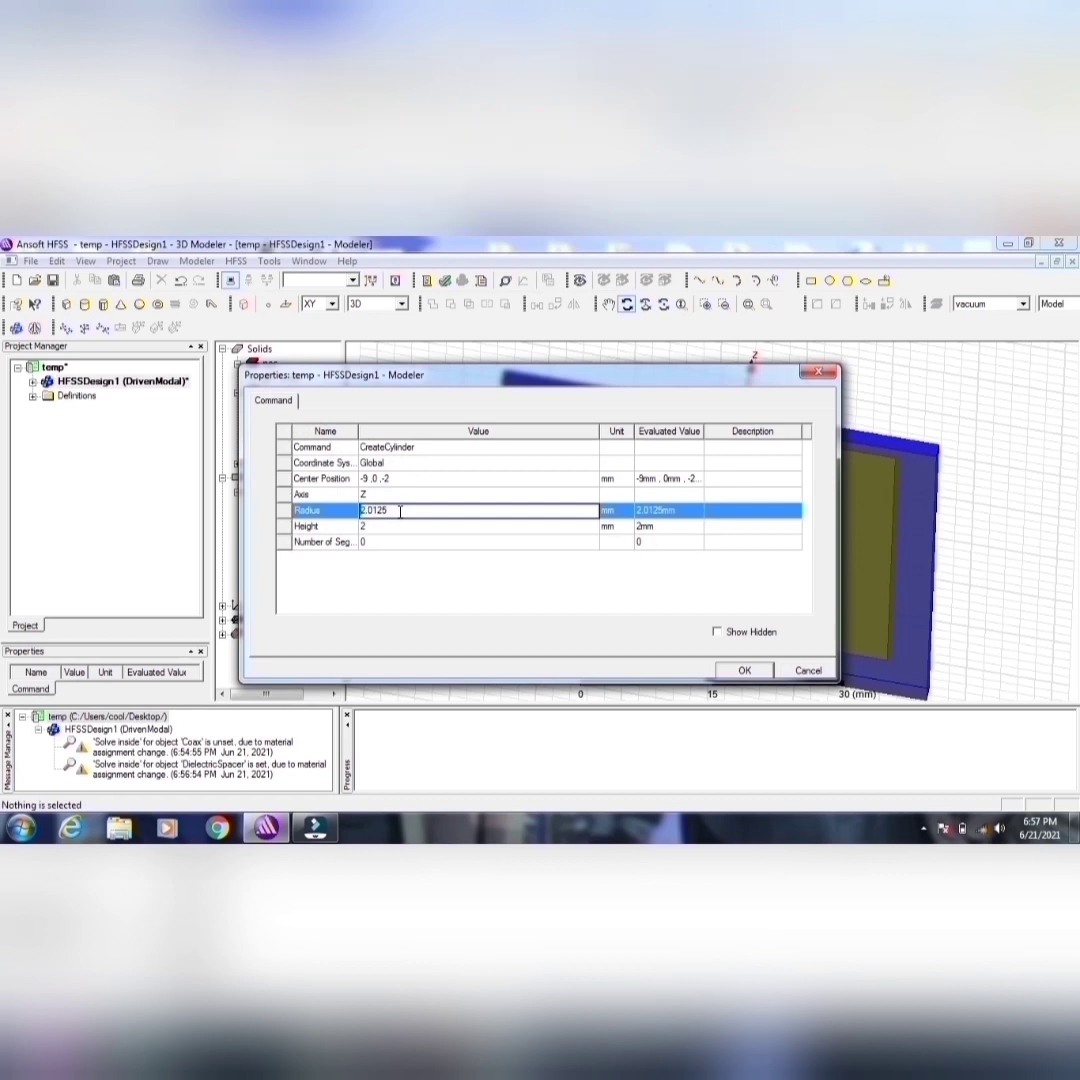
pyautogui.write('0.6375mm')
pyautogui.click(744, 672)
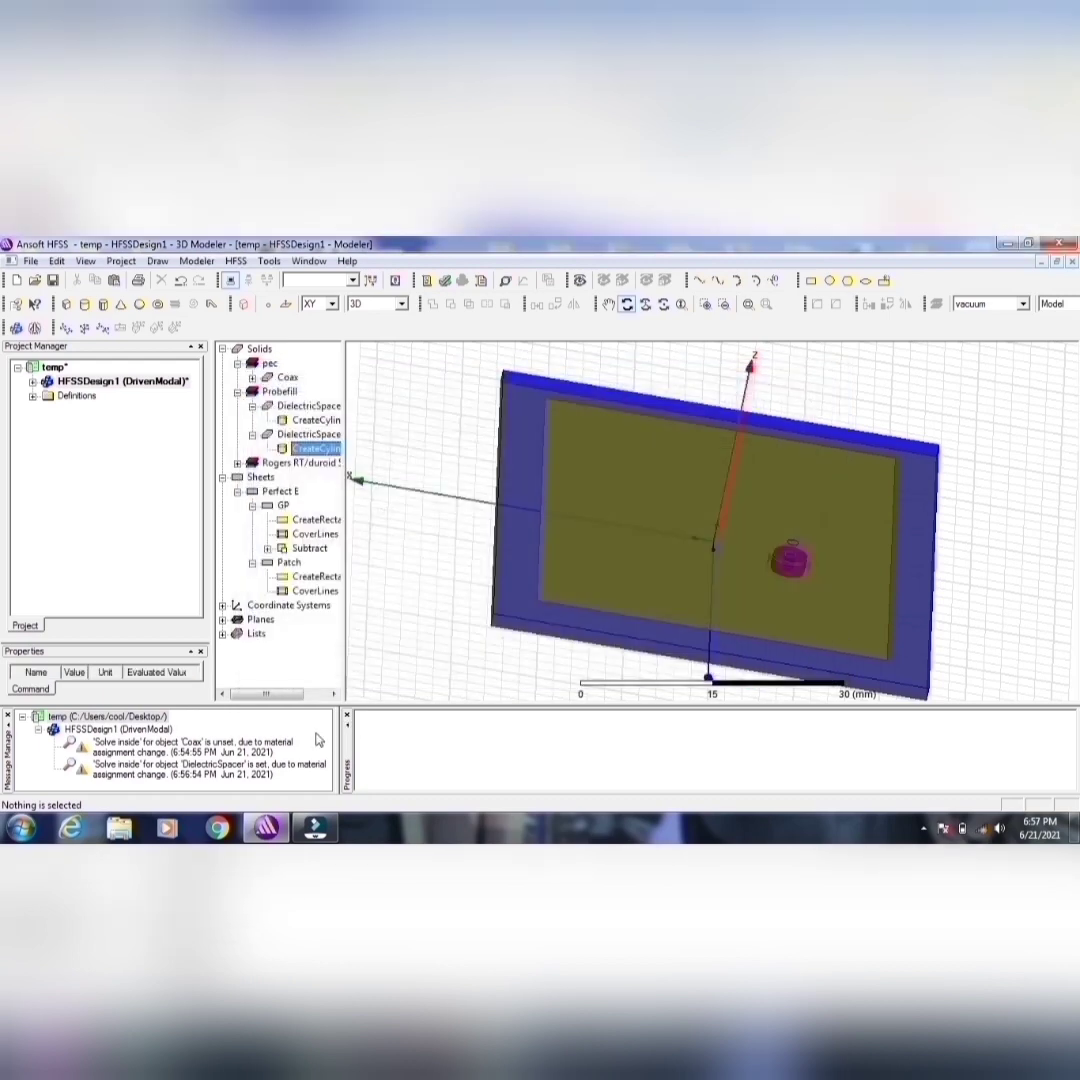
# Step: Clear the project's messages from the message log
pyautogui.rightClick(166, 717)
pyautogui.click(230, 727)
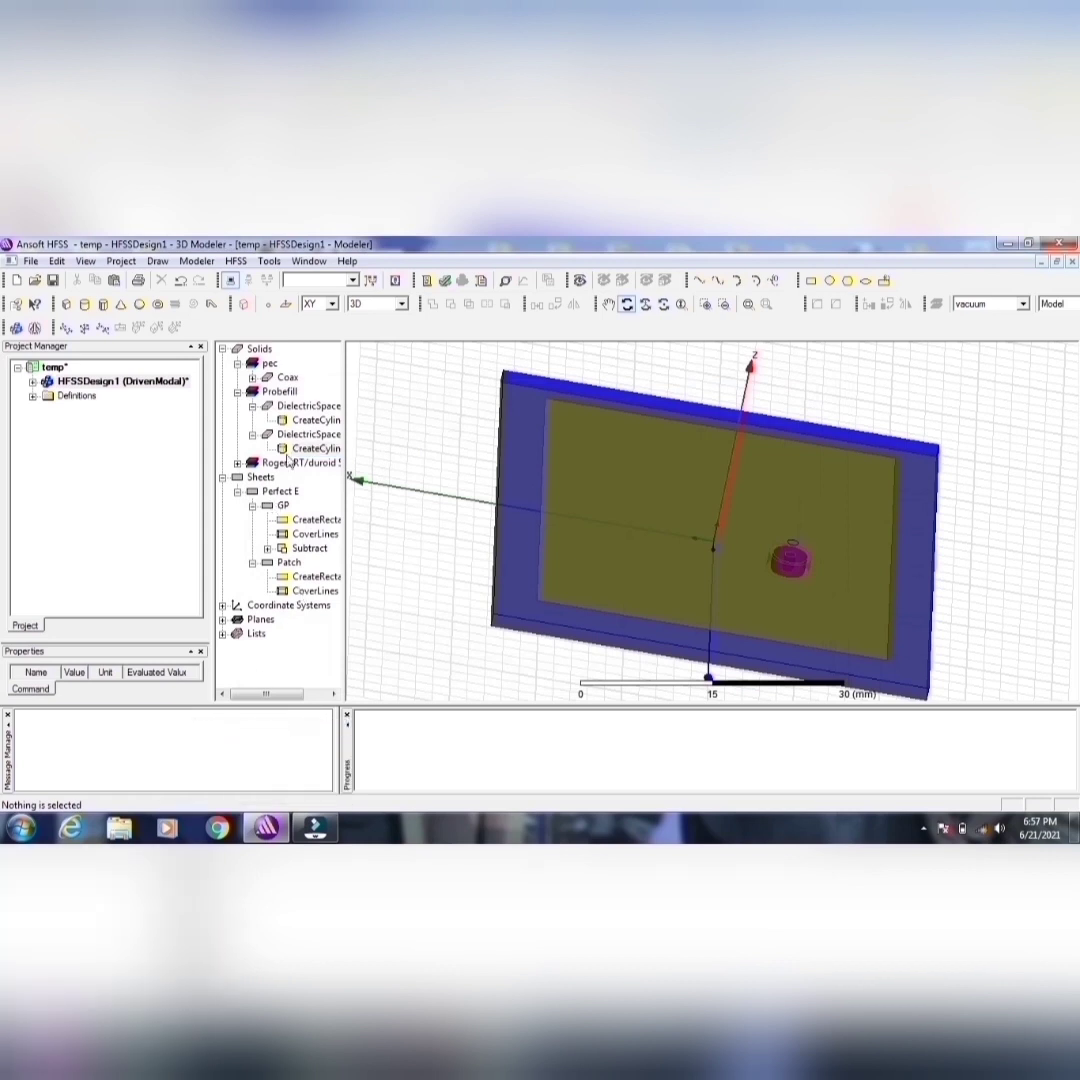
# Step: Subtract DielectricSpacer1 from DielectricSpacer without cloning the tool object, and inspect the resulting pin hole
pyautogui.click(310, 410)
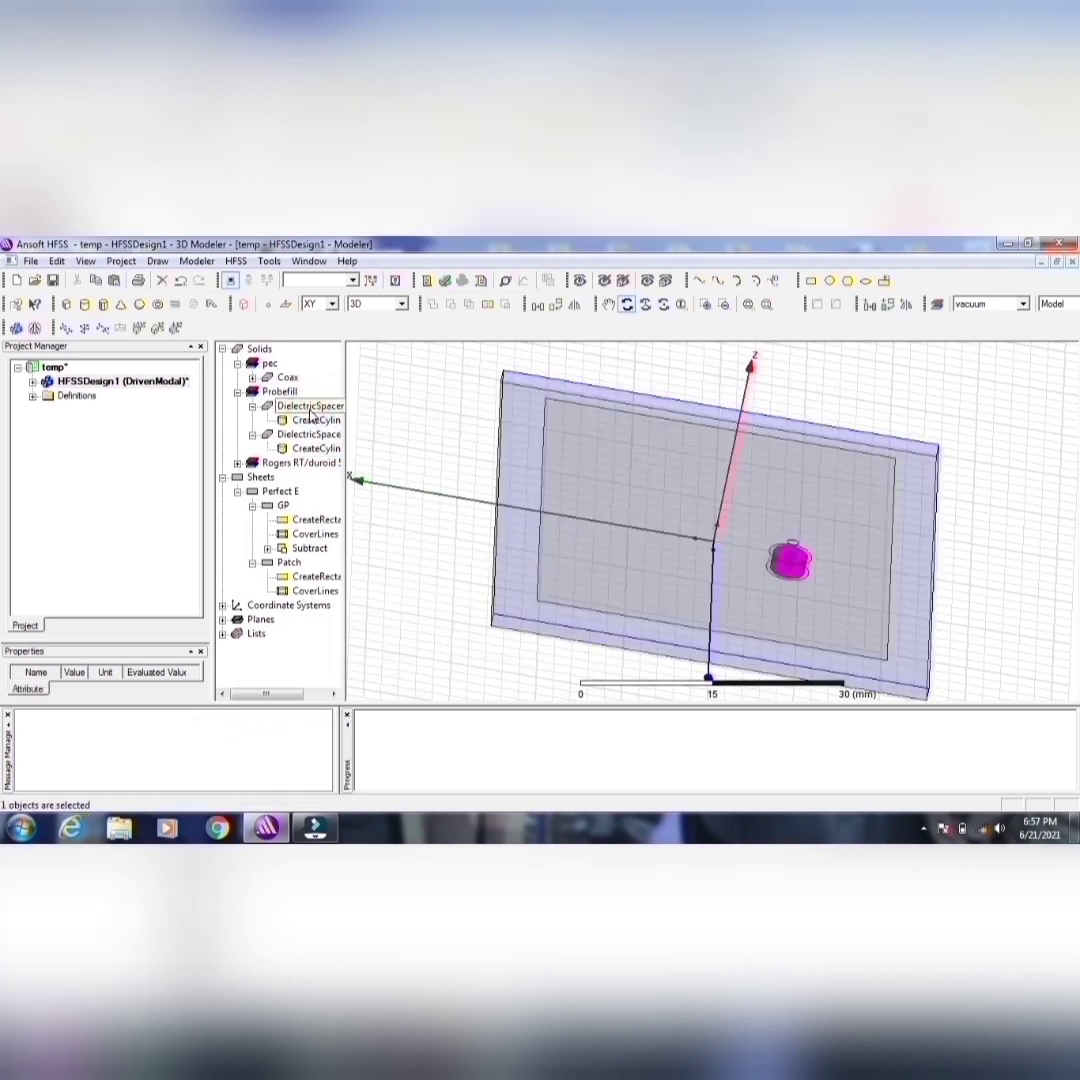
pyautogui.rightClick(311, 414)
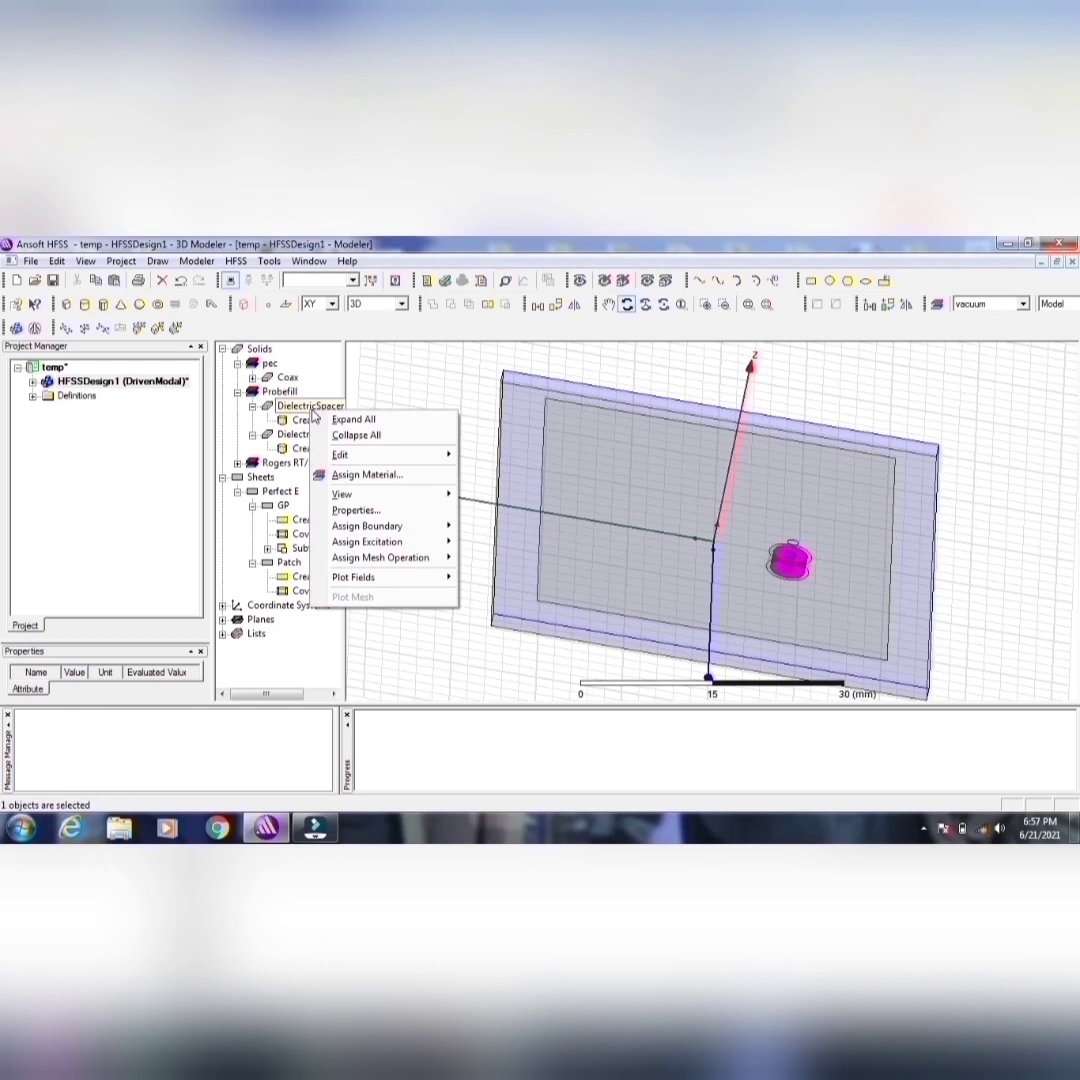
pyautogui.click(328, 391)
pyautogui.click(311, 404)
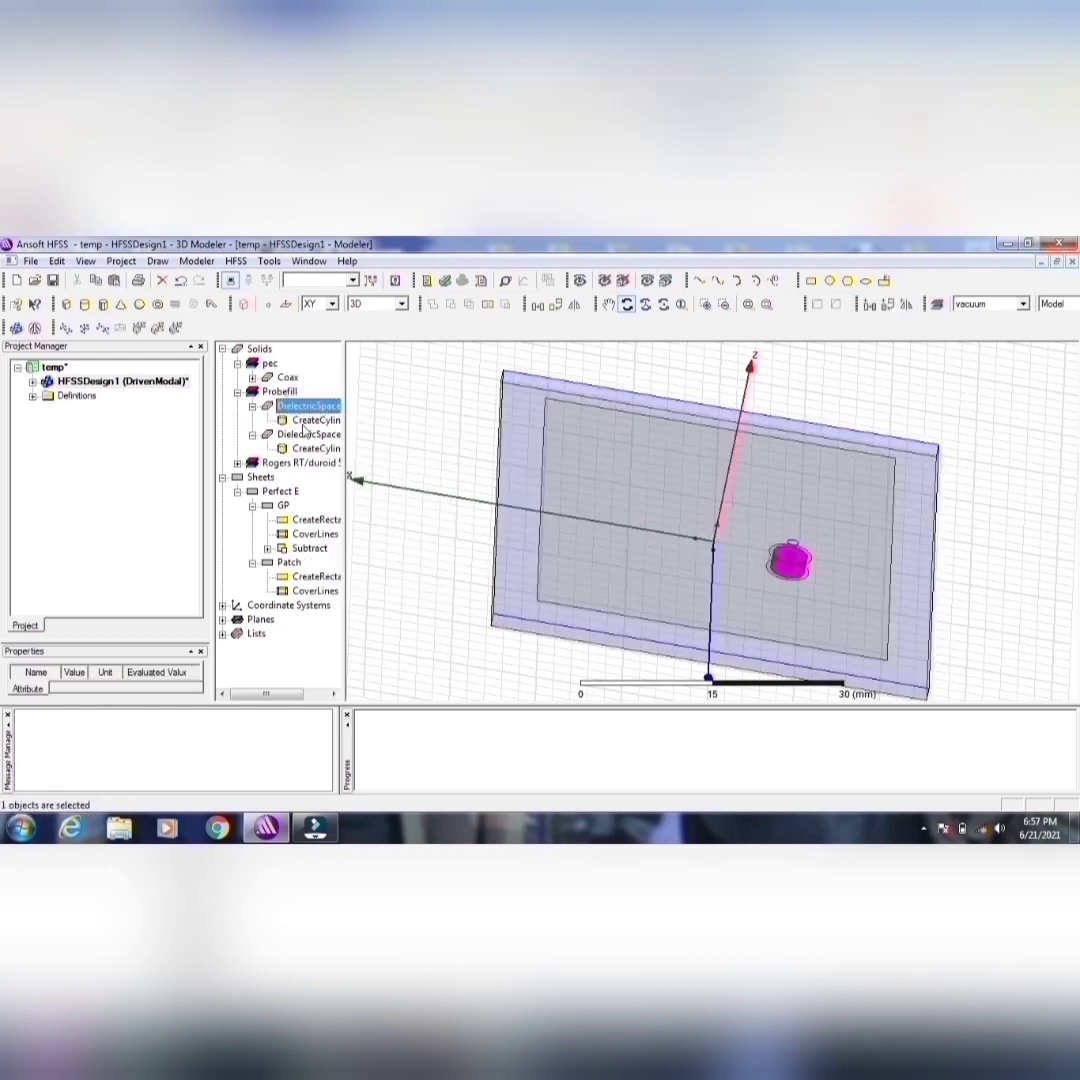
pyautogui.keyDown('ctrl'); pyautogui.click(308, 434); pyautogui.keyUp('ctrl')
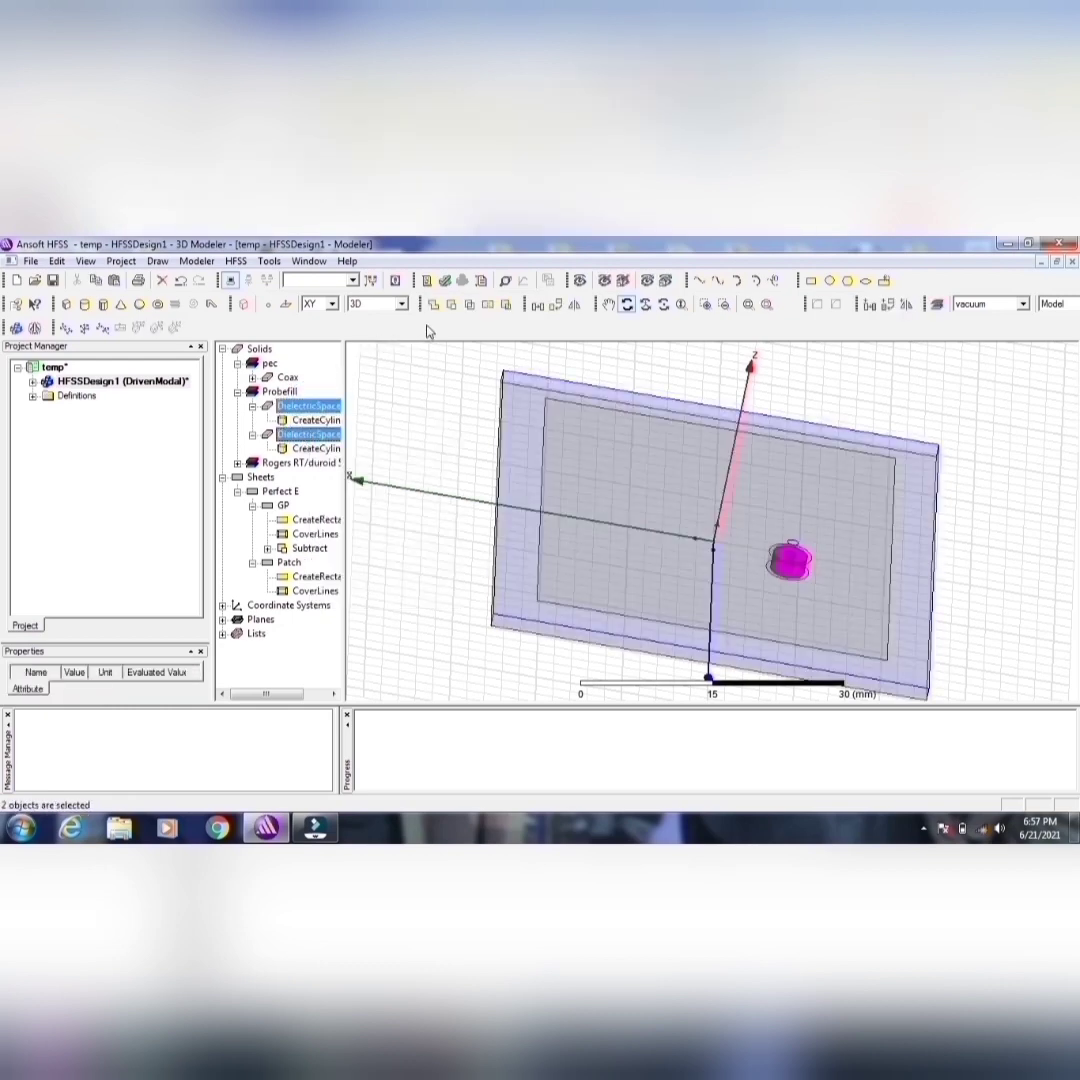
pyautogui.click(450, 303)
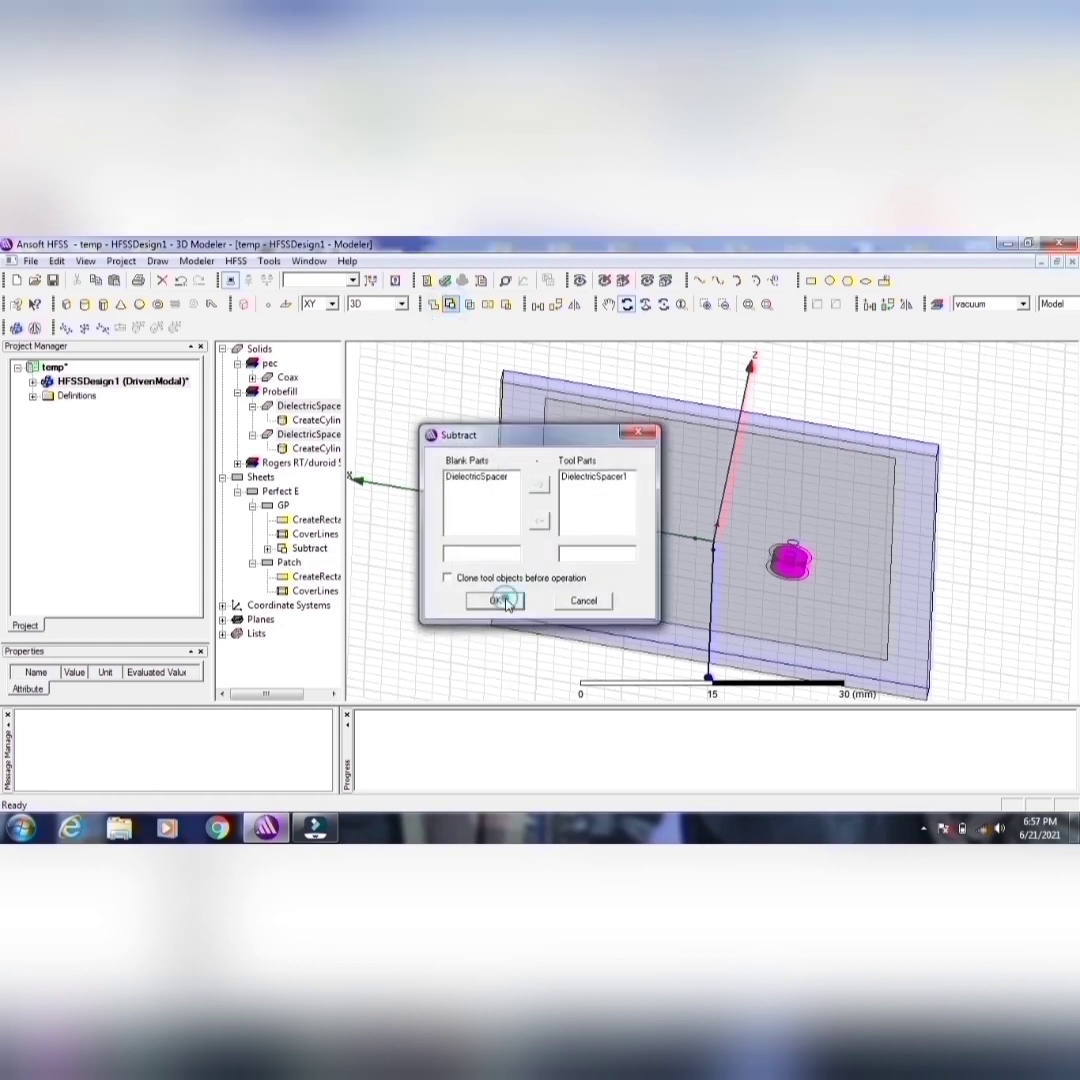
pyautogui.click(500, 601)
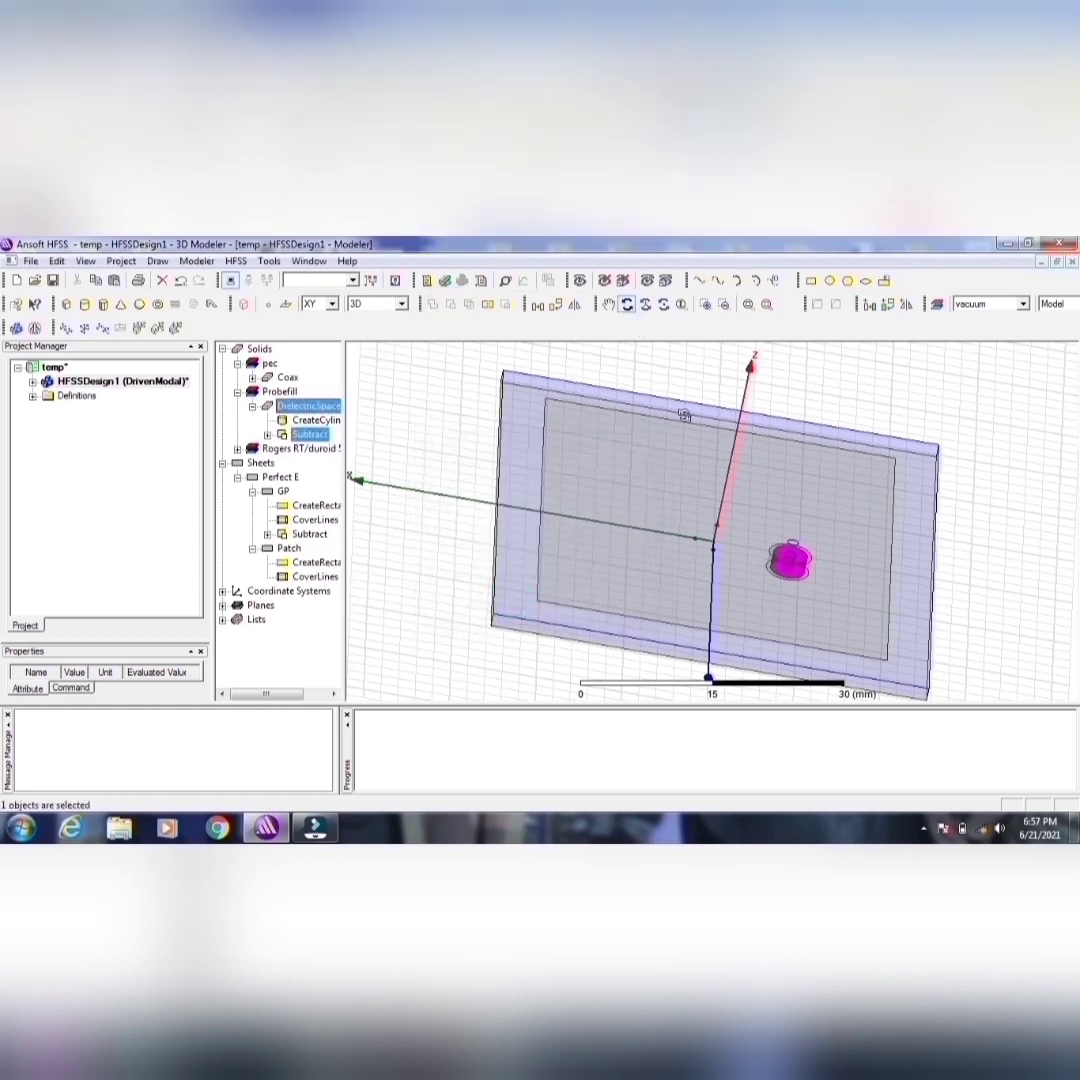
pyautogui.moveTo(683, 415); pyautogui.dragTo(561, 453)
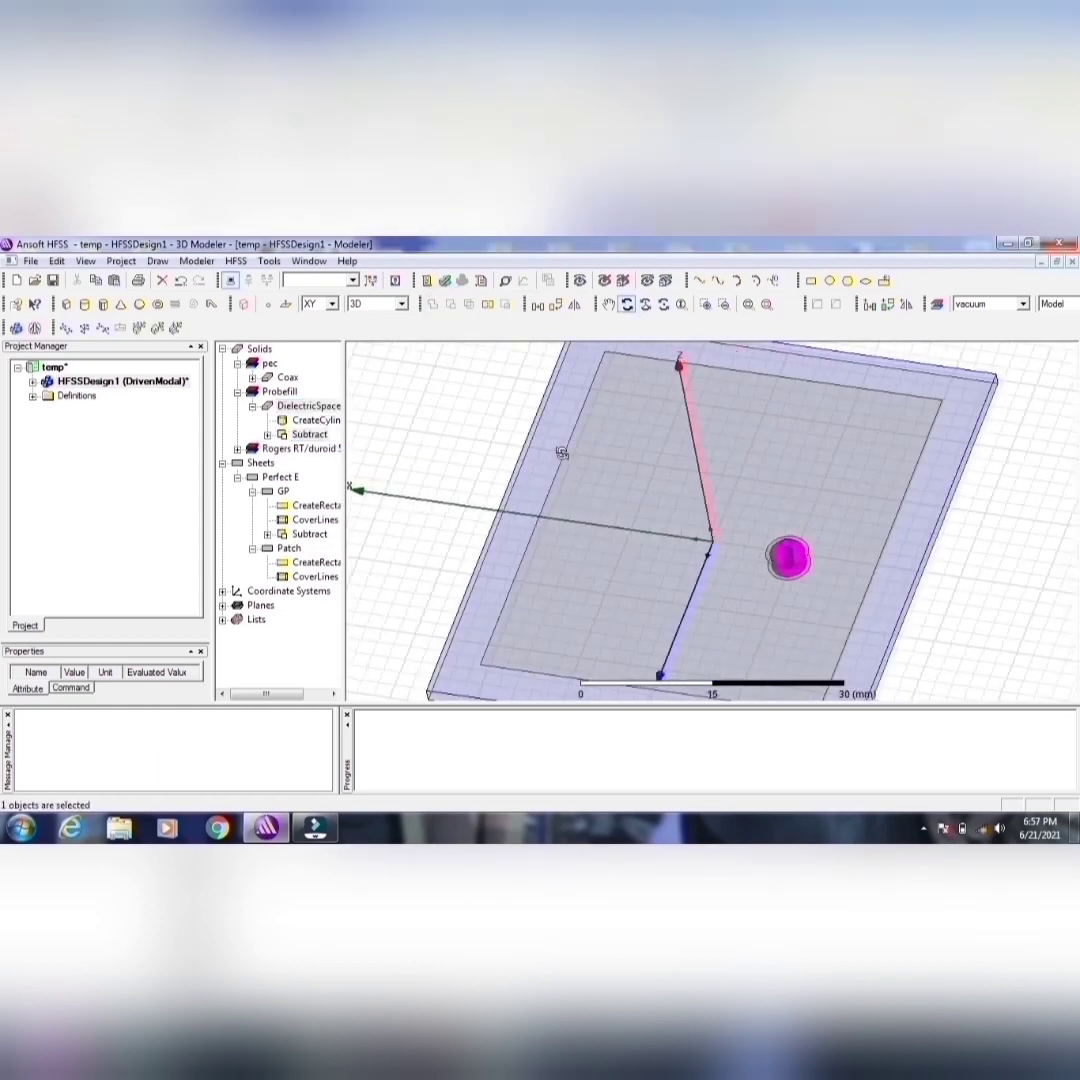
pyautogui.click(767, 304)
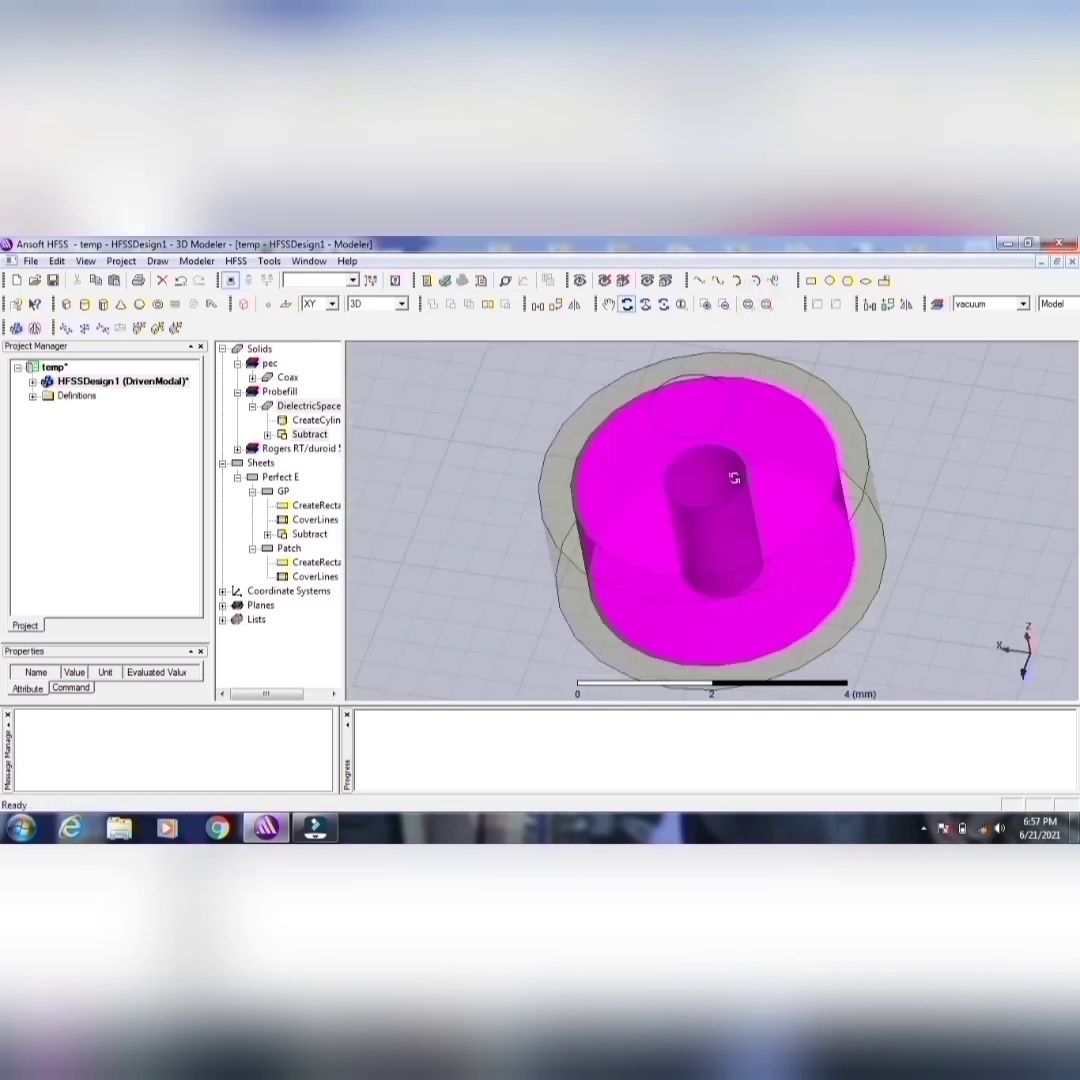
pyautogui.moveTo(733, 478); pyautogui.dragTo(770, 468)
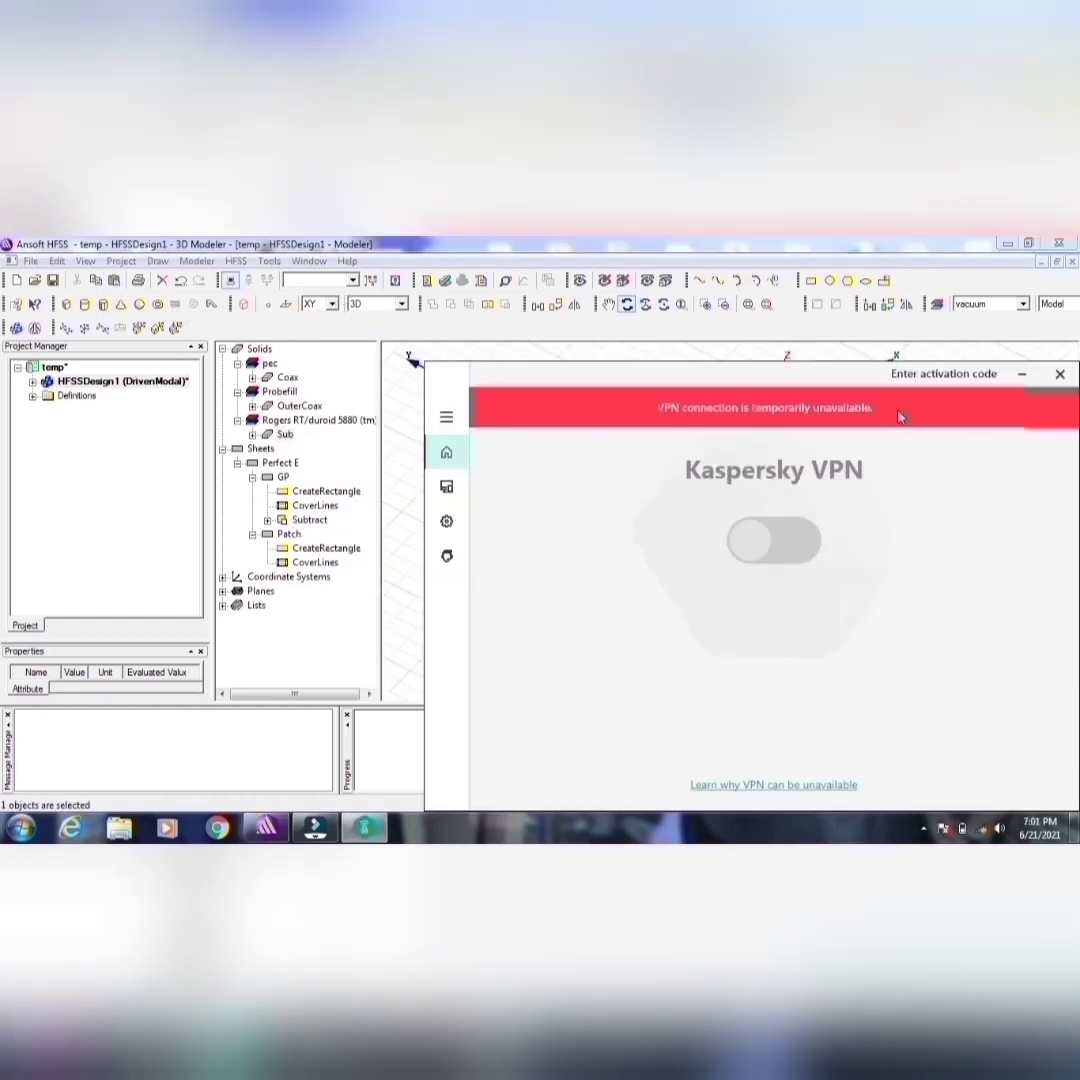
# Step: Dismiss the Kaspersky VPN window covering the model
pyautogui.moveTo(899, 416); pyautogui.dragTo(639, 428)
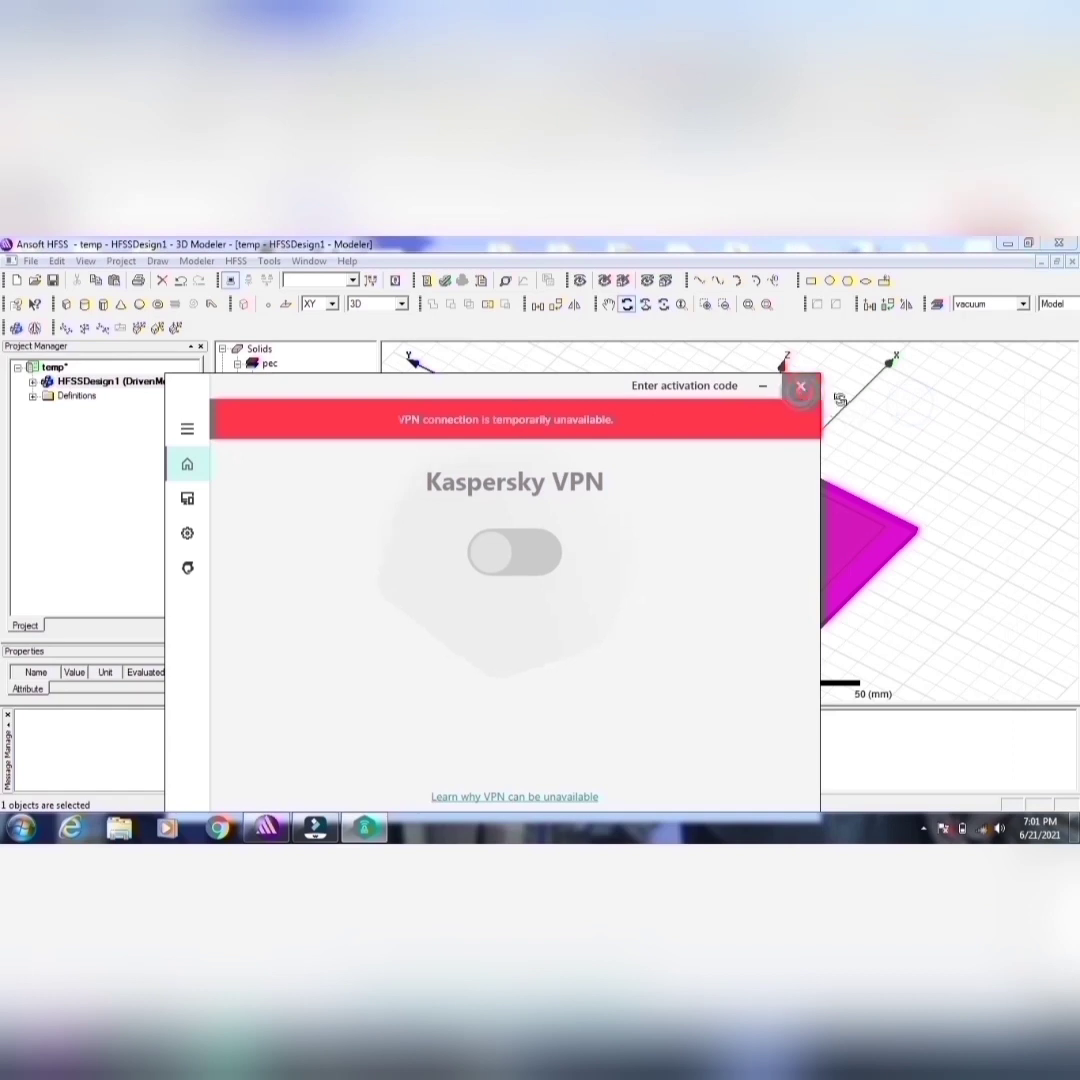
pyautogui.click(801, 387)
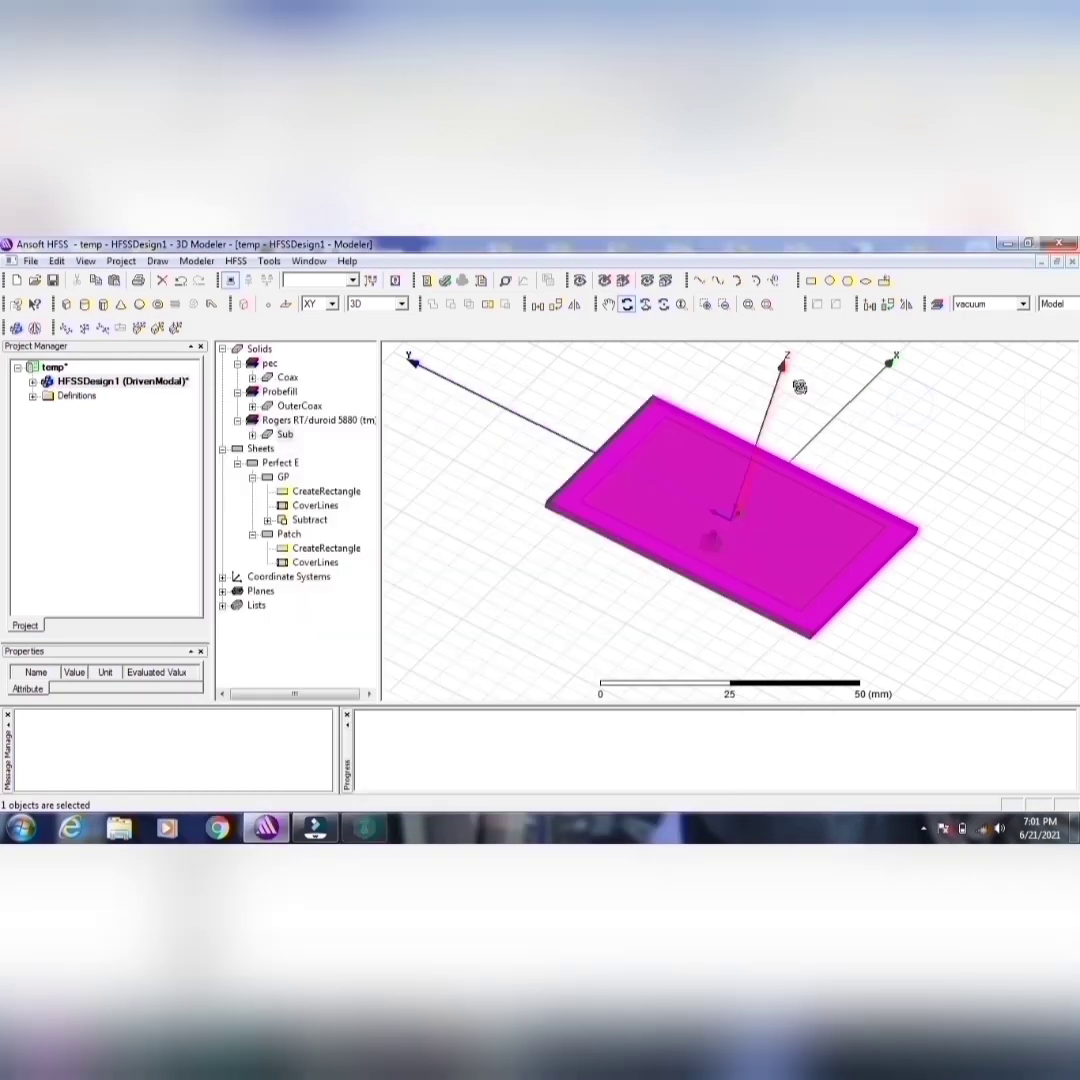
# Step: Draw a Z-axis cylinder centred at (-20, 50, 0) mm, with radius about 18 mm and height about -5 mm
pyautogui.click(83, 303)
pyautogui.click(470, 455)
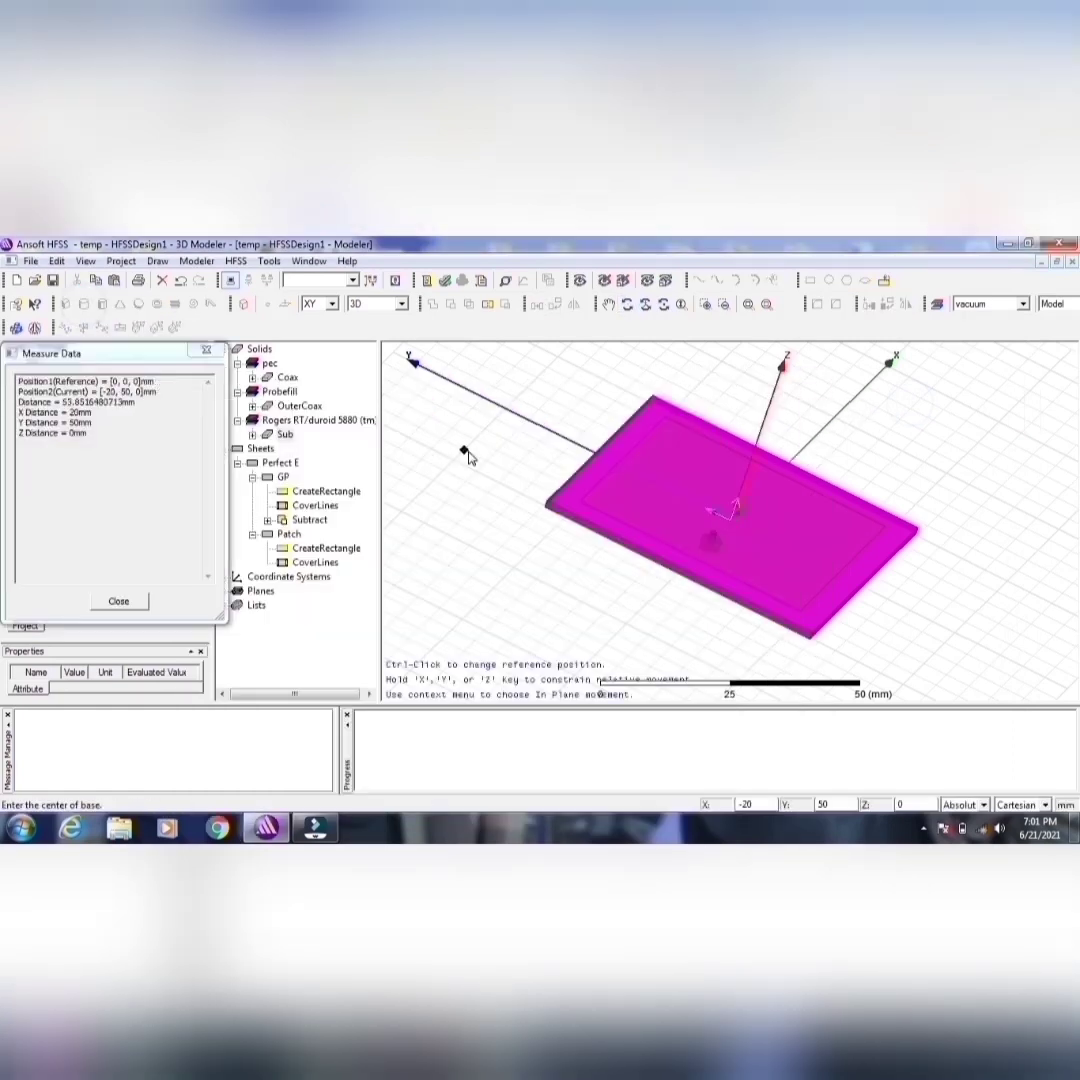
pyautogui.click(506, 500)
pyautogui.click(489, 556)
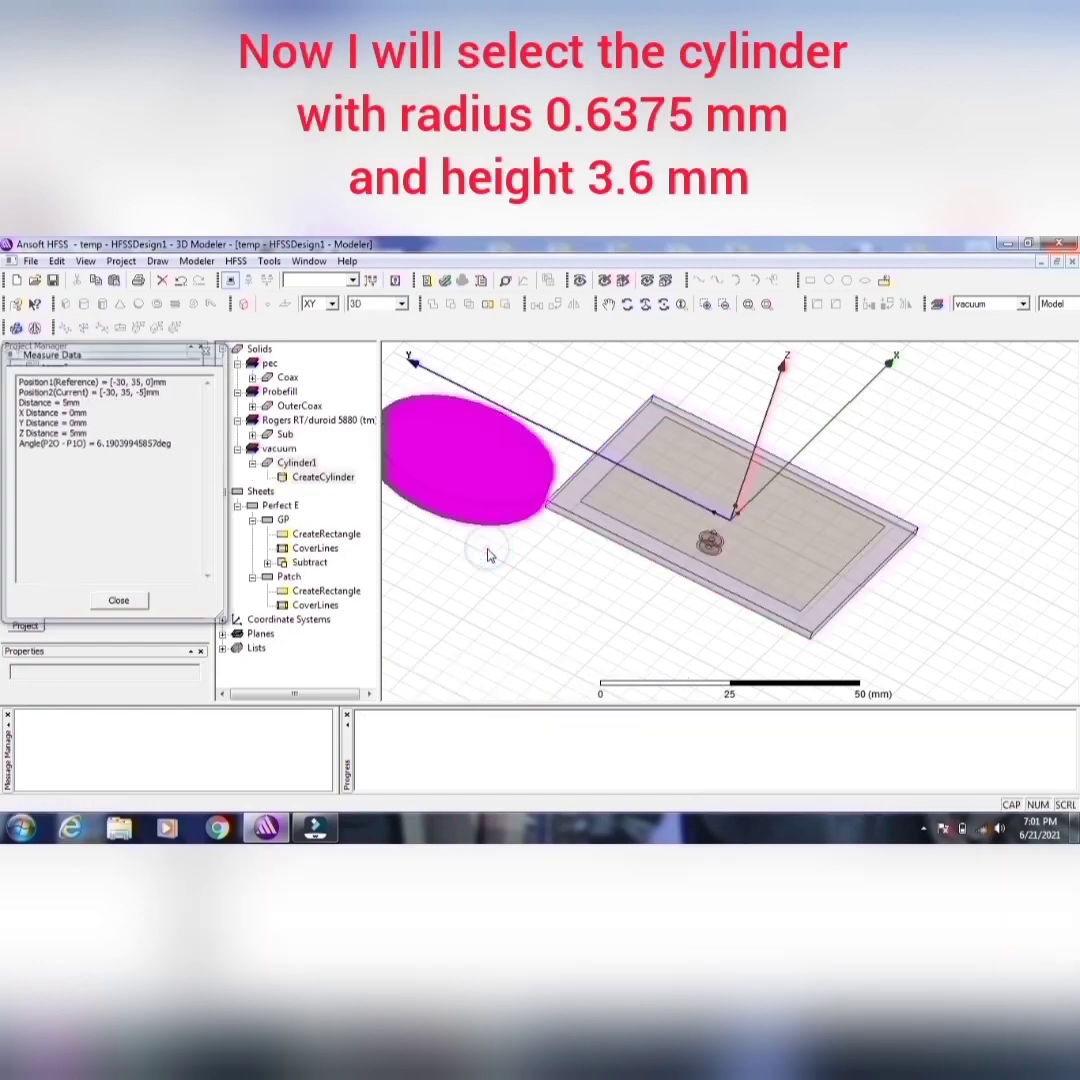
pyautogui.doubleClick(323, 479)
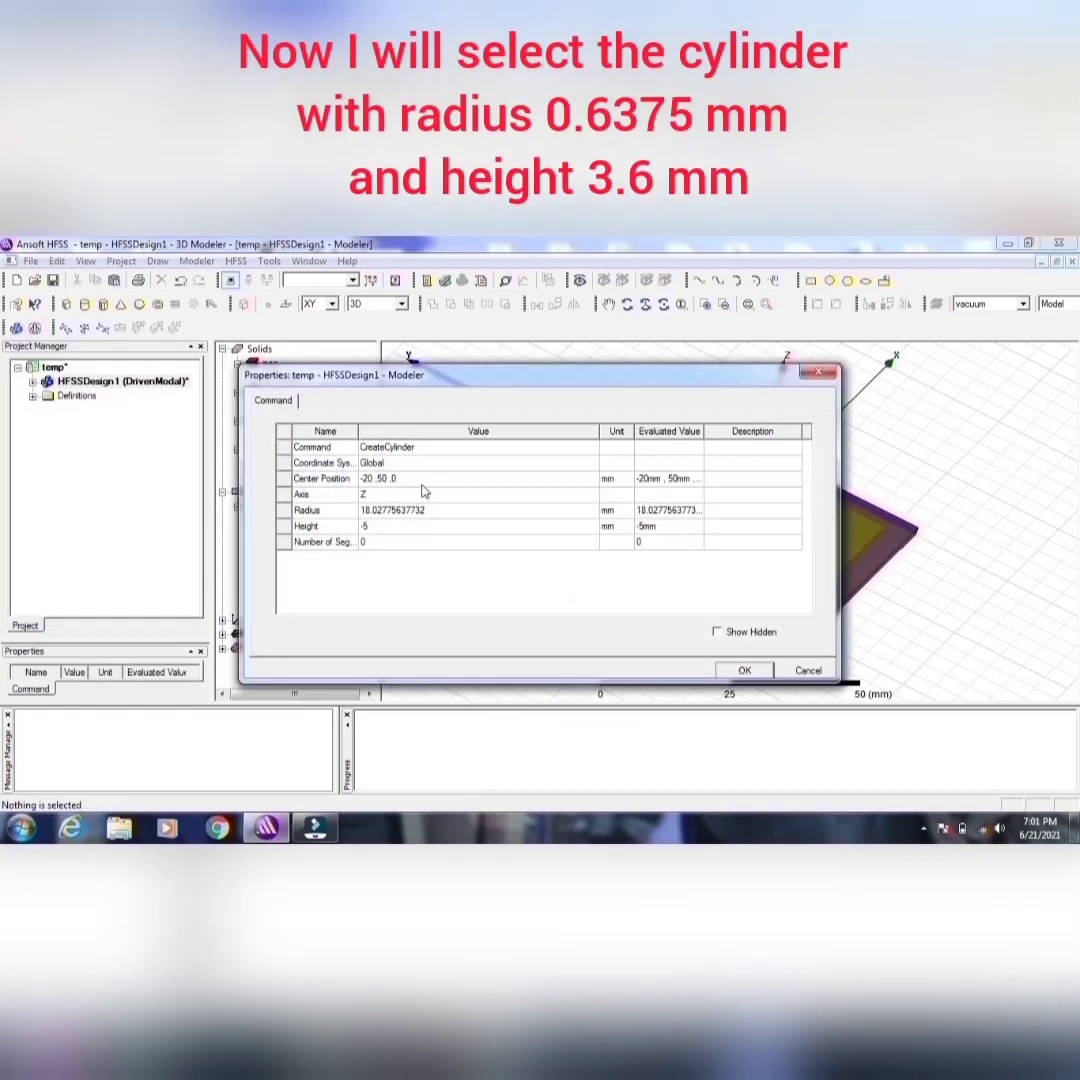
pyautogui.click(799, 671)
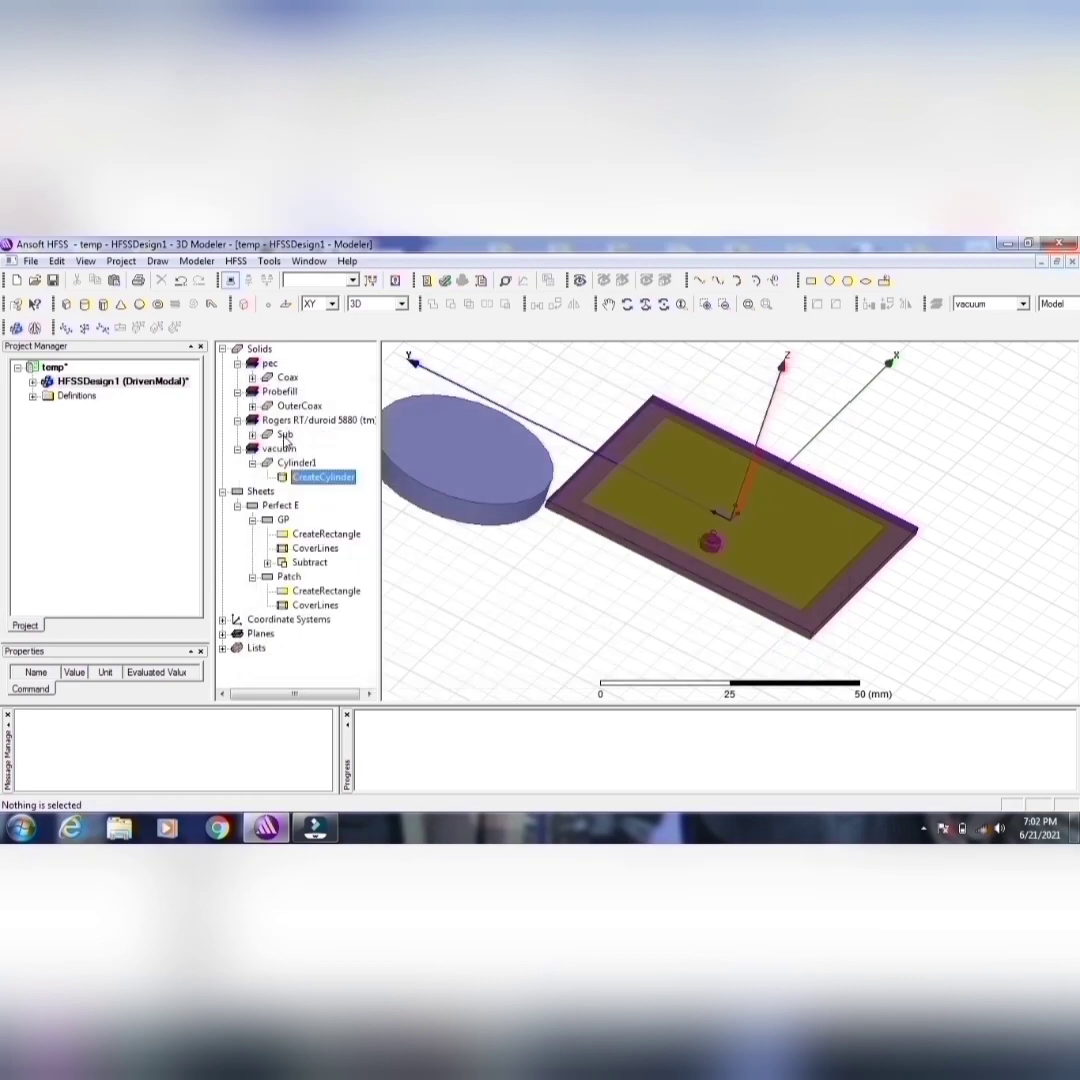
# Step: Rename the new cylinder ProbePin and assign it the pec material
pyautogui.doubleClick(290, 465)
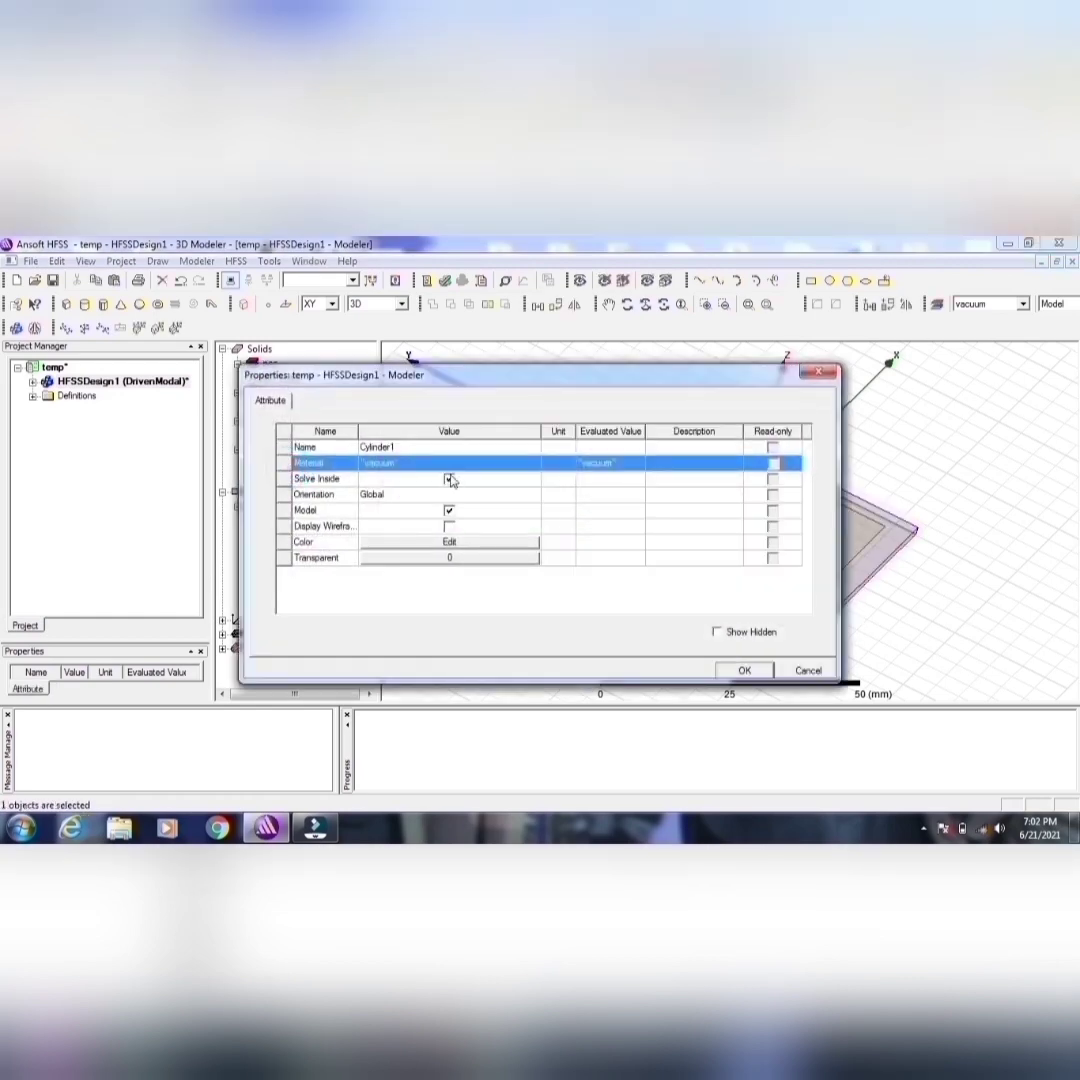
pyautogui.click(421, 448)
pyautogui.press('BackSpace')
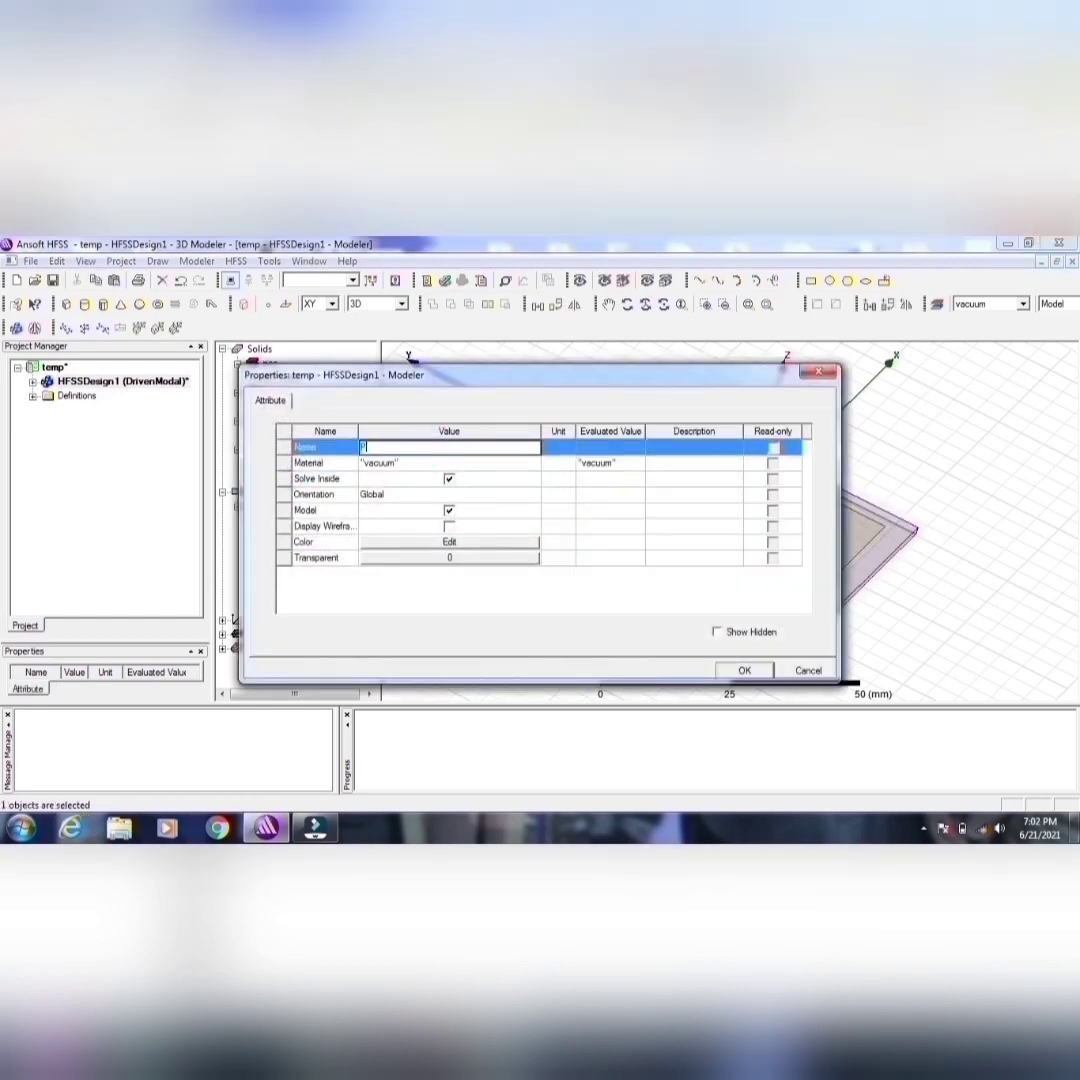
pyautogui.write('ProbePin')
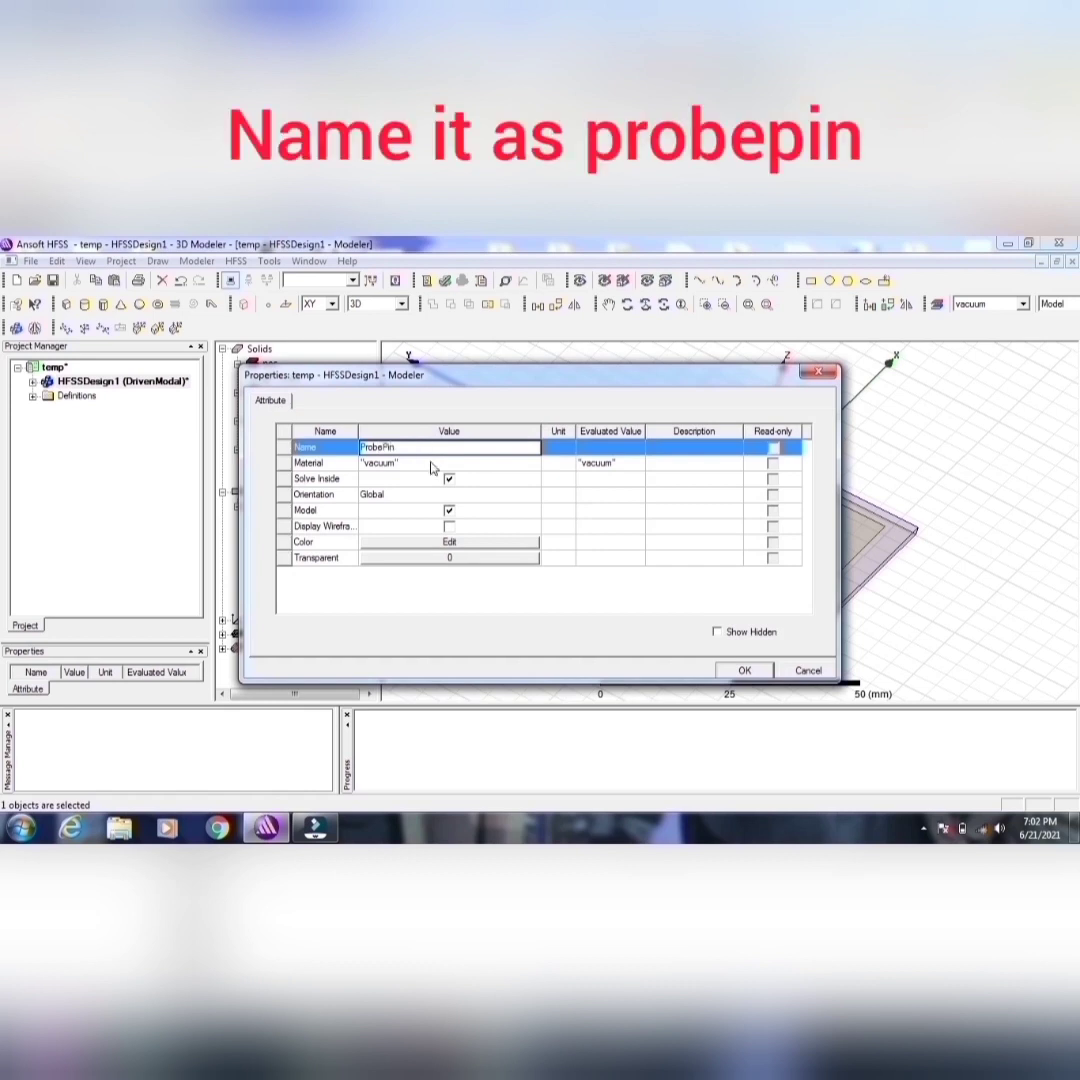
pyautogui.click(431, 464)
pyautogui.click(431, 464)
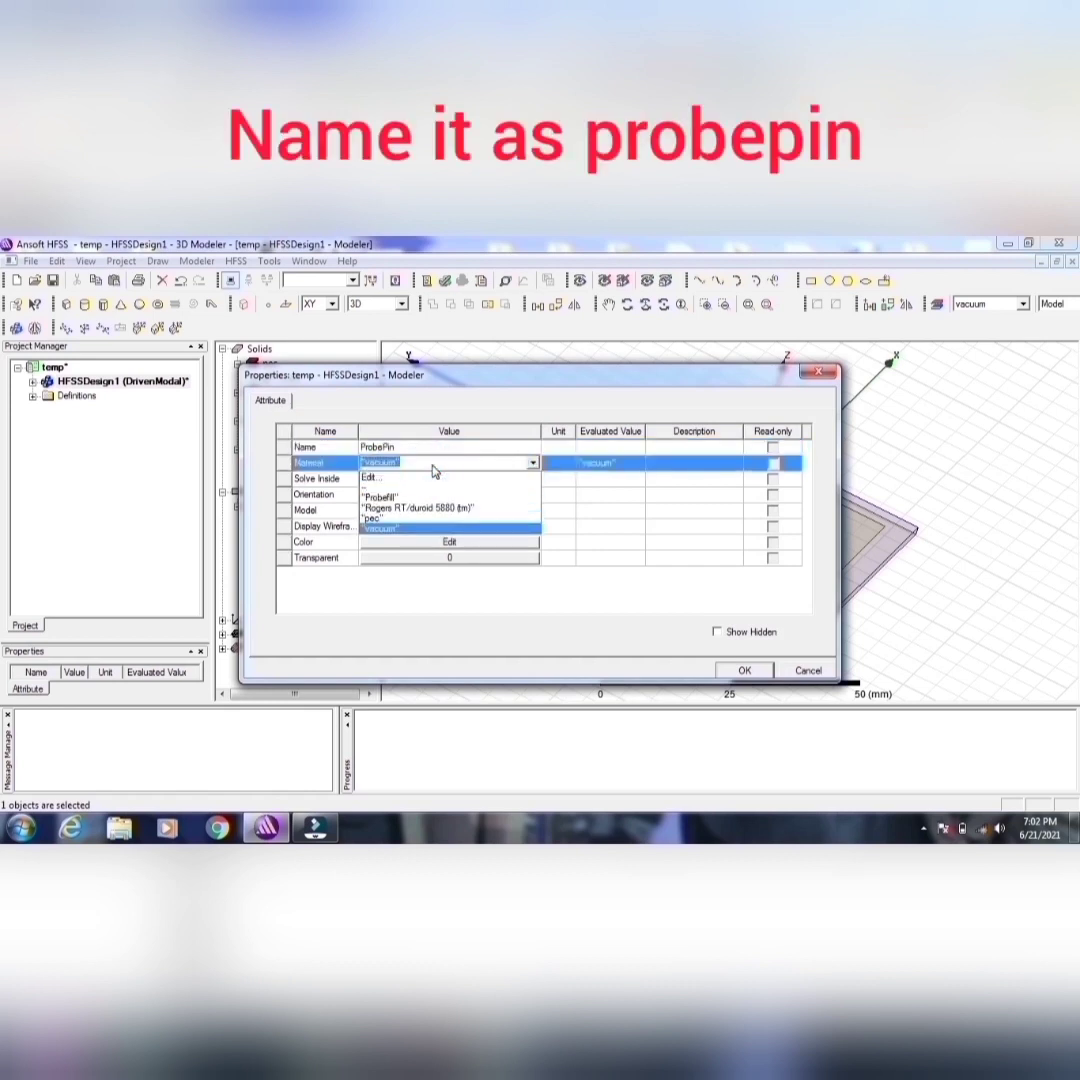
pyautogui.click(384, 519)
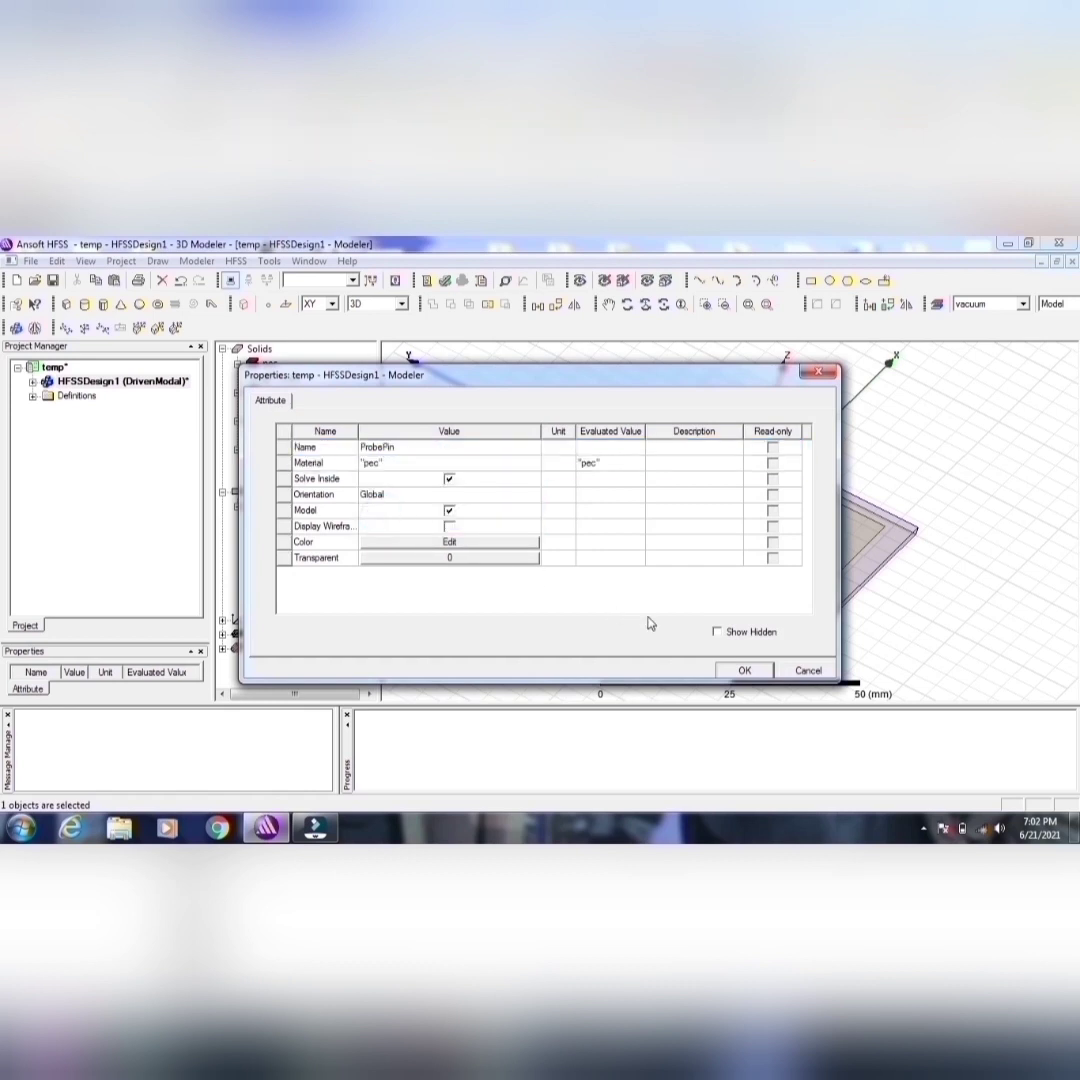
# Step: Give ProbePin an olive colour (RGB 128, 128, 0) and a transparency of 0.26
pyautogui.click(490, 551)
pyautogui.click(399, 528)
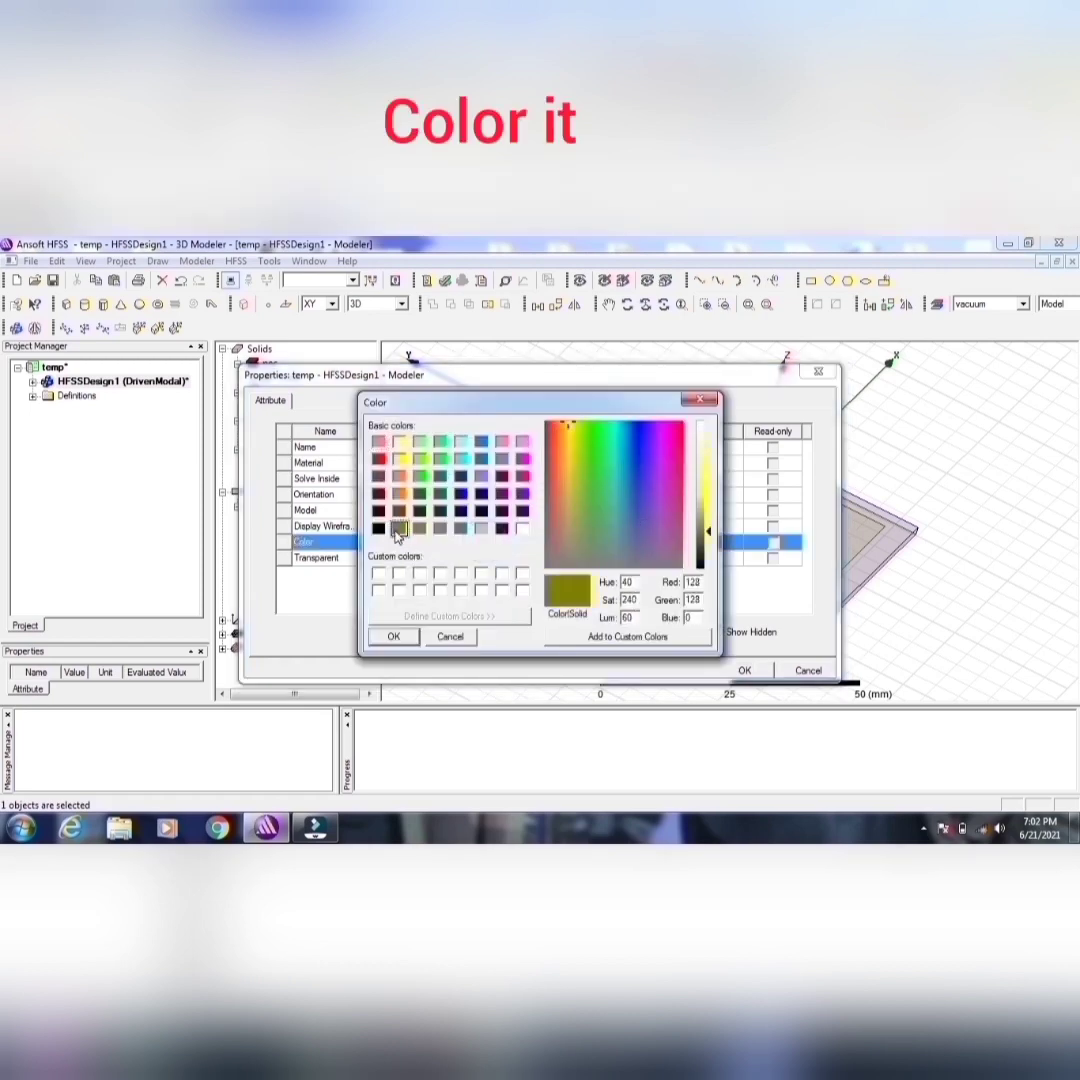
pyautogui.click(394, 636)
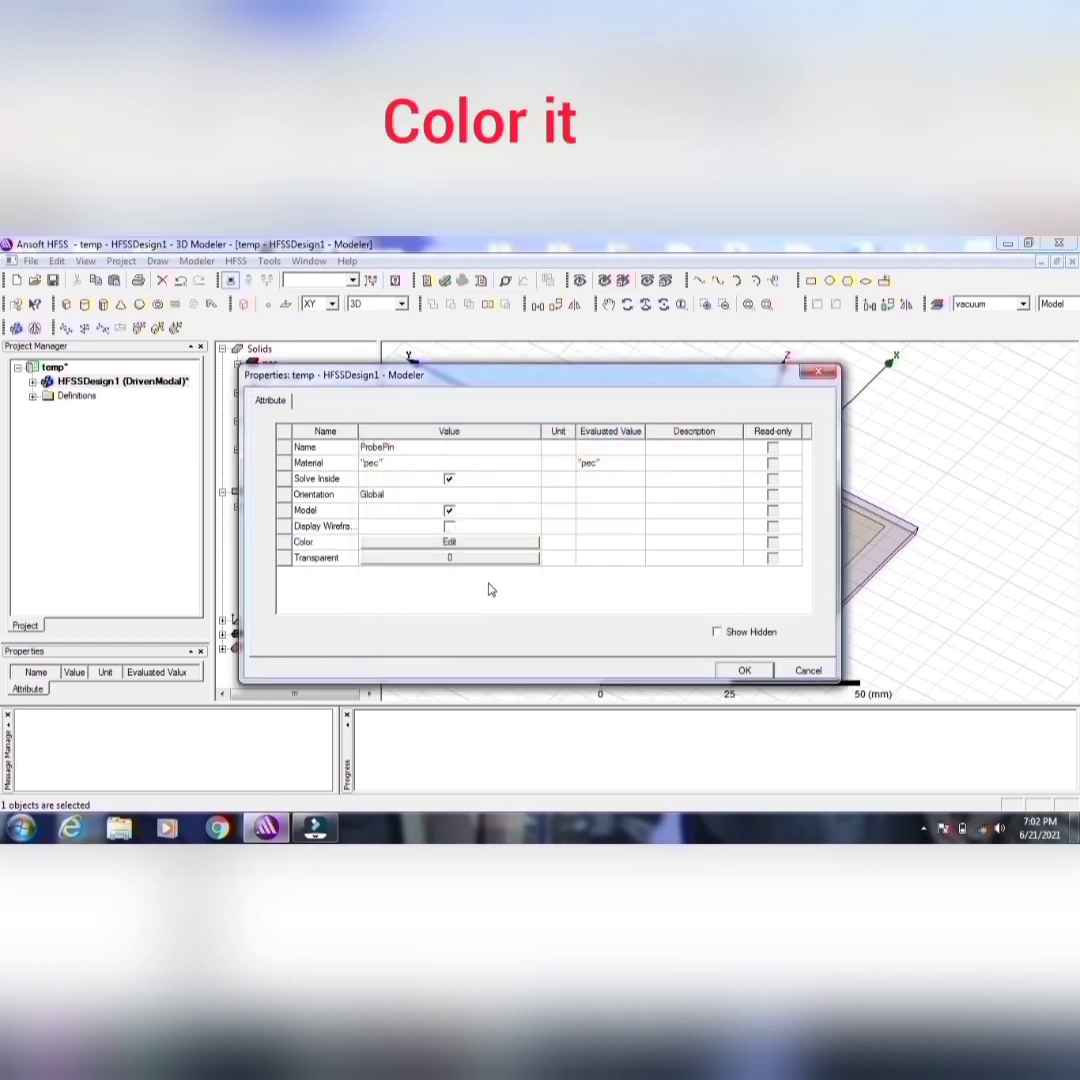
pyautogui.click(458, 557)
pyautogui.moveTo(448, 515); pyautogui.dragTo(485, 517)
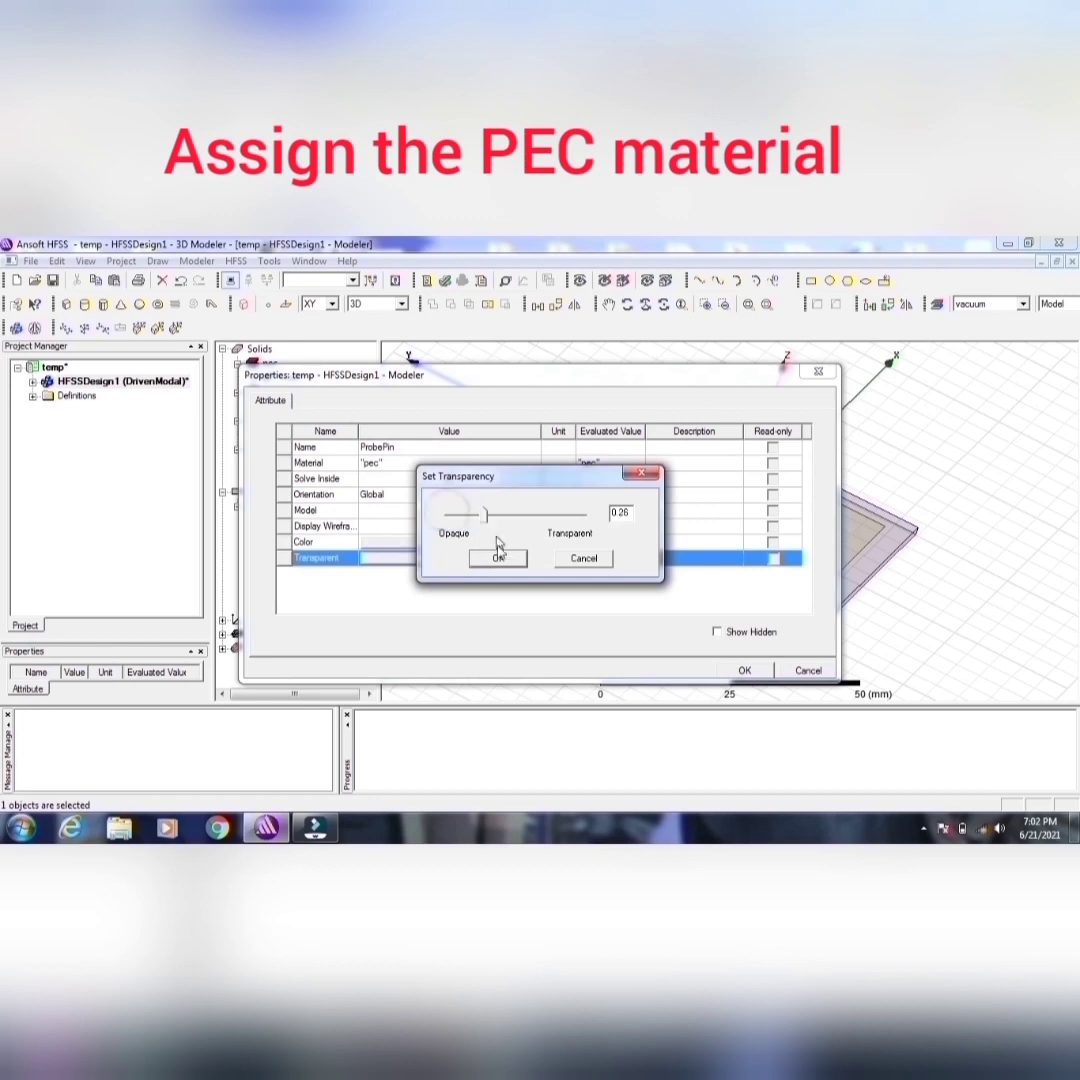
pyautogui.click(498, 557)
pyautogui.click(744, 670)
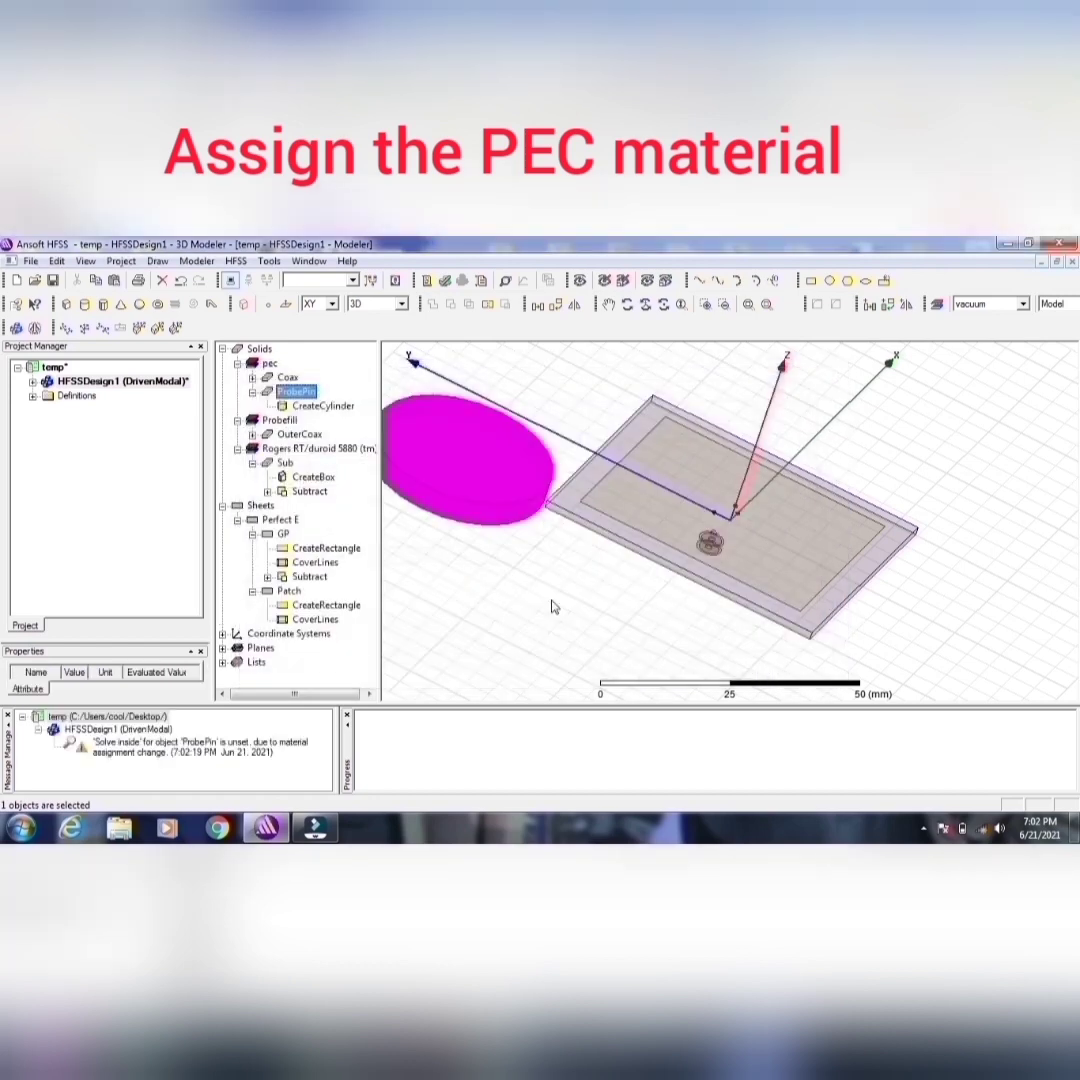
# Step: Set ProbePin's centre position to -9, 0, -2 mm, its radius to 0.6375 mm and its height to 3.6 mm
pyautogui.doubleClick(323, 405)
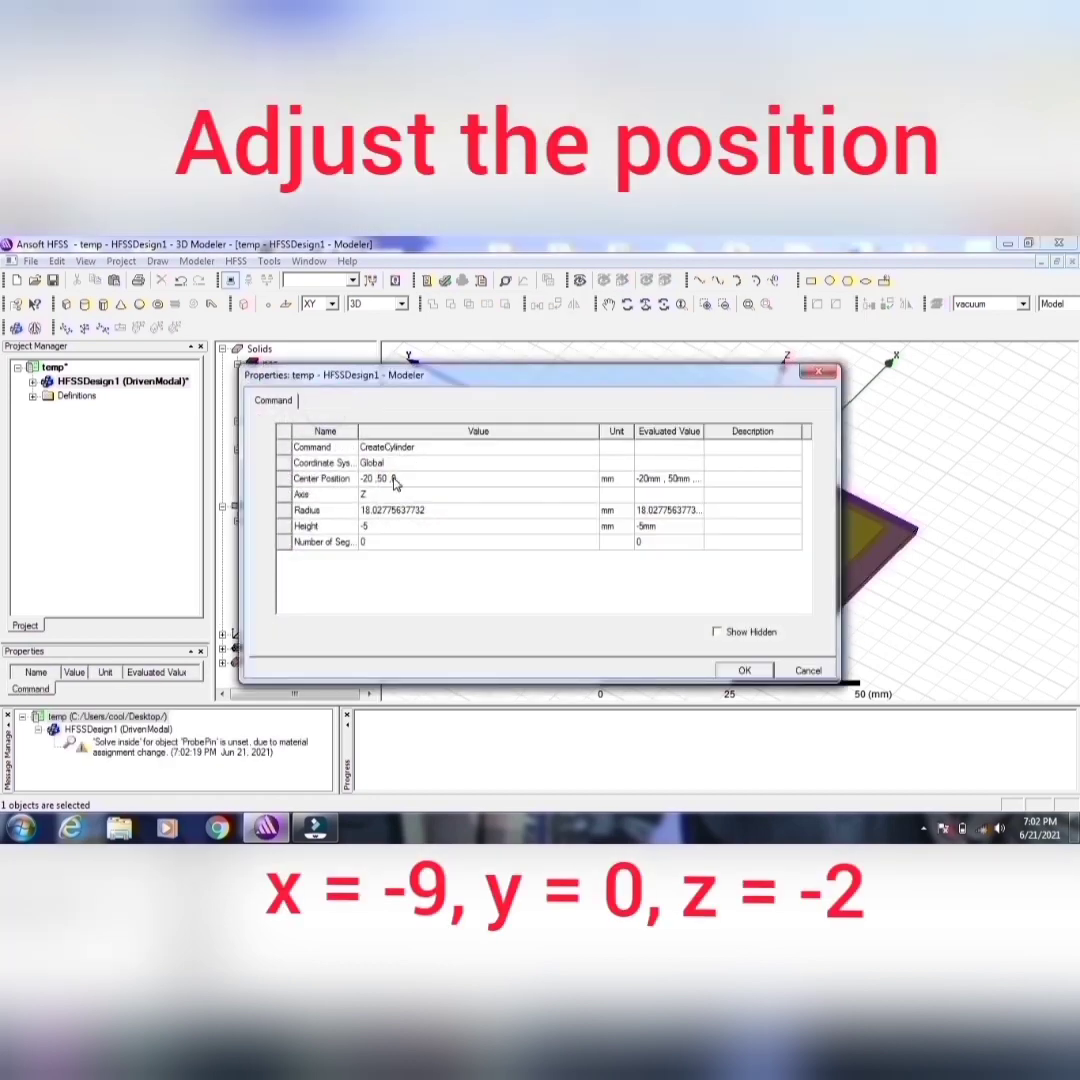
pyautogui.click(395, 481)
pyautogui.write('-9mm,0mm,-2mm')
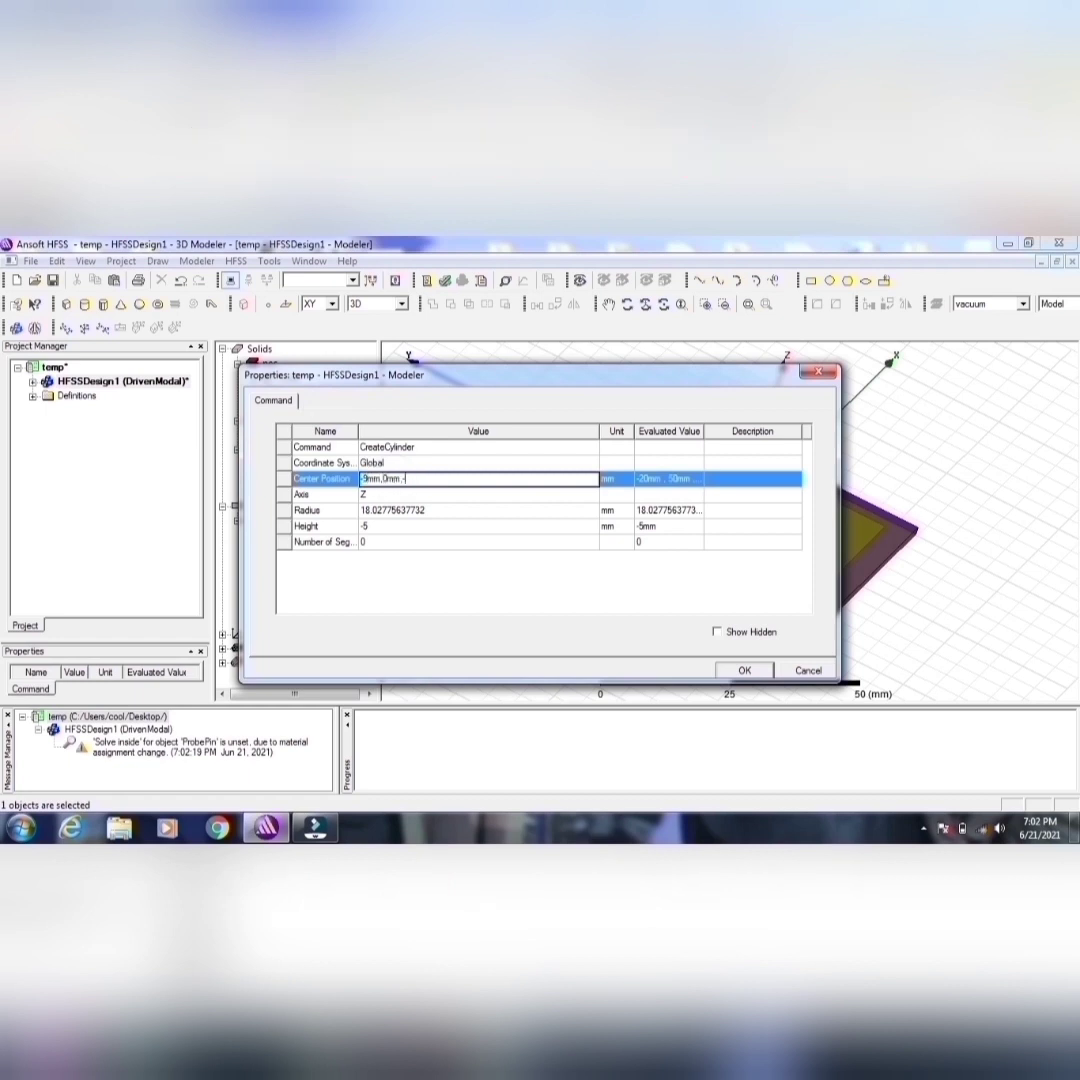
pyautogui.click(413, 514)
pyautogui.write('0')
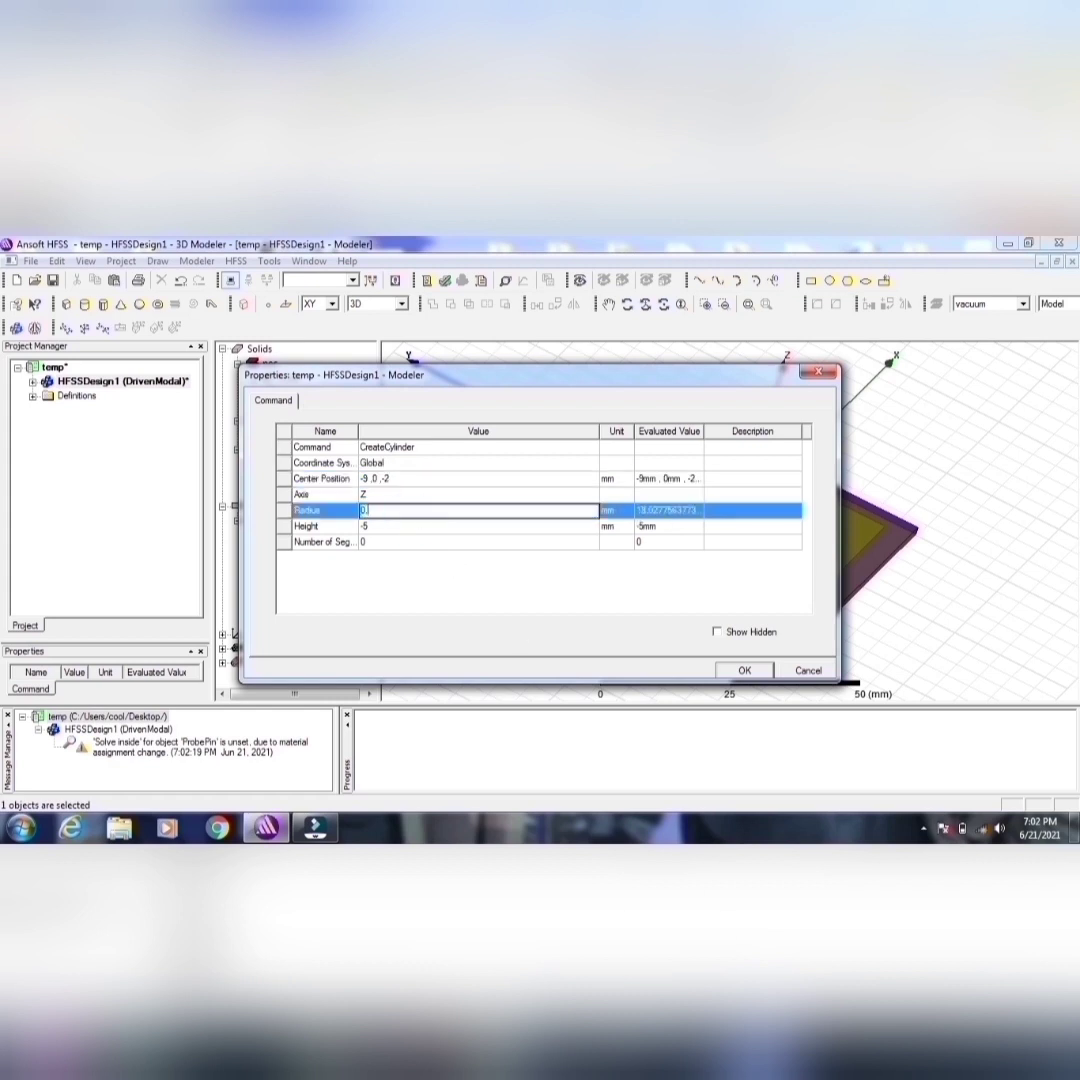
pyautogui.write('.6375')
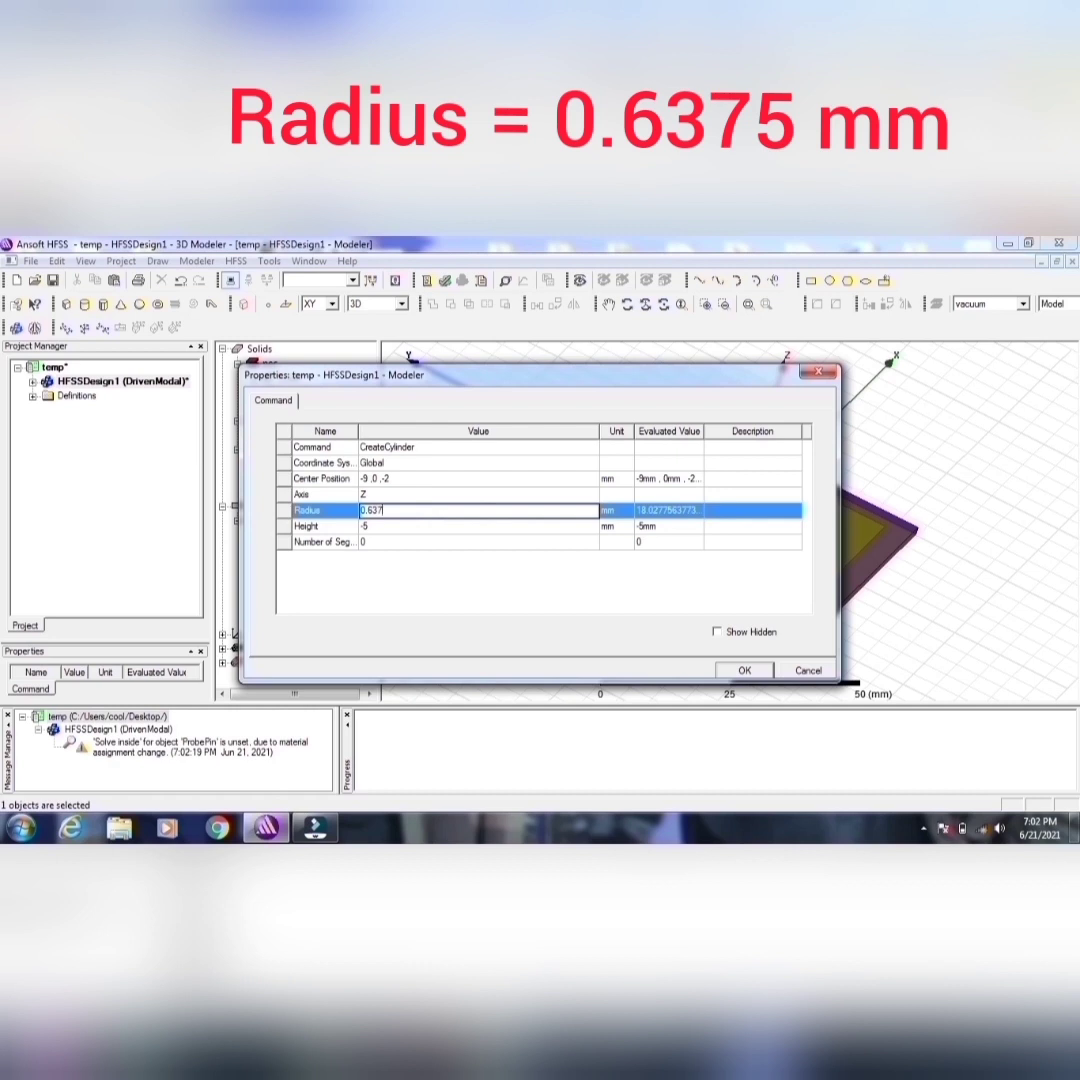
pyautogui.click(375, 526)
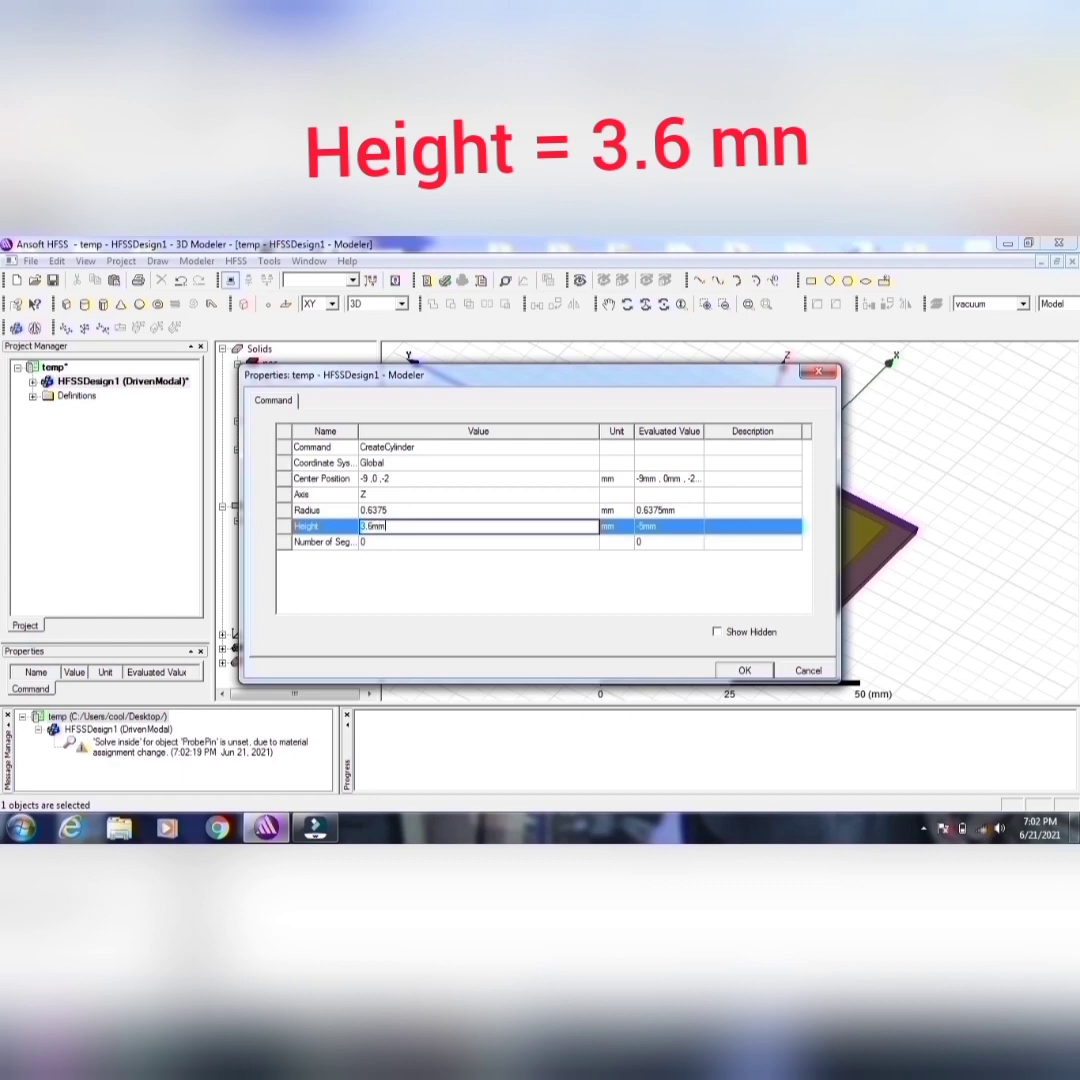
pyautogui.click(745, 672)
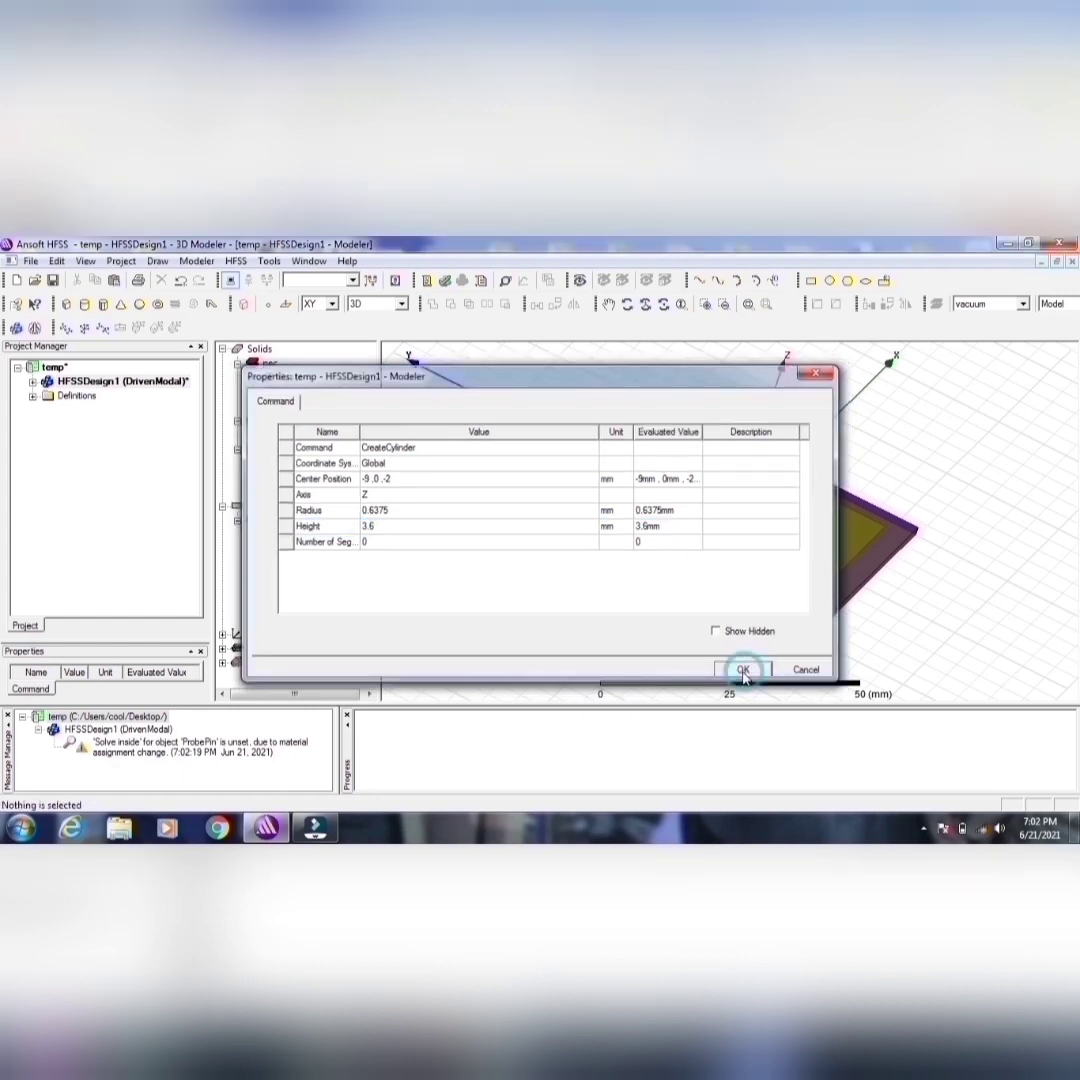
# Step: Examine ProbePin up close inside the coax, and return to the view of the whole antenna
pyautogui.click(296, 391)
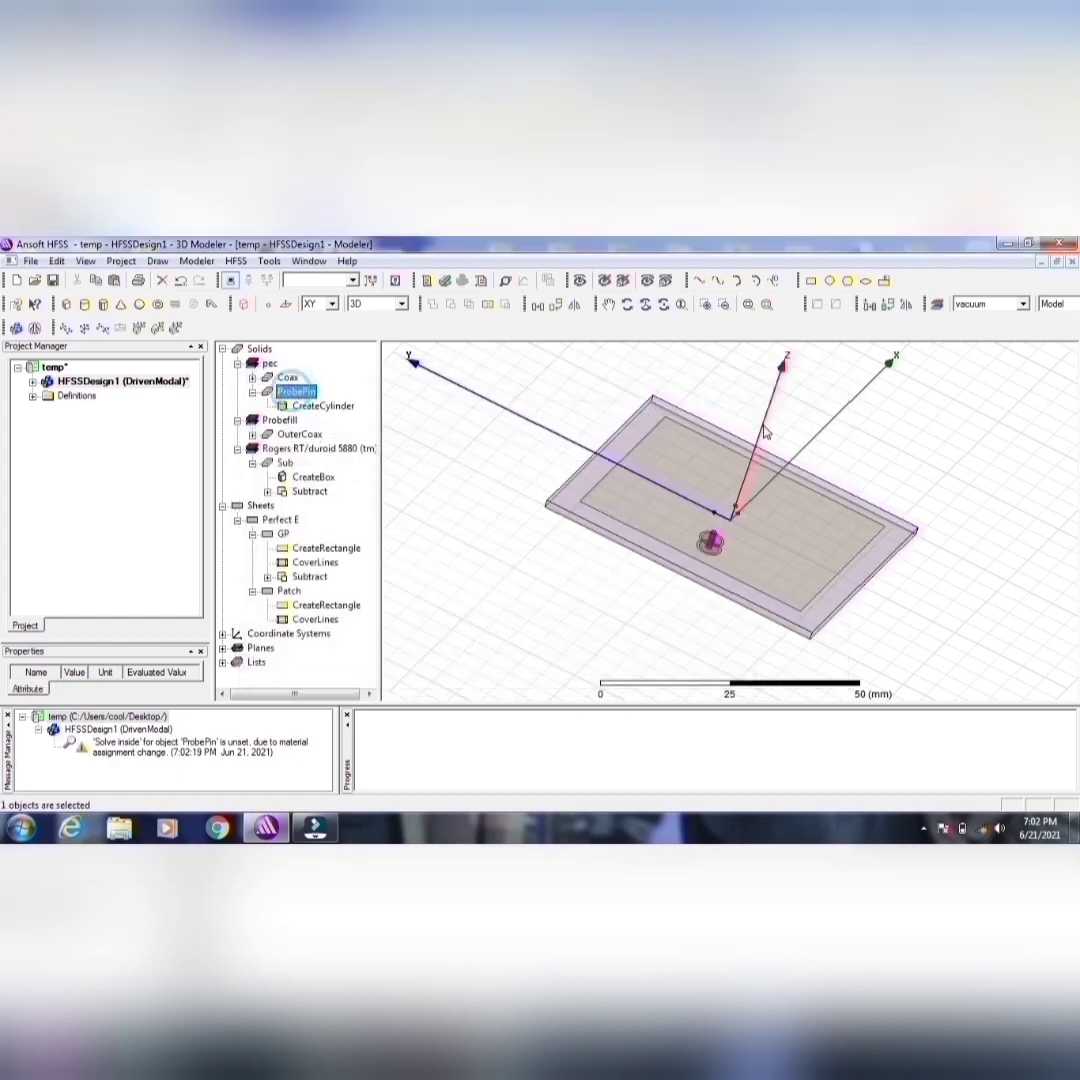
pyautogui.click(766, 304)
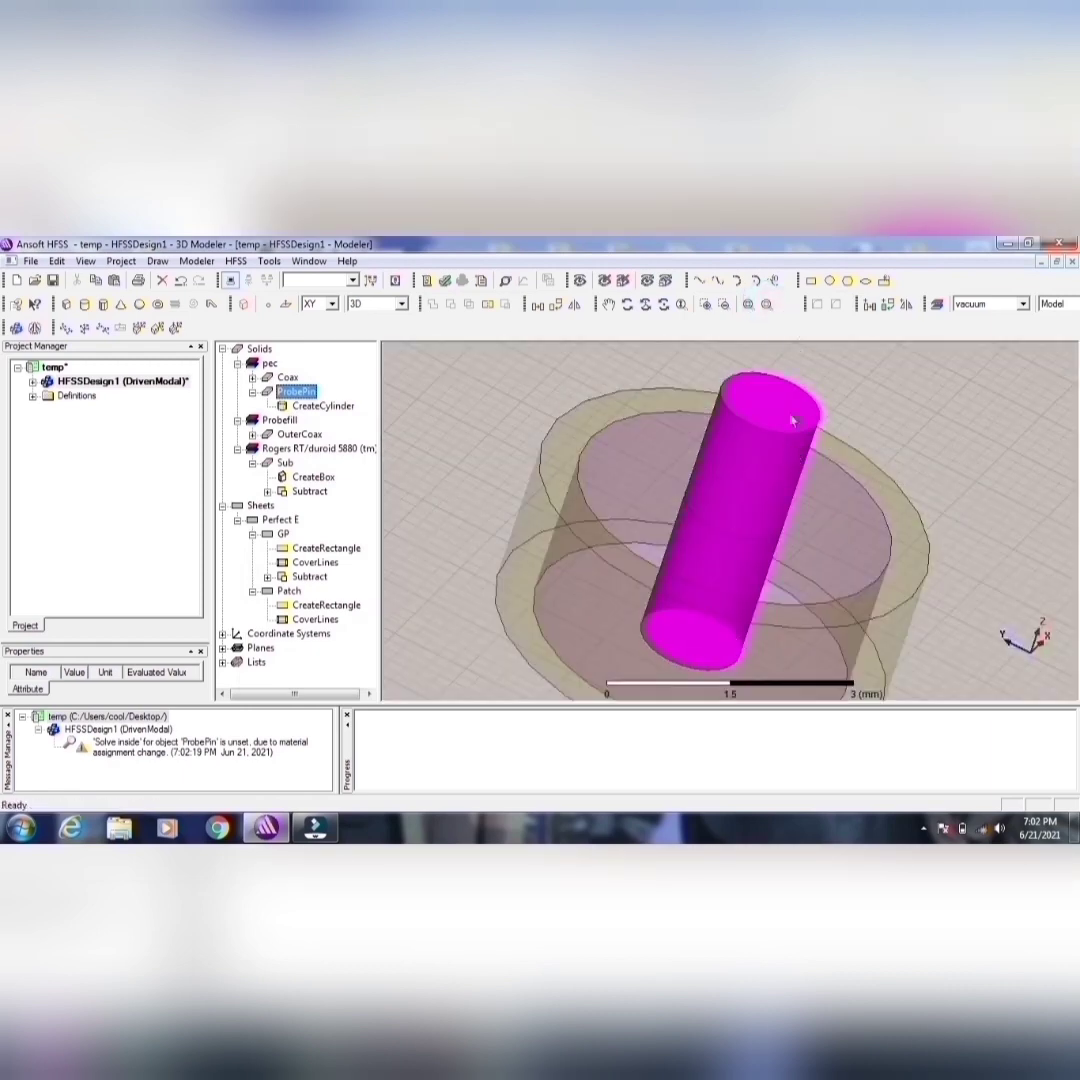
pyautogui.click(748, 304)
pyautogui.click(787, 505)
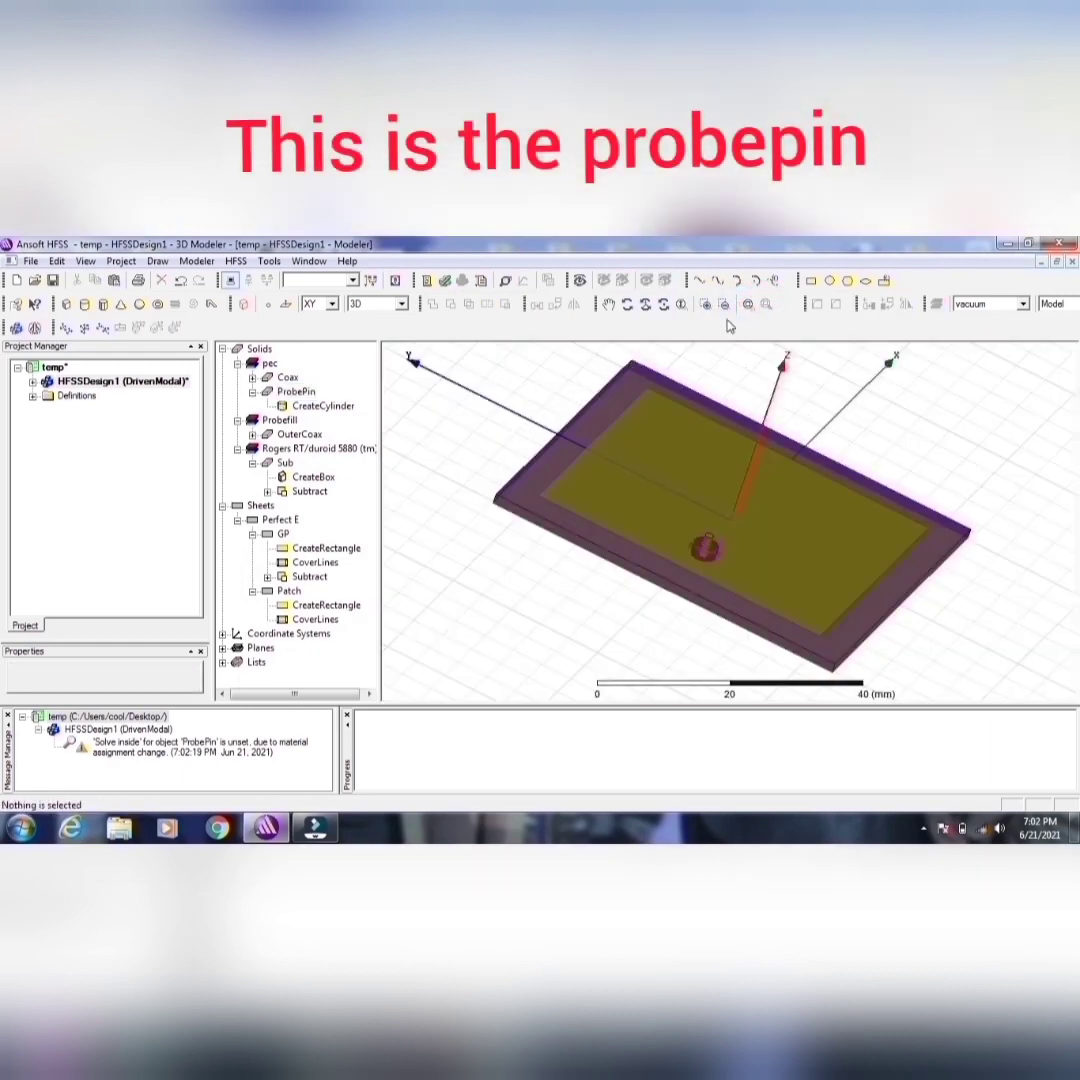
pyautogui.click(746, 304)
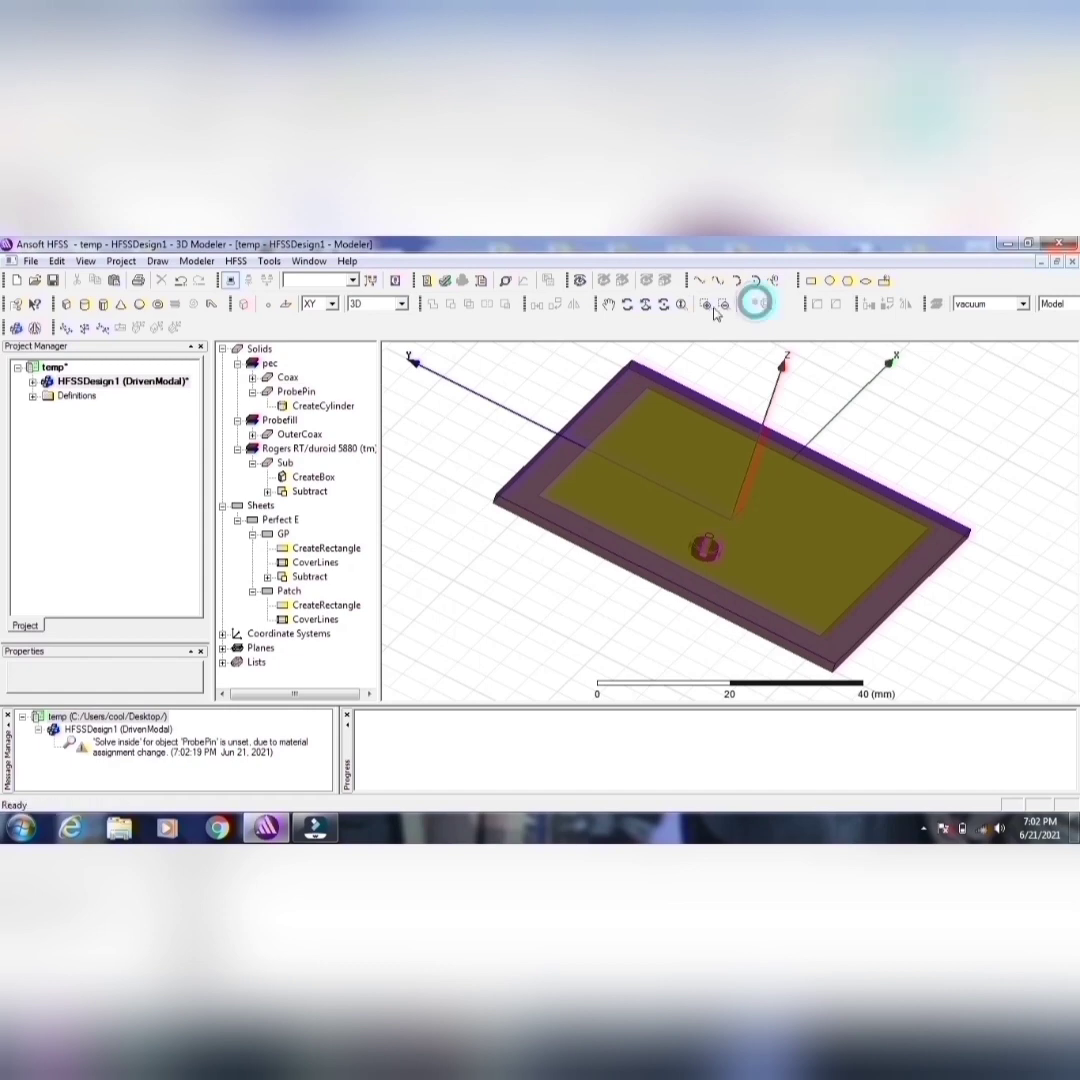
pyautogui.click(627, 305)
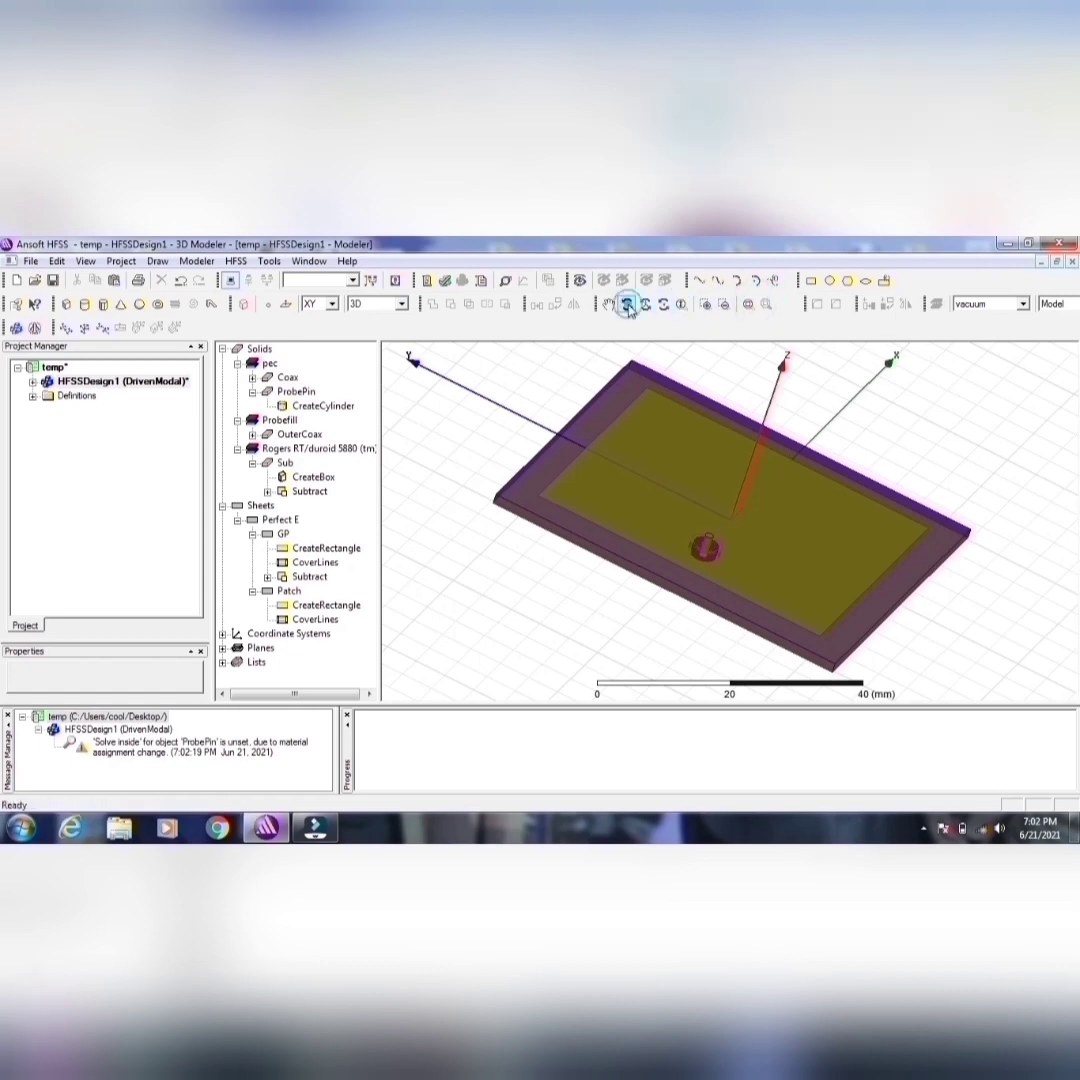
# Step: Highlight ProbePin and the Patch in turn and check from the side how the pin passes through the substrate
pyautogui.click(290, 392)
pyautogui.moveTo(759, 562); pyautogui.dragTo(887, 540)
pyautogui.doubleClick(1008, 525)
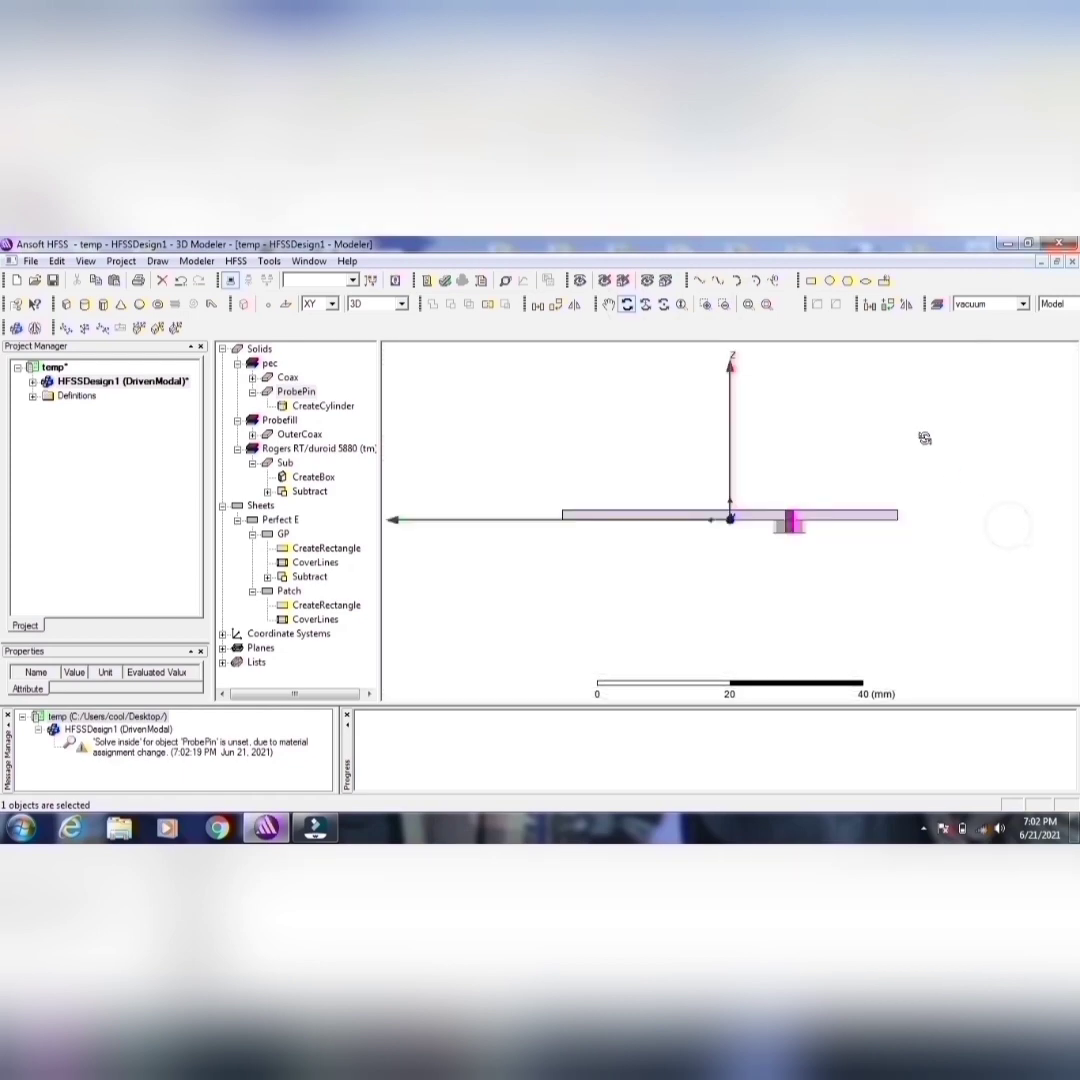
pyautogui.click(746, 304)
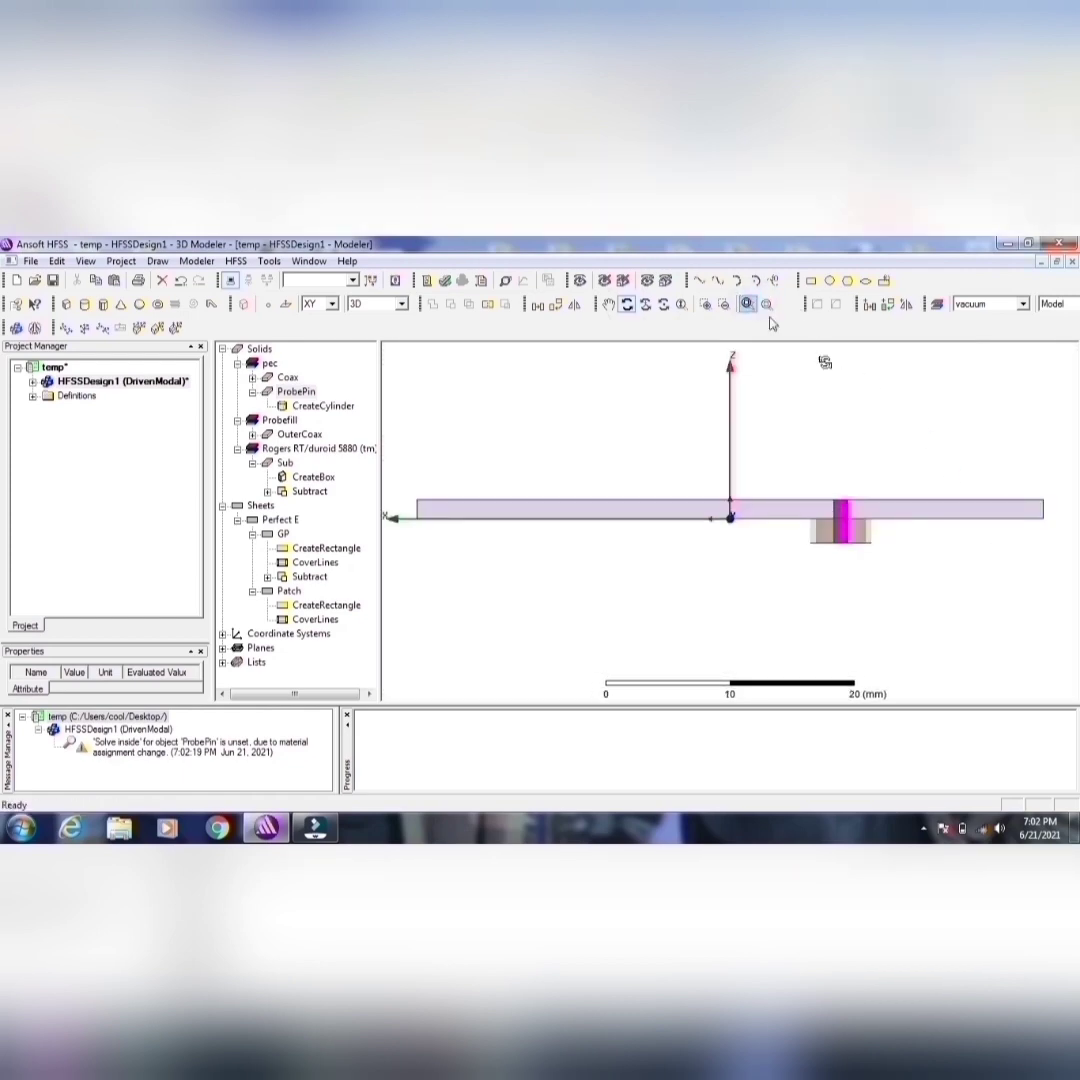
pyautogui.moveTo(846, 417); pyautogui.dragTo(849, 456)
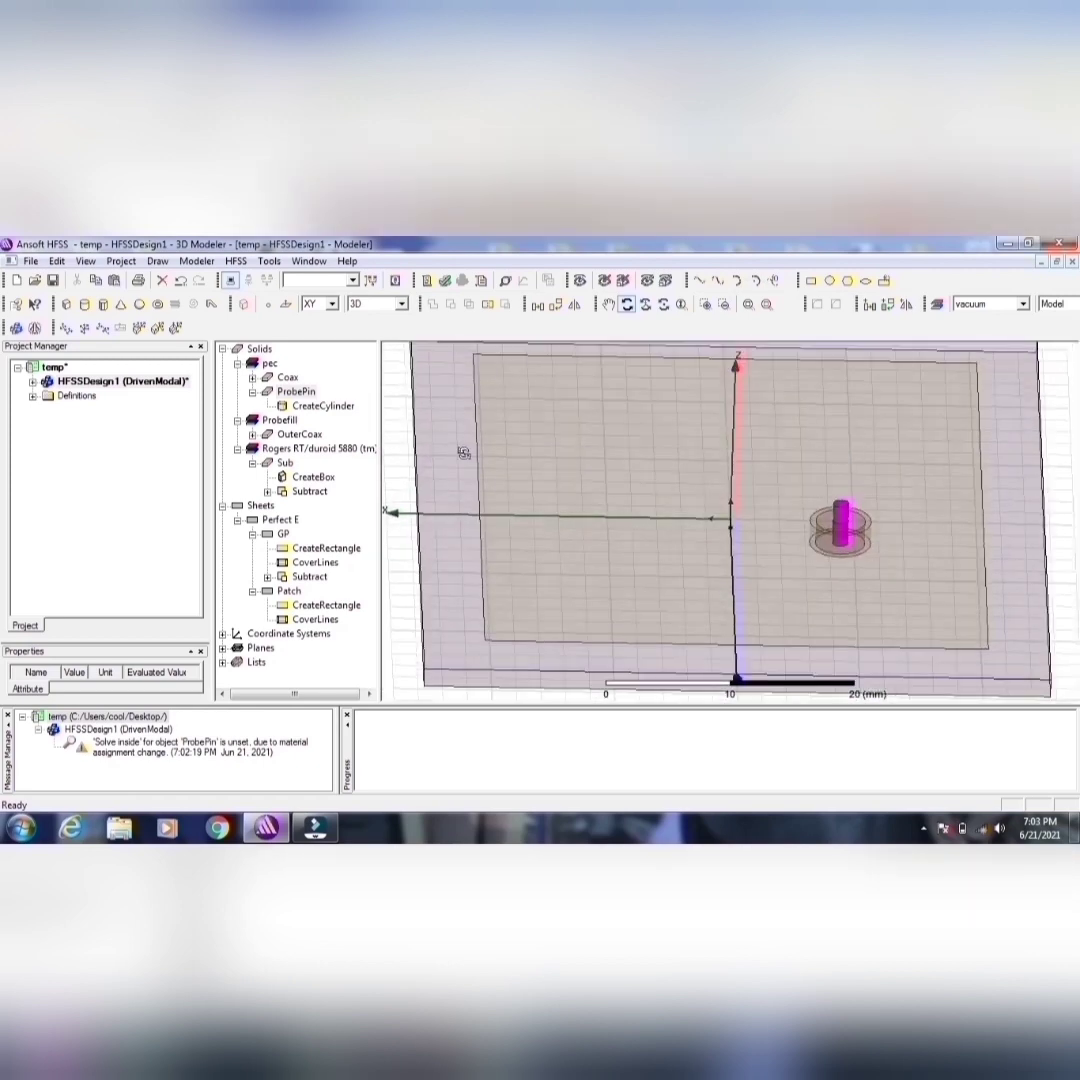
pyautogui.click(289, 591)
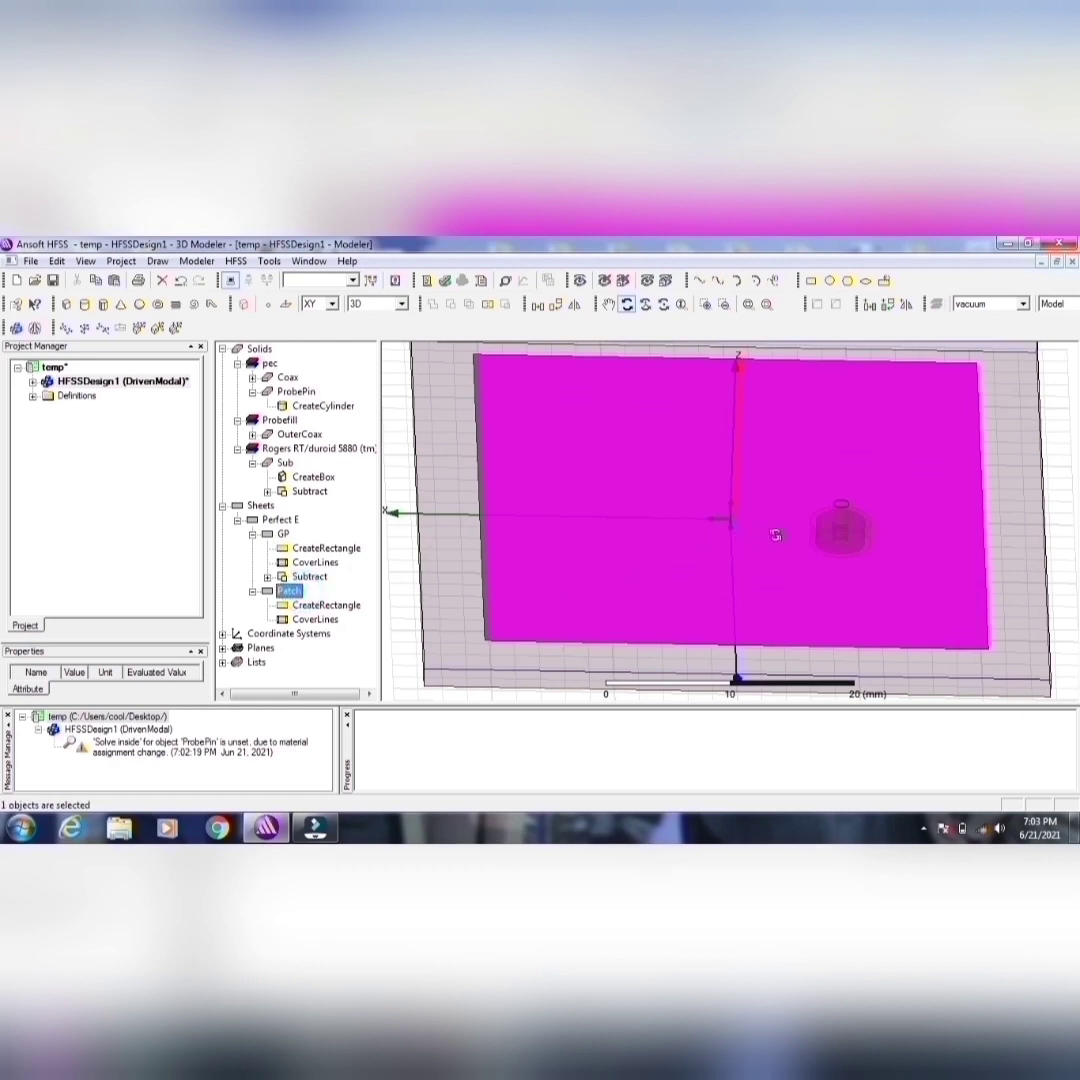
pyautogui.moveTo(776, 533); pyautogui.dragTo(747, 500)
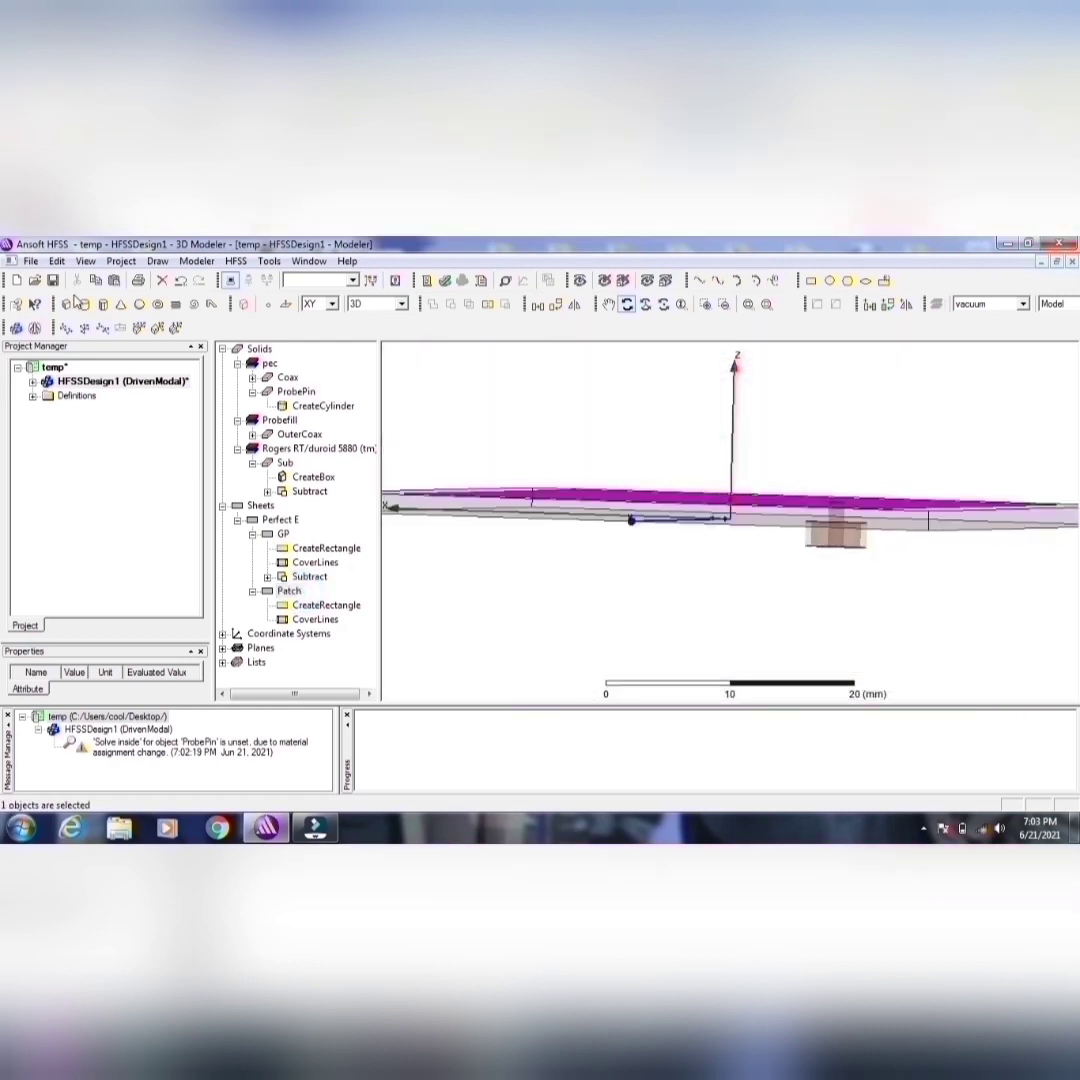
# Step: Save the temp project
pyautogui.click(53, 280)
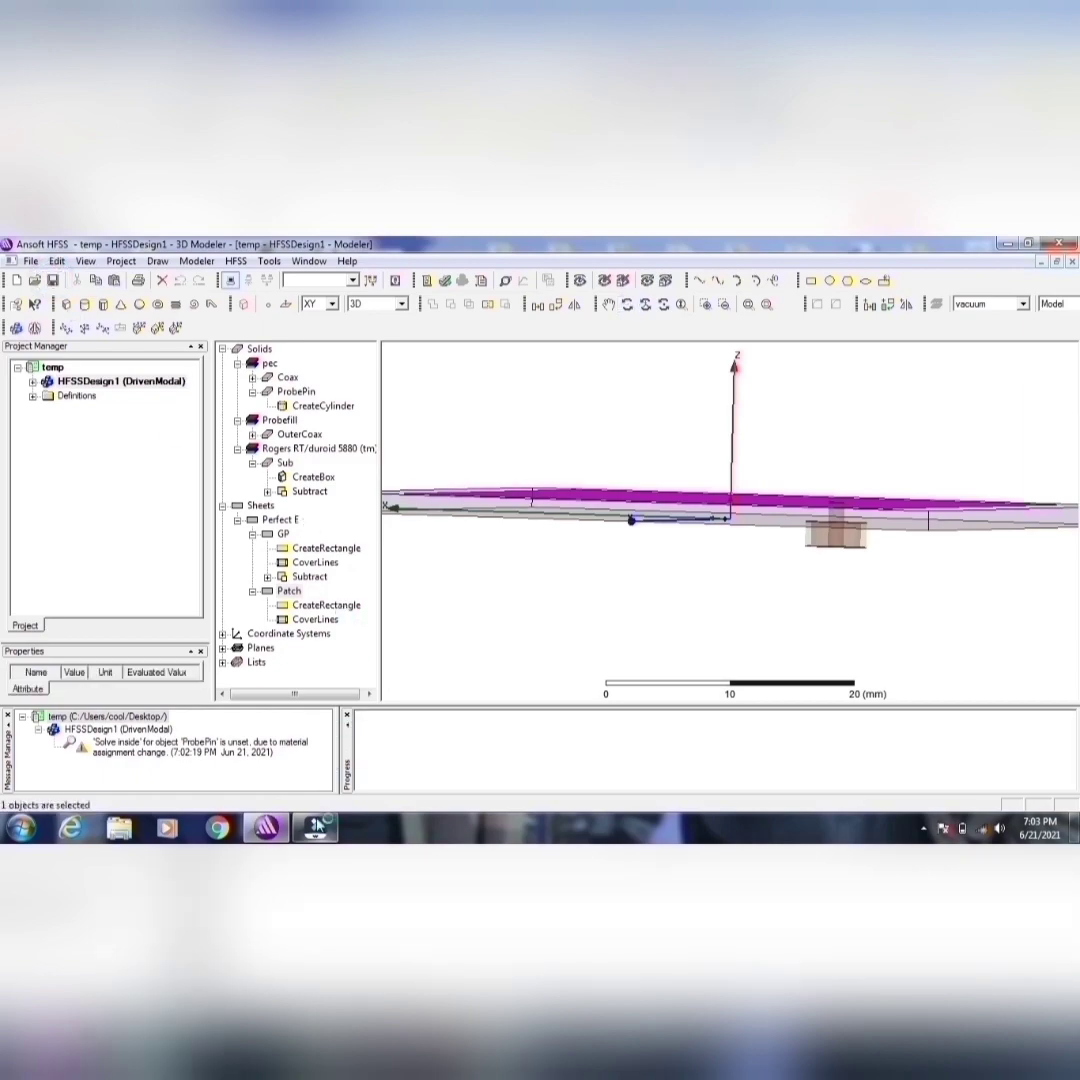
pyautogui.click(316, 826)
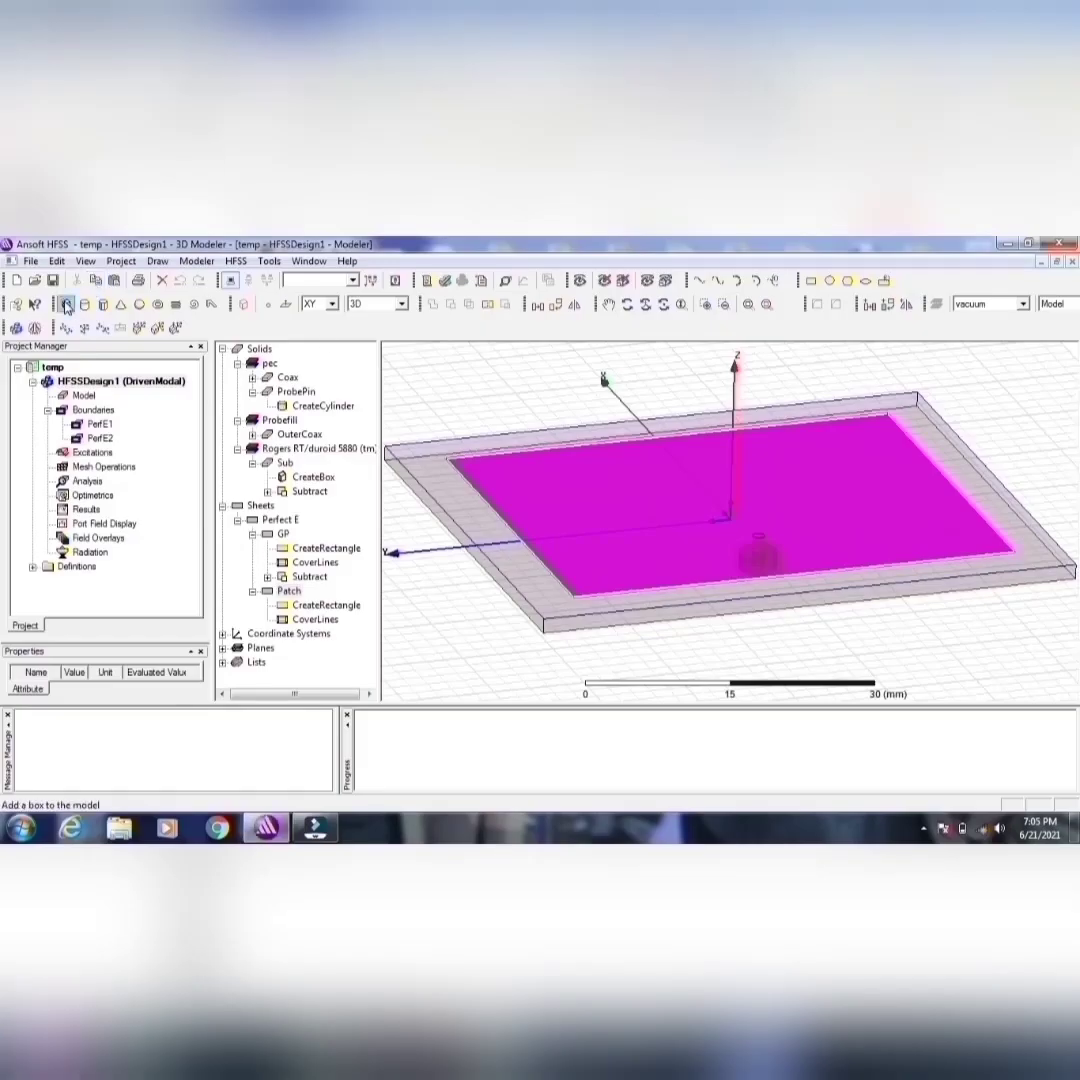
# Step: Draw a small box over a corner of the patch on the XY plane, with a height of about -4 mm
pyautogui.click(66, 303)
pyautogui.click(462, 400)
pyautogui.click(551, 441)
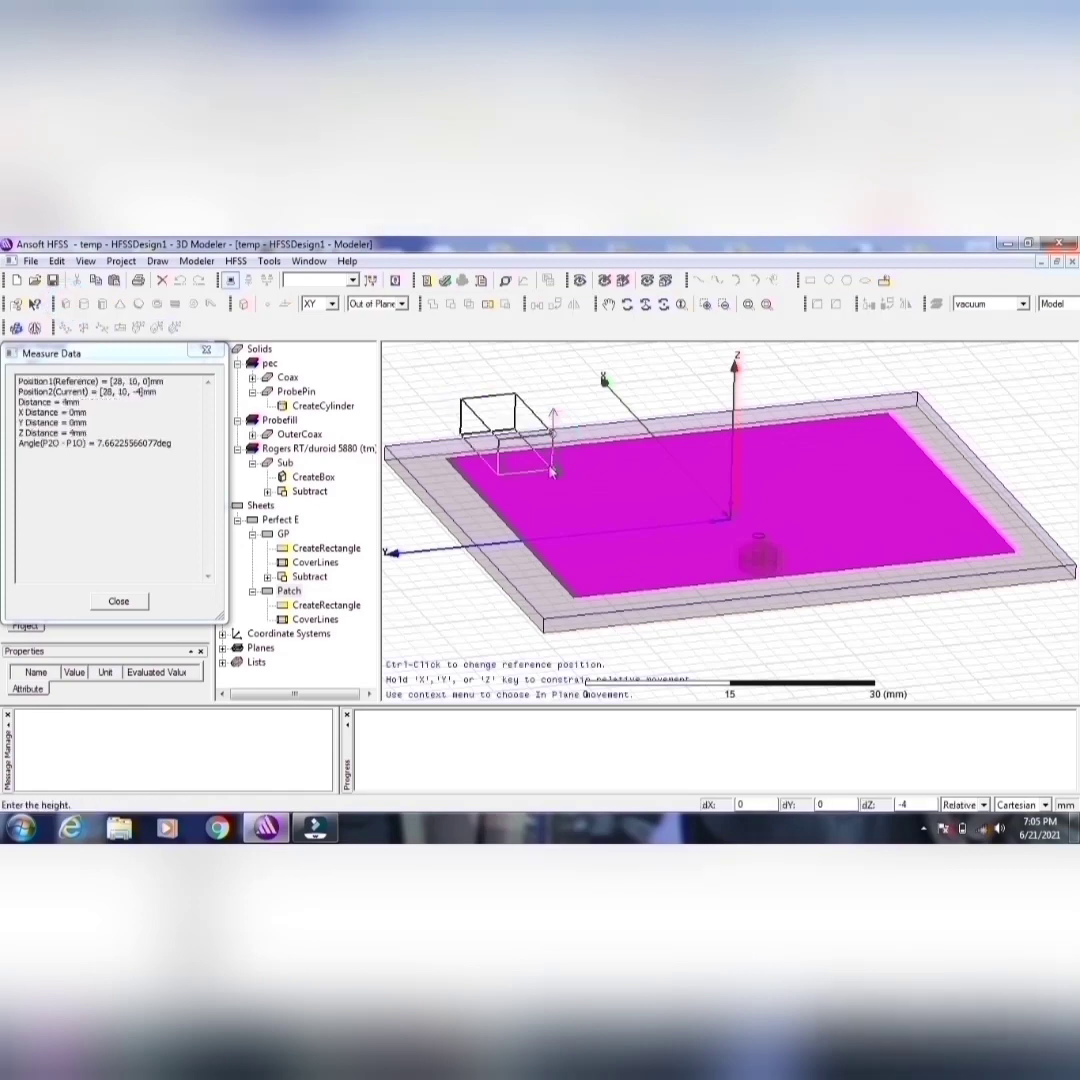
pyautogui.click(549, 472)
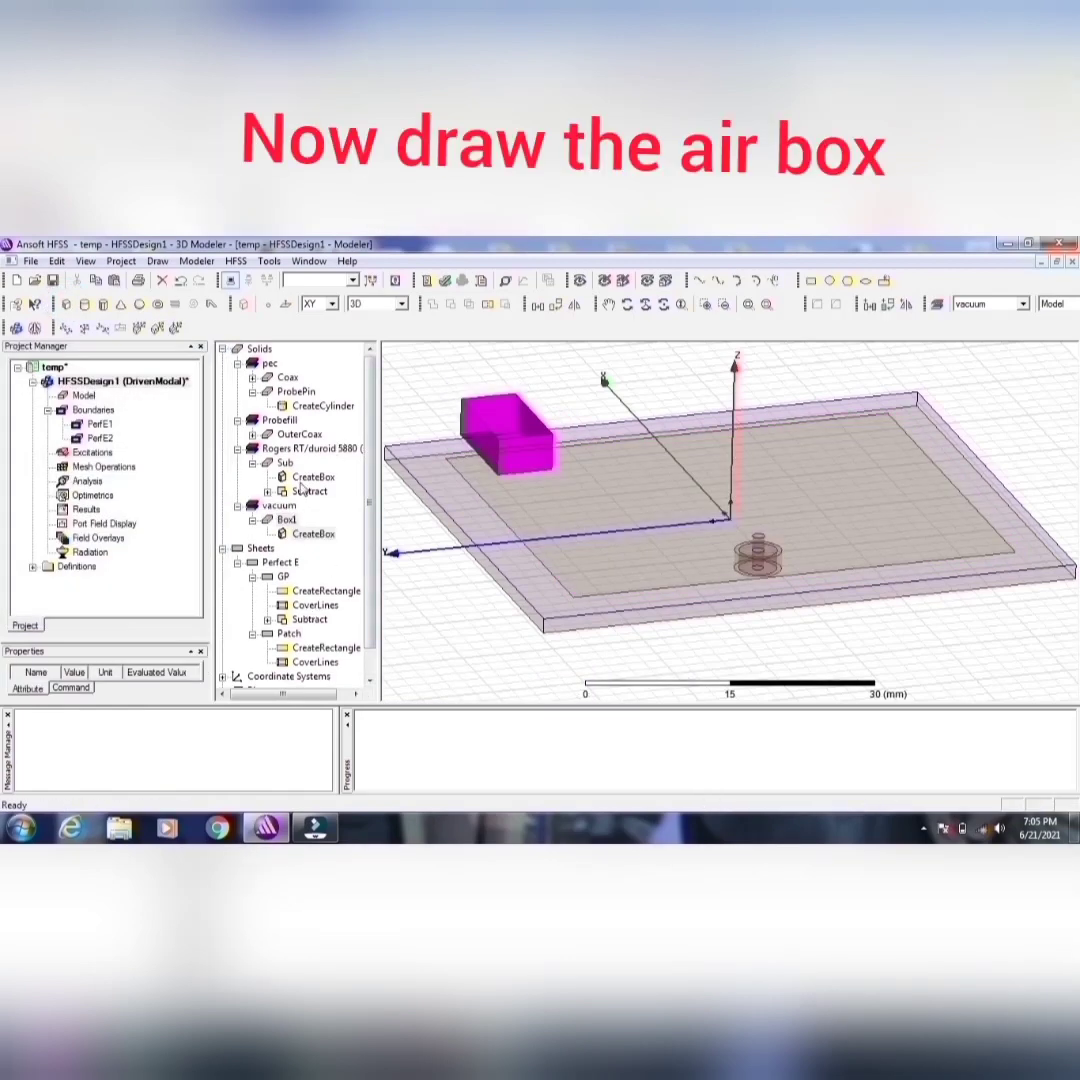
# Step: Rename the new vacuum box to RadBox and assign it the air material from the system library
pyautogui.doubleClick(287, 520)
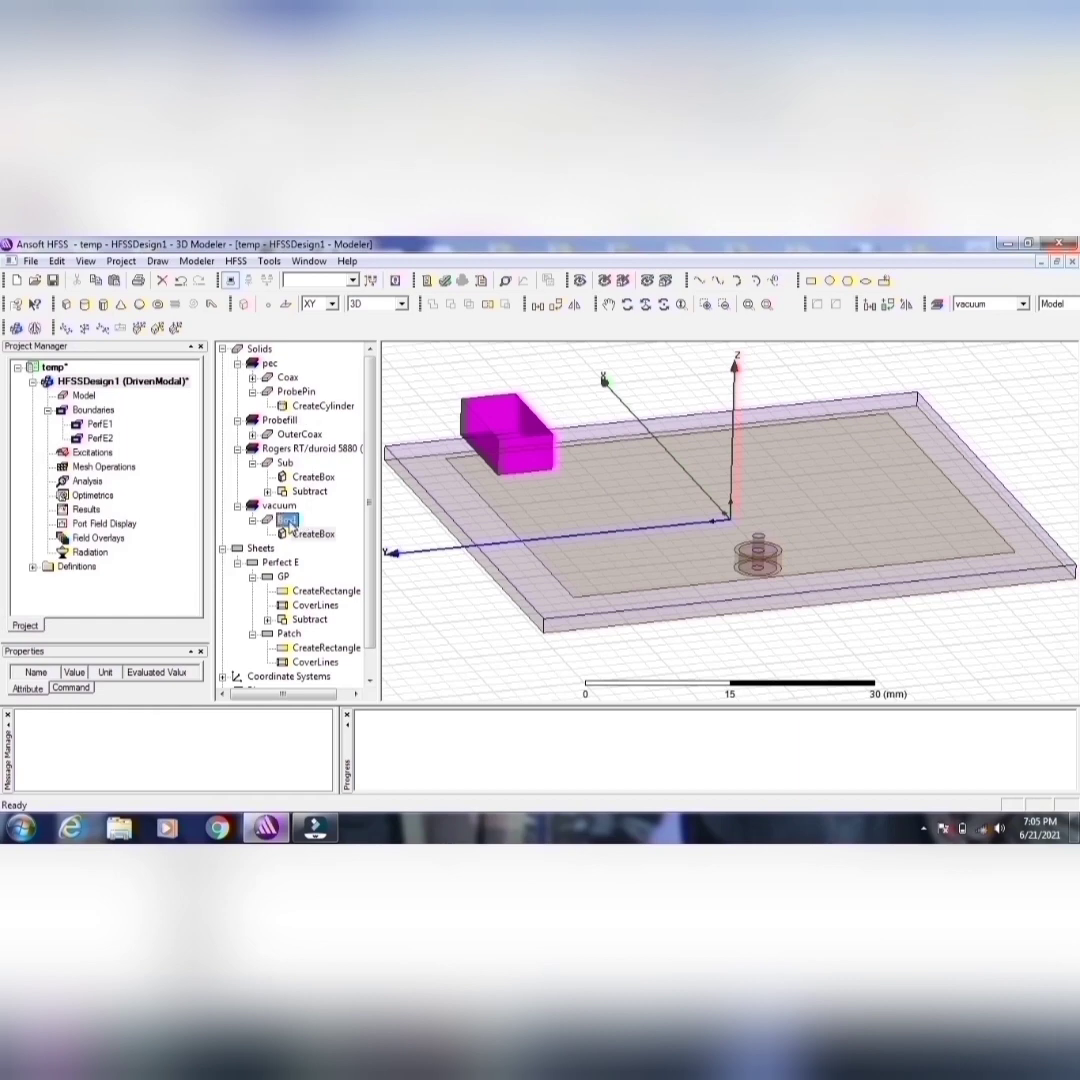
pyautogui.click(382, 447)
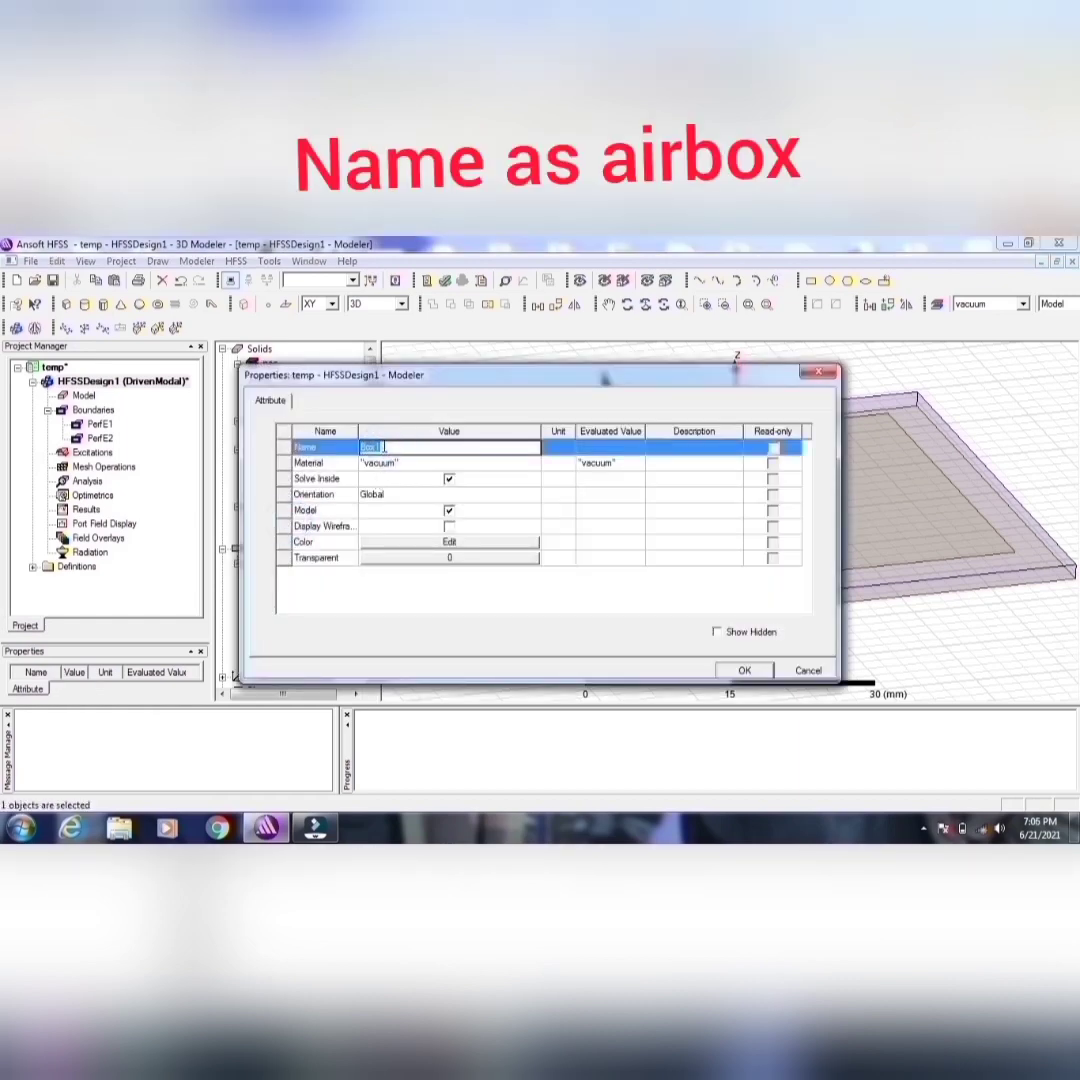
pyautogui.write('Rad')
pyautogui.click(385, 463)
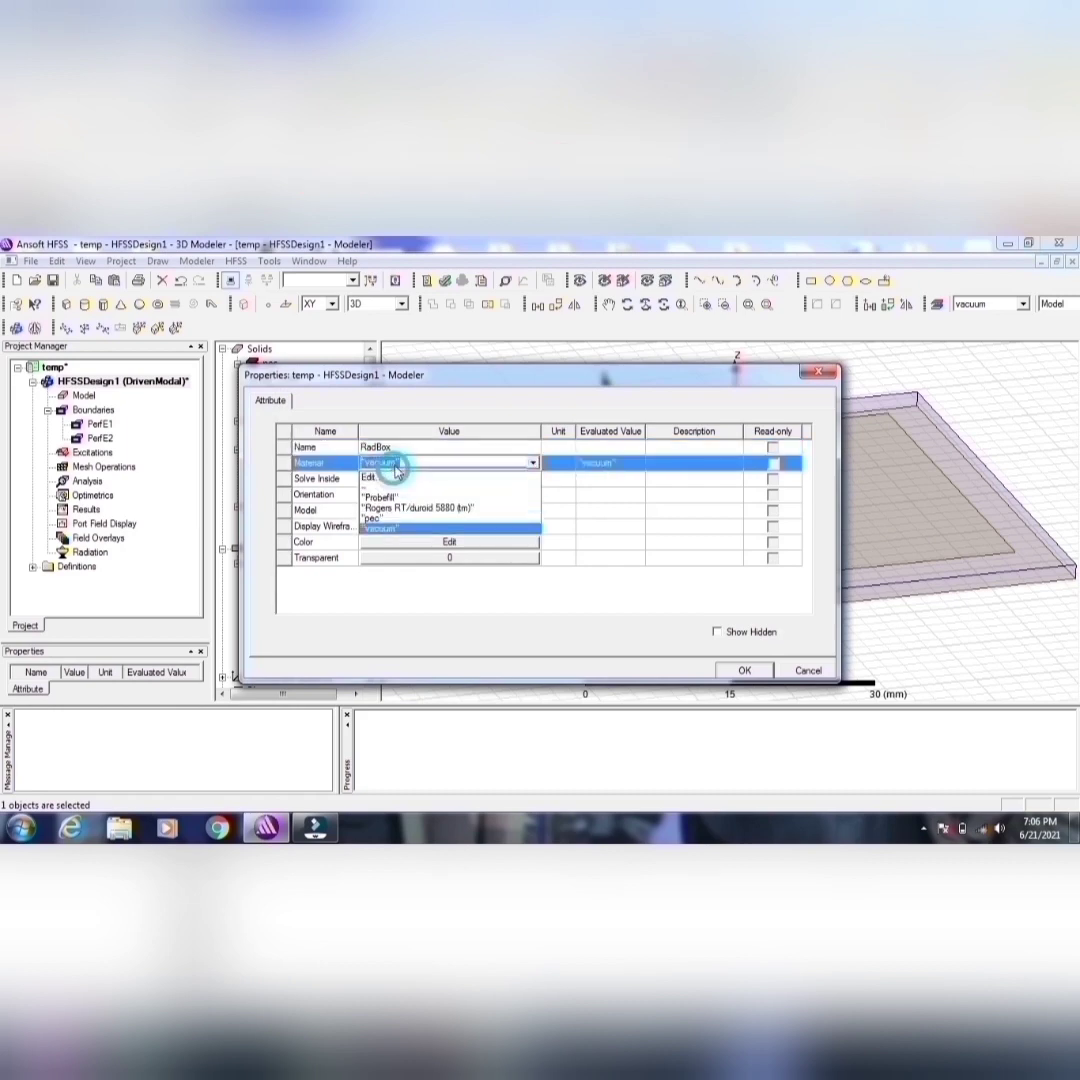
pyautogui.click(385, 480)
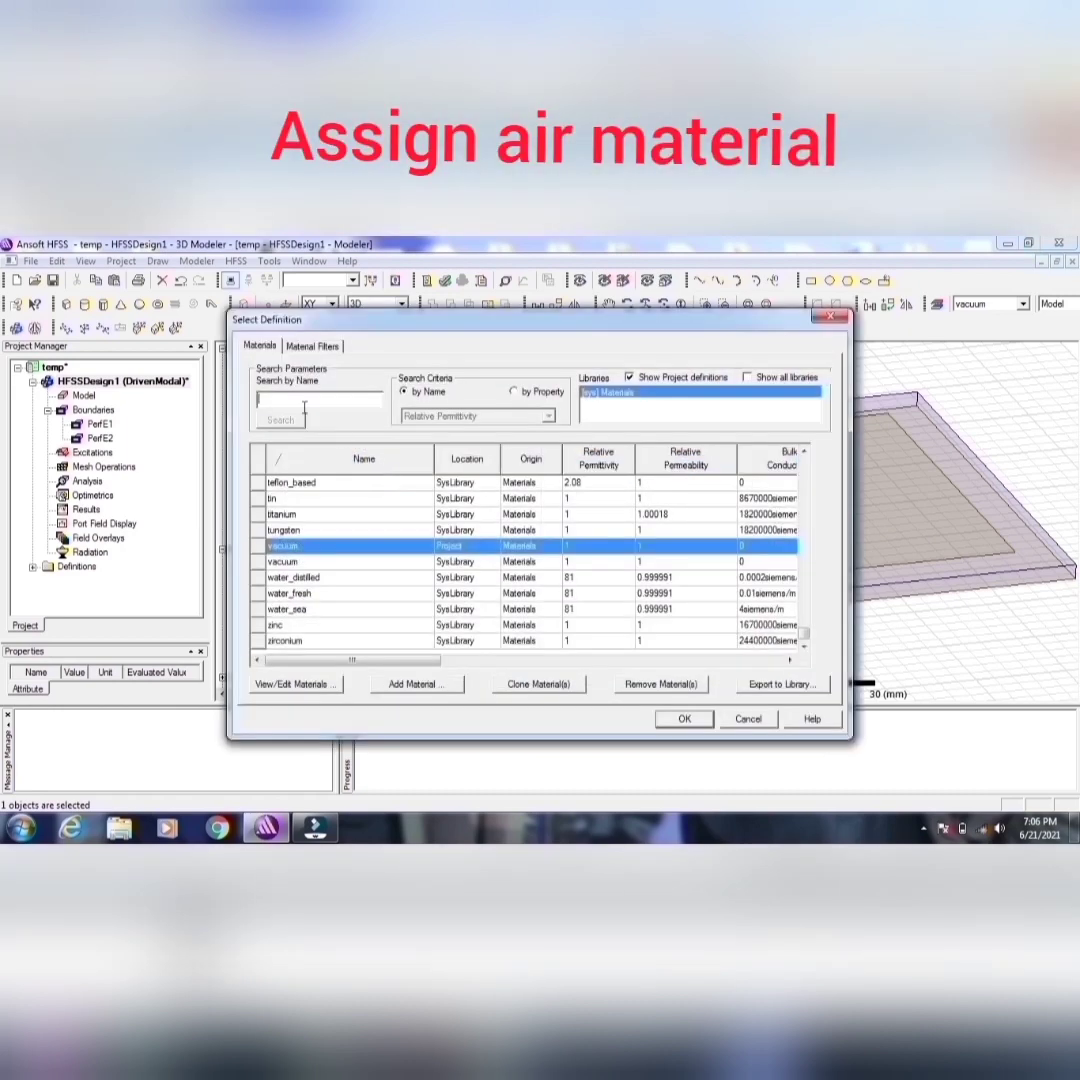
pyautogui.write('air')
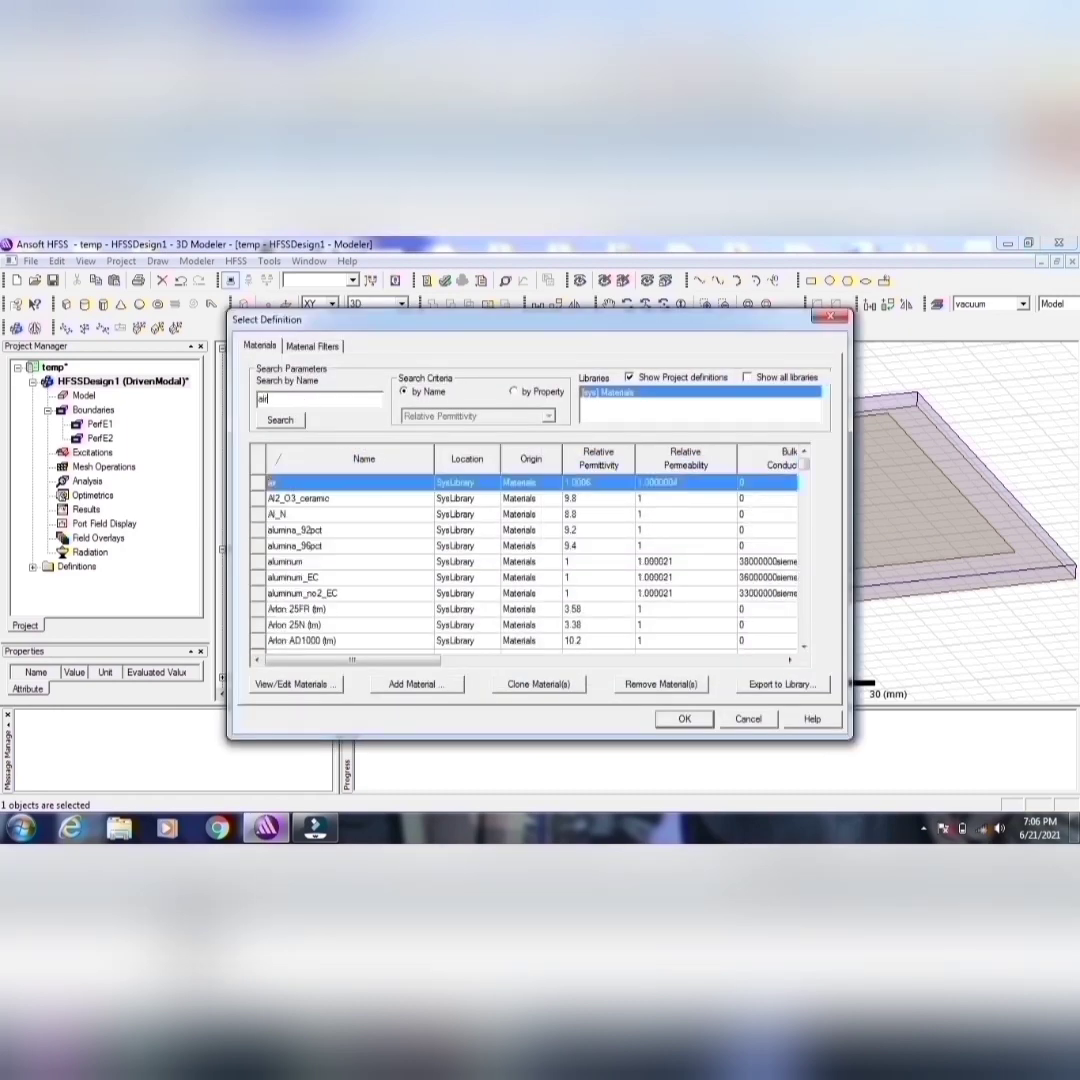
pyautogui.click(686, 716)
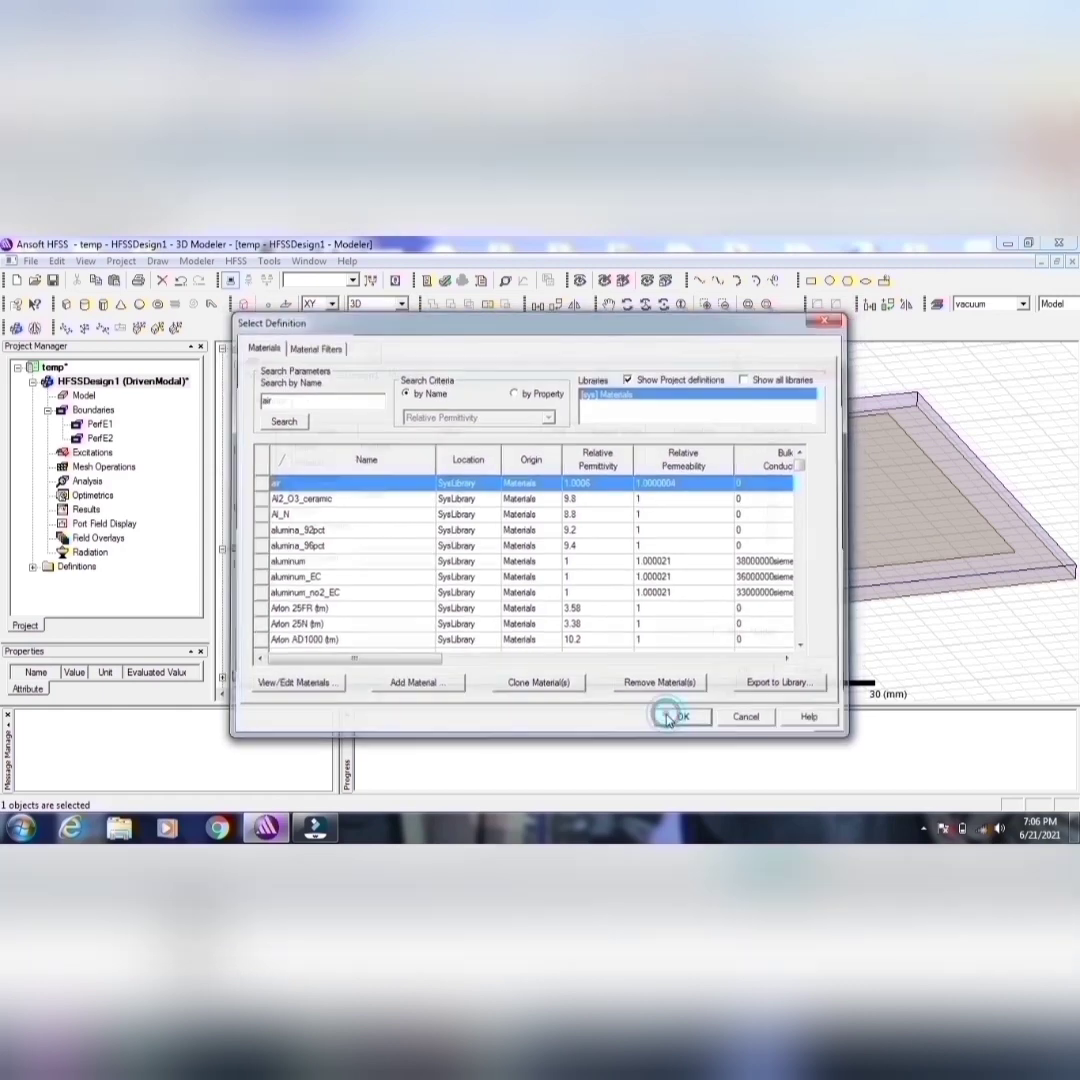
# Step: Accept the current colour for RadBox, set its transparency to 0.89 and apply the attributes
pyautogui.click(470, 544)
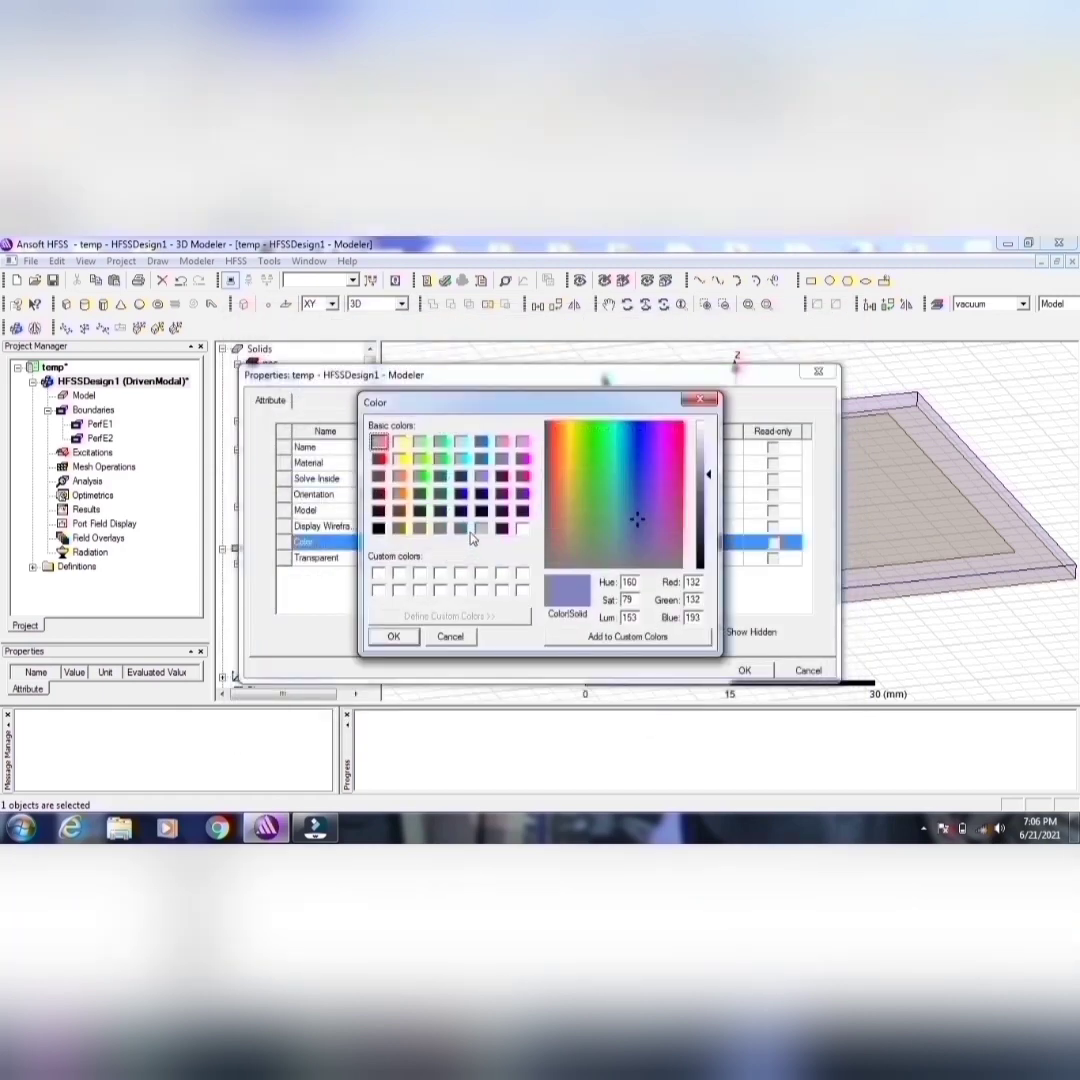
pyautogui.click(394, 637)
pyautogui.click(427, 558)
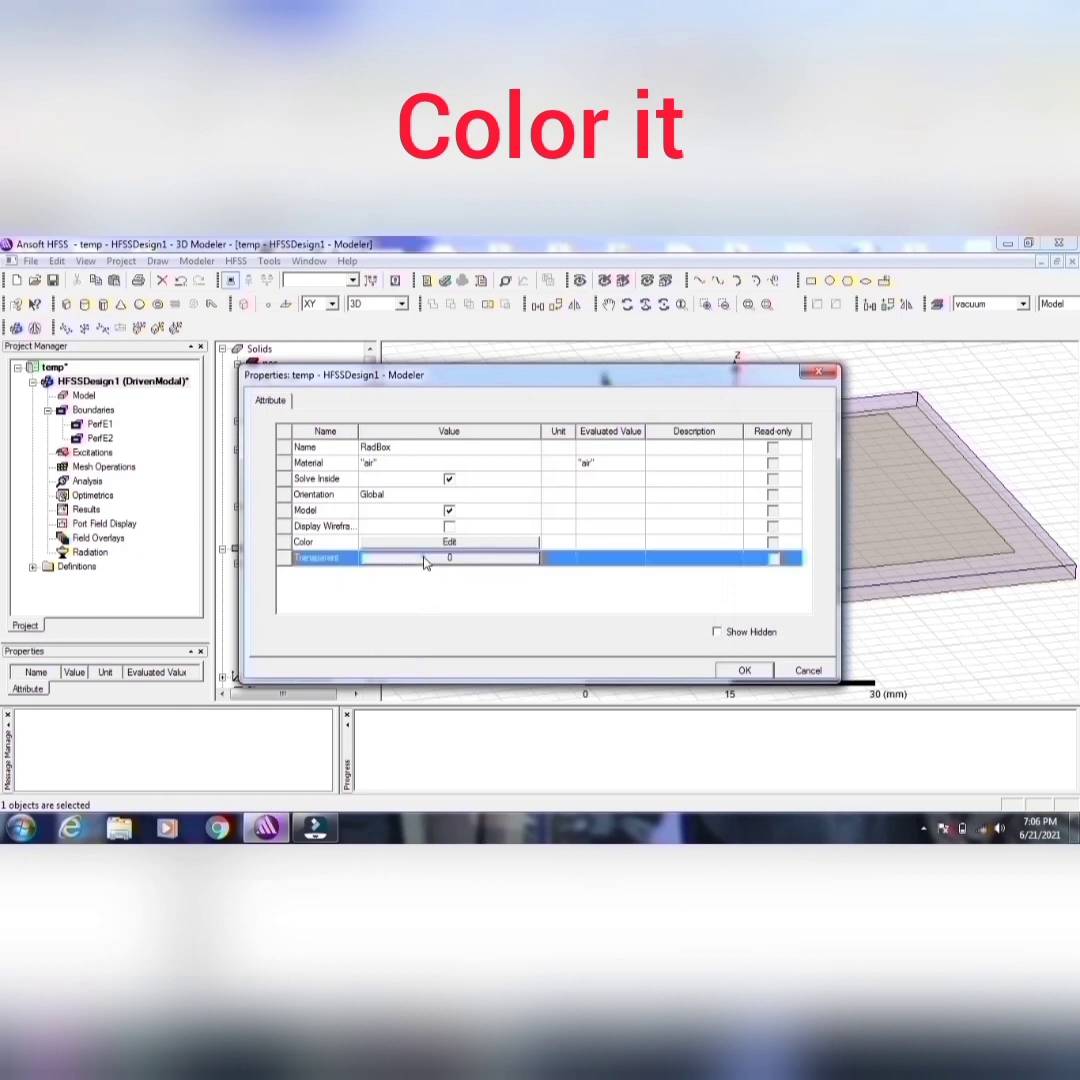
pyautogui.click(427, 558)
pyautogui.moveTo(450, 520); pyautogui.dragTo(573, 521)
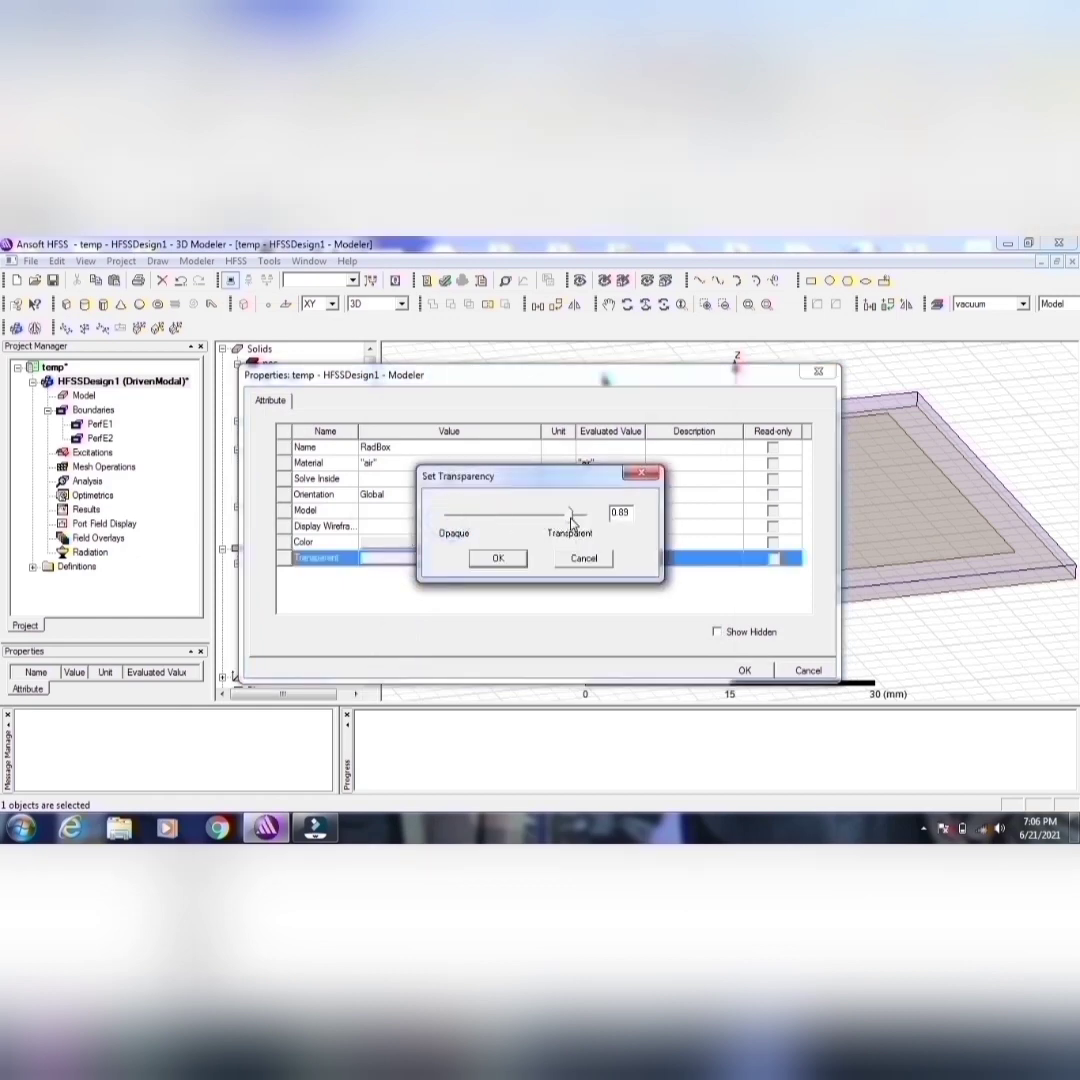
pyautogui.click(514, 556)
pyautogui.click(744, 670)
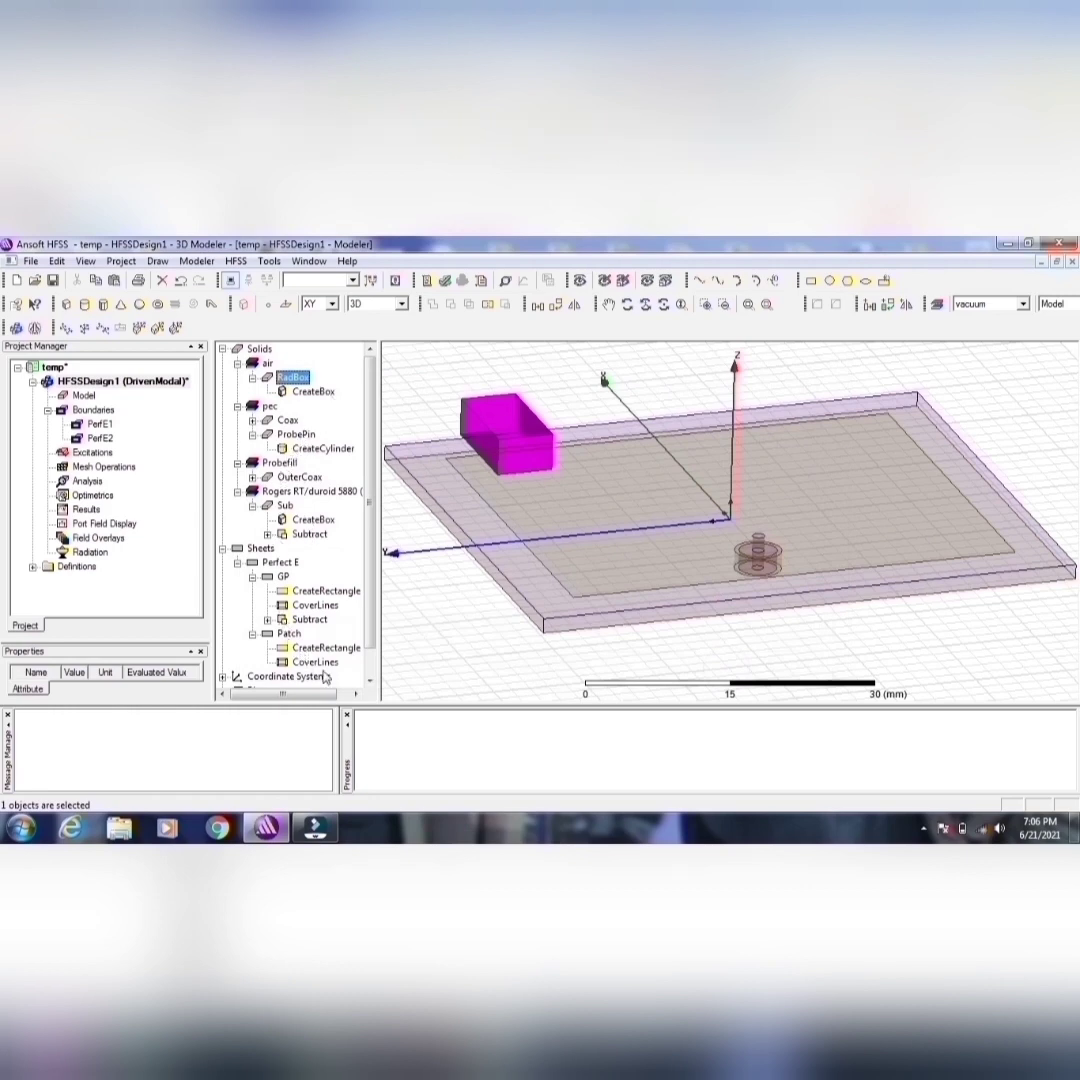
# Step: Edit the position of RadBox's CreateBox command, entering -25 as the start of the X coordinate in mm
pyautogui.doubleClick(312, 392)
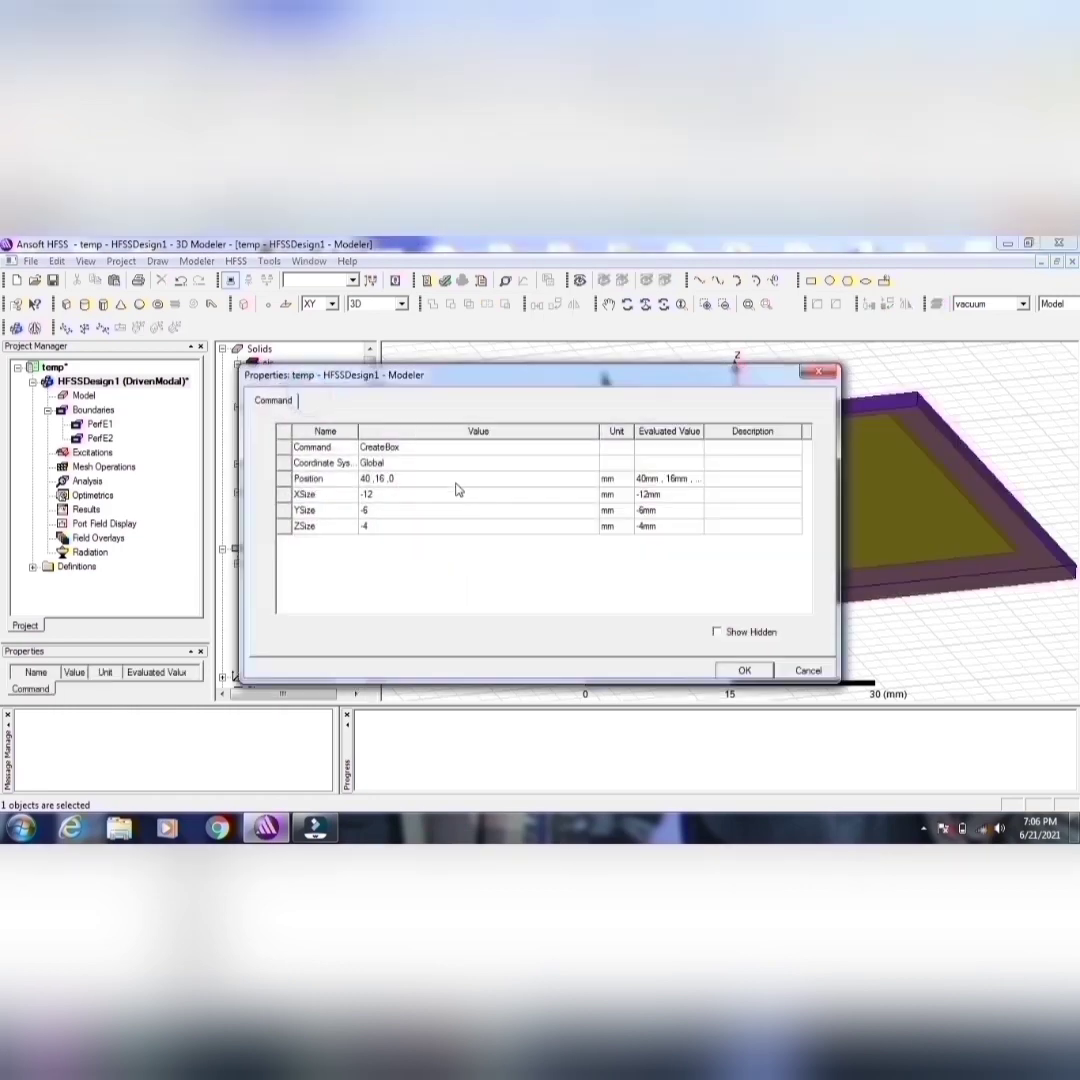
pyautogui.click(397, 484)
pyautogui.click(397, 484)
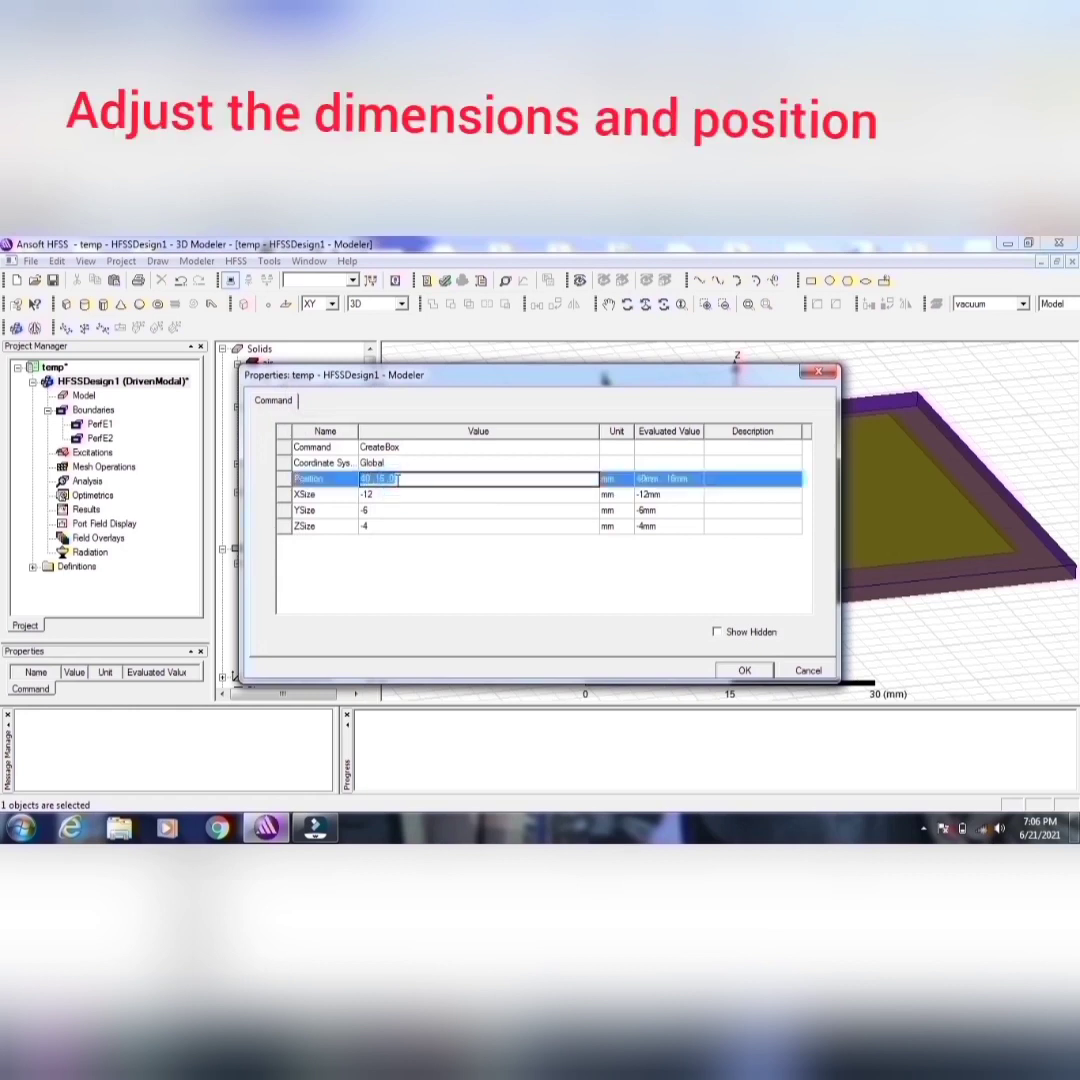
pyautogui.write('-')
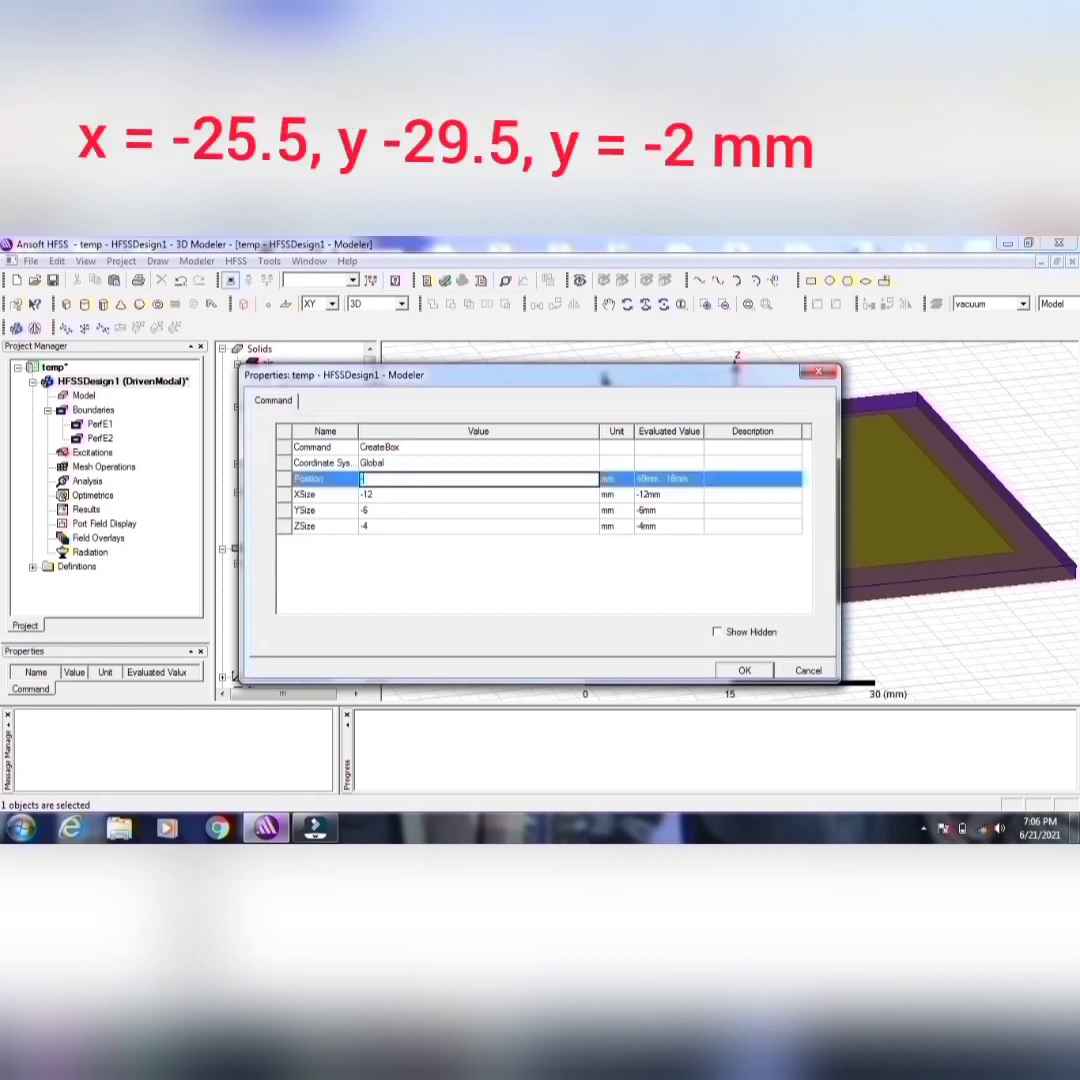
pyautogui.write('25.5mm,-29.5mm,-2mm')
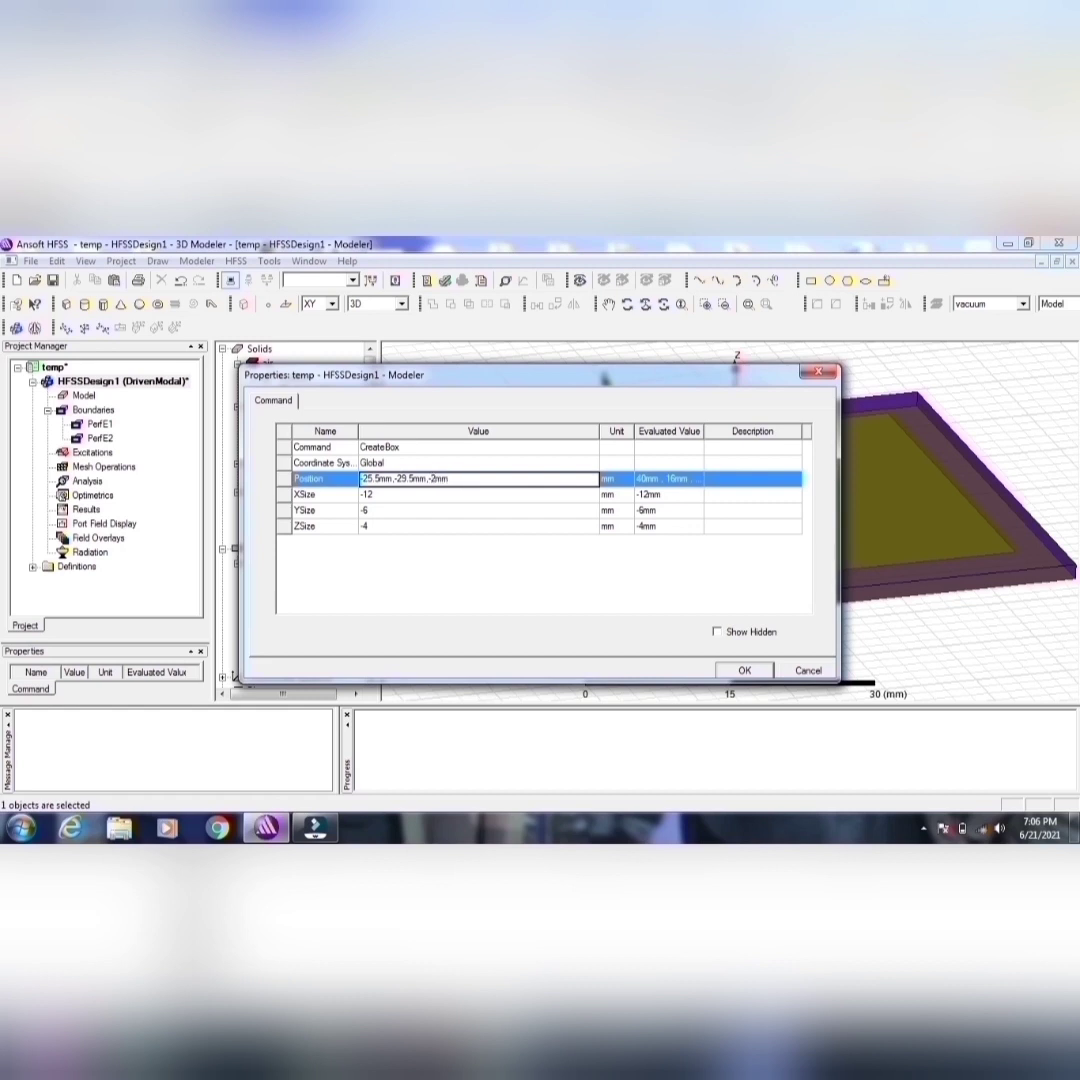
# Step: Set RadBox's size to 51 mm in X, 59 mm in Y and 30 mm in Z, and apply the command properties
pyautogui.click(379, 495)
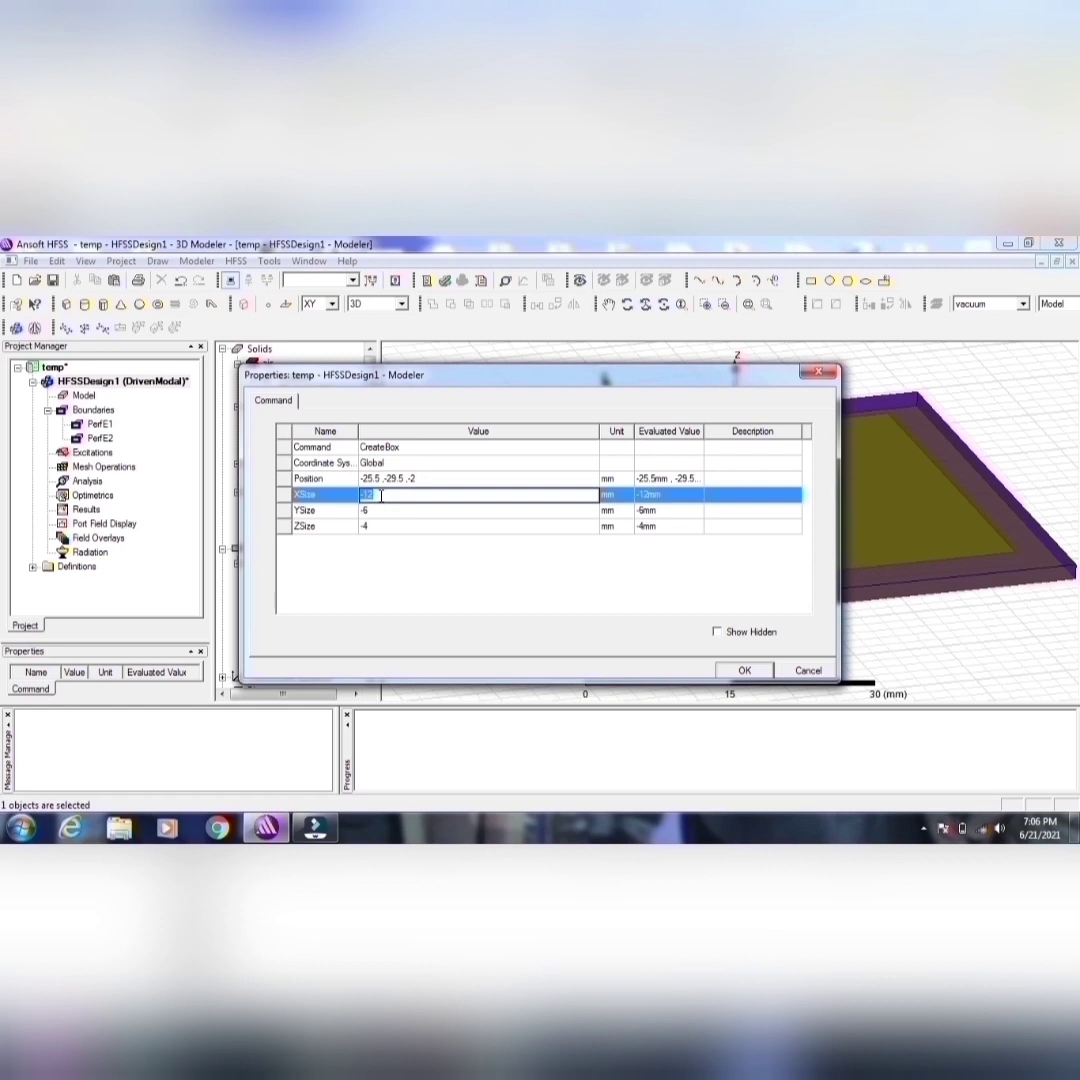
pyautogui.write('-')
pyautogui.press('Tab')
pyautogui.write('-')
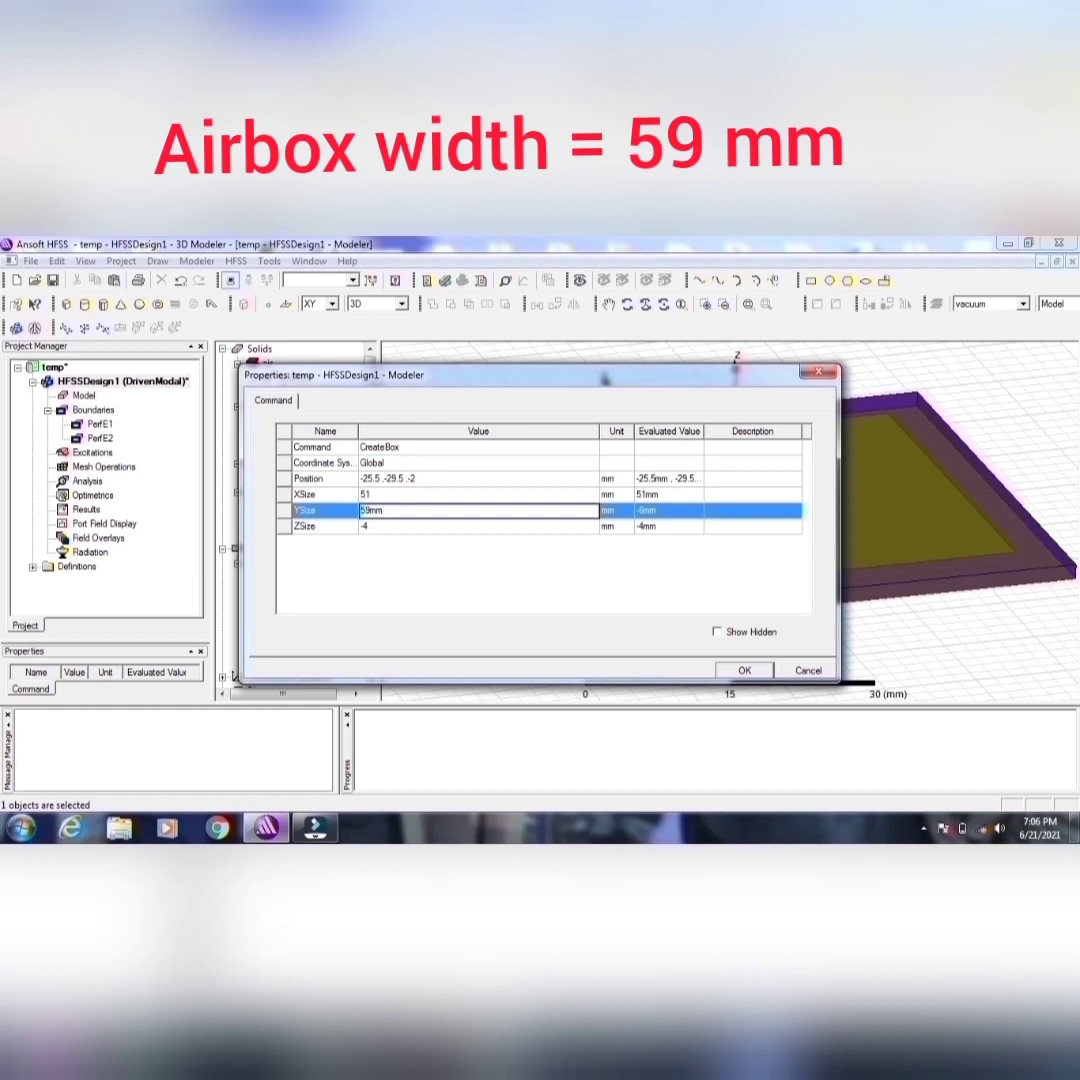
pyautogui.write('9mm')
pyautogui.press('Tab')
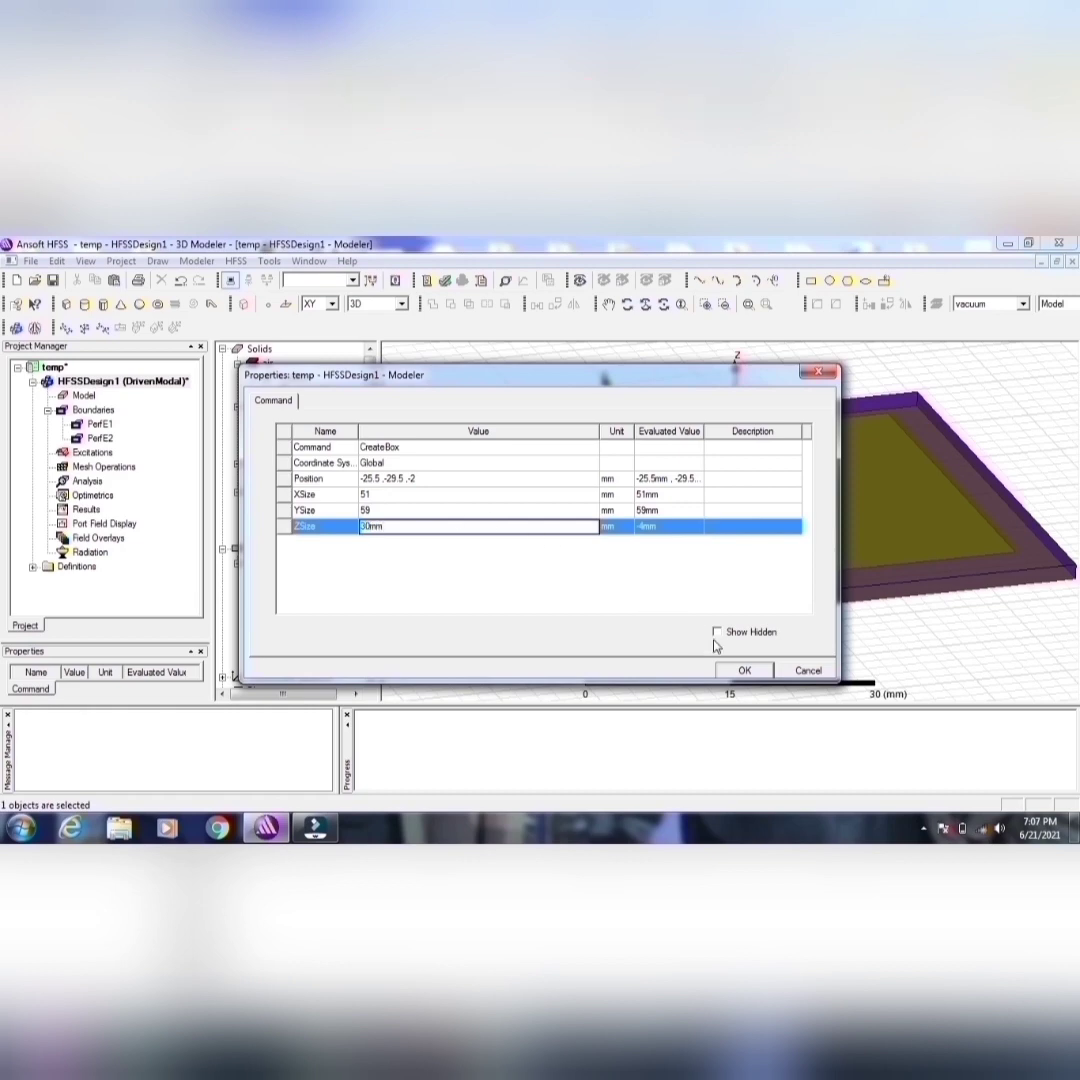
pyautogui.click(745, 670)
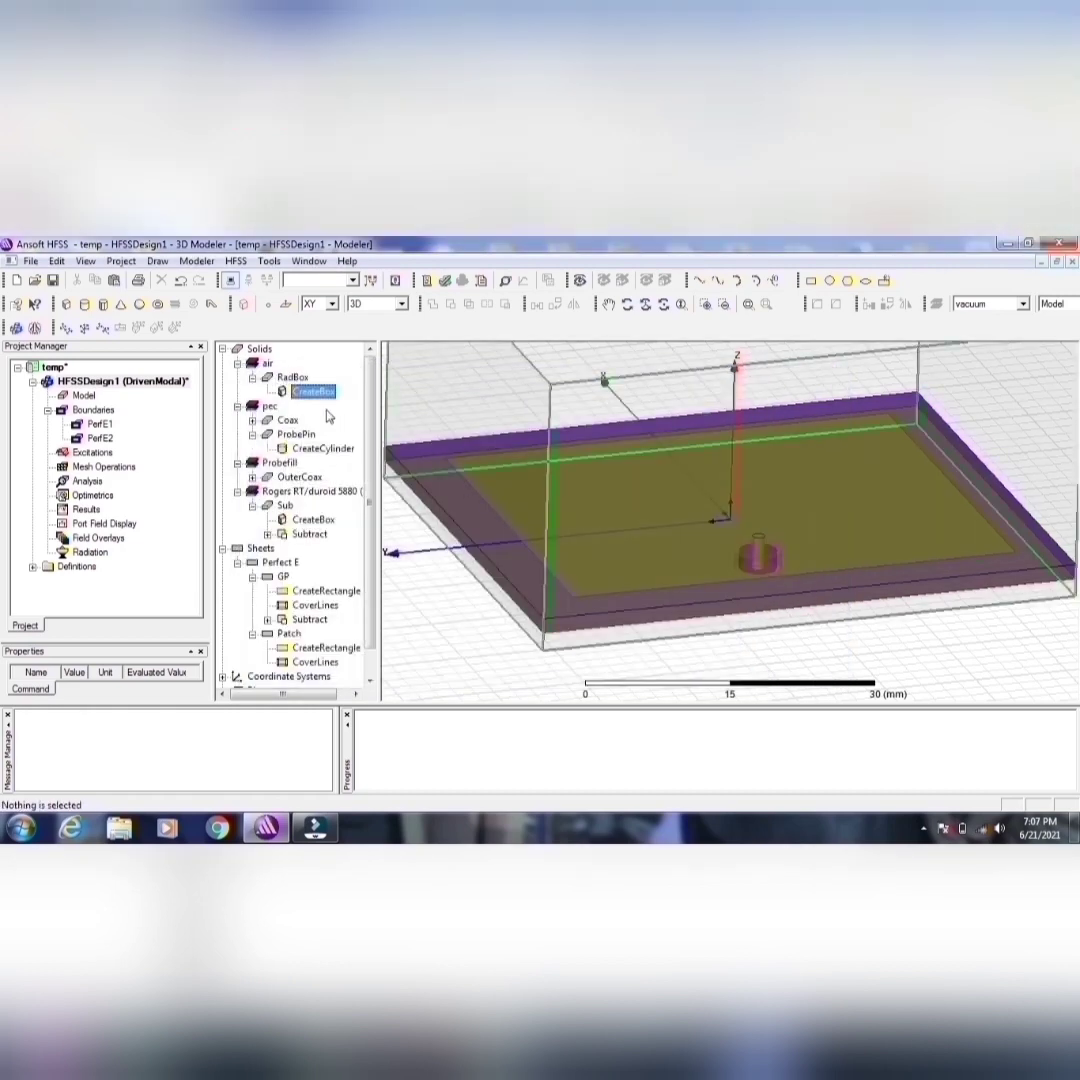
pyautogui.click(292, 377)
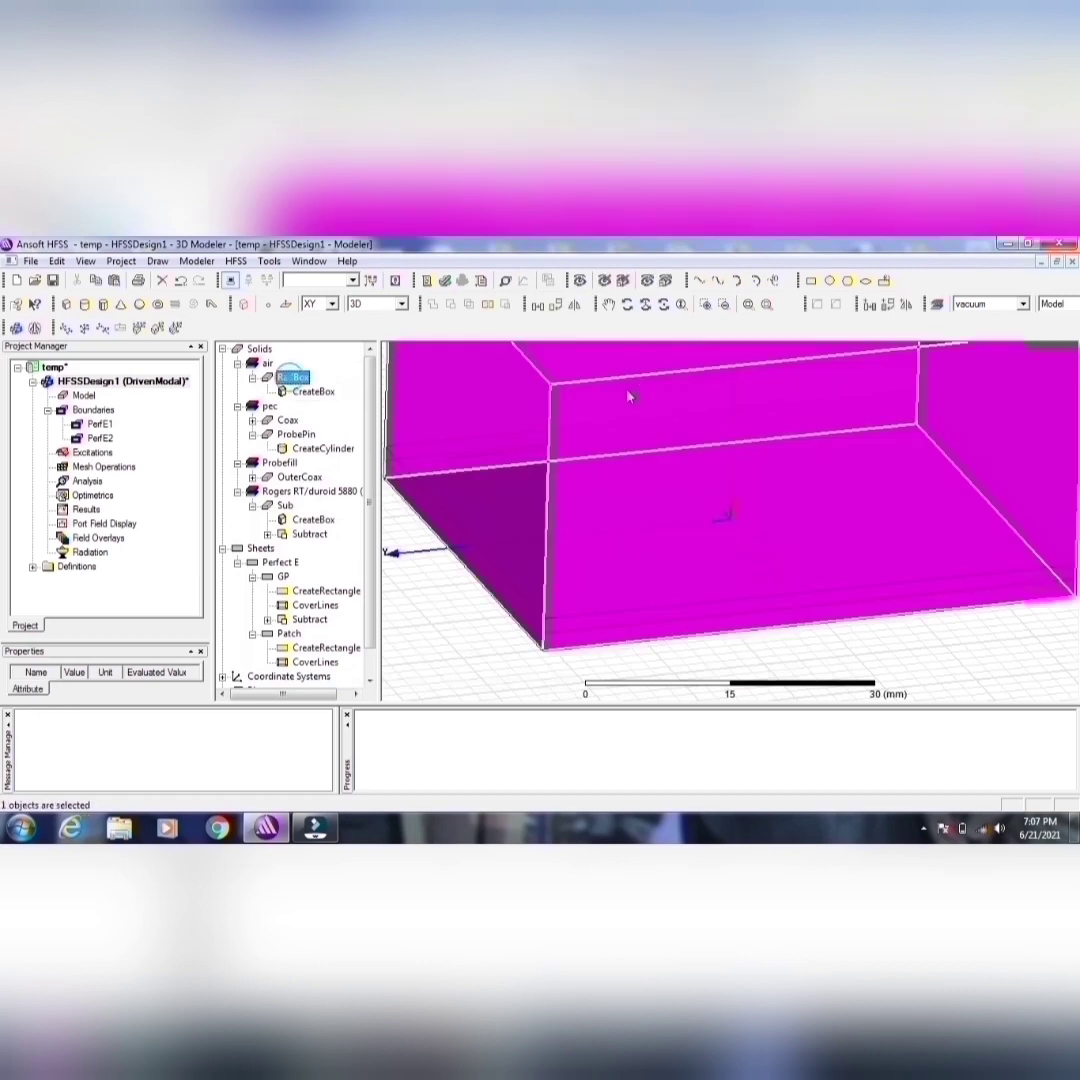
pyautogui.click(748, 304)
pyautogui.click(306, 392)
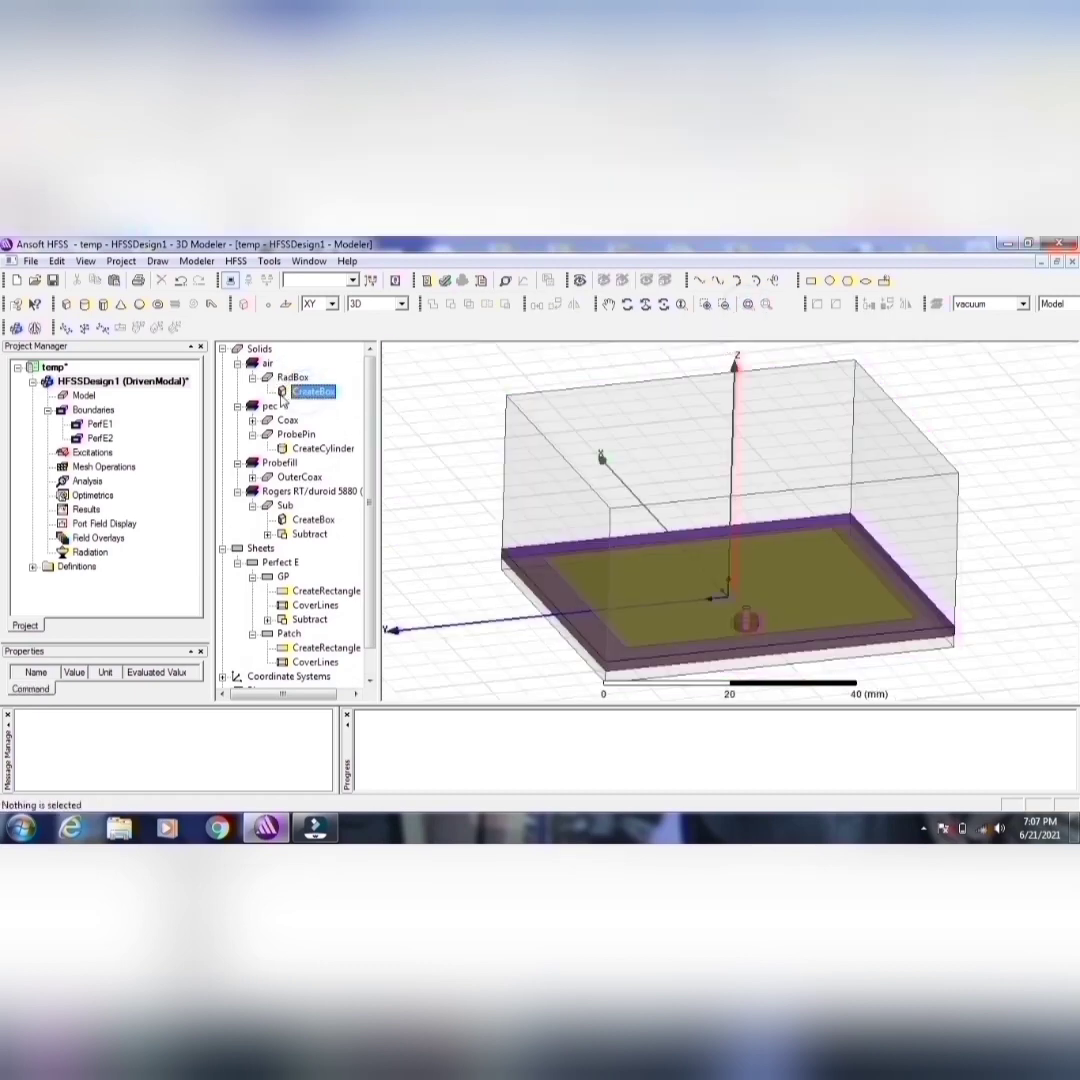
# Step: Switch to face selection and select all five RadBox faces except the bottom one
pyautogui.click(627, 304)
pyautogui.moveTo(633, 450); pyautogui.dragTo(646, 390)
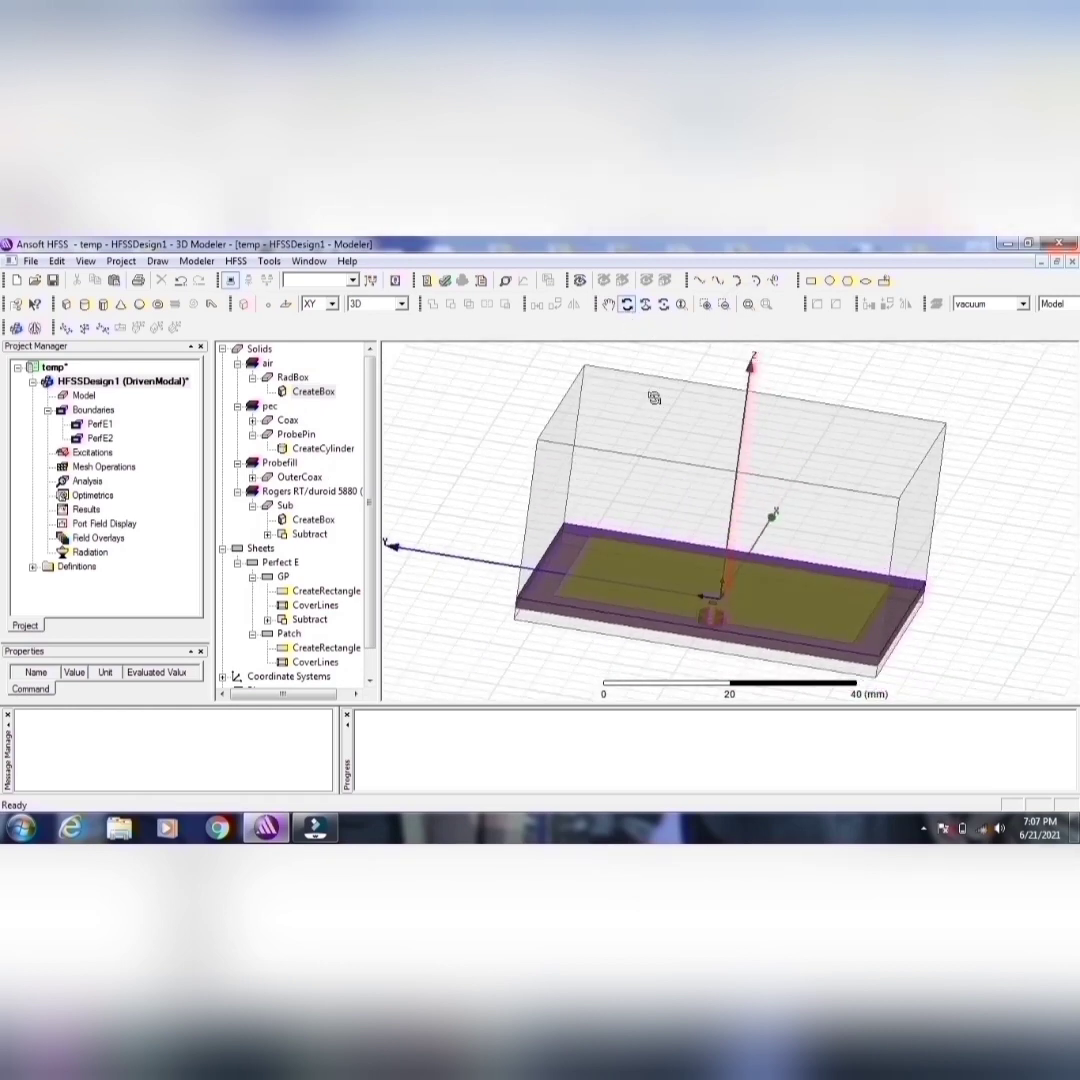
pyautogui.click(628, 306)
pyautogui.rightClick(660, 451)
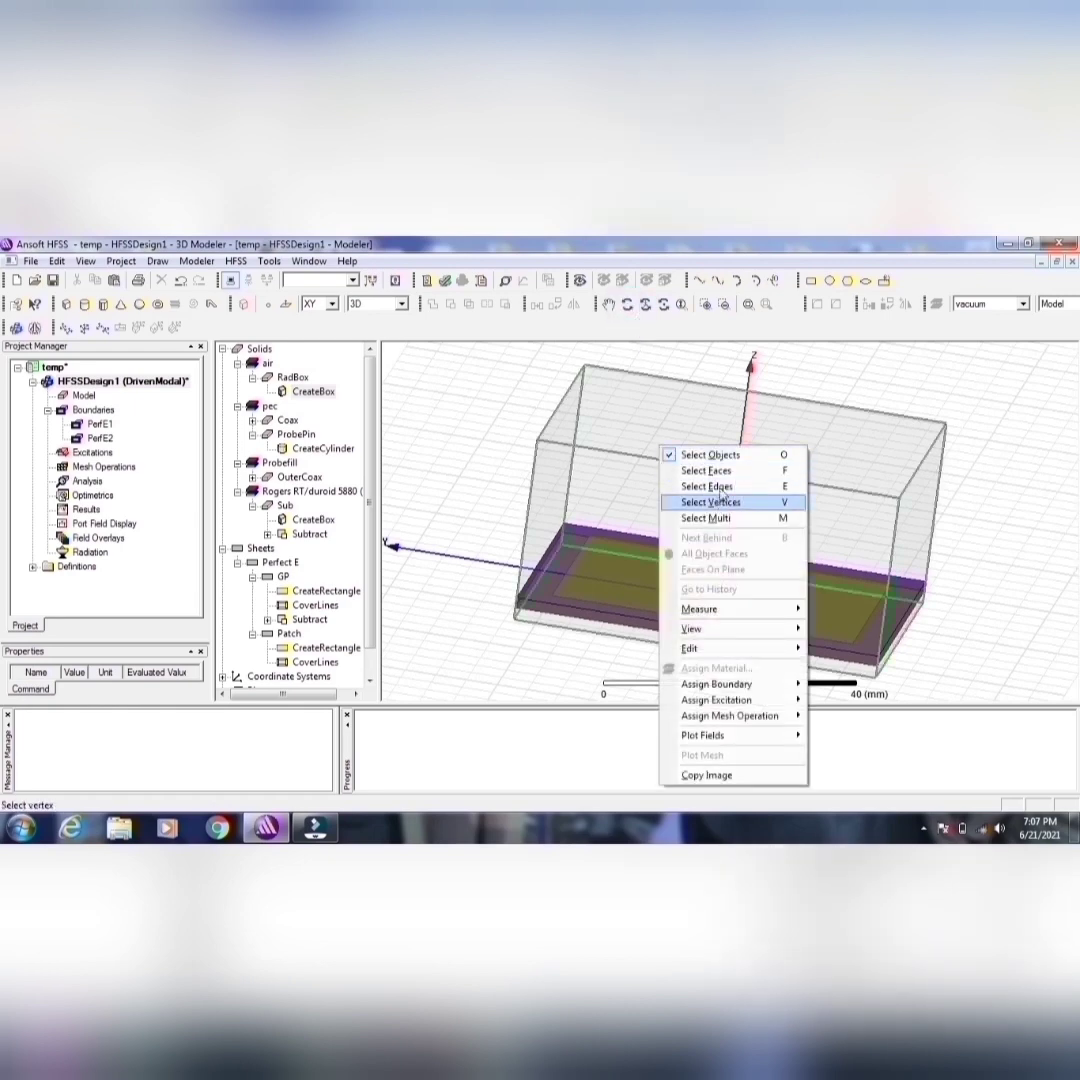
pyautogui.click(702, 470)
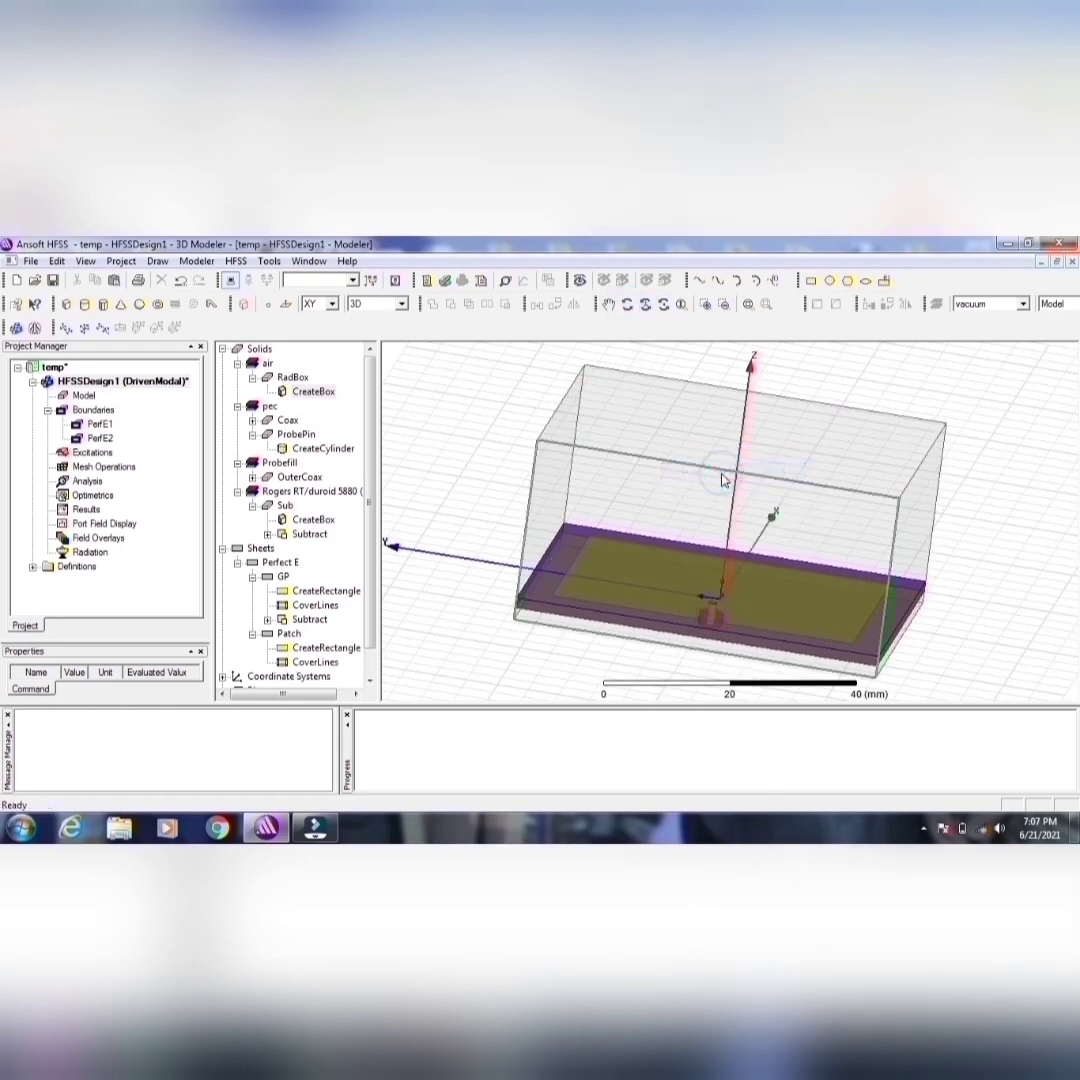
pyautogui.click(683, 513)
pyautogui.keyDown('ctrl'); pyautogui.click(803, 446); pyautogui.keyUp('ctrl')
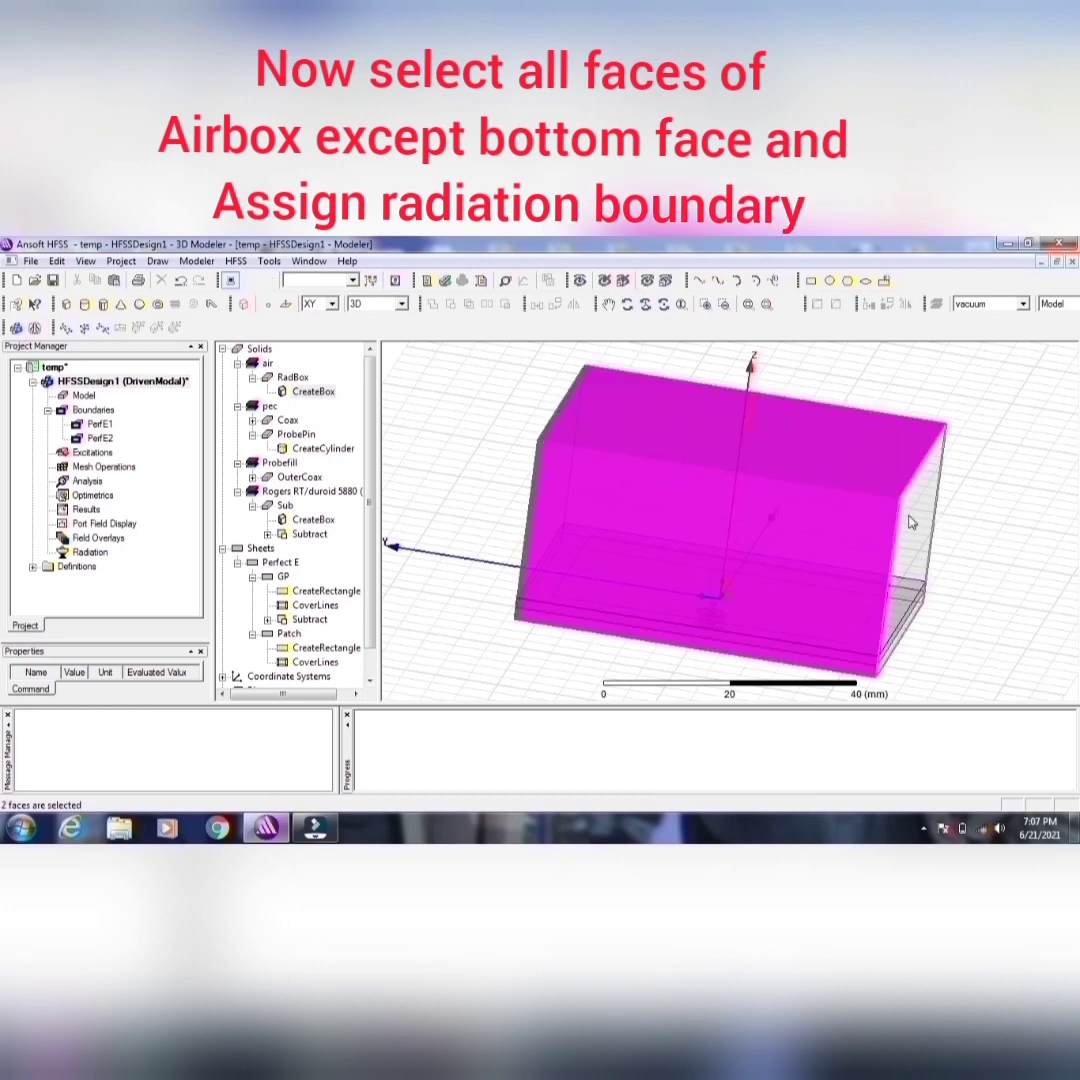
pyautogui.keyDown('ctrl'); pyautogui.click(911, 516); pyautogui.keyUp('ctrl')
pyautogui.click(627, 304)
pyautogui.moveTo(620, 450); pyautogui.dragTo(811, 580)
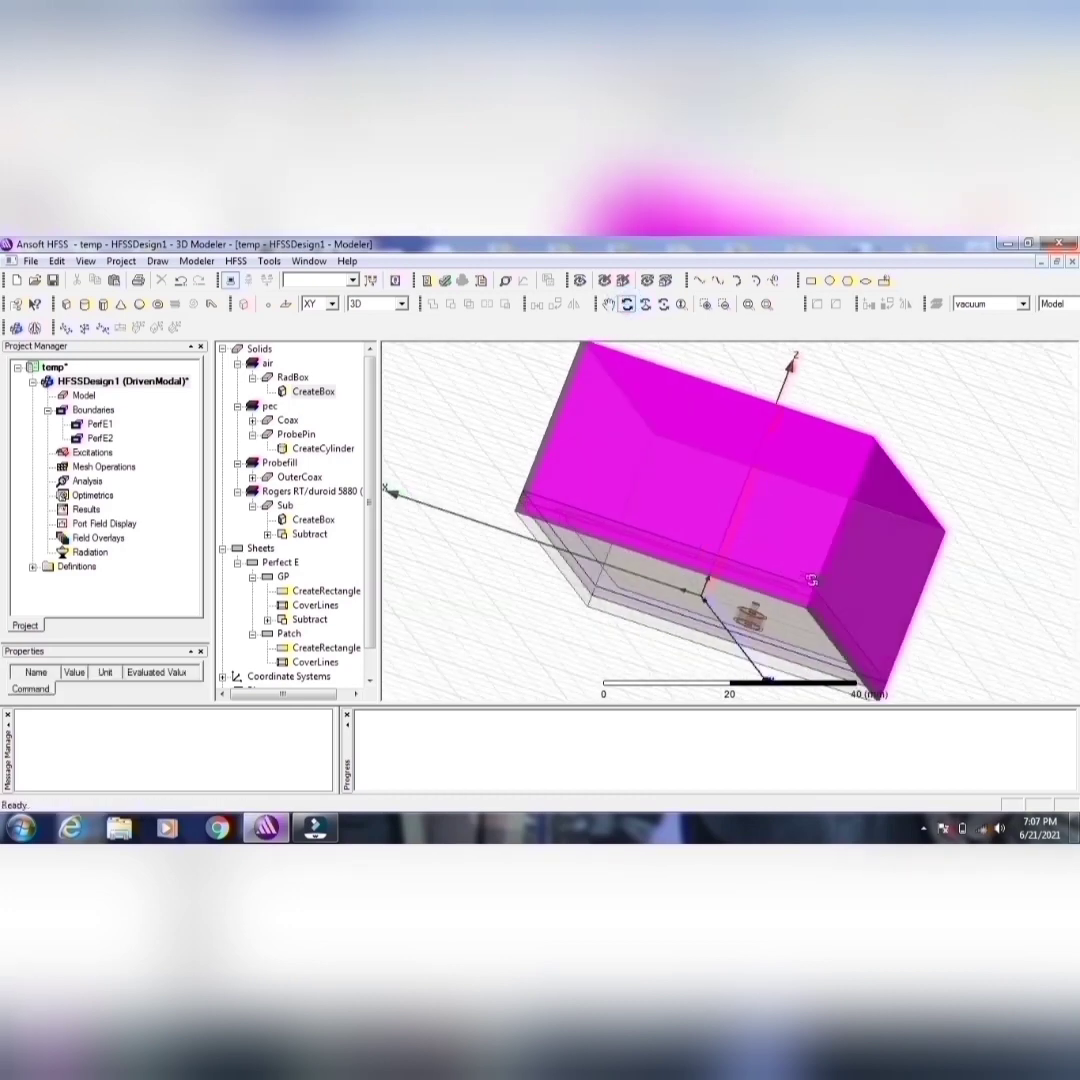
pyautogui.click(627, 305)
pyautogui.keyDown('ctrl'); pyautogui.click(709, 524); pyautogui.keyUp('ctrl')
pyautogui.keyDown('ctrl'); pyautogui.click(612, 479); pyautogui.keyUp('ctrl')
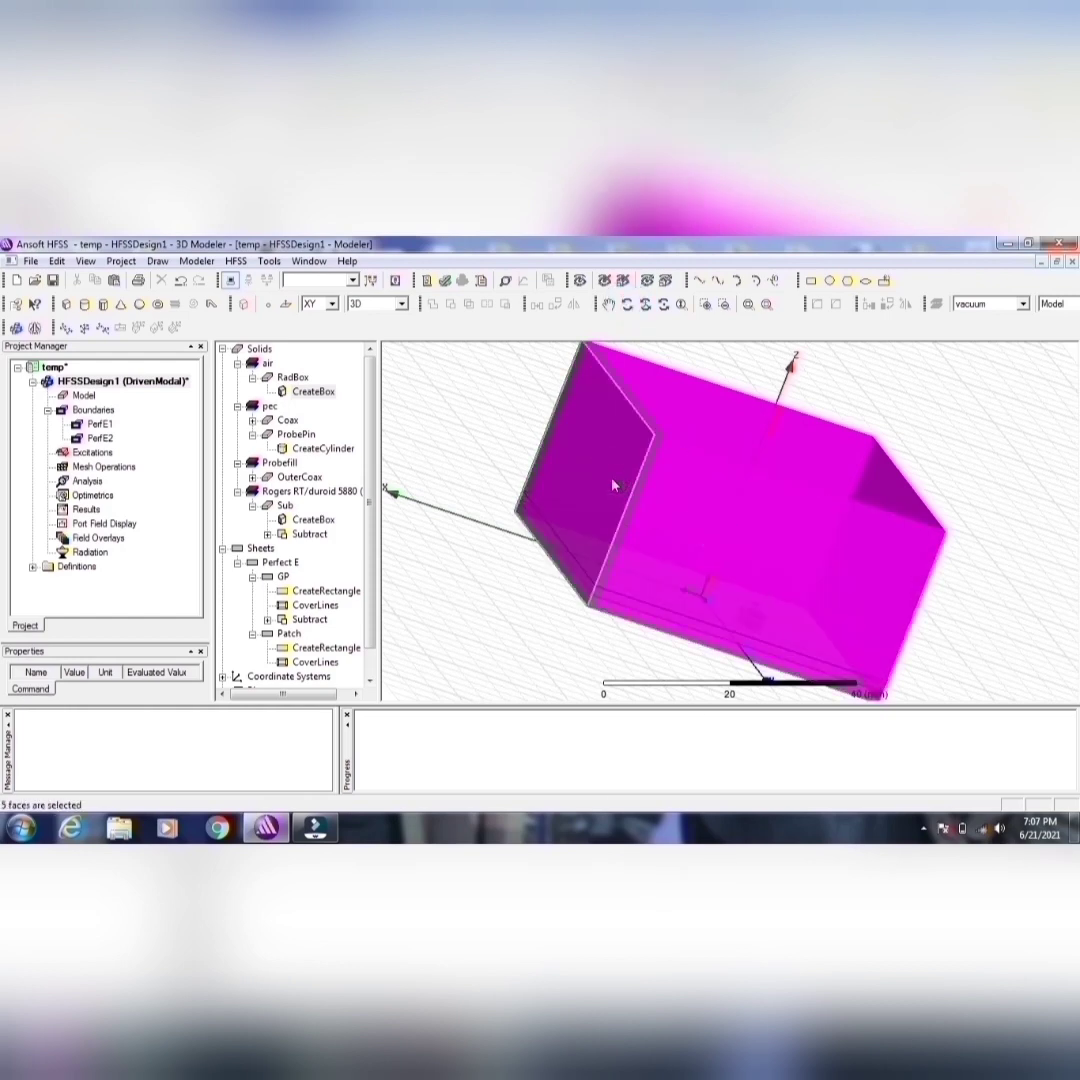
# Step: Assign a Radiation boundary with the Radiating Only option to the selected RadBox faces and save the project
pyautogui.rightClick(612, 476)
pyautogui.moveTo(700, 712)
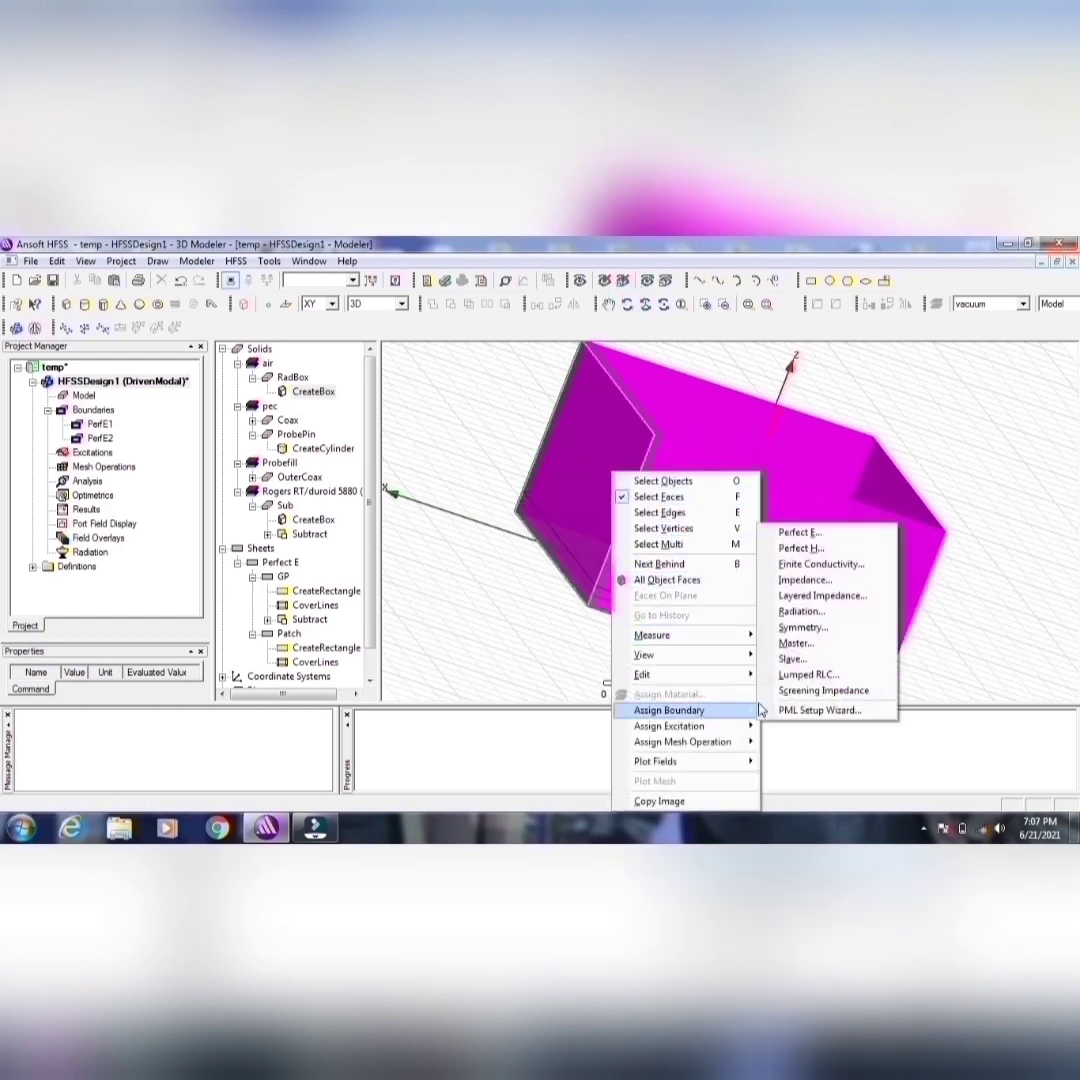
pyautogui.click(798, 612)
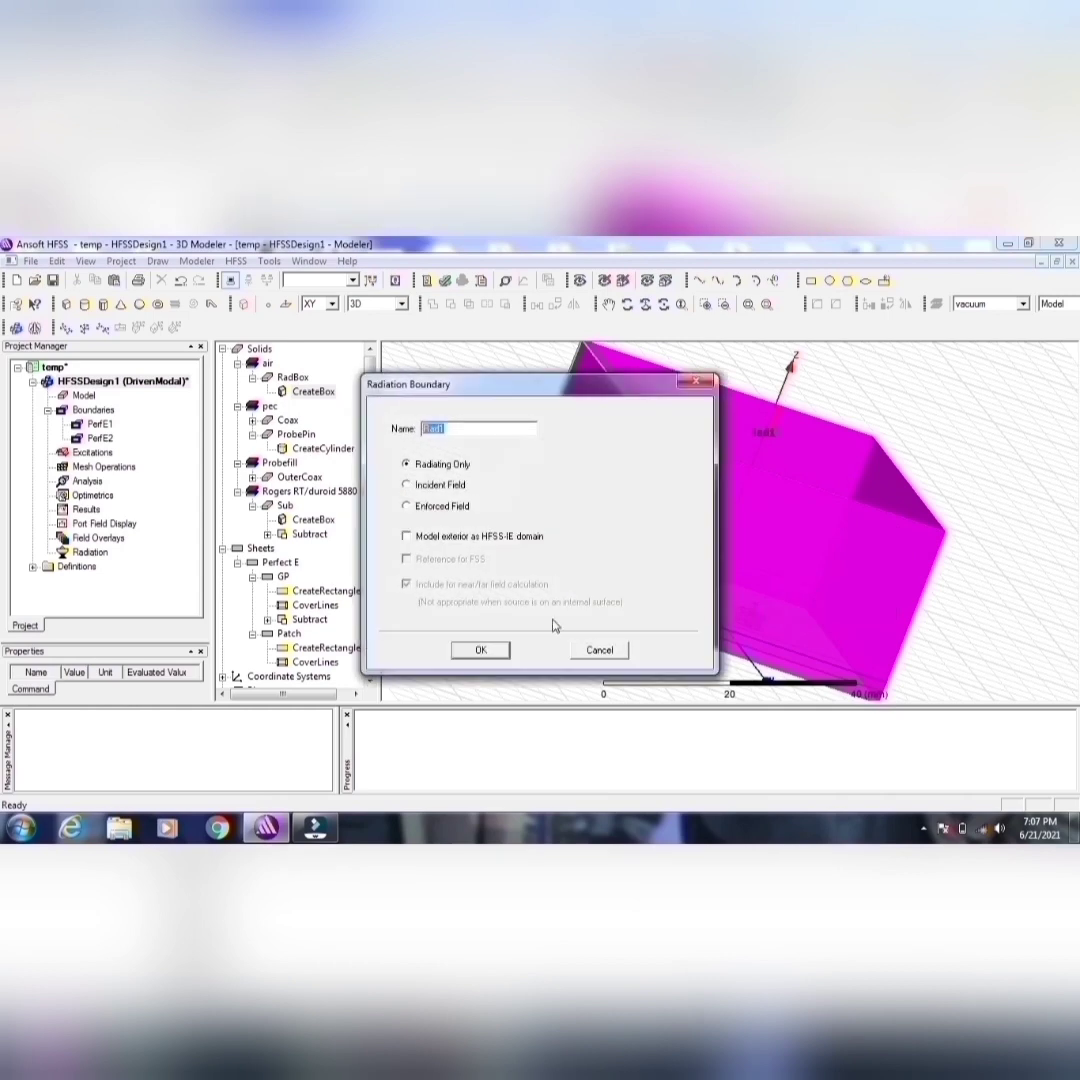
pyautogui.click(483, 642)
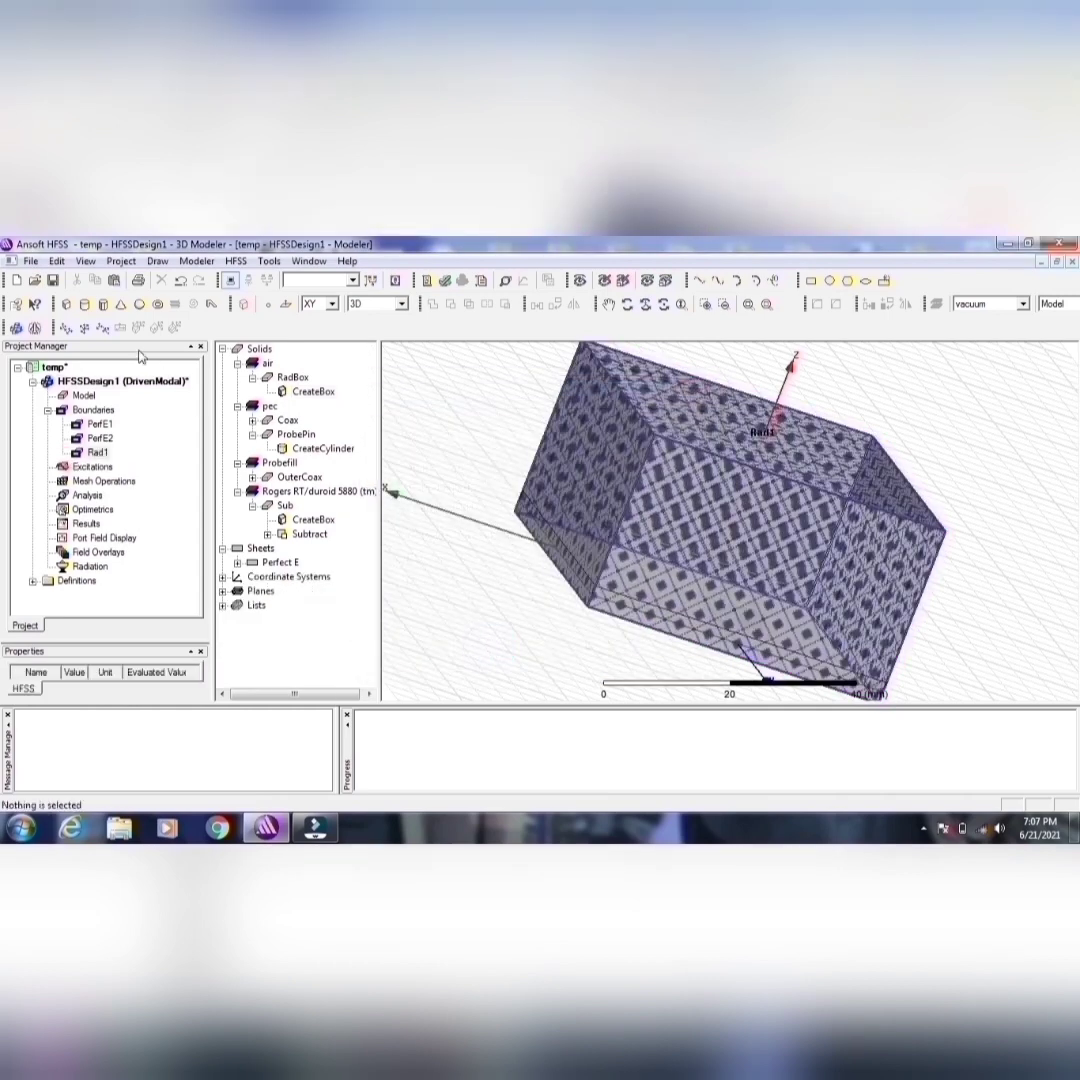
pyautogui.click(54, 281)
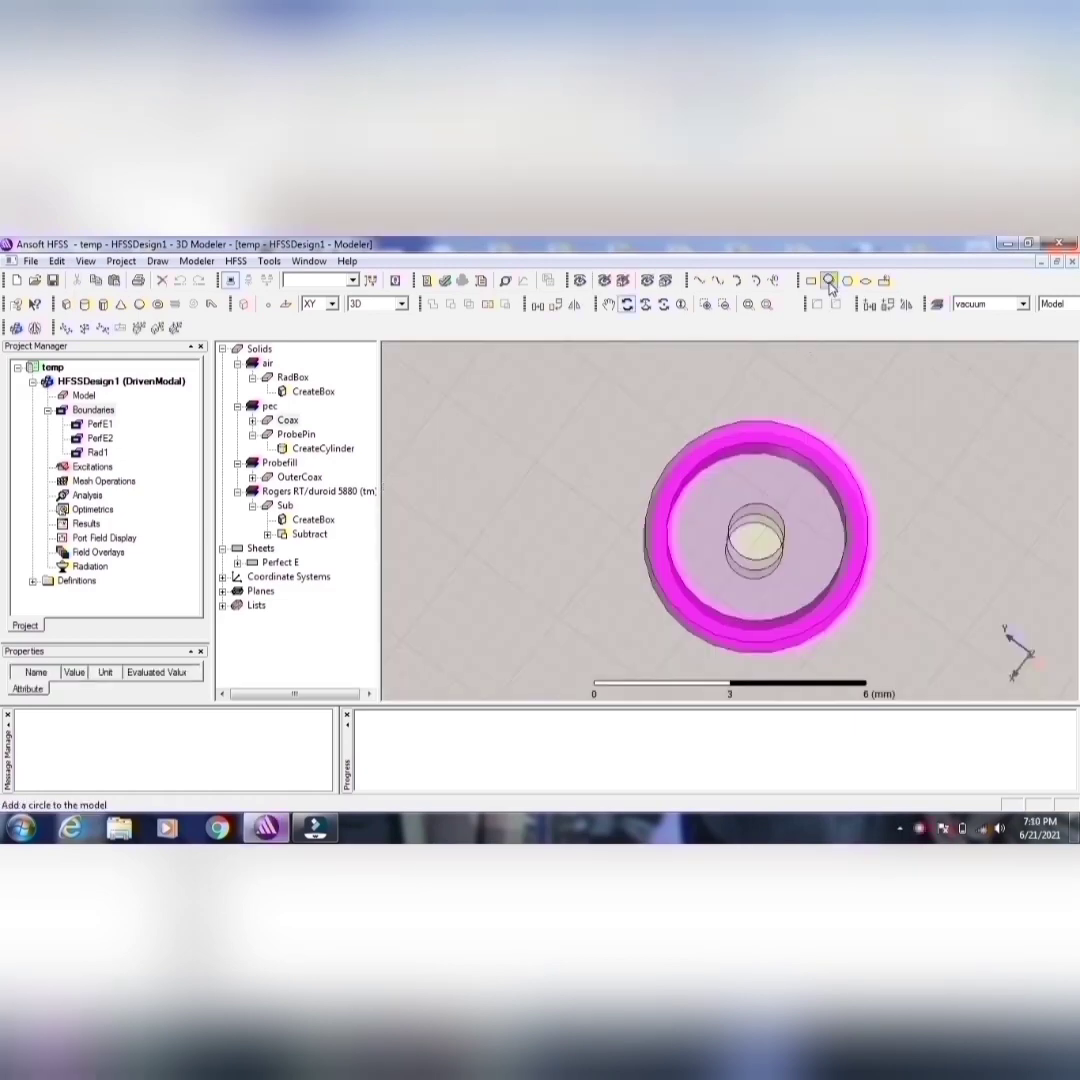
# Step: Draw a circle about 1.12 mm in radius on the XY plane, beside the coax
pyautogui.click(829, 284)
pyautogui.click(479, 424)
pyautogui.click(513, 469)
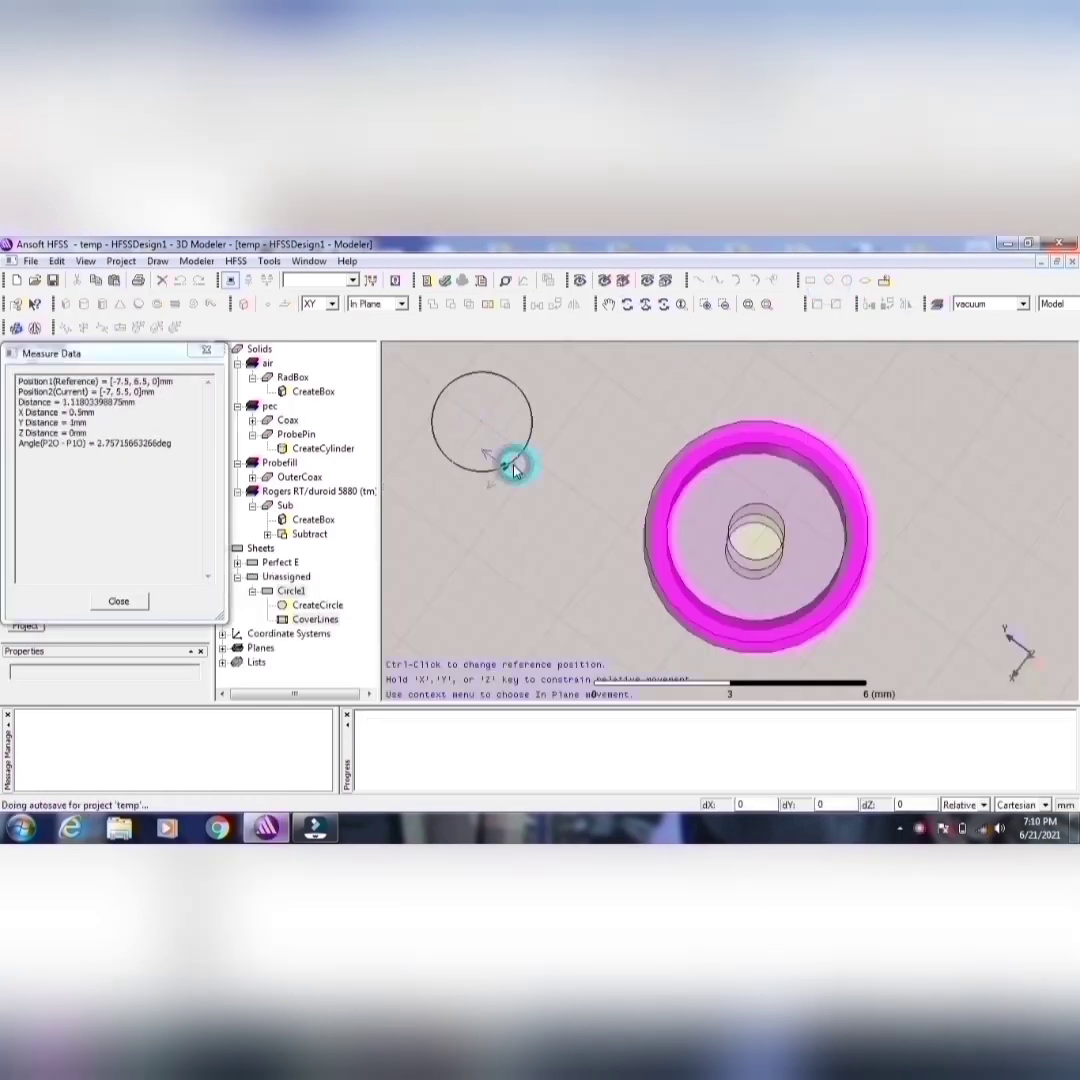
# Step: Rename the new circle sheet to Port, give it the olive colour (128, 128, 0) and apply the attributes
pyautogui.doubleClick(301, 592)
pyautogui.click(407, 450)
pyautogui.write('Port')
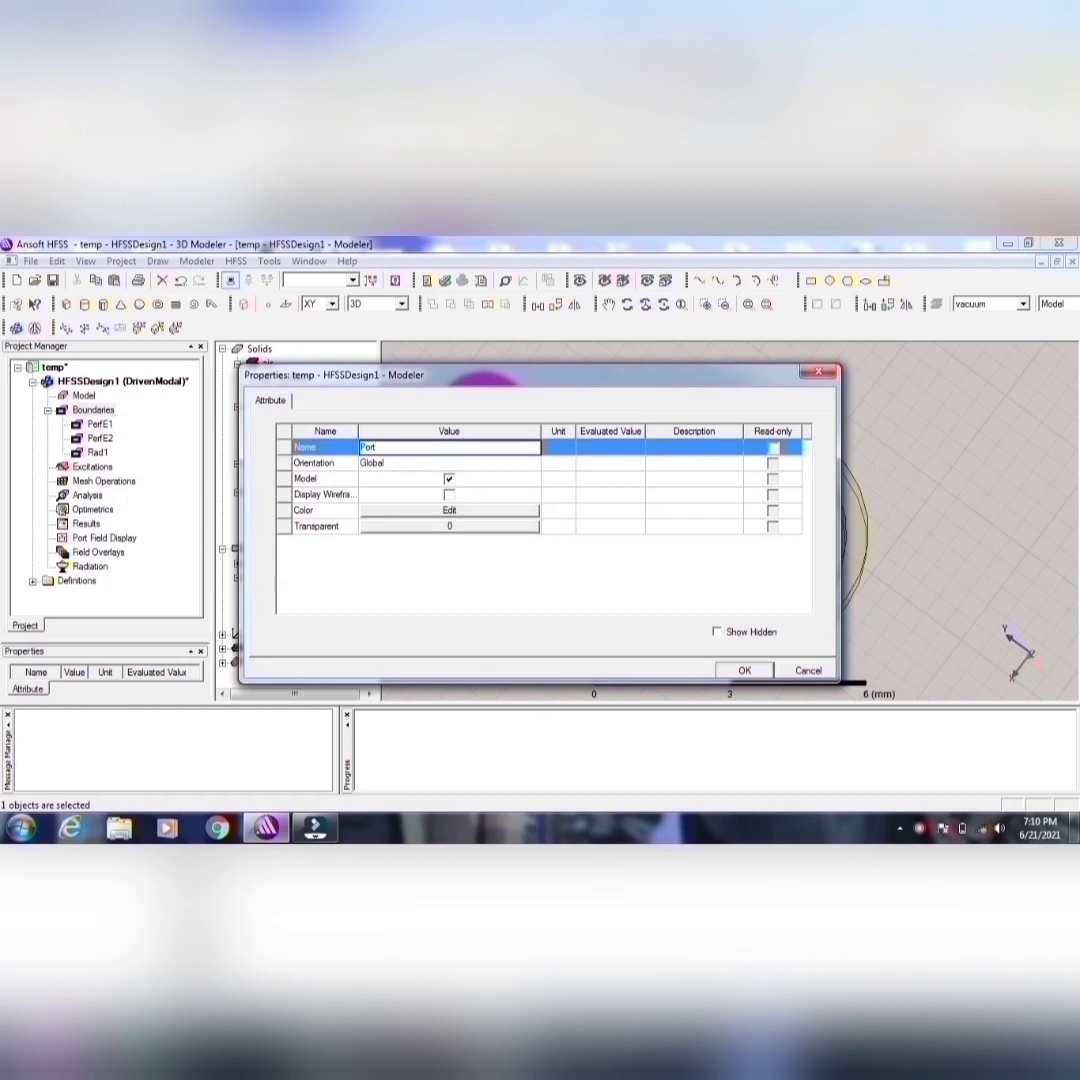
pyautogui.press('BackSpace')
pyautogui.press('BackSpace')
pyautogui.click(420, 511)
pyautogui.click(399, 528)
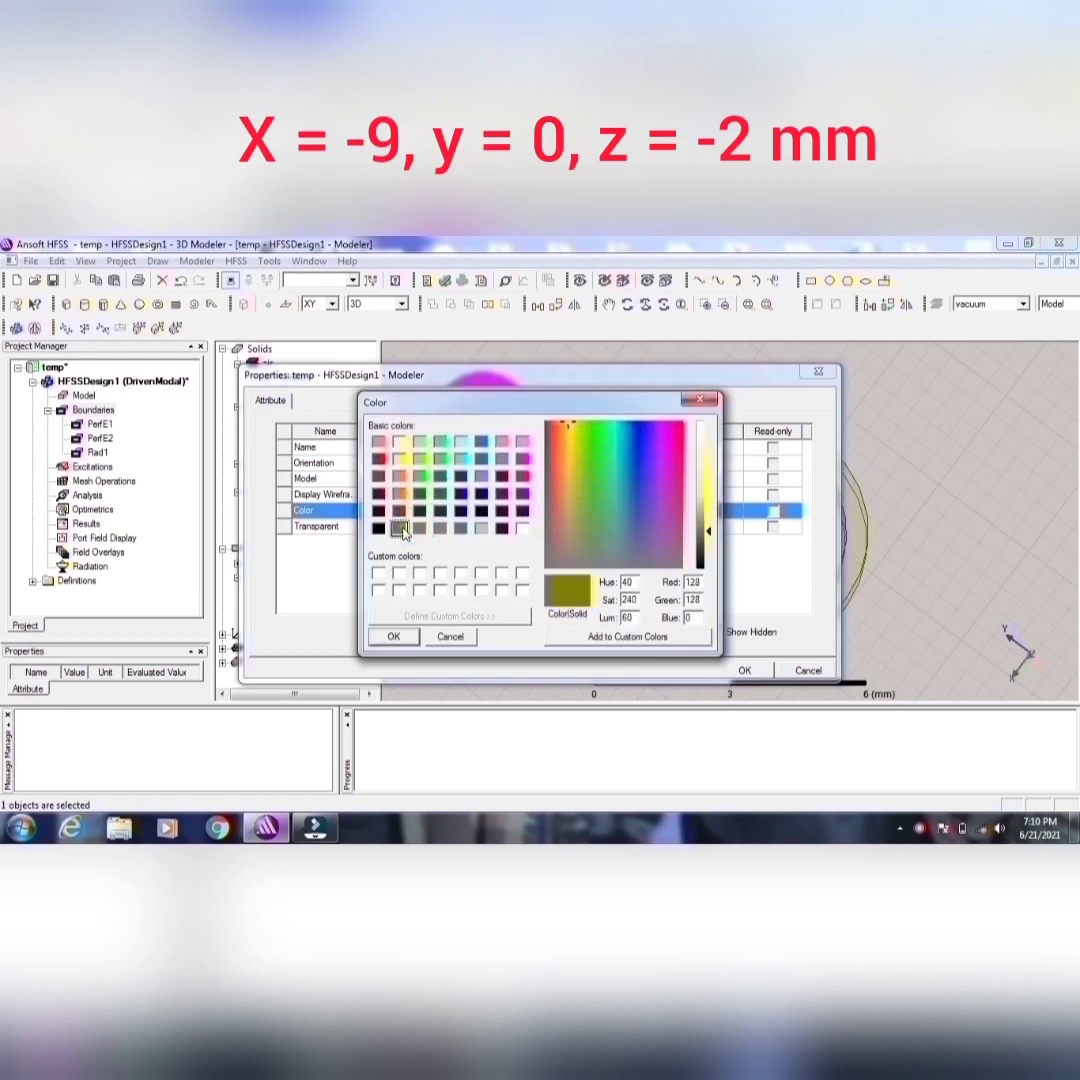
pyautogui.click(393, 636)
pyautogui.click(742, 670)
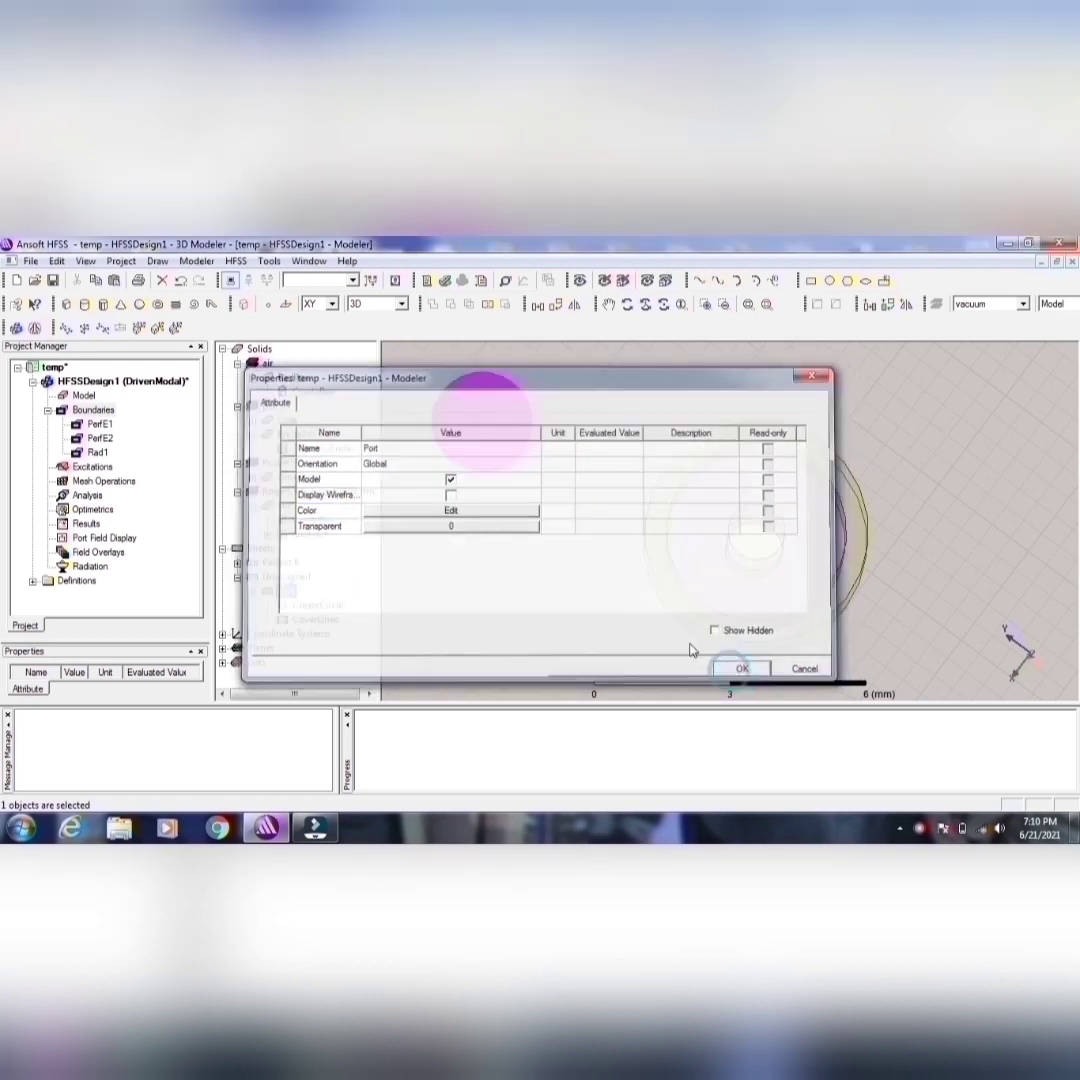
# Step: Set the Port circle's center position to -9, 0, -2 mm and its radius to 2.0125 mm
pyautogui.doubleClick(316, 605)
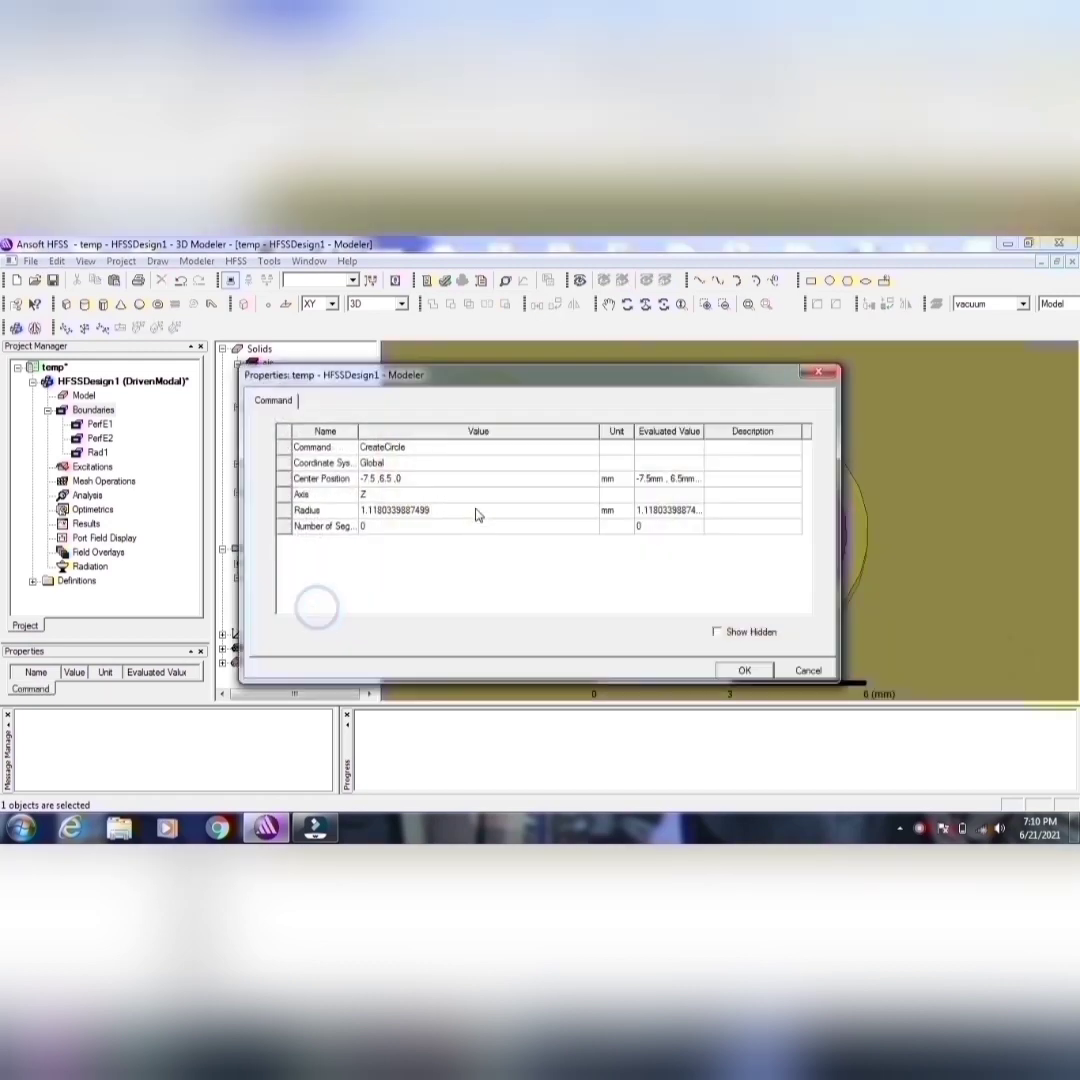
pyautogui.click(410, 477)
pyautogui.write('-9')
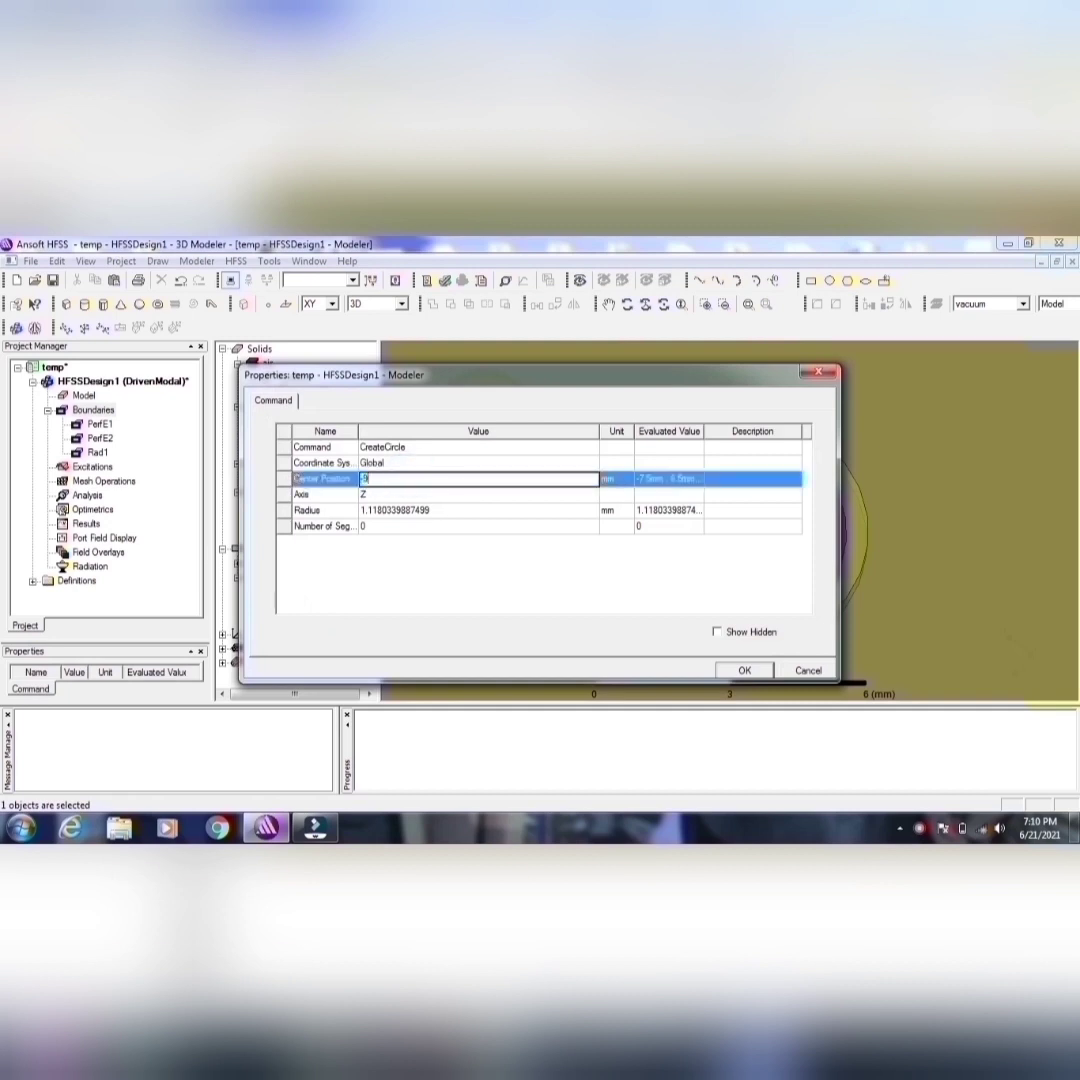
pyautogui.write('mm,')
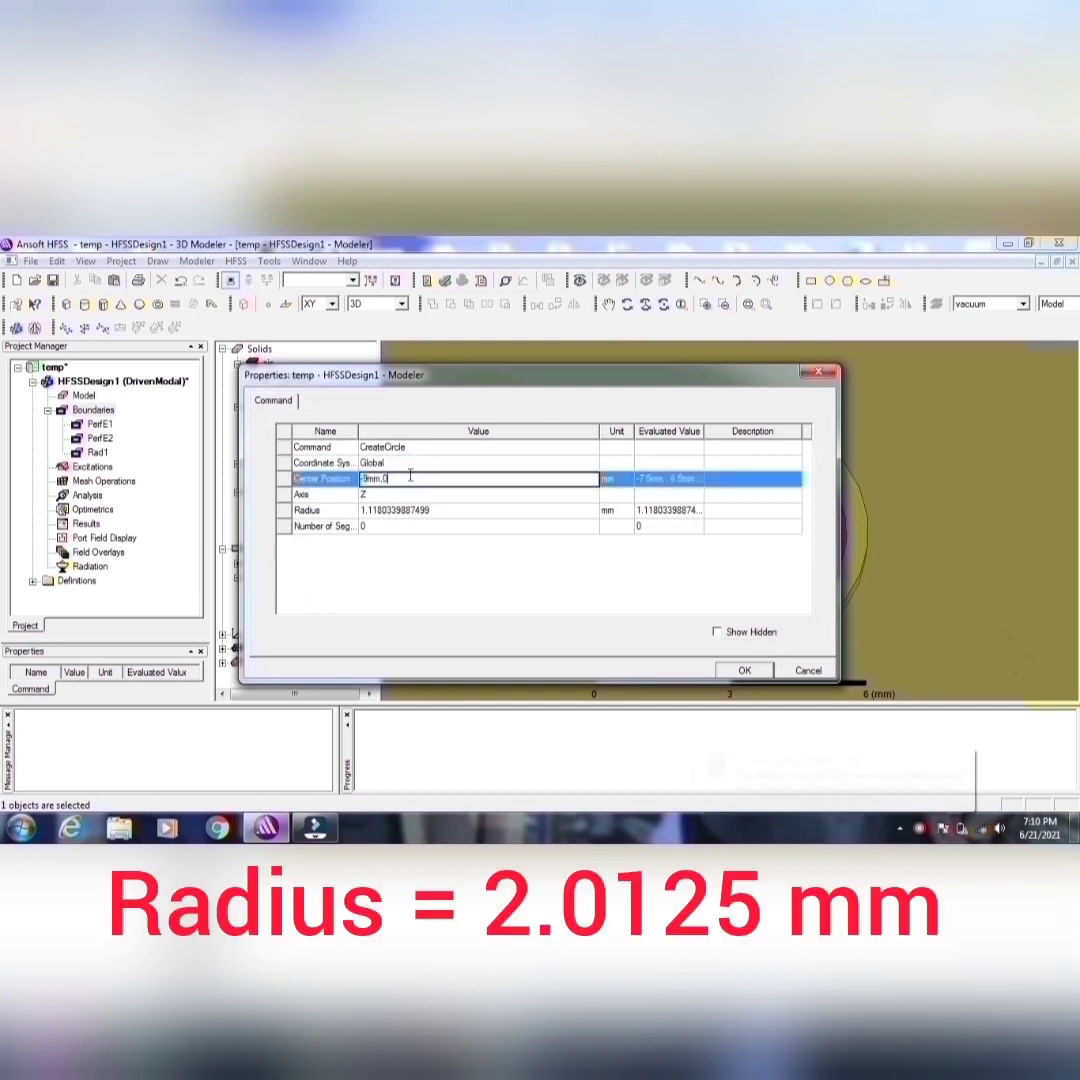
pyautogui.write('0mm,-2mm')
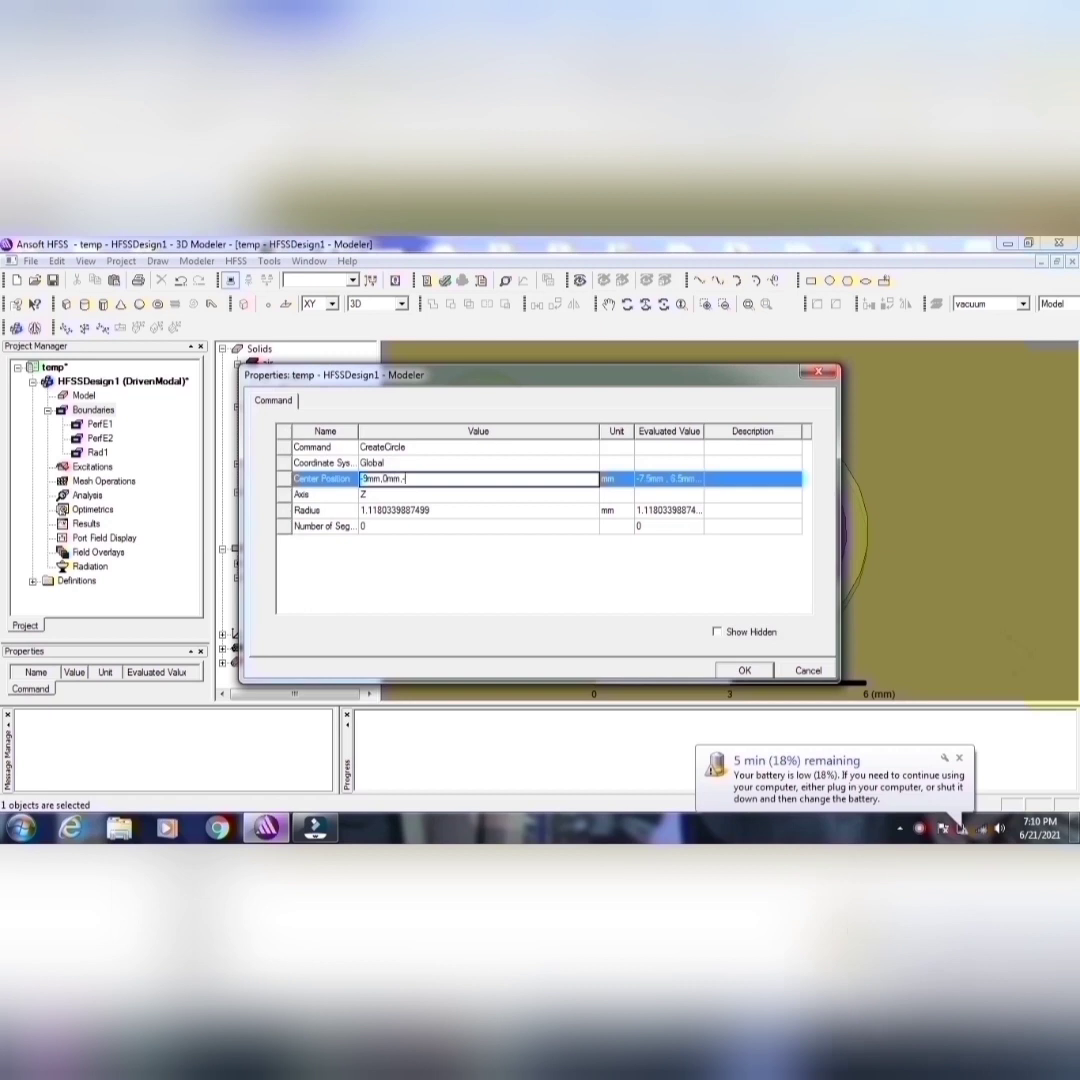
pyautogui.click(403, 511)
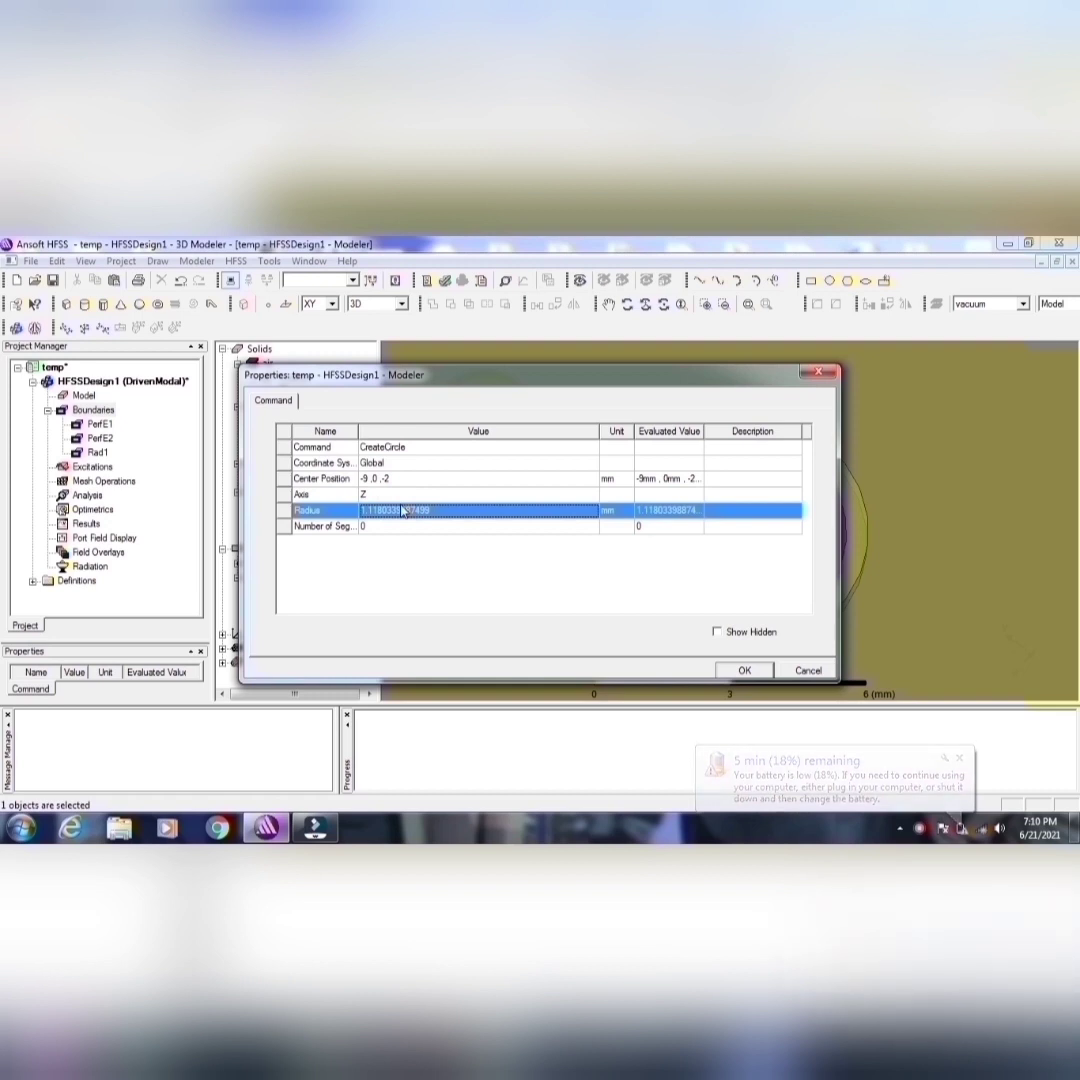
pyautogui.write('2.0125mm')
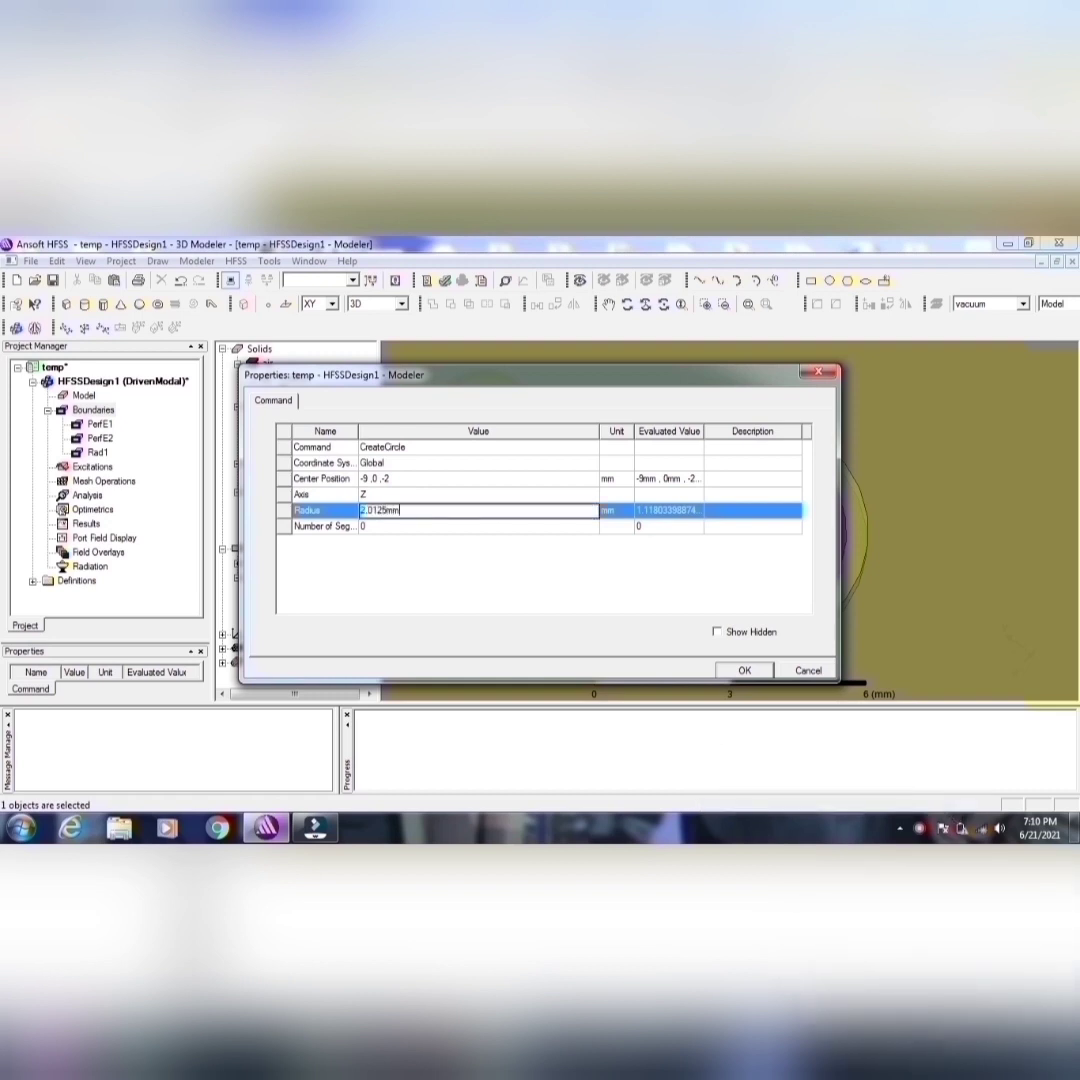
pyautogui.click(742, 670)
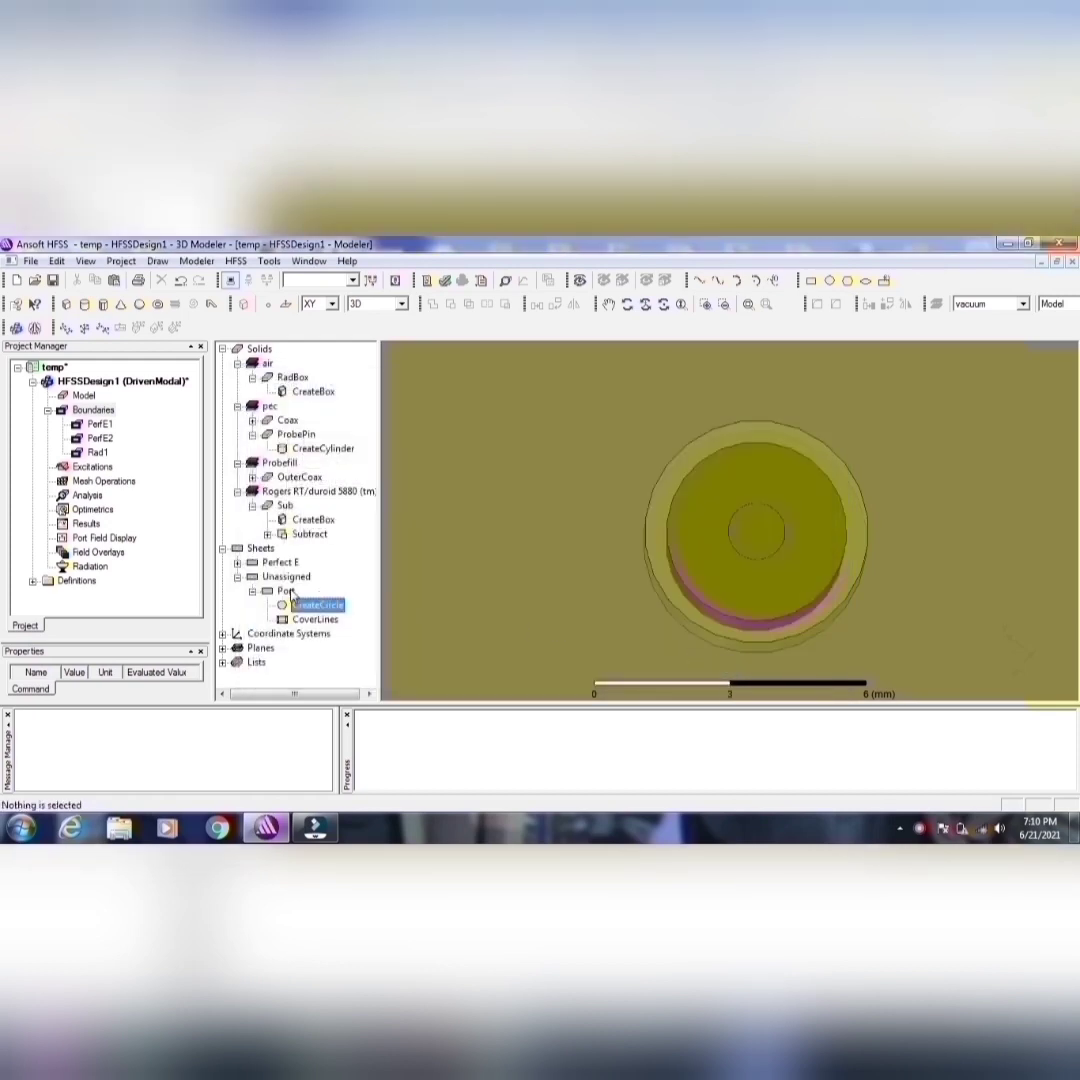
# Step: Examine how the Port sheet sits on the coax end from below, in the full model and from the side
pyautogui.click(285, 591)
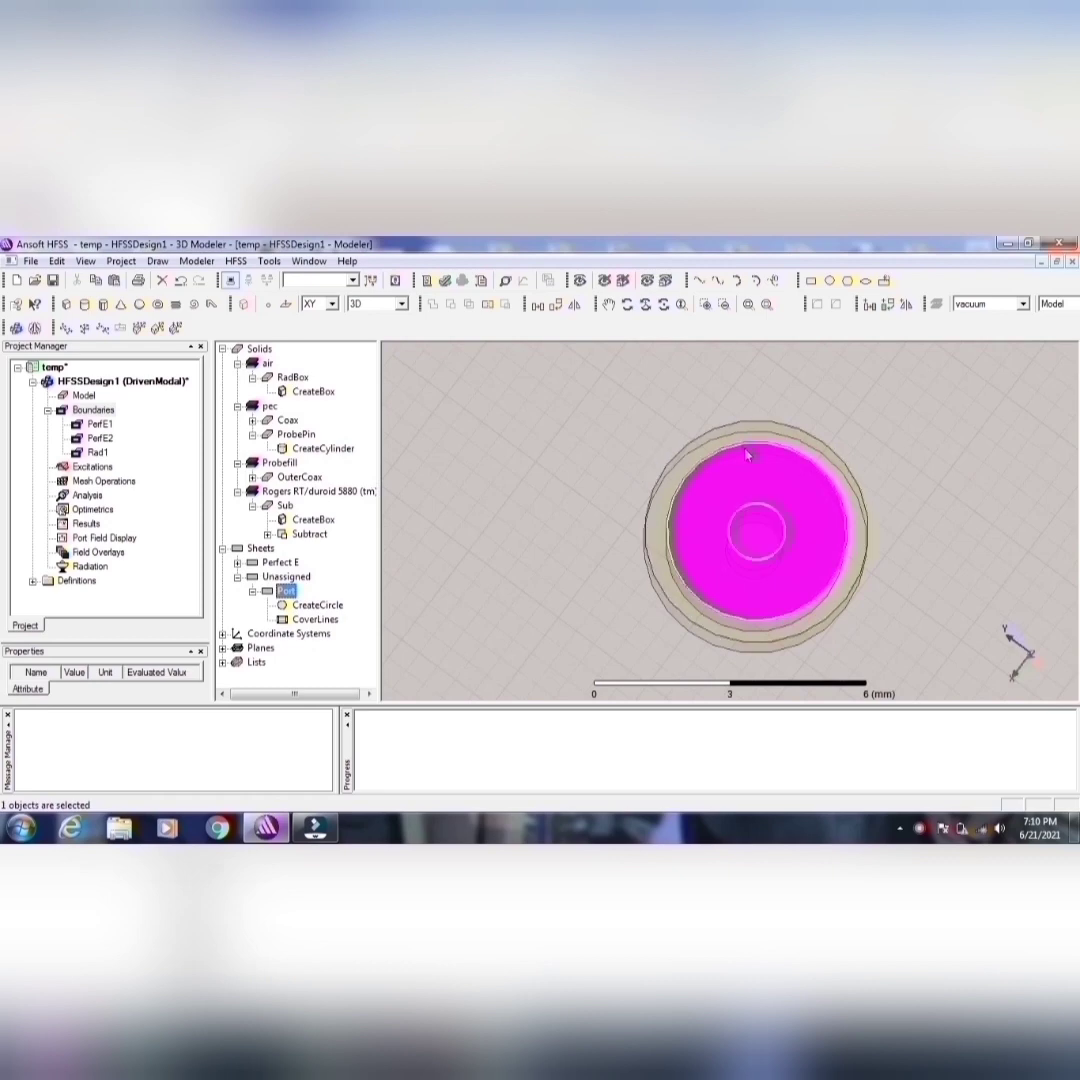
pyautogui.click(625, 304)
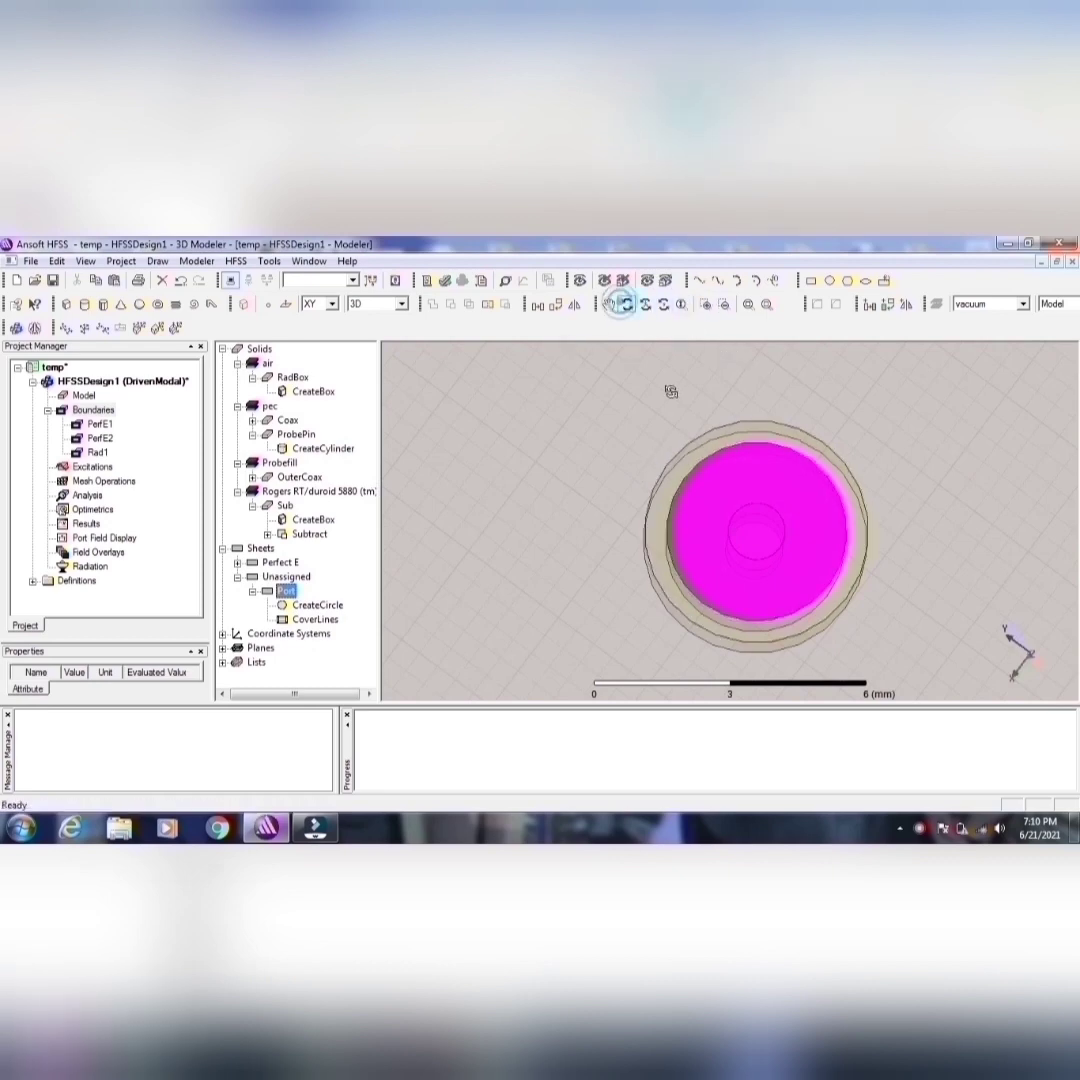
pyautogui.moveTo(672, 417); pyautogui.dragTo(733, 468)
pyautogui.click(749, 305)
pyautogui.click(681, 304)
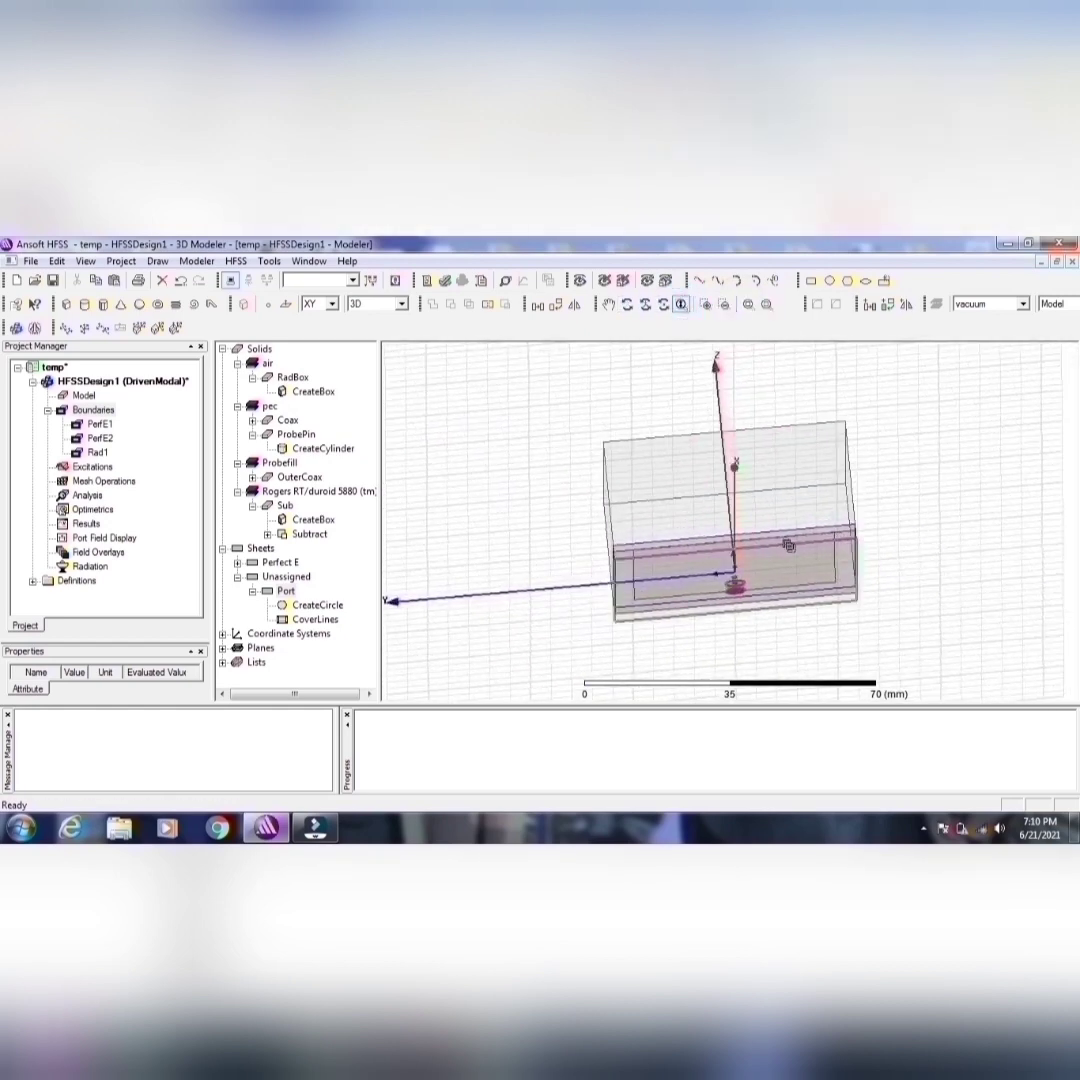
pyautogui.moveTo(788, 545); pyautogui.dragTo(774, 430)
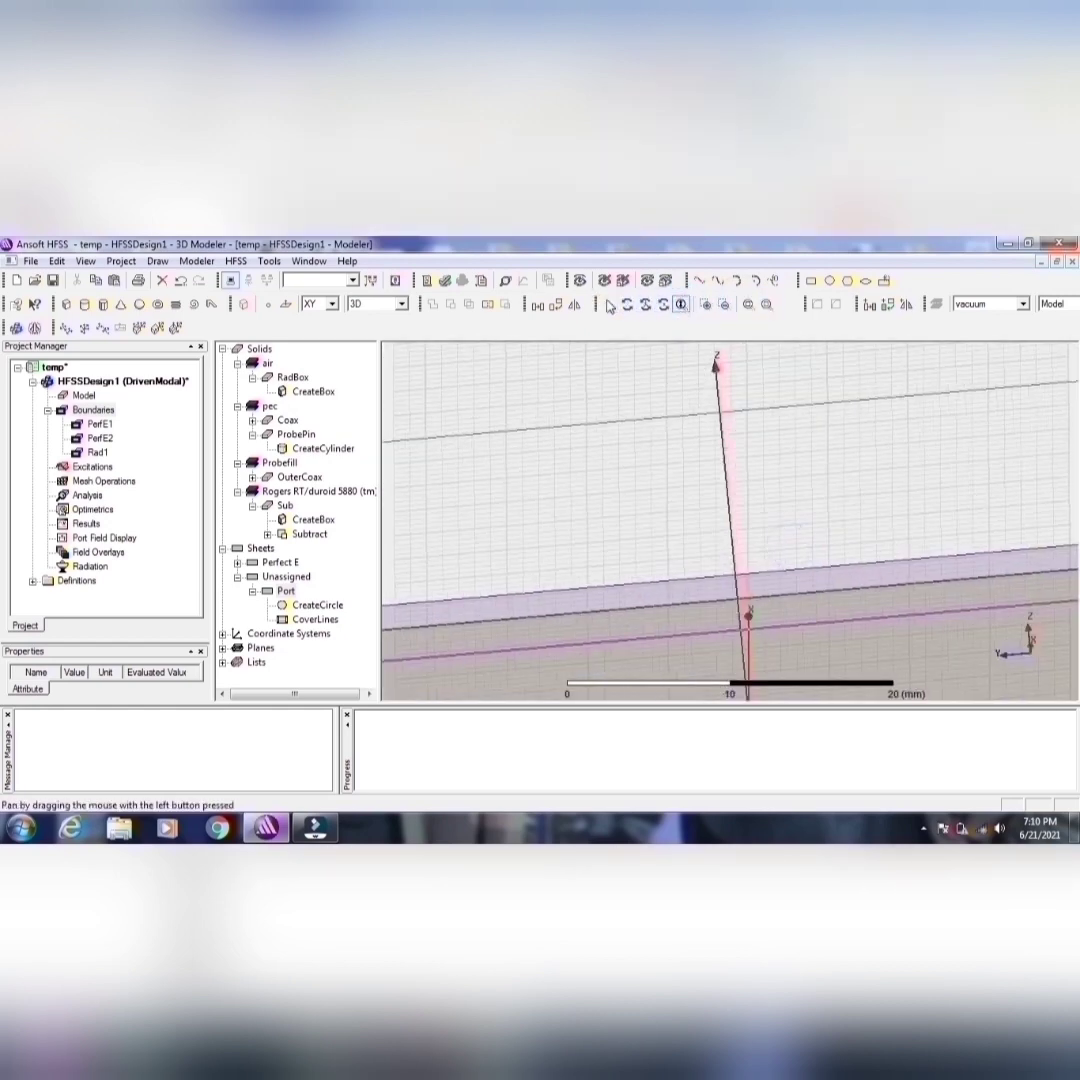
pyautogui.click(608, 304)
pyautogui.moveTo(717, 570); pyautogui.dragTo(717, 358)
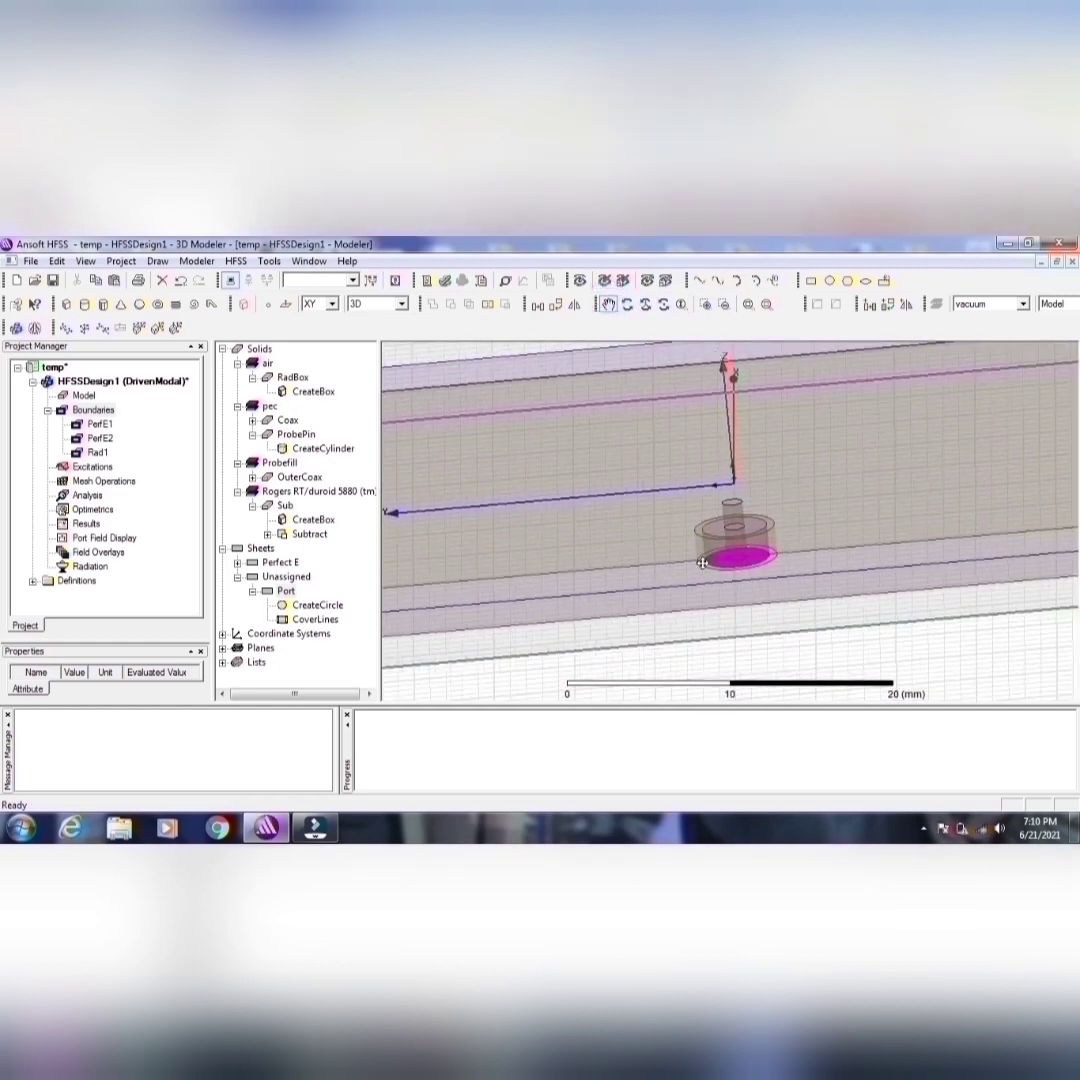
pyautogui.click(305, 605)
pyautogui.click(287, 592)
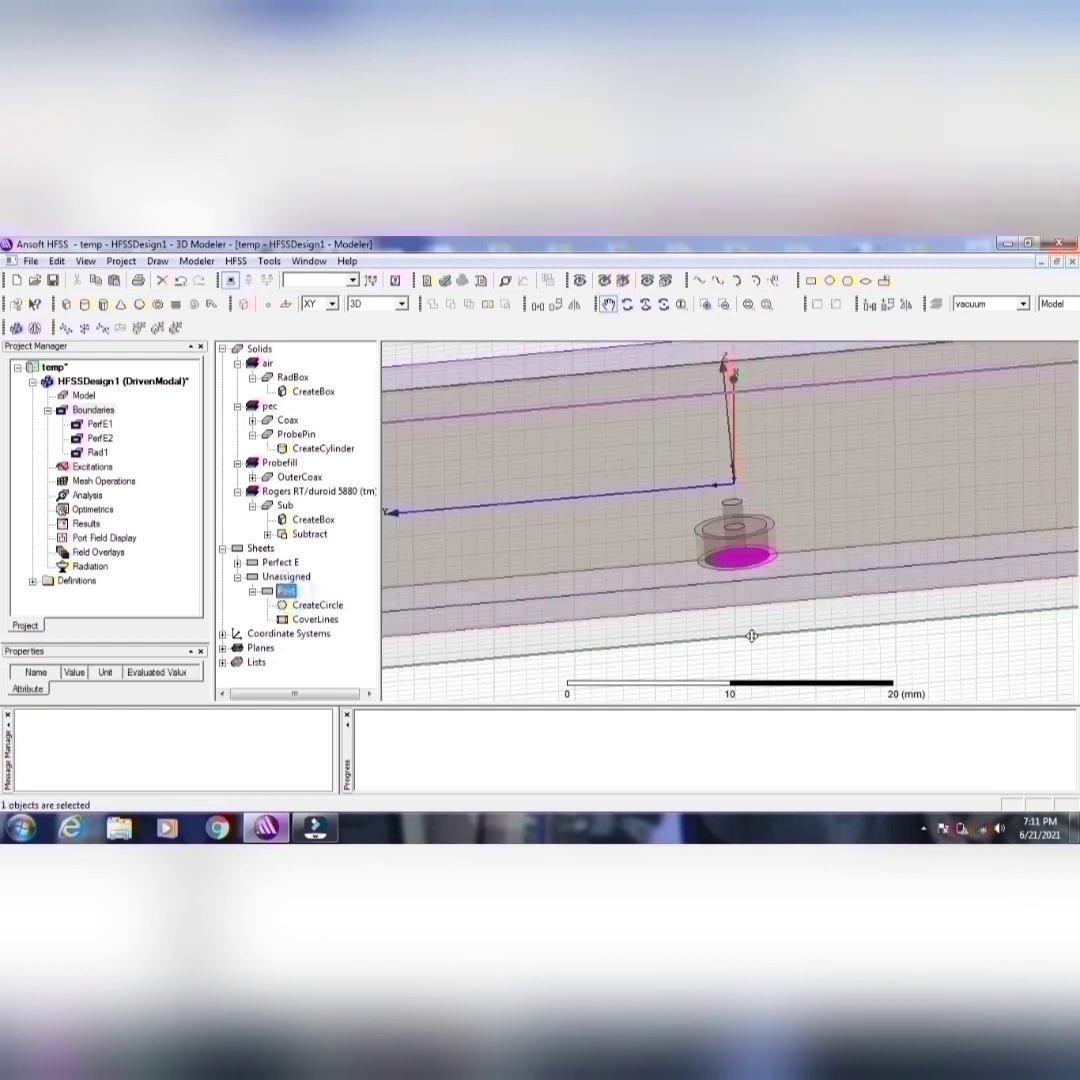
pyautogui.click(629, 304)
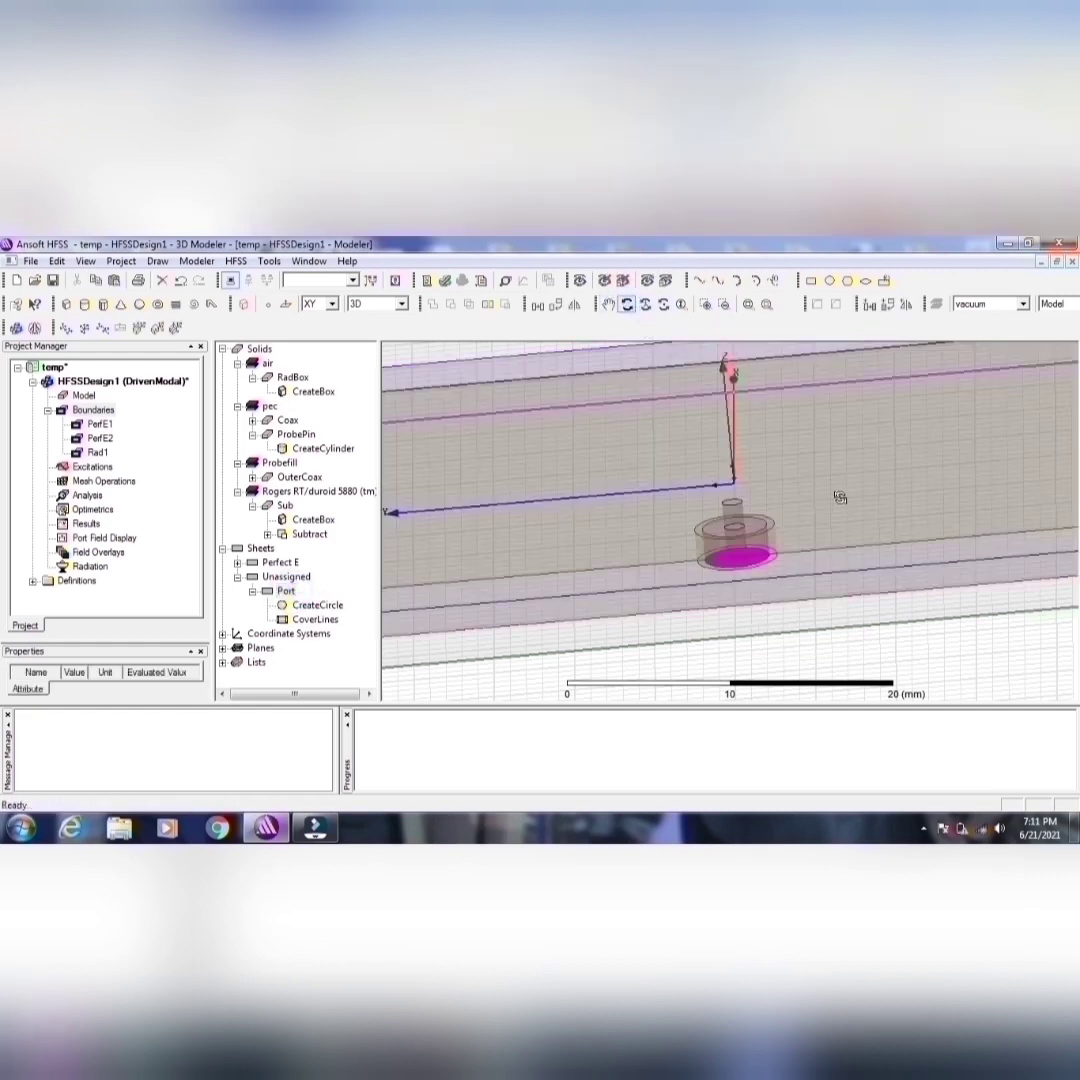
pyautogui.moveTo(839, 497); pyautogui.dragTo(836, 345)
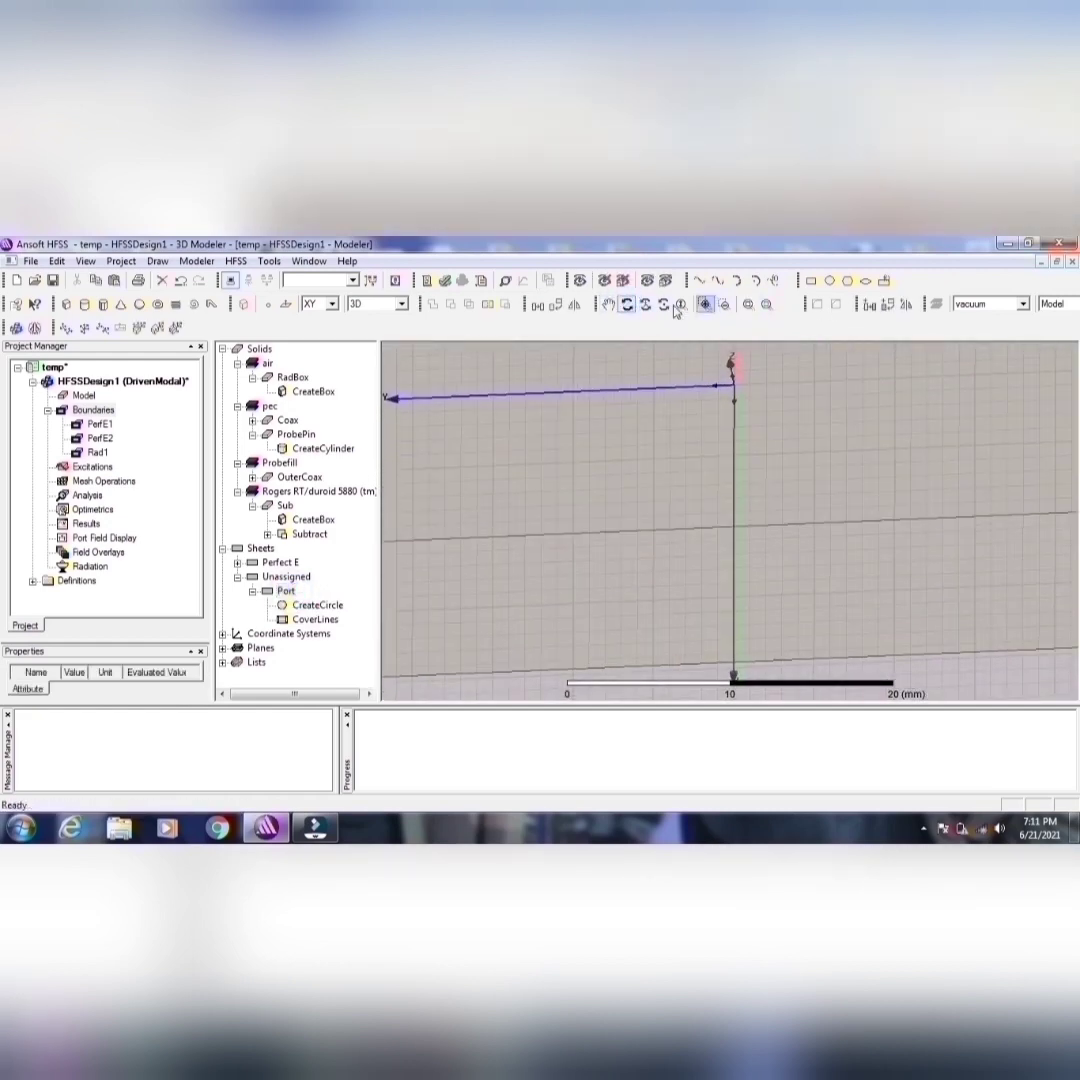
pyautogui.keyDown('alt'); pyautogui.doubleClick(718, 457); pyautogui.keyUp('alt')
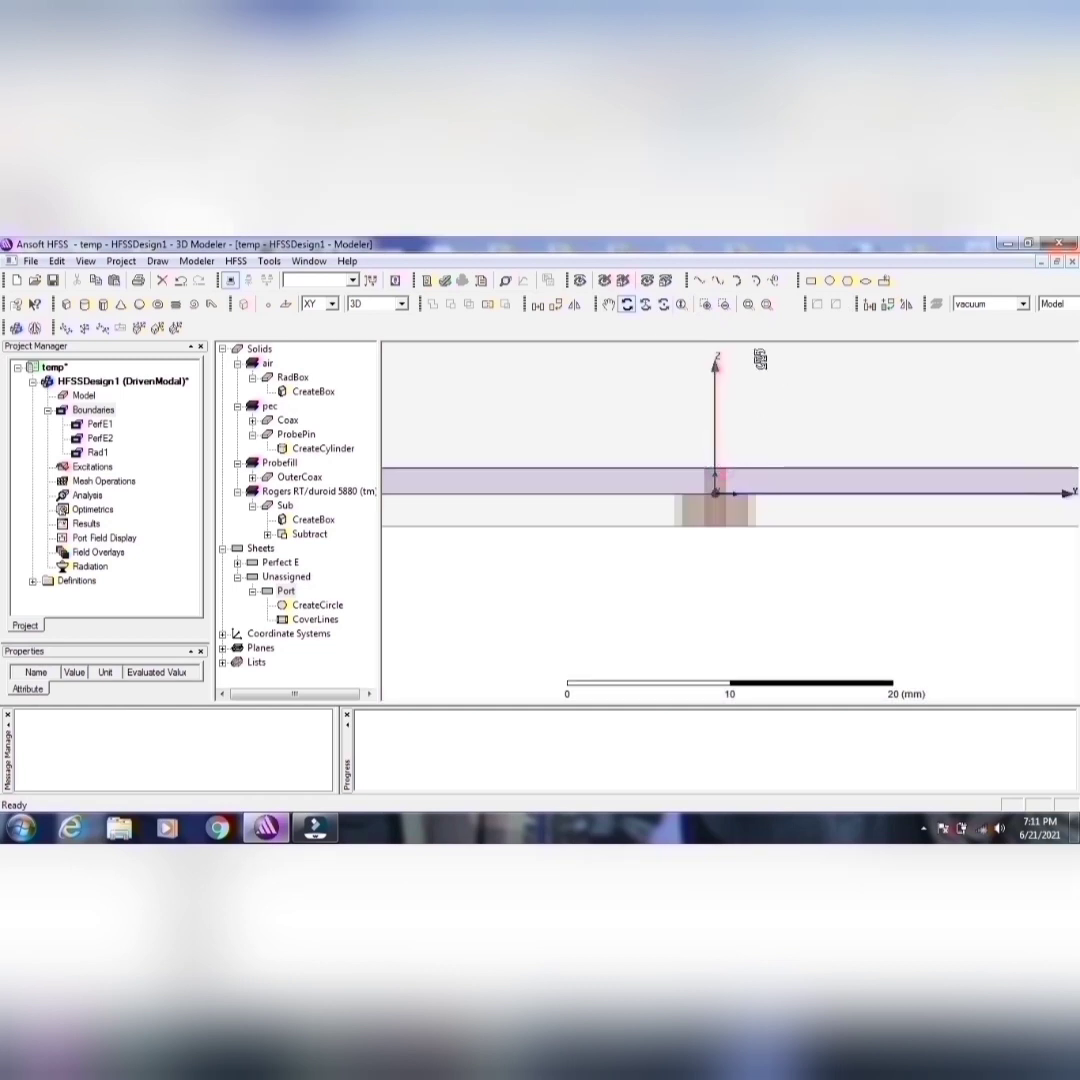
# Step: Assign a wave port excitation named Port1 to the circular Port face at the coax end
pyautogui.keyDown('alt'); pyautogui.doubleClick(735, 366); pyautogui.keyUp('alt')
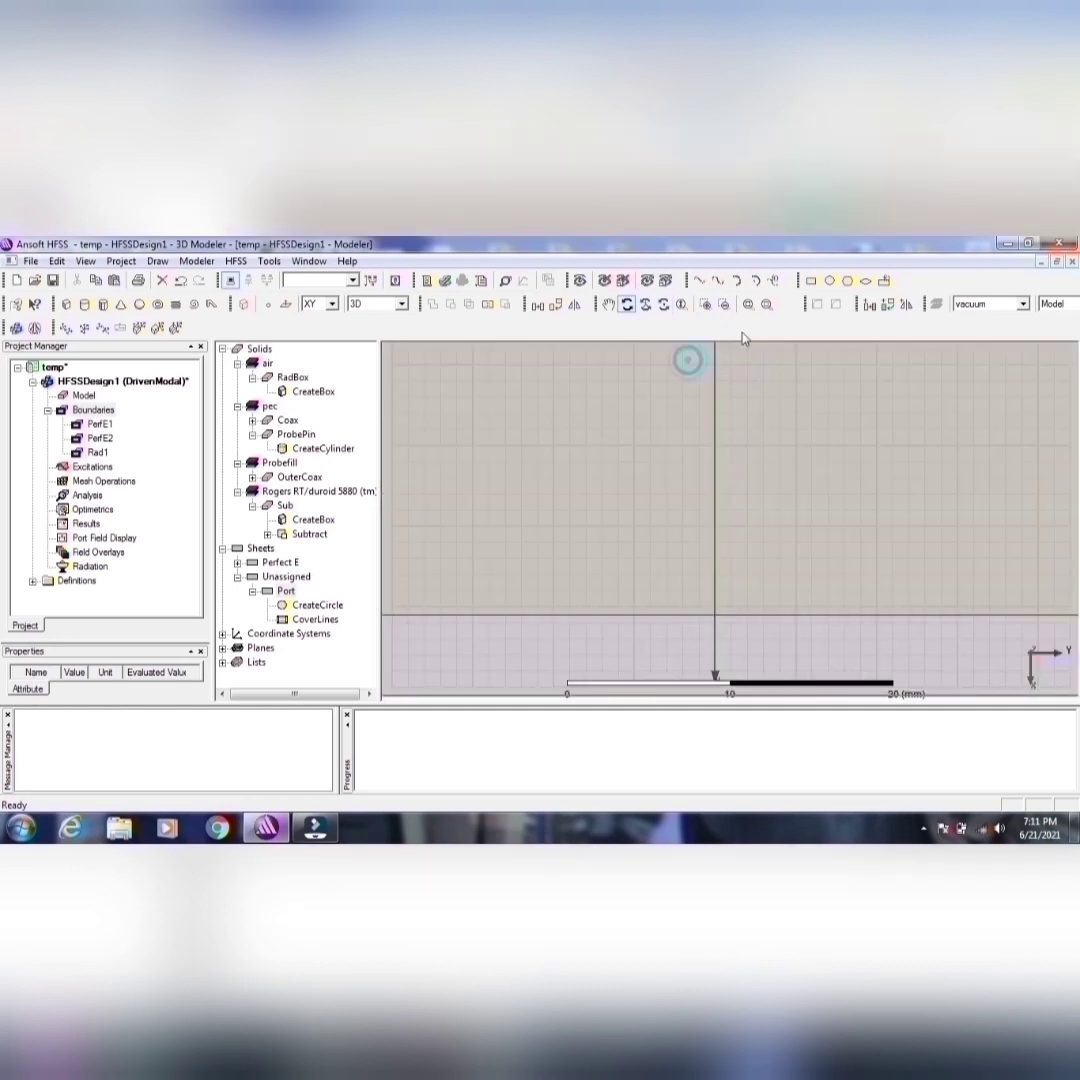
pyautogui.click(766, 304)
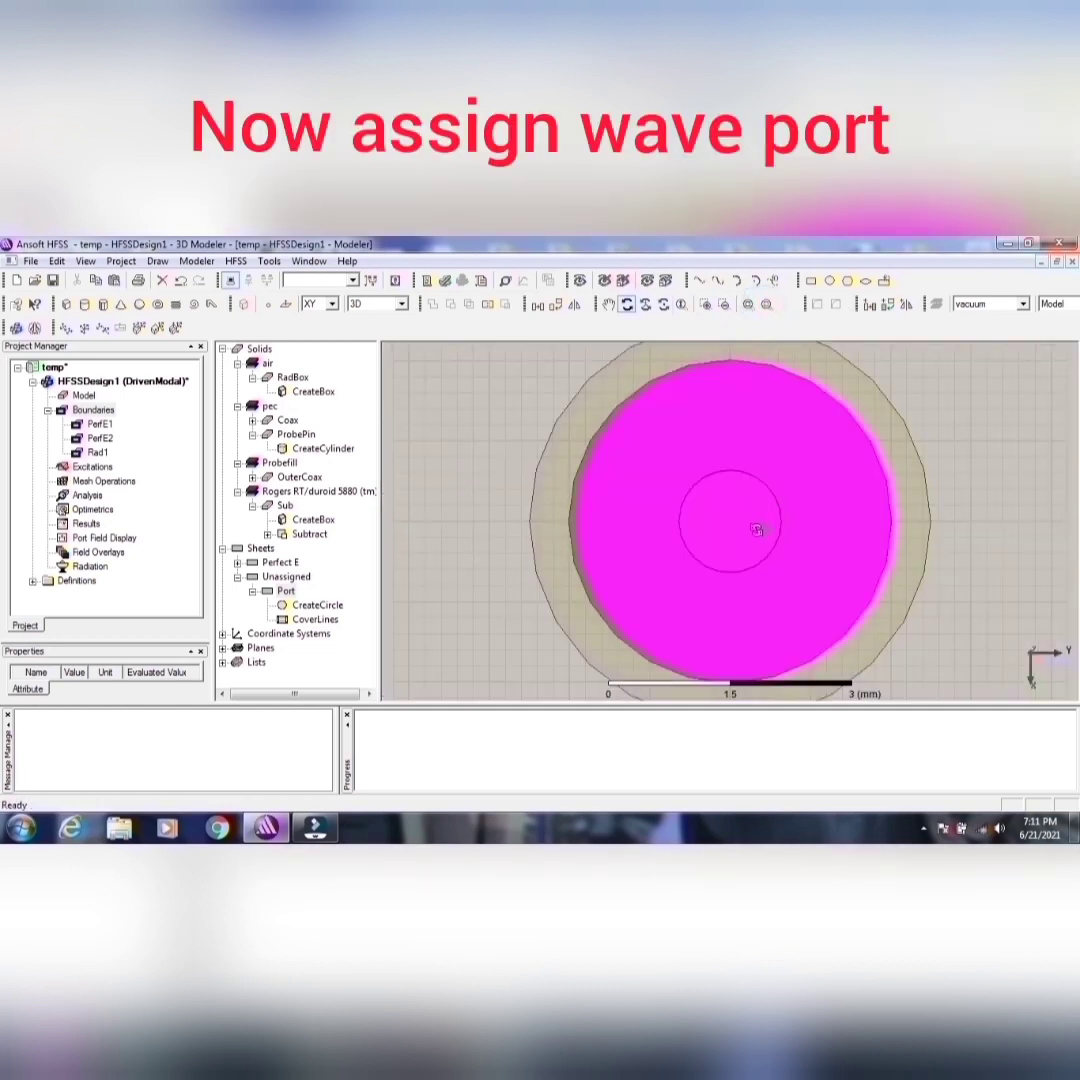
pyautogui.rightClick(759, 478)
pyautogui.moveTo(838, 728)
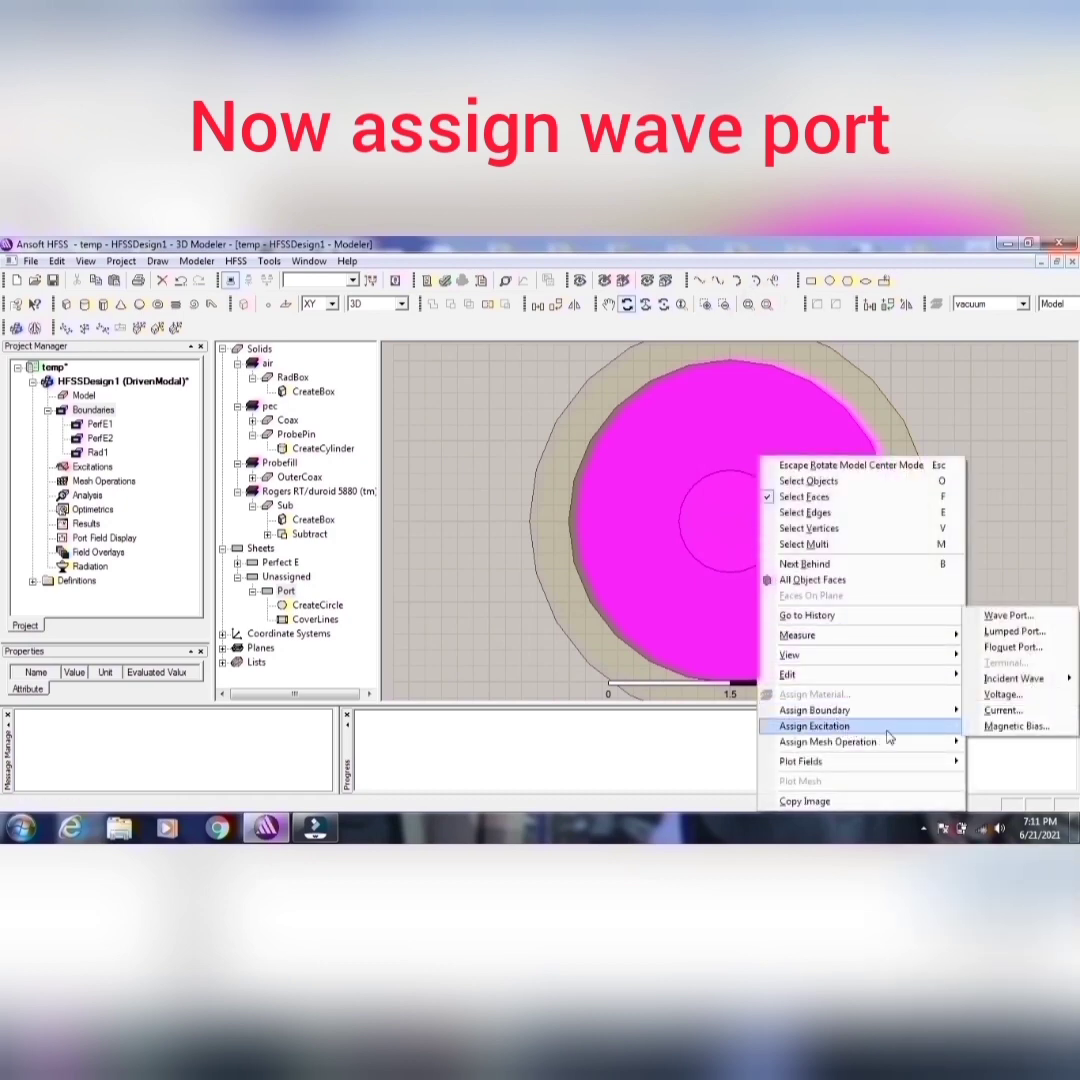
pyautogui.click(997, 618)
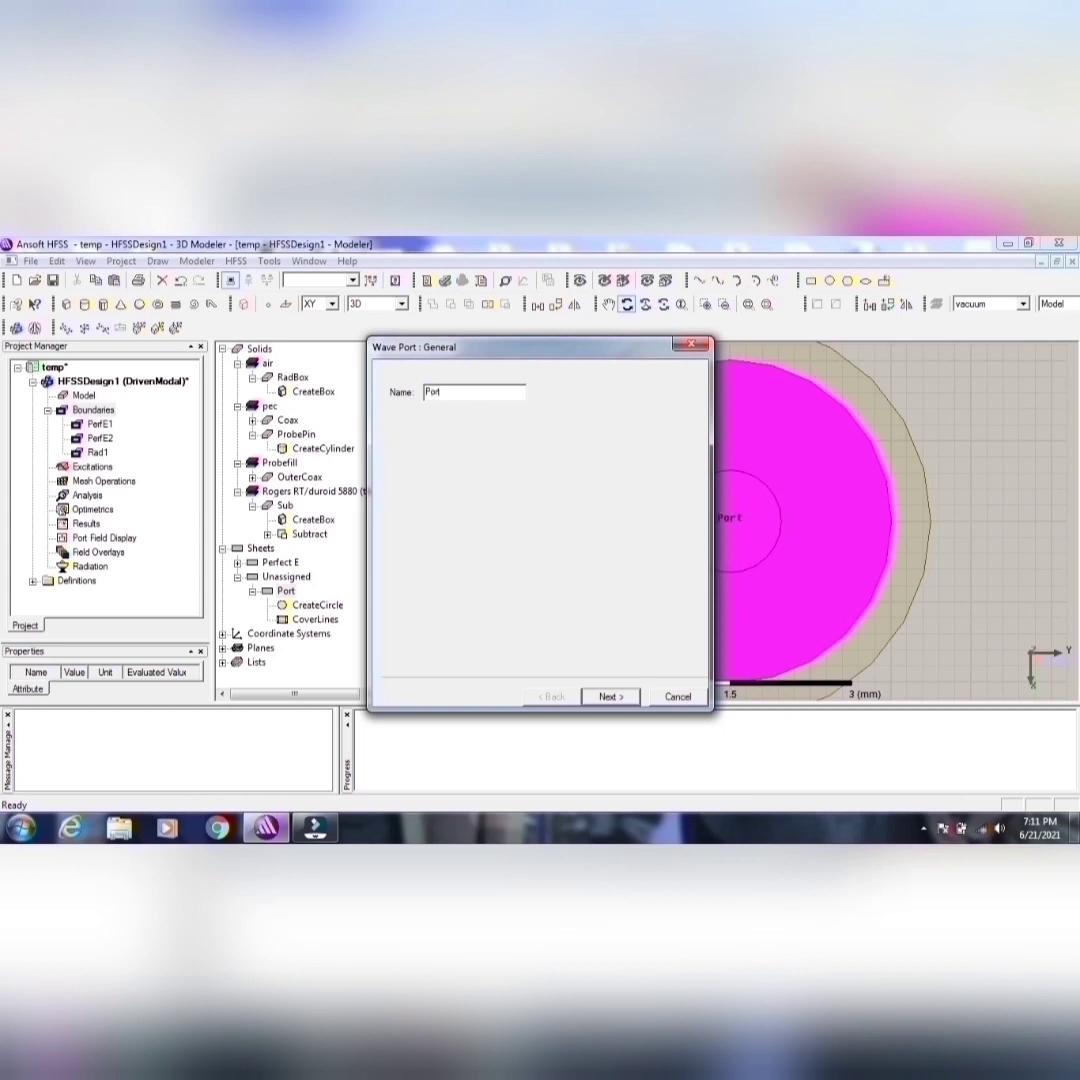
pyautogui.click(627, 696)
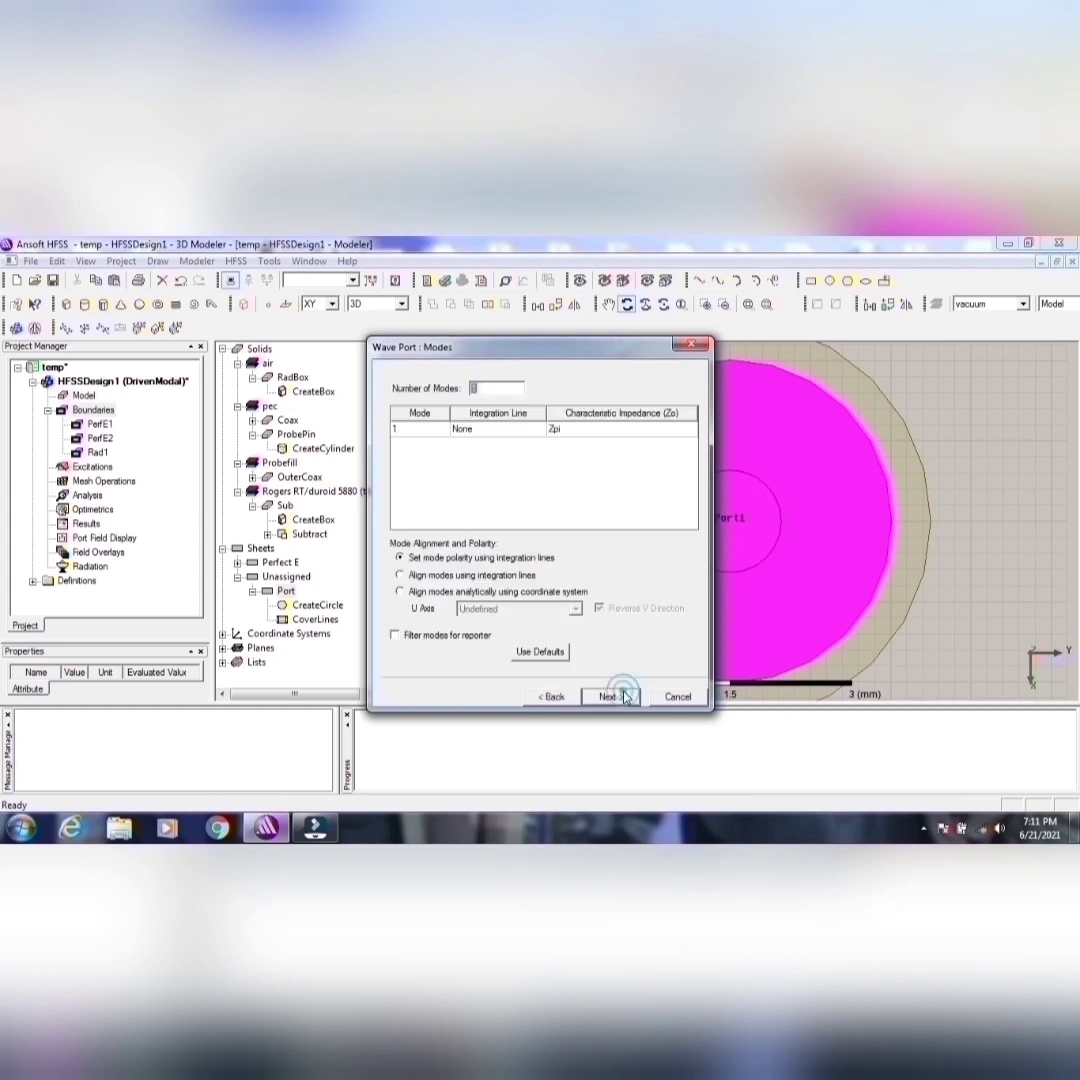
# Step: Define a new integration line for mode 1 from the port center (-9, 0, -2) mm to its edge, 2.0125 mm along Y
pyautogui.click(500, 428)
pyautogui.click(500, 428)
pyautogui.click(517, 454)
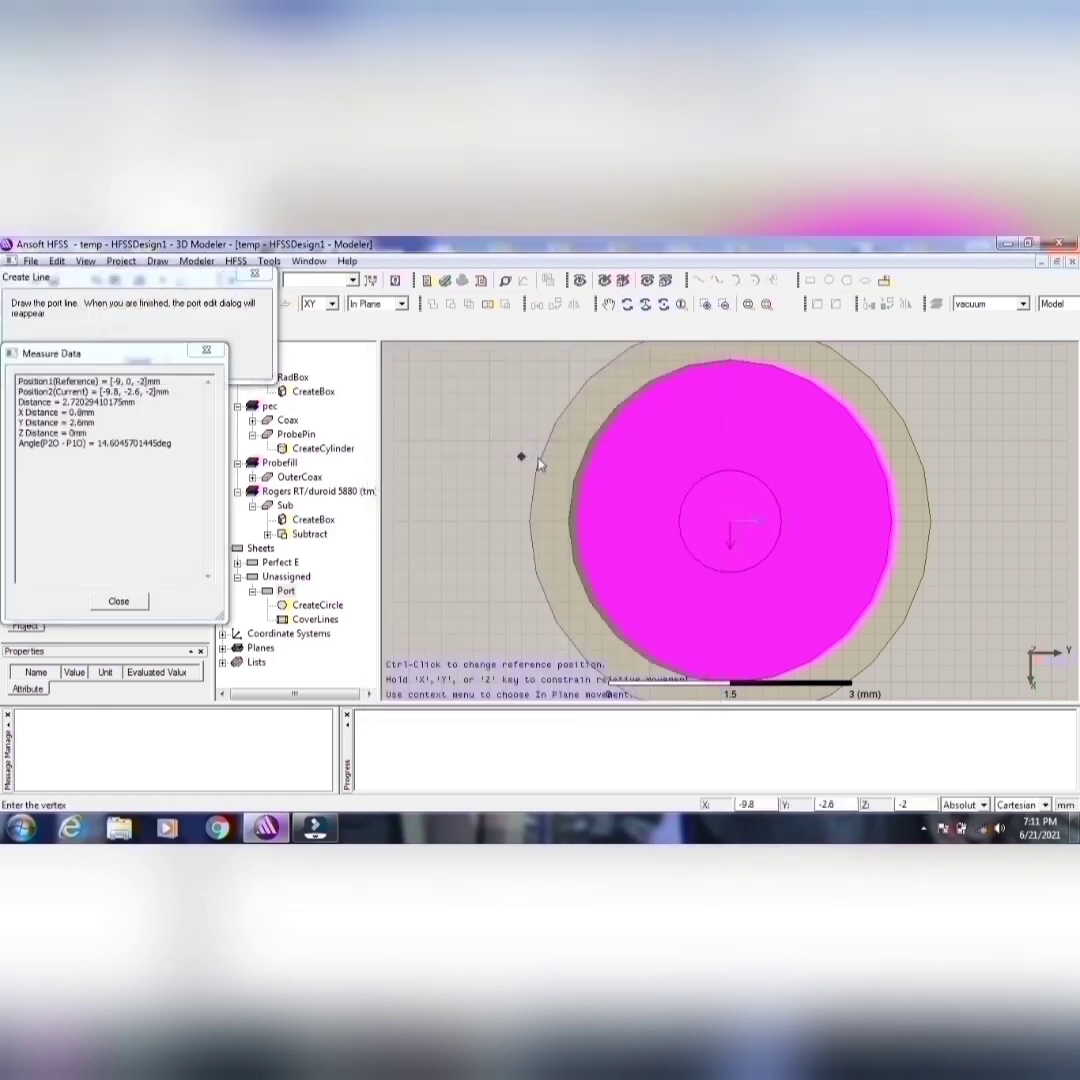
pyautogui.click(733, 523)
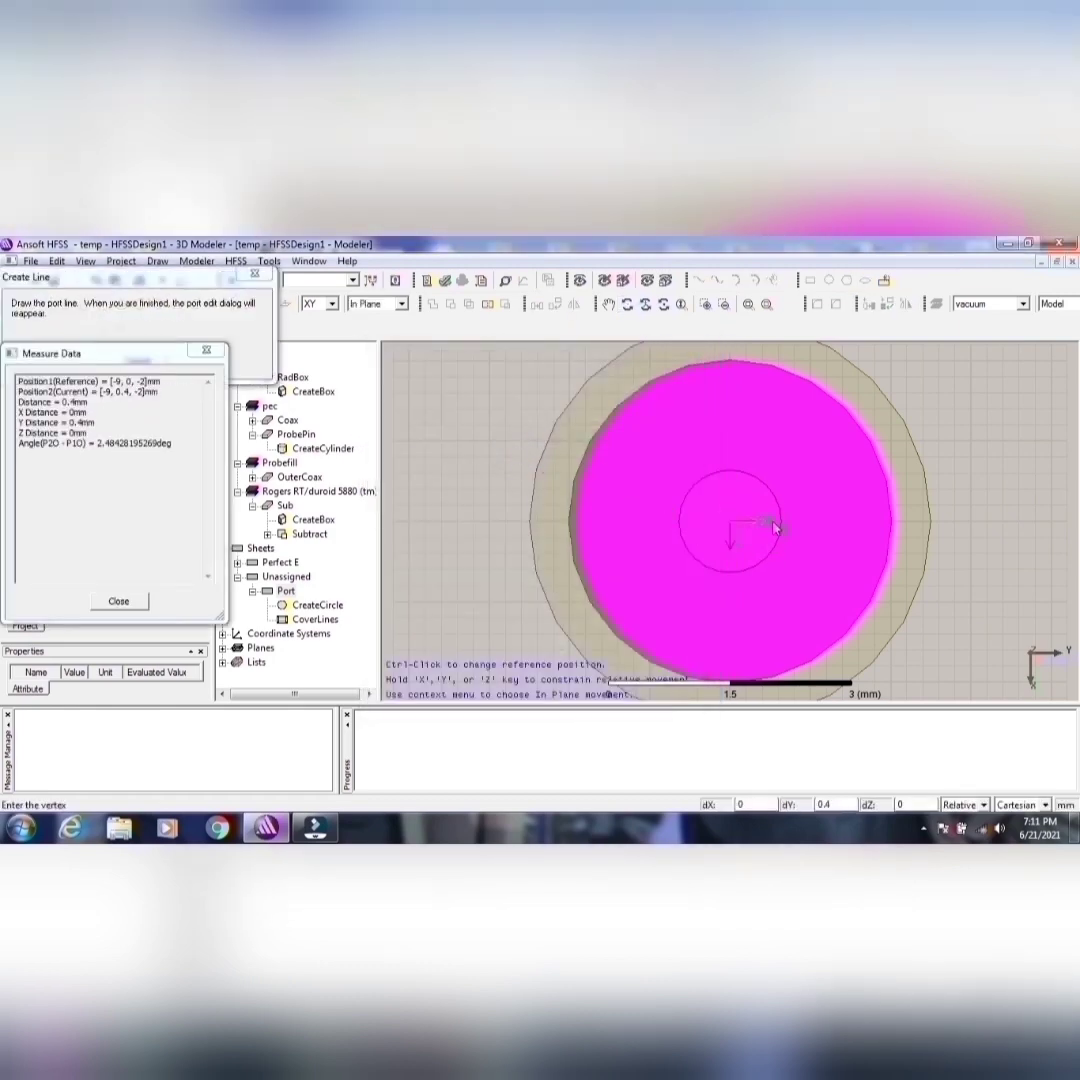
pyautogui.click(884, 522)
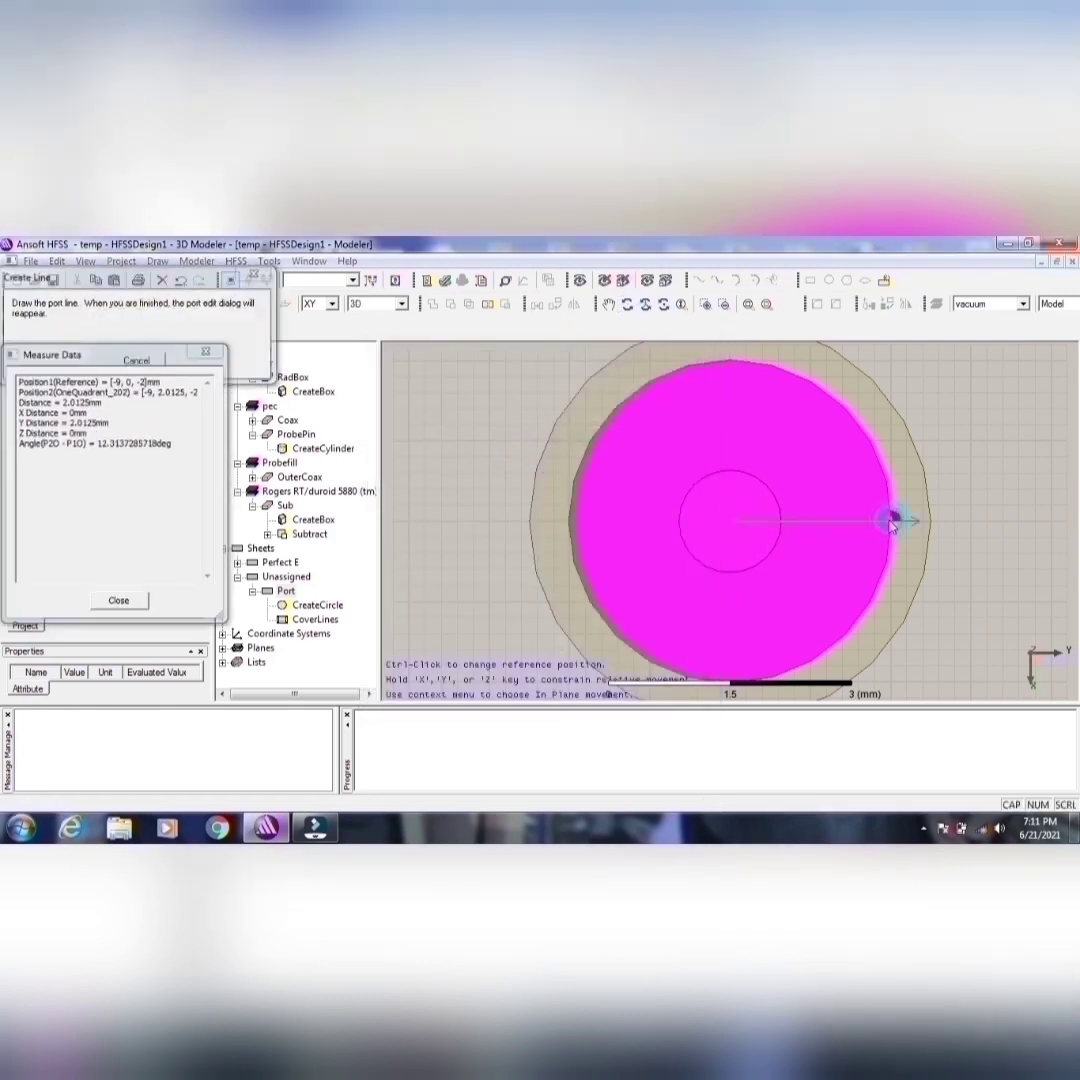
pyautogui.click(513, 434)
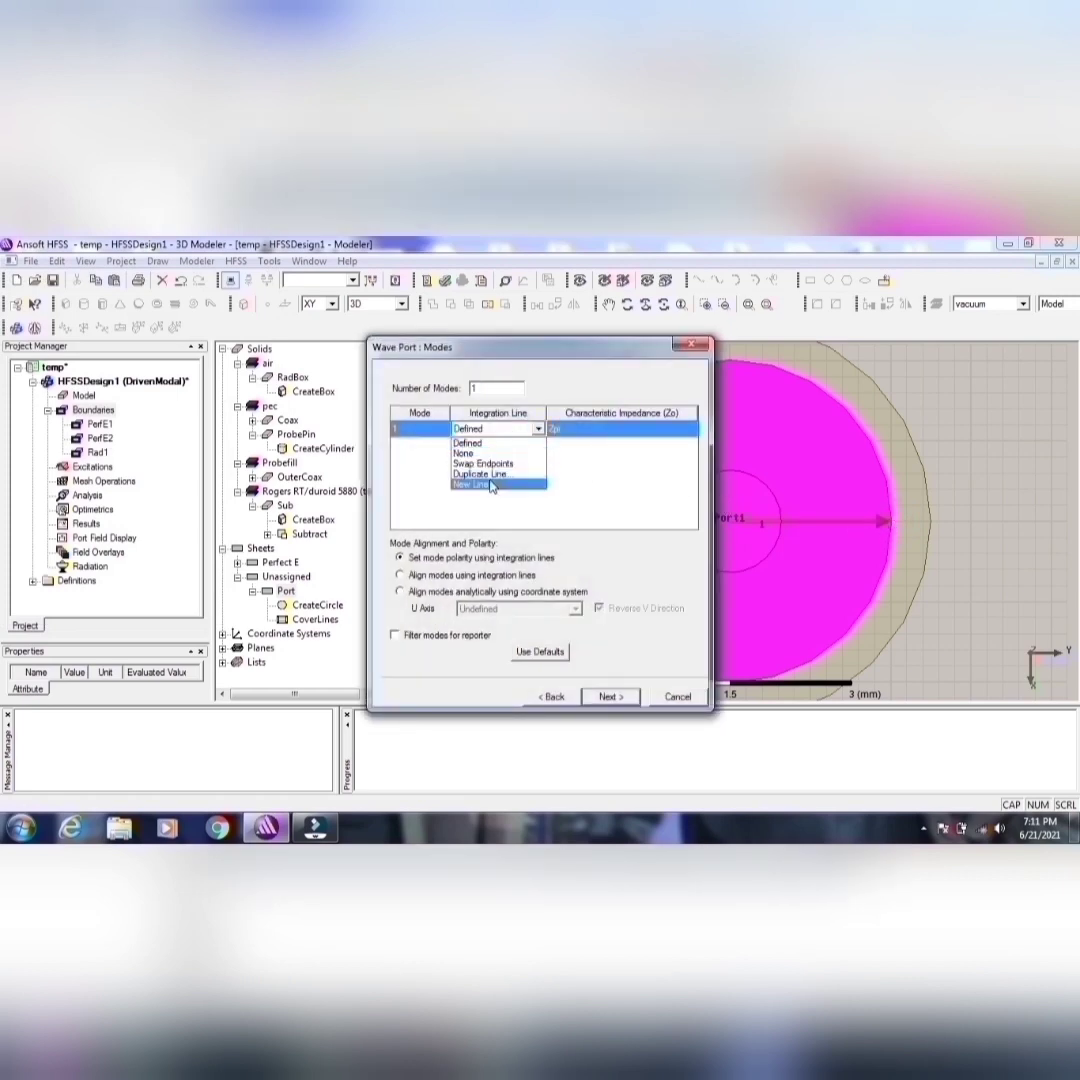
pyautogui.click(493, 484)
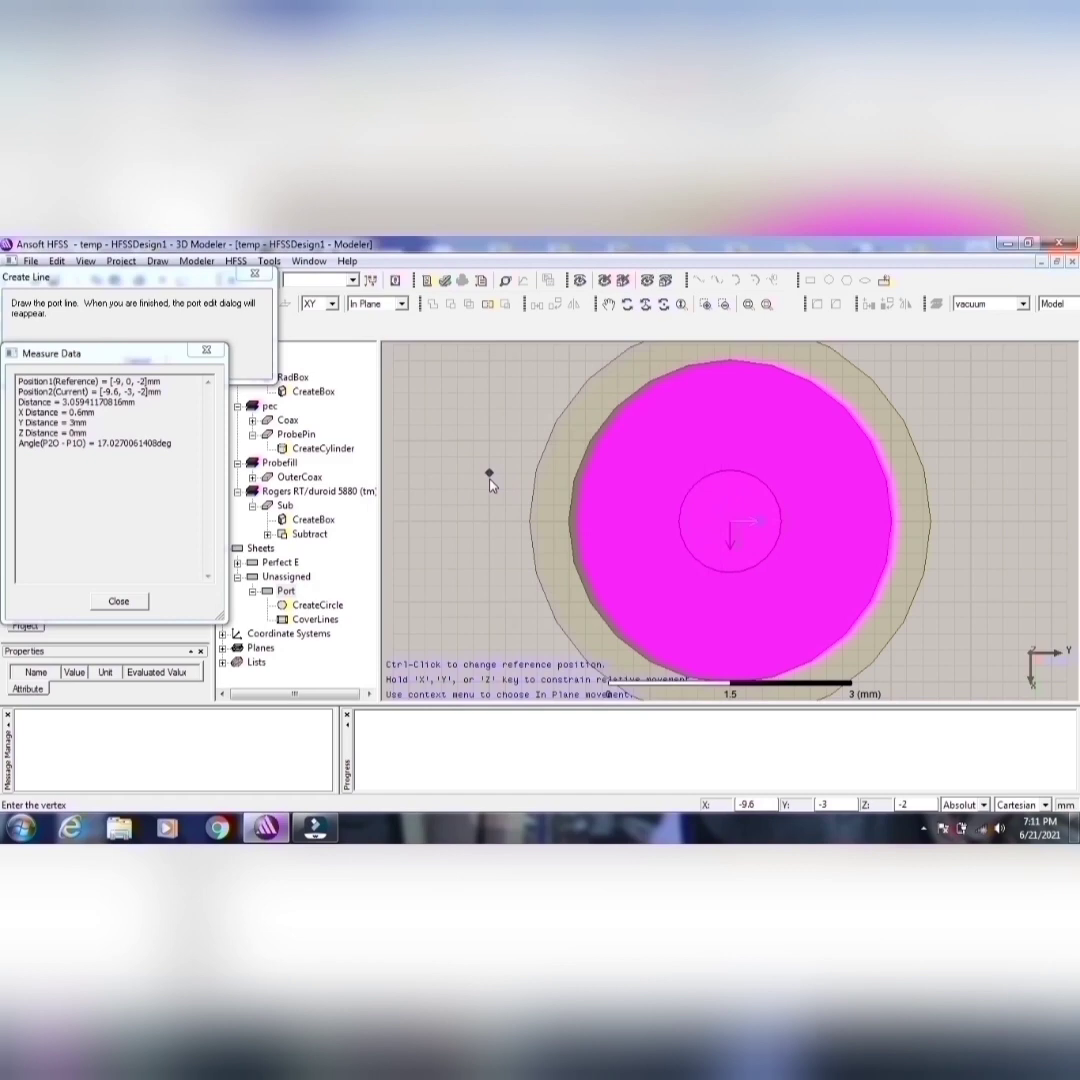
pyautogui.press('Escape')
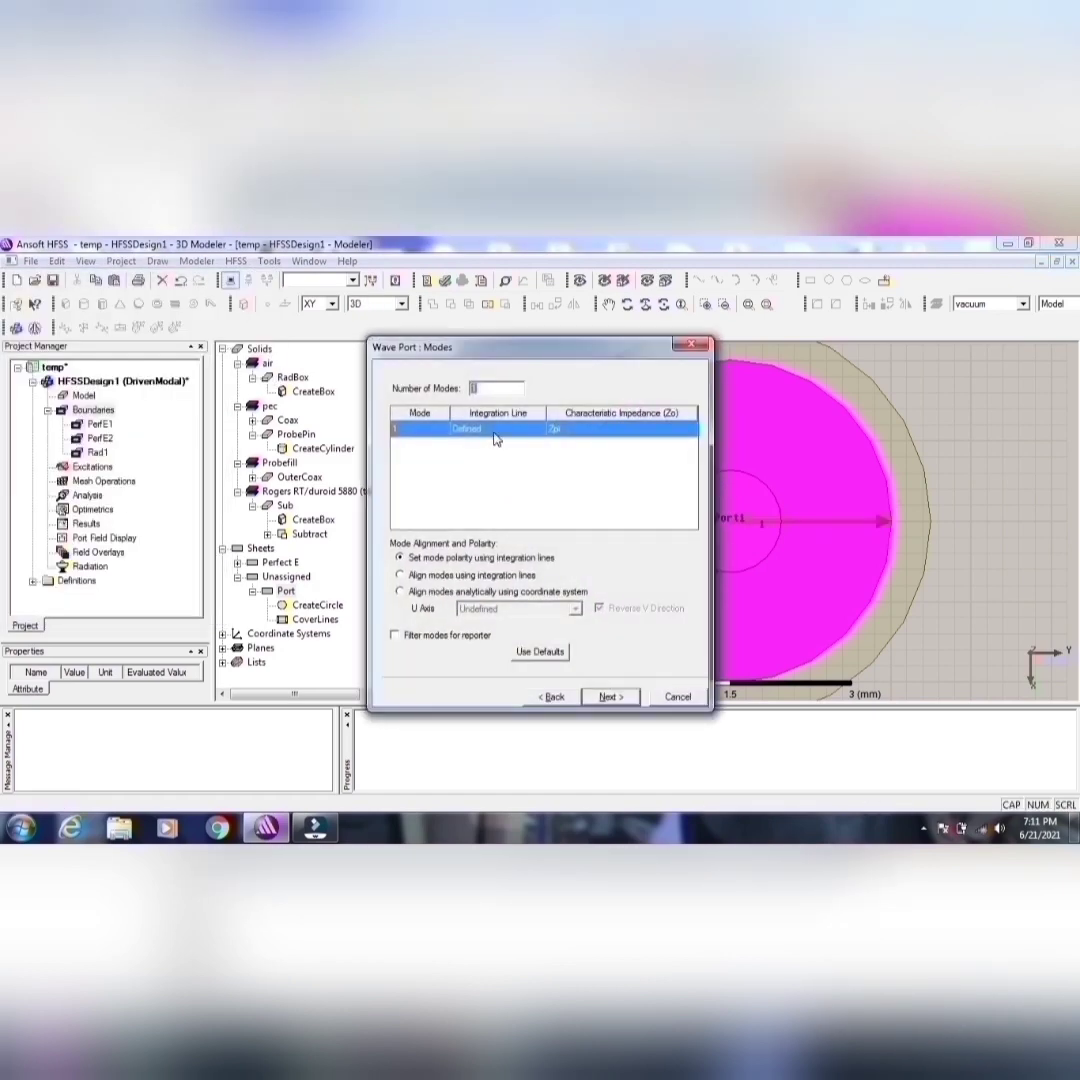
# Step: Finish the wave port with the Do Not Renormalize option and inspect Port1 in the full model
pyautogui.click(605, 696)
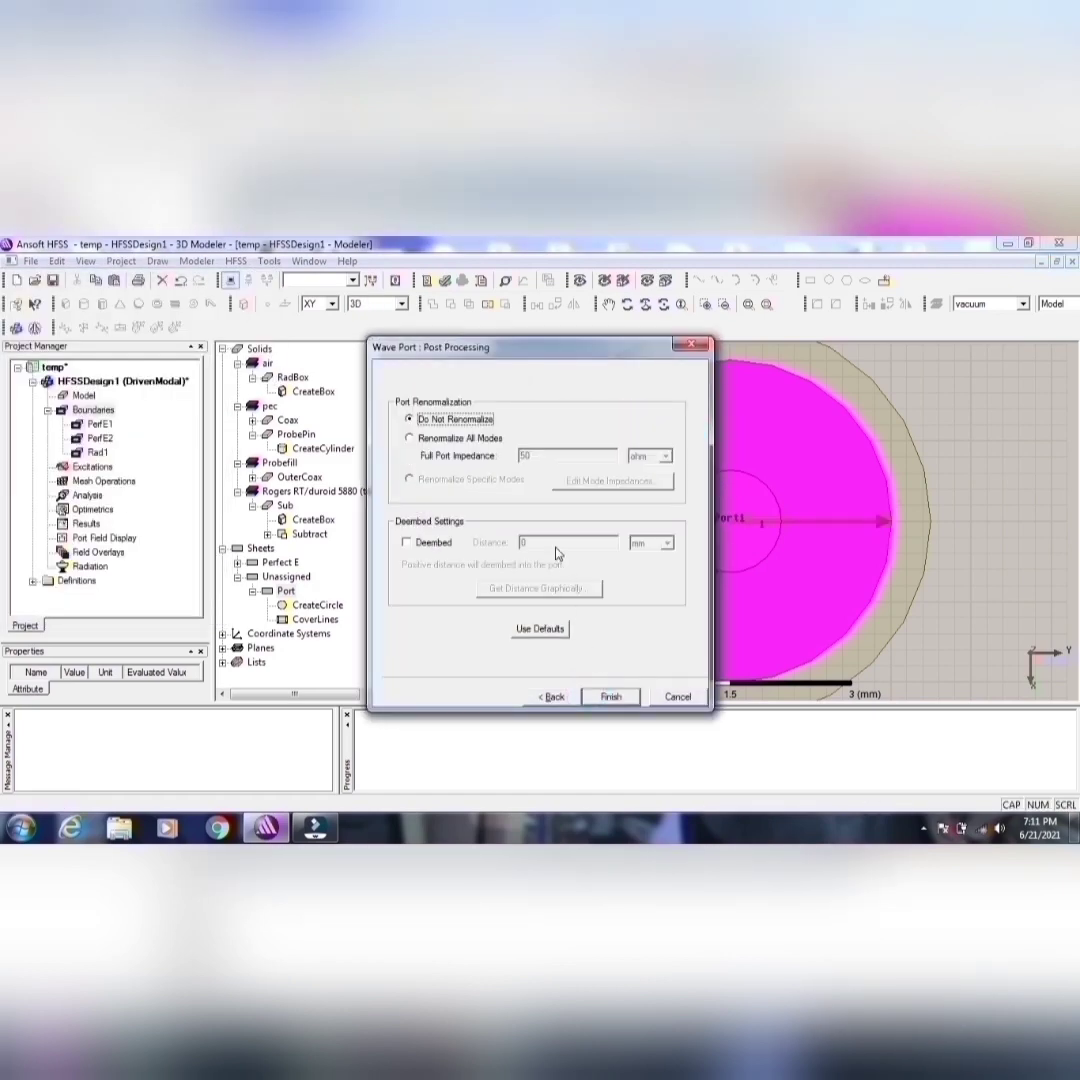
pyautogui.click(609, 697)
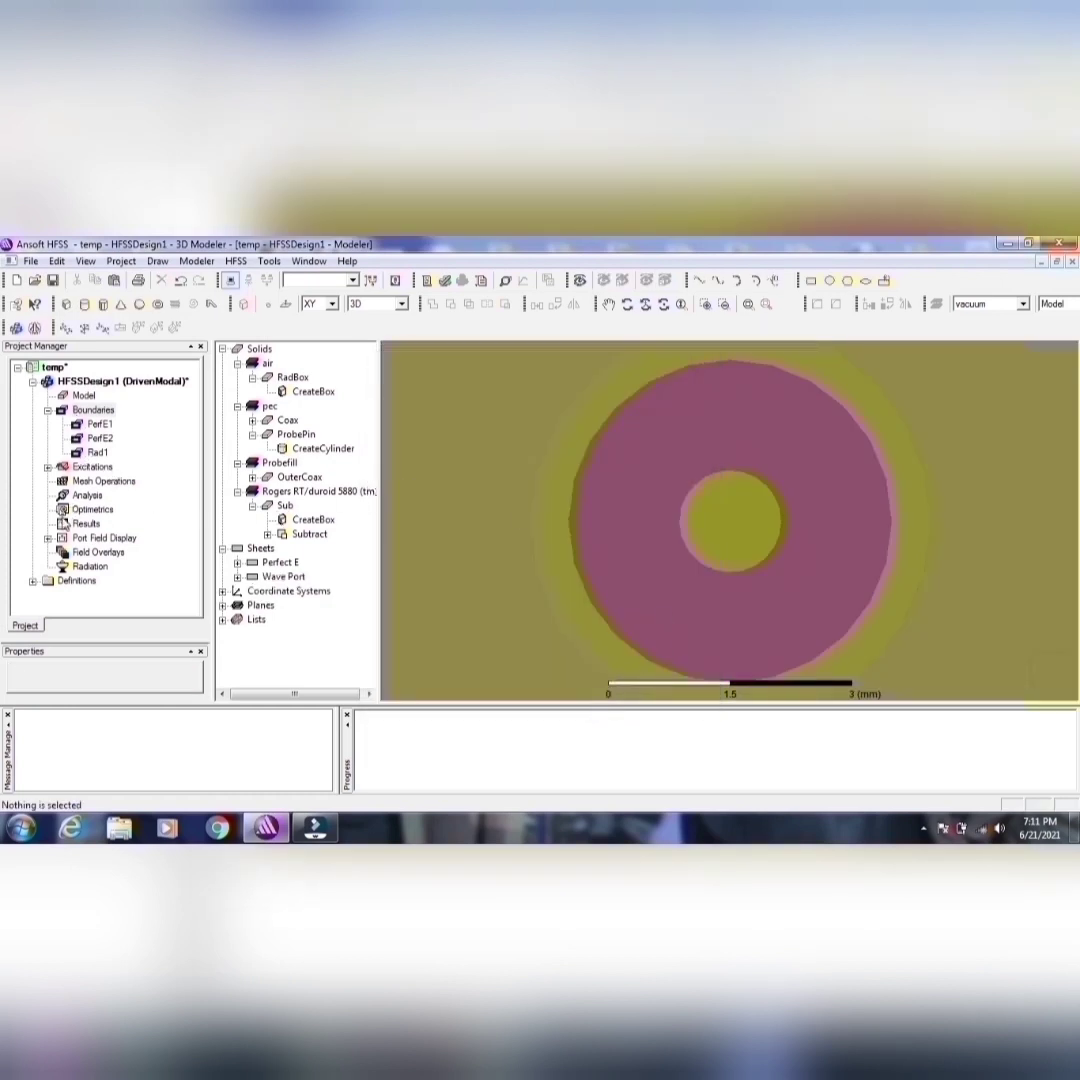
pyautogui.click(47, 467)
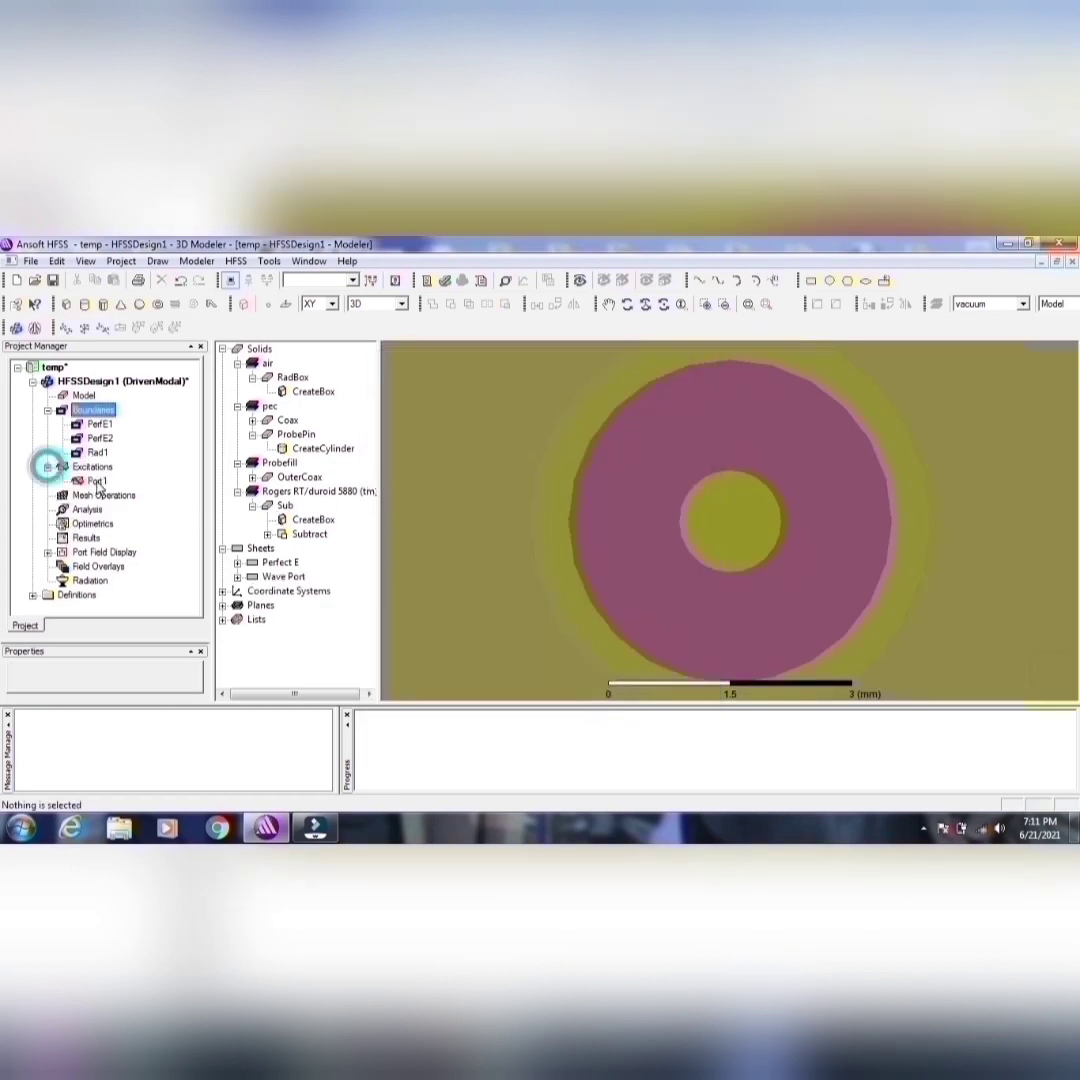
pyautogui.click(95, 481)
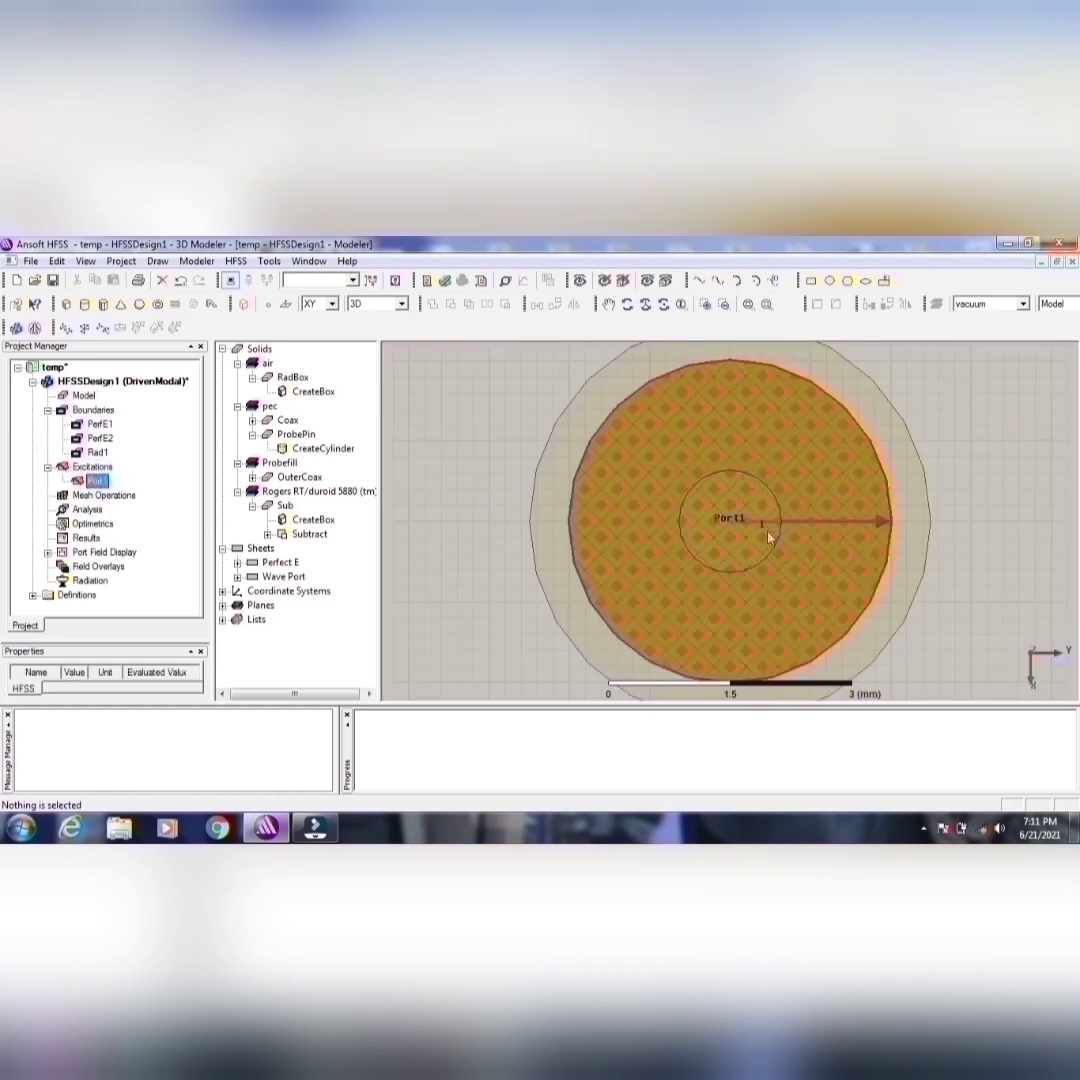
pyautogui.click(748, 304)
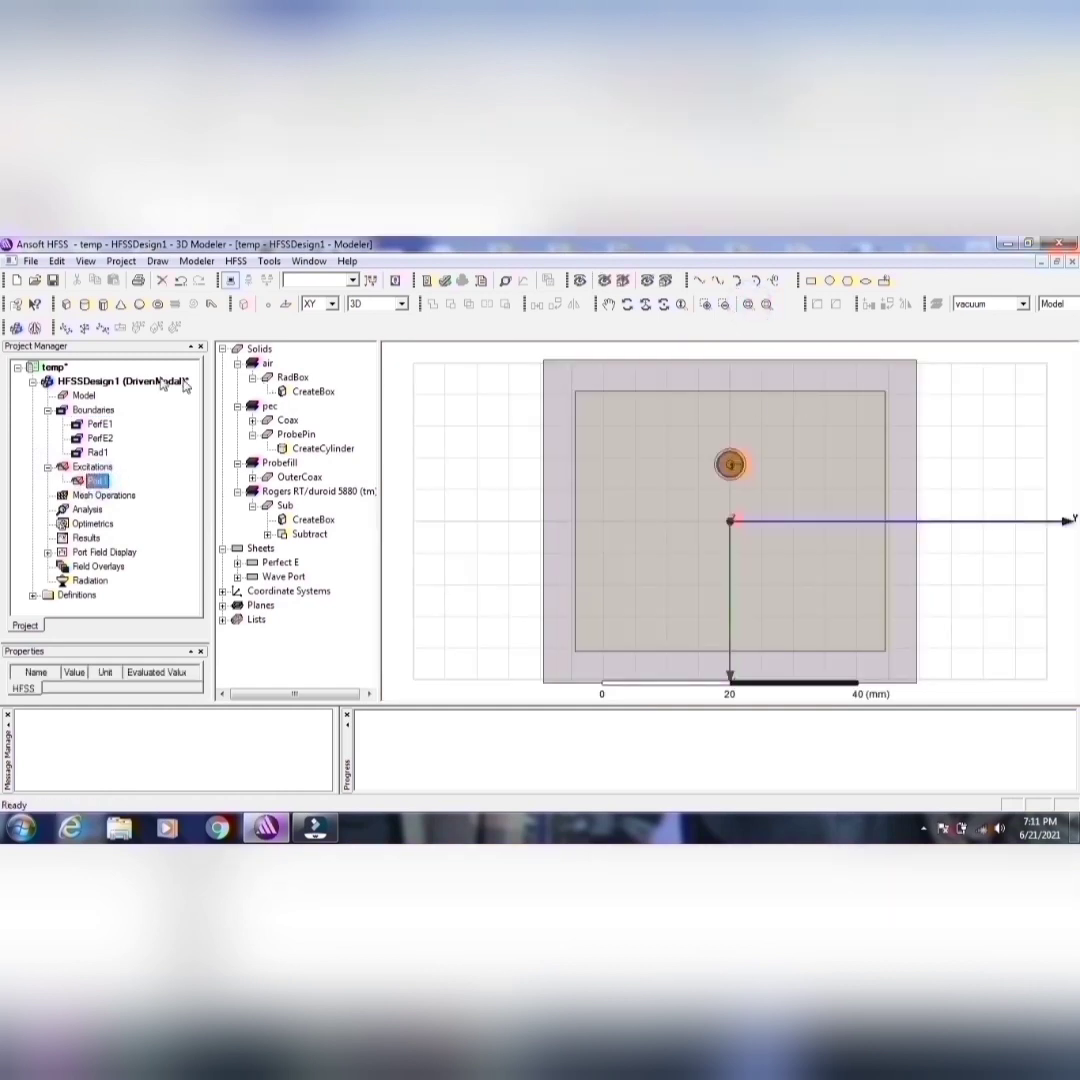
pyautogui.click(451, 494)
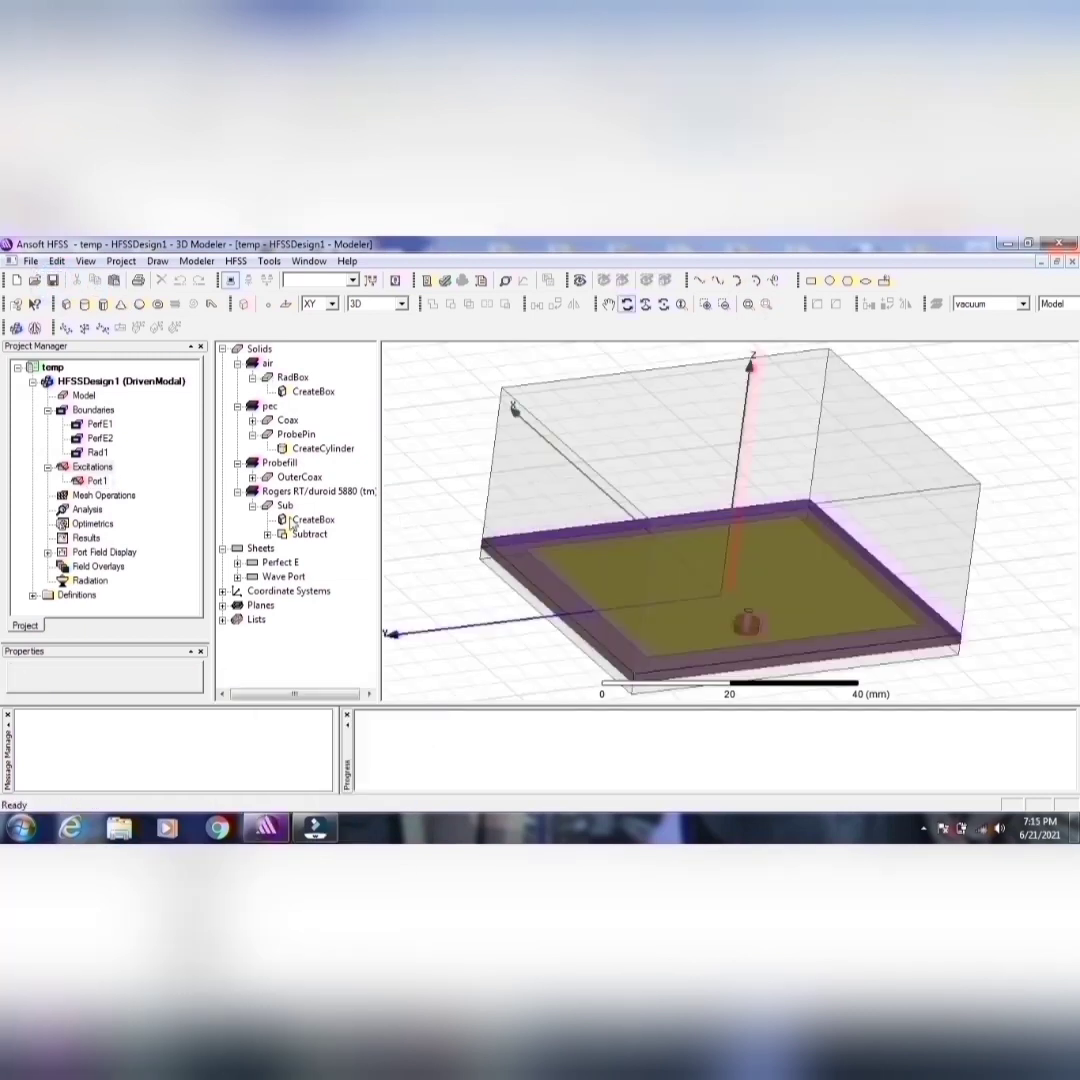
# Step: Run a validation check on the design and clear the temp project's messages
pyautogui.click(444, 280)
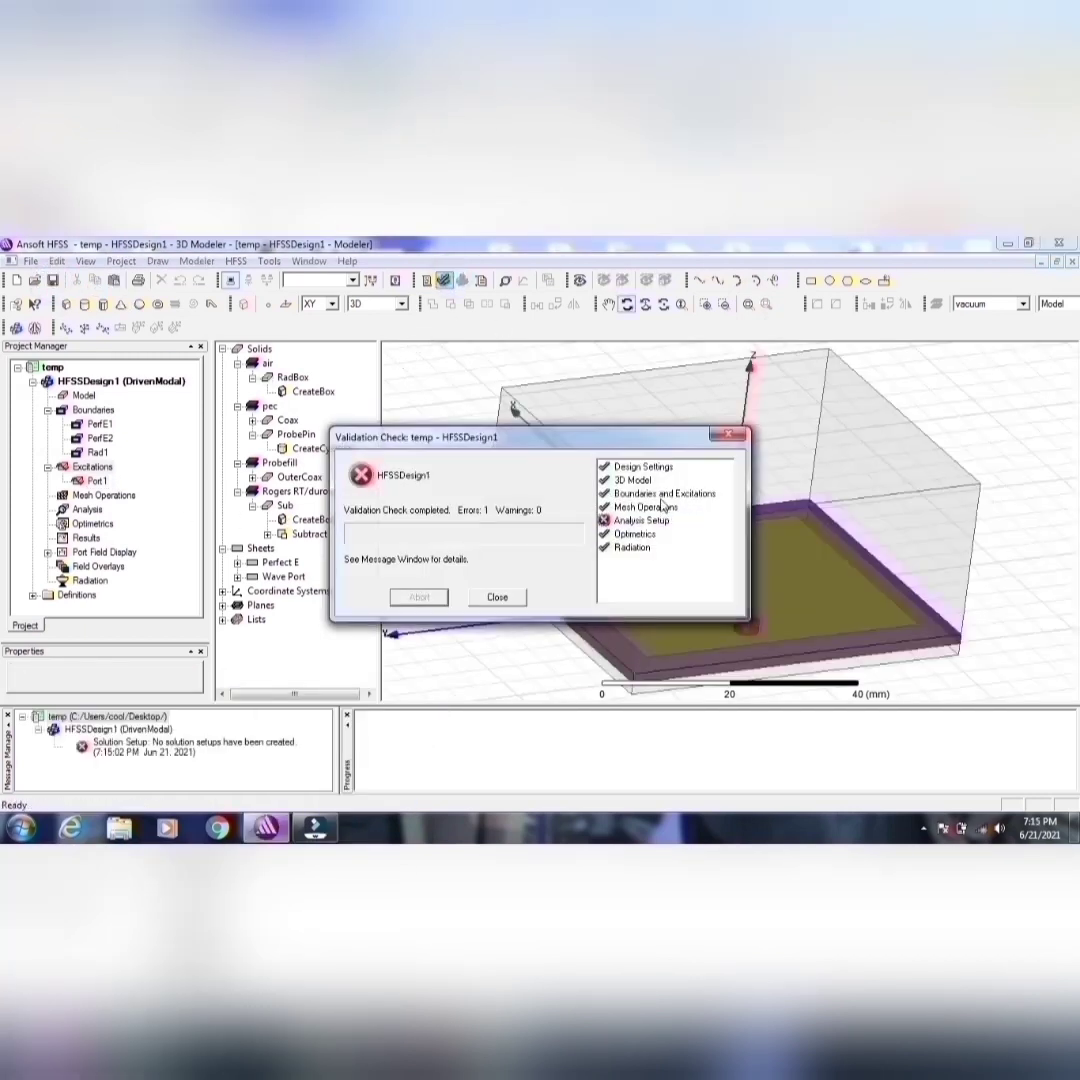
pyautogui.click(494, 598)
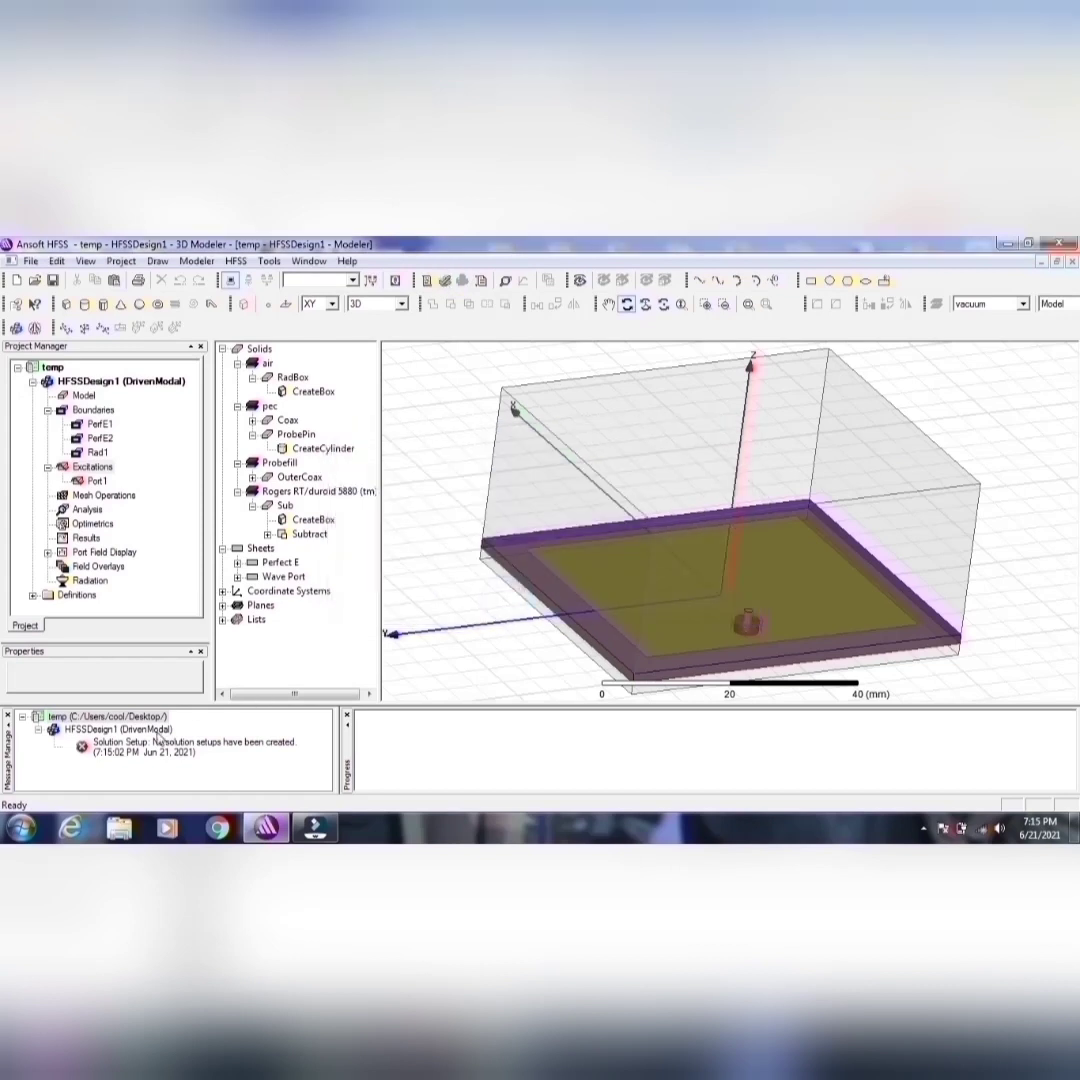
pyautogui.click(160, 718)
pyautogui.rightClick(160, 718)
pyautogui.click(195, 724)
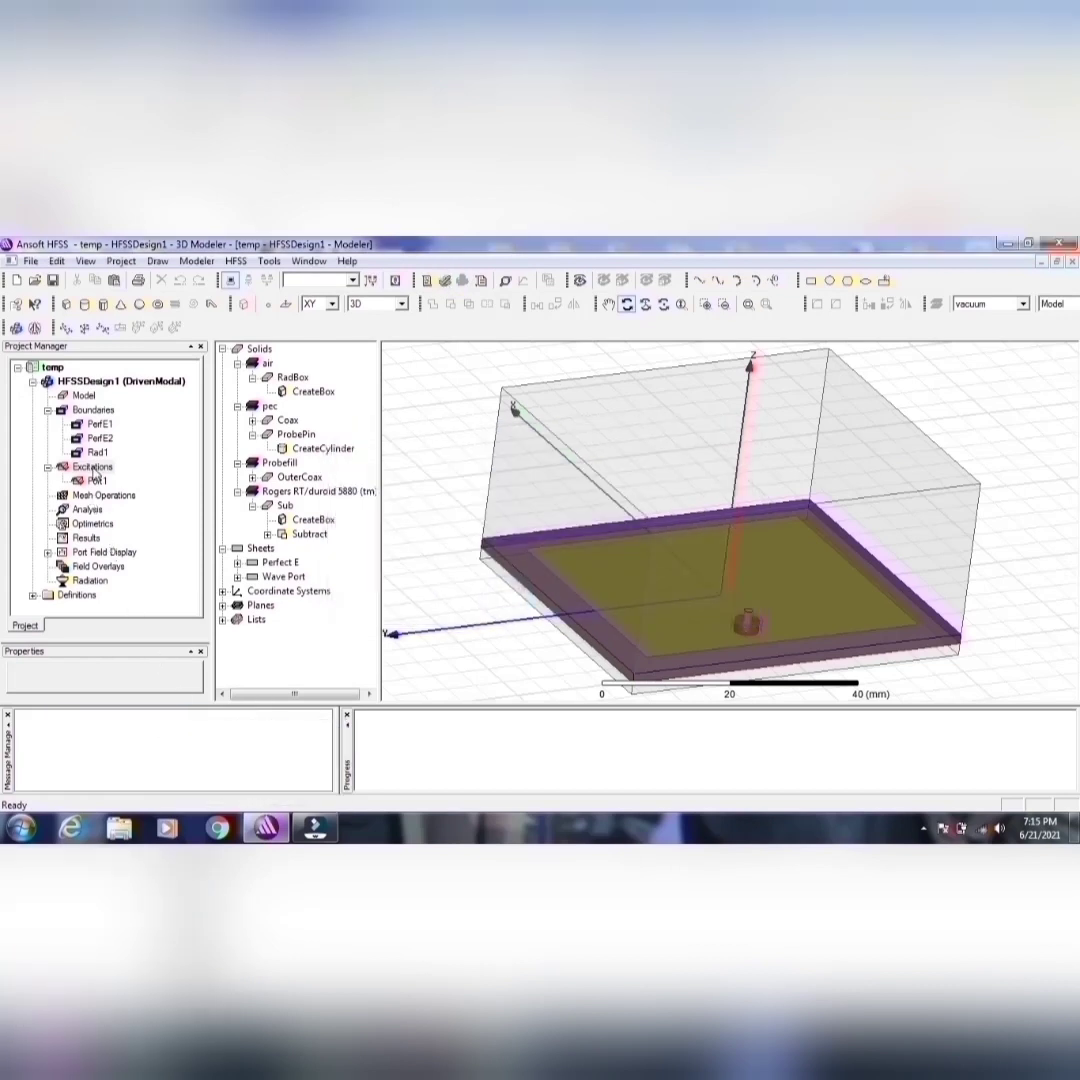
# Step: Add solution setup Setup1 with a 2.4 GHz solution frequency and edit its maximum number of passes
pyautogui.rightClick(82, 510)
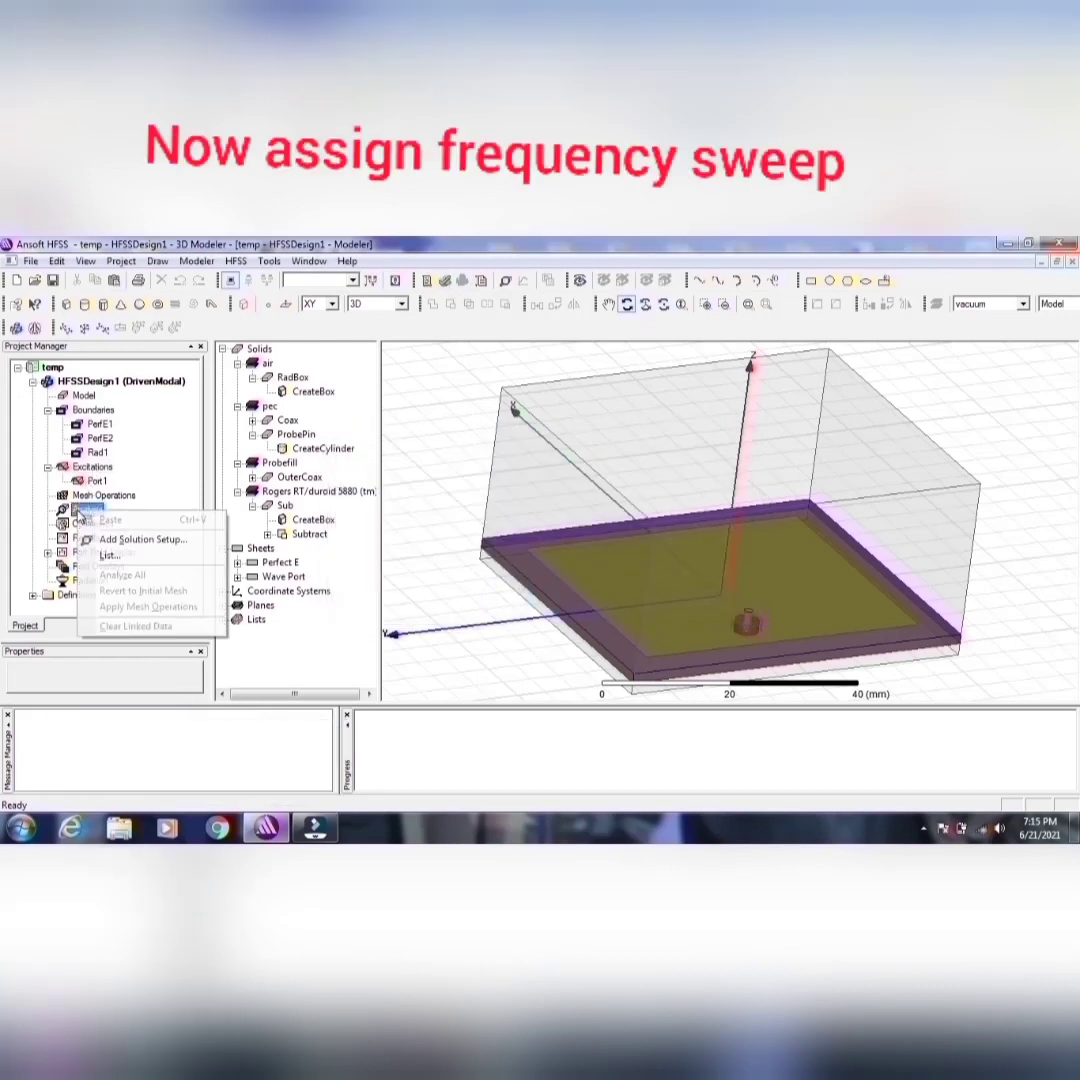
pyautogui.click(137, 541)
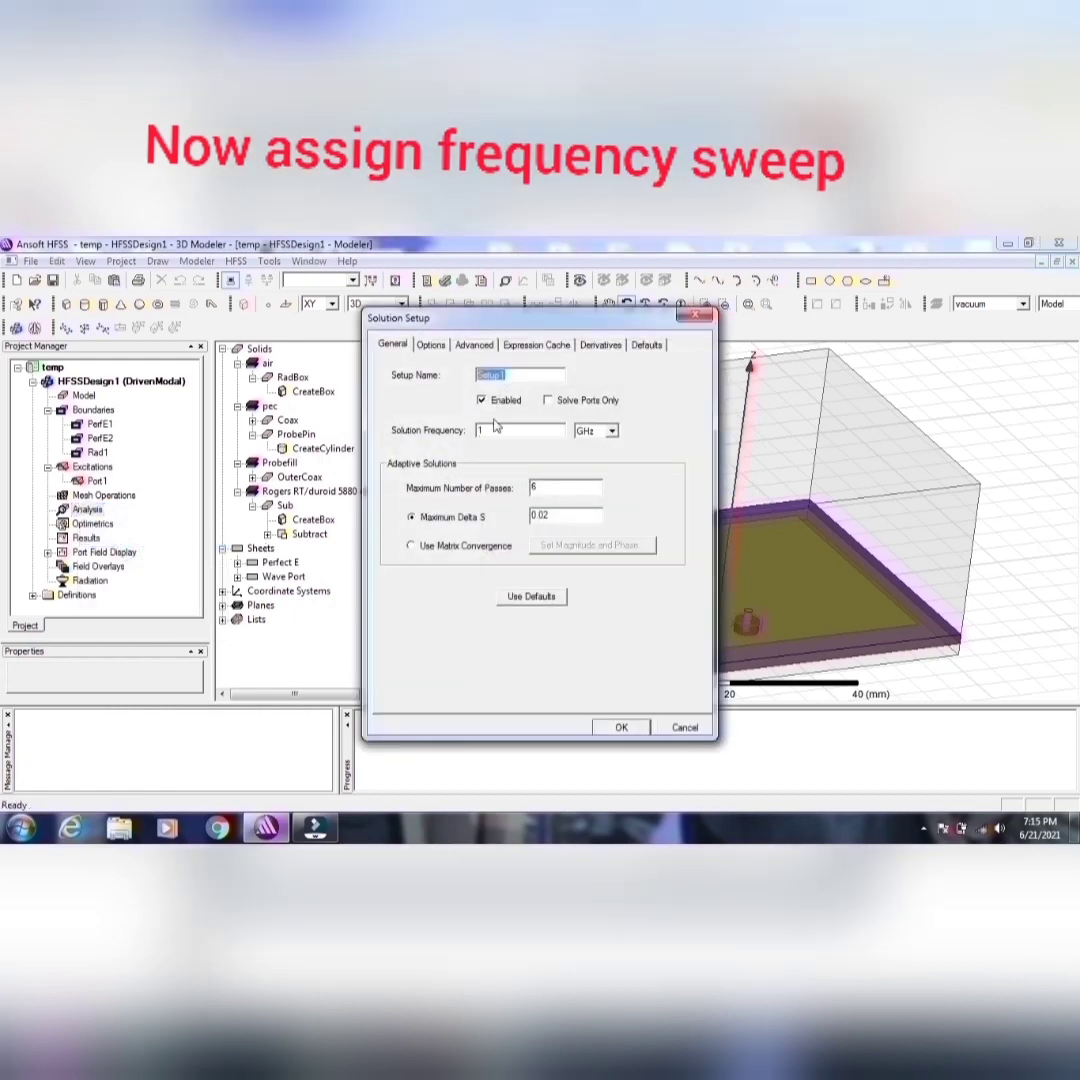
pyautogui.doubleClick(479, 431)
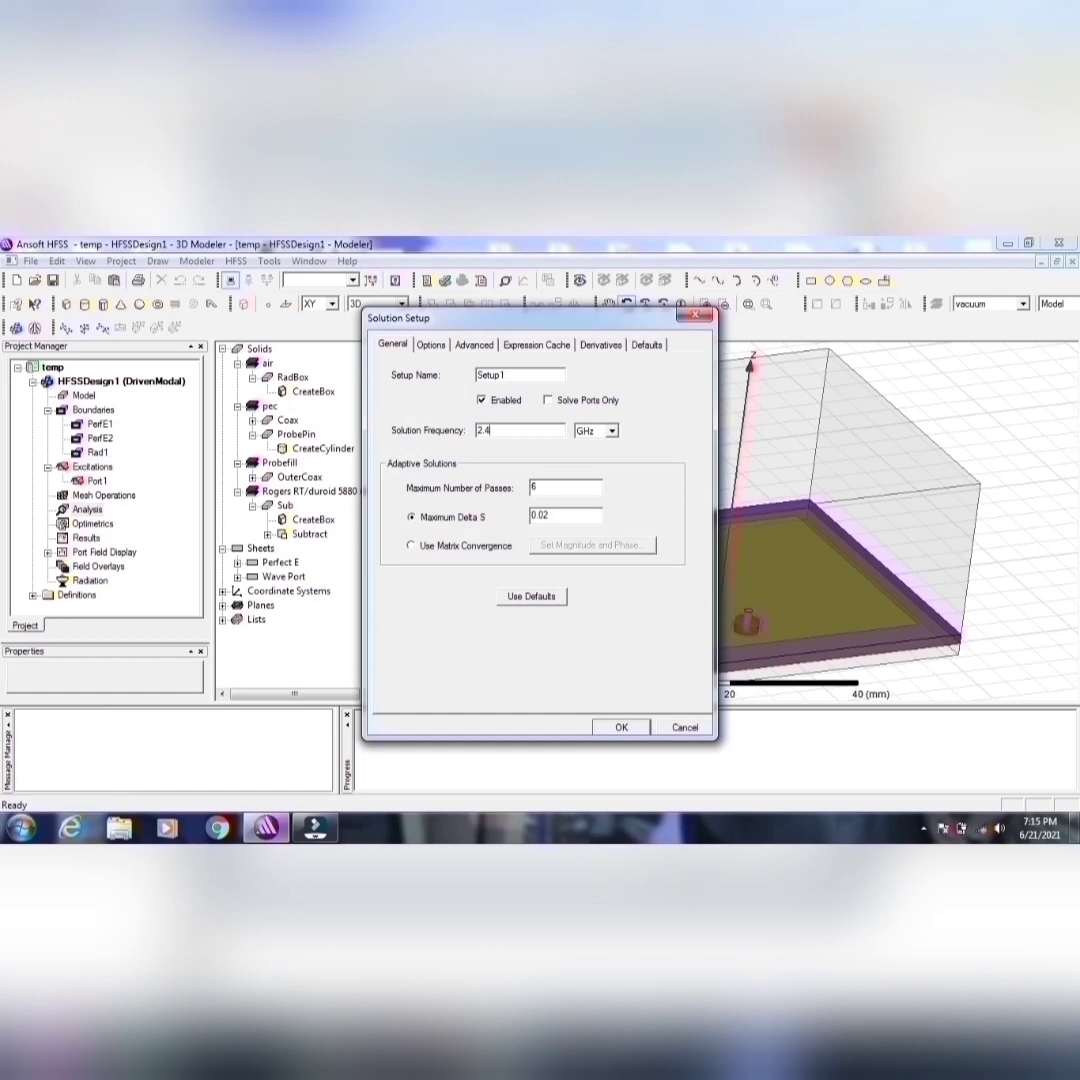
pyautogui.doubleClick(535, 487)
pyautogui.click(623, 726)
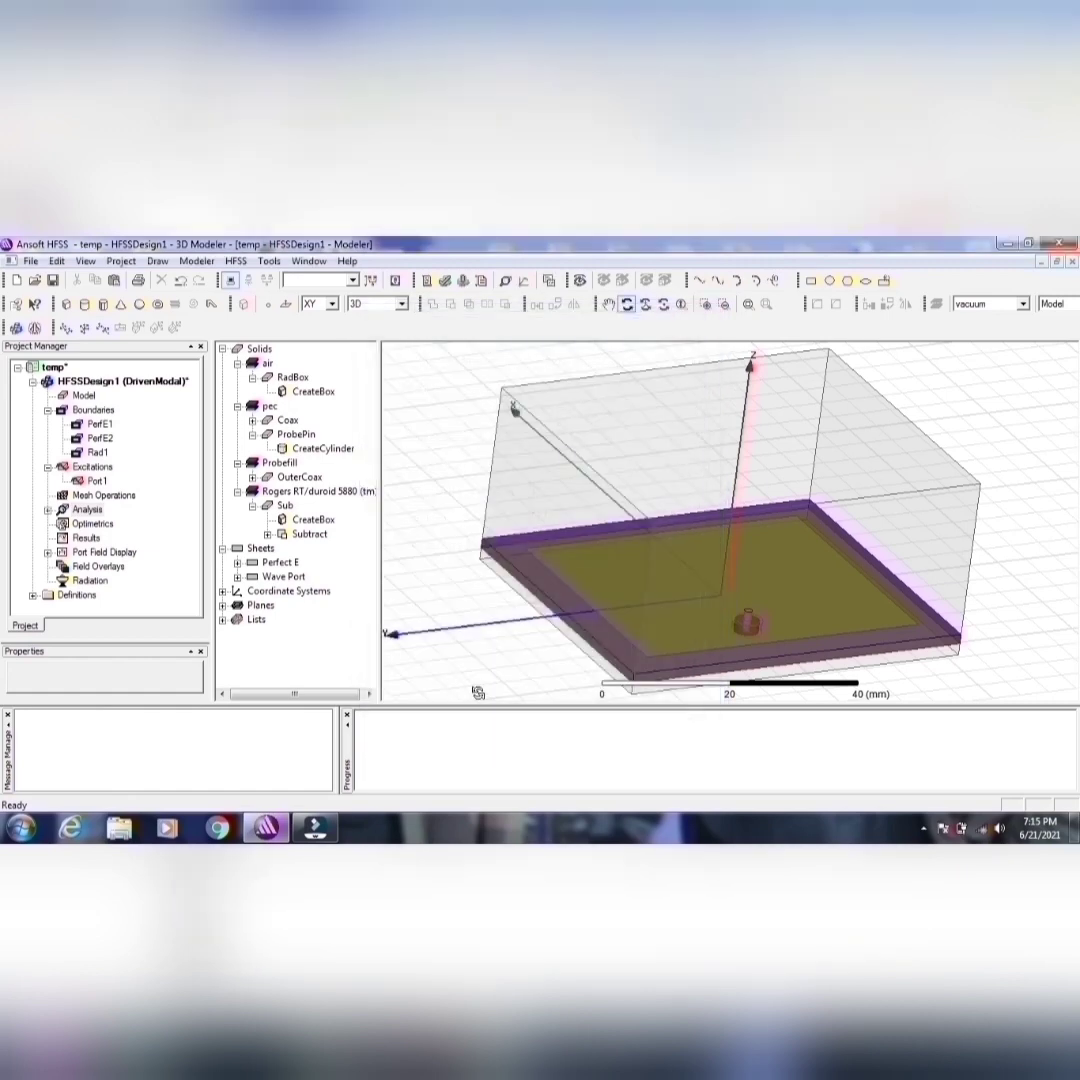
# Step: Add a linear-step frequency sweep to Setup1 from 2 to 3 GHz in 0.01 GHz steps and list its frequencies
pyautogui.click(48, 510)
pyautogui.rightClick(92, 523)
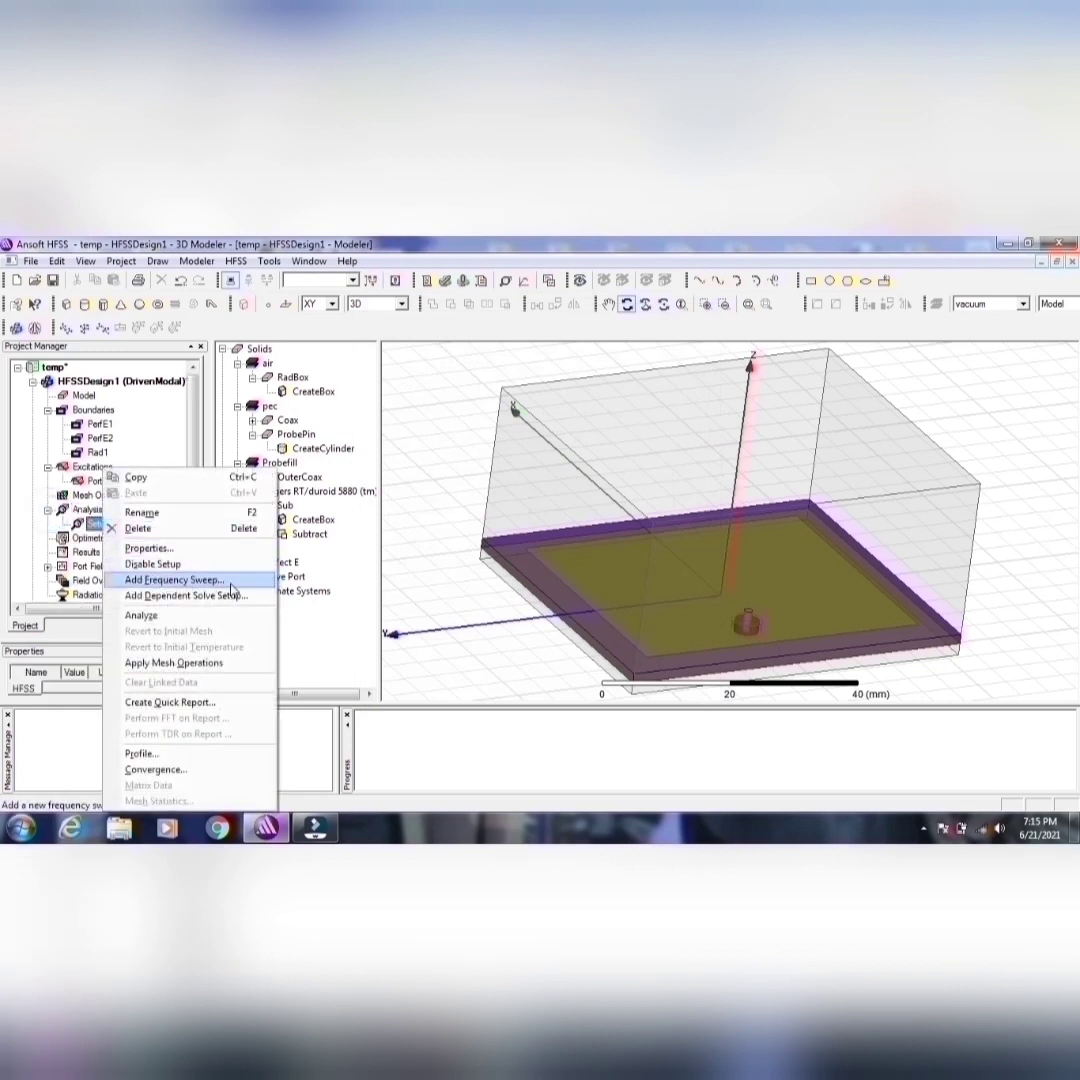
pyautogui.click(231, 588)
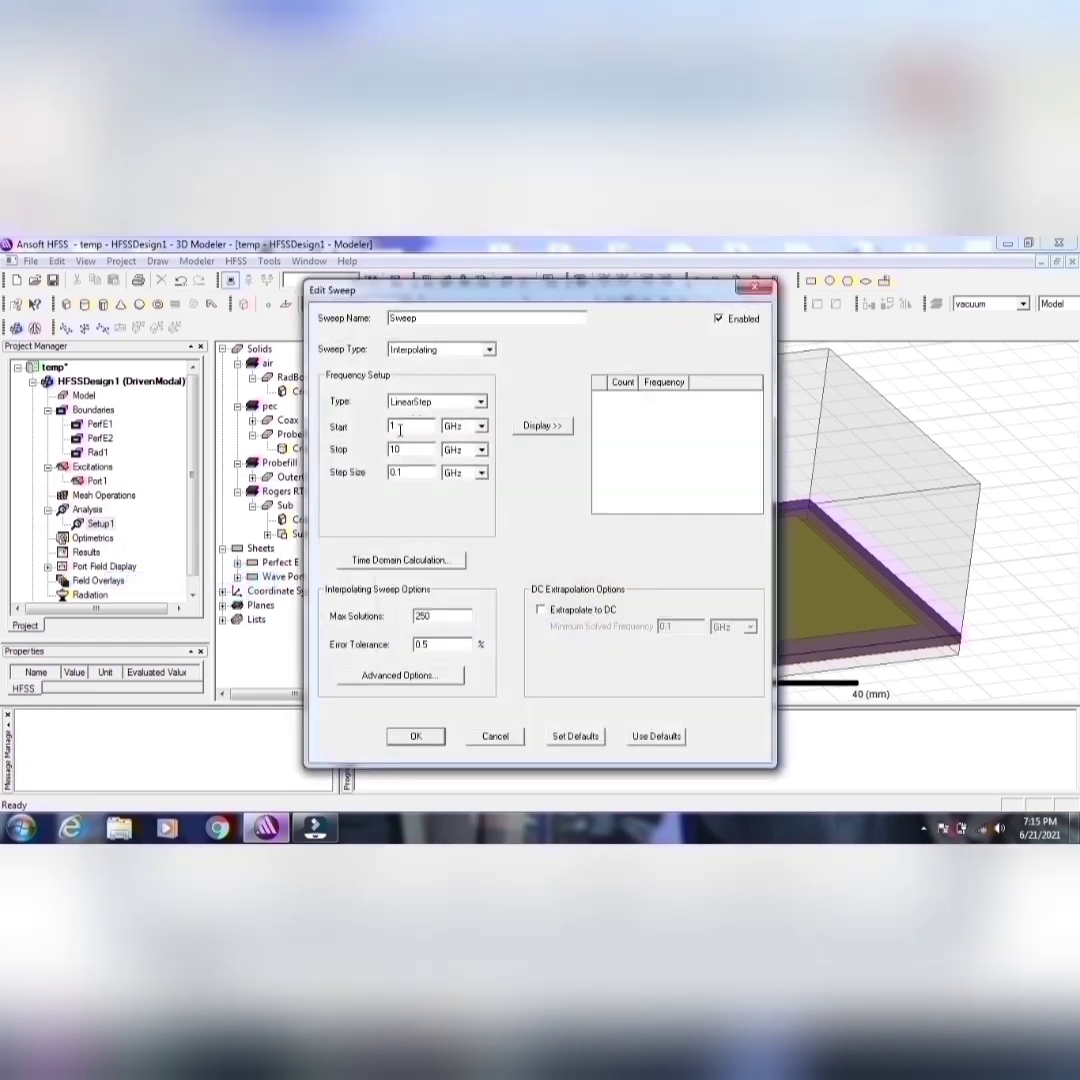
pyautogui.doubleClick(399, 428)
pyautogui.doubleClick(399, 450)
pyautogui.write('3')
pyautogui.click(401, 474)
pyautogui.write('0')
pyautogui.click(521, 427)
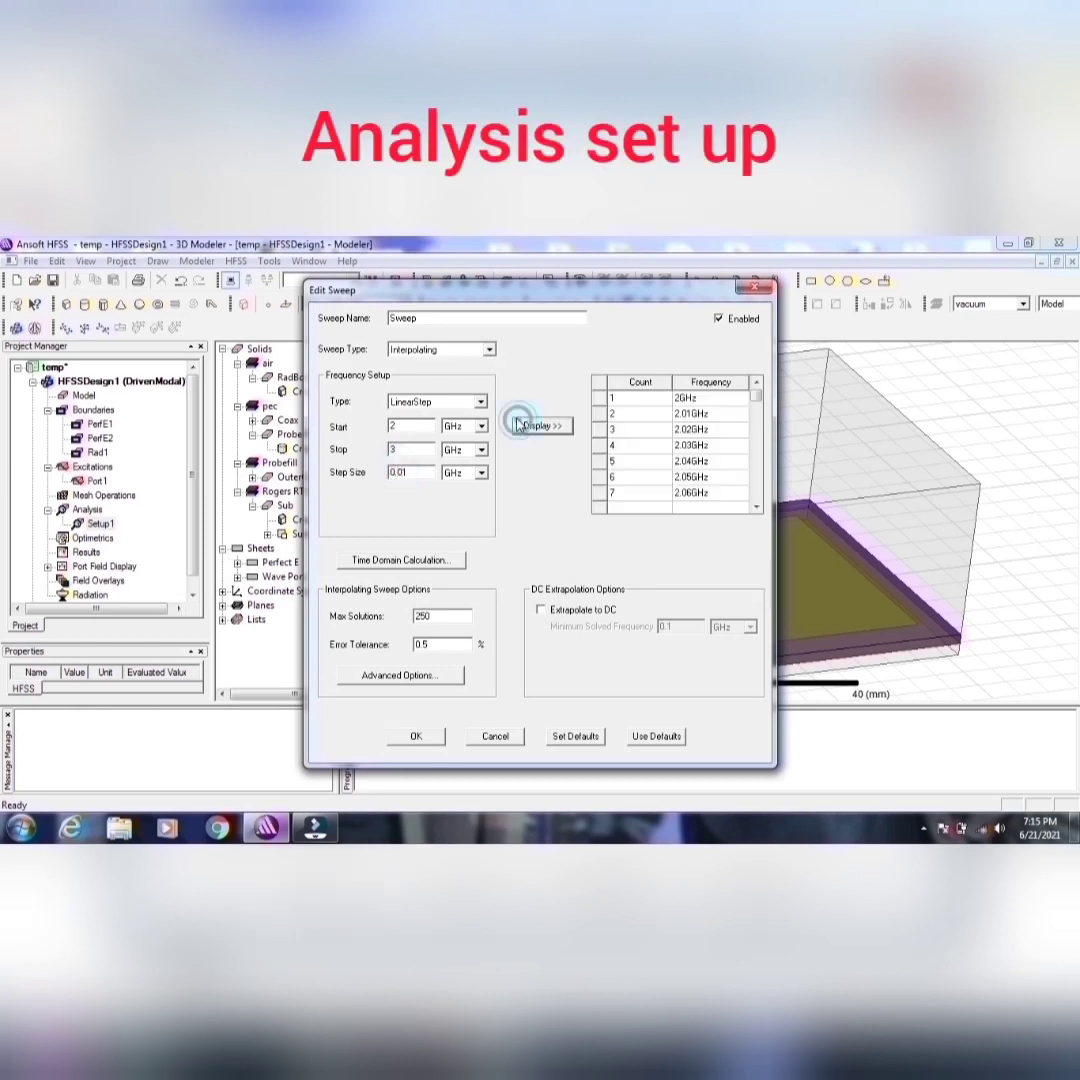
# Step: Set the sweep type to Fast and accept the frequency sweep
pyautogui.click(490, 350)
pyautogui.click(441, 377)
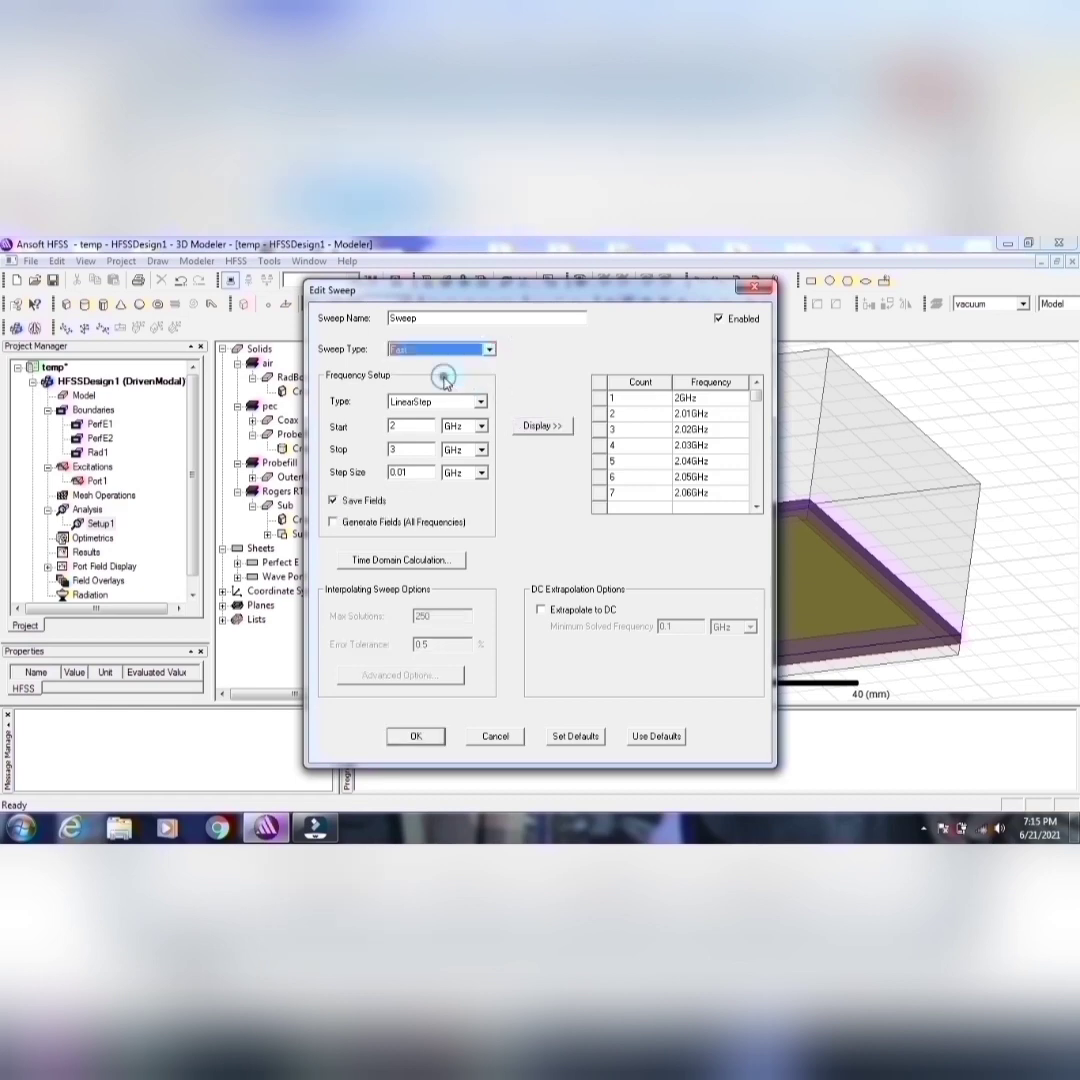
pyautogui.click(425, 735)
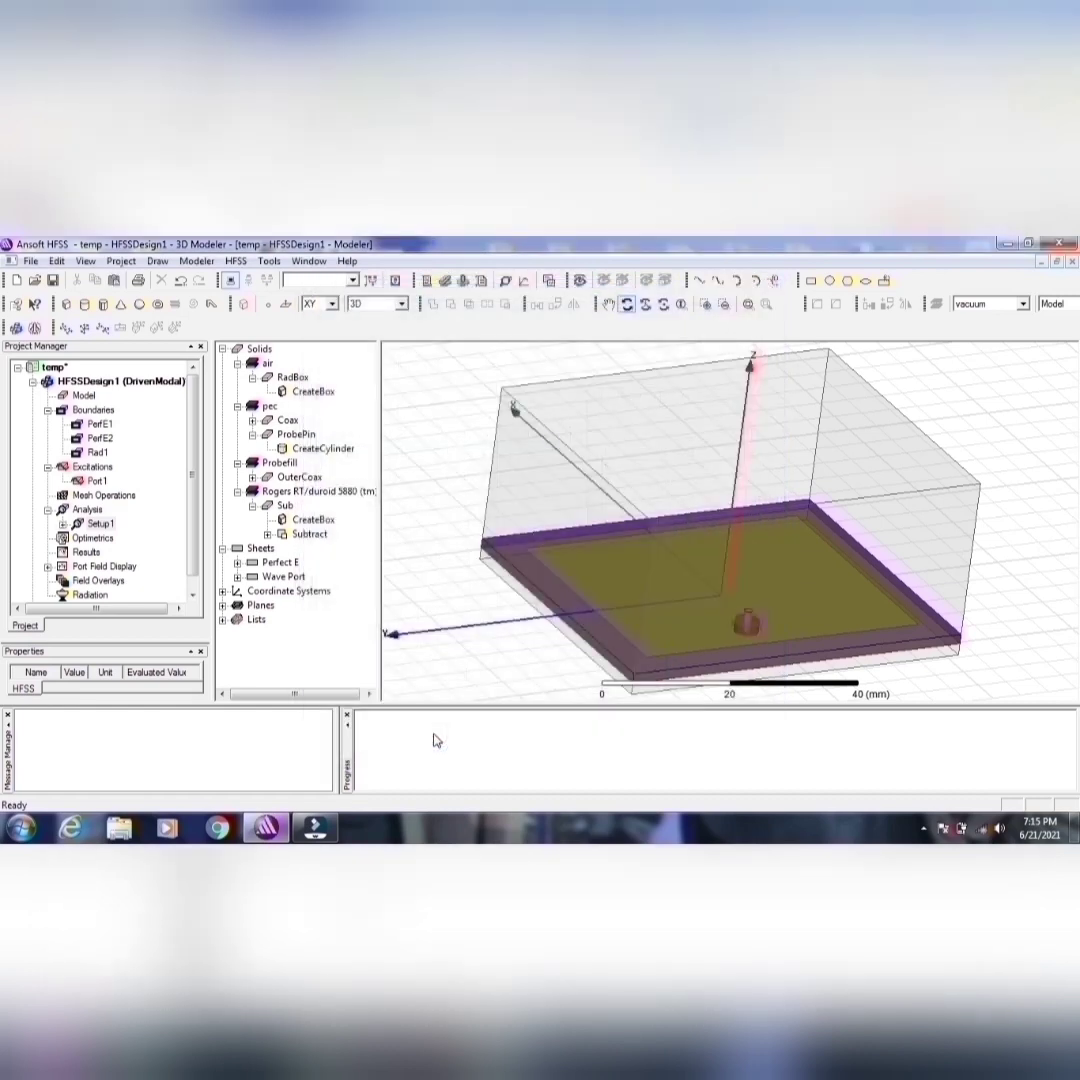
# Step: Insert an infinite sphere far field setup with phi from 0 to 90 deg in 90 deg steps, changing theta's start and step size
pyautogui.moveTo(190, 556); pyautogui.dragTo(189, 576)
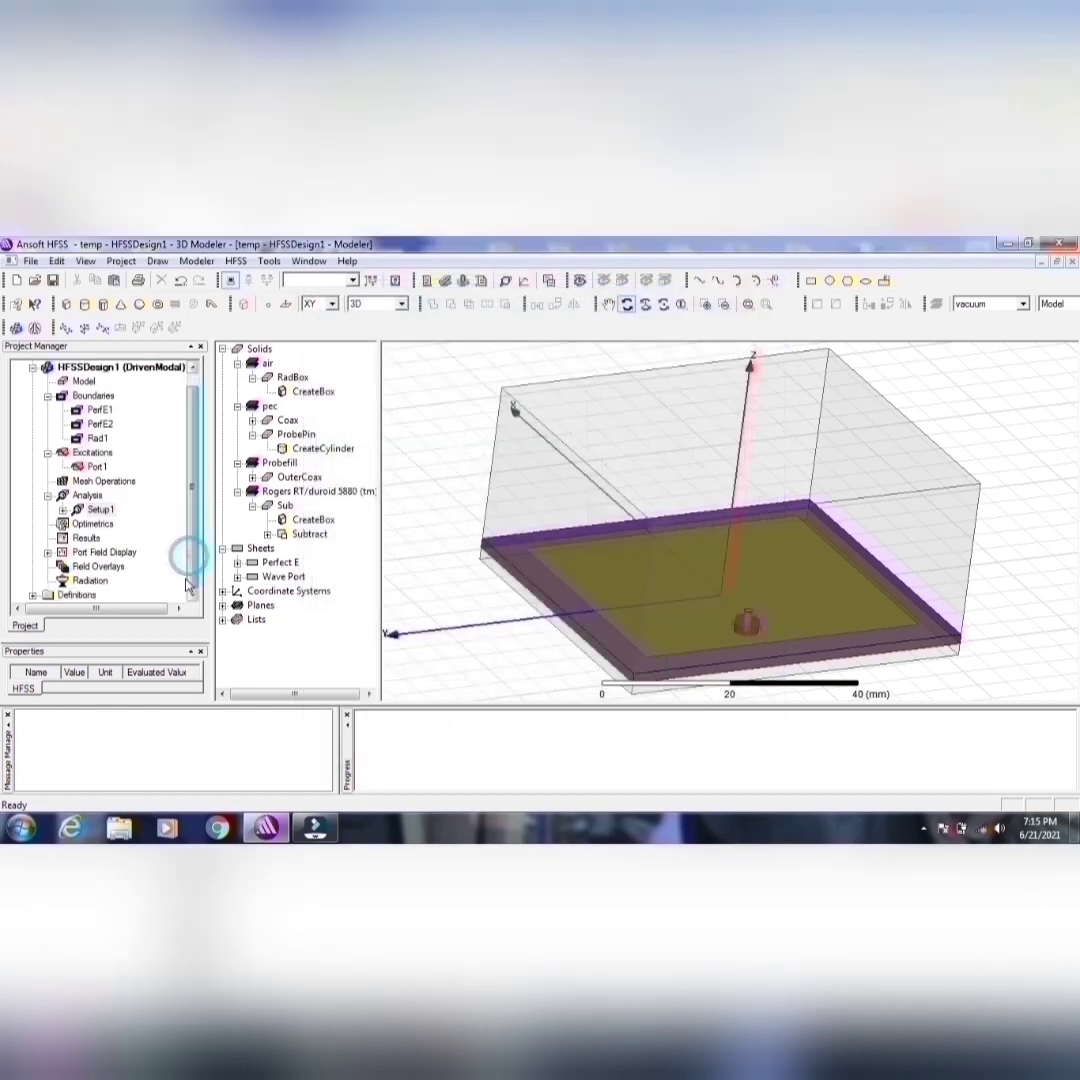
pyautogui.rightClick(100, 582)
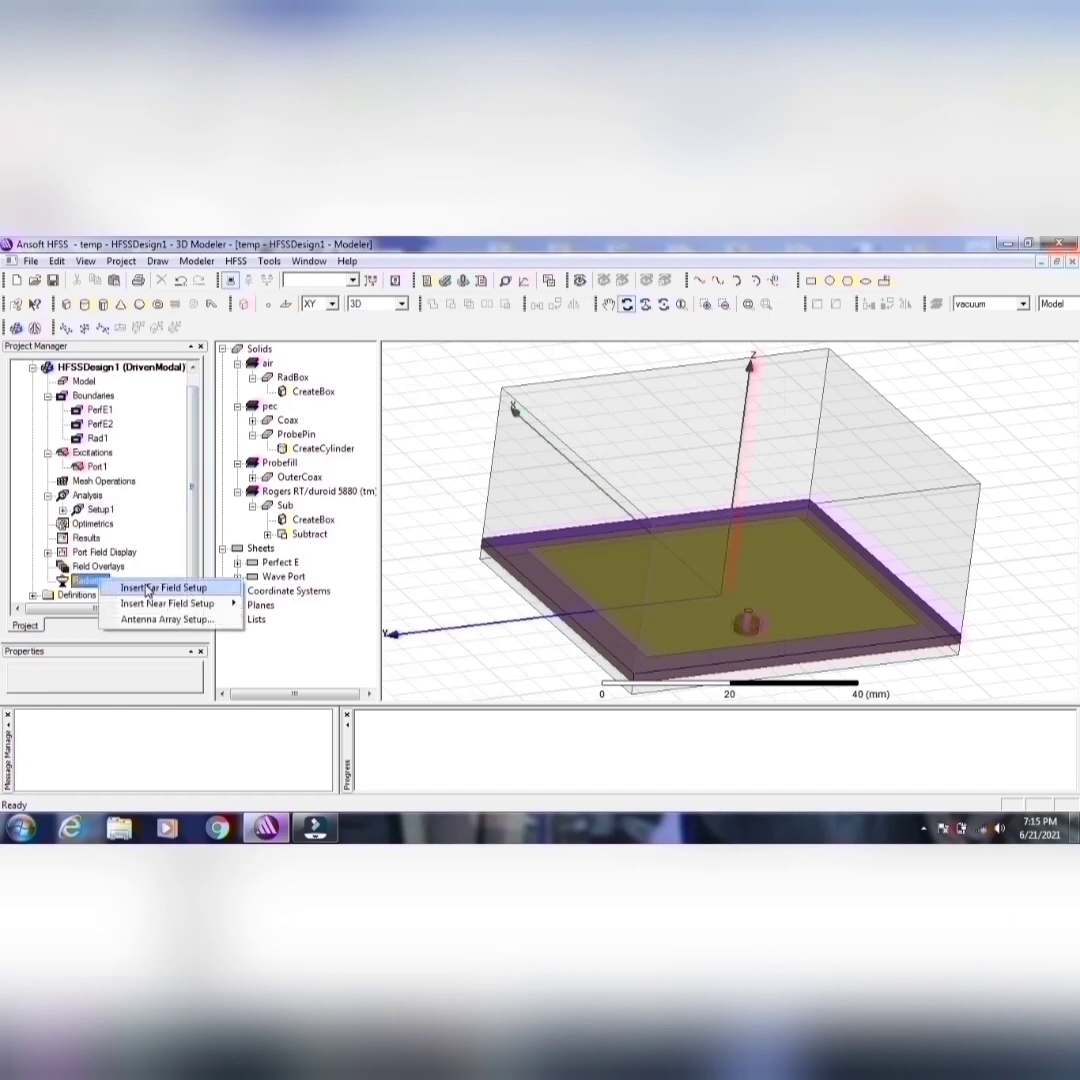
pyautogui.moveTo(140, 586)
pyautogui.click(275, 589)
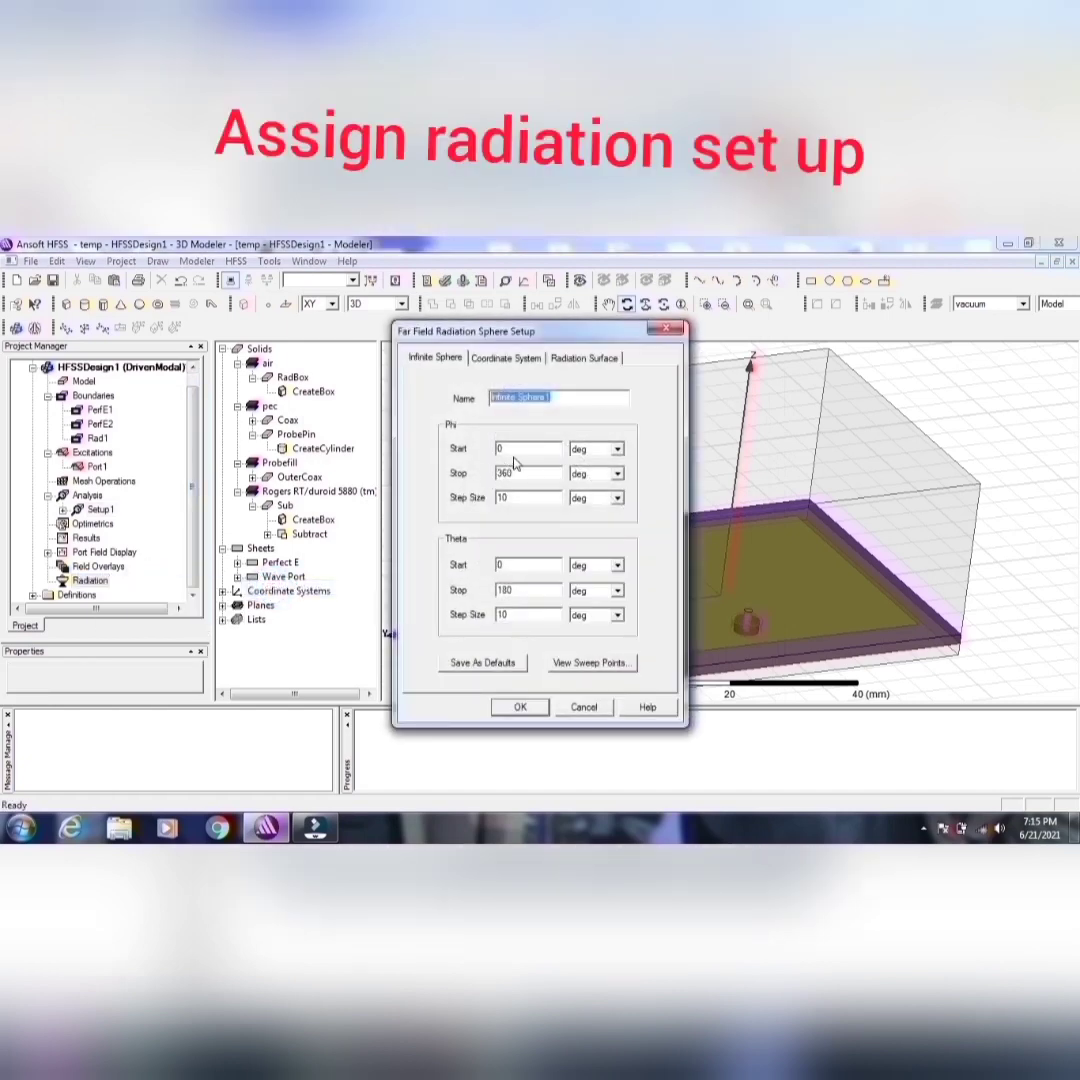
pyautogui.moveTo(516, 474); pyautogui.dragTo(488, 503)
pyautogui.write('9')
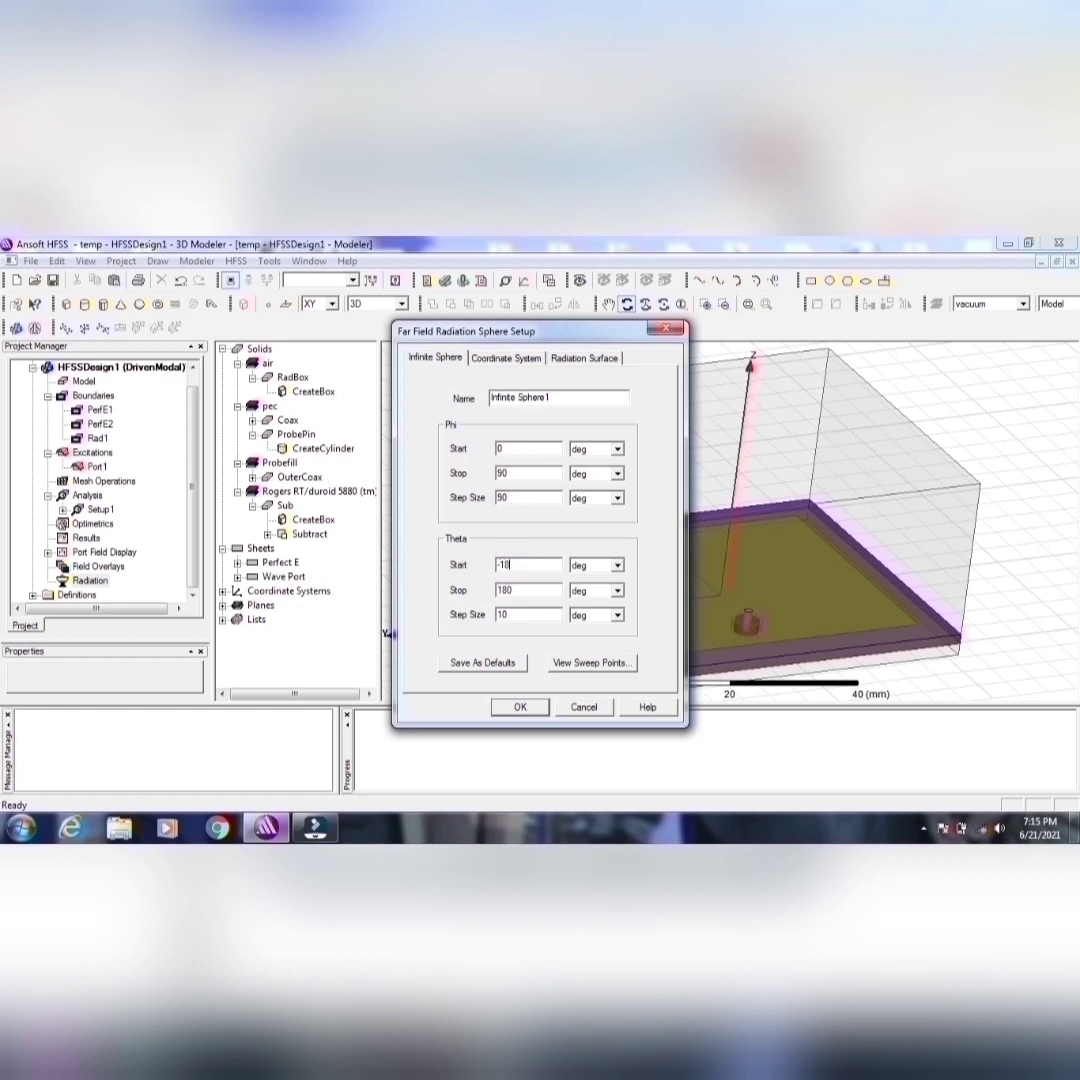
pyautogui.moveTo(531, 613); pyautogui.dragTo(499, 627)
pyautogui.click(514, 710)
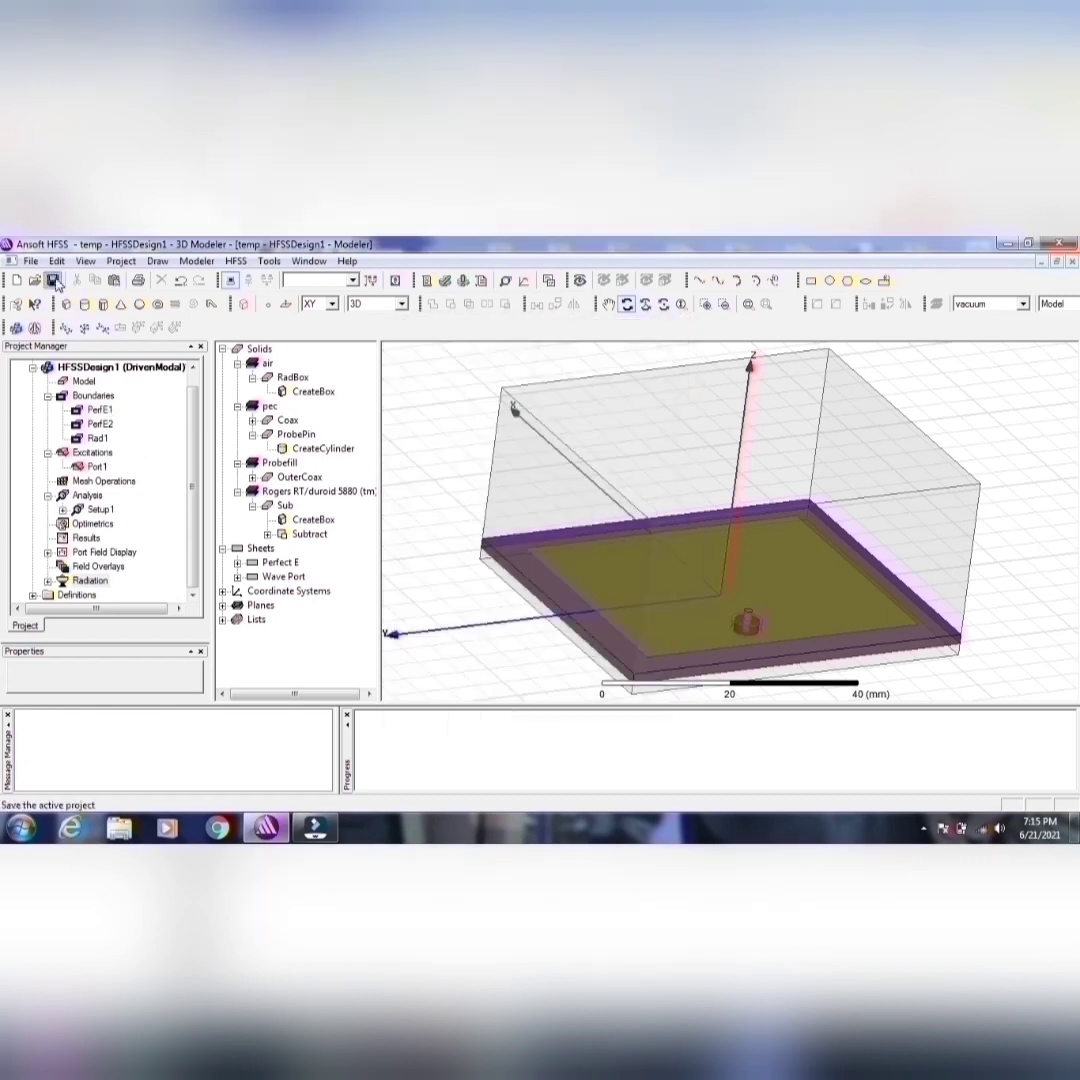
# Step: Save the project and validate the completed design
pyautogui.click(443, 280)
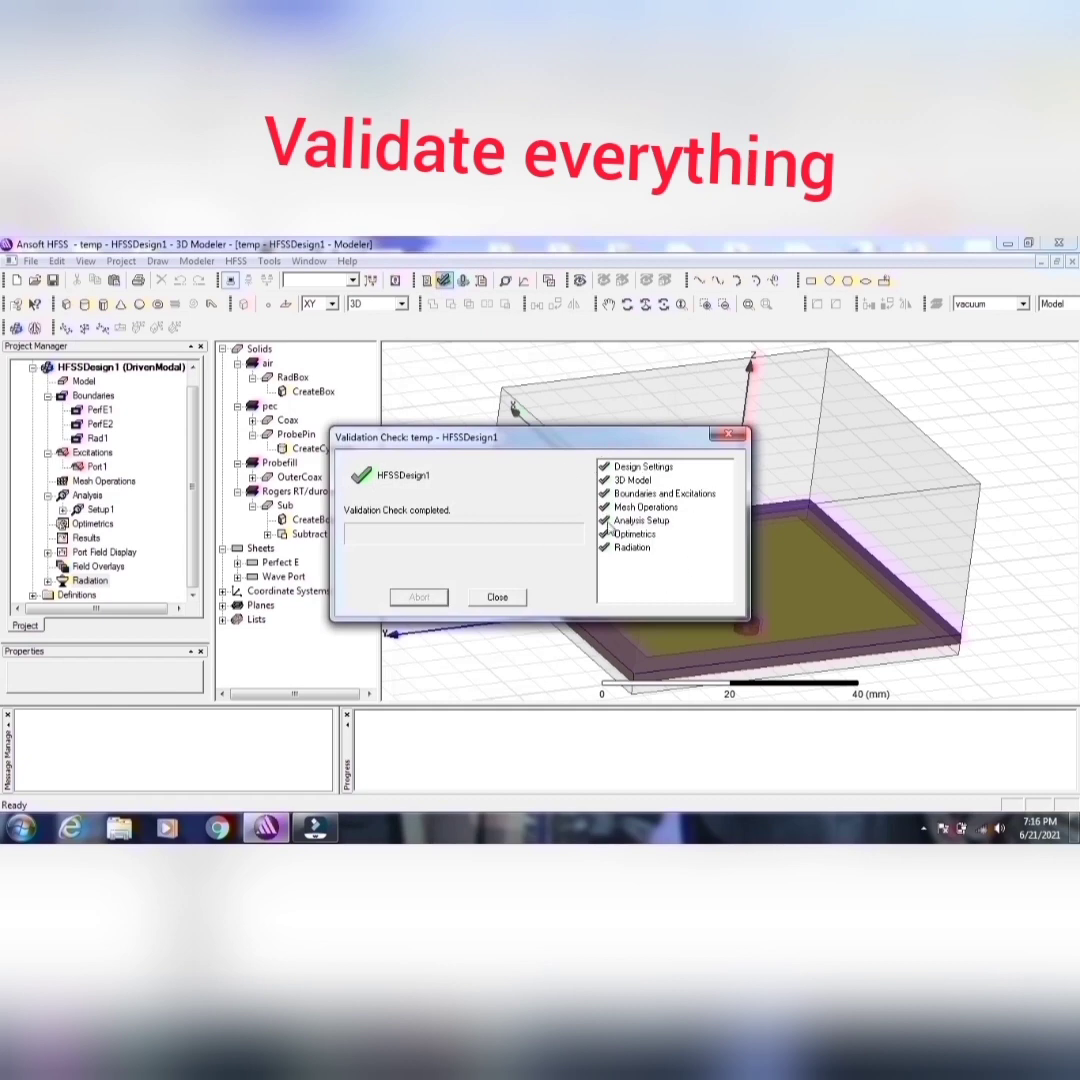
# Step: Close the validation check and run the analysis of the design
pyautogui.click(498, 598)
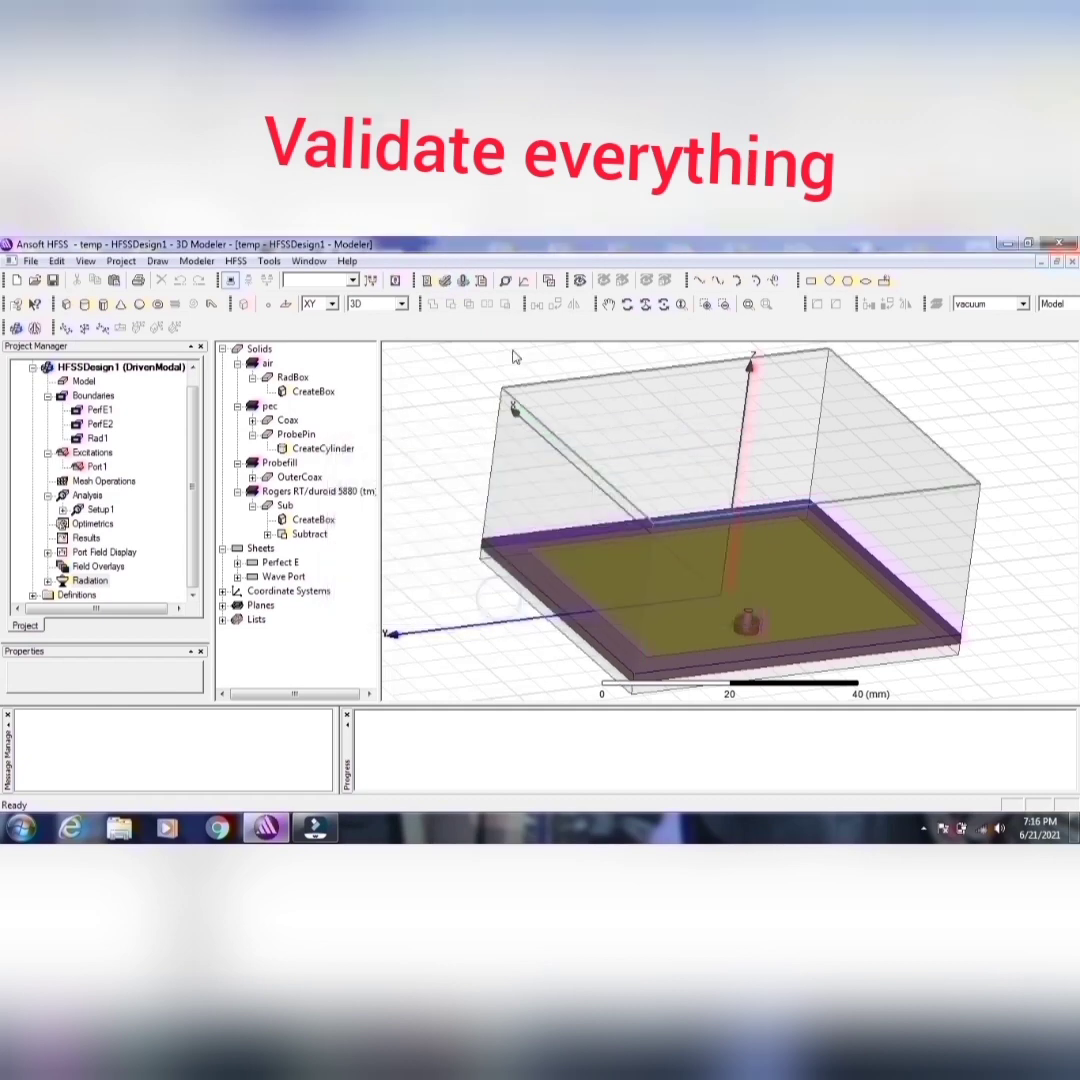
pyautogui.click(465, 285)
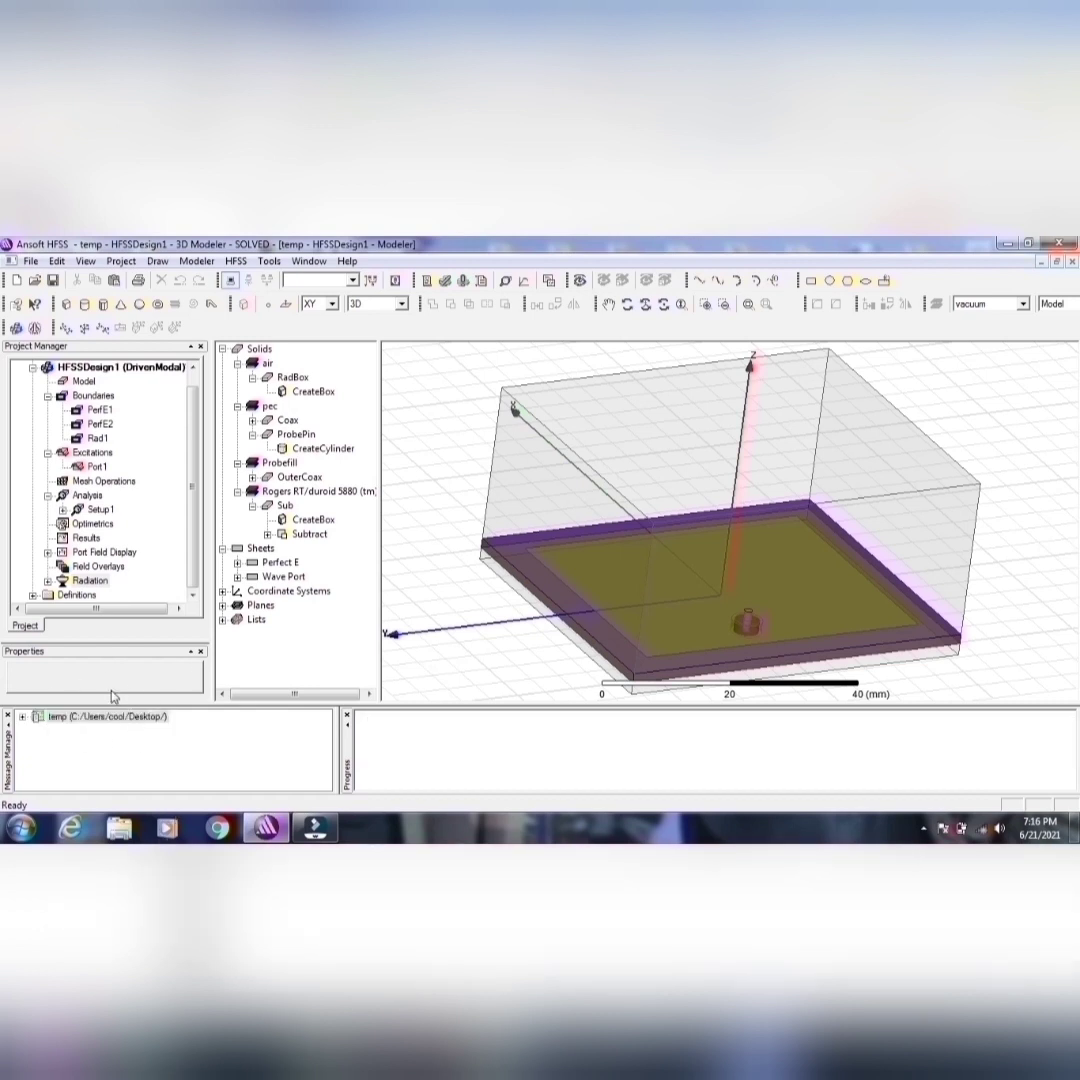
# Step: Create a rectangular modal solution data plot of dB(S(Port1,Port1)) against frequency, using the Setup1 : Sweep solution
pyautogui.rightClick(86, 540)
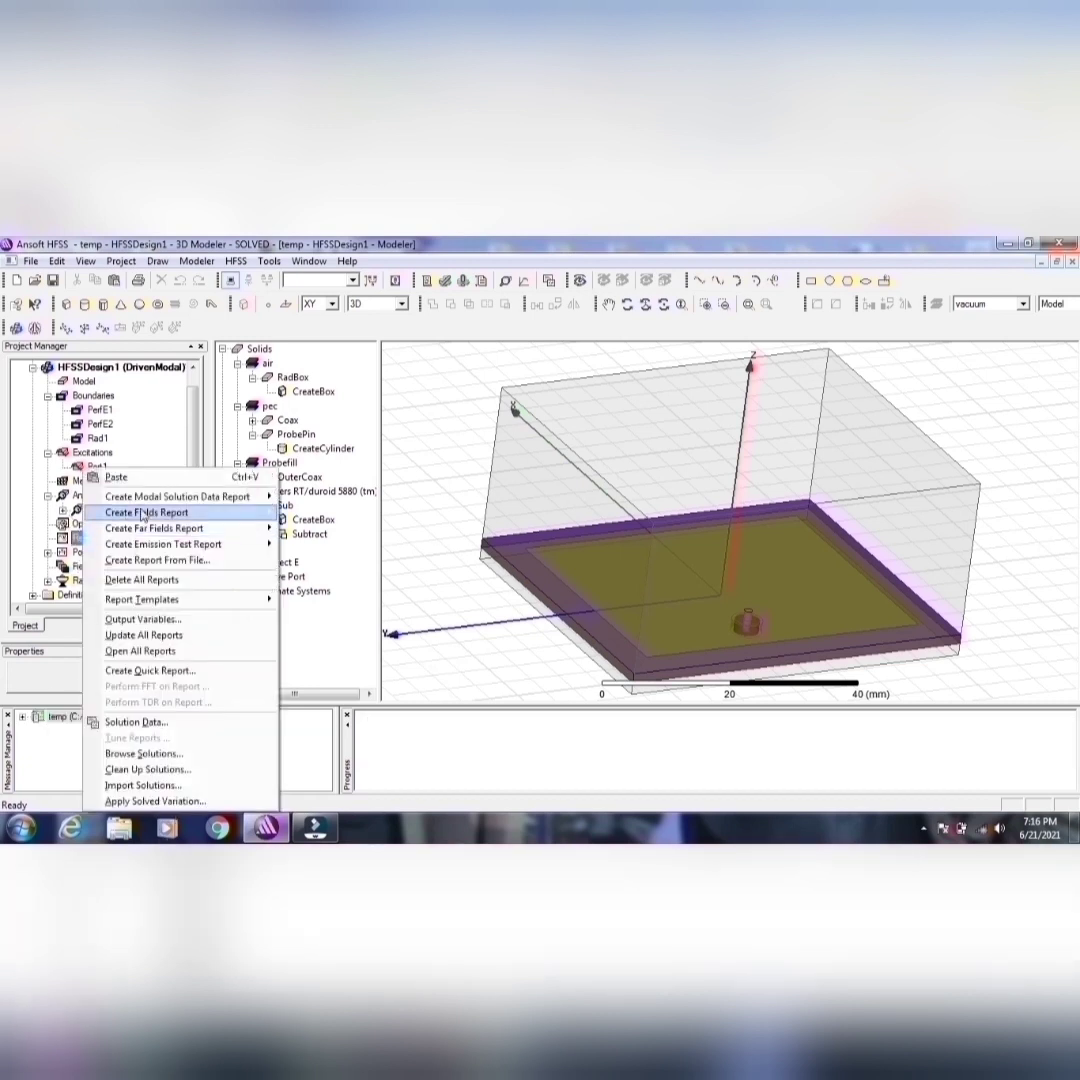
pyautogui.moveTo(240, 497)
pyautogui.click(310, 497)
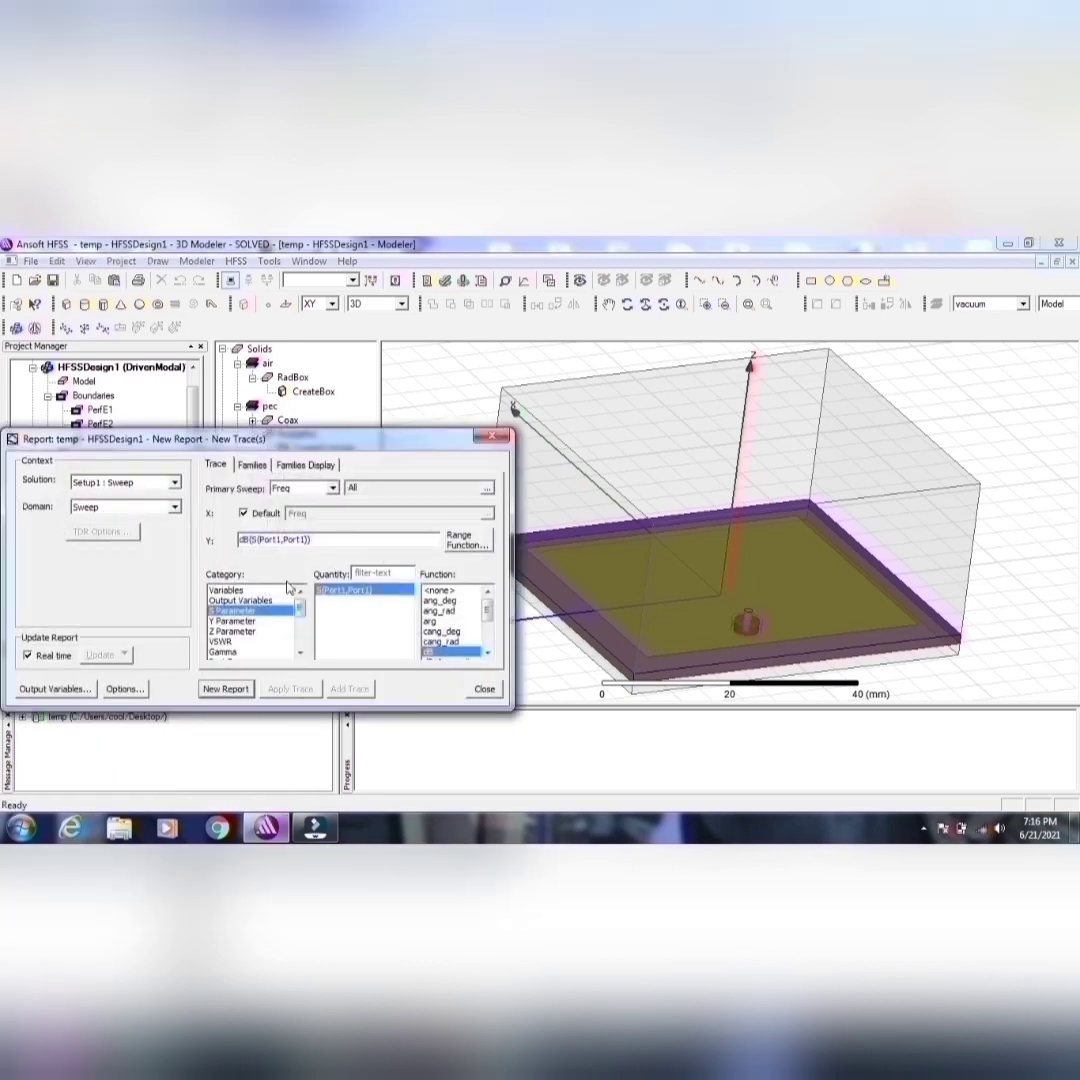
pyautogui.click(228, 689)
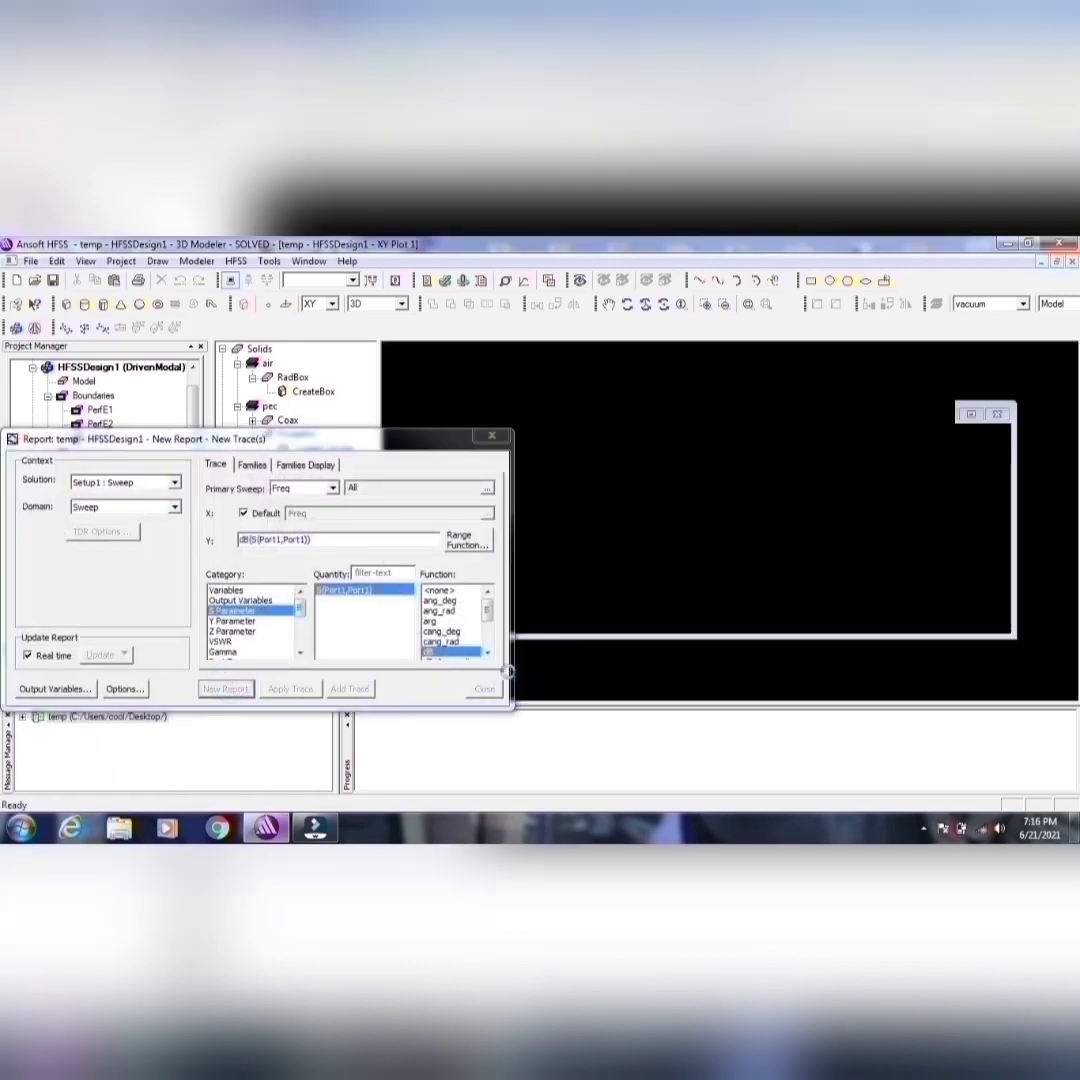
pyautogui.click(494, 440)
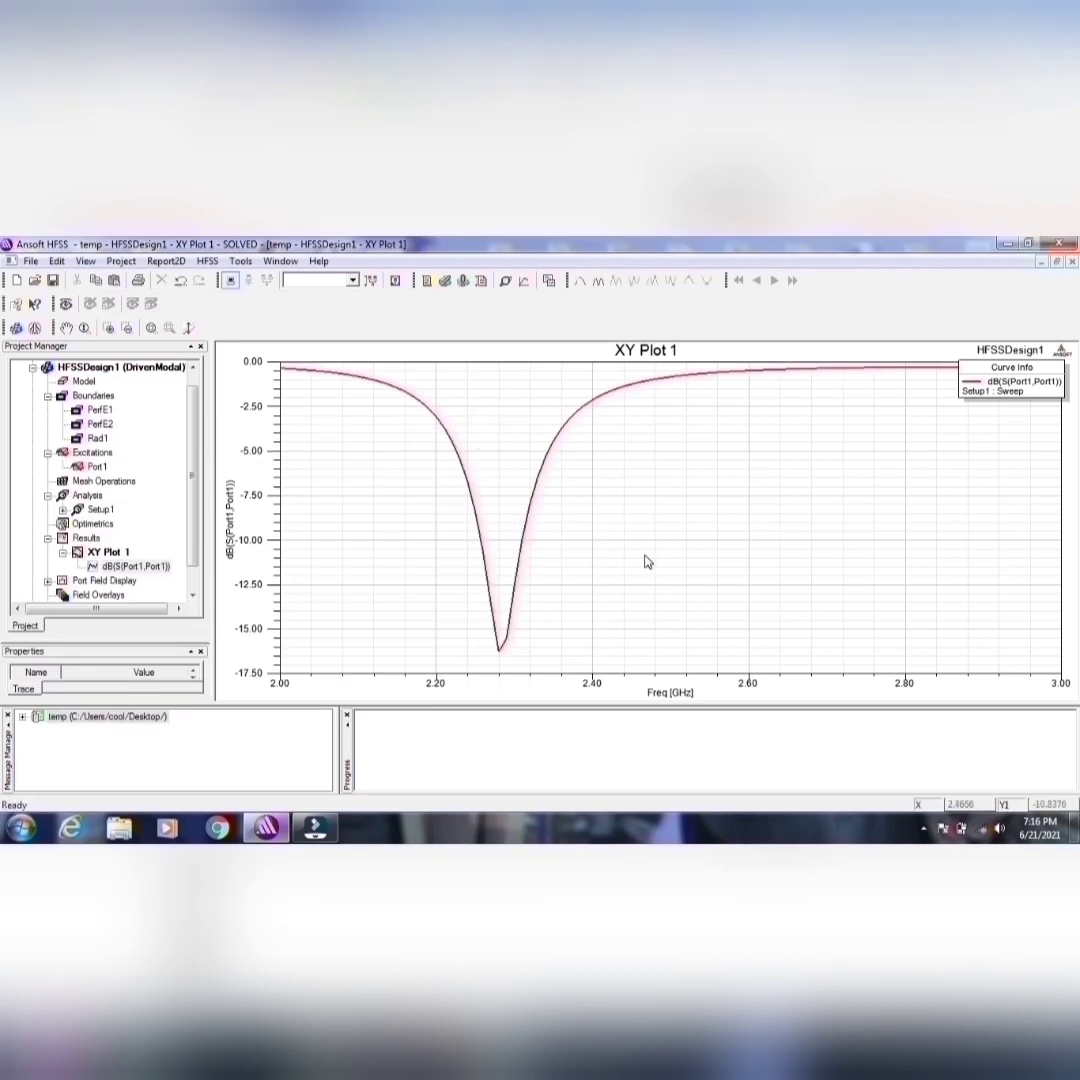
# Step: Place a marker on the lowest point of the dB(S(Port1,Port1)) curve, at 2.28 GHz
pyautogui.rightClick(566, 556)
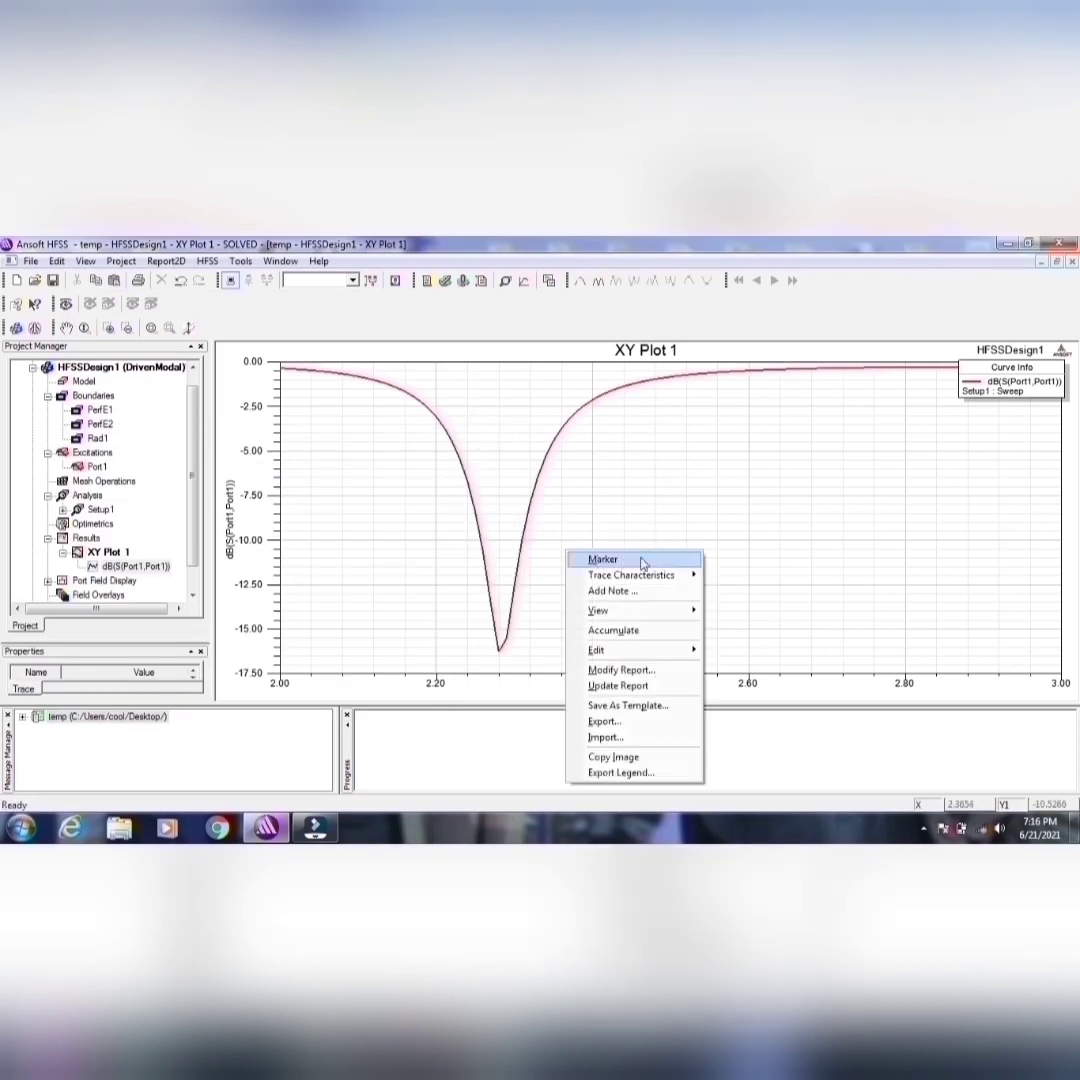
pyautogui.moveTo(640, 559)
pyautogui.click(745, 489)
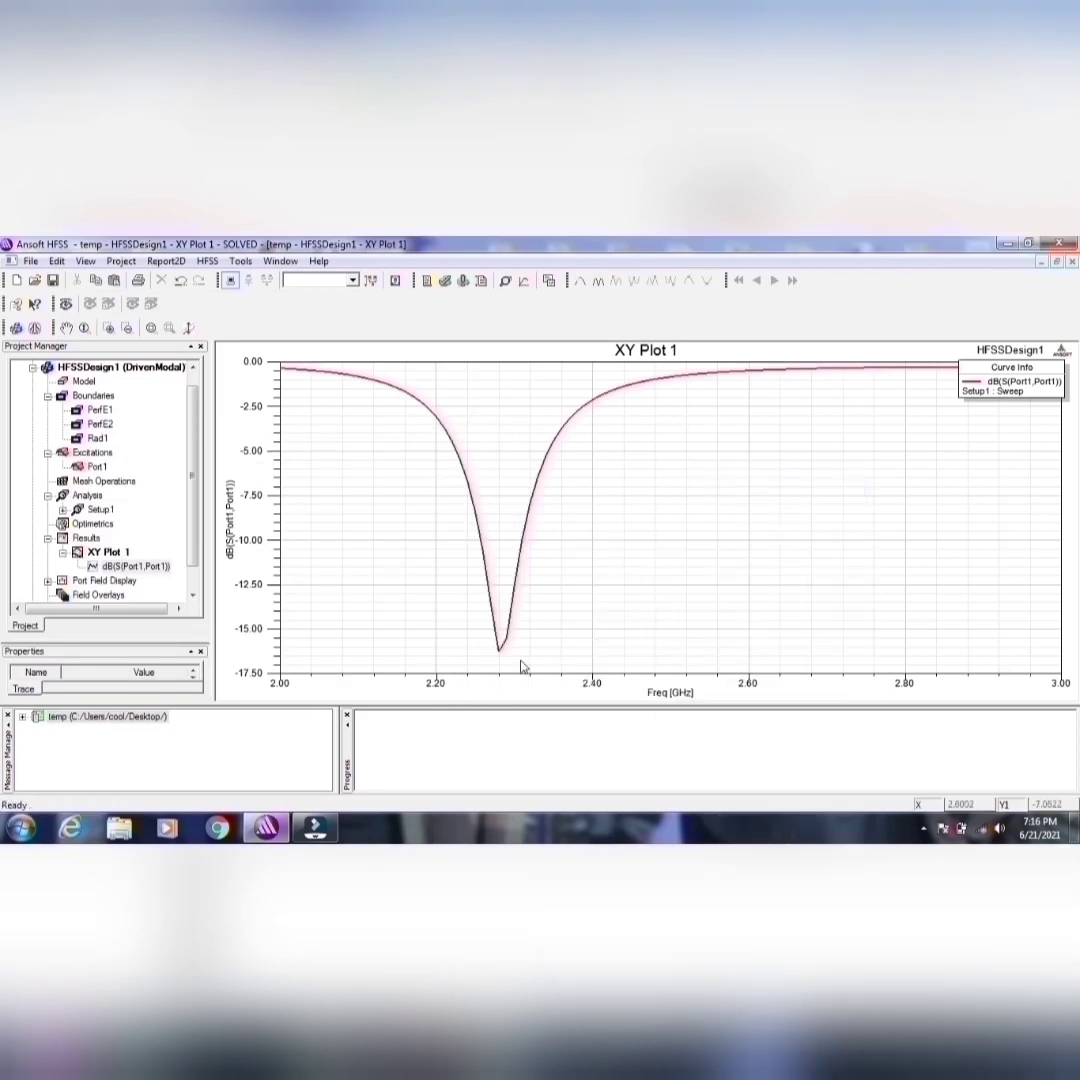
pyautogui.click(498, 652)
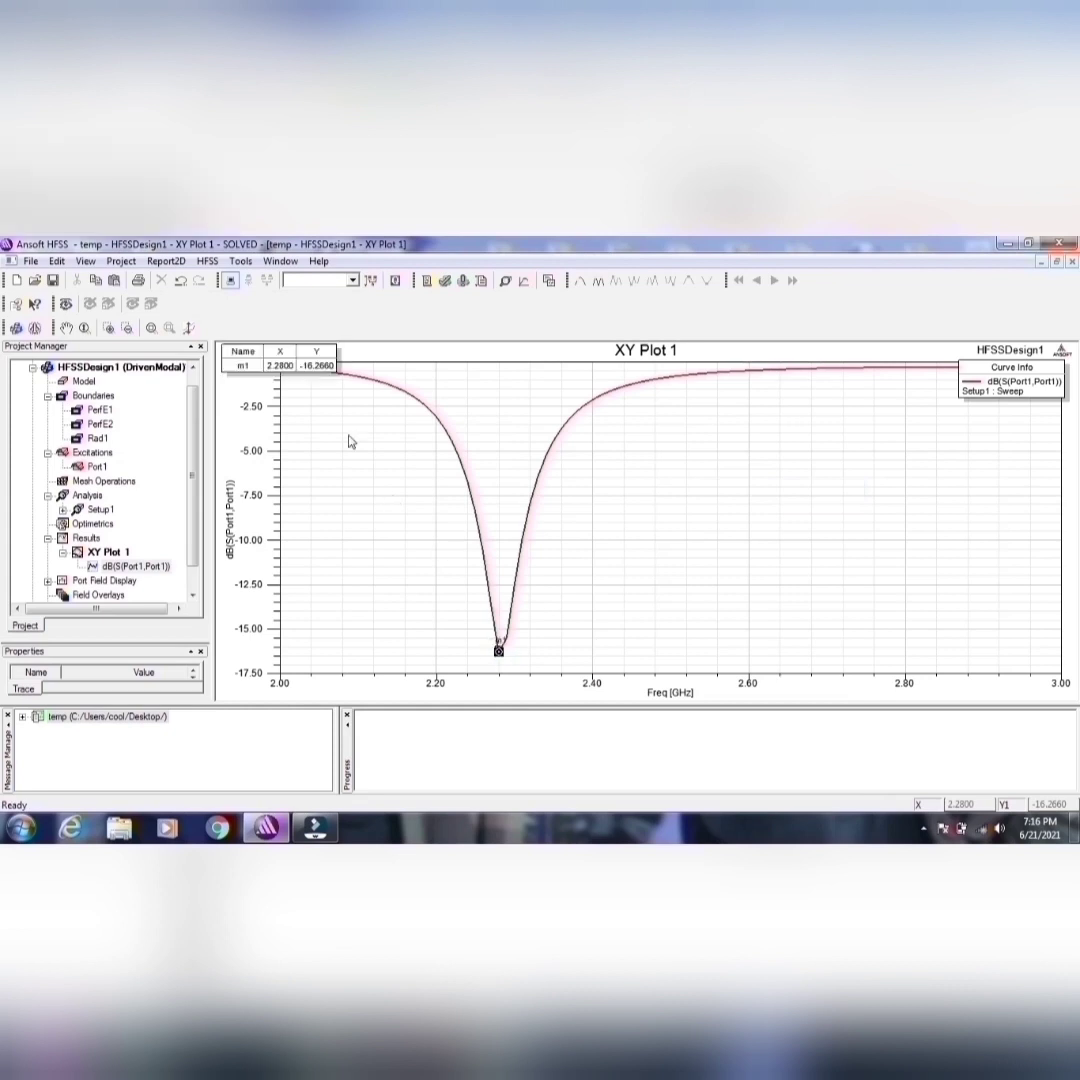
pyautogui.click(444, 428)
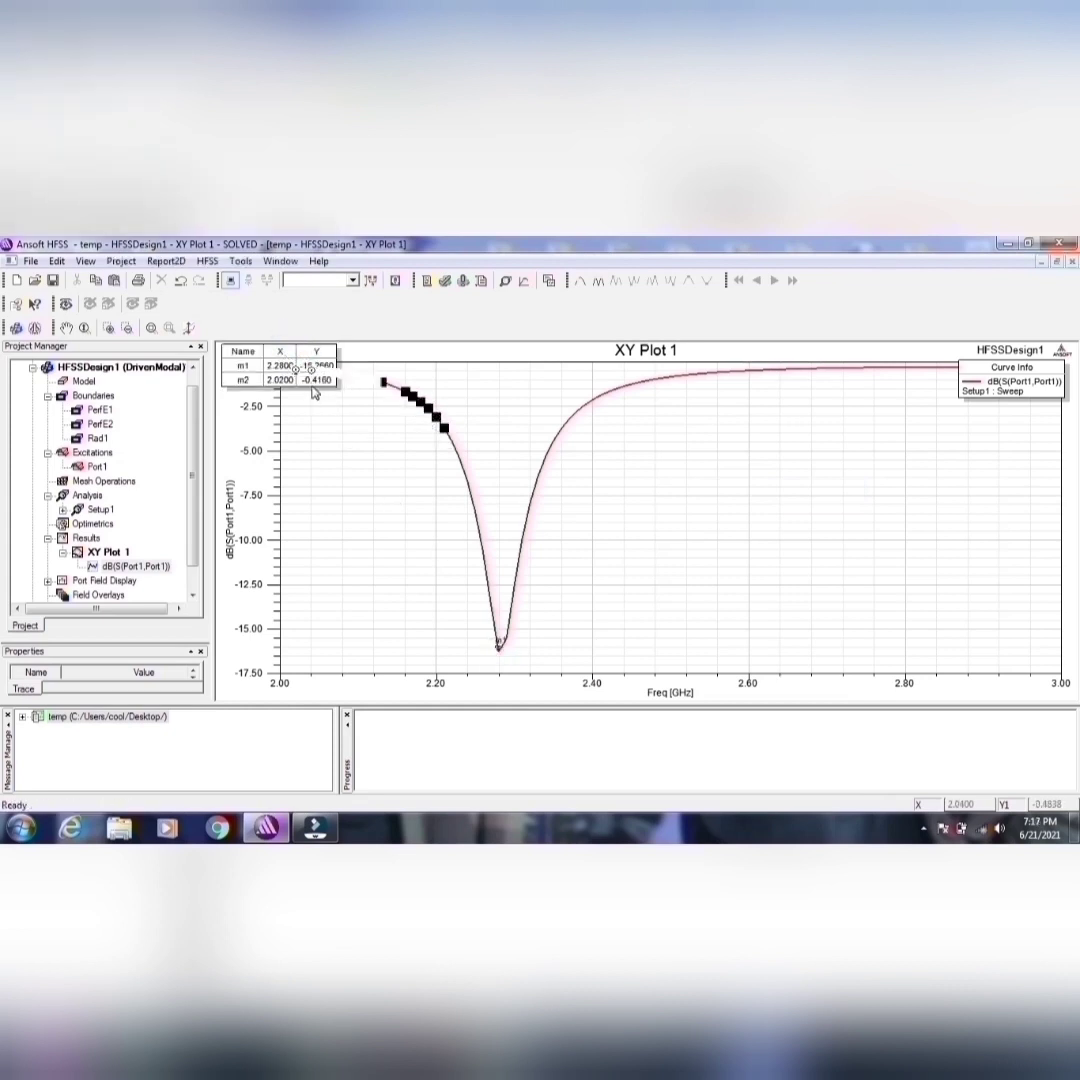
pyautogui.click(313, 392)
pyautogui.click(314, 390)
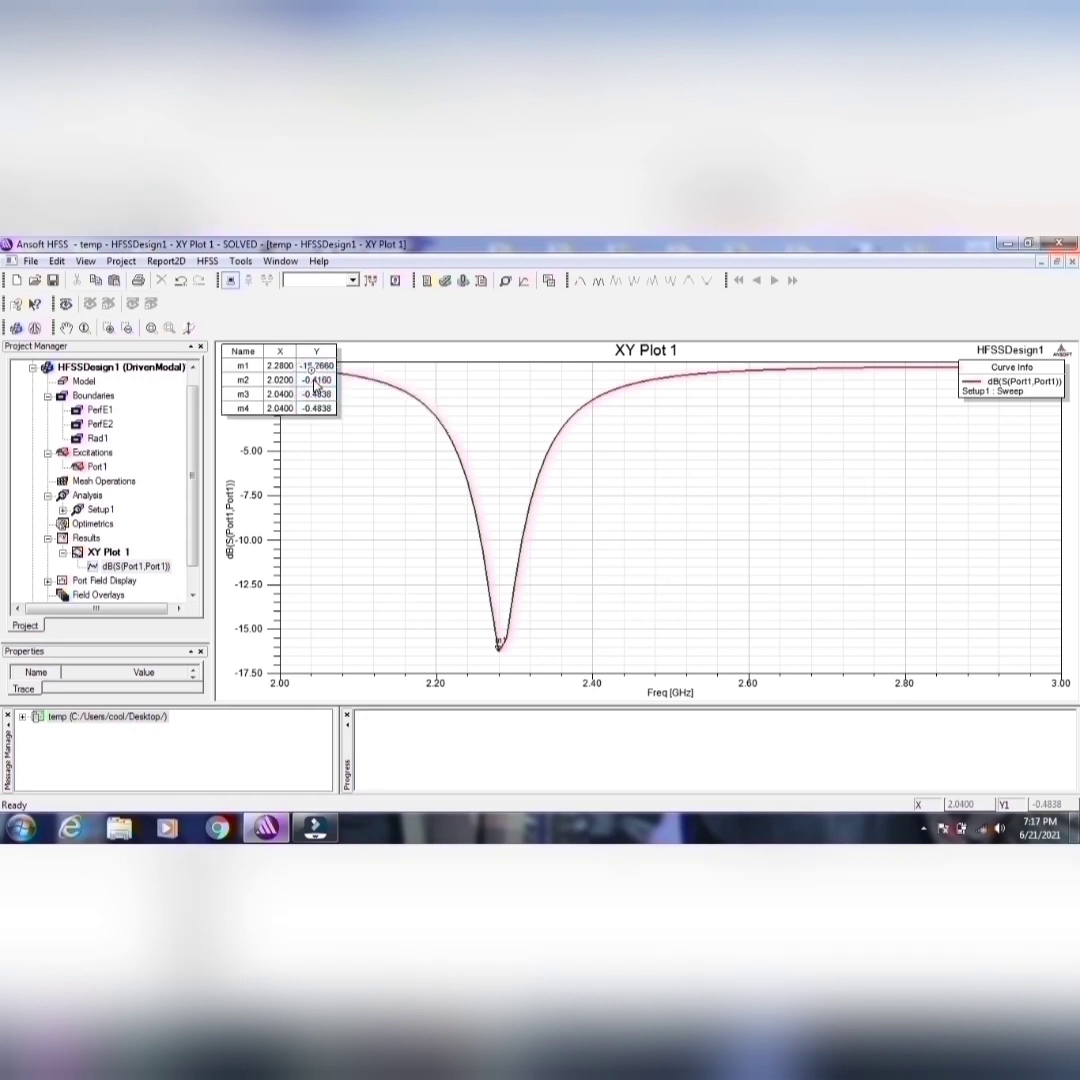
pyautogui.click(316, 385)
# Step: End marker mode and delete the extra markers m2 to m5, keeping only the marker at the curve's dip
pyautogui.rightClick(316, 382)
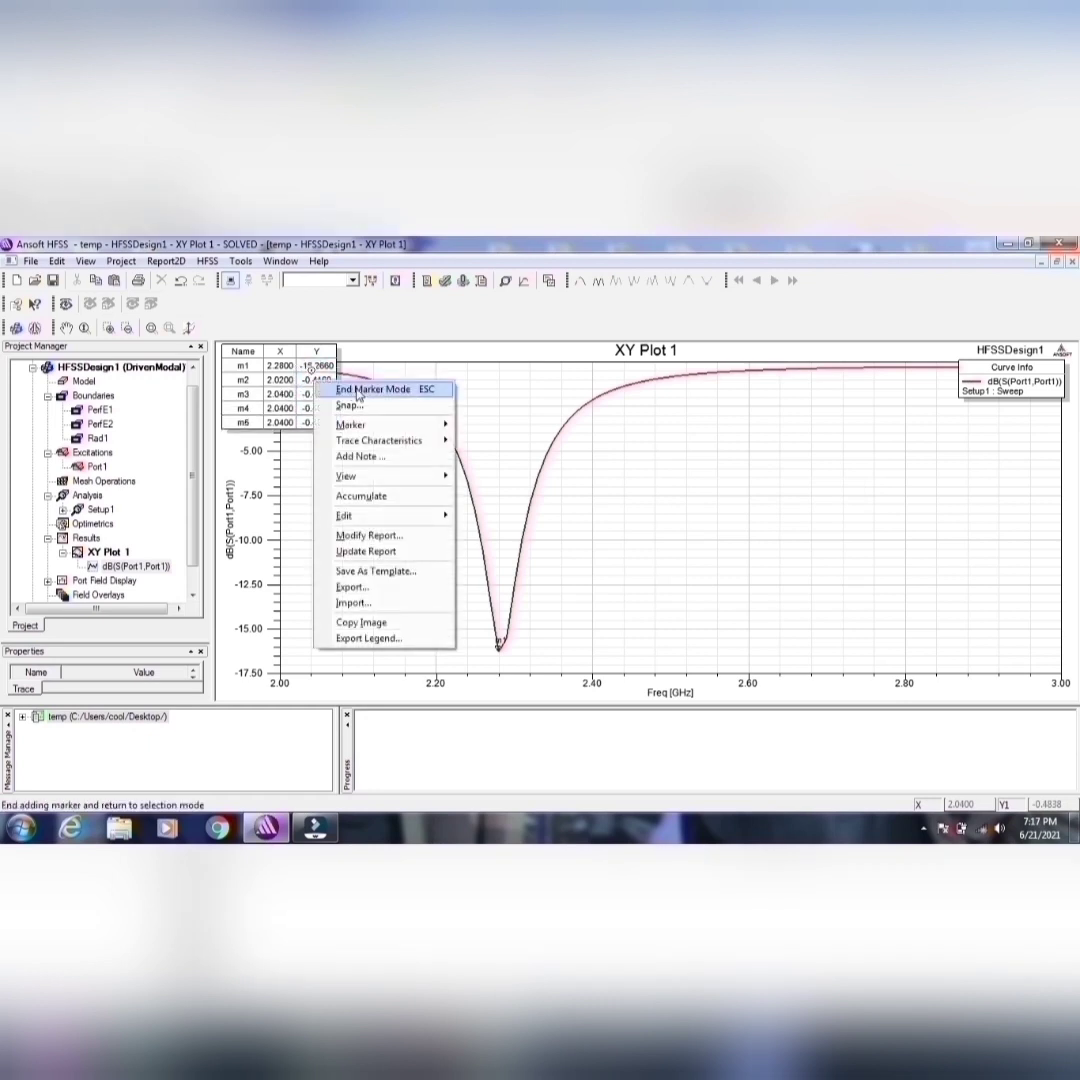
pyautogui.click(360, 391)
pyautogui.click(313, 415)
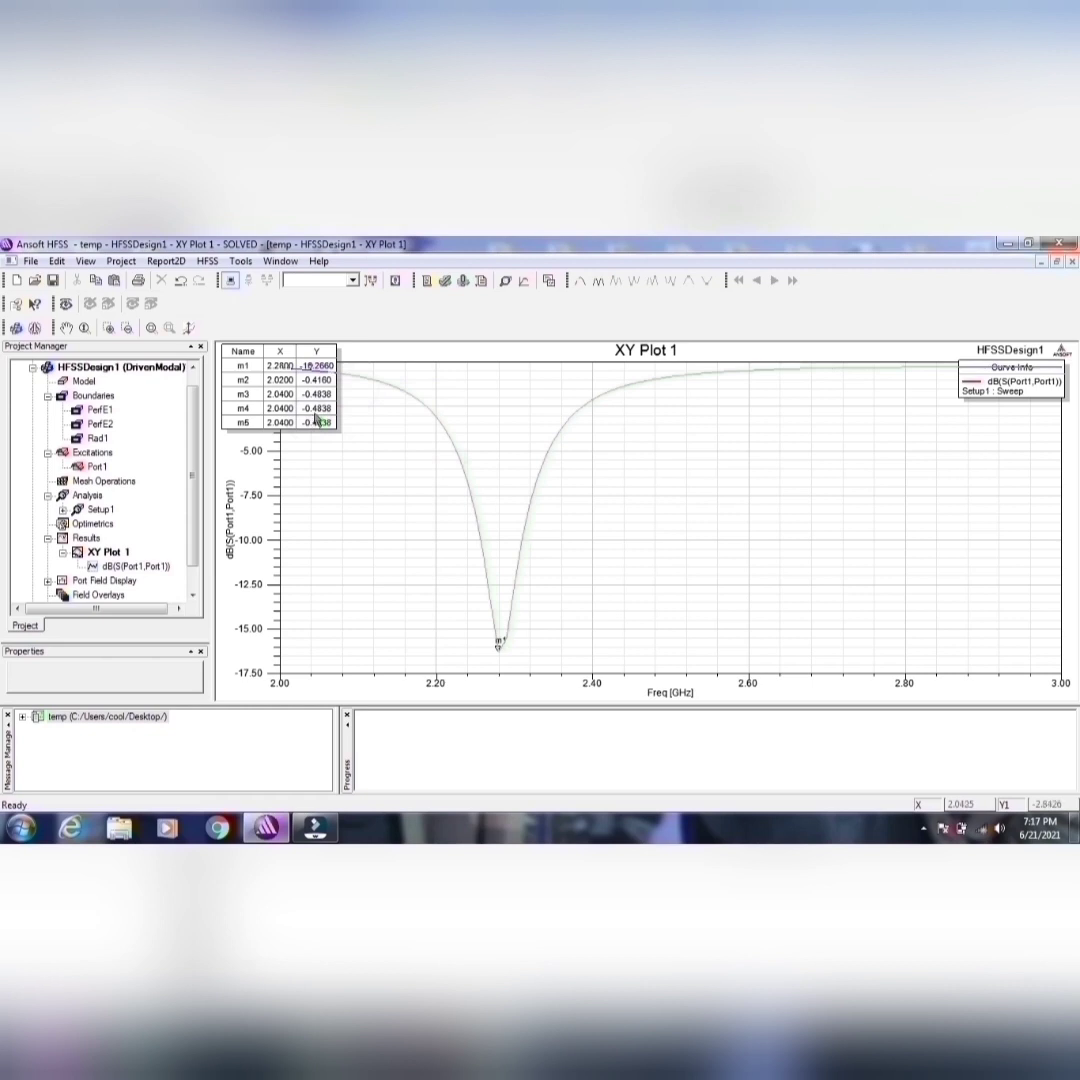
pyautogui.click(313, 424)
pyautogui.press('Delete')
pyautogui.click(316, 410)
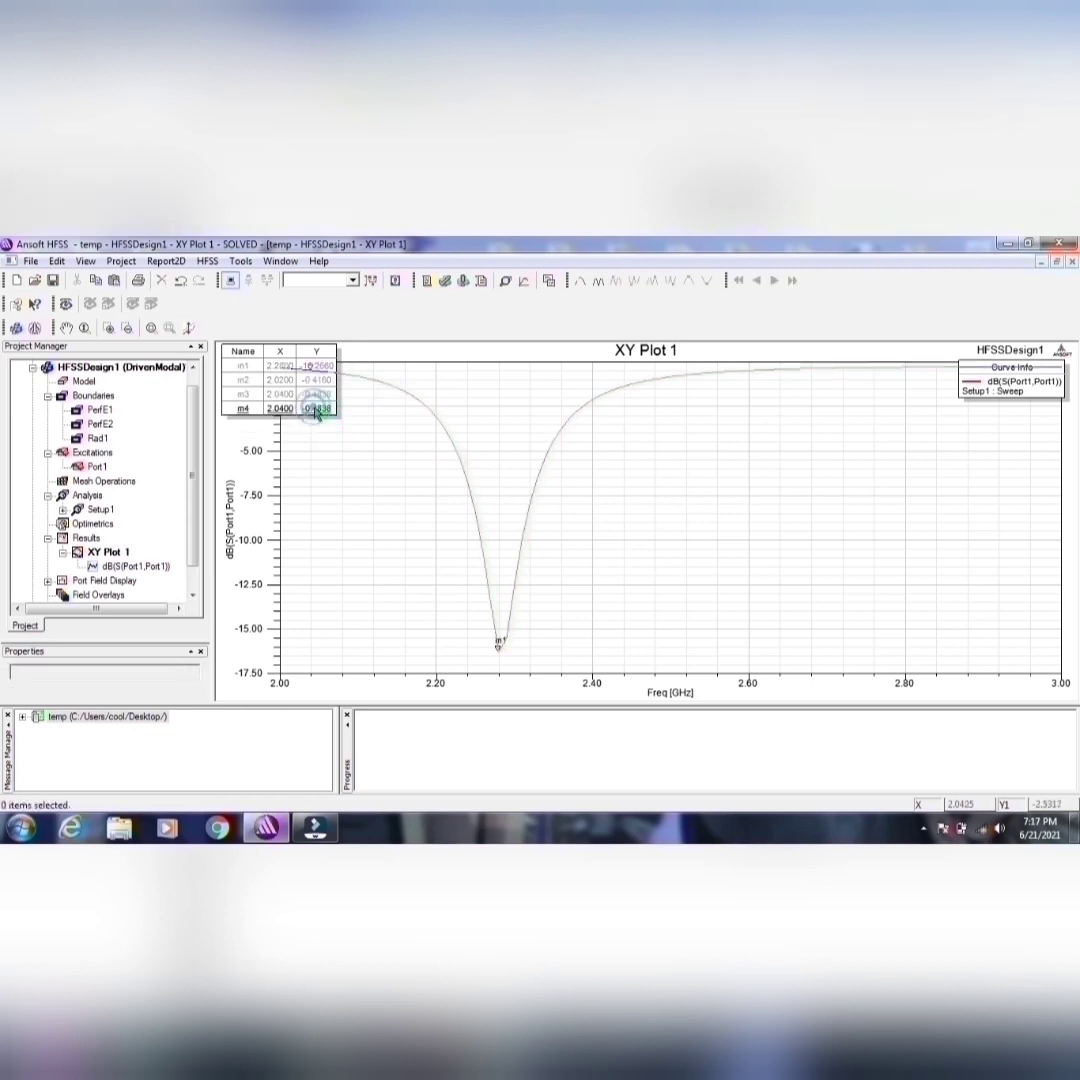
pyautogui.press('Delete')
pyautogui.click(316, 394)
pyautogui.press('Delete')
pyautogui.click(316, 380)
pyautogui.press('Delete')
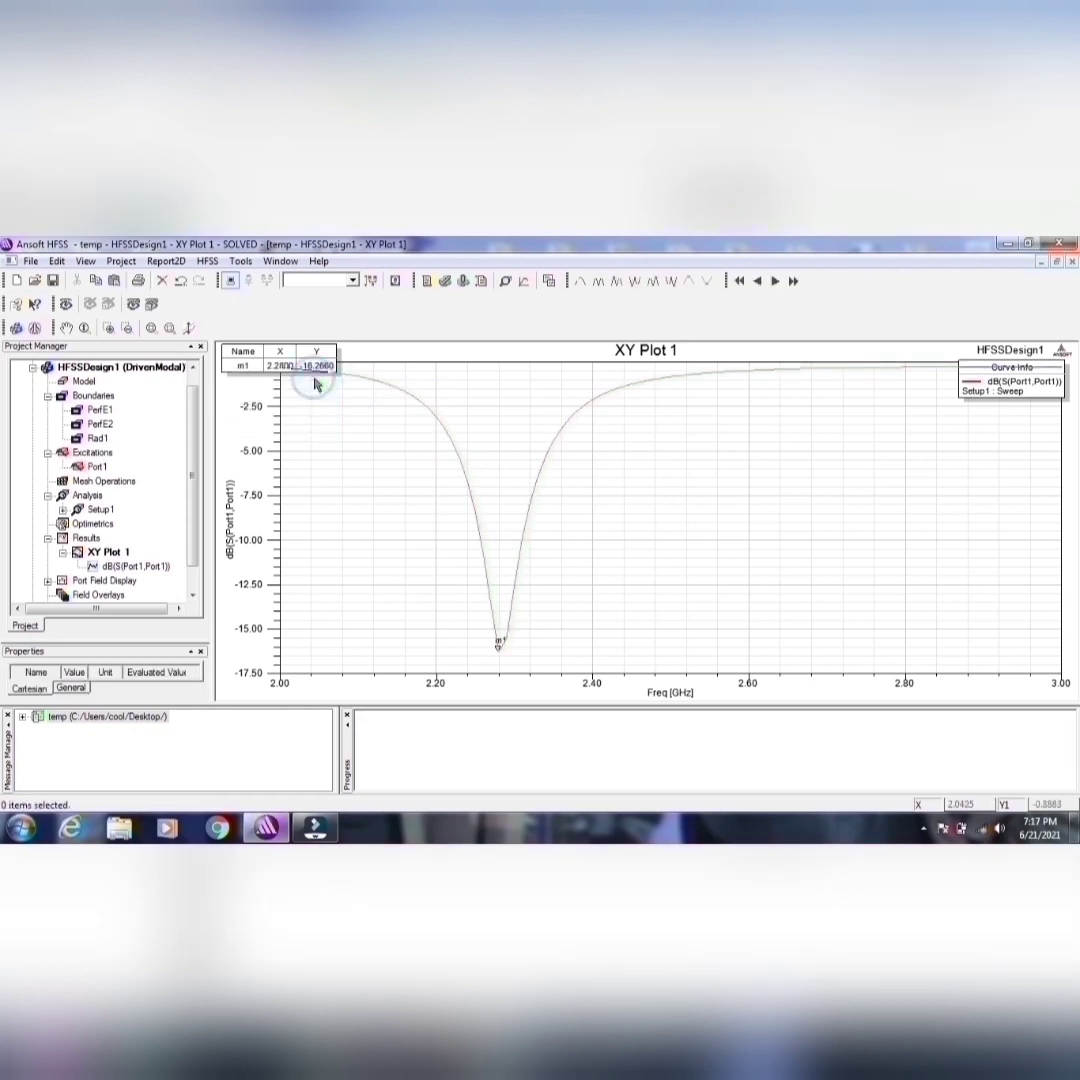
# Step: Move the marker table into the empty plot area beside the curve's dip and select the dB(S(Port1,Port1)) trace
pyautogui.moveTo(300, 365)
pyautogui.mouseDown()
pyautogui.moveTo(584, 667)
pyautogui.moveTo(605, 616)
pyautogui.mouseUp()
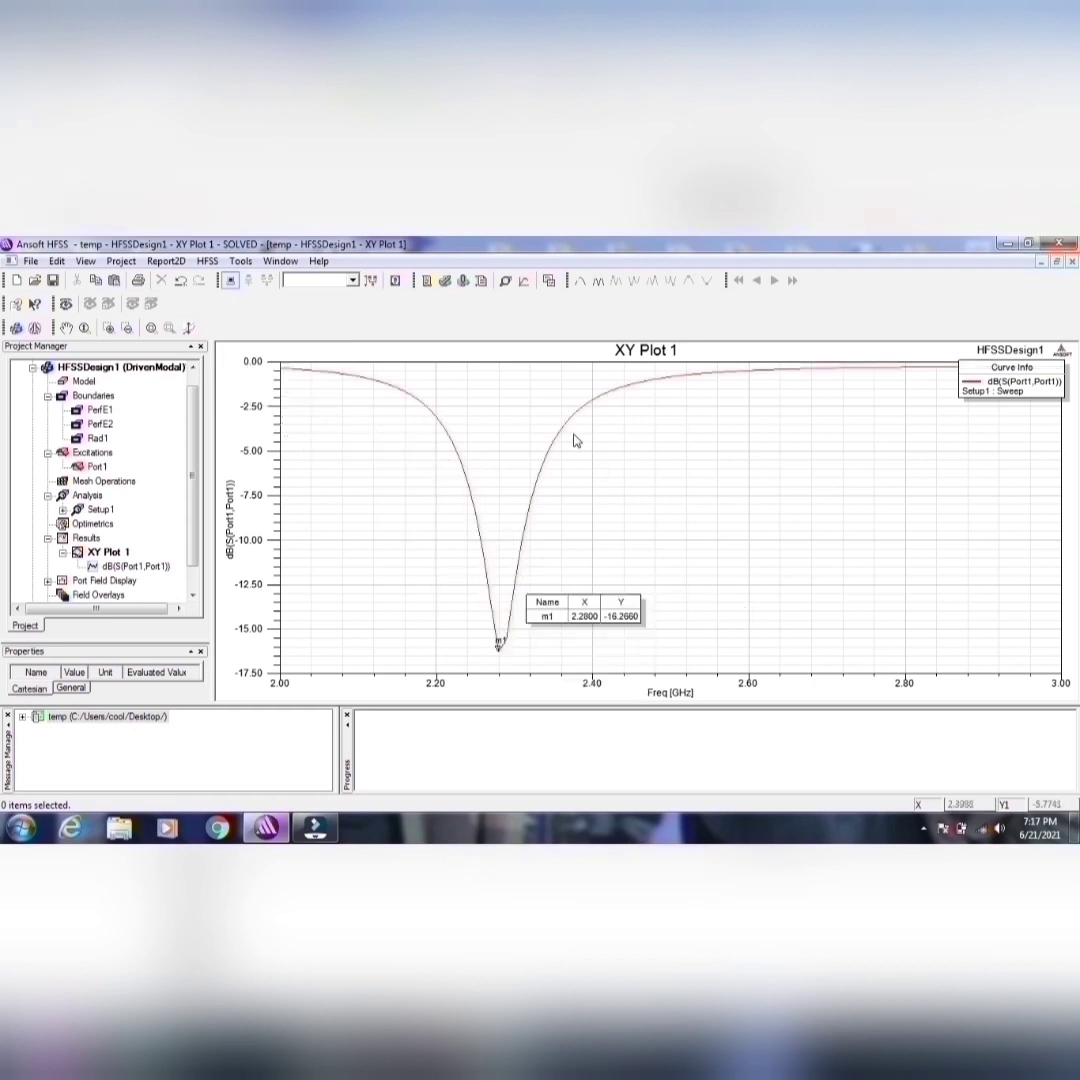
pyautogui.click(514, 574)
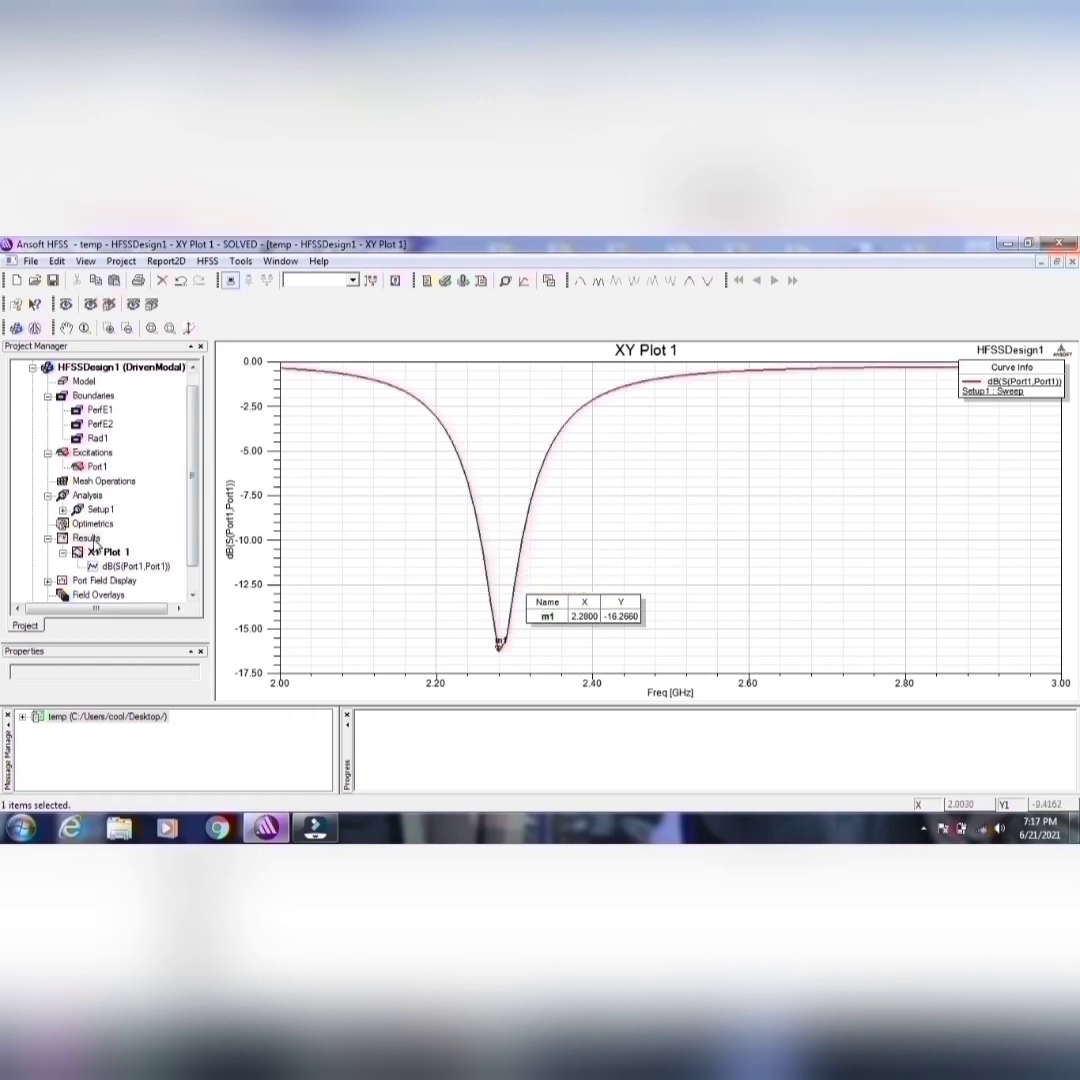